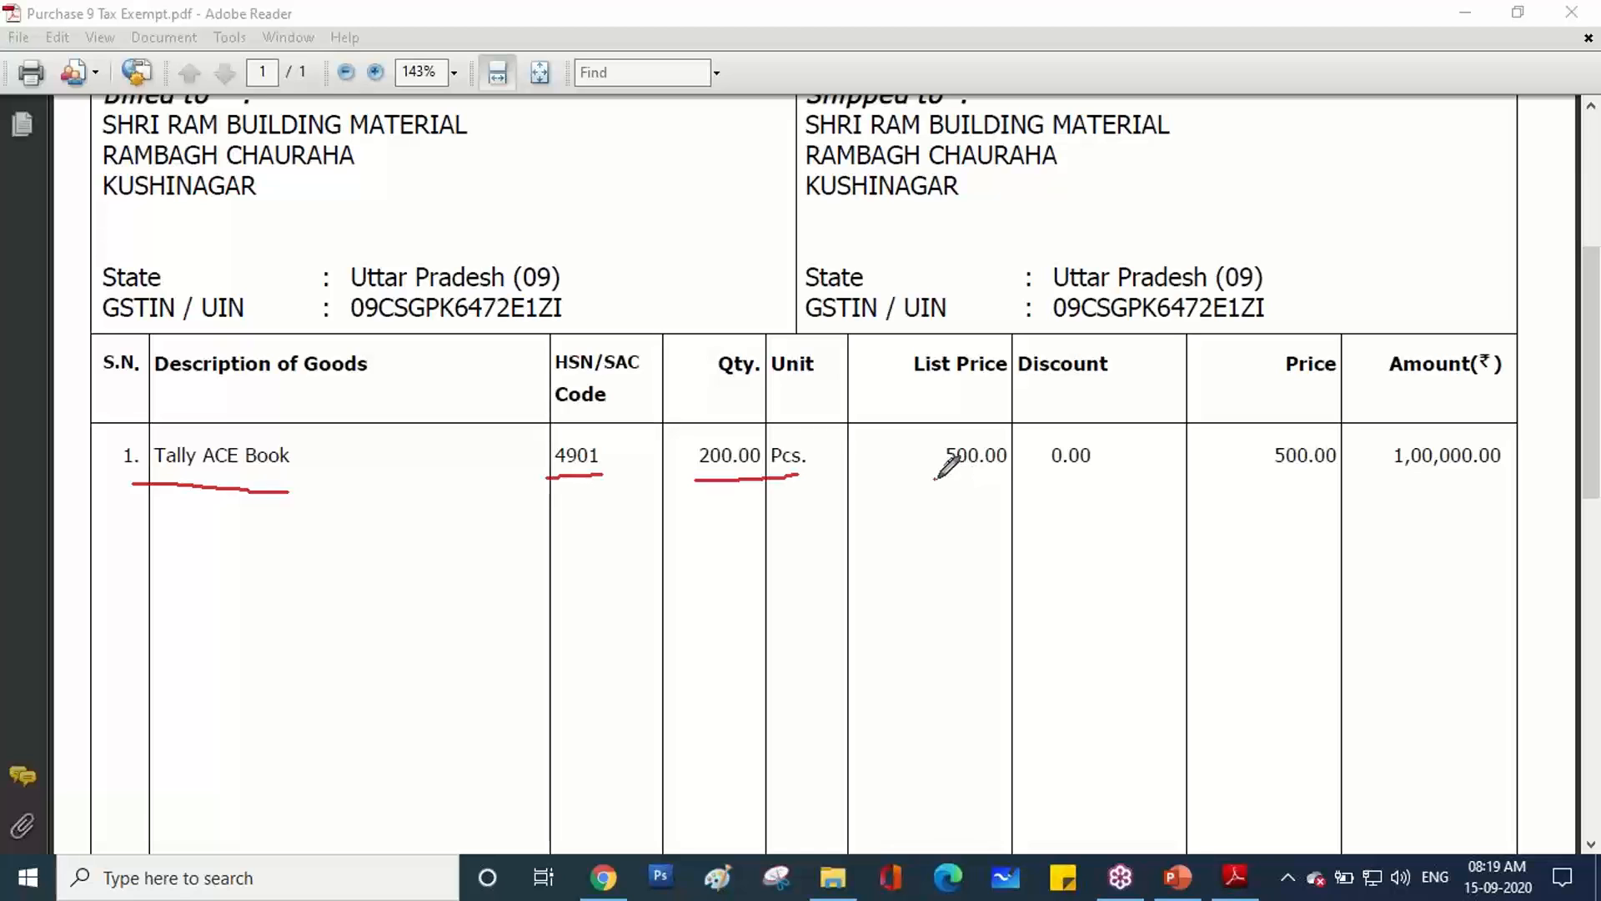
# Draw red arcs from Qty to List Price to Amount, select 1,00,000.00, and circle Exempt.
pyautogui.moveTo(731, 440)
pyautogui.mouseDown()
pyautogui.moveTo(780, 383)
pyautogui.moveTo(909, 402)
pyautogui.moveTo(911, 424)
pyautogui.mouseUp()
pyautogui.moveTo(992, 473)
pyautogui.mouseDown()
pyautogui.moveTo(1138, 570)
pyautogui.moveTo(1409, 524)
pyautogui.moveTo(1426, 479)
pyautogui.moveTo(1450, 492)
pyautogui.mouseUp()
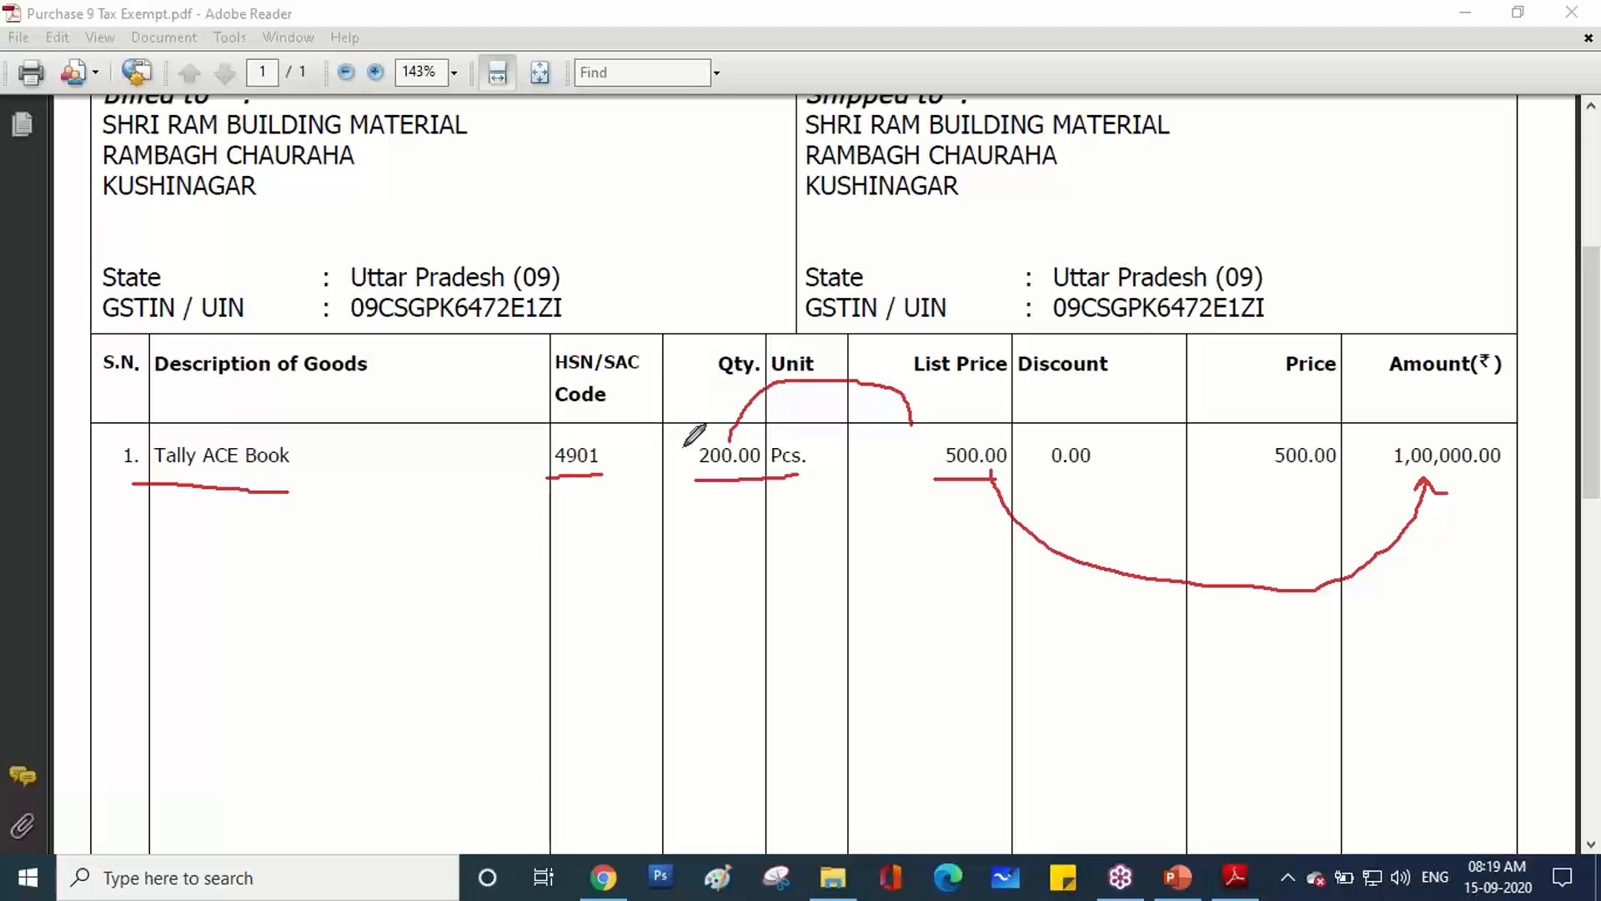
pyautogui.scroll(-10, 684, 446)
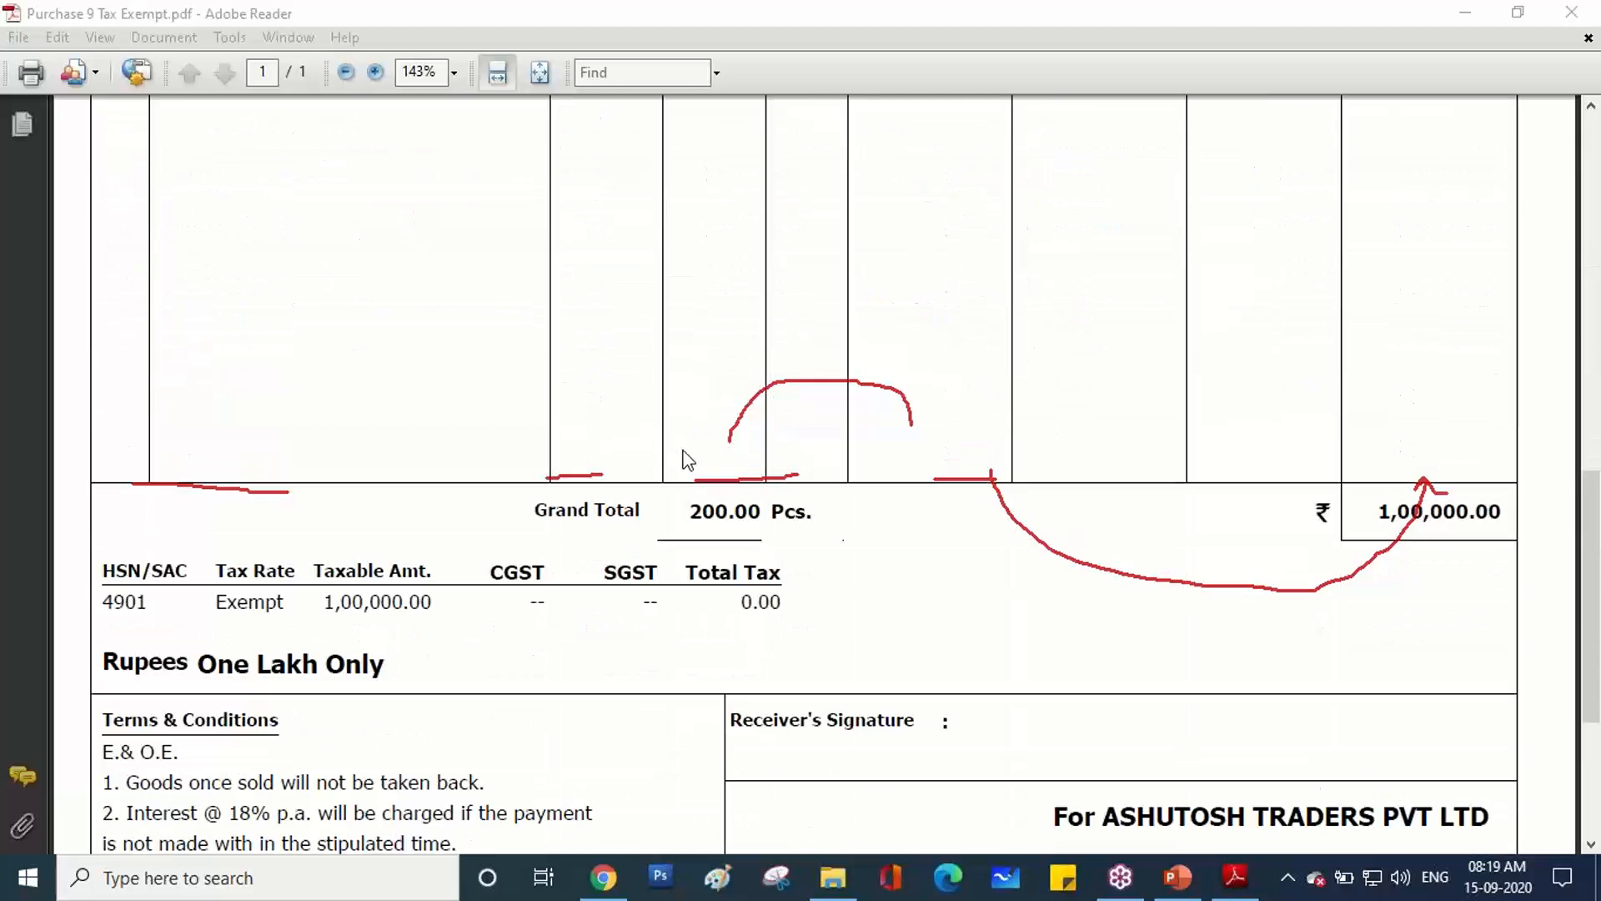
pyautogui.moveTo(1379, 521); pyautogui.dragTo(1507, 528)
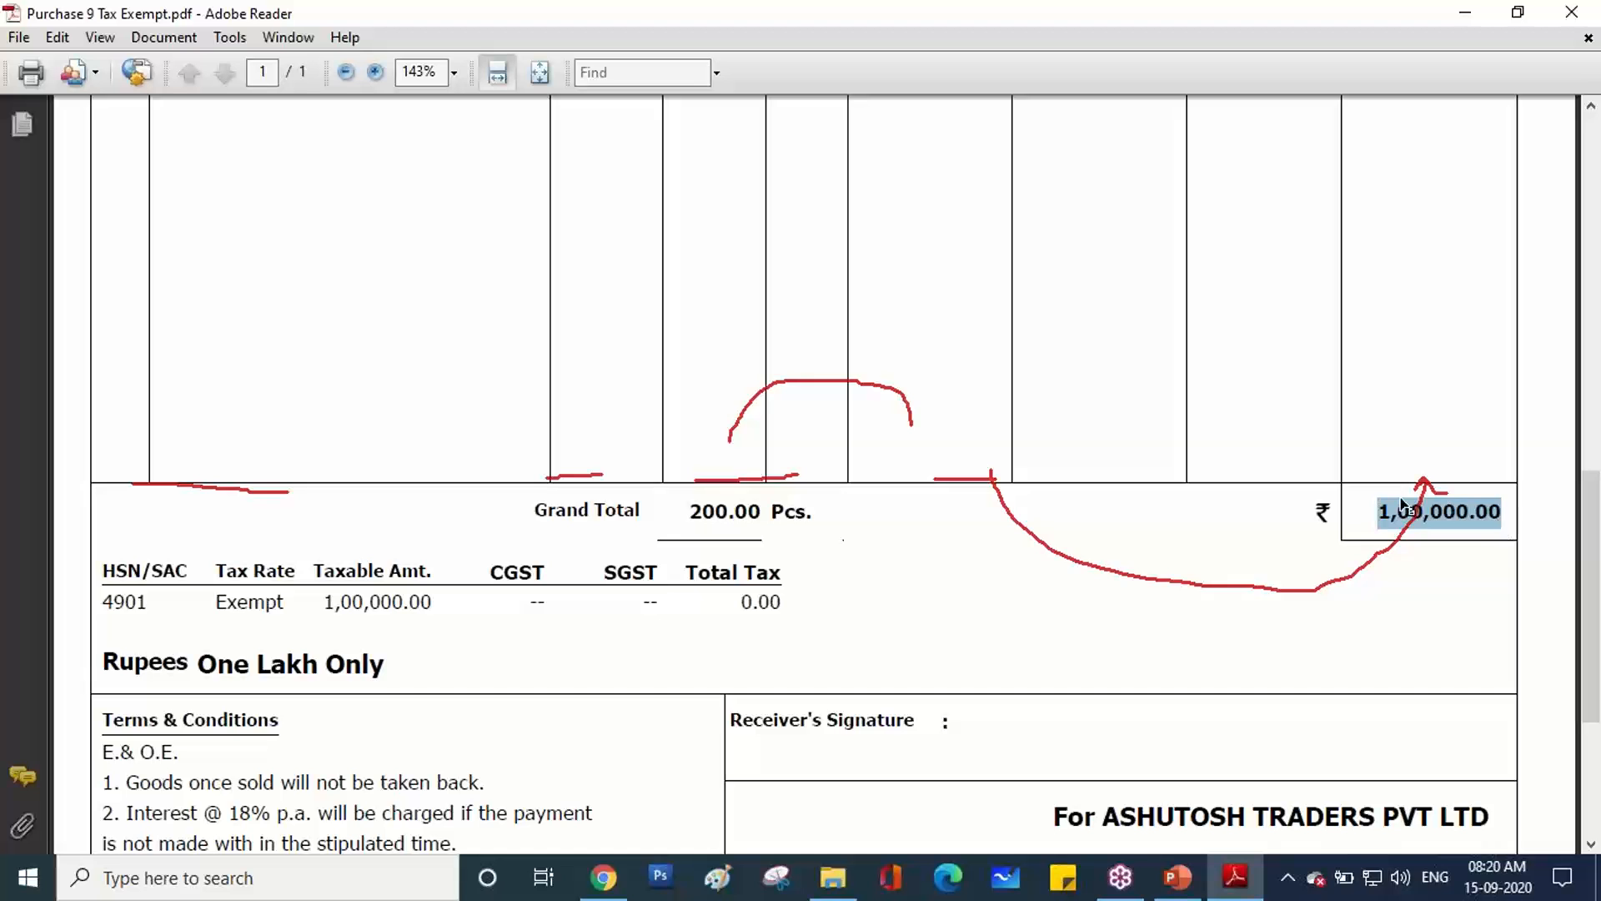
pyautogui.click(1587, 335)
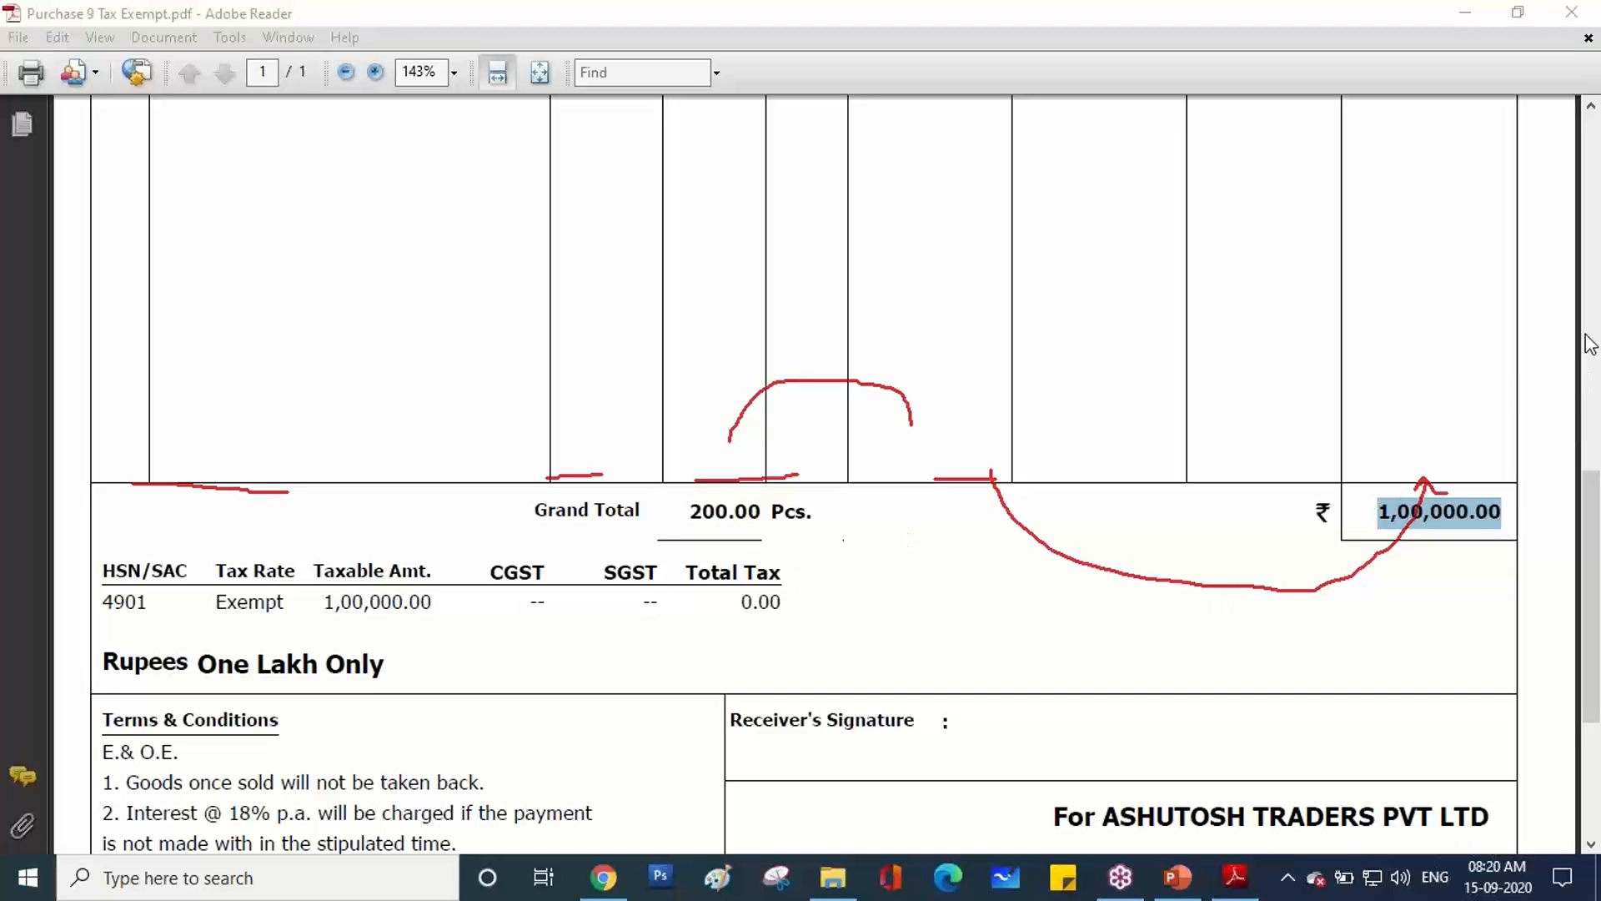
pyautogui.moveTo(288, 544)
pyautogui.mouseDown()
pyautogui.moveTo(196, 552)
pyautogui.moveTo(213, 602)
pyautogui.moveTo(293, 617)
pyautogui.moveTo(314, 587)
pyautogui.moveTo(306, 548)
pyautogui.mouseUp()
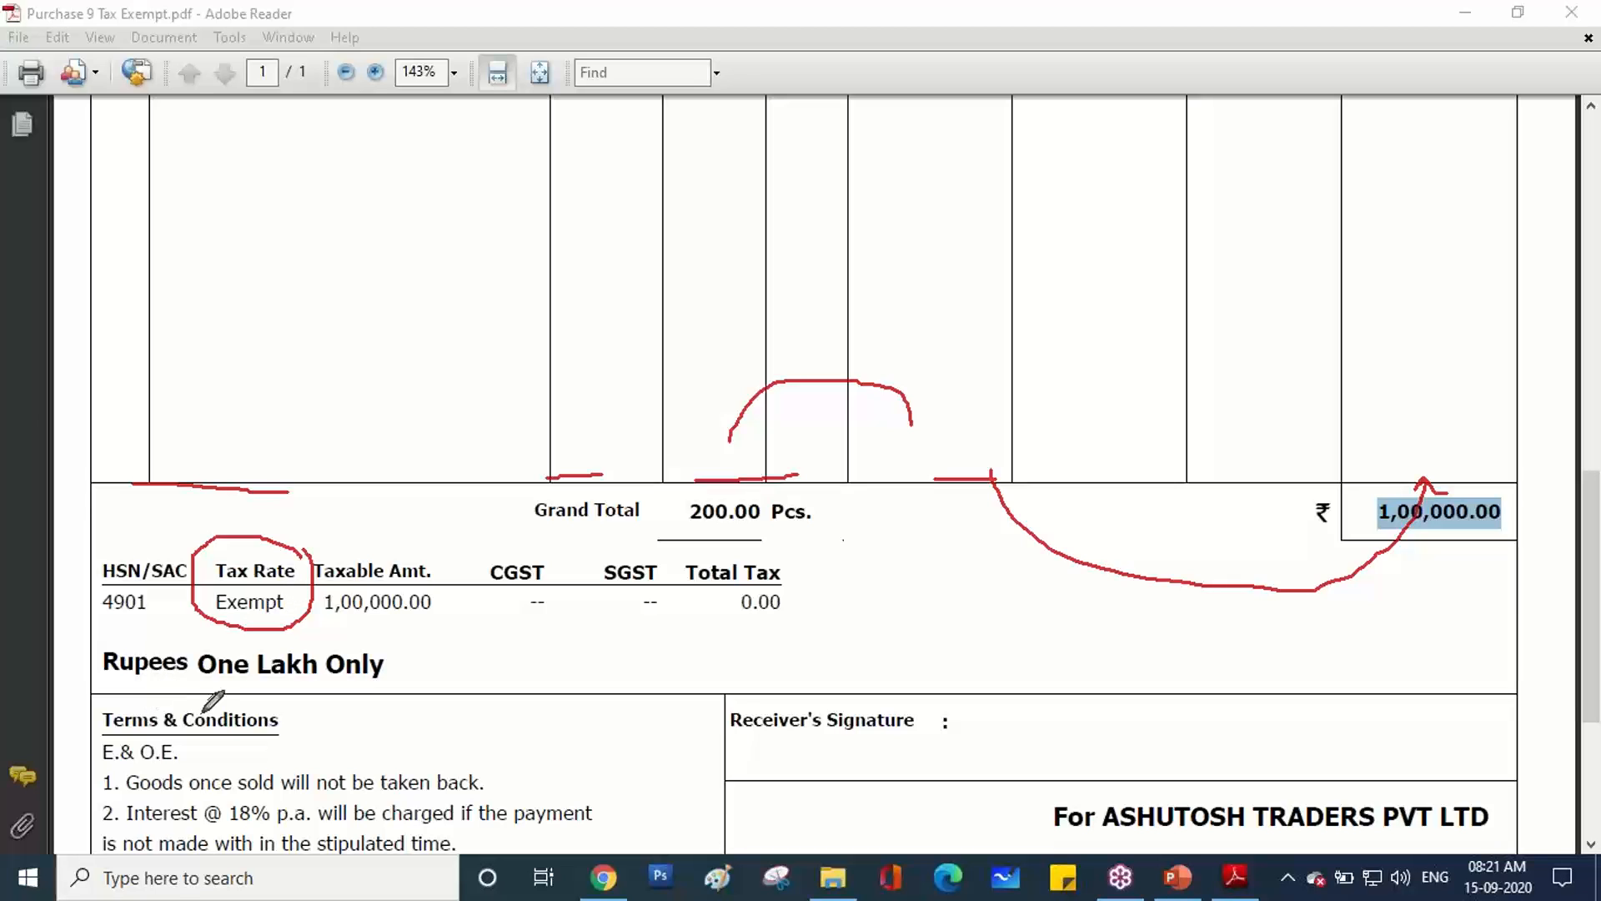
# Tick the Tax Rate heading, write a red G with a branching arrow, and underline Taxable.
pyautogui.moveTo(239, 530); pyautogui.dragTo(258, 505)
pyautogui.moveTo(556, 241)
pyautogui.mouseDown()
pyautogui.moveTo(525, 267)
pyautogui.moveTo(578, 301)
pyautogui.moveTo(665, 218)
pyautogui.mouseUp()
pyautogui.moveTo(598, 278); pyautogui.dragTo(692, 357)
pyautogui.moveTo(694, 205)
pyautogui.mouseDown()
pyautogui.moveTo(695, 236)
pyautogui.moveTo(707, 179)
pyautogui.moveTo(705, 218)
pyautogui.moveTo(722, 202)
pyautogui.moveTo(722, 218)
pyautogui.moveTo(750, 223)
pyautogui.moveTo(730, 228)
pyautogui.moveTo(765, 201)
pyautogui.moveTo(767, 237)
pyautogui.moveTo(822, 207)
pyautogui.moveTo(804, 182)
pyautogui.moveTo(840, 200)
pyautogui.moveTo(843, 222)
pyautogui.mouseUp()
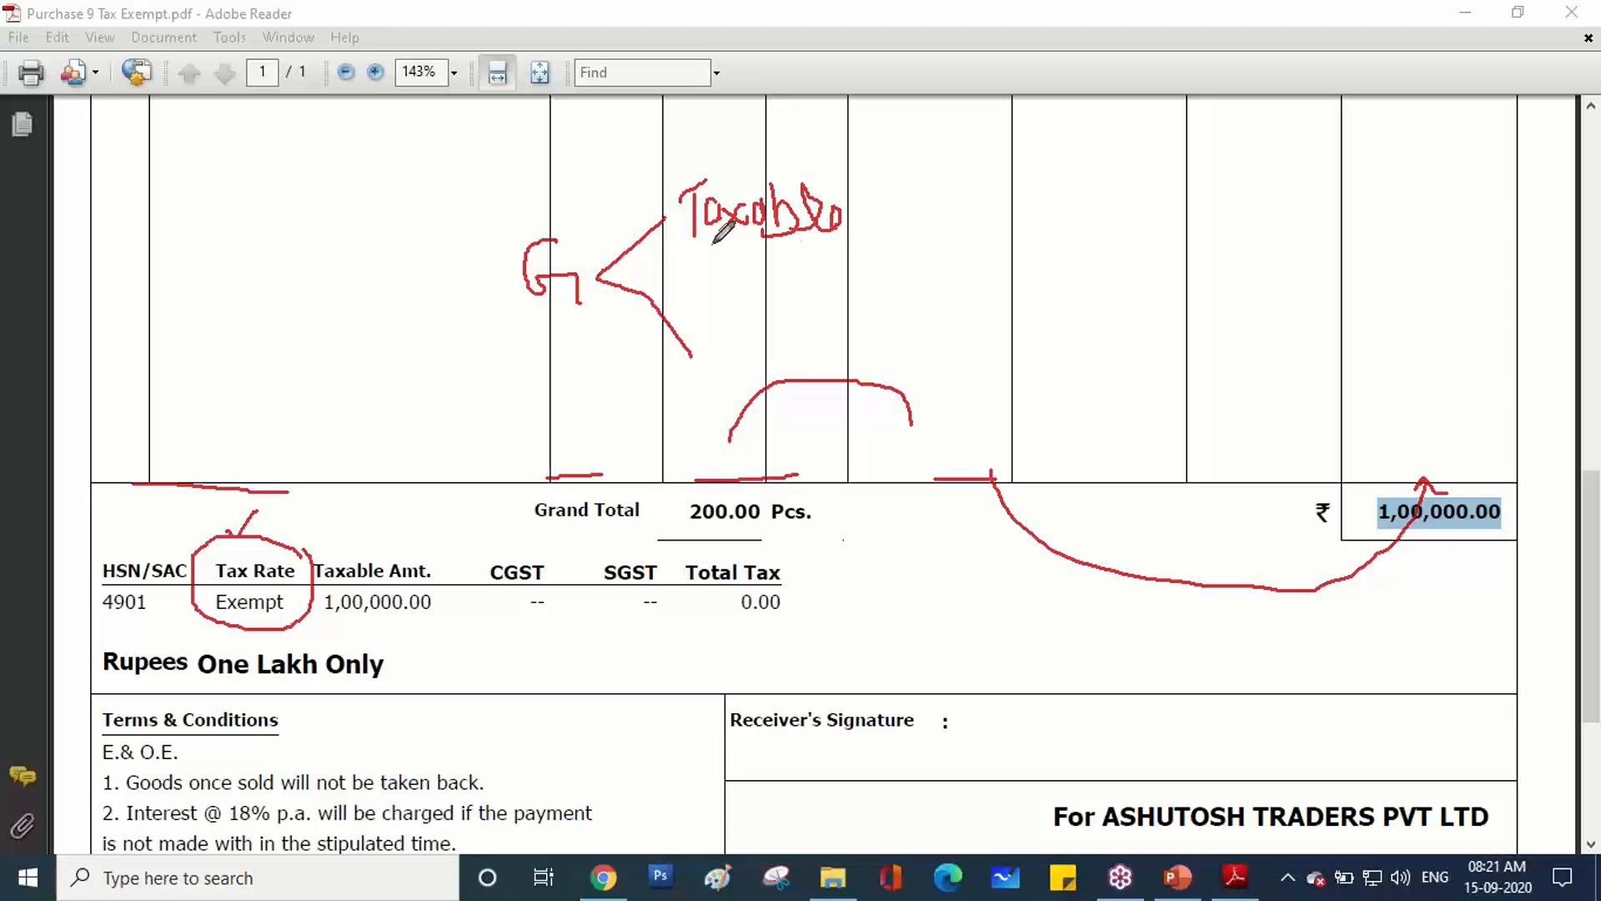
pyautogui.moveTo(719, 237); pyautogui.dragTo(842, 242)
# Draw a red arrow beside Taxable and write the rates 3%, 5% and 12%.
pyautogui.moveTo(859, 212); pyautogui.dragTo(918, 156)
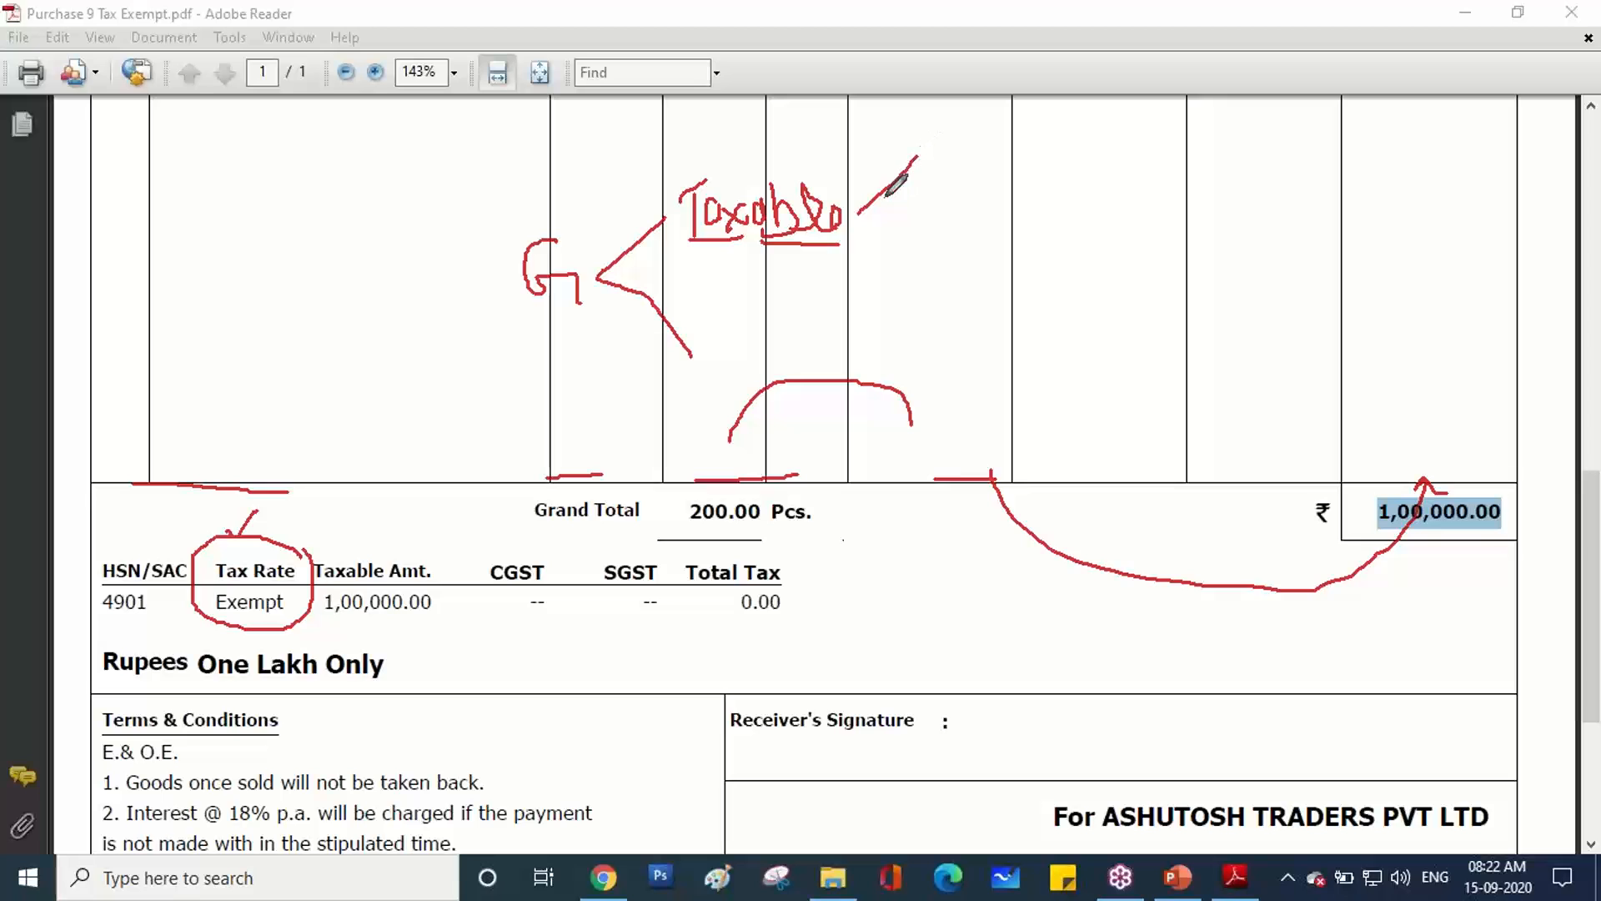
pyautogui.moveTo(856, 213)
pyautogui.mouseDown()
pyautogui.moveTo(891, 277)
pyautogui.moveTo(897, 218)
pyautogui.moveTo(918, 215)
pyautogui.mouseUp()
pyautogui.moveTo(924, 155)
pyautogui.mouseDown()
pyautogui.moveTo(938, 142)
pyautogui.moveTo(947, 155)
pyautogui.moveTo(953, 176)
pyautogui.moveTo(936, 176)
pyautogui.mouseUp()
pyautogui.moveTo(996, 127); pyautogui.dragTo(979, 182)
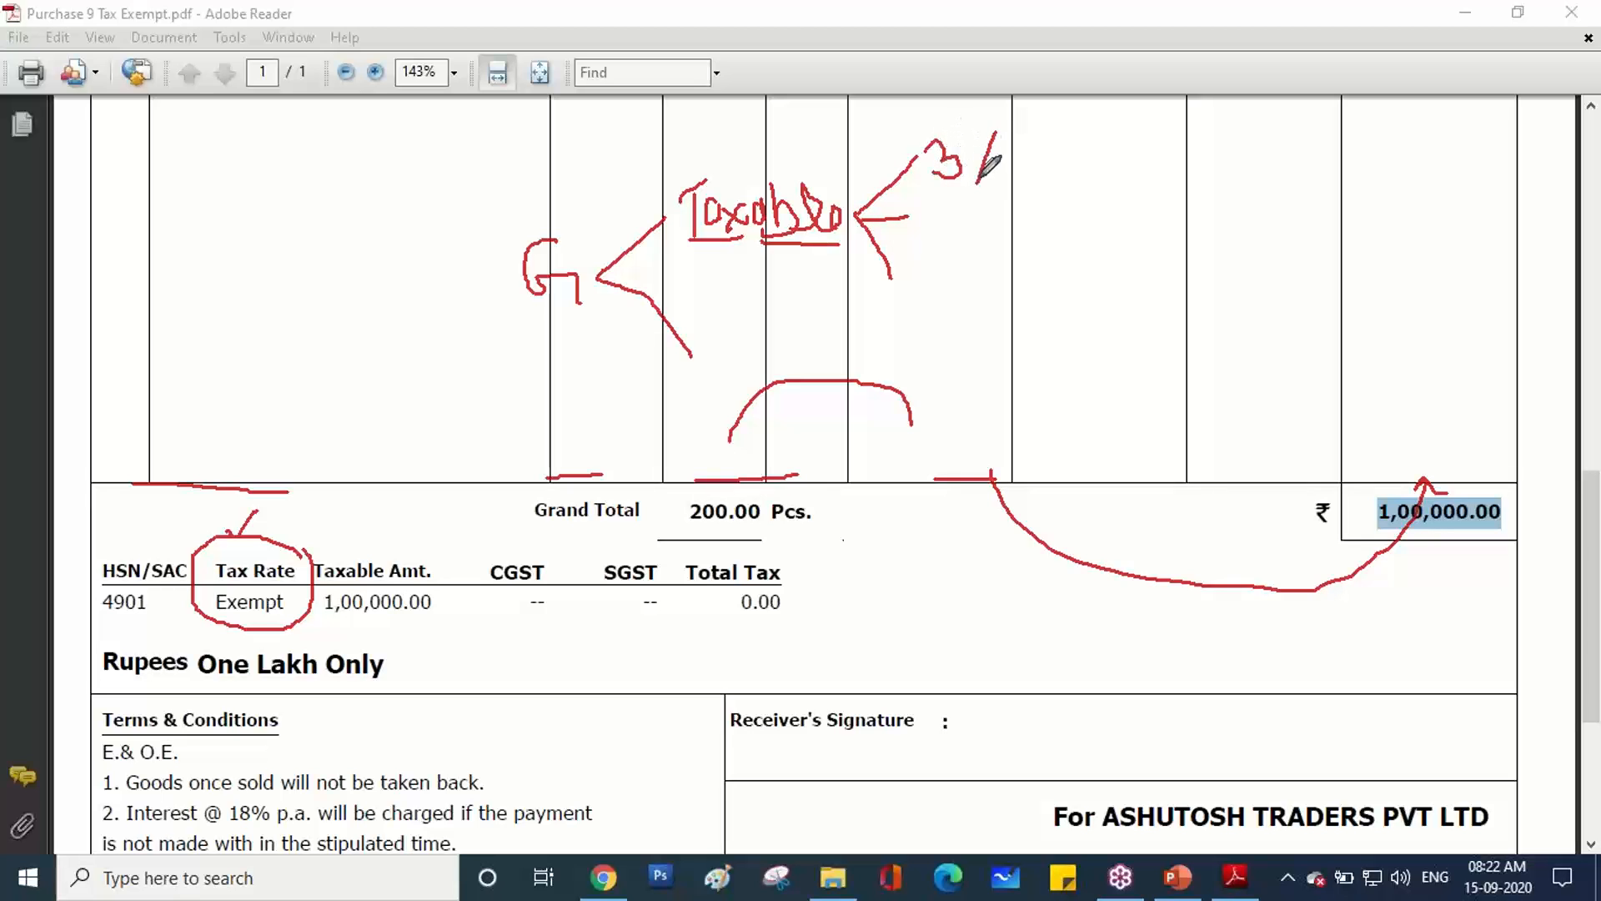
pyautogui.click(972, 152)
pyautogui.moveTo(942, 193)
pyautogui.mouseDown()
pyautogui.moveTo(924, 229)
pyautogui.moveTo(960, 231)
pyautogui.moveTo(941, 279)
pyautogui.moveTo(955, 297)
pyautogui.moveTo(990, 277)
pyautogui.mouseUp()
pyautogui.click(962, 205)
pyautogui.click(987, 218)
pyautogui.moveTo(1005, 252); pyautogui.dragTo(1003, 276)
pyautogui.click(990, 258)
pyautogui.click(1022, 270)
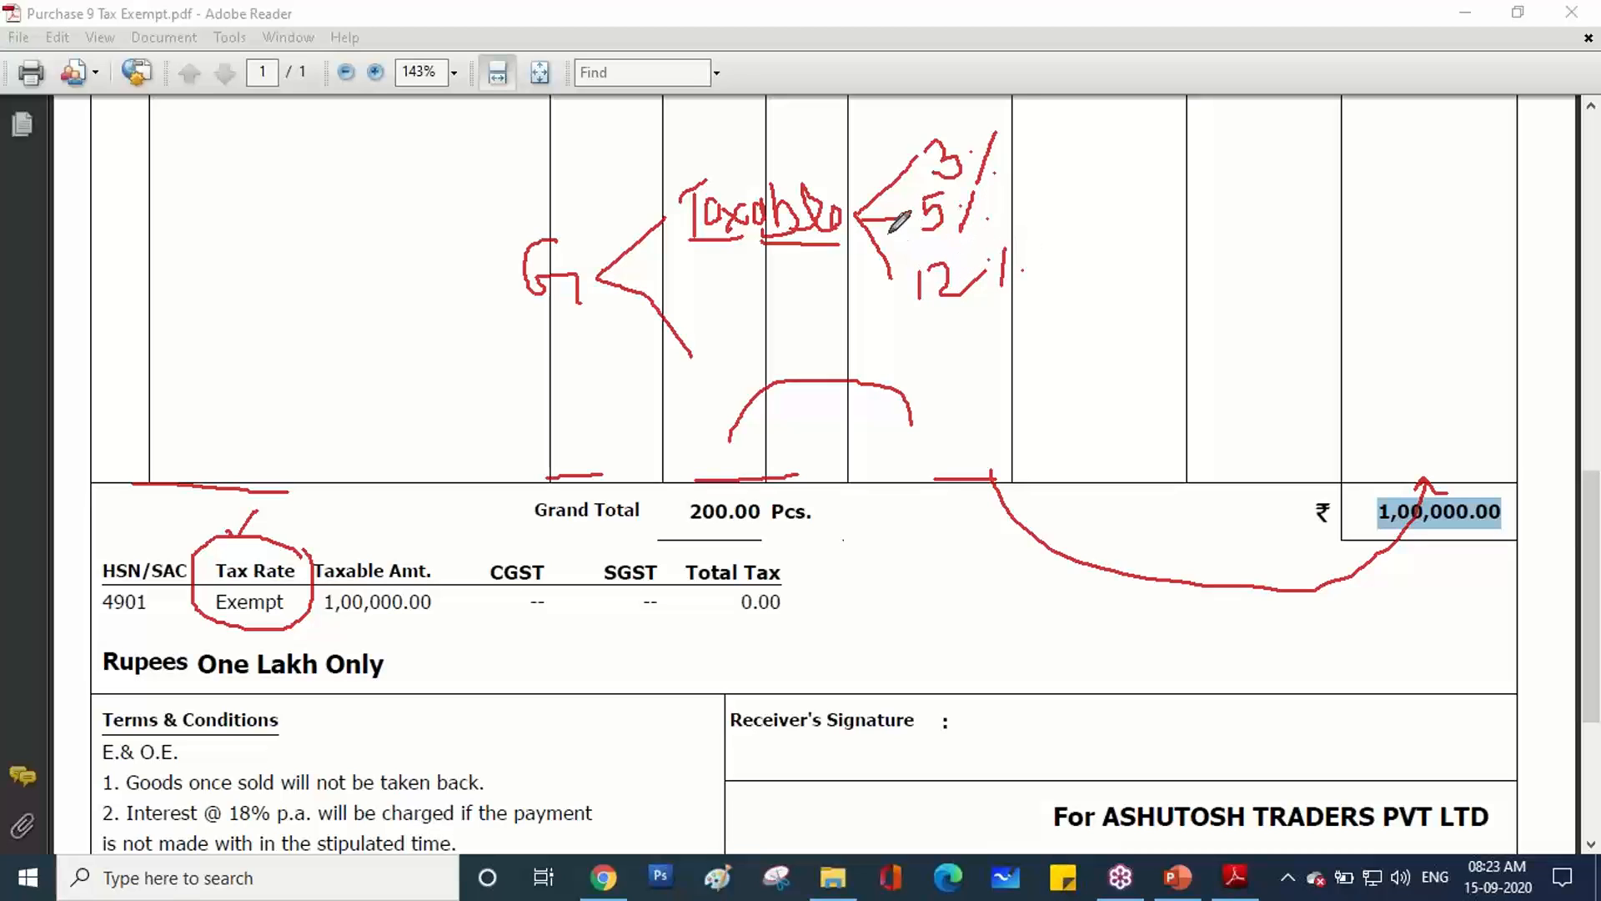
# Add 18% and 28% to the rate list, link it to Exempt, then erase all drawings.
pyautogui.moveTo(873, 222); pyautogui.dragTo(861, 296)
pyautogui.moveTo(938, 309)
pyautogui.mouseDown()
pyautogui.moveTo(935, 338)
pyautogui.moveTo(974, 312)
pyautogui.moveTo(999, 336)
pyautogui.mouseUp()
pyautogui.click(991, 312)
pyautogui.click(1031, 318)
pyautogui.moveTo(869, 226)
pyautogui.mouseDown()
pyautogui.moveTo(863, 342)
pyautogui.moveTo(976, 393)
pyautogui.moveTo(984, 367)
pyautogui.moveTo(1039, 379)
pyautogui.moveTo(1032, 400)
pyautogui.mouseUp()
pyautogui.click(1014, 361)
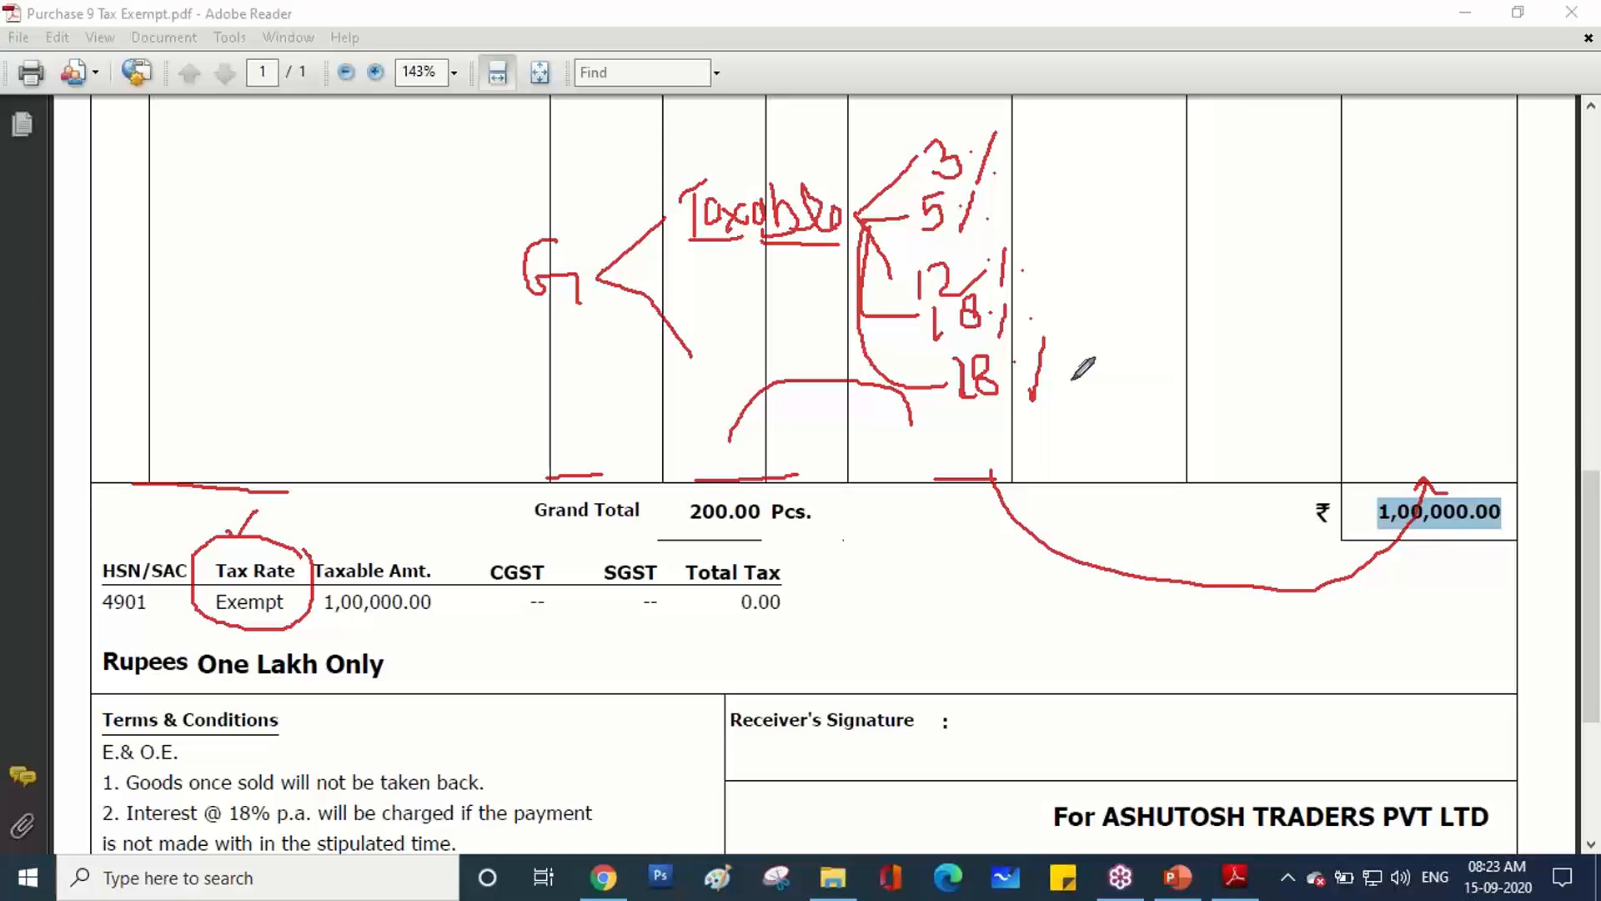
pyautogui.click(1073, 380)
pyautogui.moveTo(684, 354)
pyautogui.mouseDown()
pyautogui.moveTo(554, 436)
pyautogui.moveTo(316, 488)
pyautogui.moveTo(284, 561)
pyautogui.mouseUp()
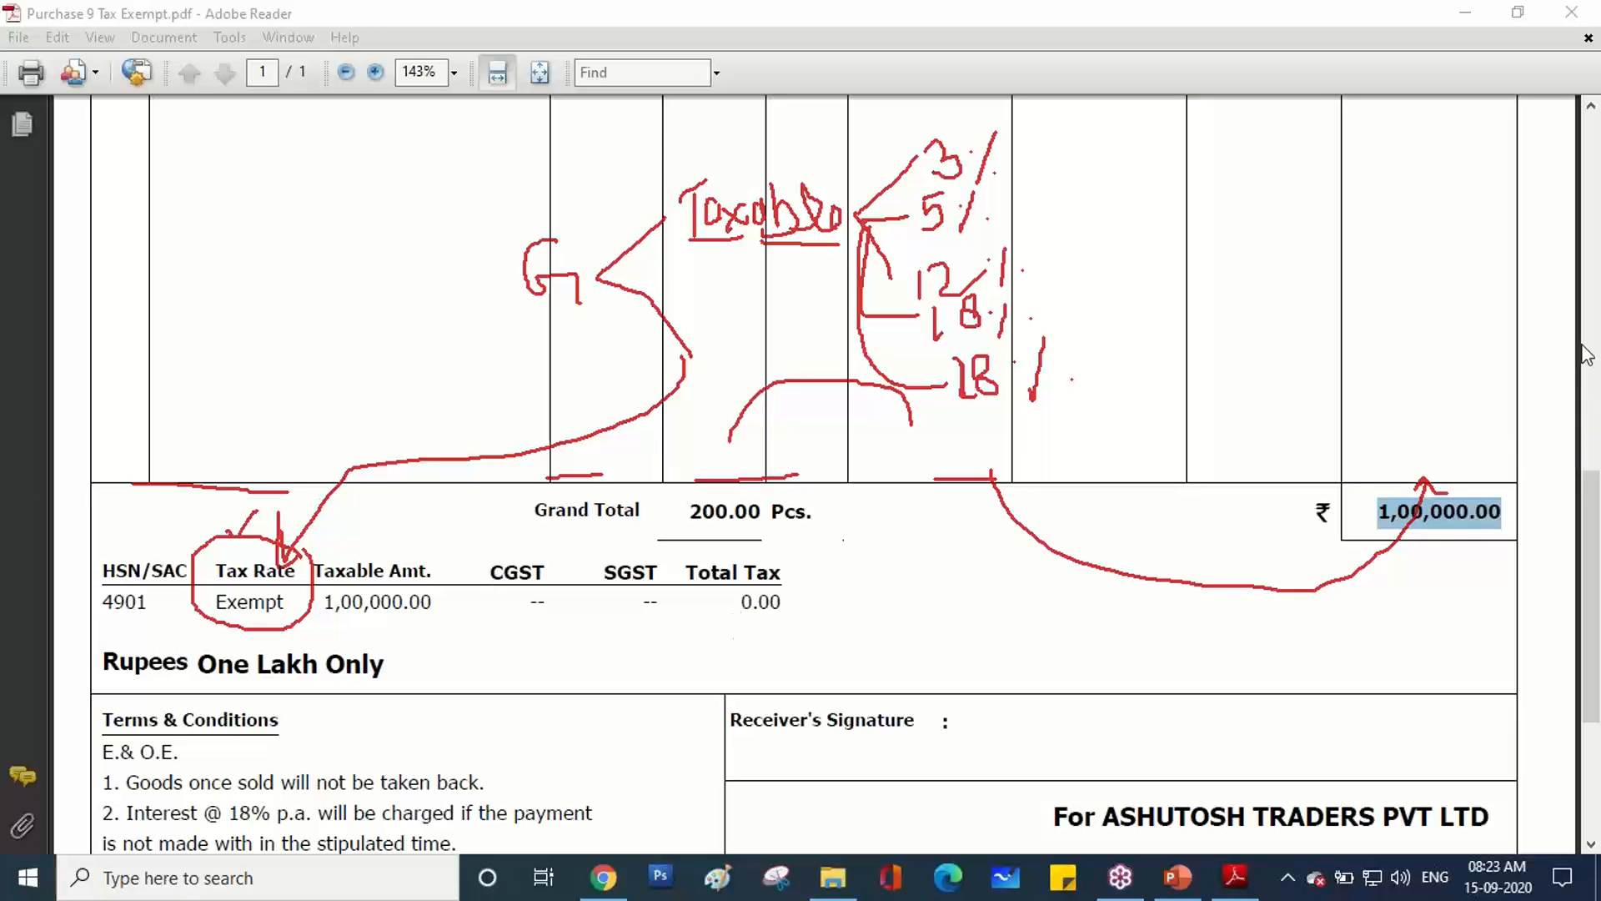
pyautogui.click(1434, 501)
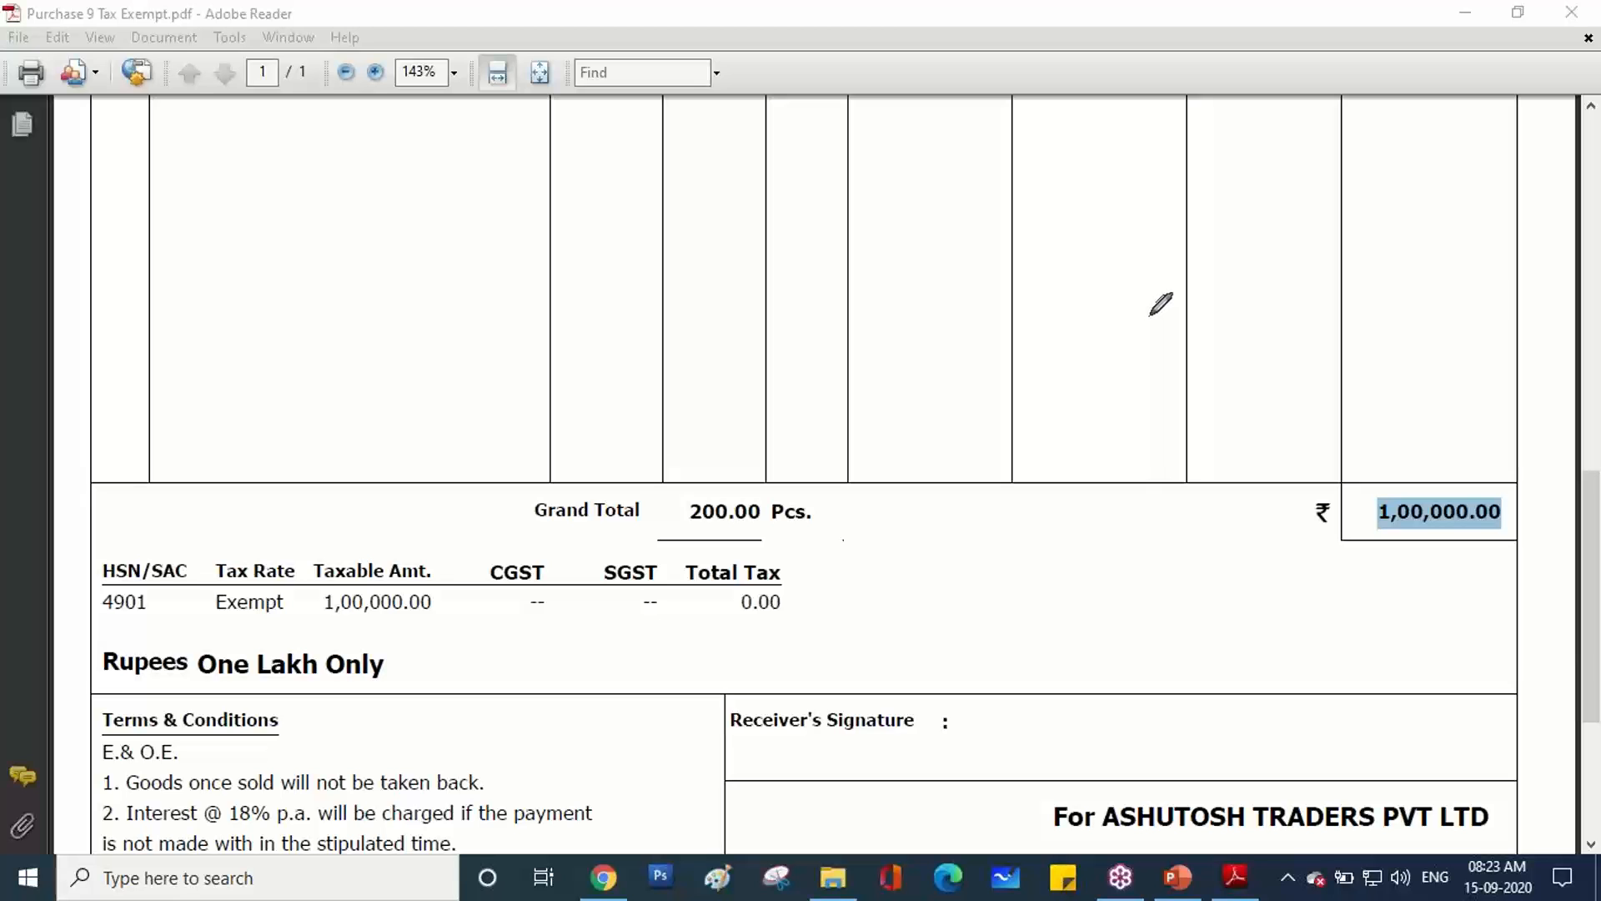
# Close the invoice PDF in Adobe Reader and the Purchase Invoices folder.
pyautogui.moveTo(216, 571); pyautogui.dragTo(286, 592)
pyautogui.click(287, 592)
pyautogui.scroll(10, 354, 425)
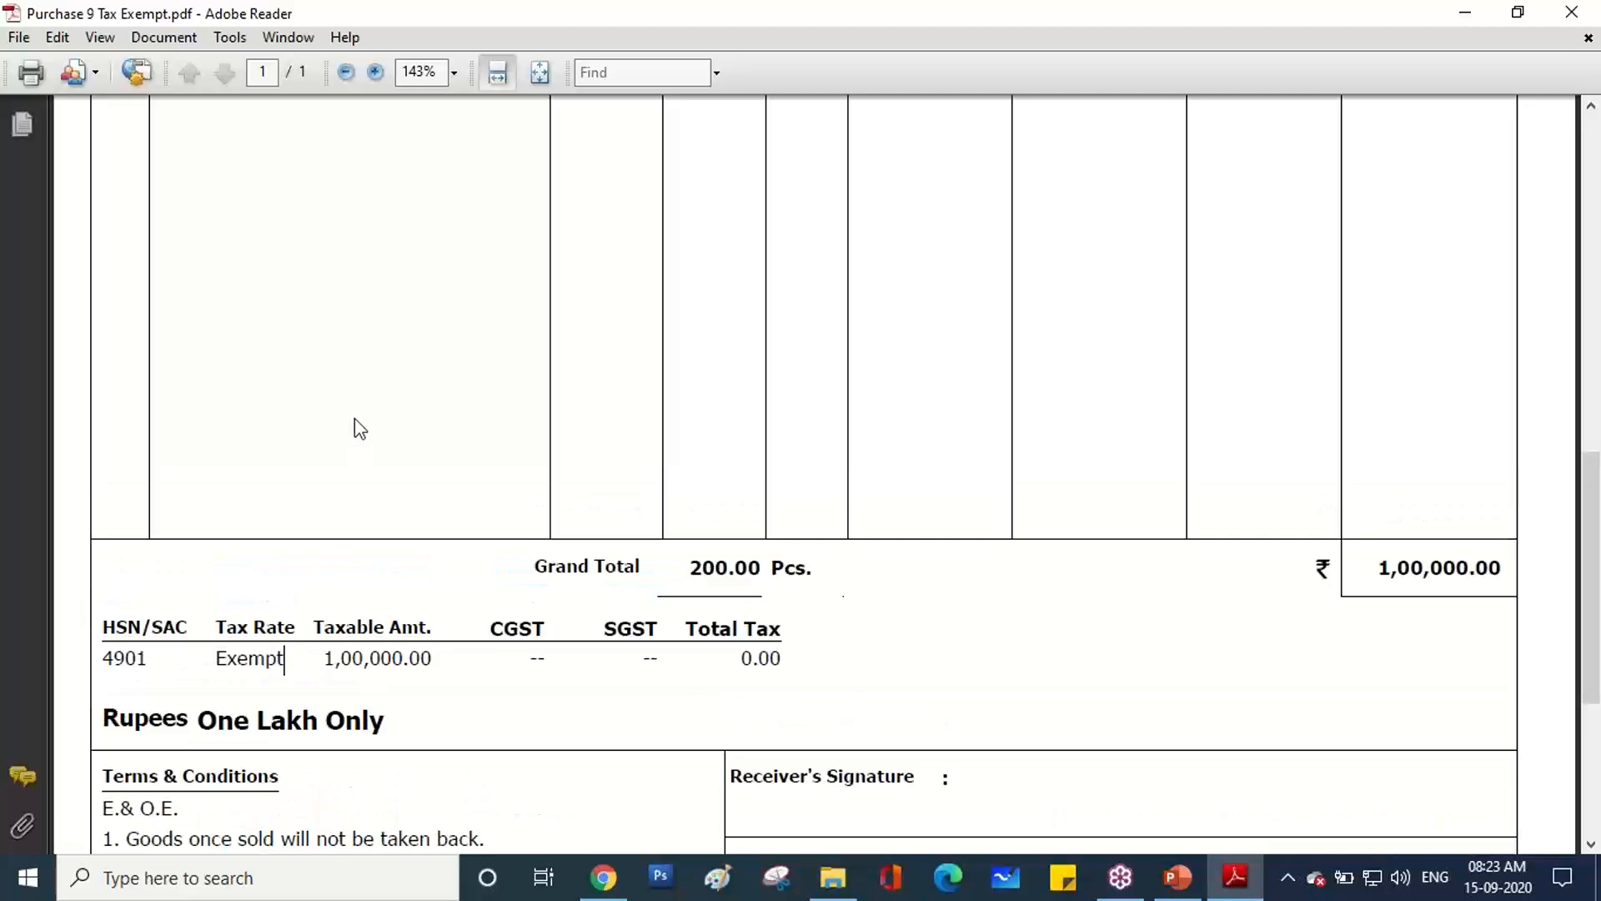
pyautogui.scroll(5, 358, 430)
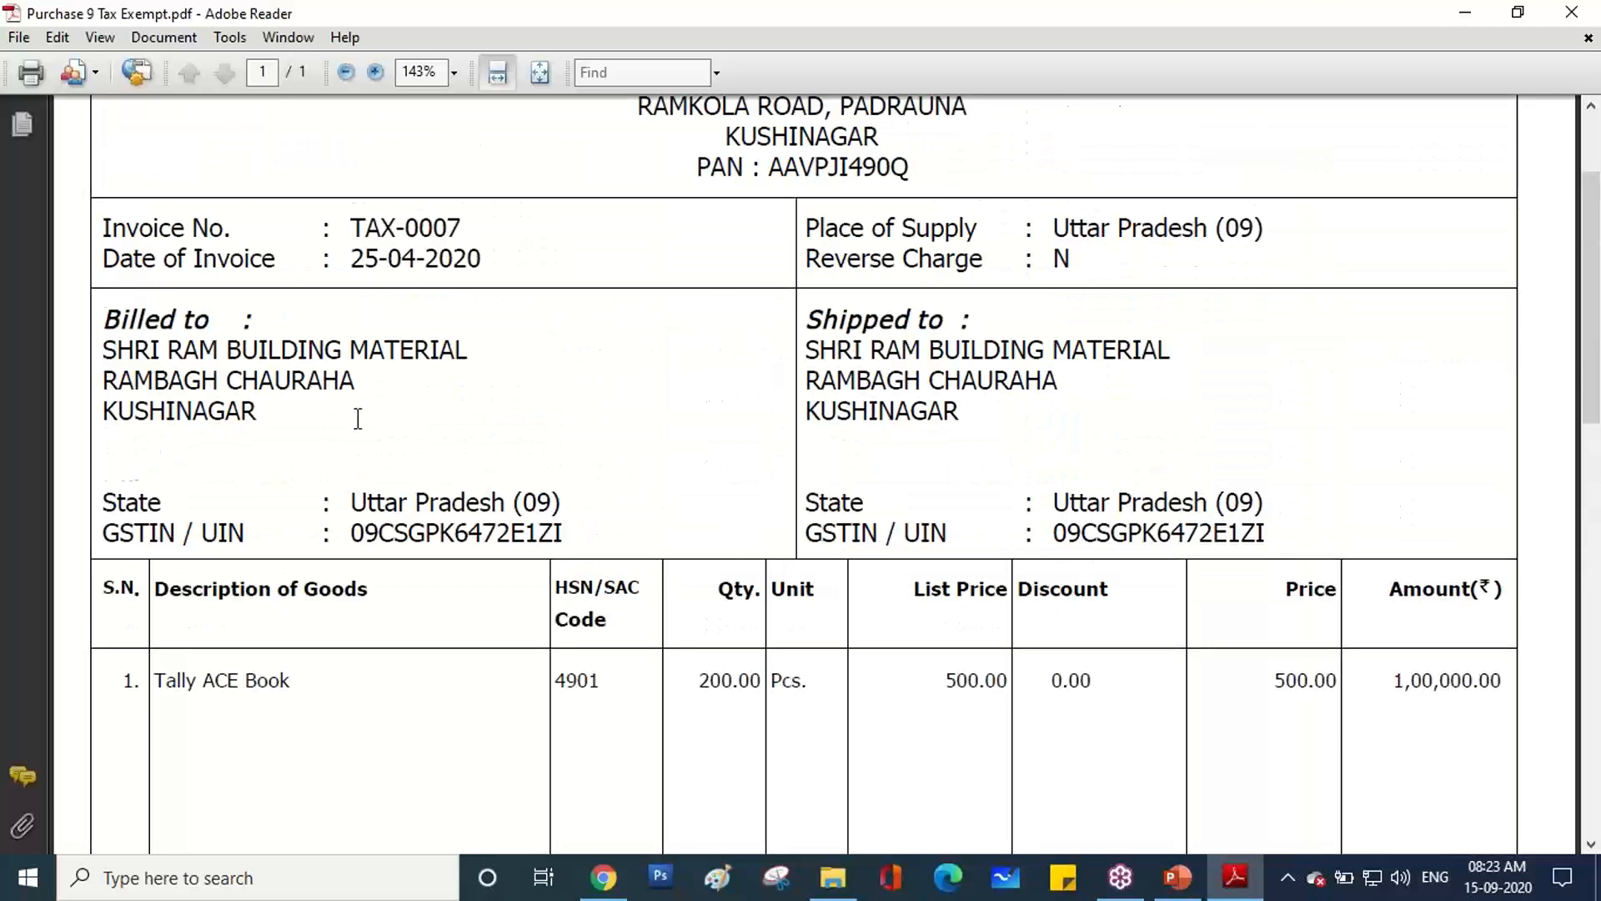
pyautogui.scroll(-4, 357, 432)
pyautogui.click(1573, 10)
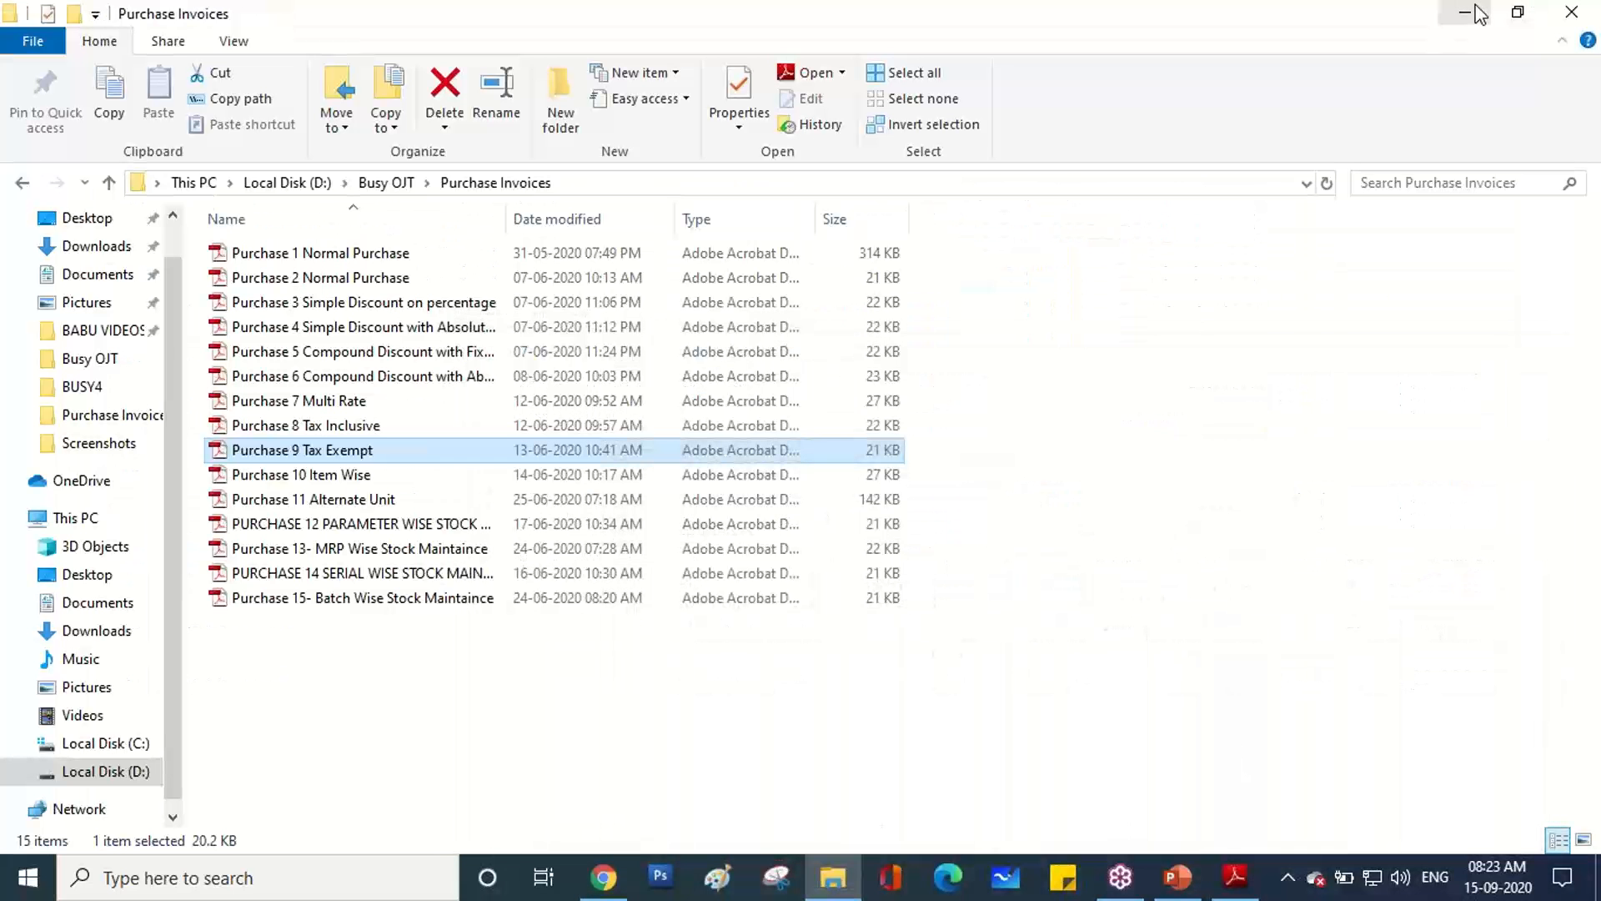
pyautogui.click(1572, 12)
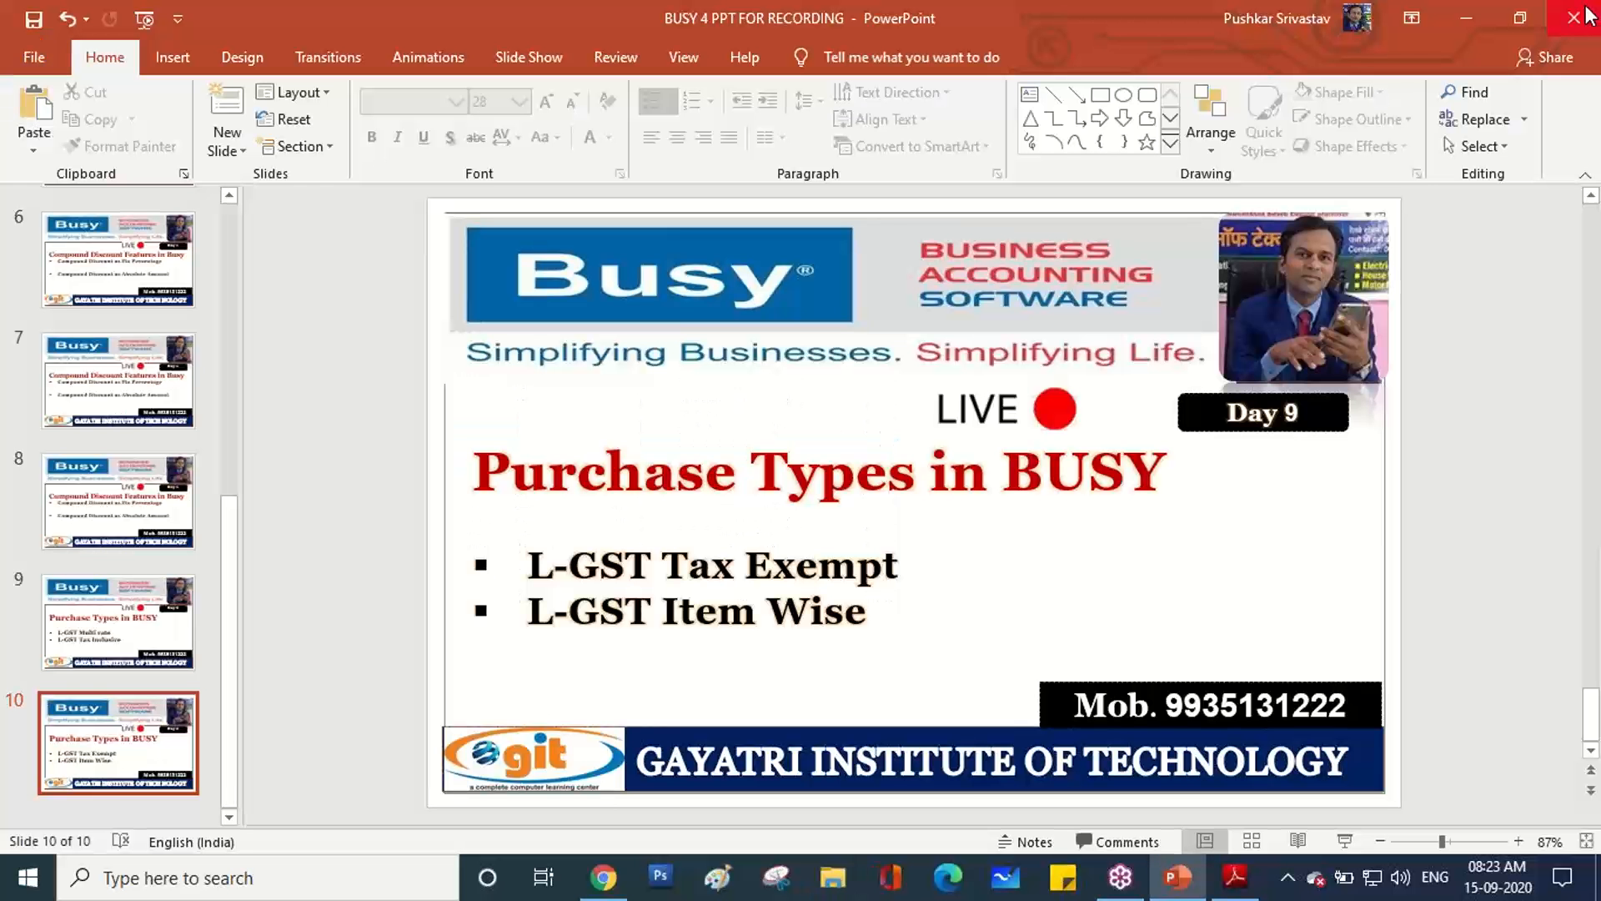
# Minimise PowerPoint and the browser, then refresh the desktop.
pyautogui.click(1467, 17)
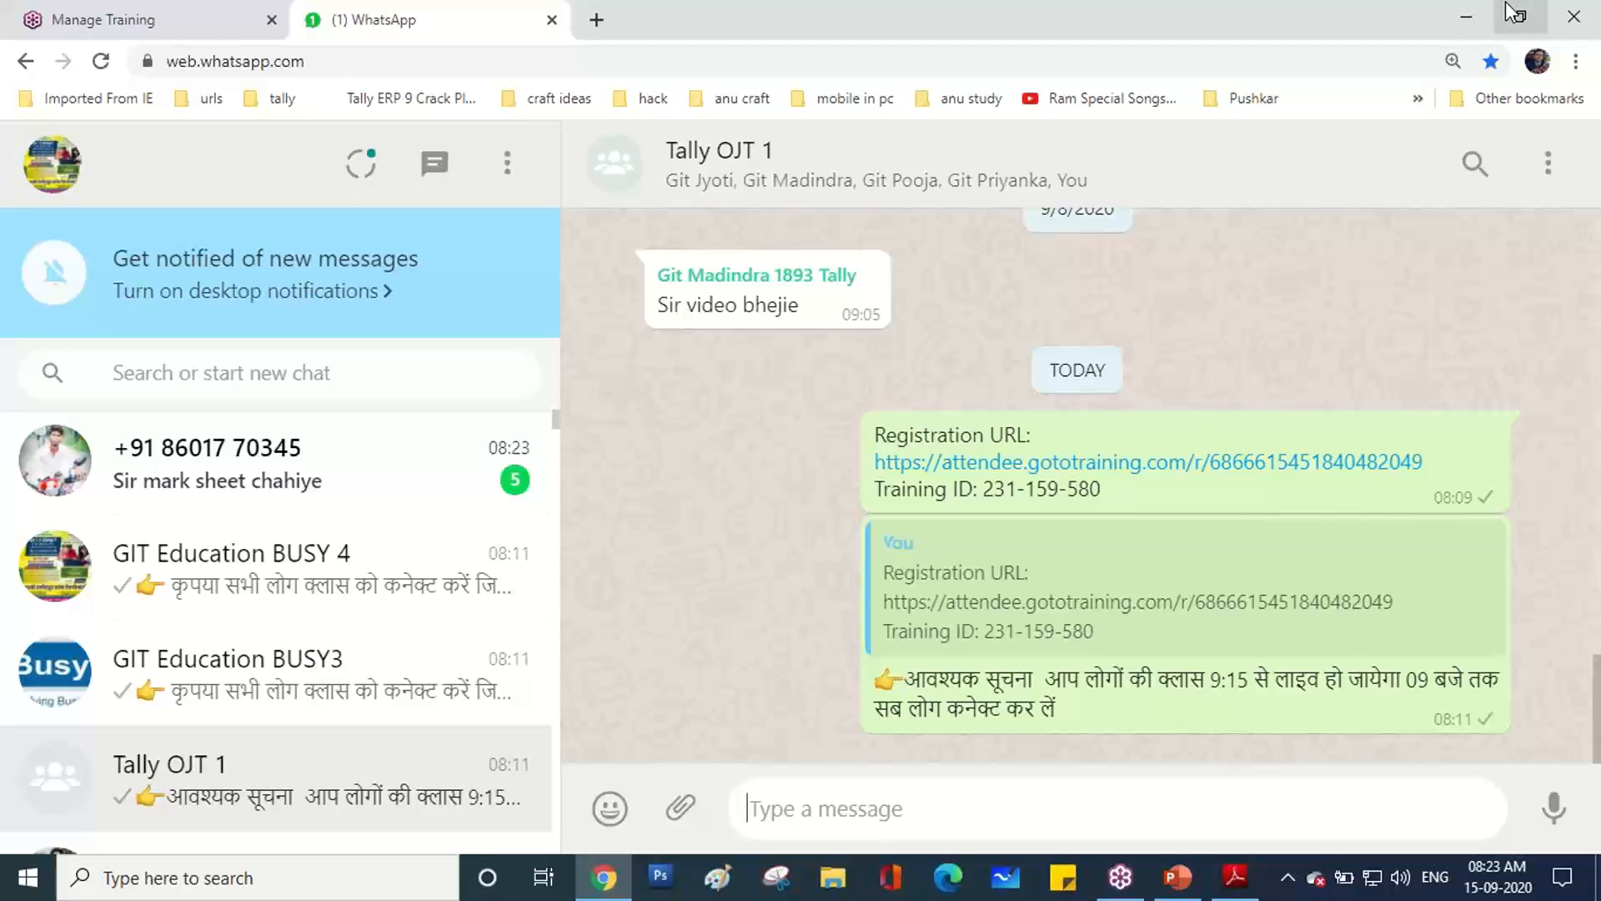
pyautogui.click(1469, 12)
pyautogui.rightClick(1007, 208)
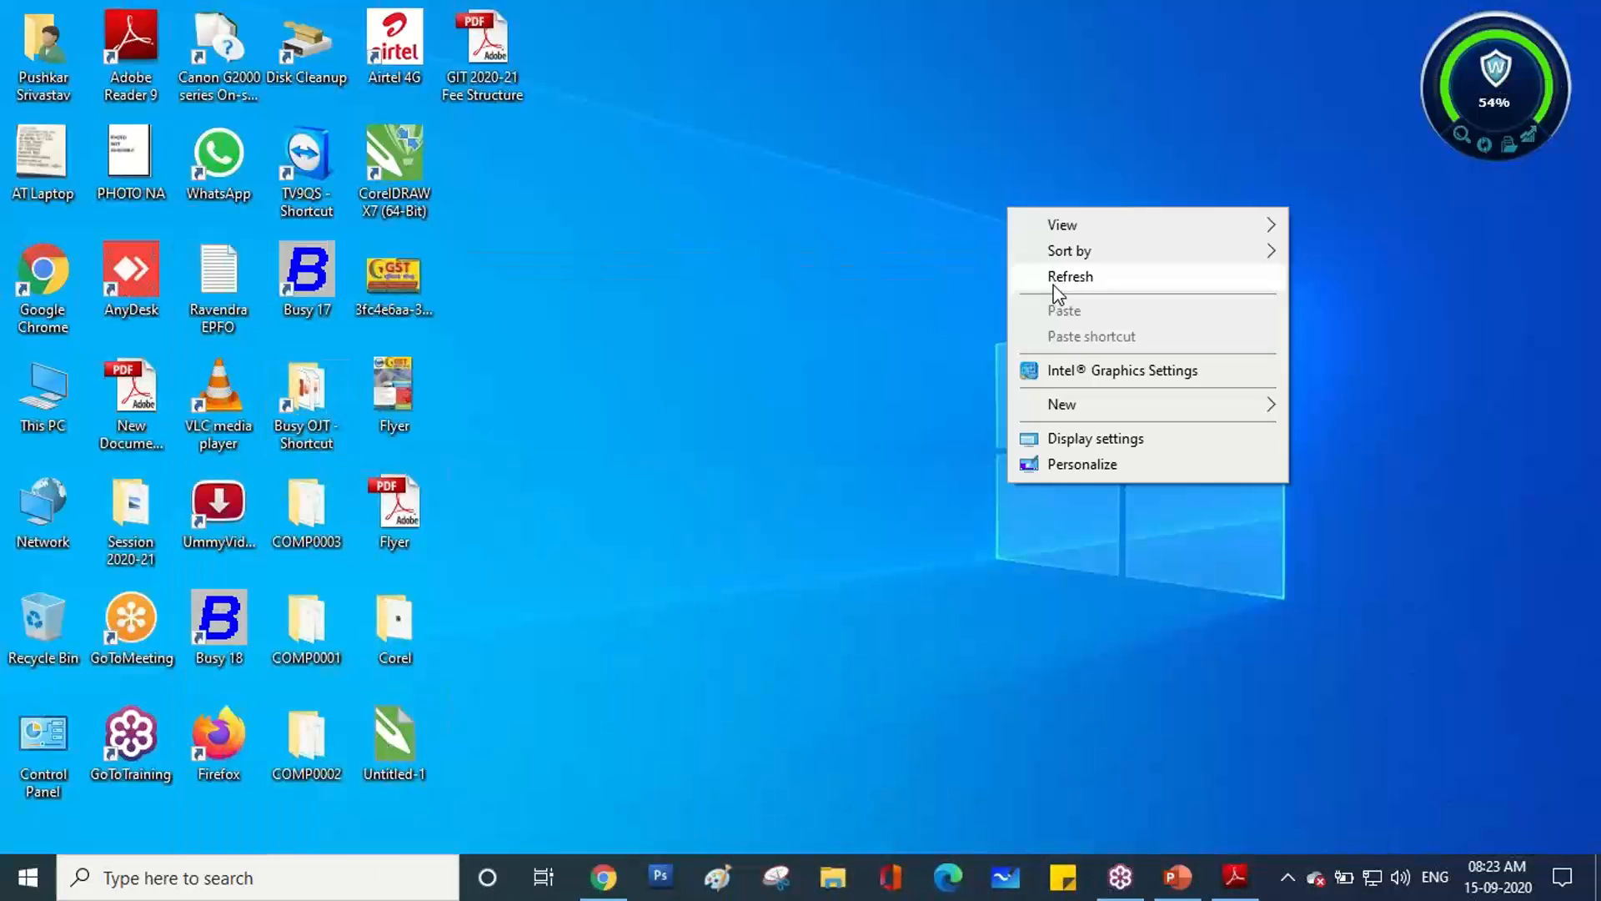
pyautogui.click(1052, 282)
pyautogui.rightClick(1053, 283)
pyautogui.click(1090, 359)
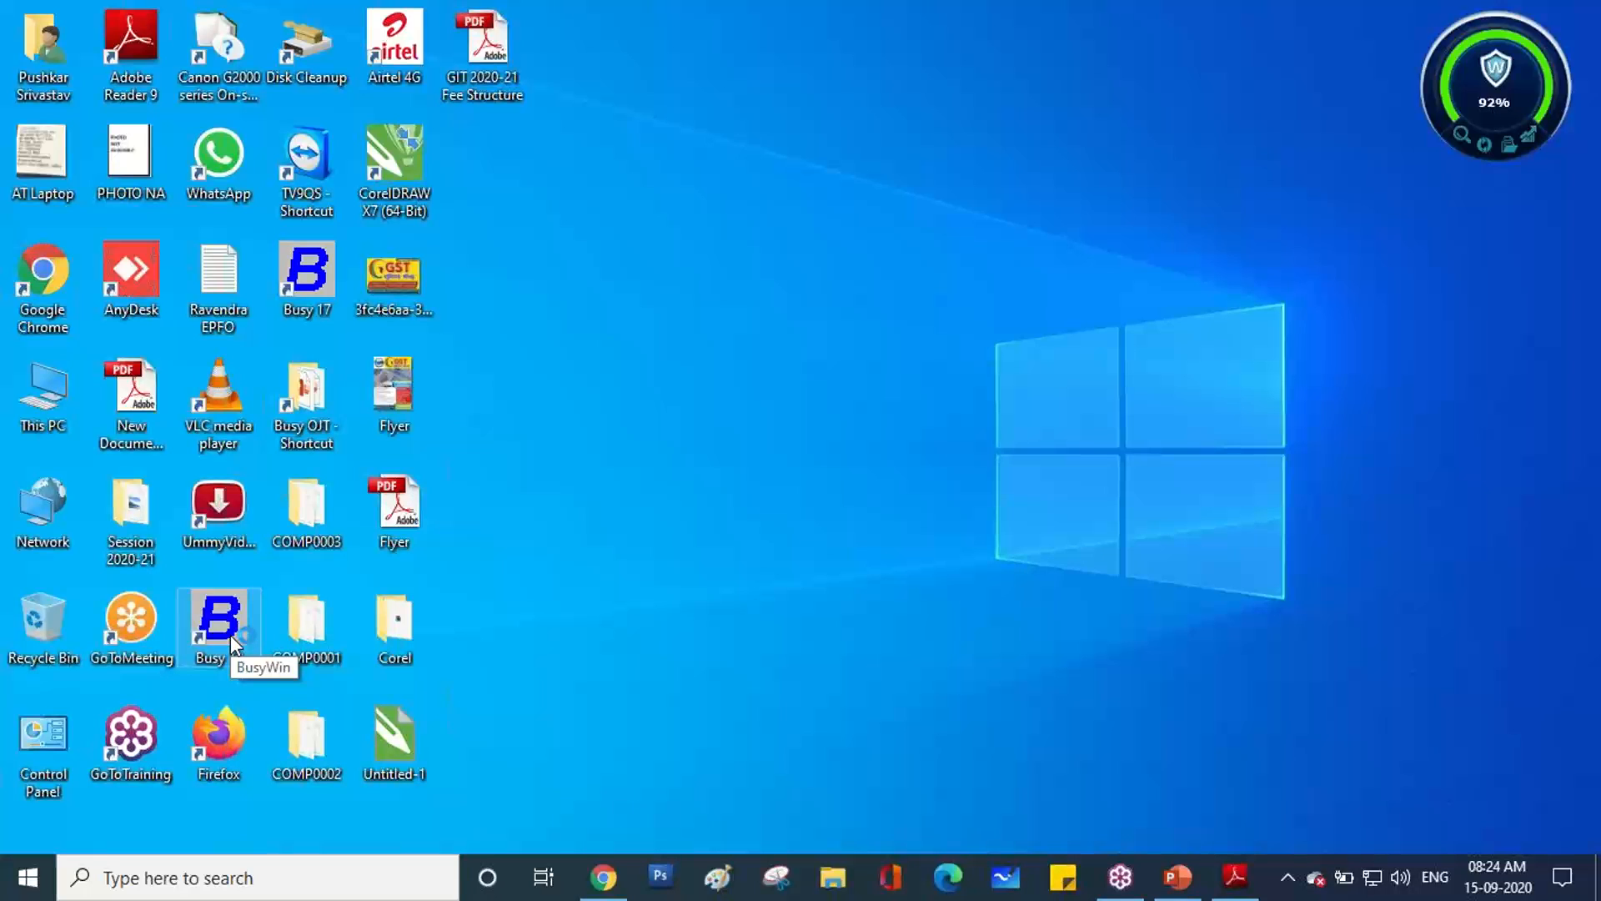
# Launch Busy 18 and open the SHRI RAM BUILDING MATERIAL company from the list.
pyautogui.doubleClick(230, 637)
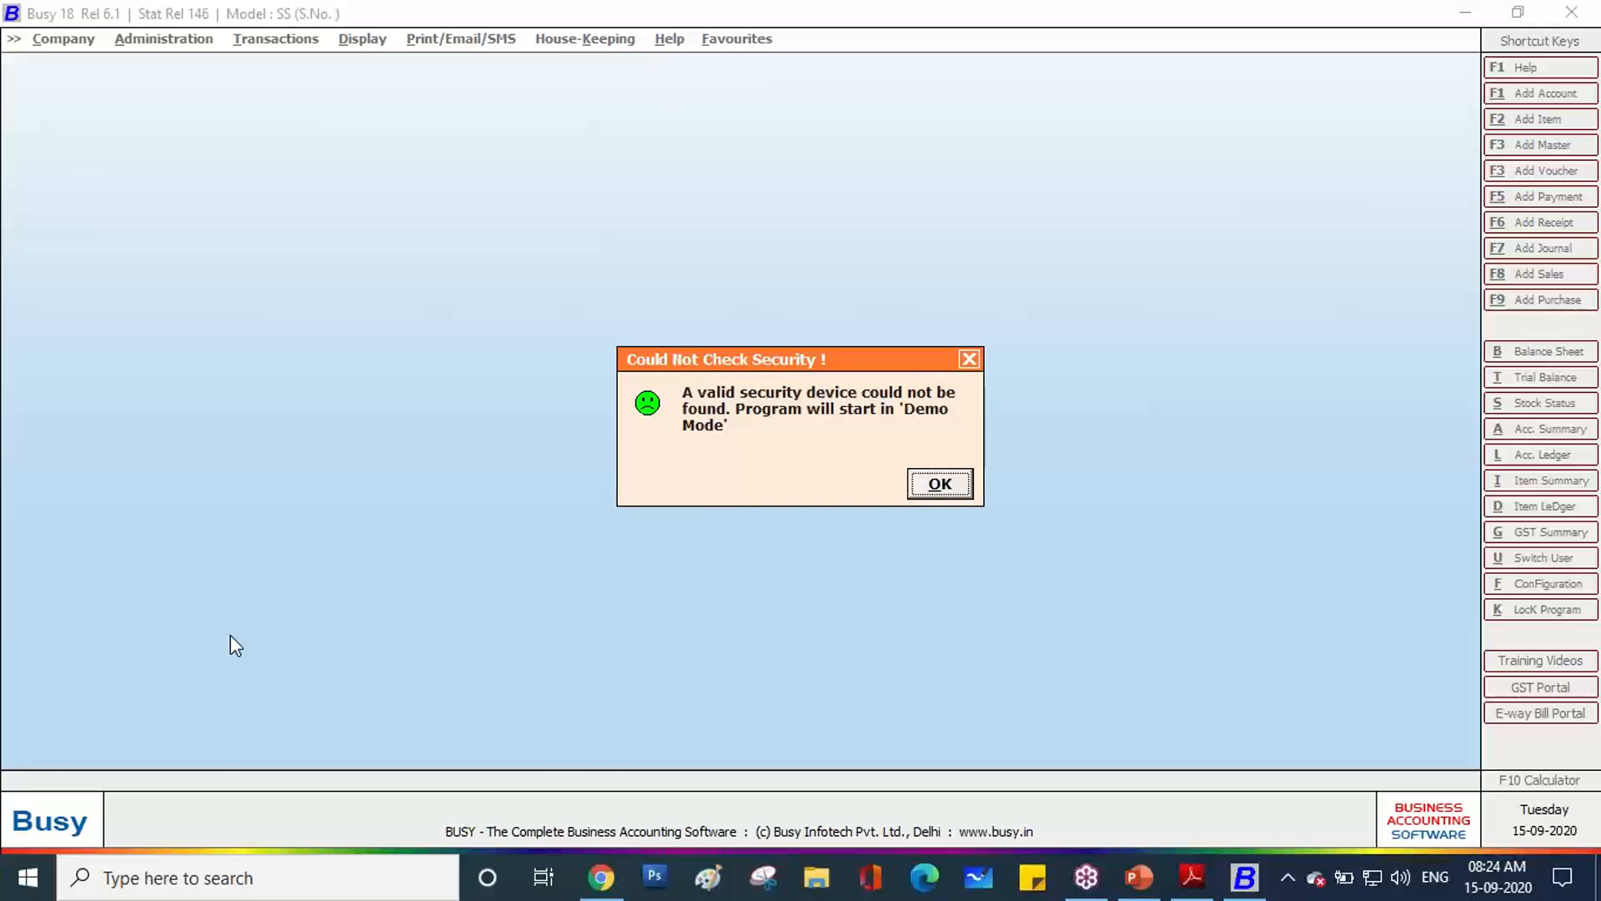
pyautogui.press('Return')
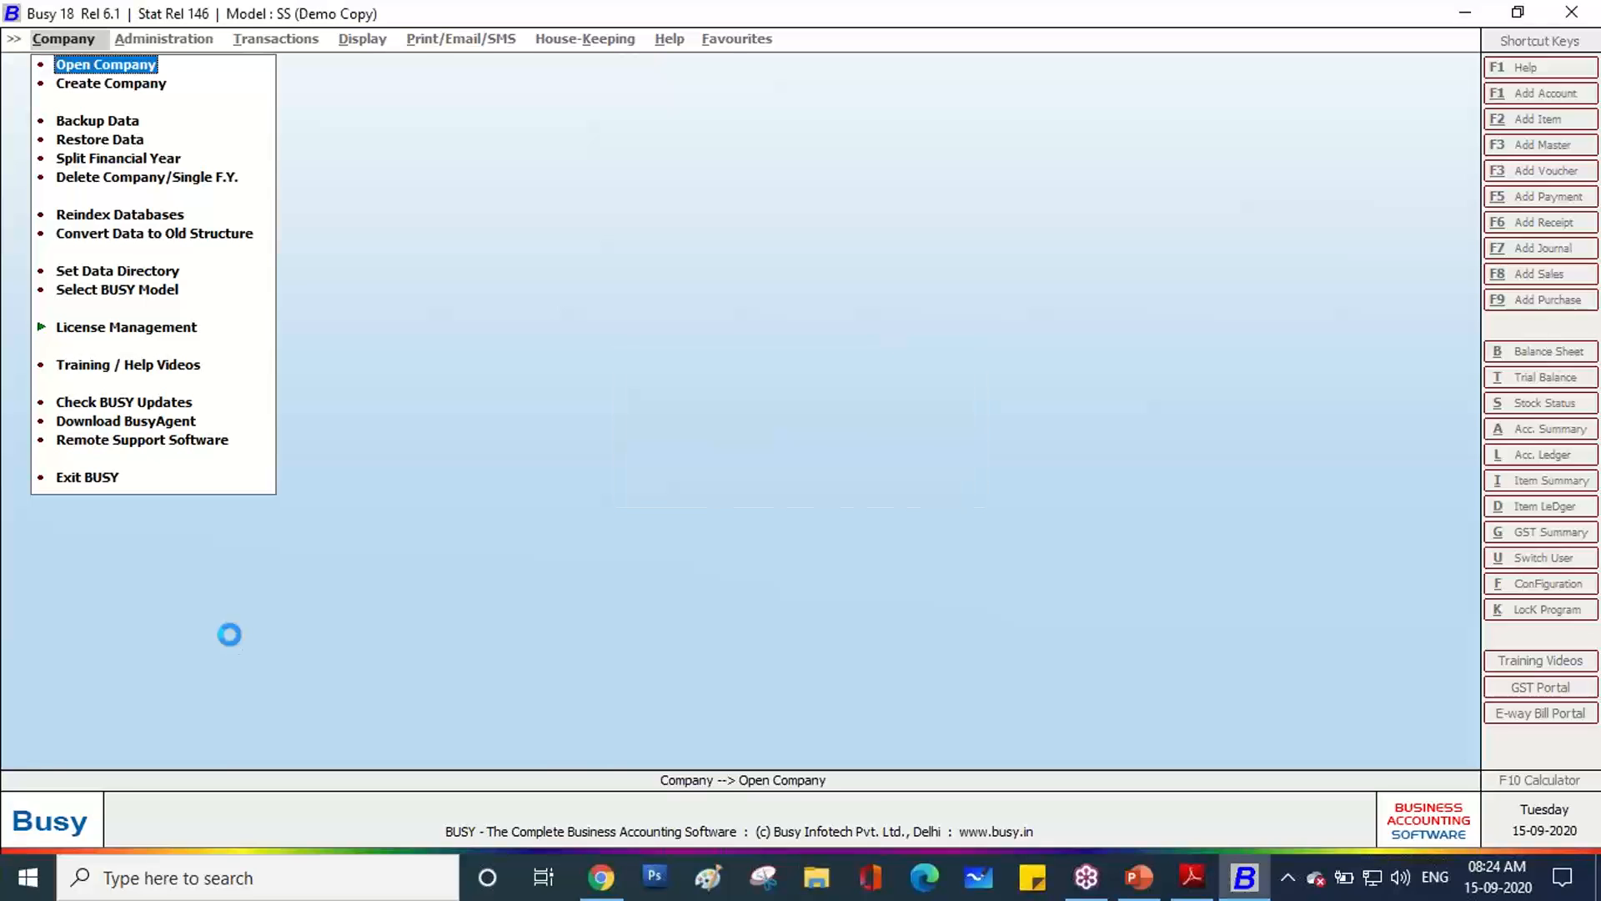
pyautogui.press('Down')
pyautogui.press('Down')
pyautogui.press('Down')
pyautogui.press('Down')
pyautogui.press('Down')
pyautogui.press('Down')
pyautogui.press('Down')
pyautogui.press('Down')
pyautogui.press('Down')
pyautogui.press('Down')
pyautogui.press('Up')
pyautogui.press('Up')
pyautogui.press('Up')
pyautogui.press('Up')
pyautogui.press('Up')
pyautogui.press('Down')
pyautogui.press('Down')
pyautogui.press('Down')
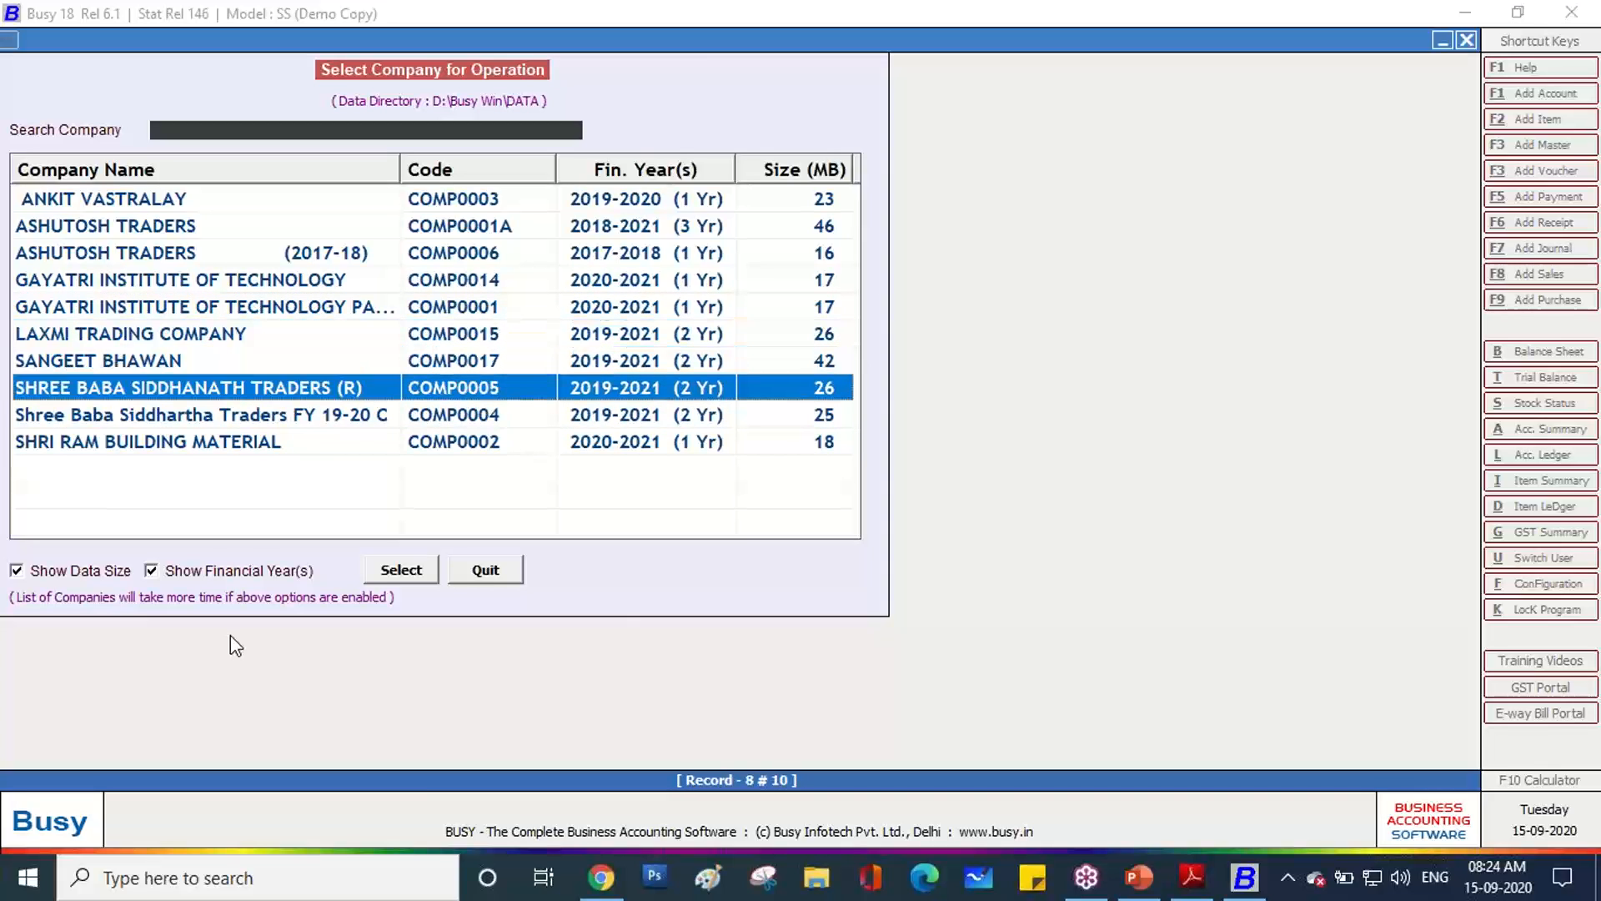
pyautogui.press('Down')
pyautogui.press('Down')
pyautogui.press('Up')
pyautogui.press('Down')
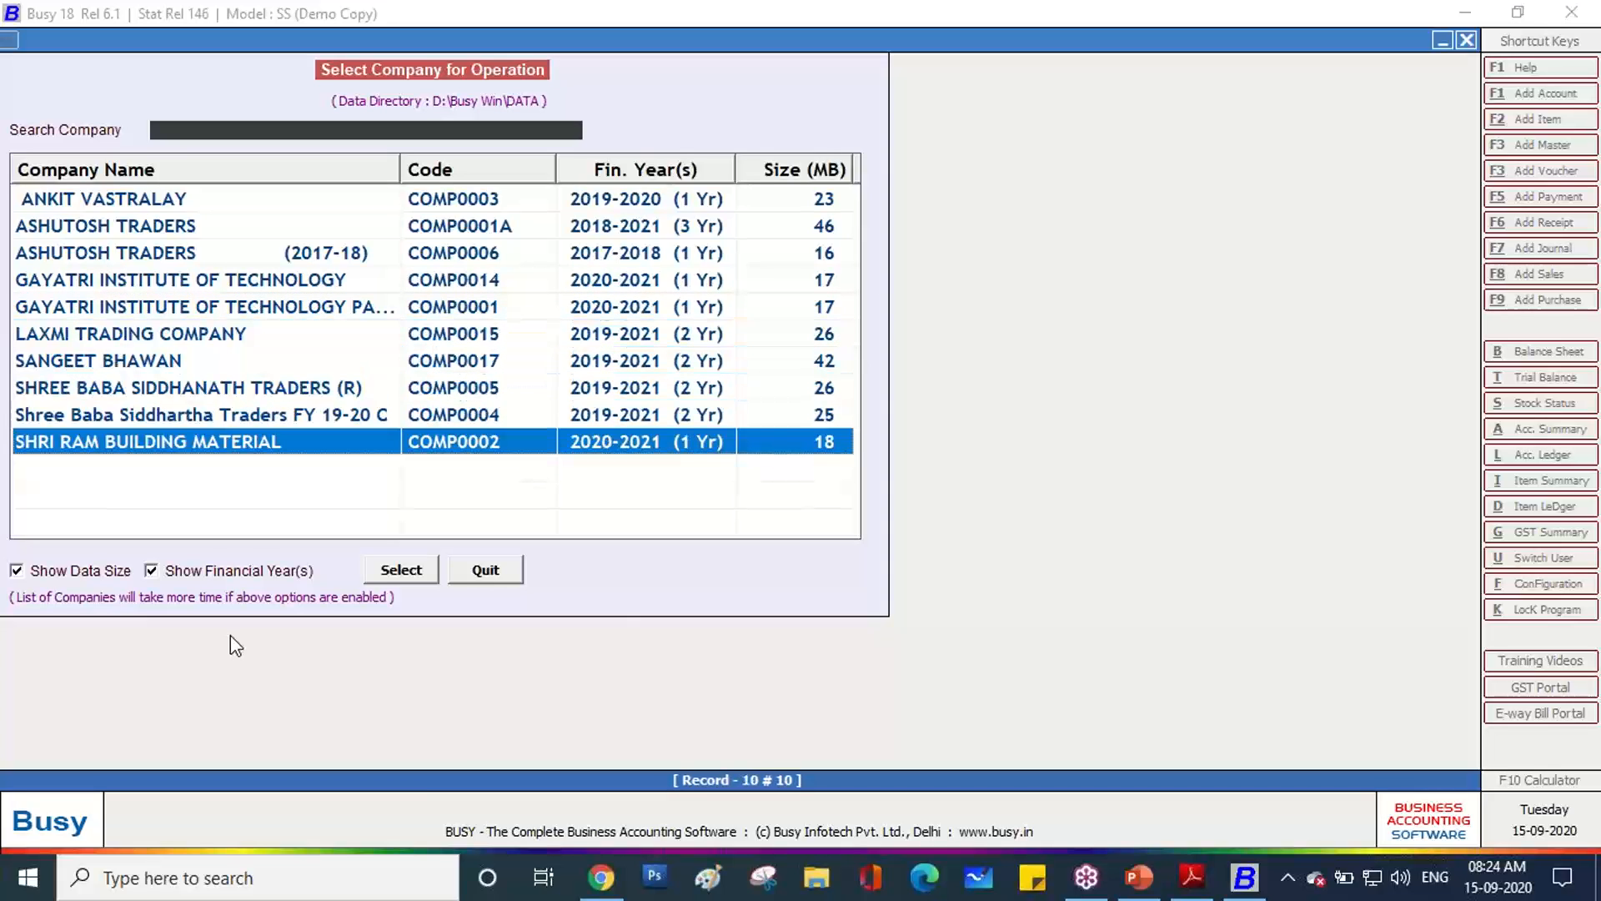
pyautogui.press('Return')
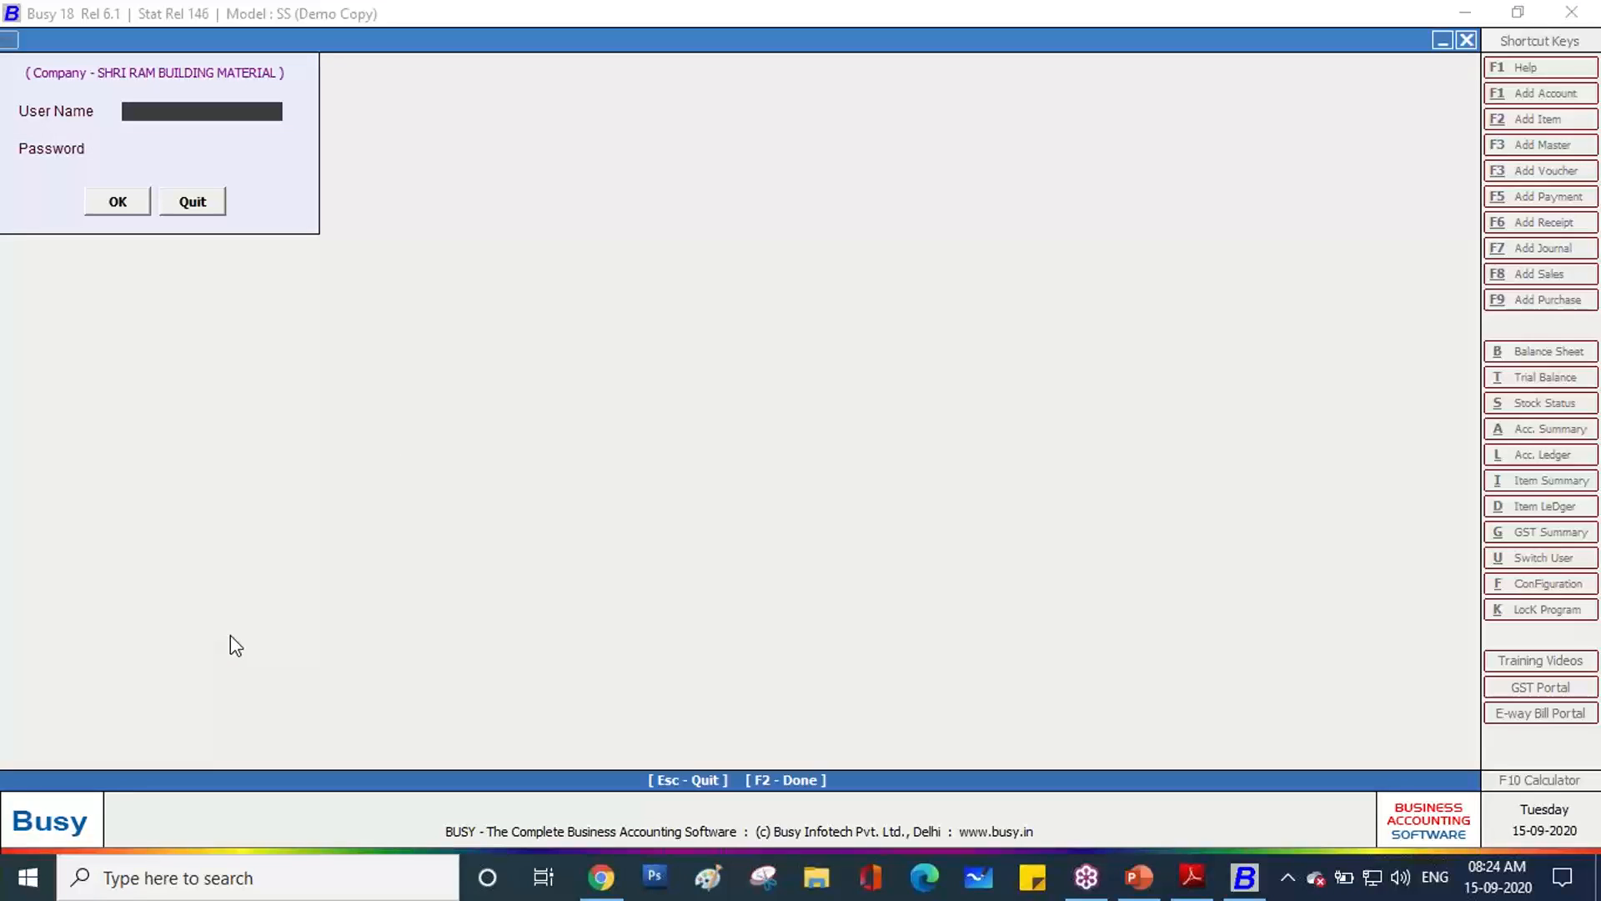
# Enter the user name and password to log in.
pyautogui.press('Return')
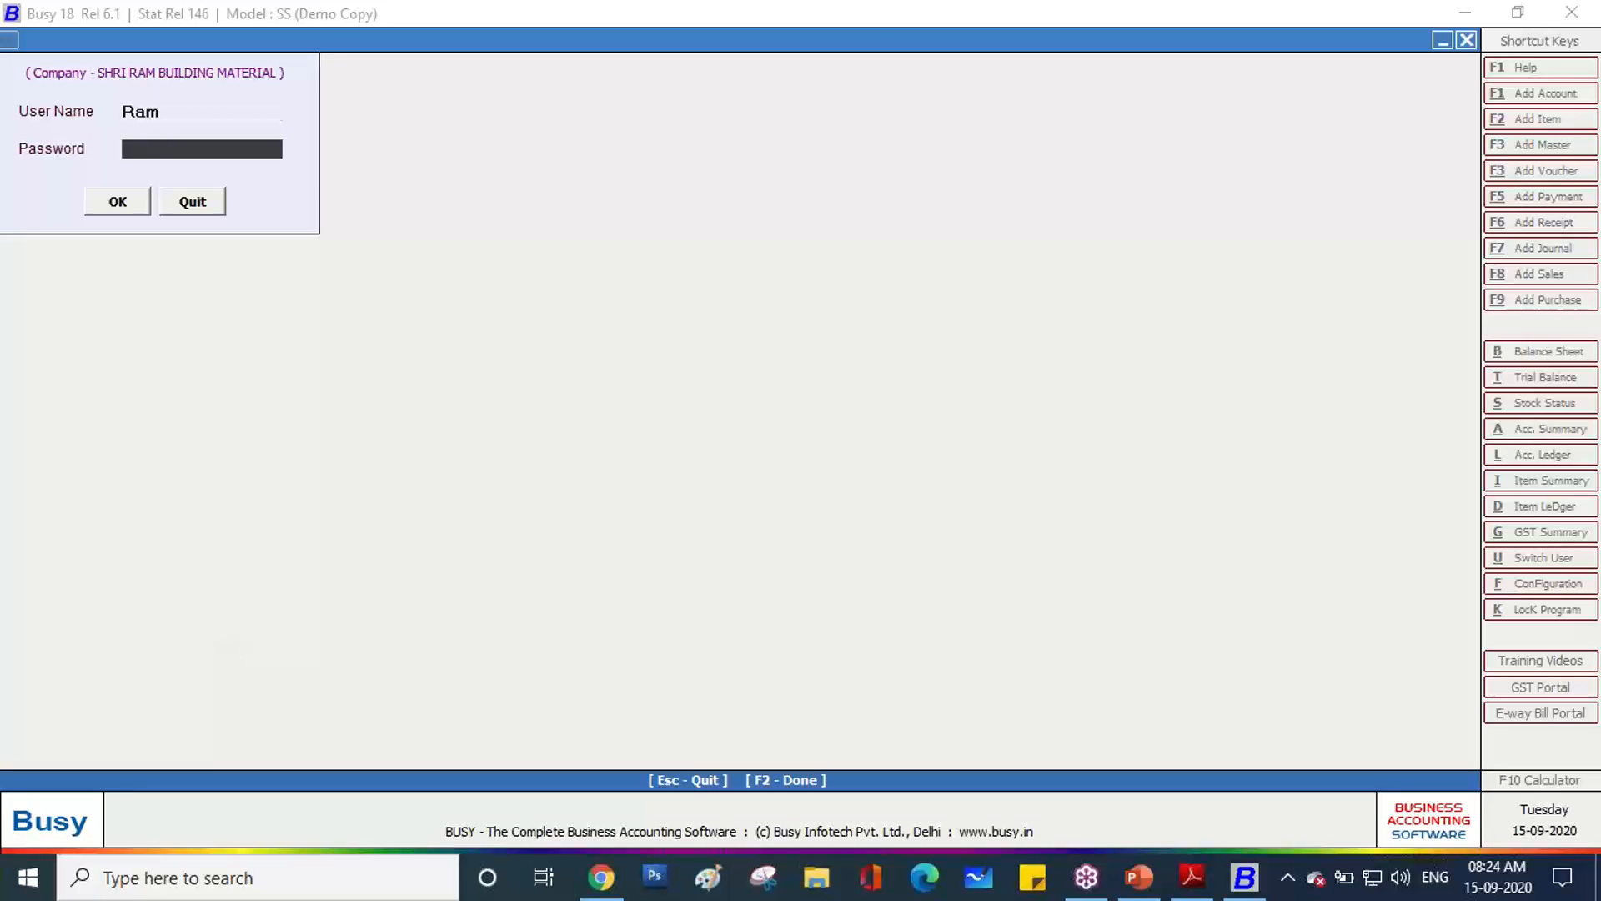
pyautogui.press('Return')
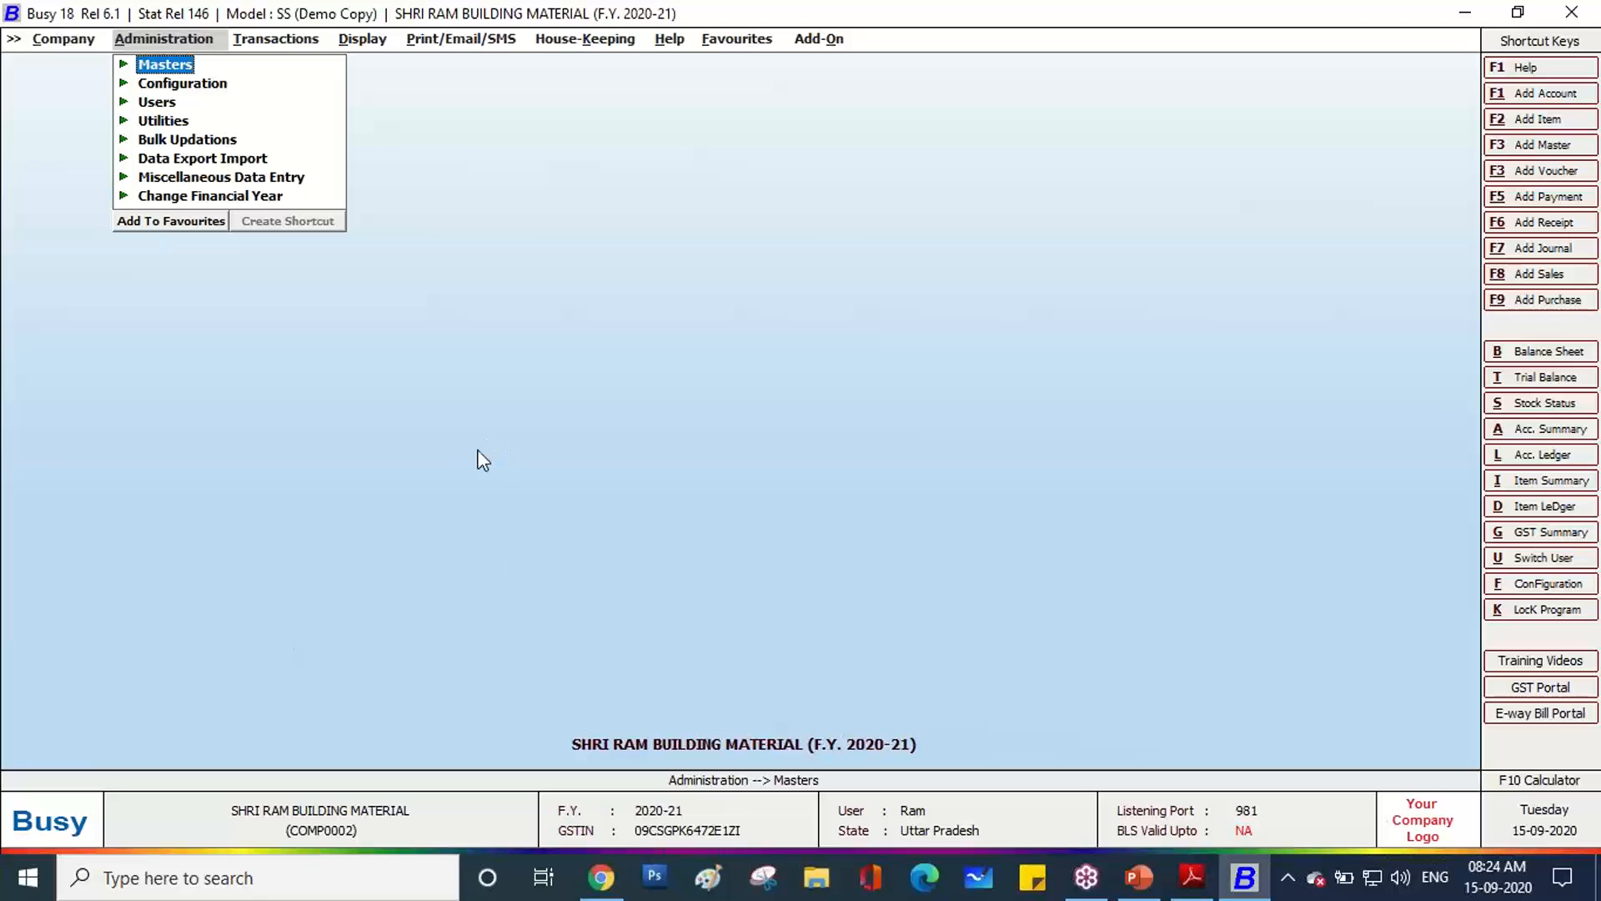
# Ring the F9 Add Purchase shortcut in red and open an empty Add Purchase Voucher.
pyautogui.click(1592, 339)
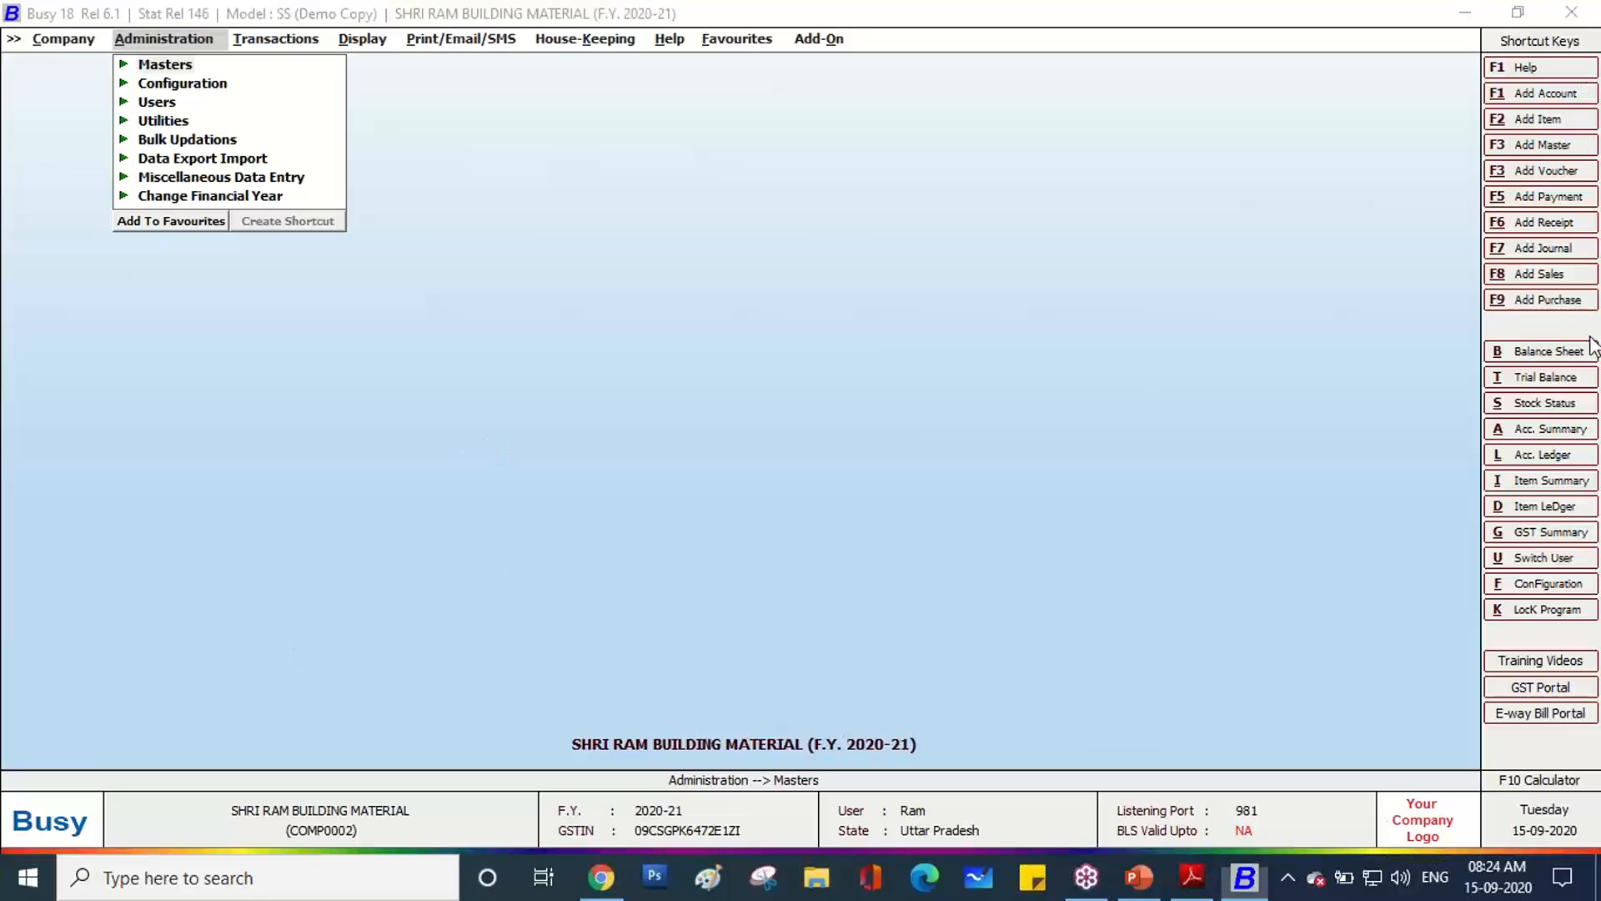
pyautogui.click(1399, 396)
pyautogui.moveTo(1511, 325)
pyautogui.mouseDown()
pyautogui.moveTo(1490, 332)
pyautogui.moveTo(1464, 292)
pyautogui.moveTo(1528, 270)
pyautogui.moveTo(1586, 294)
pyautogui.moveTo(1515, 323)
pyautogui.mouseUp()
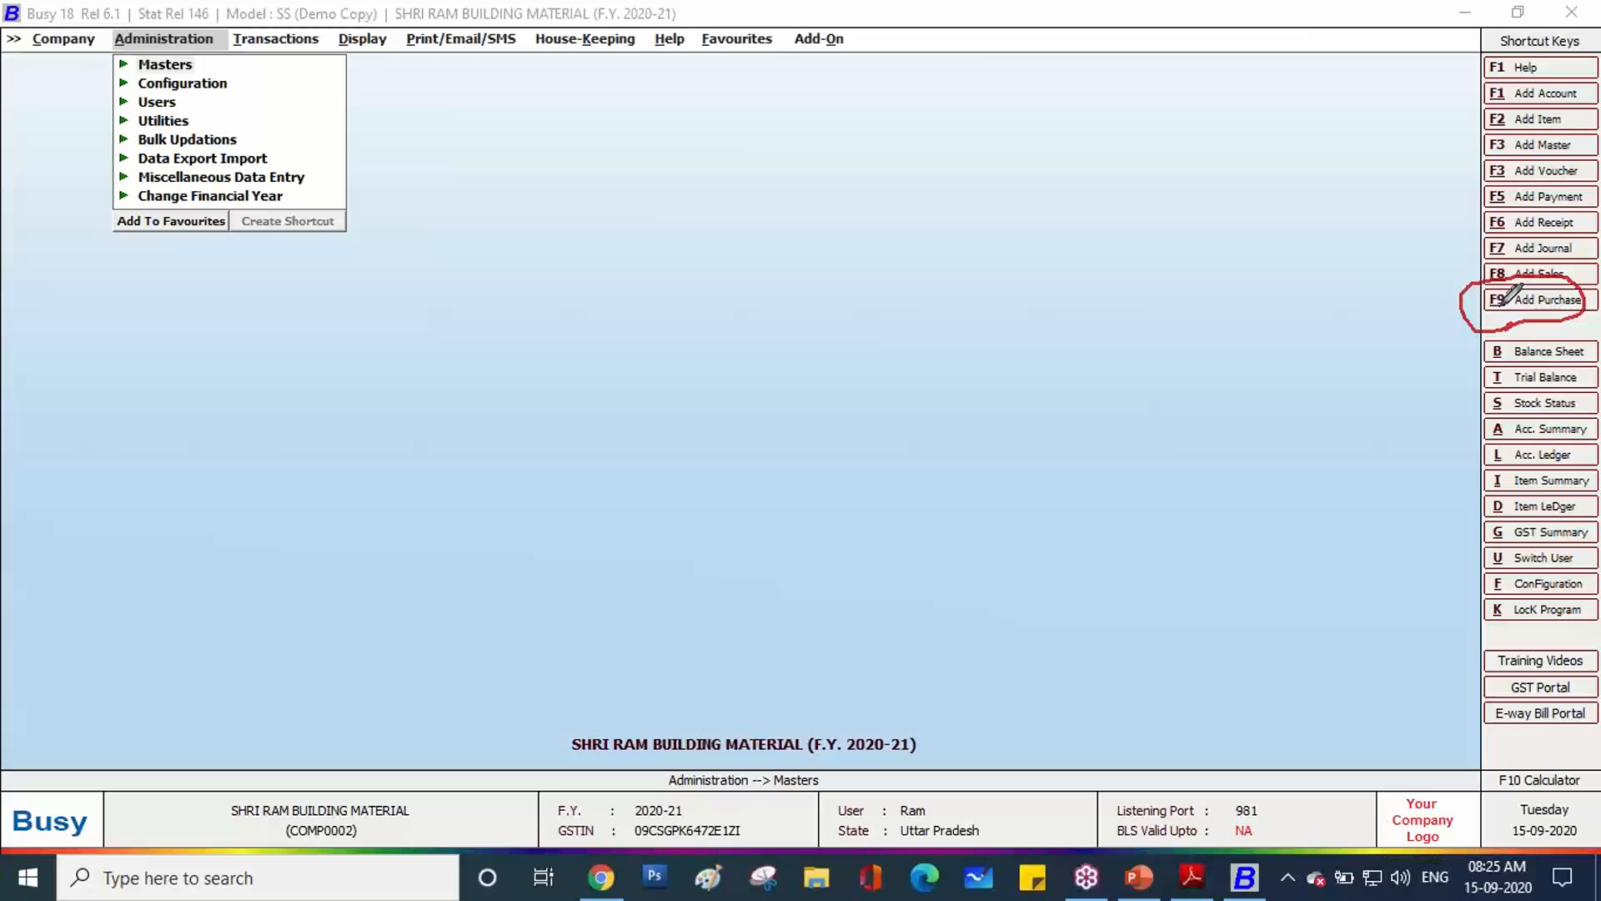
pyautogui.click(1499, 302)
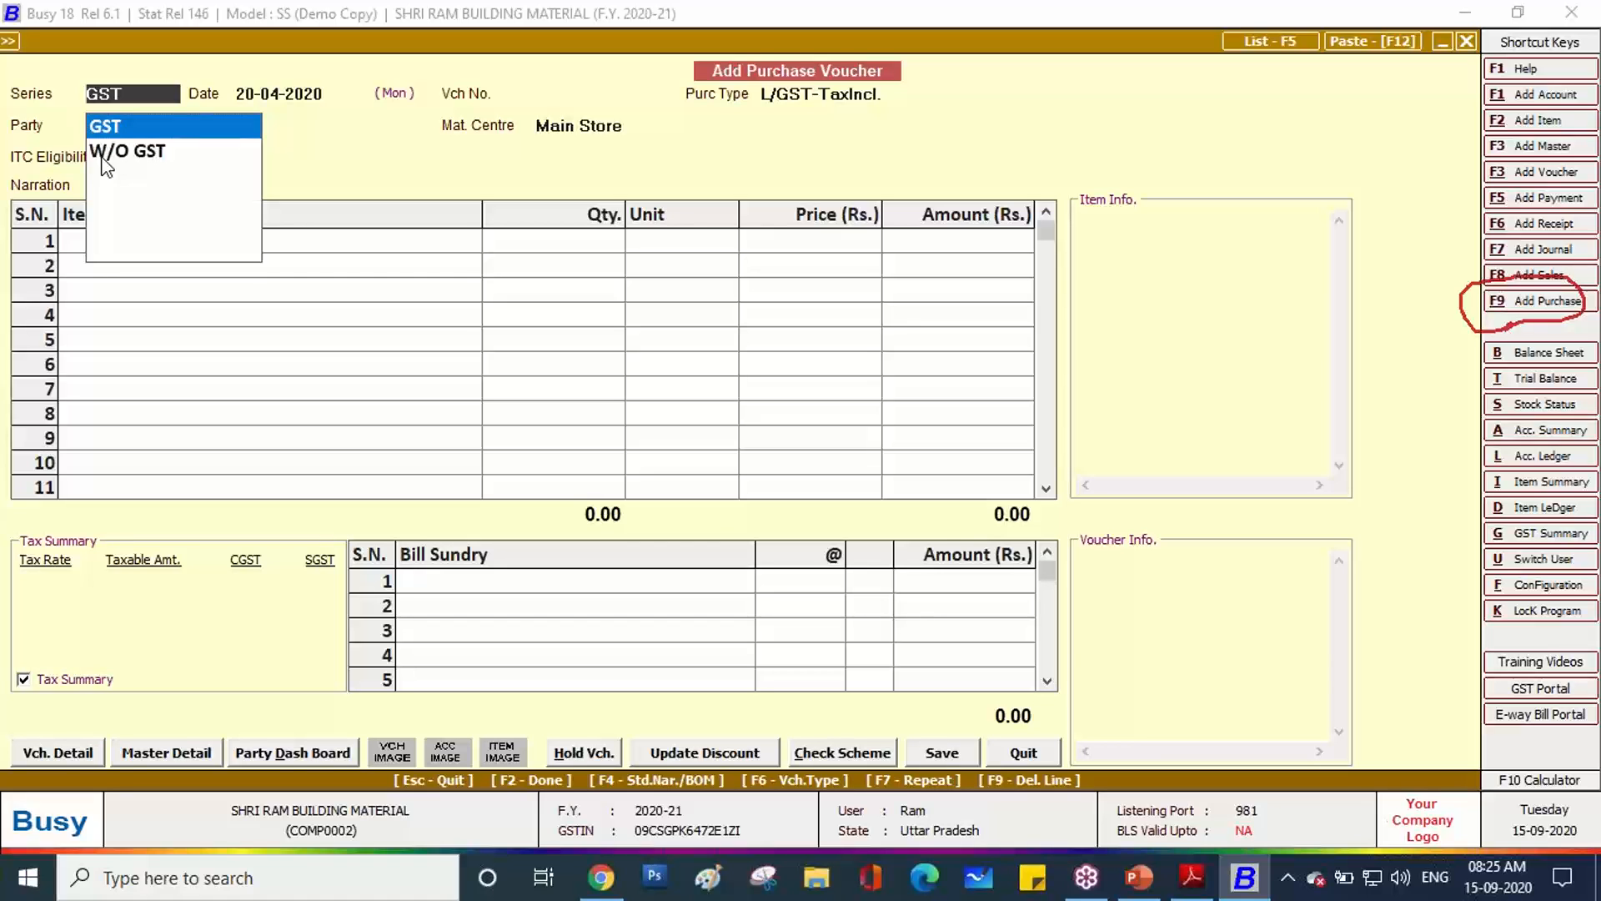
# Keep the GST series and date the voucher 25-04-2020, as shown on the invoice.
pyautogui.press('Return')
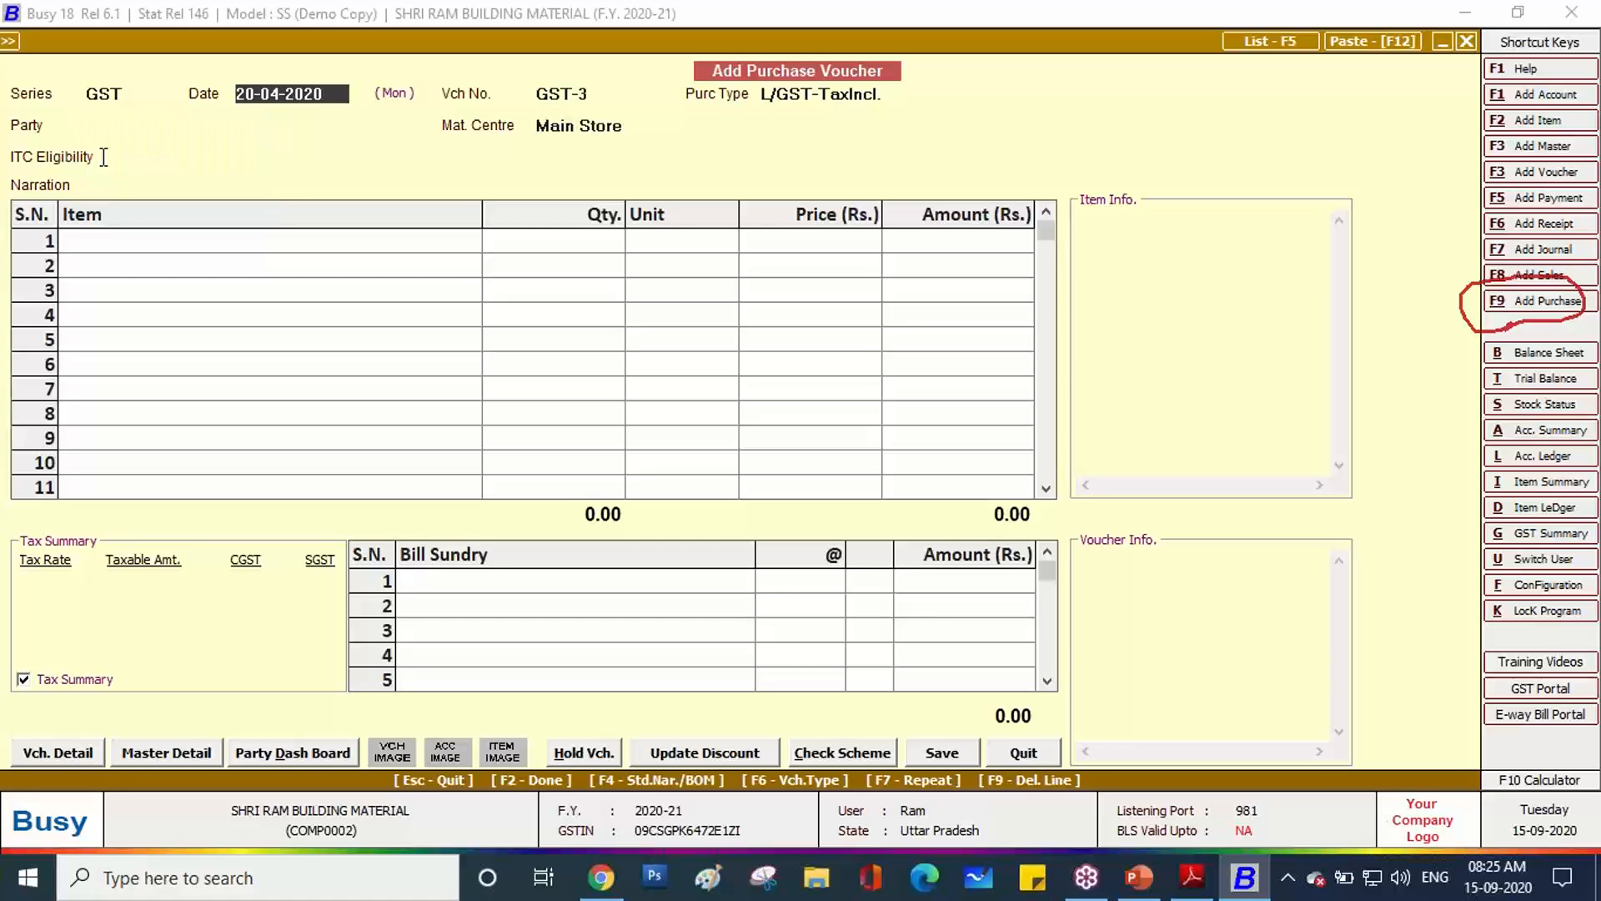
pyautogui.click(1197, 889)
pyautogui.scroll(3, 554, 529)
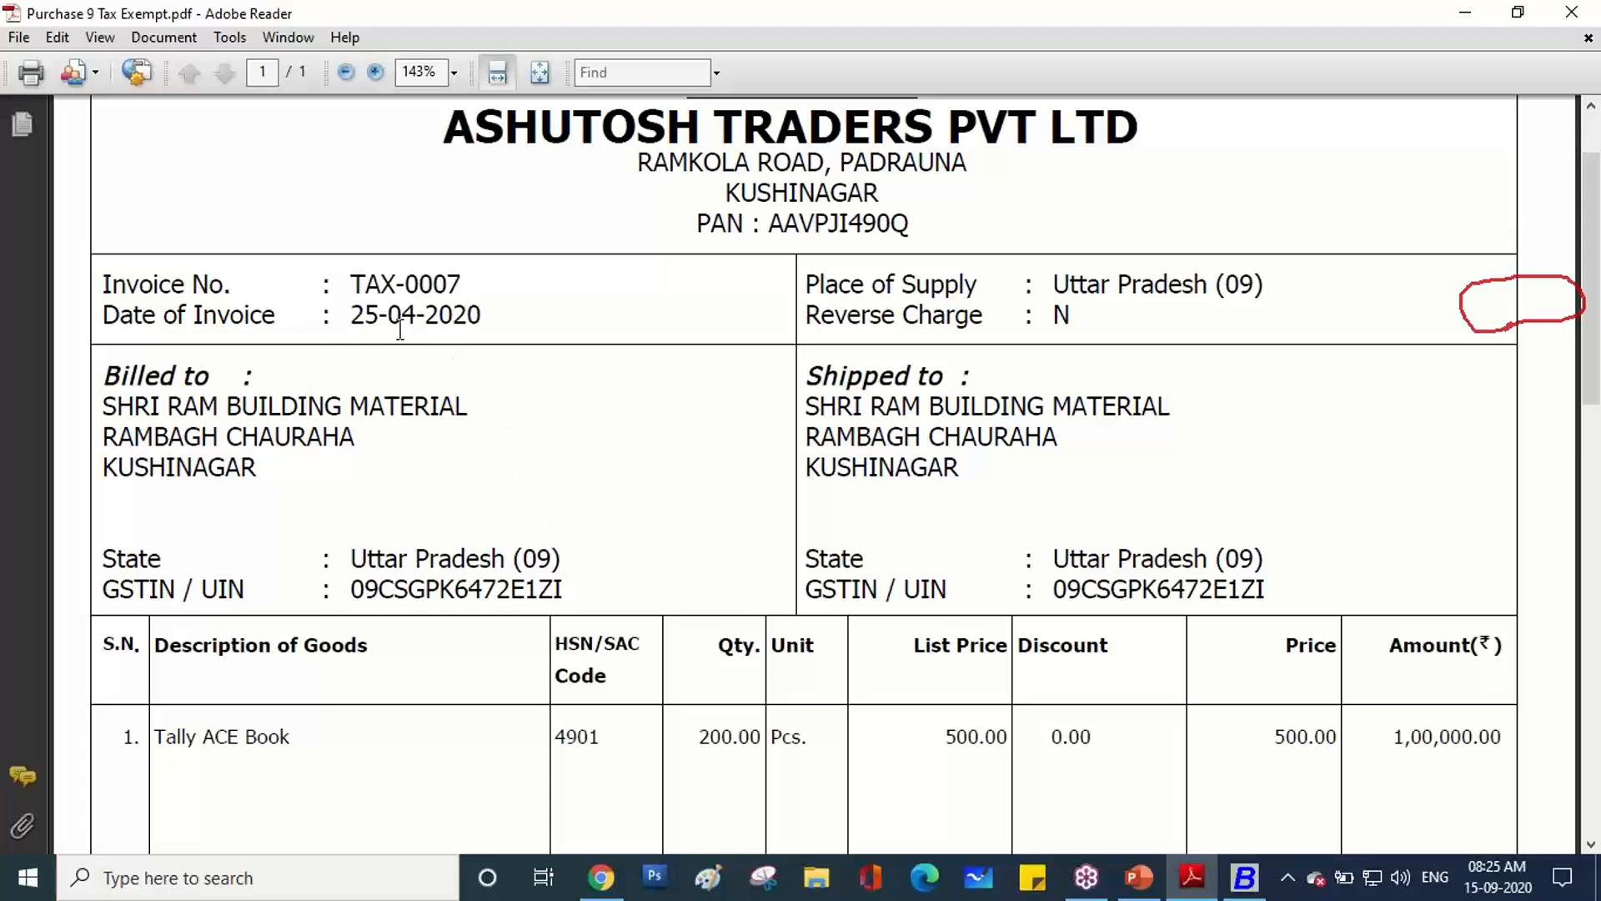
pyautogui.moveTo(354, 317); pyautogui.dragTo(482, 320)
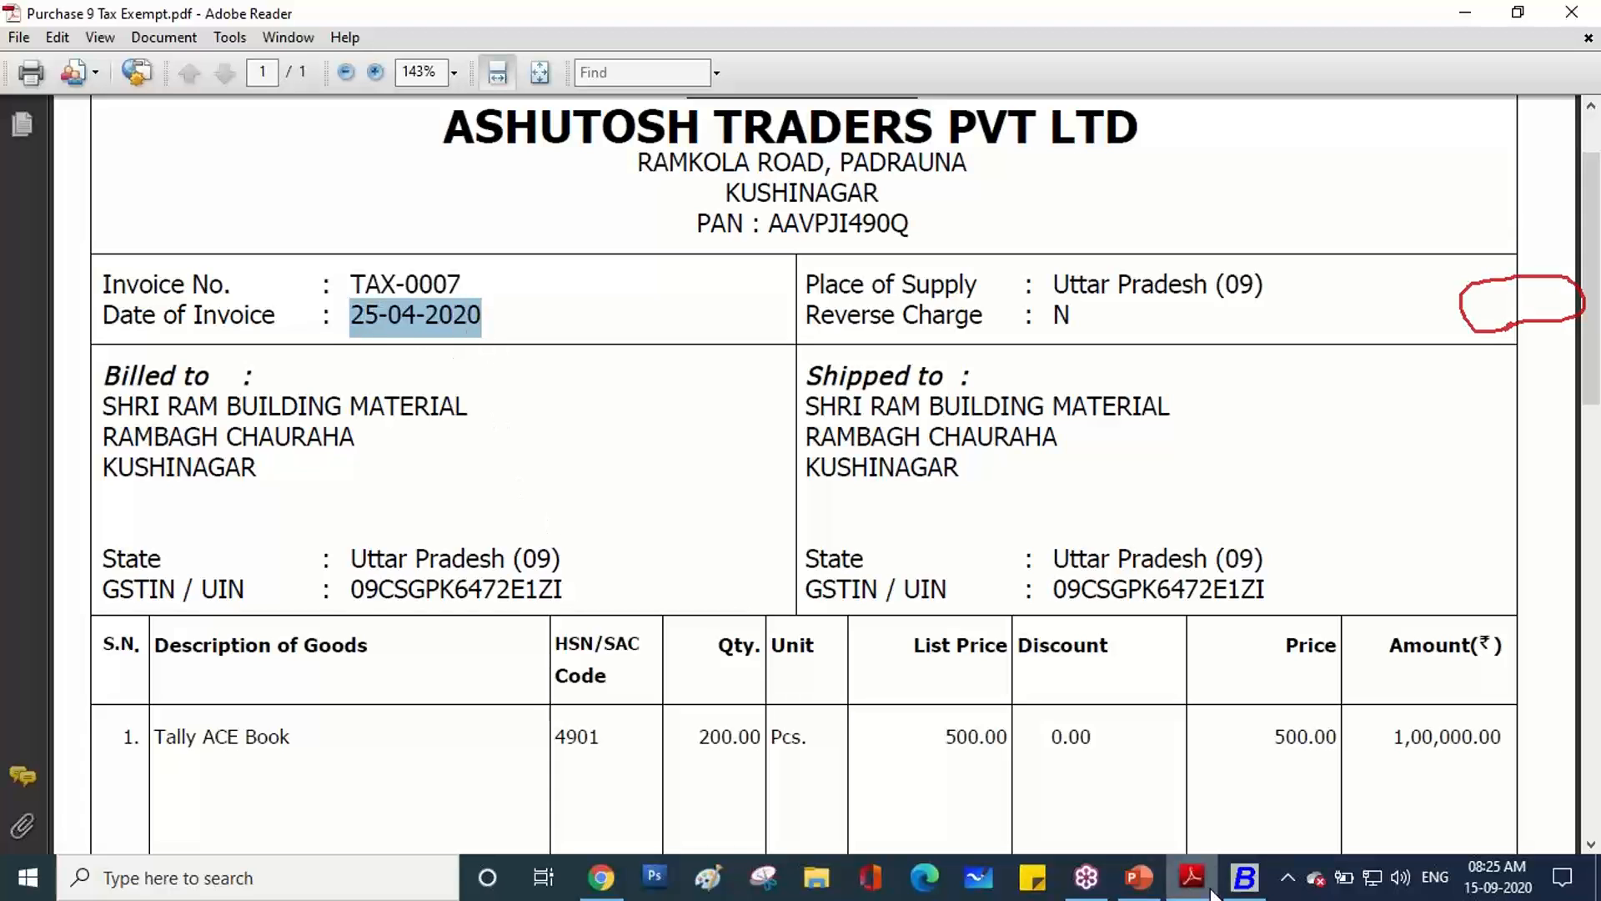
pyautogui.click(1241, 886)
pyautogui.write('25')
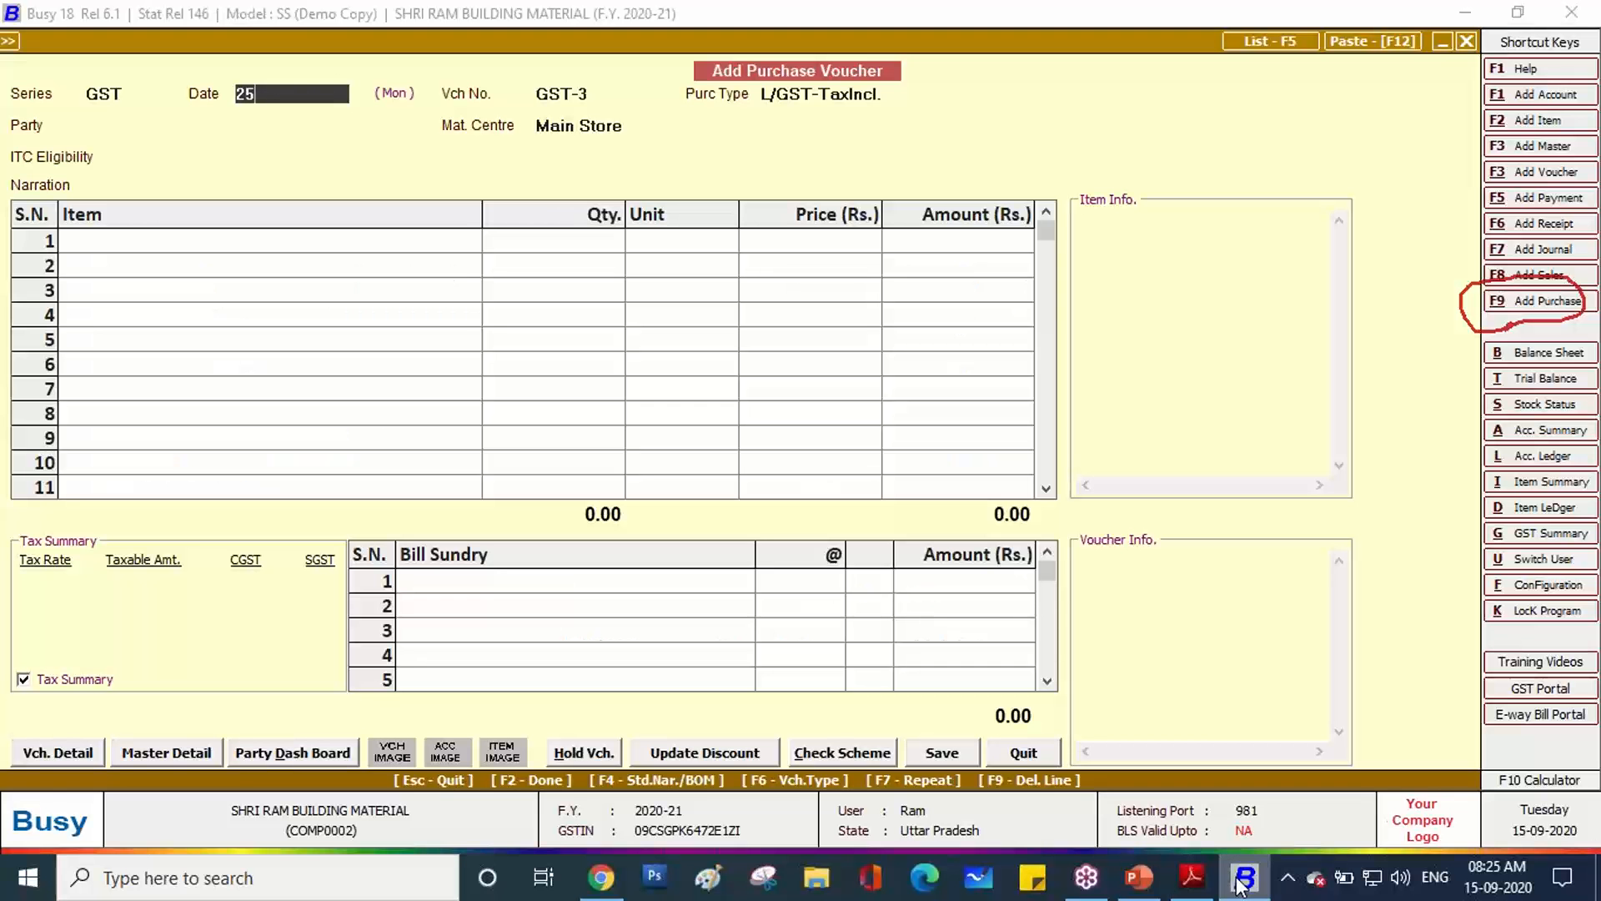
pyautogui.write('-04')
pyautogui.press('Return')
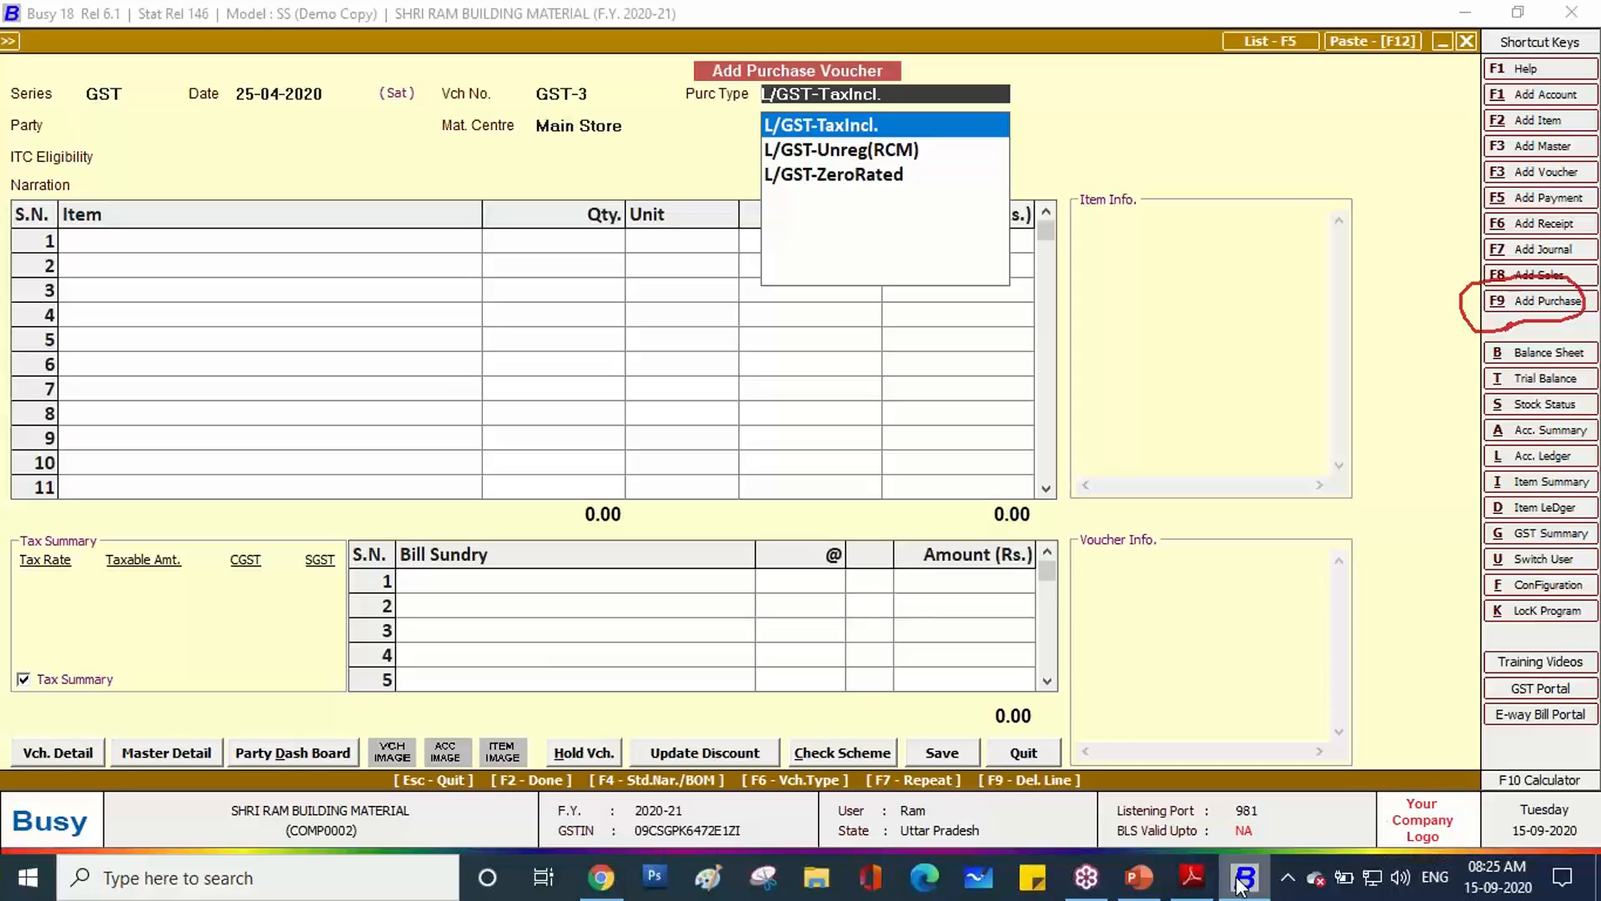
# Set the purchase type to L/GST-Exempt after rechecking the invoice.
pyautogui.press('Up')
pyautogui.press('Up')
pyautogui.press('Up')
pyautogui.press('Up')
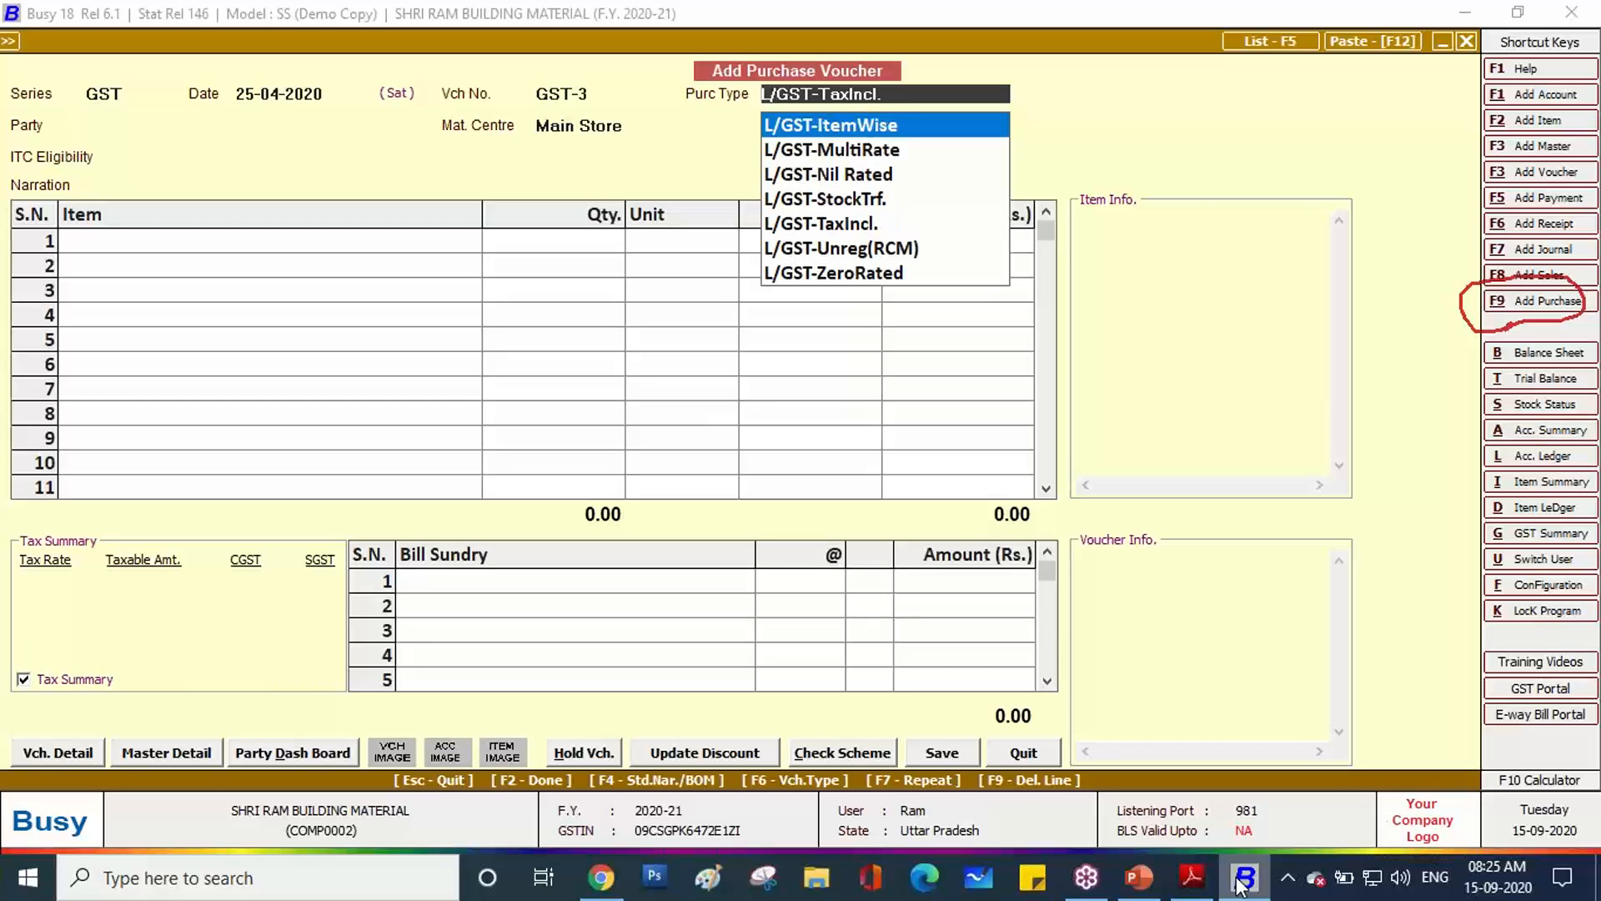
pyautogui.press('Up')
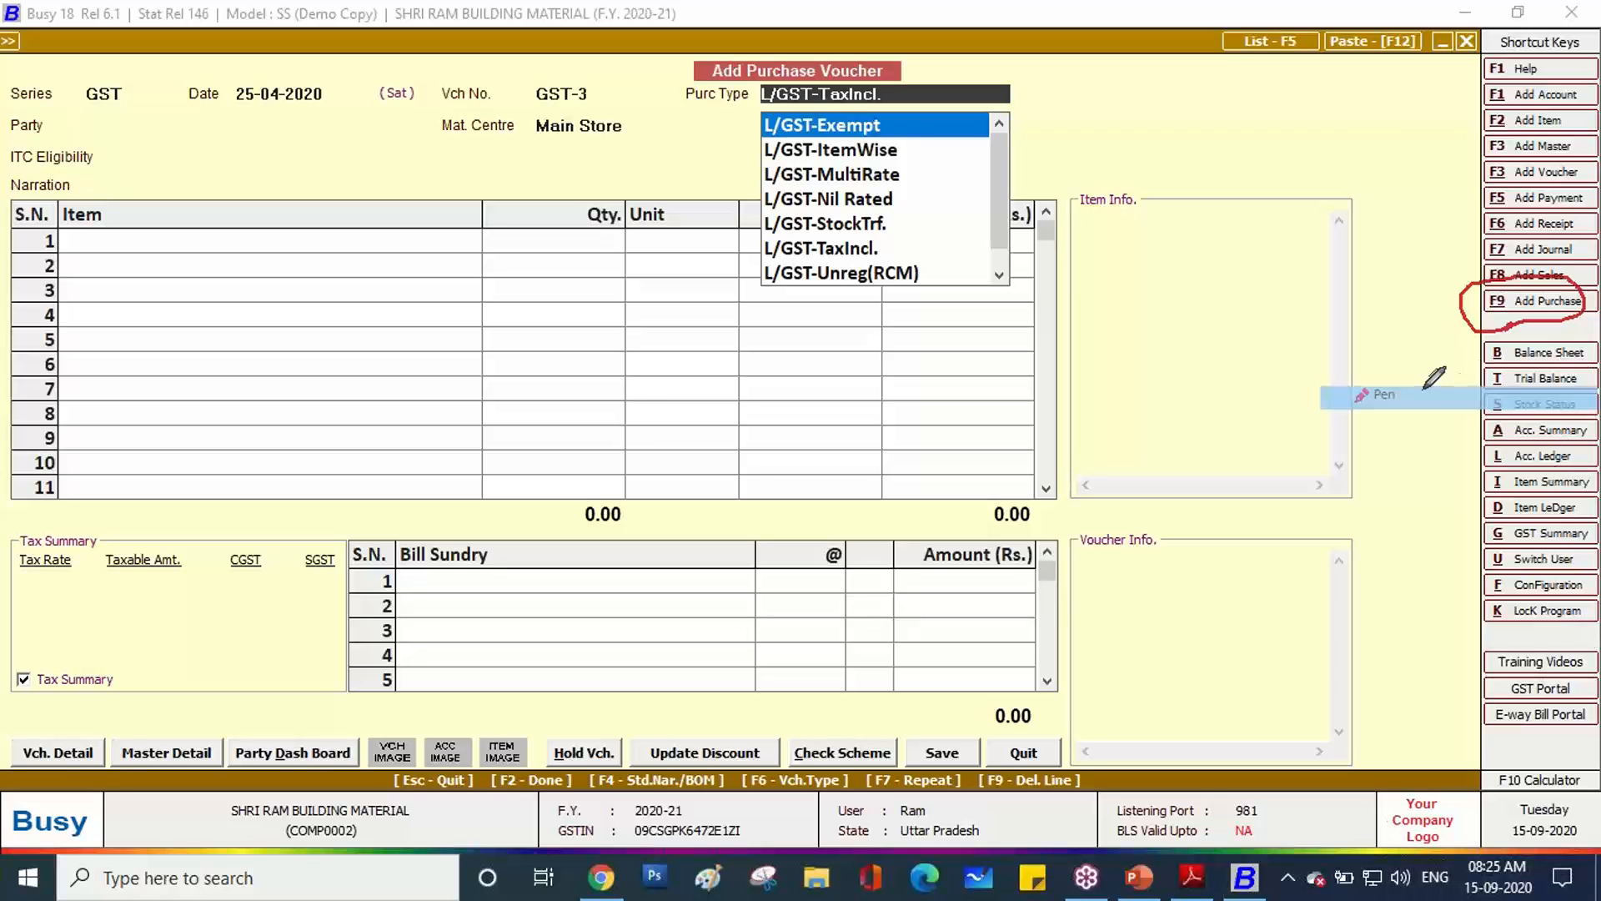
pyautogui.moveTo(885, 118)
pyautogui.mouseDown()
pyautogui.moveTo(867, 101)
pyautogui.moveTo(772, 101)
pyautogui.moveTo(760, 127)
pyautogui.moveTo(797, 148)
pyautogui.moveTo(884, 148)
pyautogui.moveTo(915, 124)
pyautogui.moveTo(891, 108)
pyautogui.mouseUp()
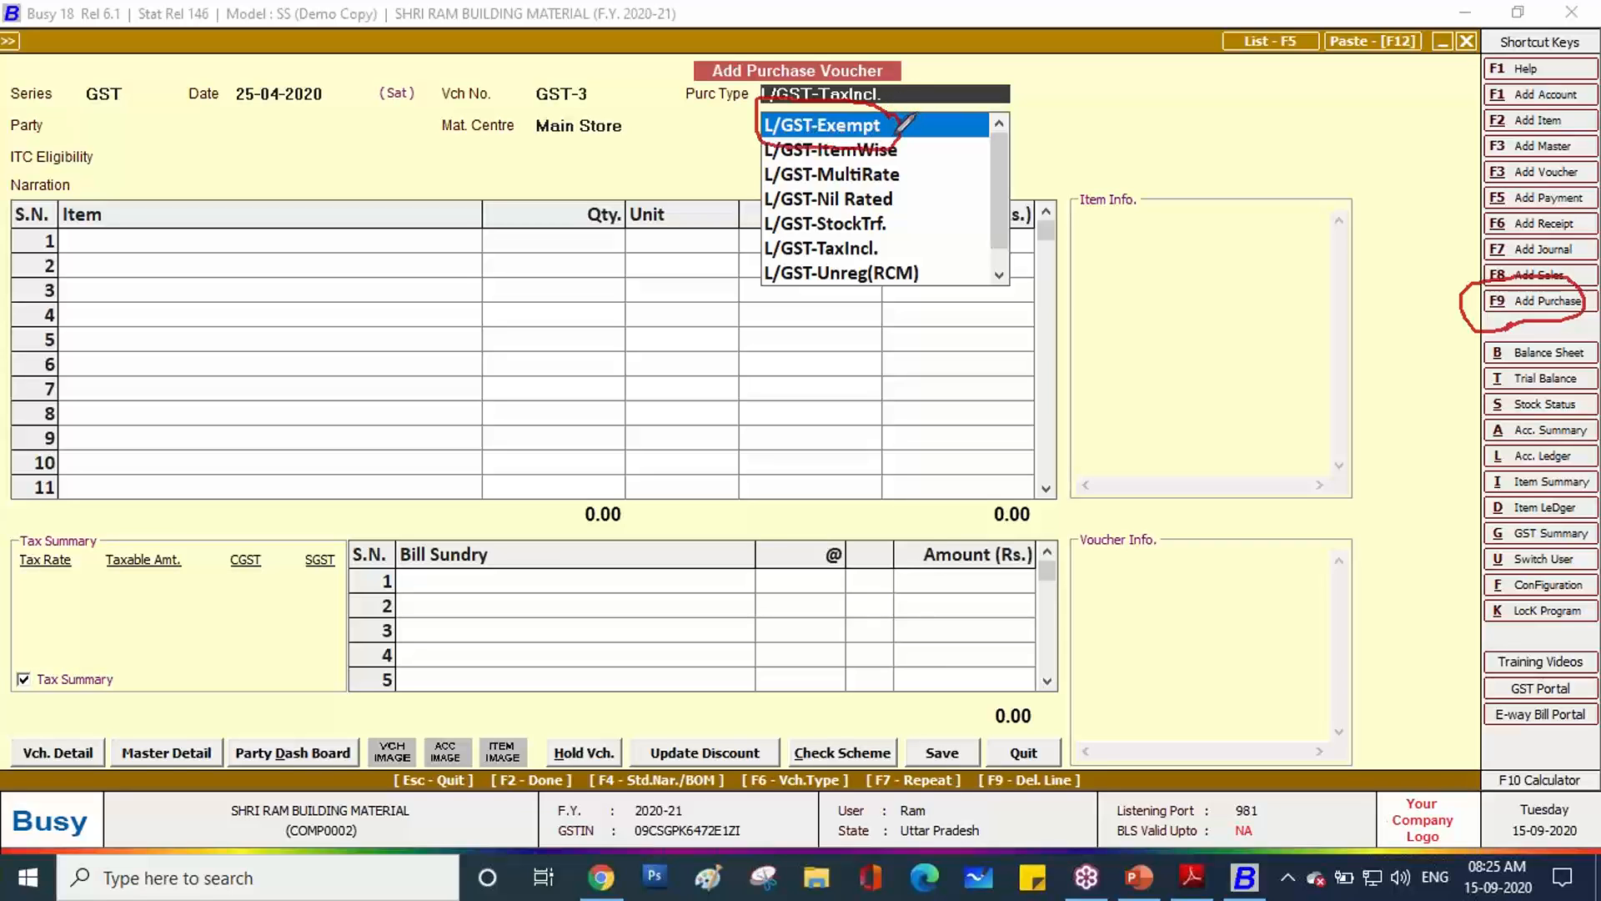
pyautogui.click(1195, 886)
pyautogui.scroll(-5, 568, 690)
pyautogui.scroll(-7, 568, 691)
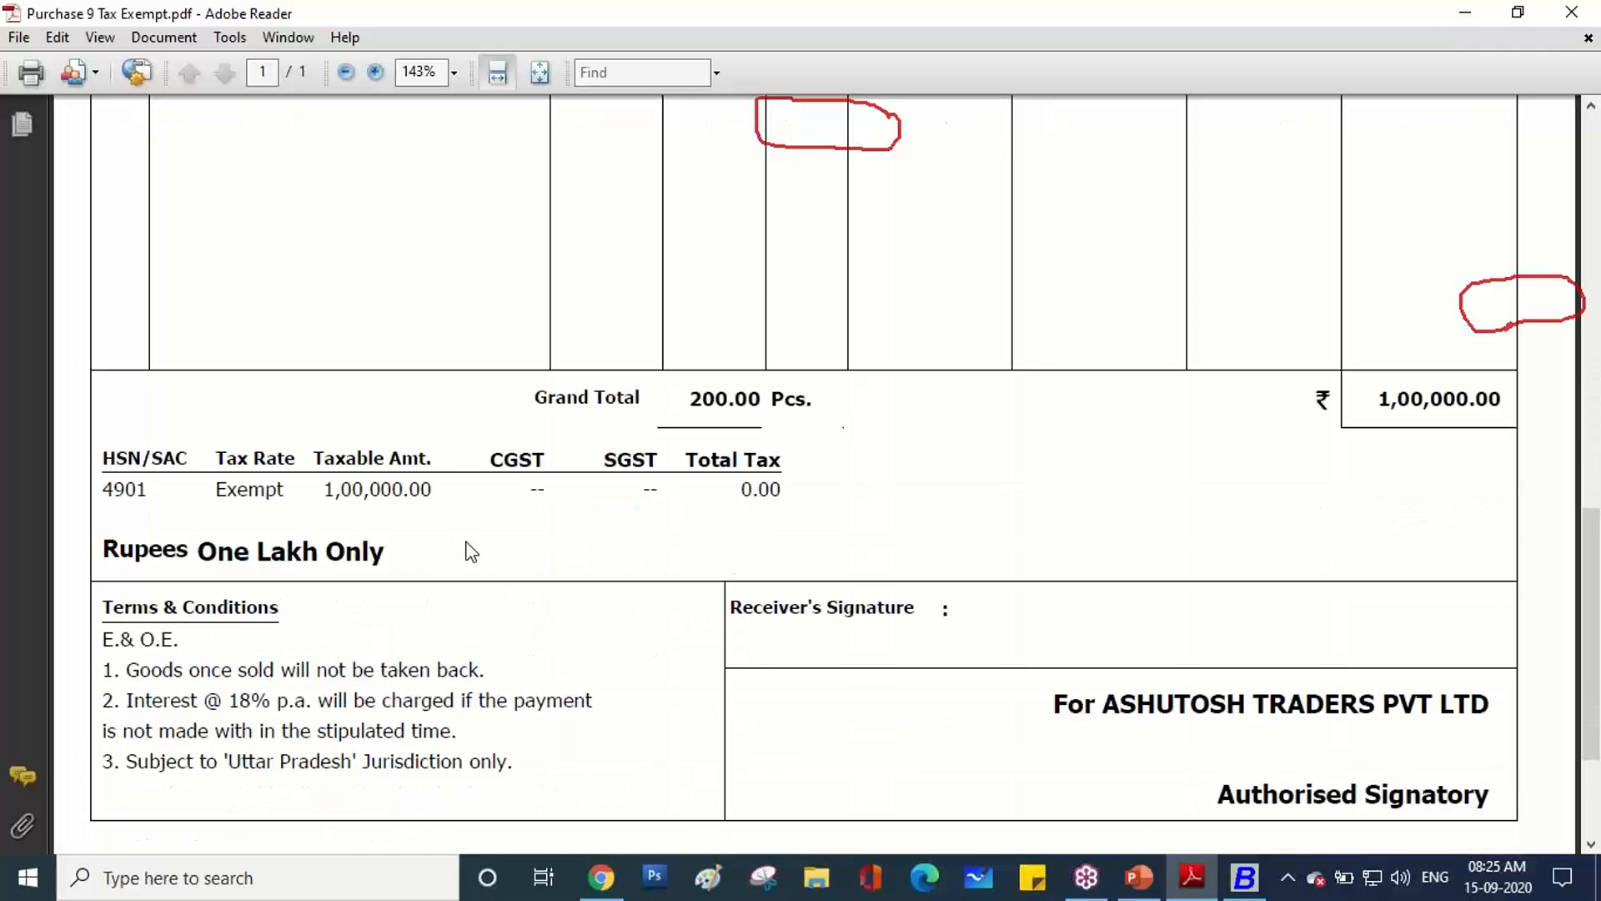
pyautogui.click(1244, 878)
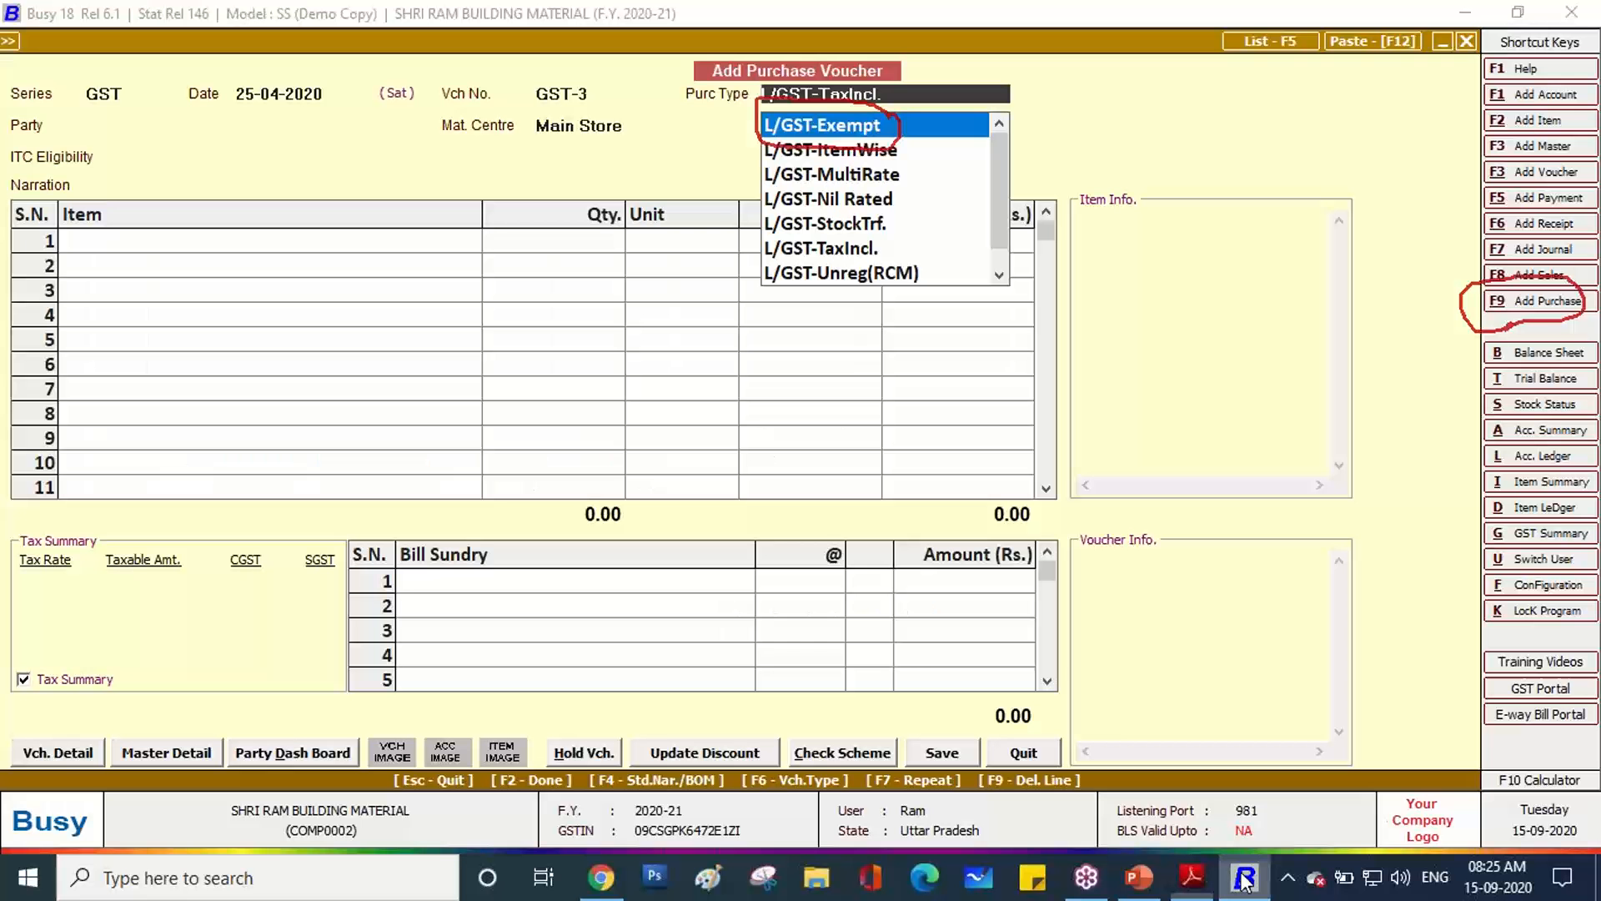
pyautogui.click(895, 161)
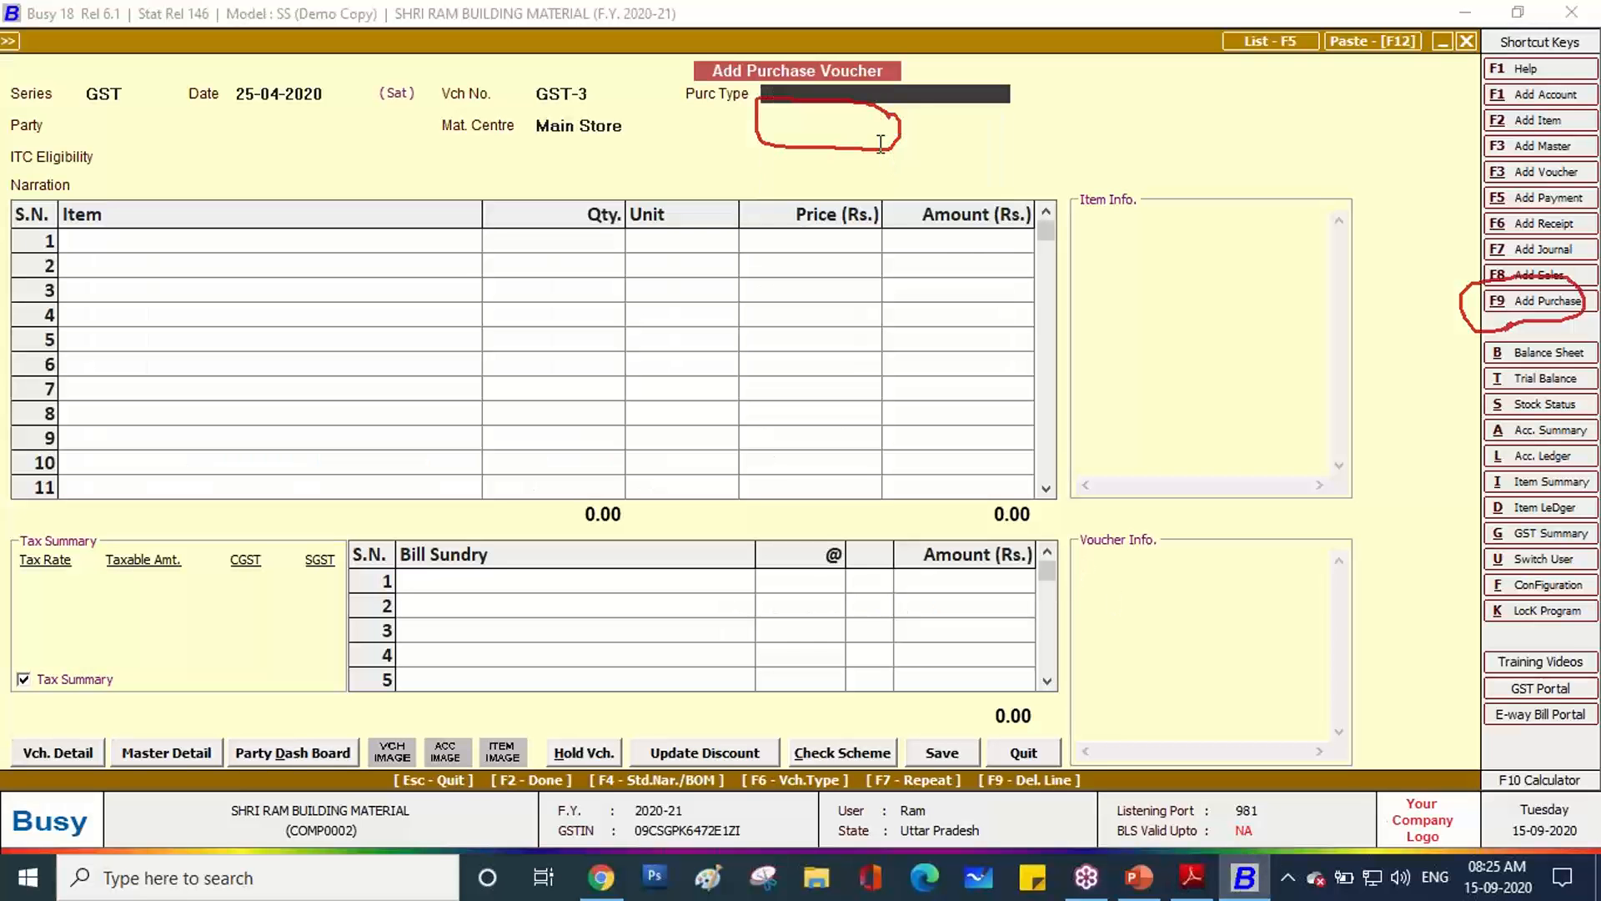
pyautogui.click(849, 96)
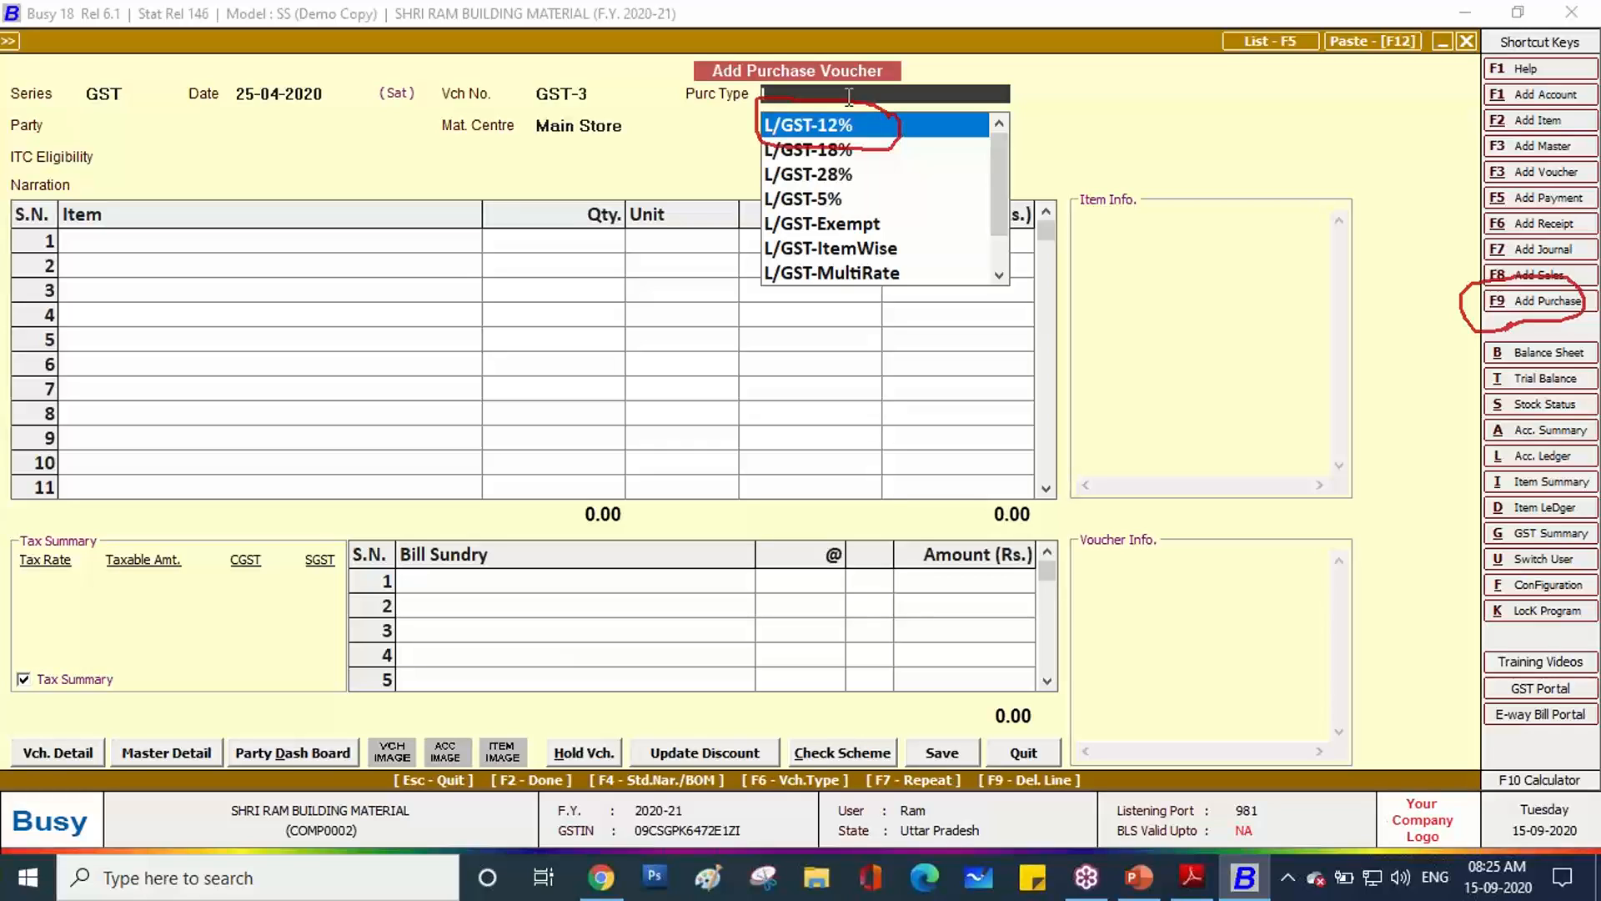
pyautogui.press('Down')
pyautogui.press('Down')
pyautogui.press('Down')
pyautogui.press('Down')
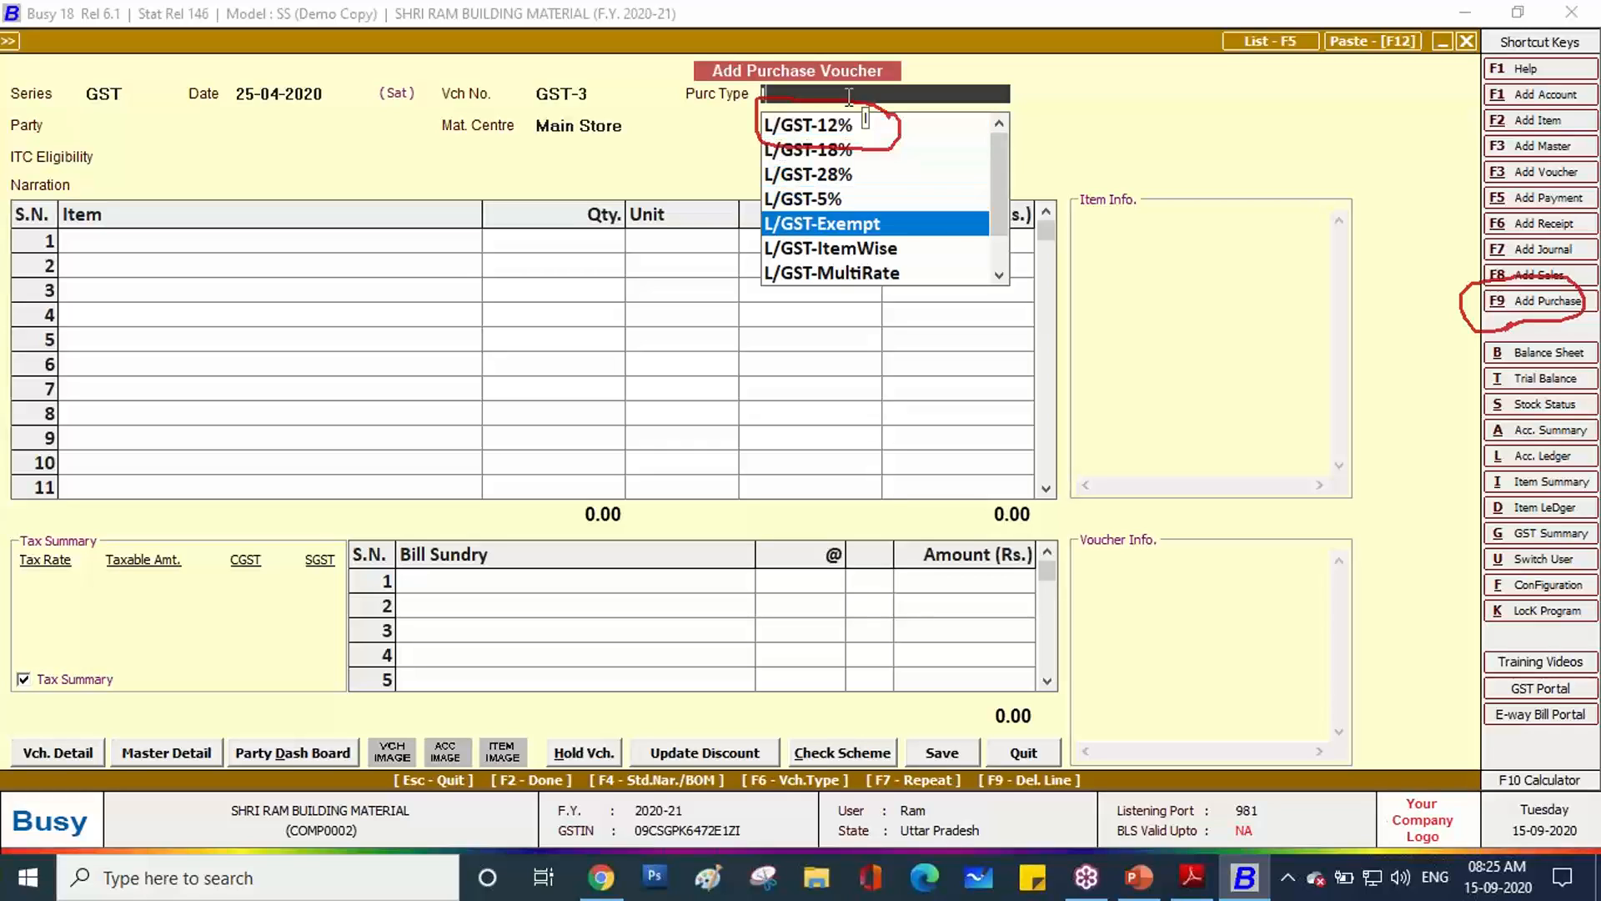
pyautogui.press('Return')
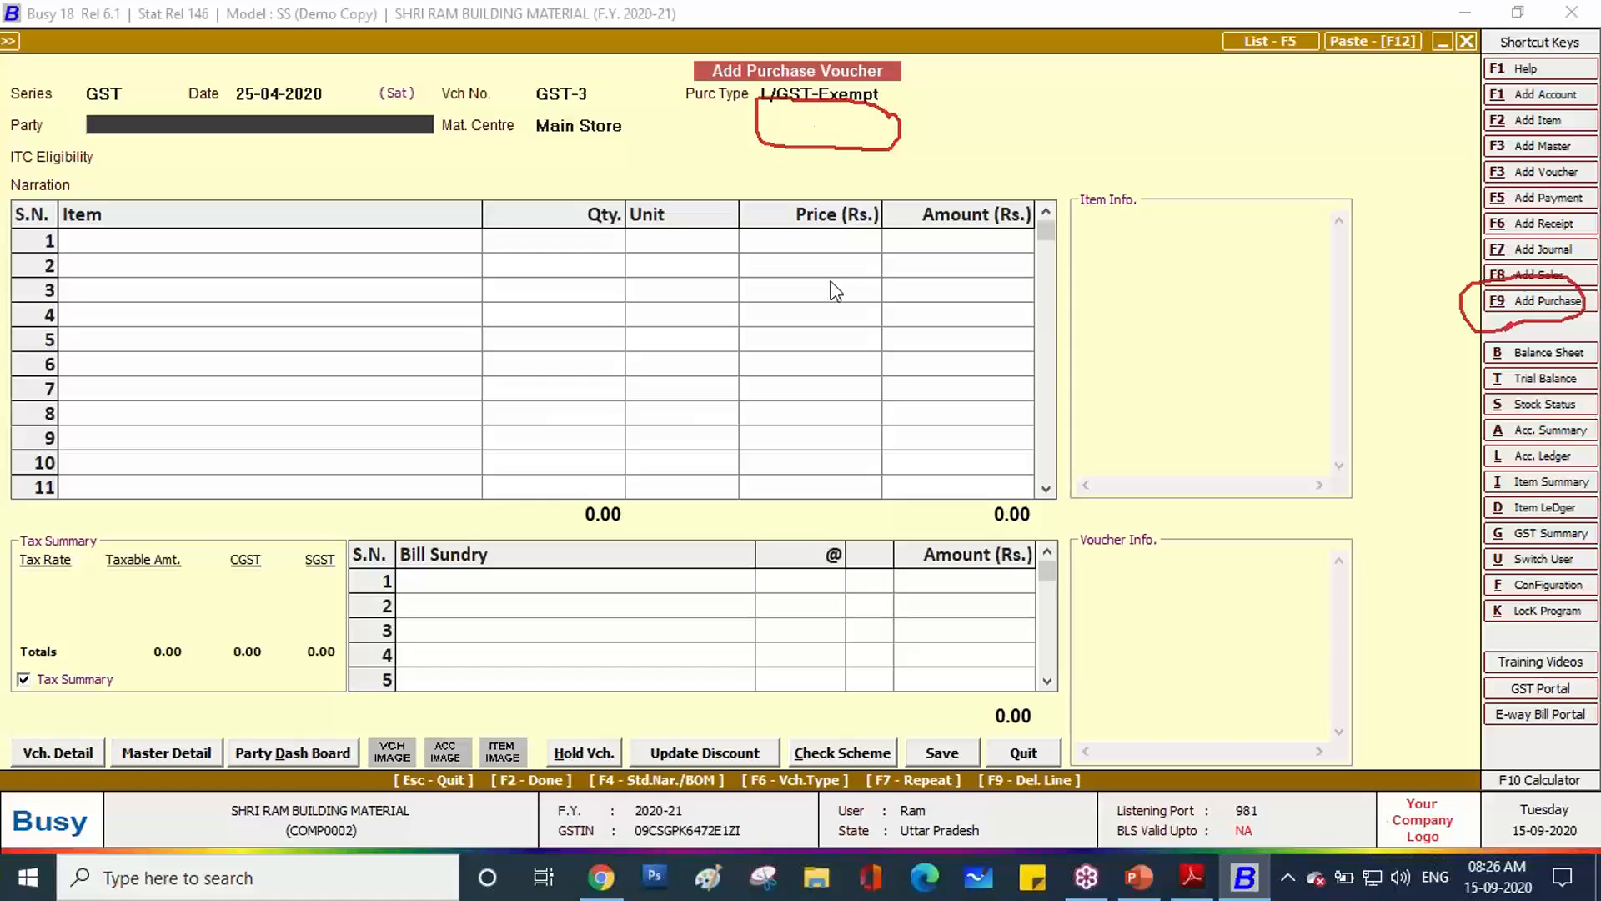
# Scroll the invoice PDF up to its BILL OF SUPPLY heading and circle it in red.
pyautogui.click(1193, 876)
pyautogui.scroll(10, 816, 614)
pyautogui.scroll(3, 673, 576)
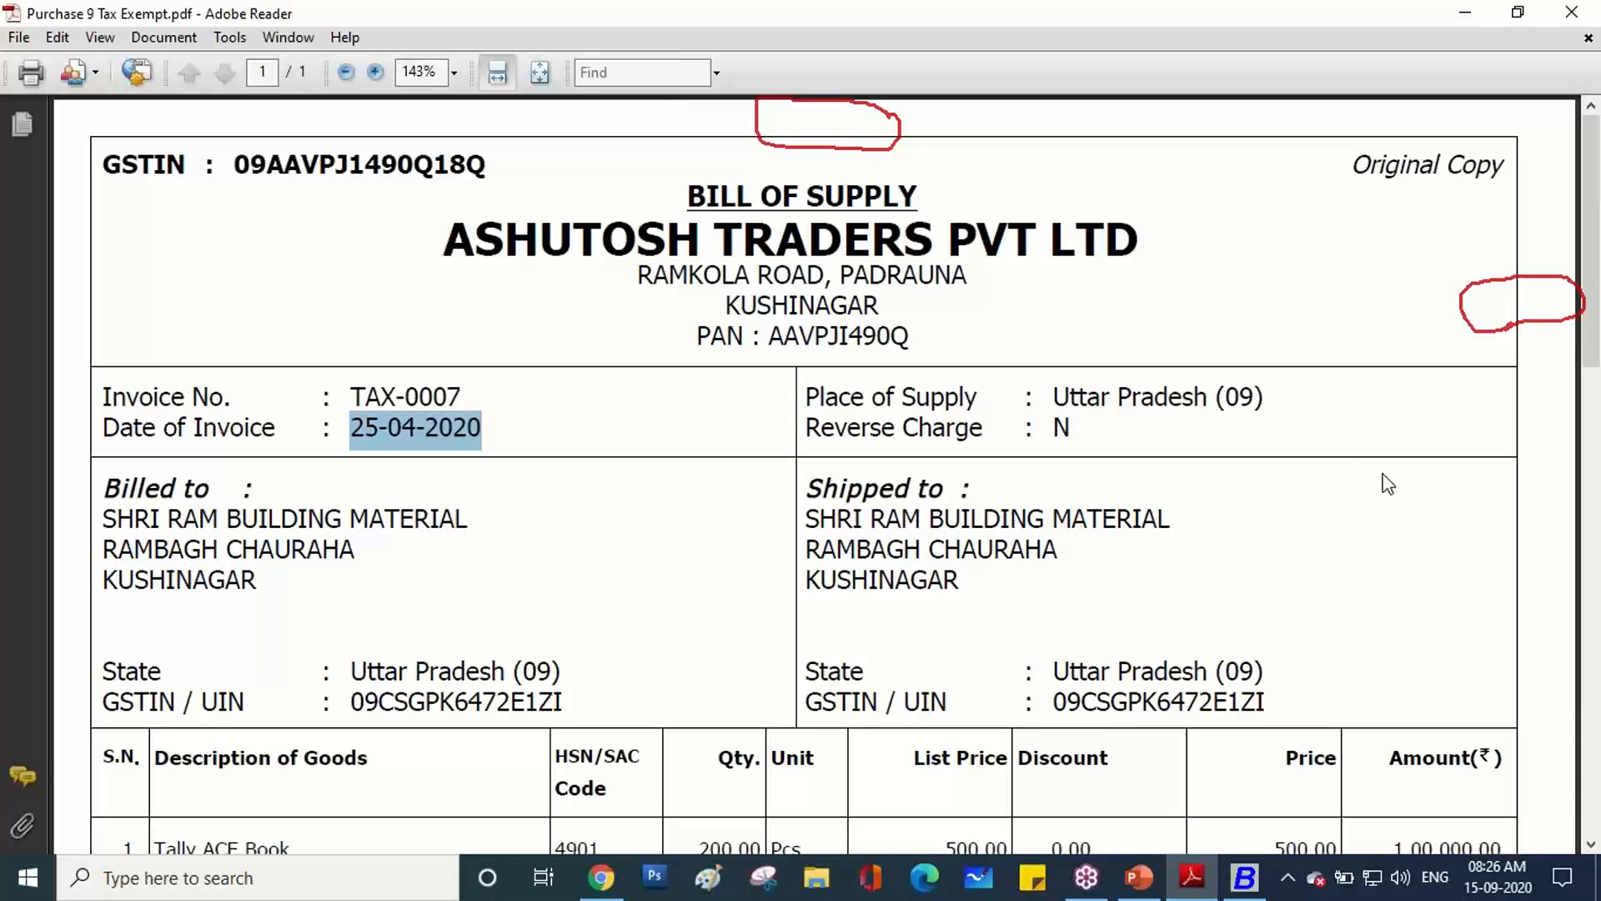
pyautogui.moveTo(1192, 875)
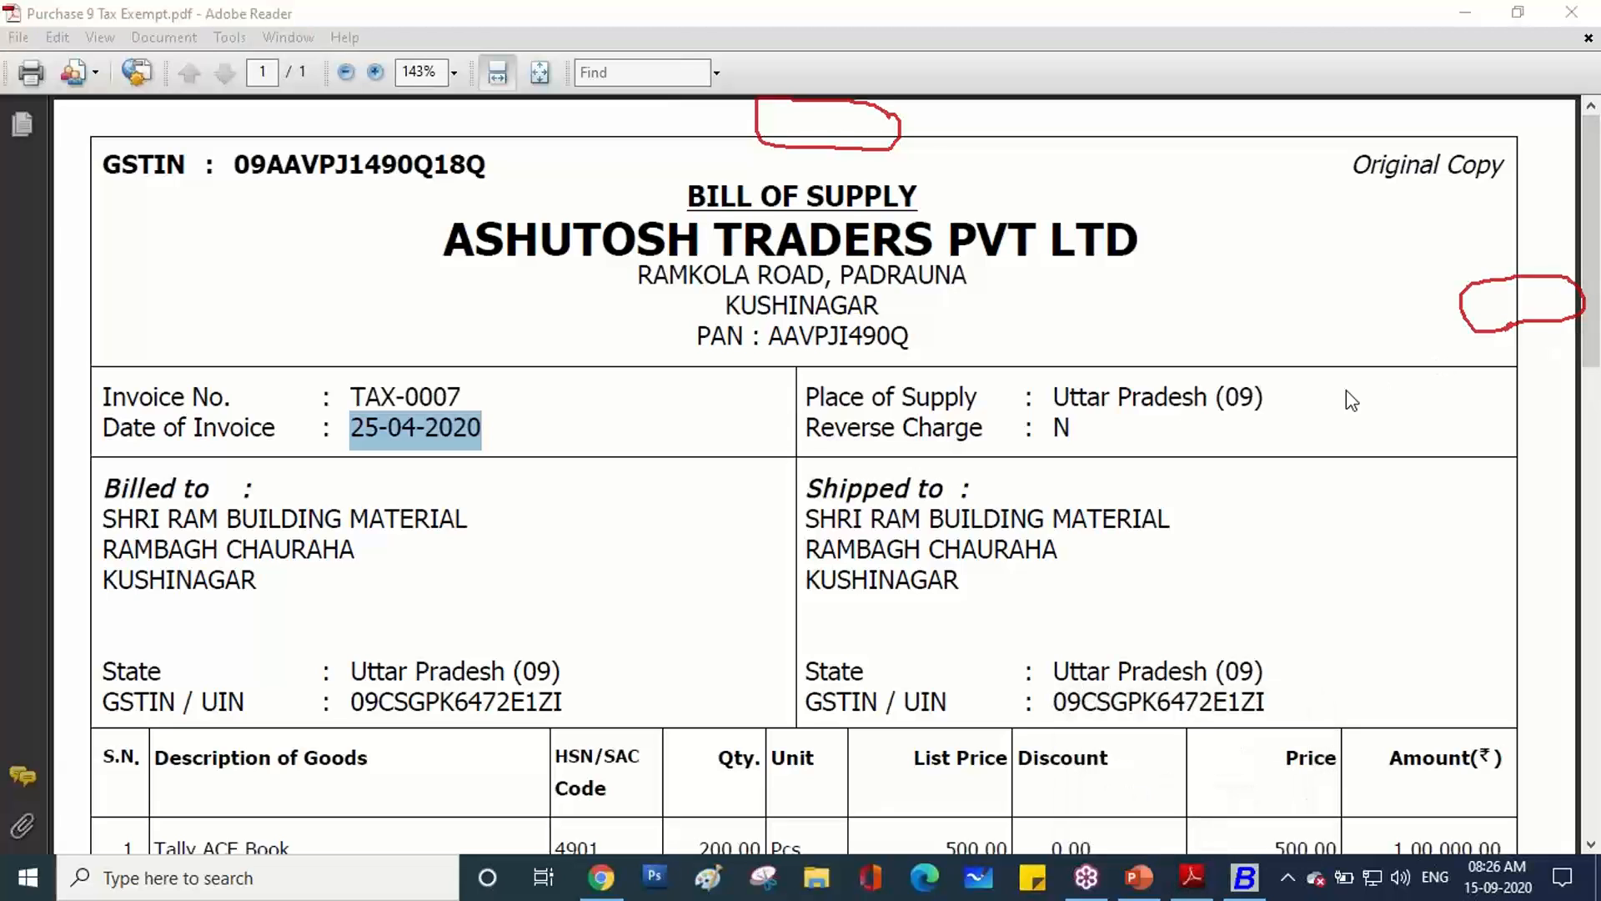
pyautogui.click(1390, 499)
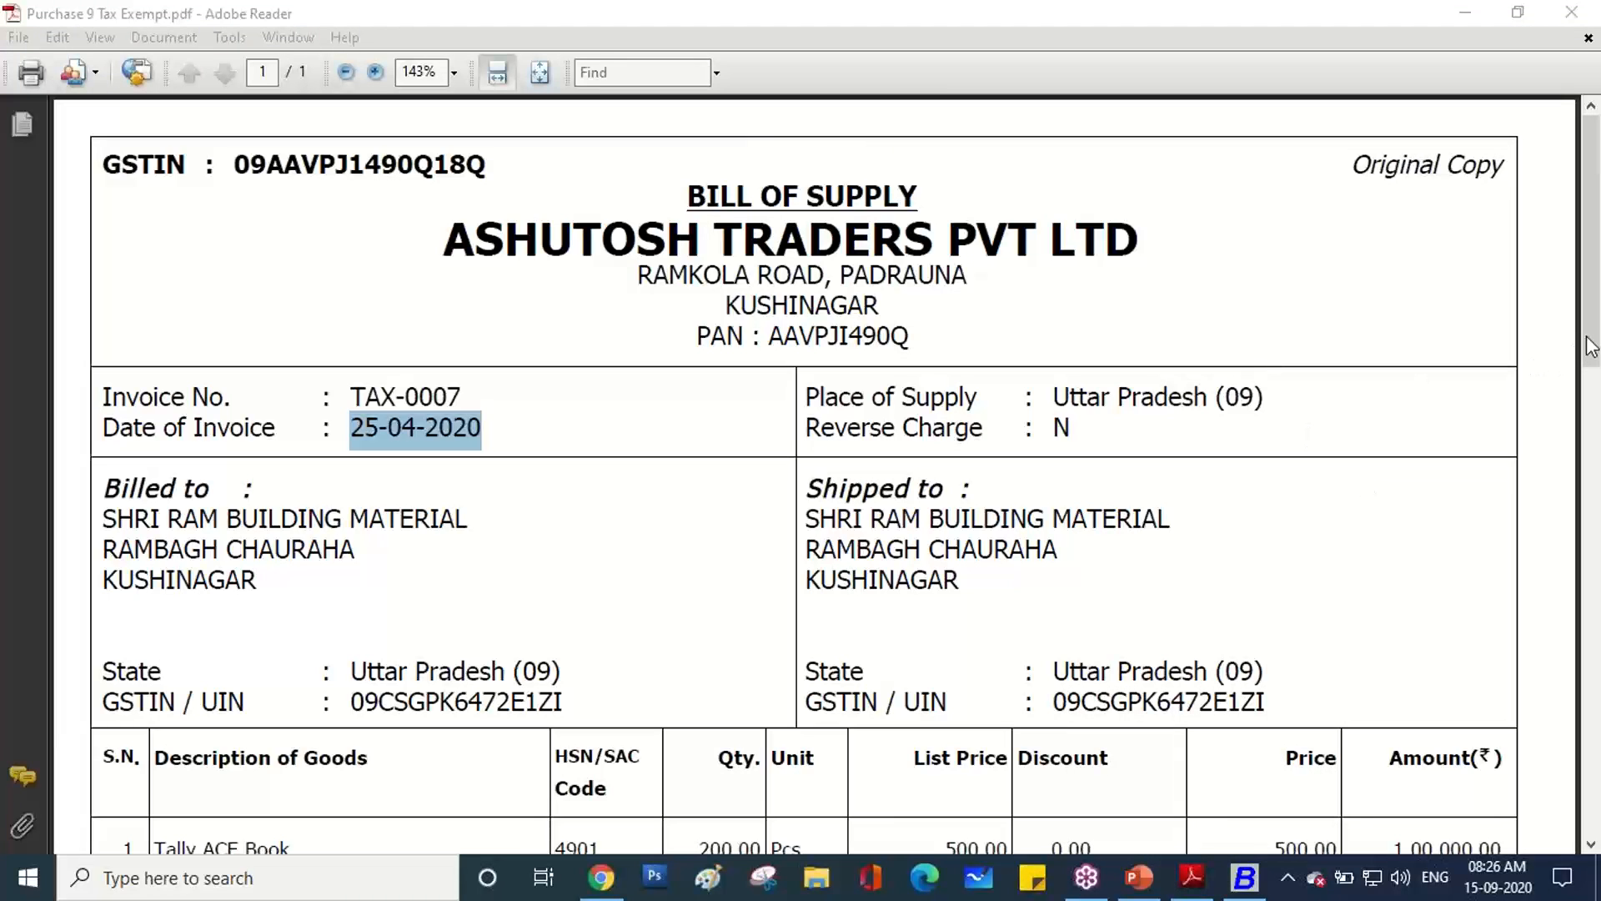
pyautogui.moveTo(679, 214)
pyautogui.mouseDown()
pyautogui.moveTo(678, 184)
pyautogui.moveTo(938, 172)
pyautogui.moveTo(917, 215)
pyautogui.moveTo(680, 204)
pyautogui.mouseUp()
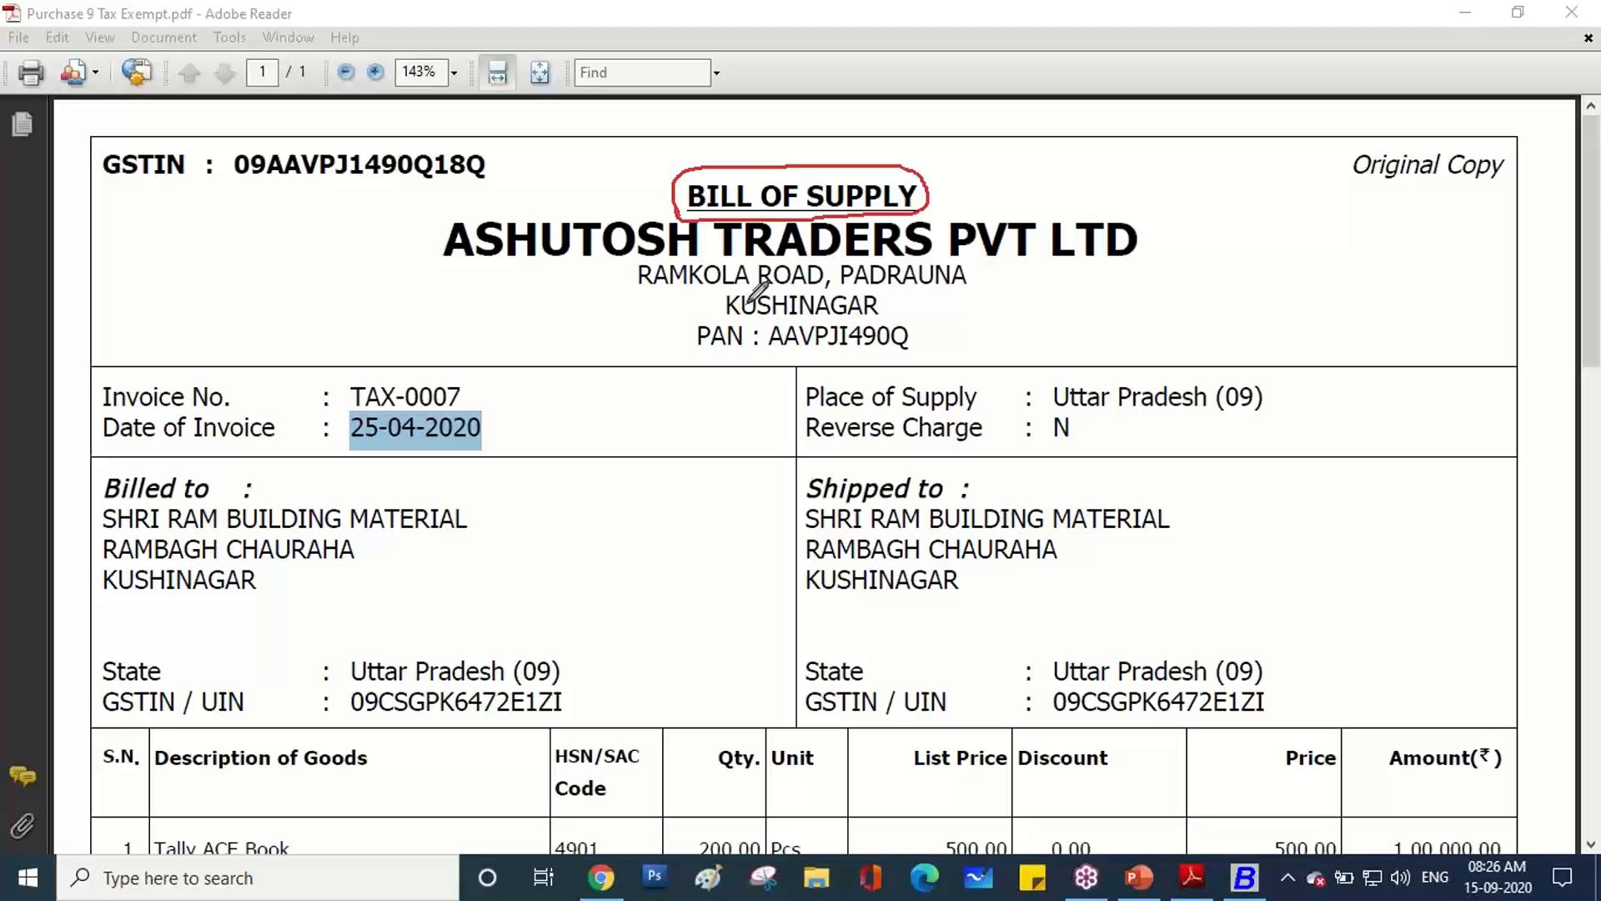
pyautogui.click(1194, 889)
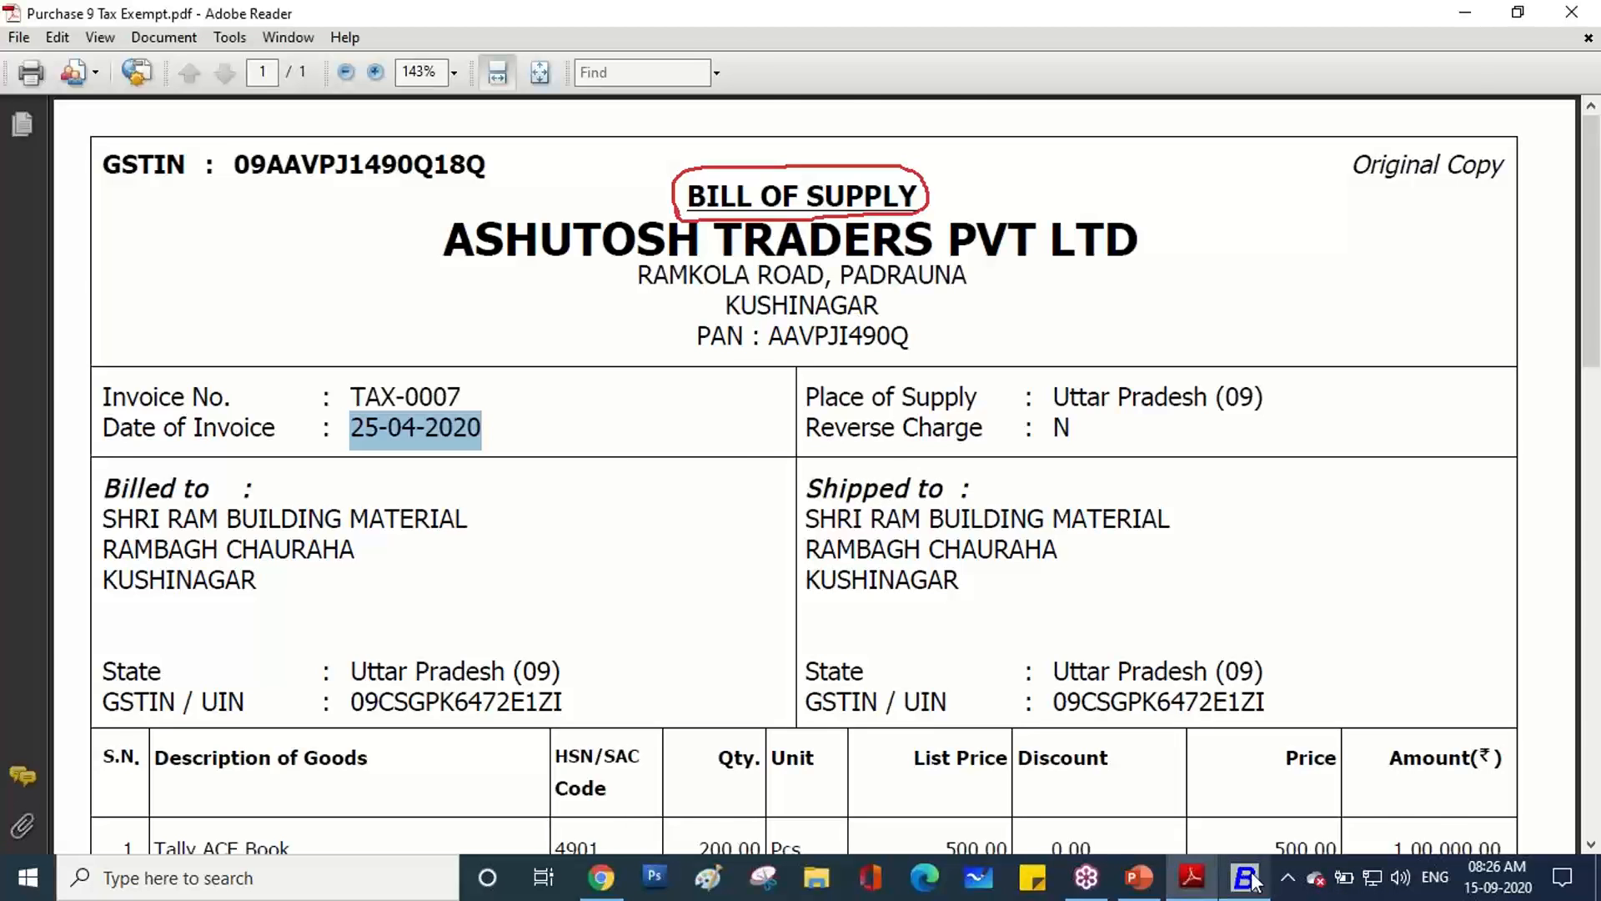
pyautogui.click(1249, 880)
# Set the party to ASHUTOSH TRADERS PVT LTD with Input Goods/Services ITC eligibility.
pyautogui.write('ash')
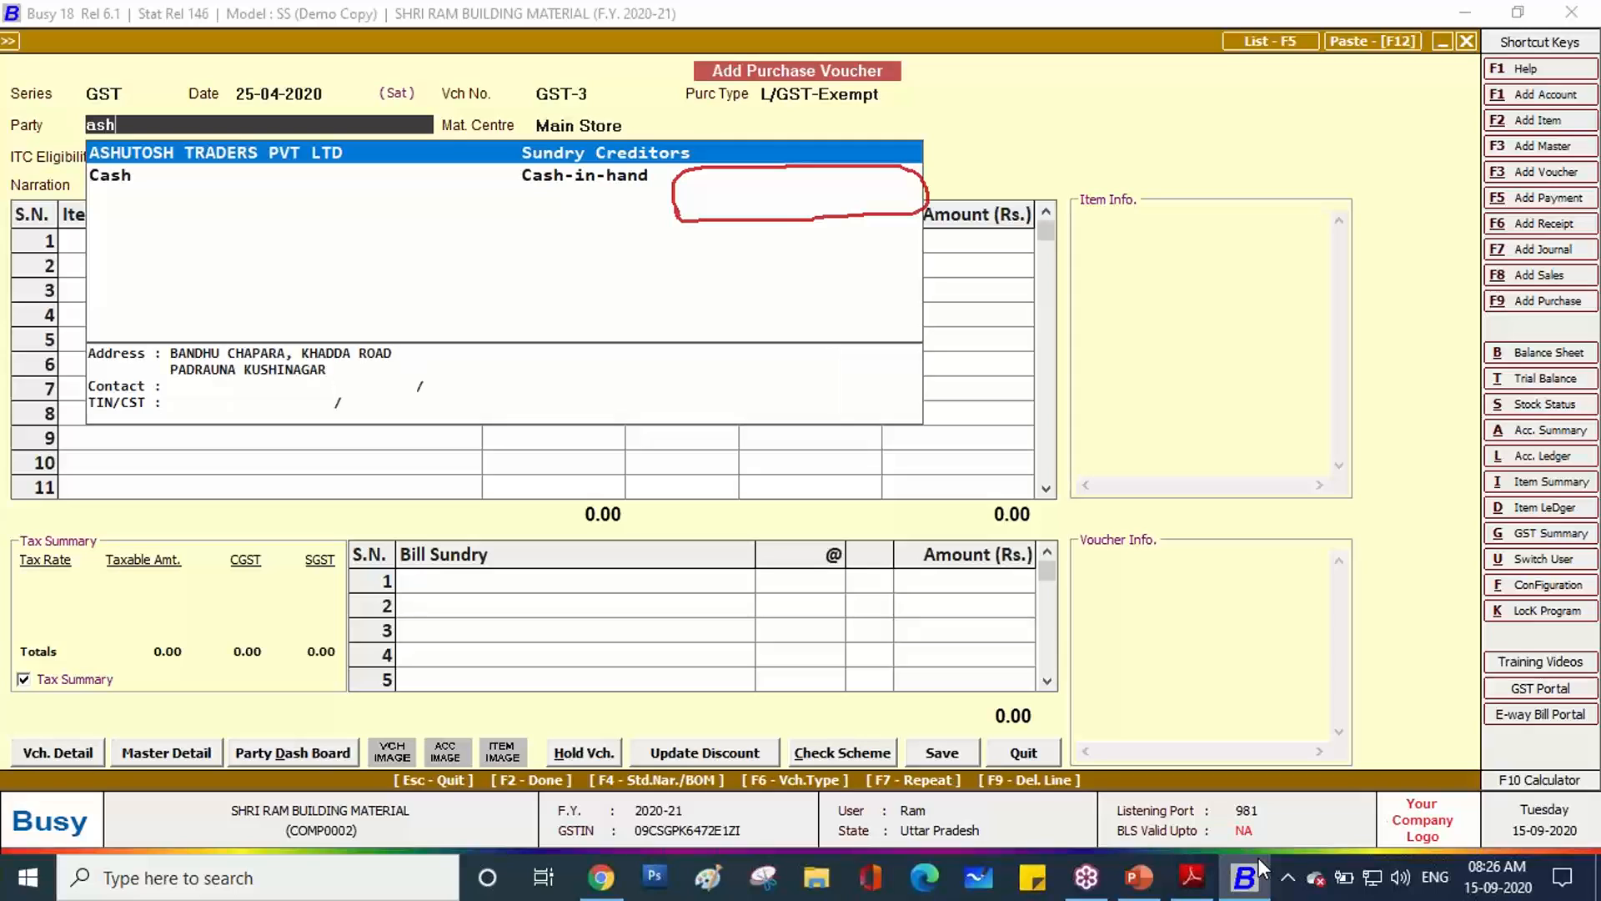
pyautogui.press('Return')
pyautogui.press('Return')
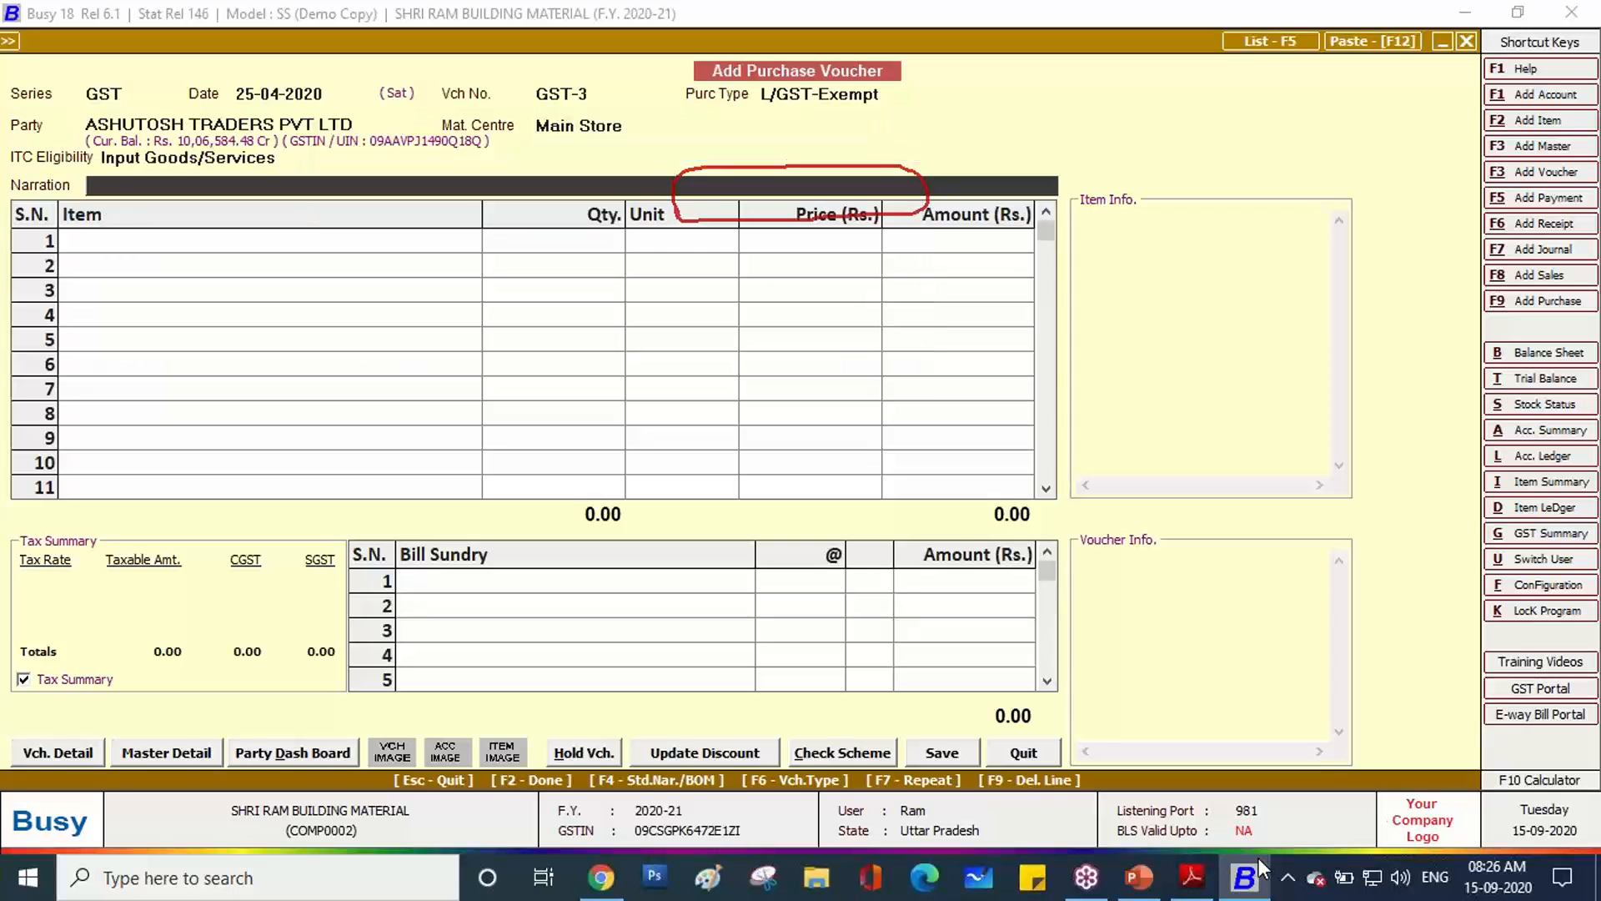
pyautogui.press('Return')
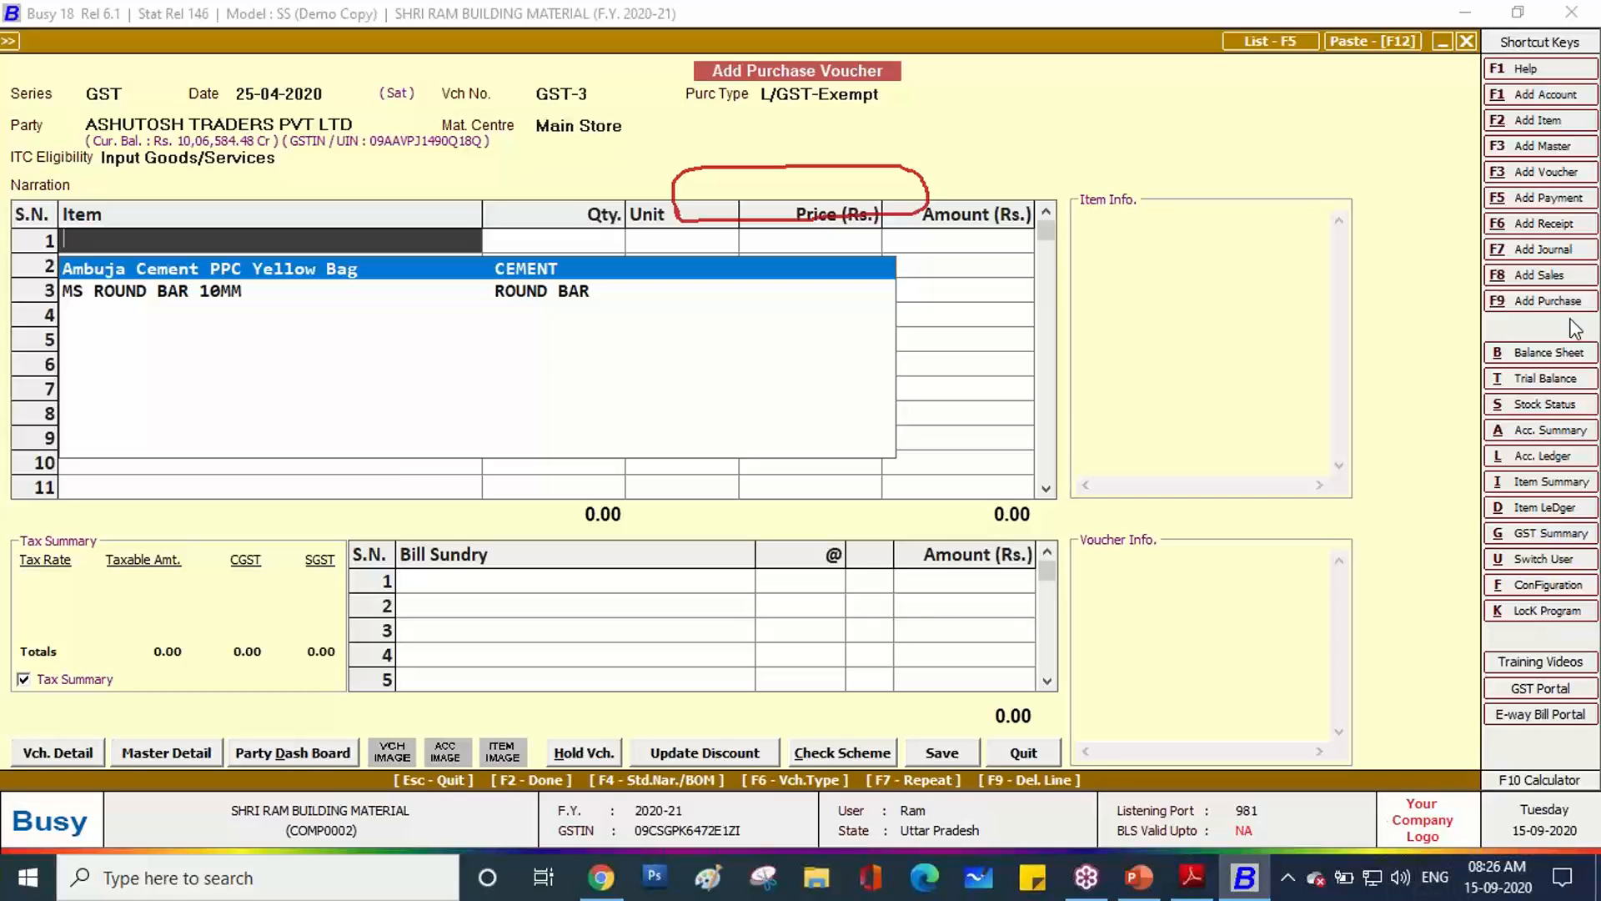
# Put Ambuja Cement PPC Yellow Bag in row 1's item field.
pyautogui.click(1425, 501)
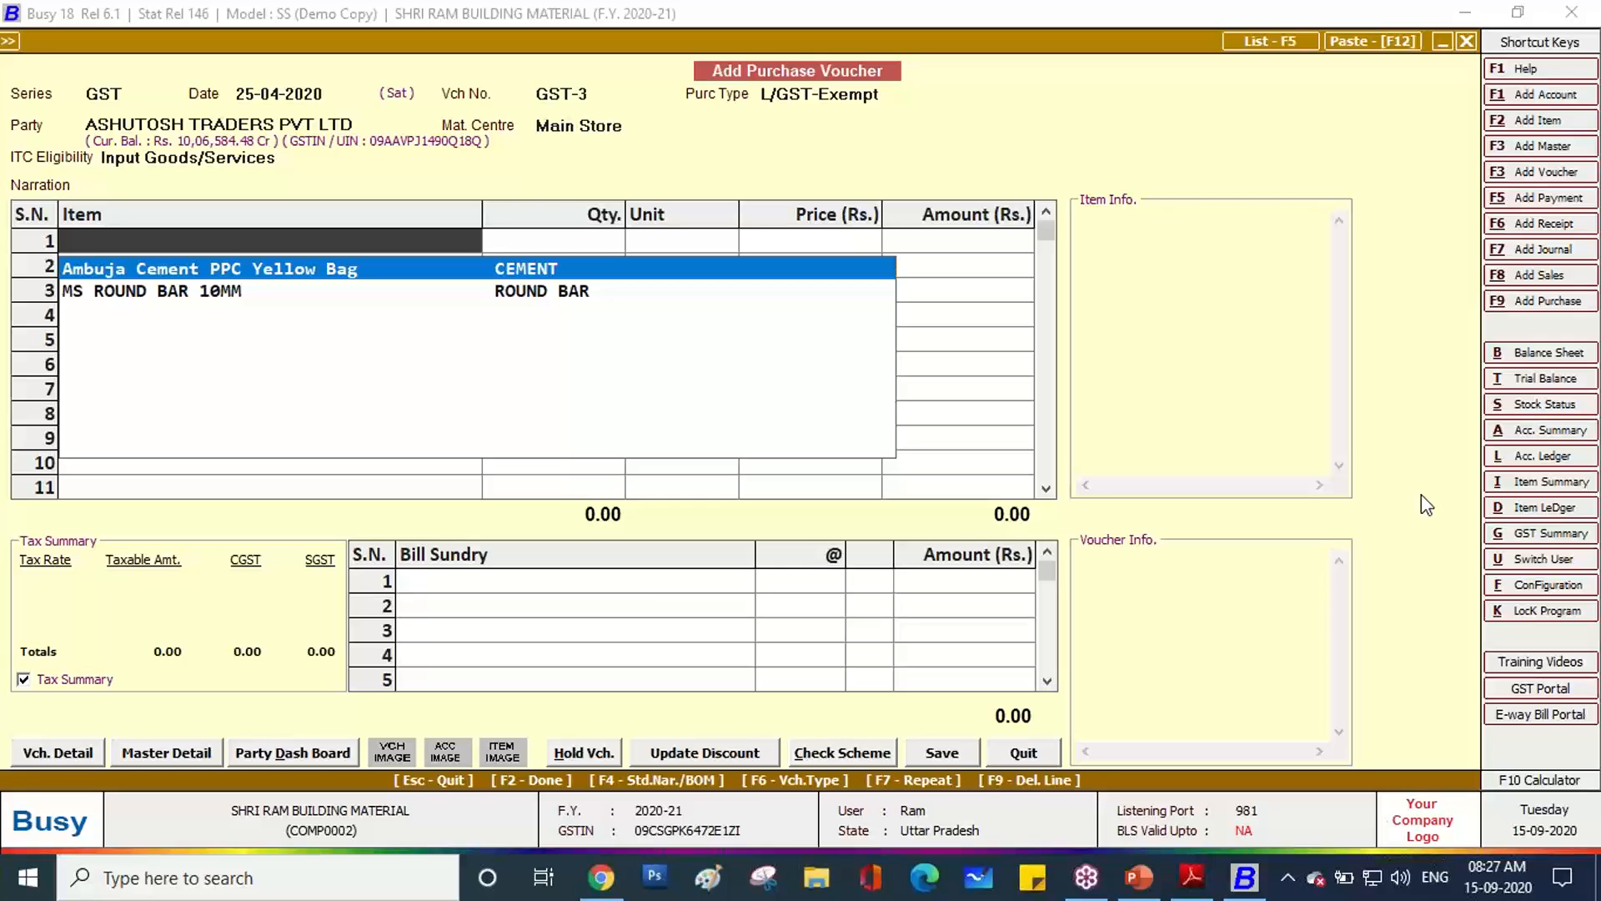
pyautogui.click(939, 263)
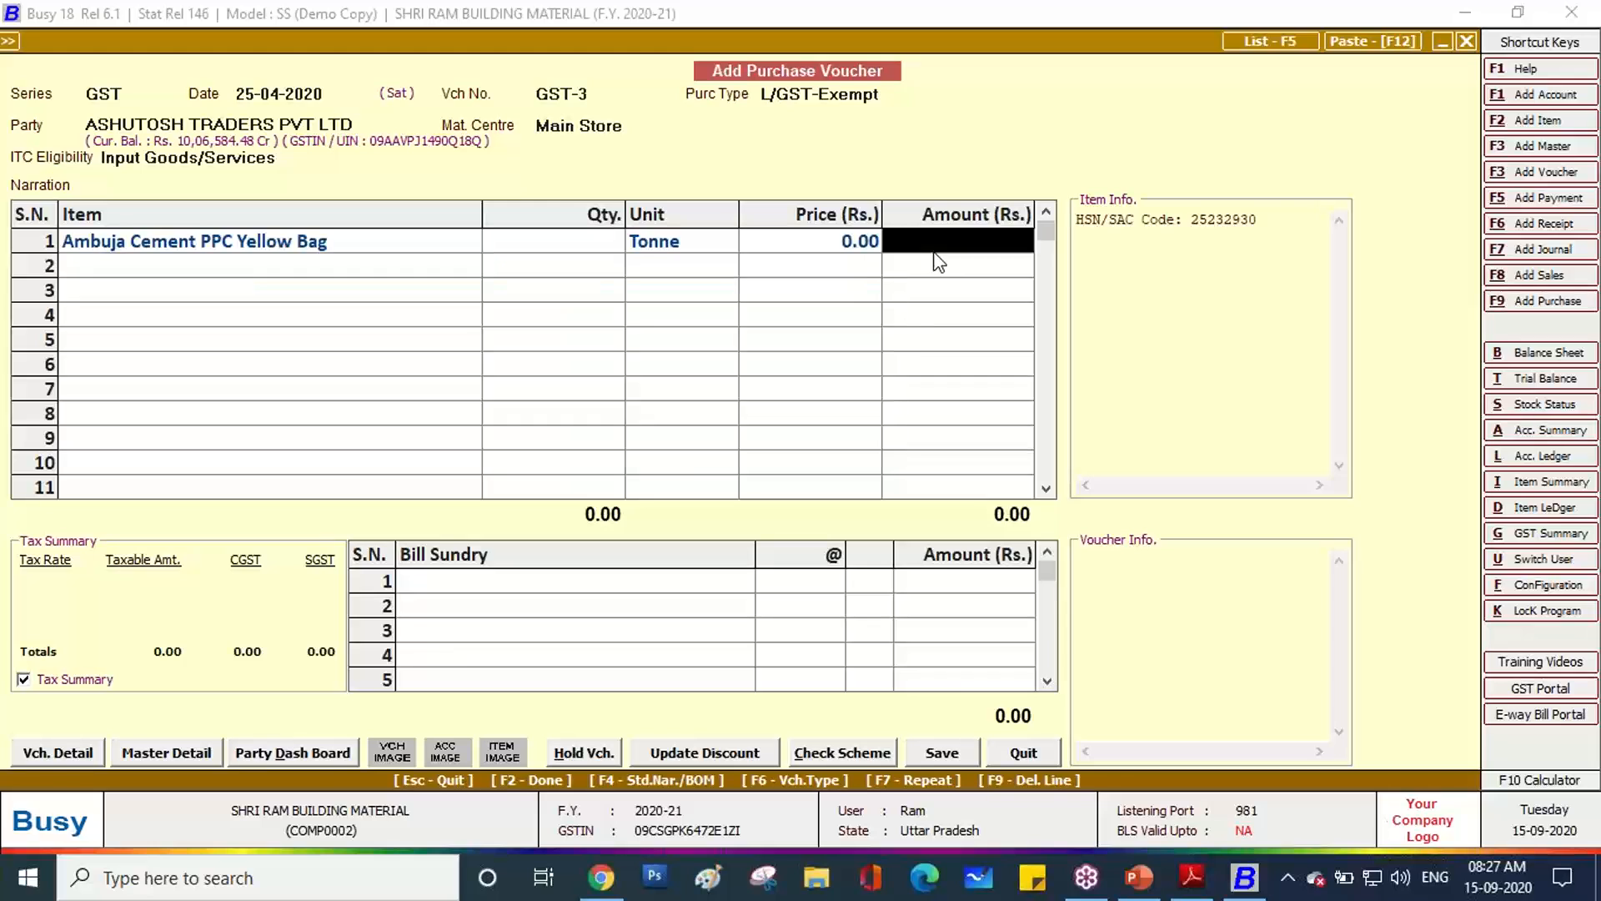
pyautogui.click(403, 242)
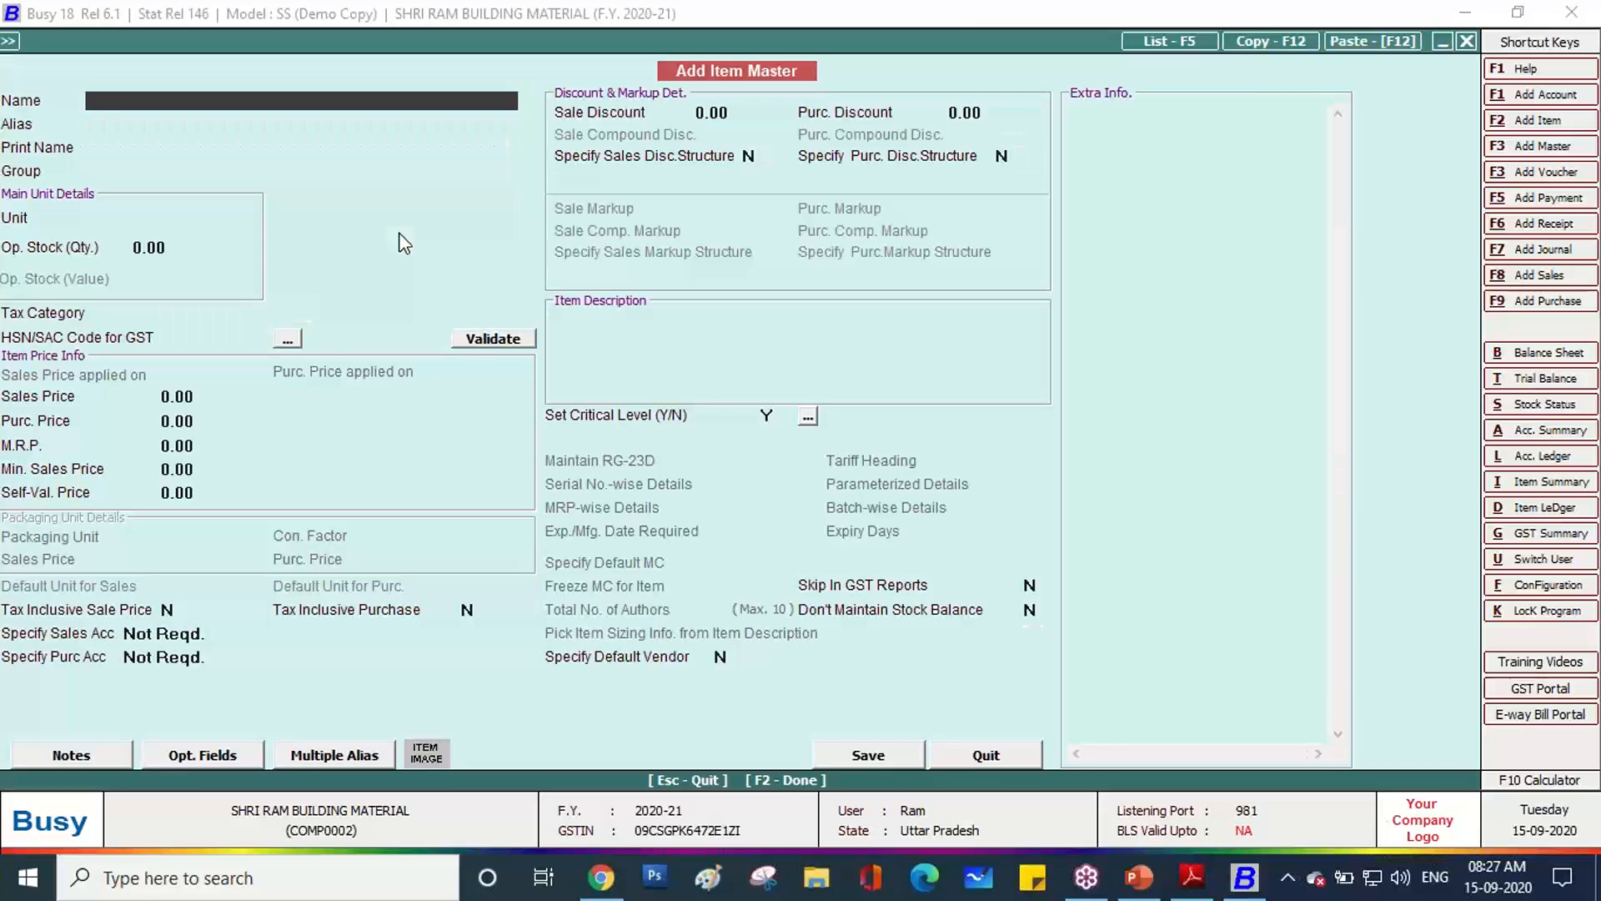
# Name the new item TALLY ACE BOOK and create a new item group named BOOK.
pyautogui.write('TALLY ACE BOOK')
pyautogui.press('Return')
pyautogui.press('Return')
pyautogui.press('Return')
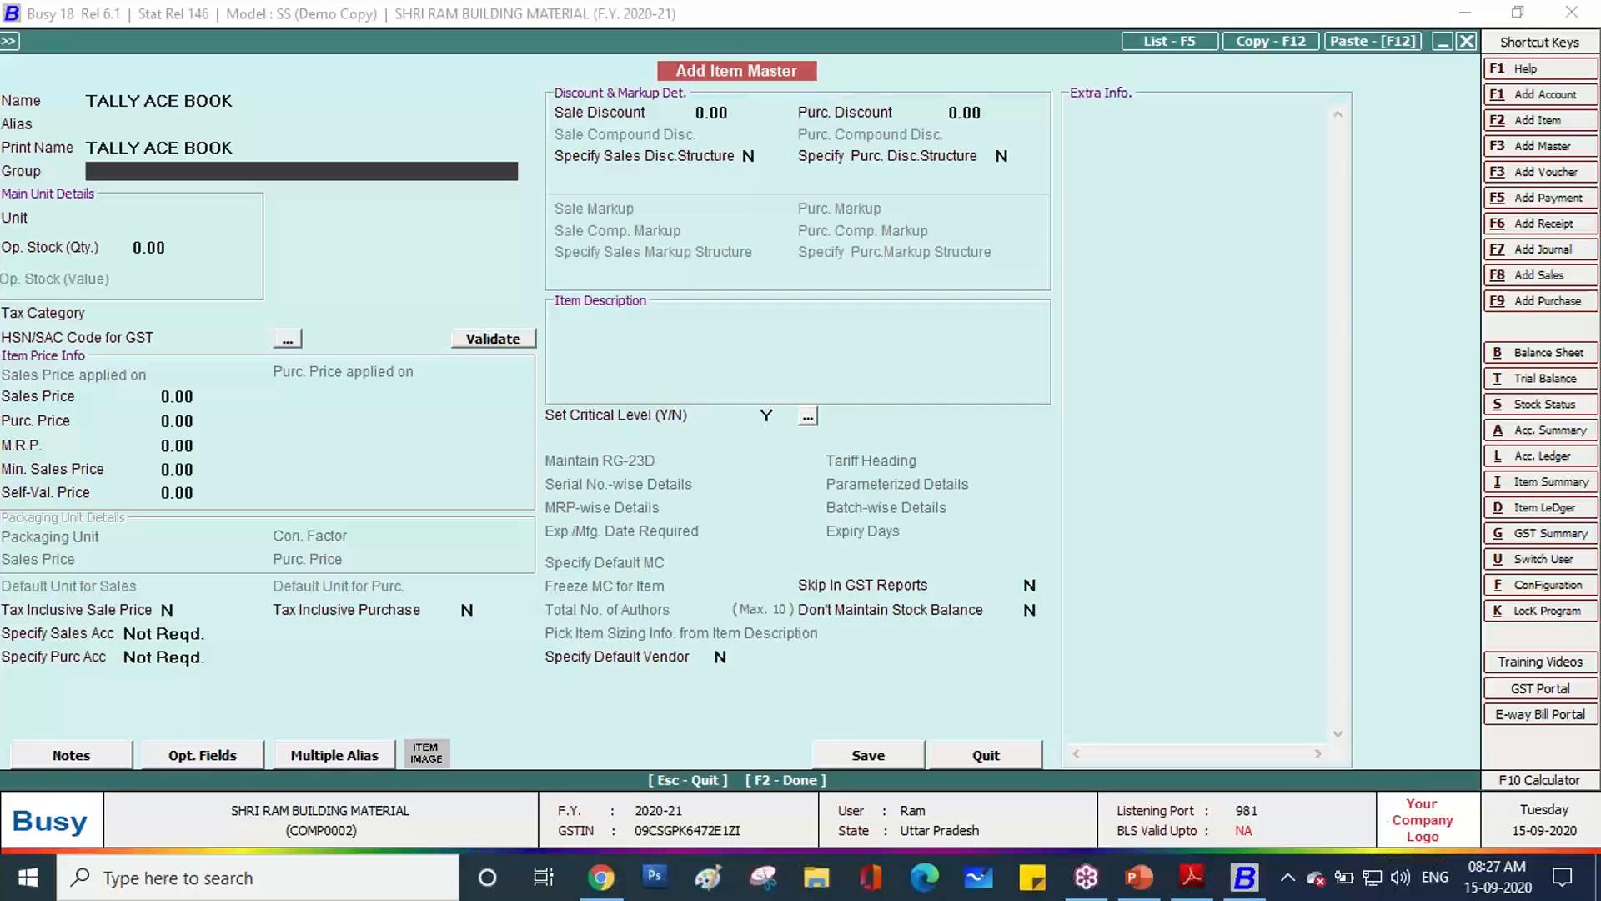
pyautogui.press('F3')
pyautogui.write('BOOK')
pyautogui.press('Return')
pyautogui.press('Return')
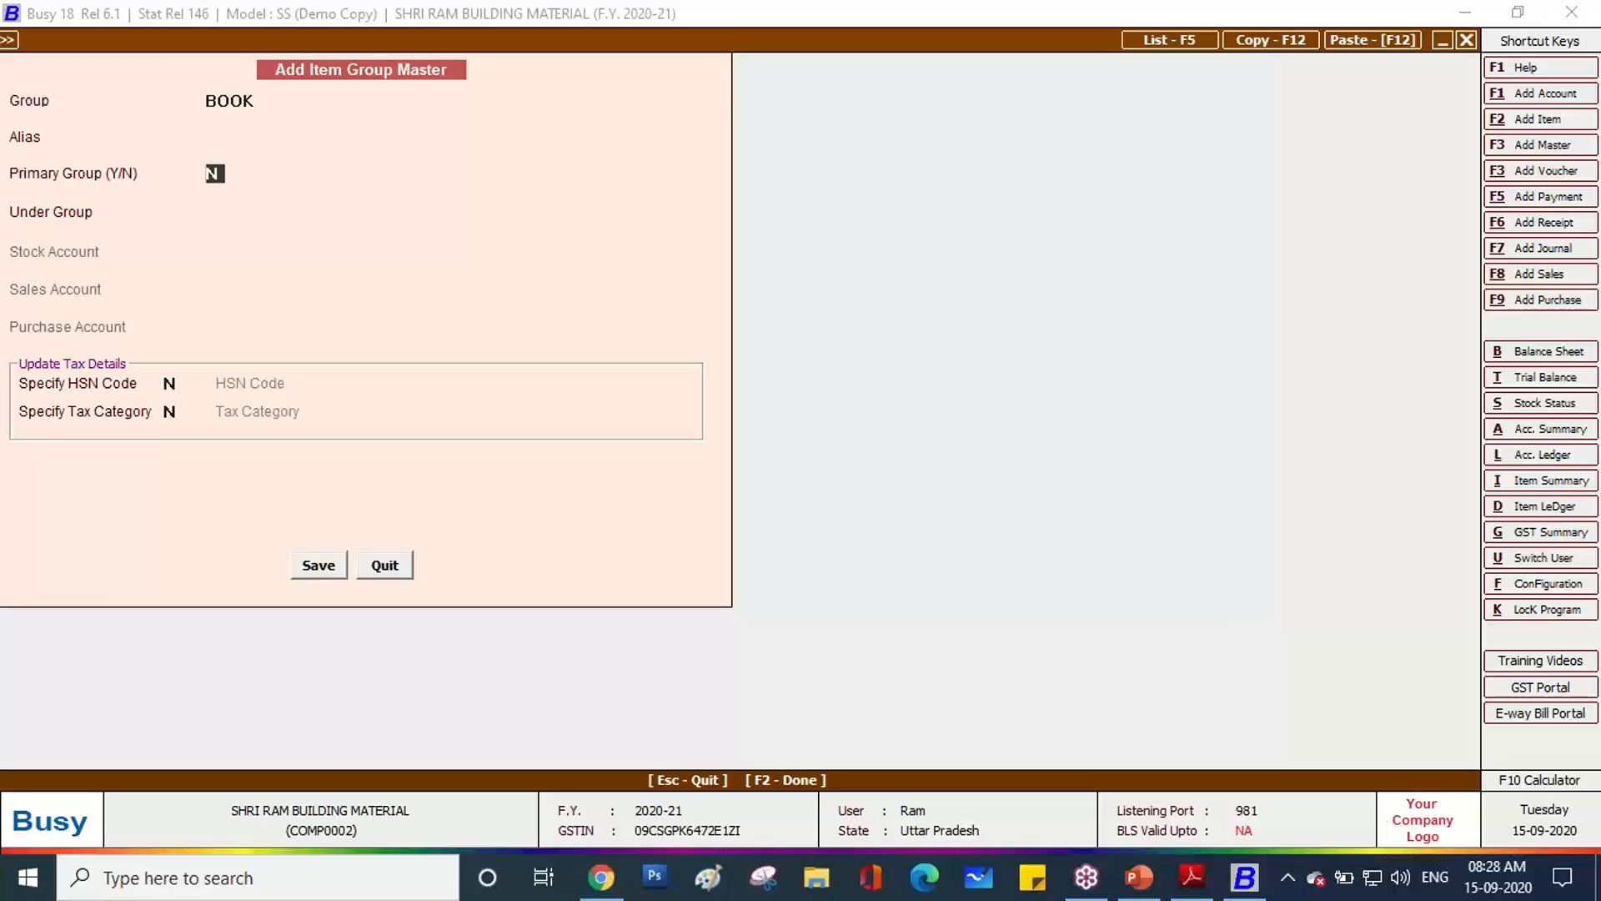
# Answer Y to Primary Group and Specify HSN Code for BOOK, then bring back the invoice PDF.
pyautogui.write('Y')
pyautogui.press('Return')
pyautogui.write('Y')
pyautogui.press('Return')
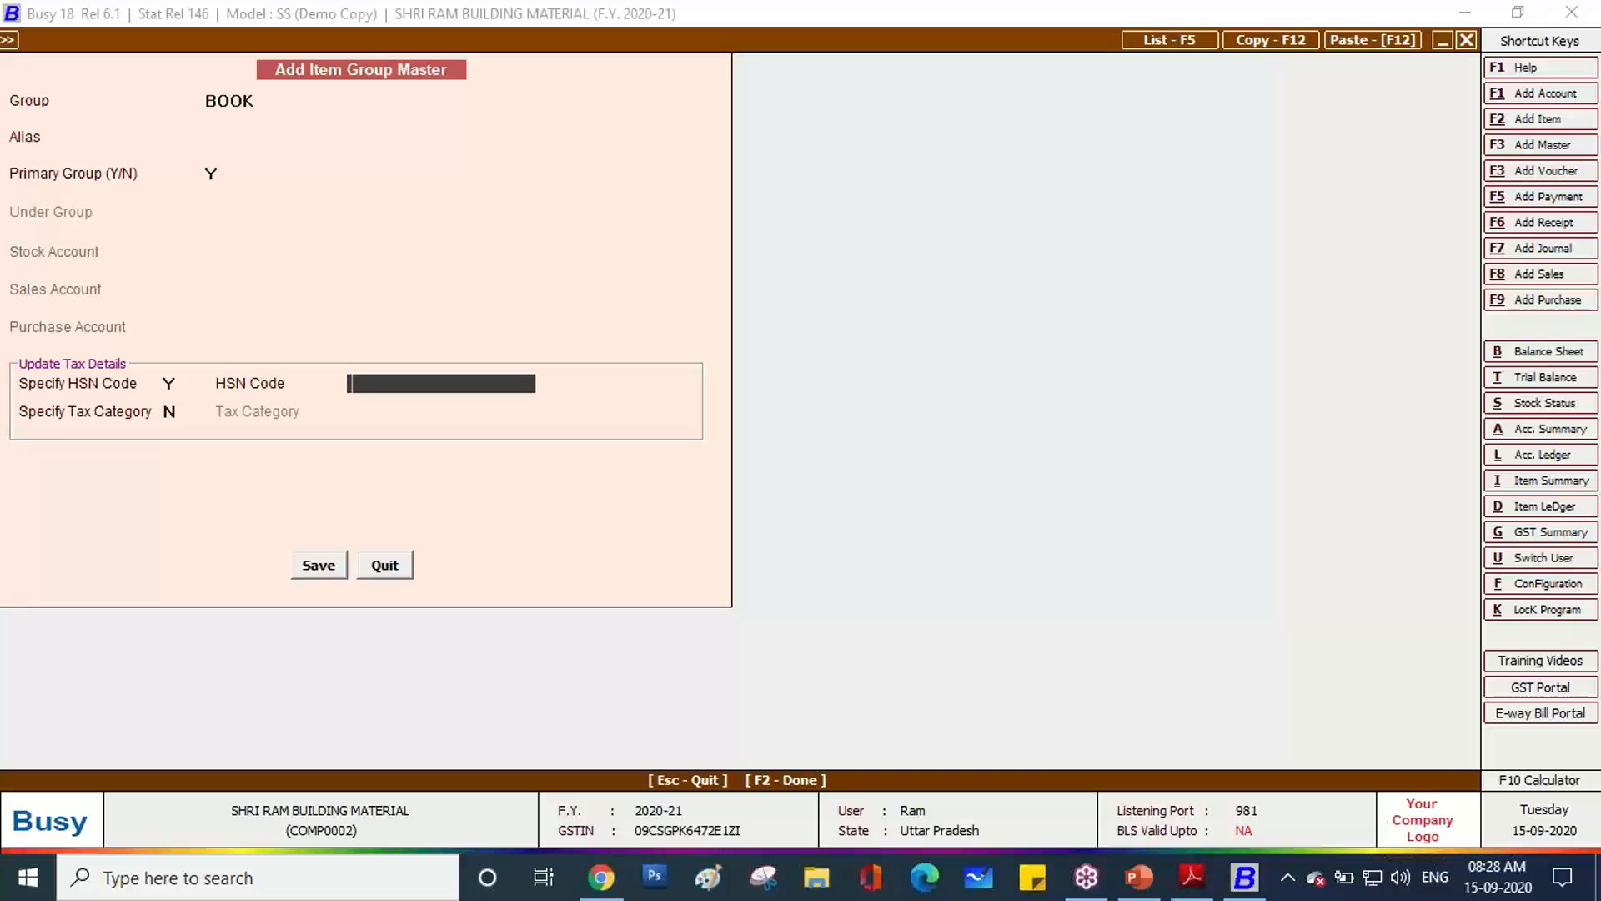
pyautogui.hotkey('alt', 'Tab')
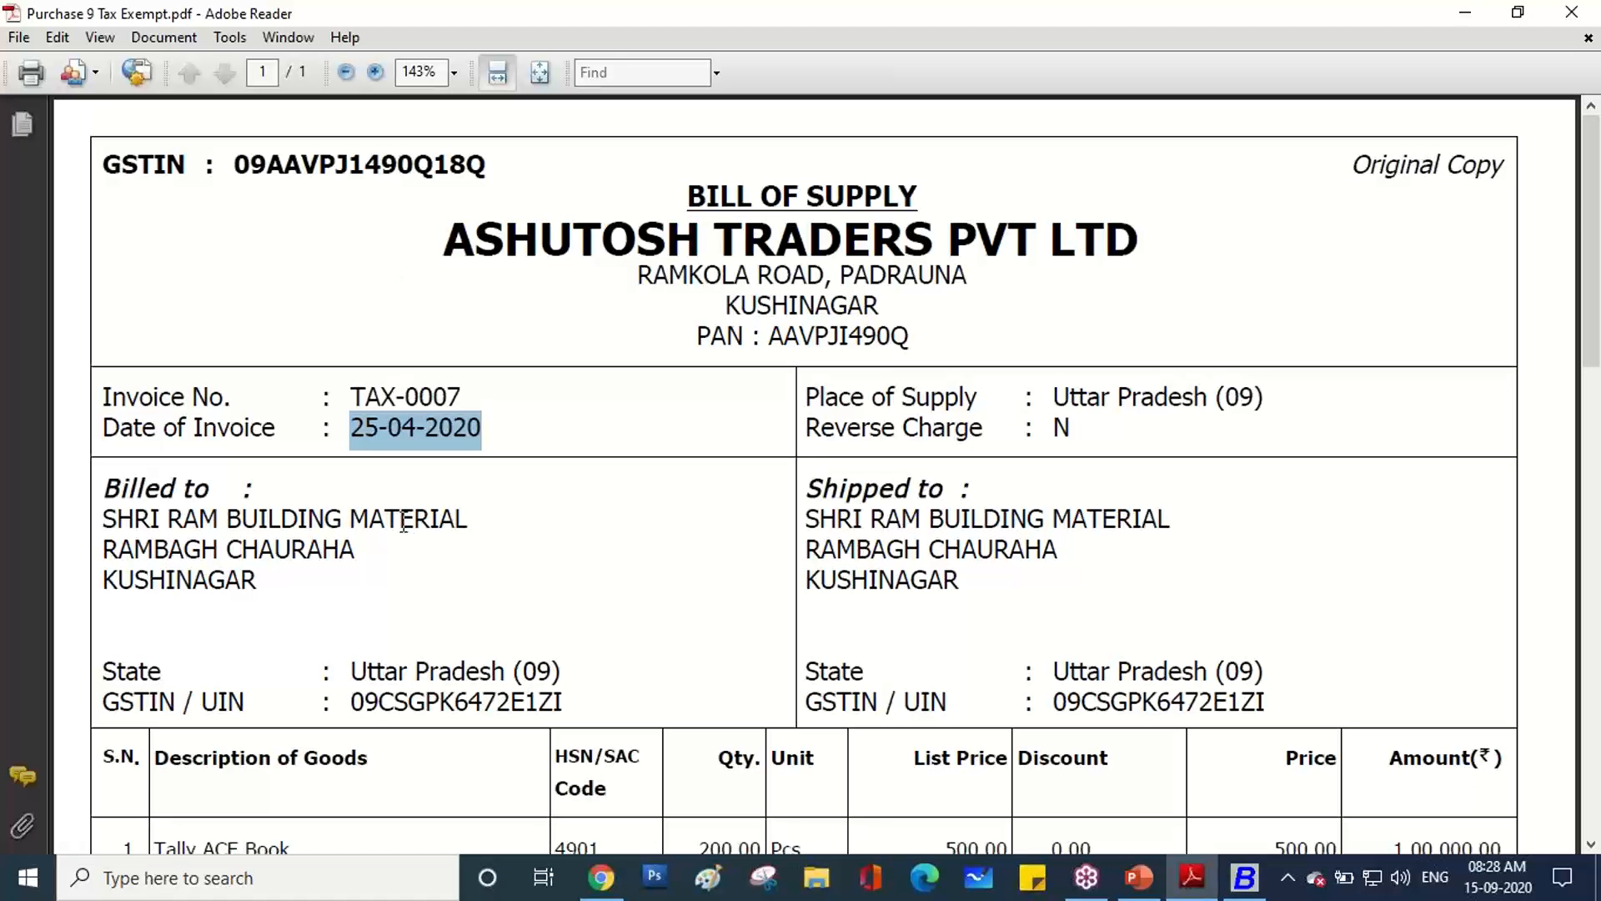
# Find HSN 4901 for Tally ACE Book on the invoice at 200% zoom and enter it in Busy.
pyautogui.scroll(-3, 554, 572)
pyautogui.moveTo(561, 568); pyautogui.dragTo(604, 574)
pyautogui.click(602, 630)
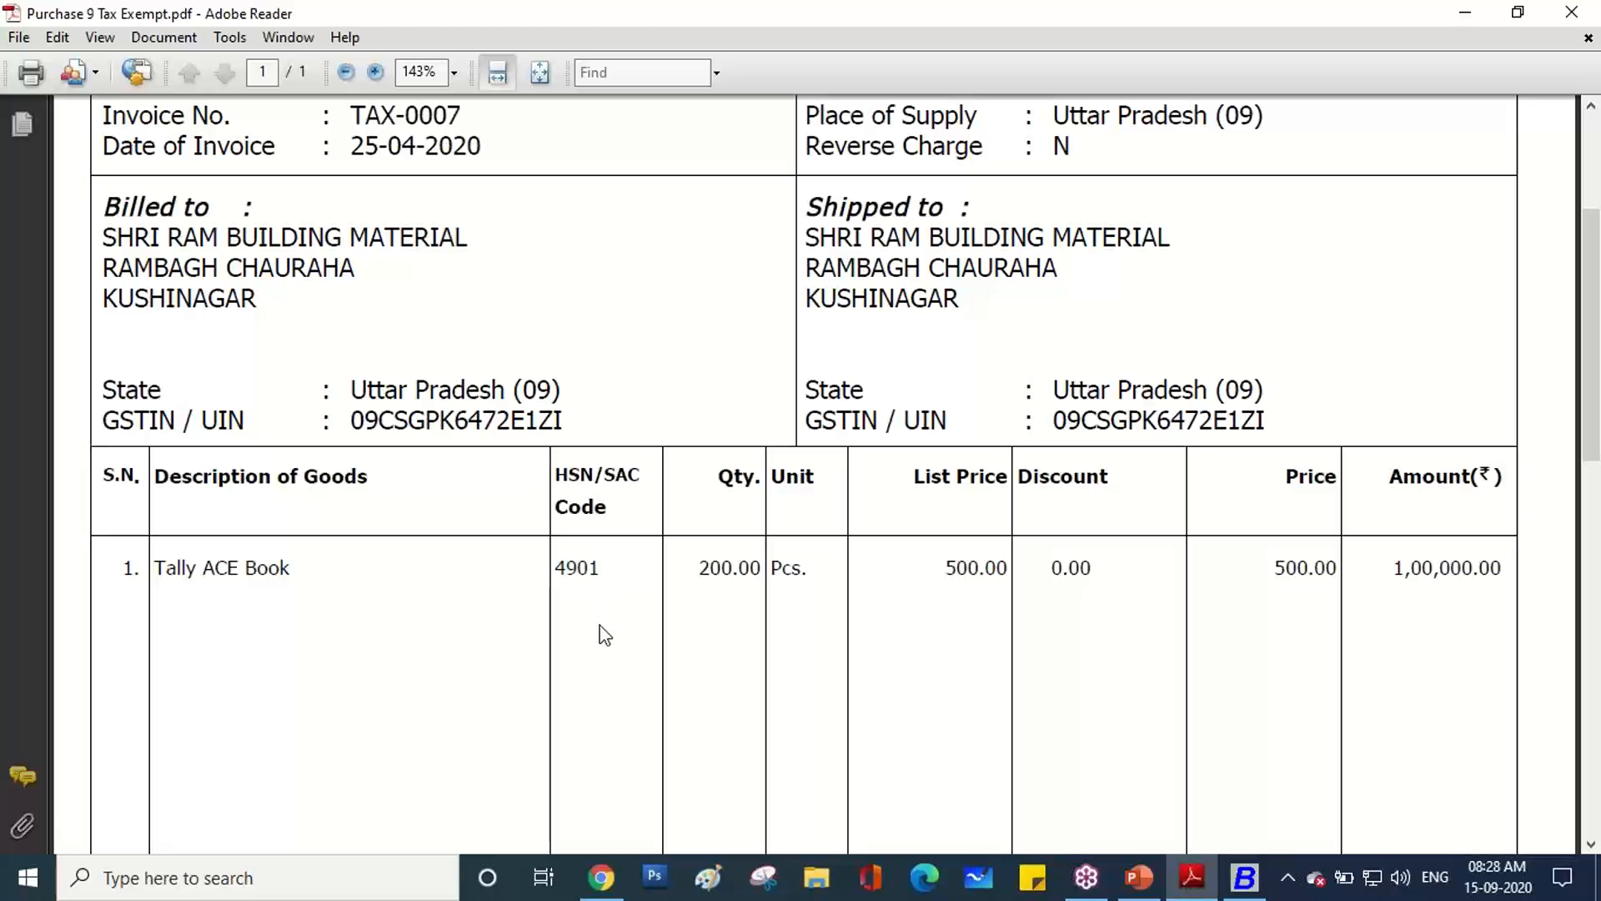
pyautogui.click(455, 73)
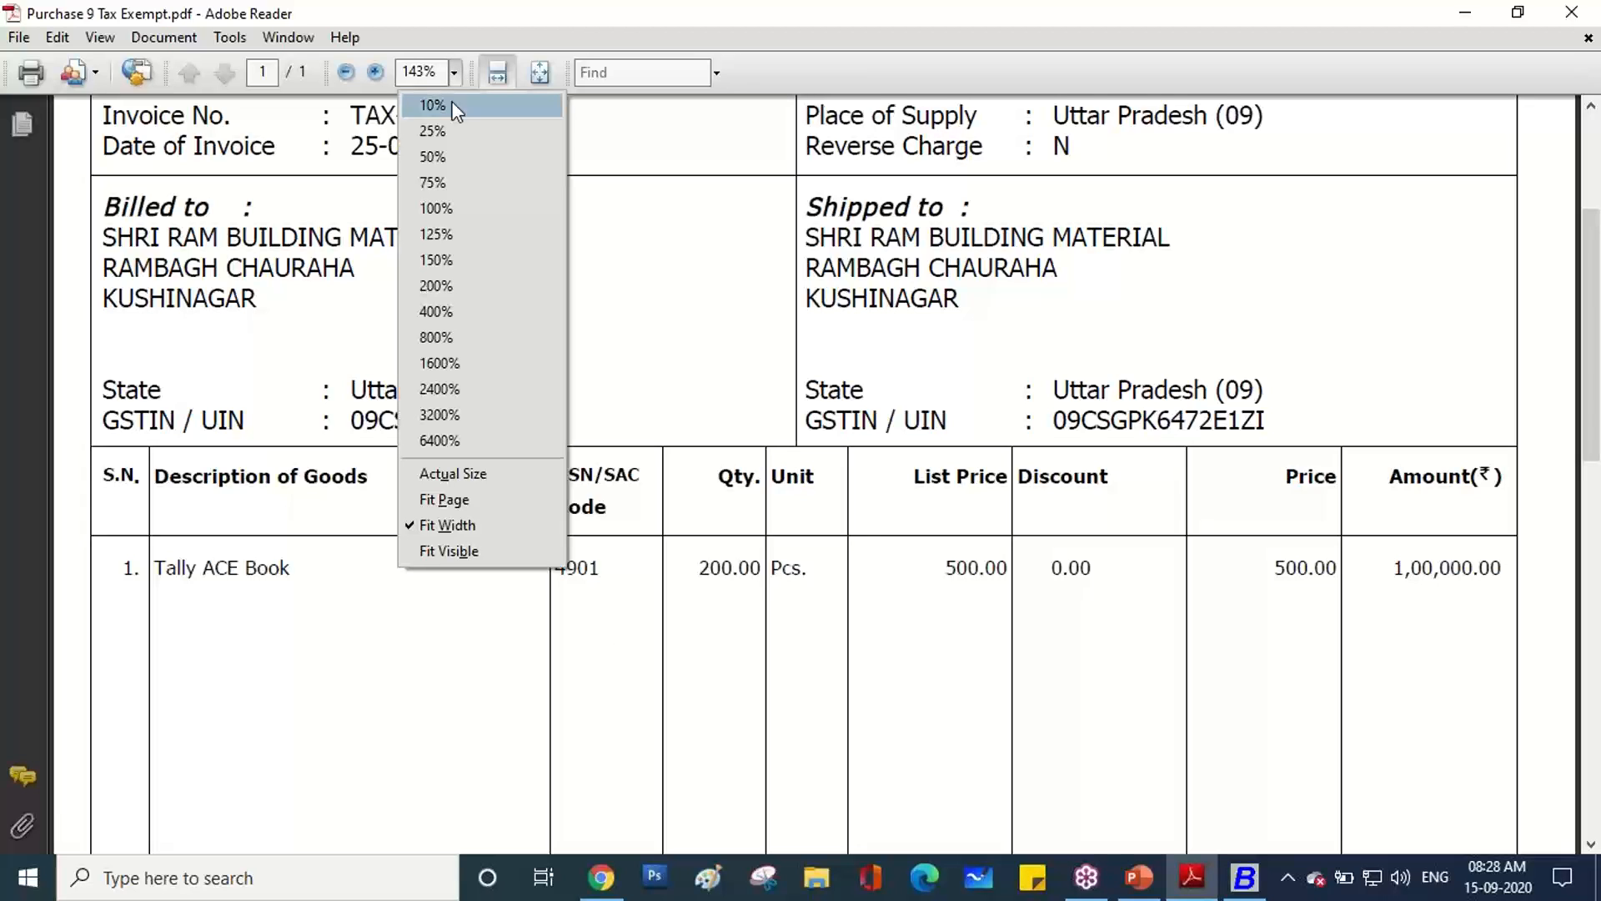
pyautogui.click(454, 292)
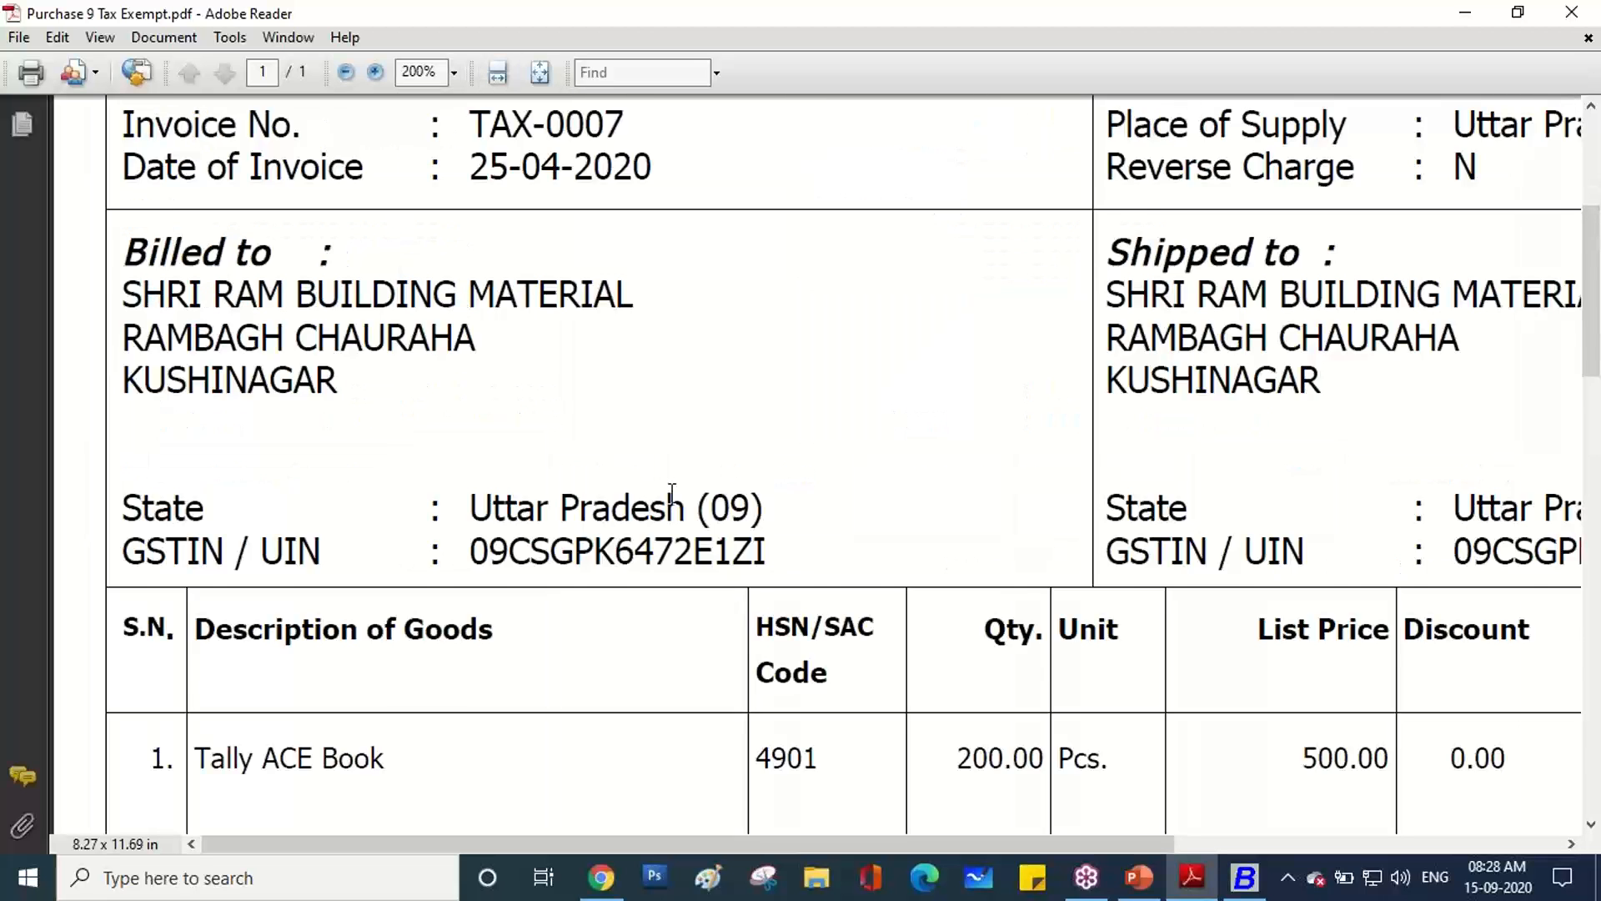
pyautogui.scroll(-3, 672, 492)
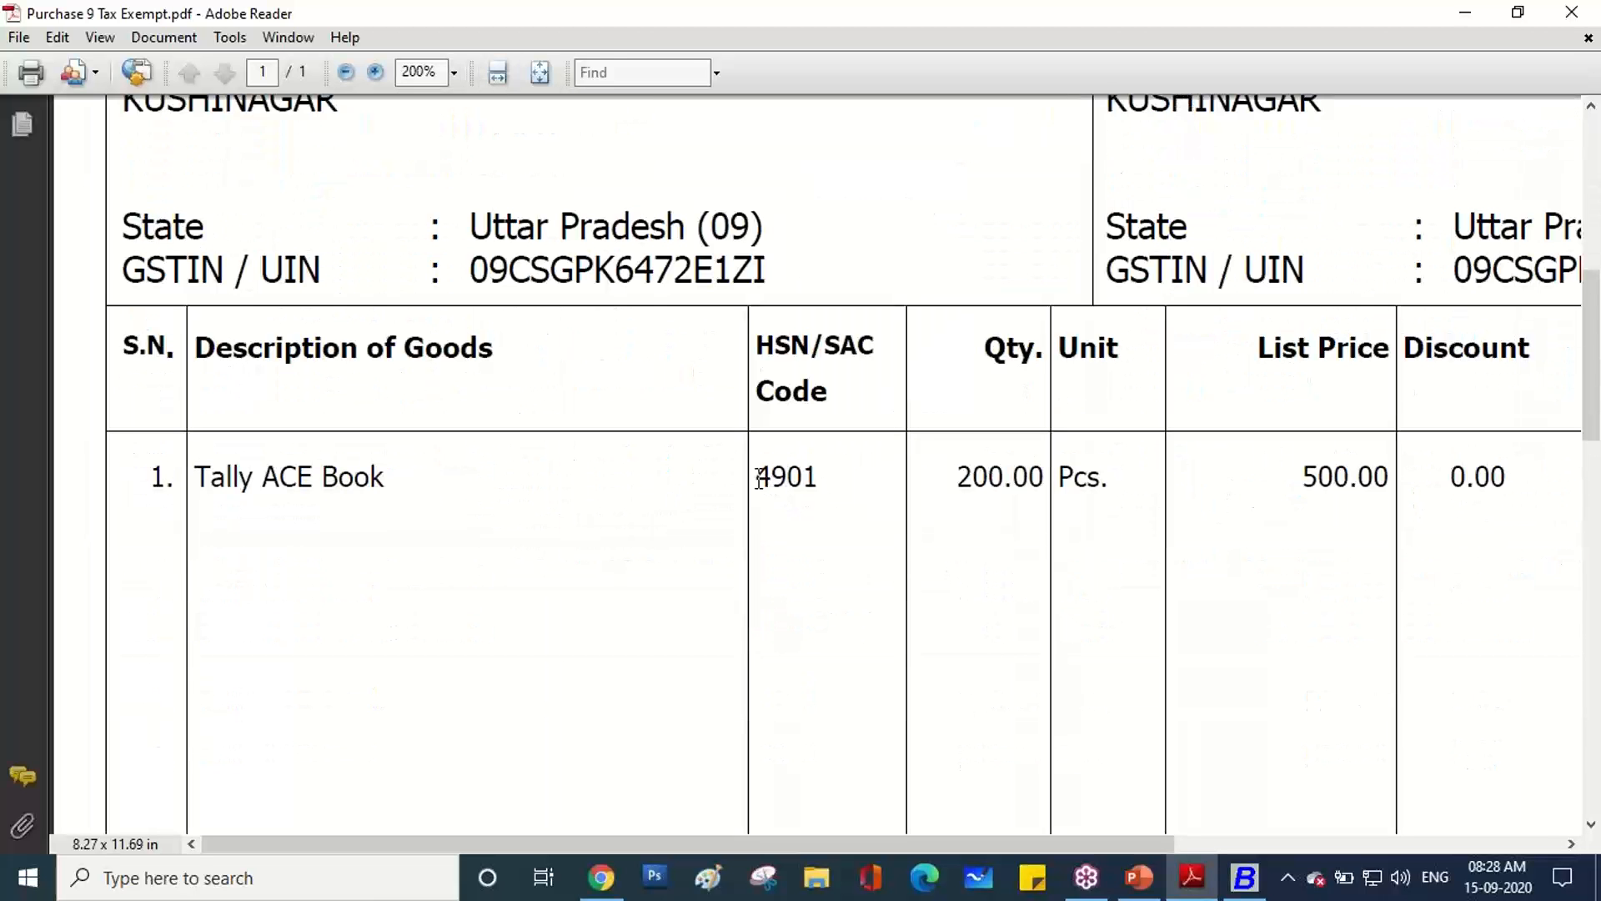
pyautogui.hotkey('alt', 'Tab')
pyautogui.write('4901')
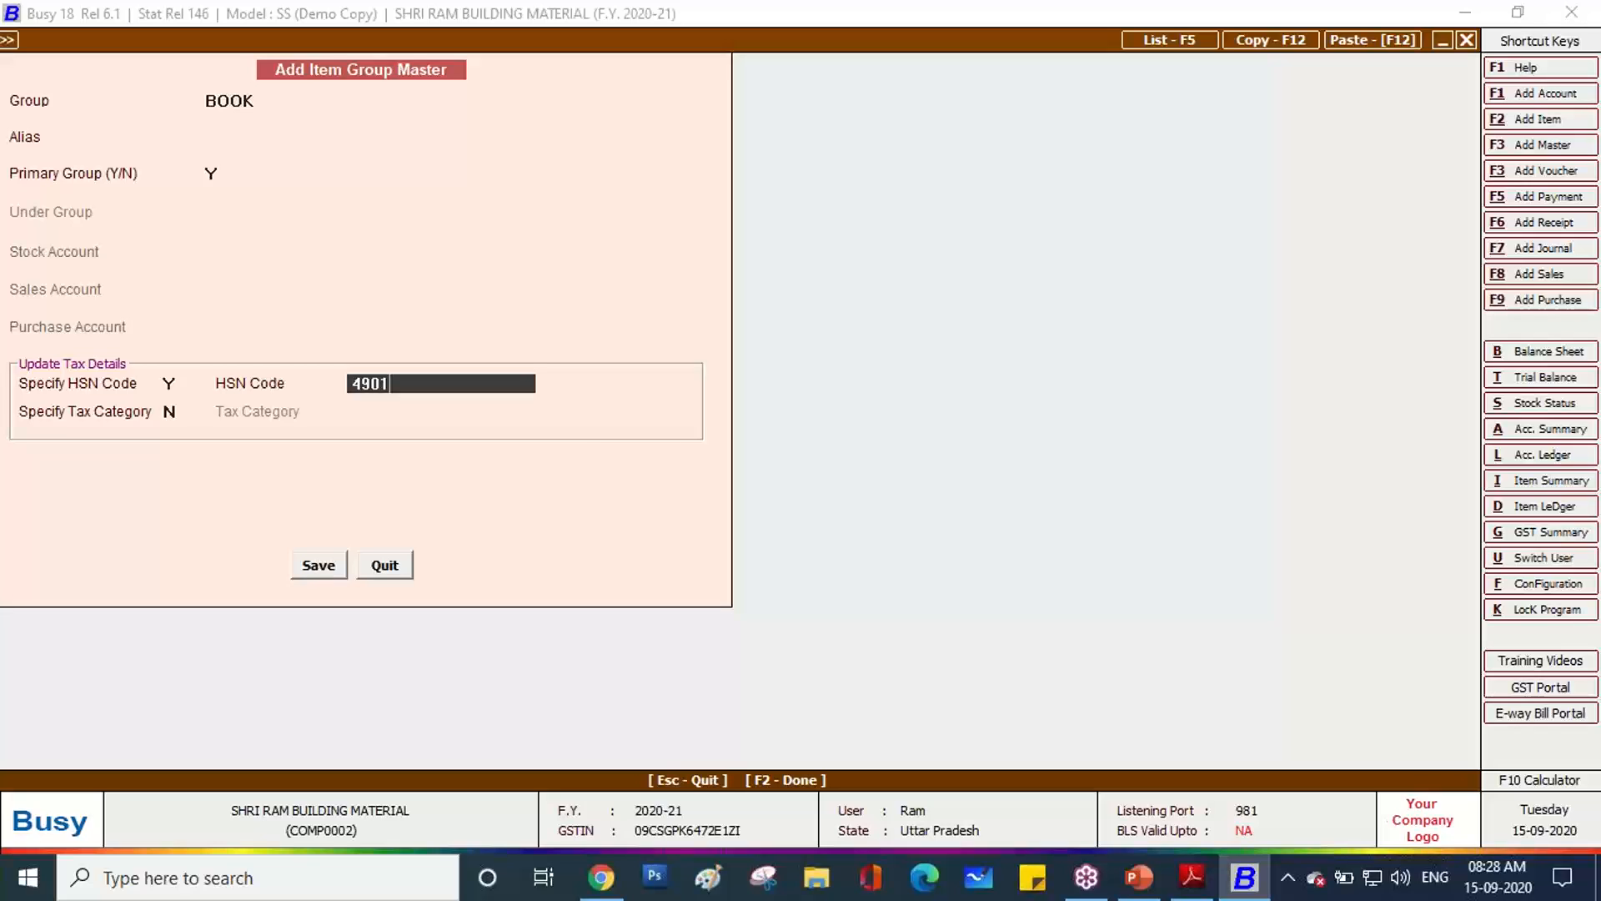
# Confirm HSN 4901, set the BOOK group's tax category to Exempt, and save the group.
pyautogui.press('Return')
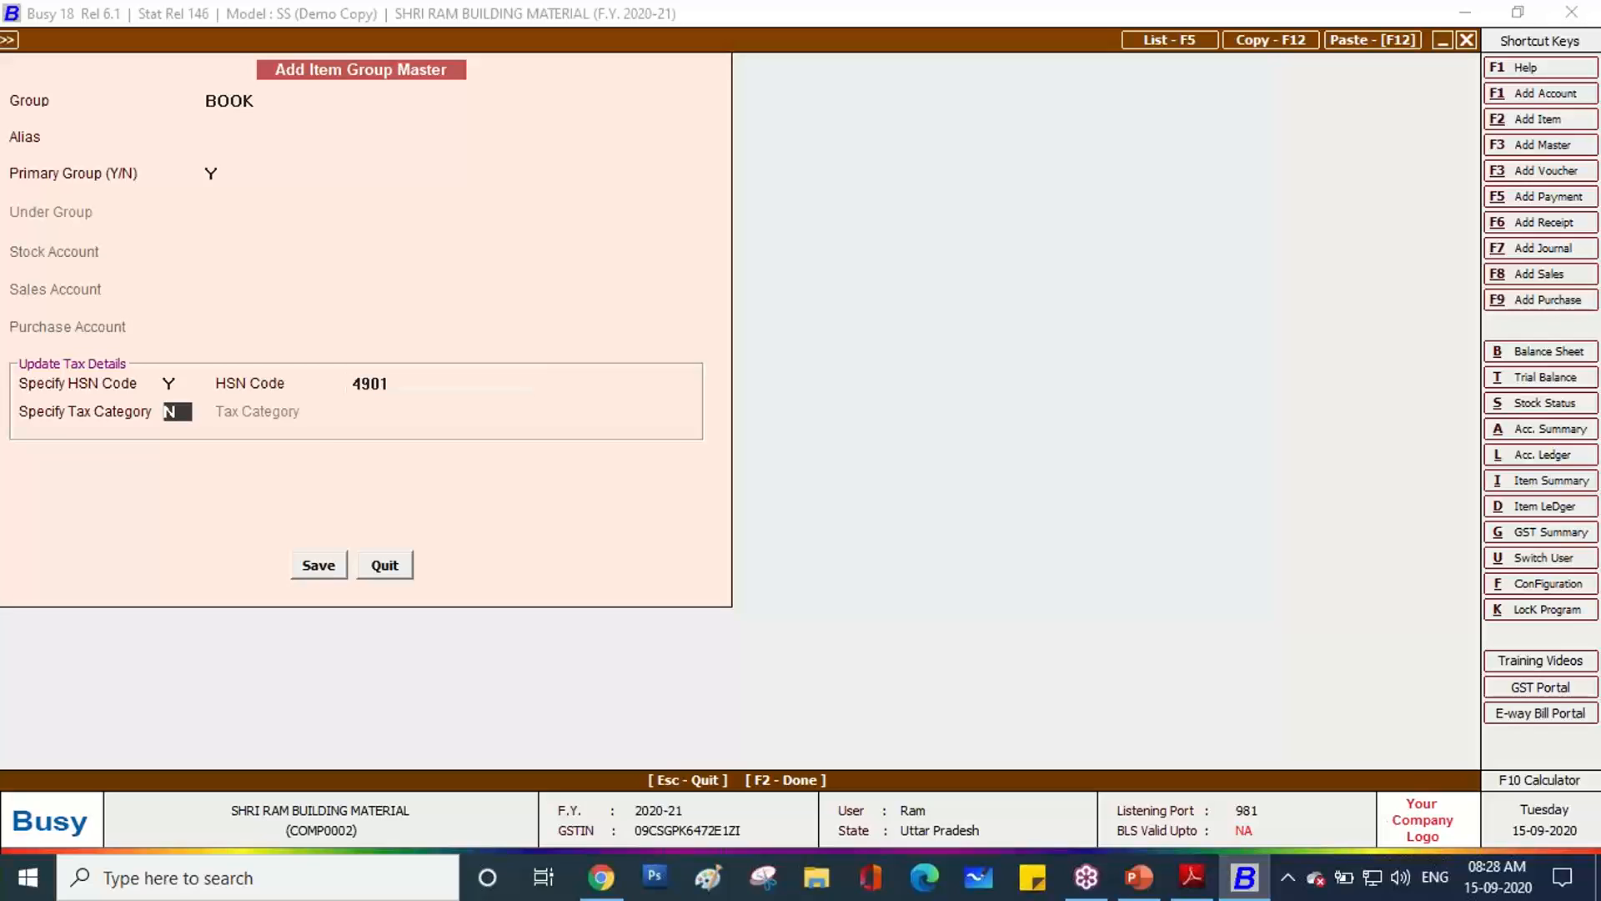
pyautogui.write('Y')
pyautogui.press('Return')
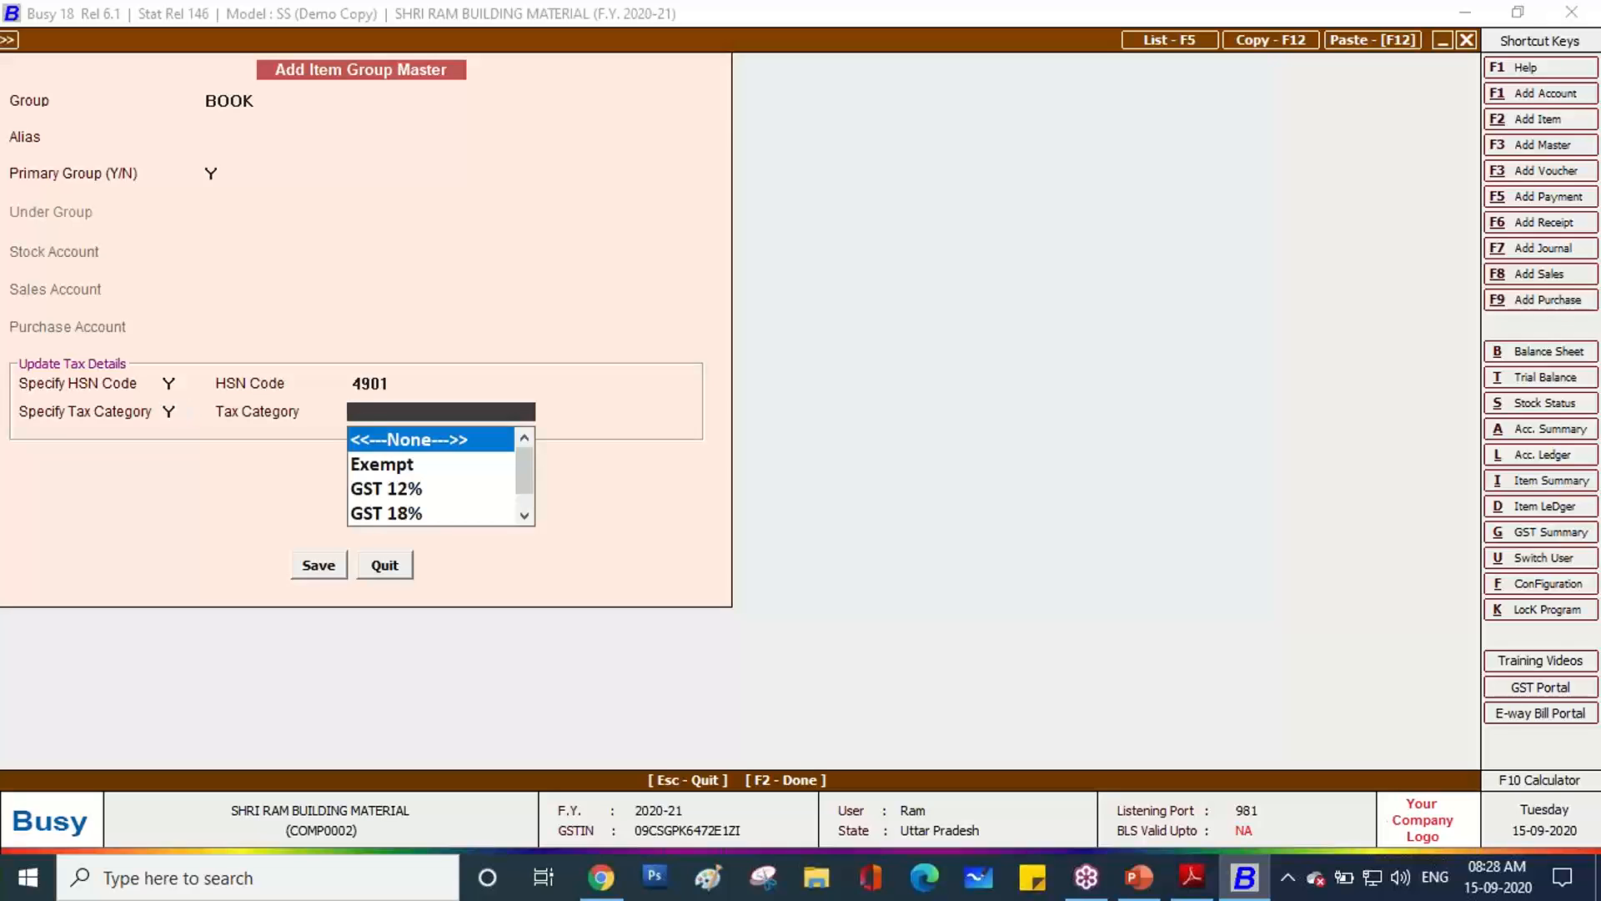
pyautogui.press('Down')
pyautogui.press('Return')
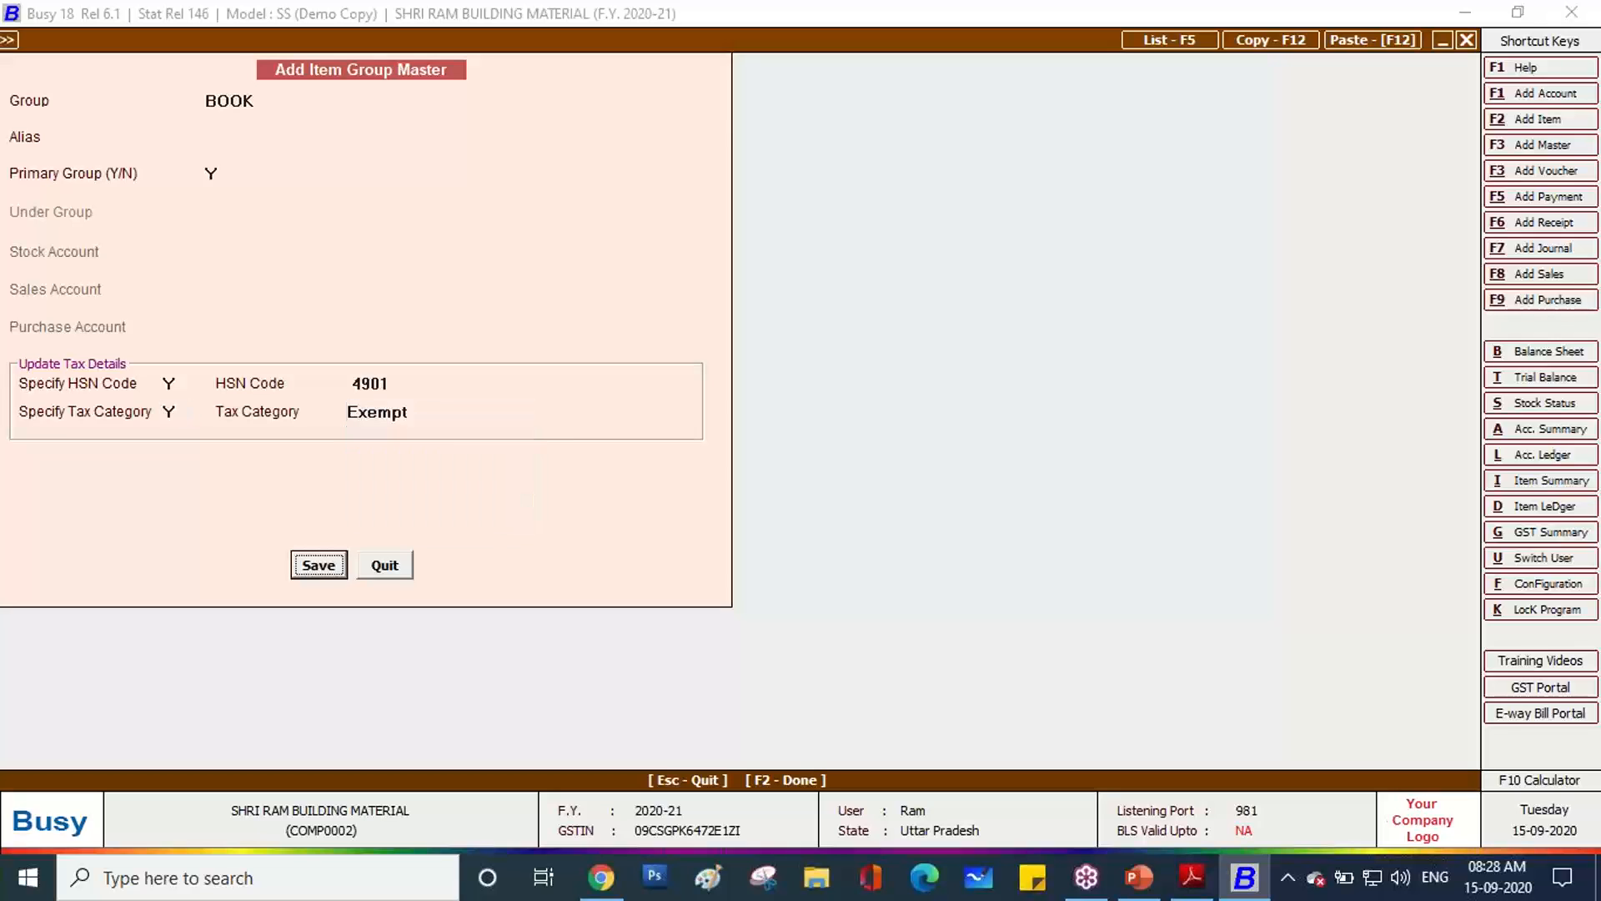
pyautogui.press('Return')
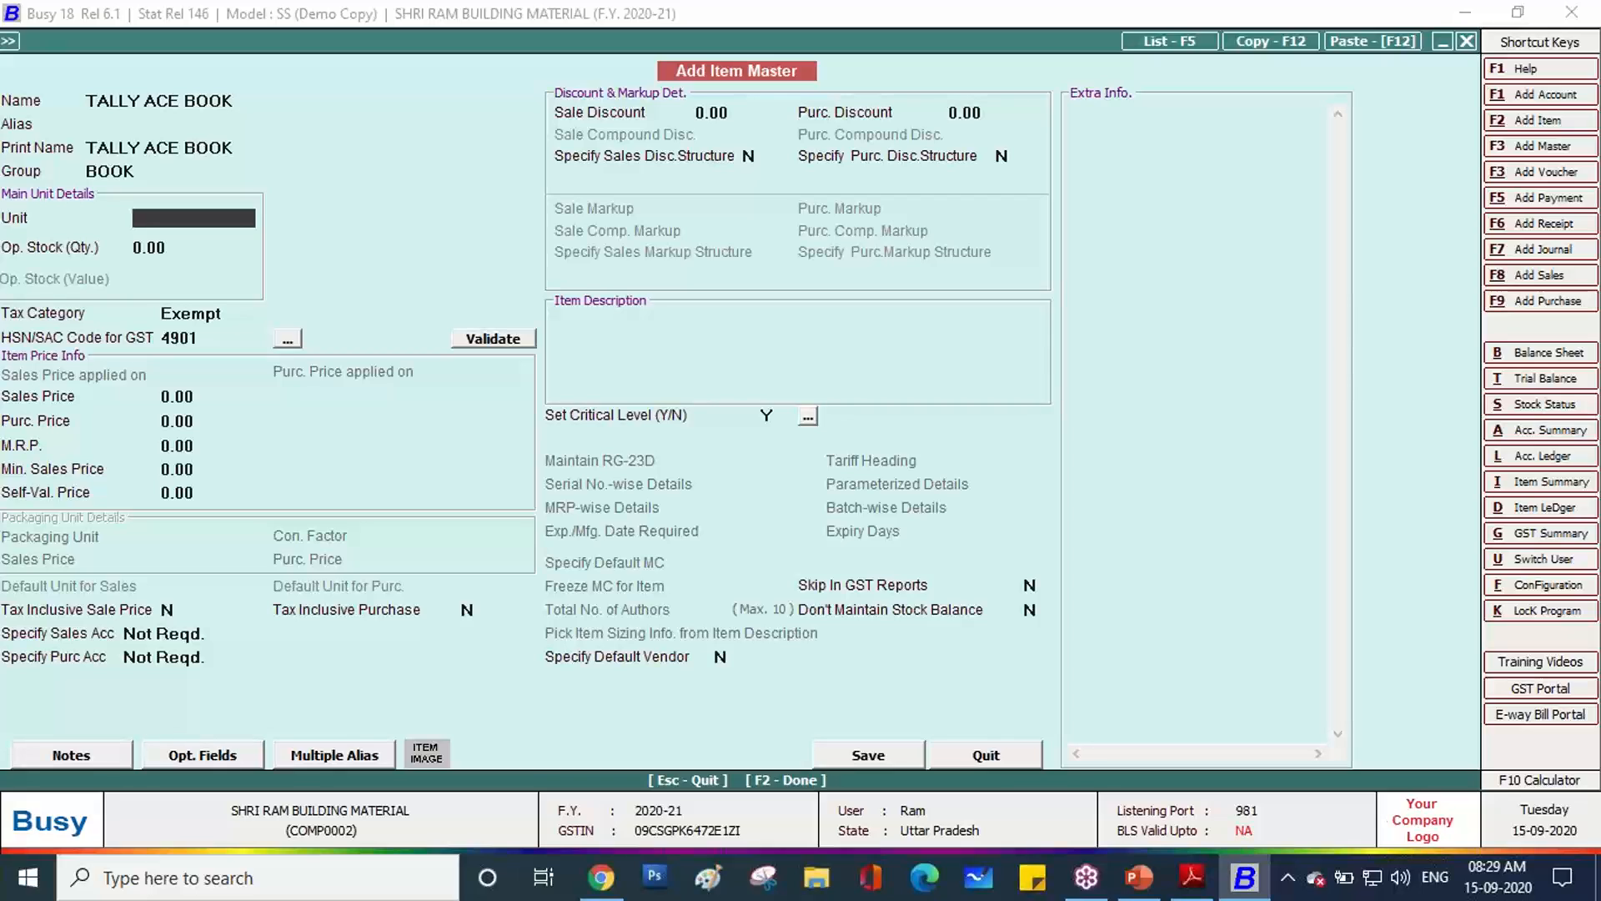
# Give TALLY ACE BOOK the unit Pcs. and save the item with F2.
pyautogui.press('space')
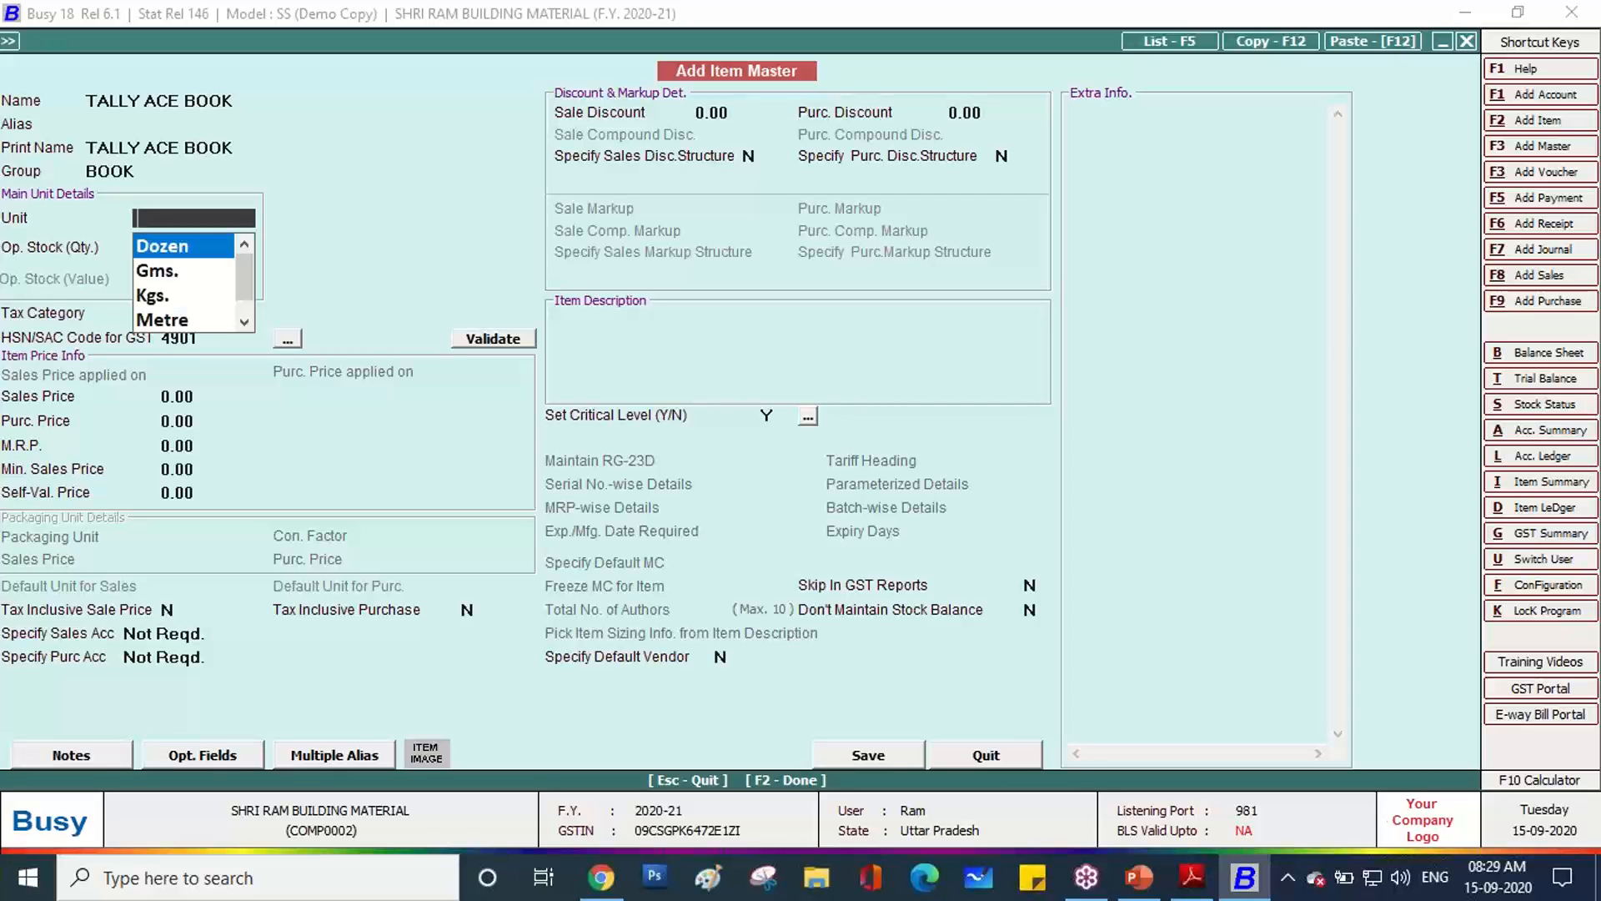
pyautogui.write('PS')
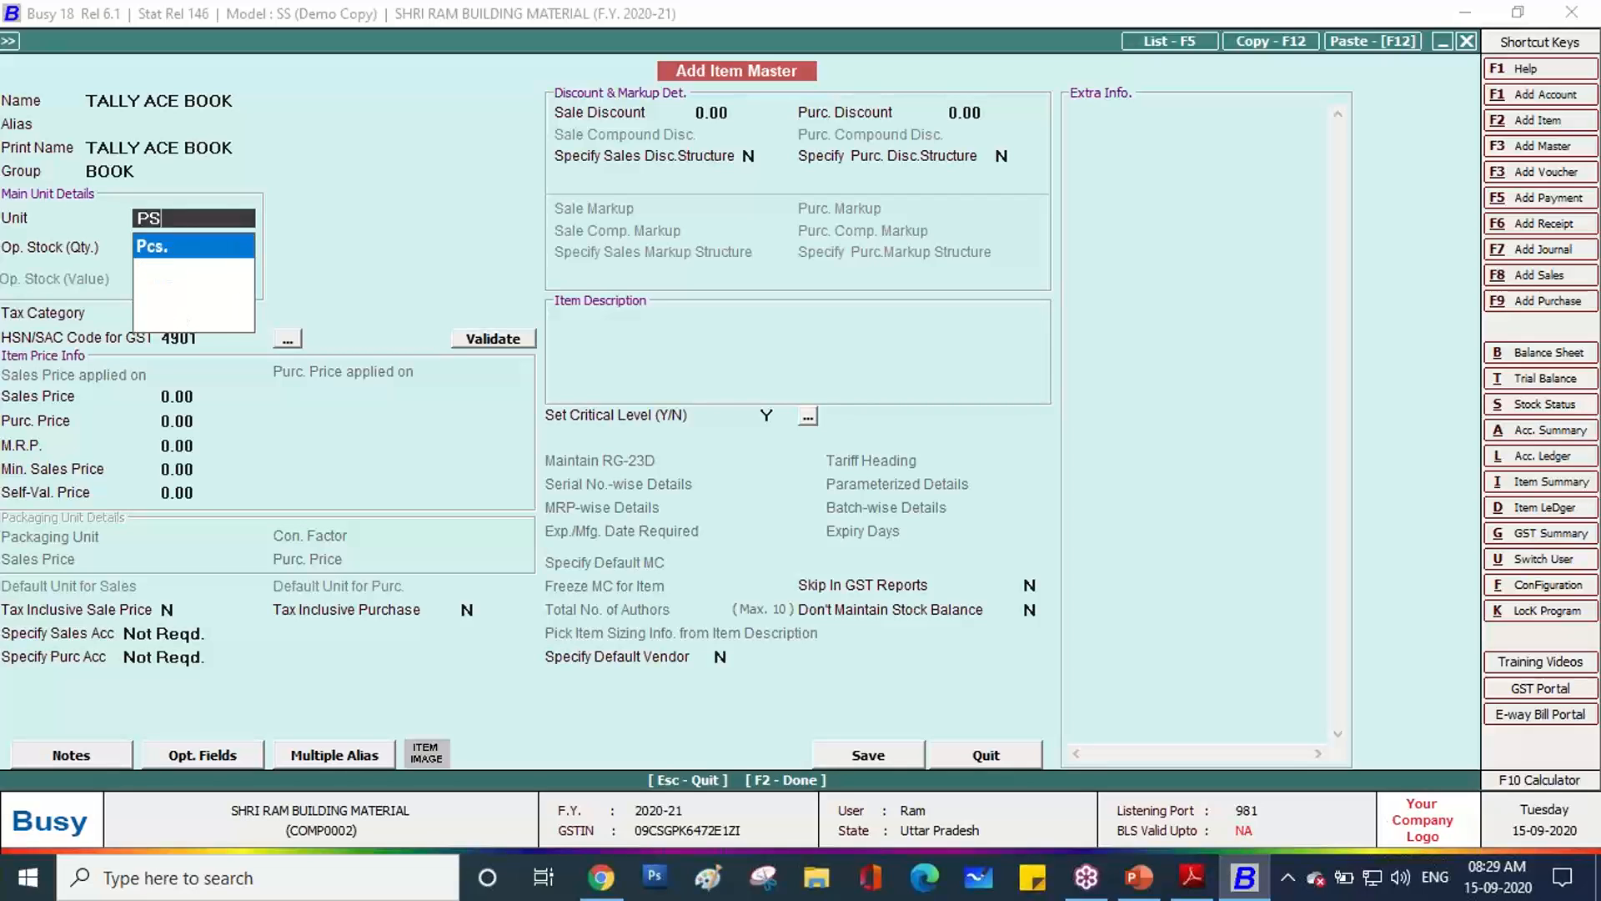
pyautogui.press('Return')
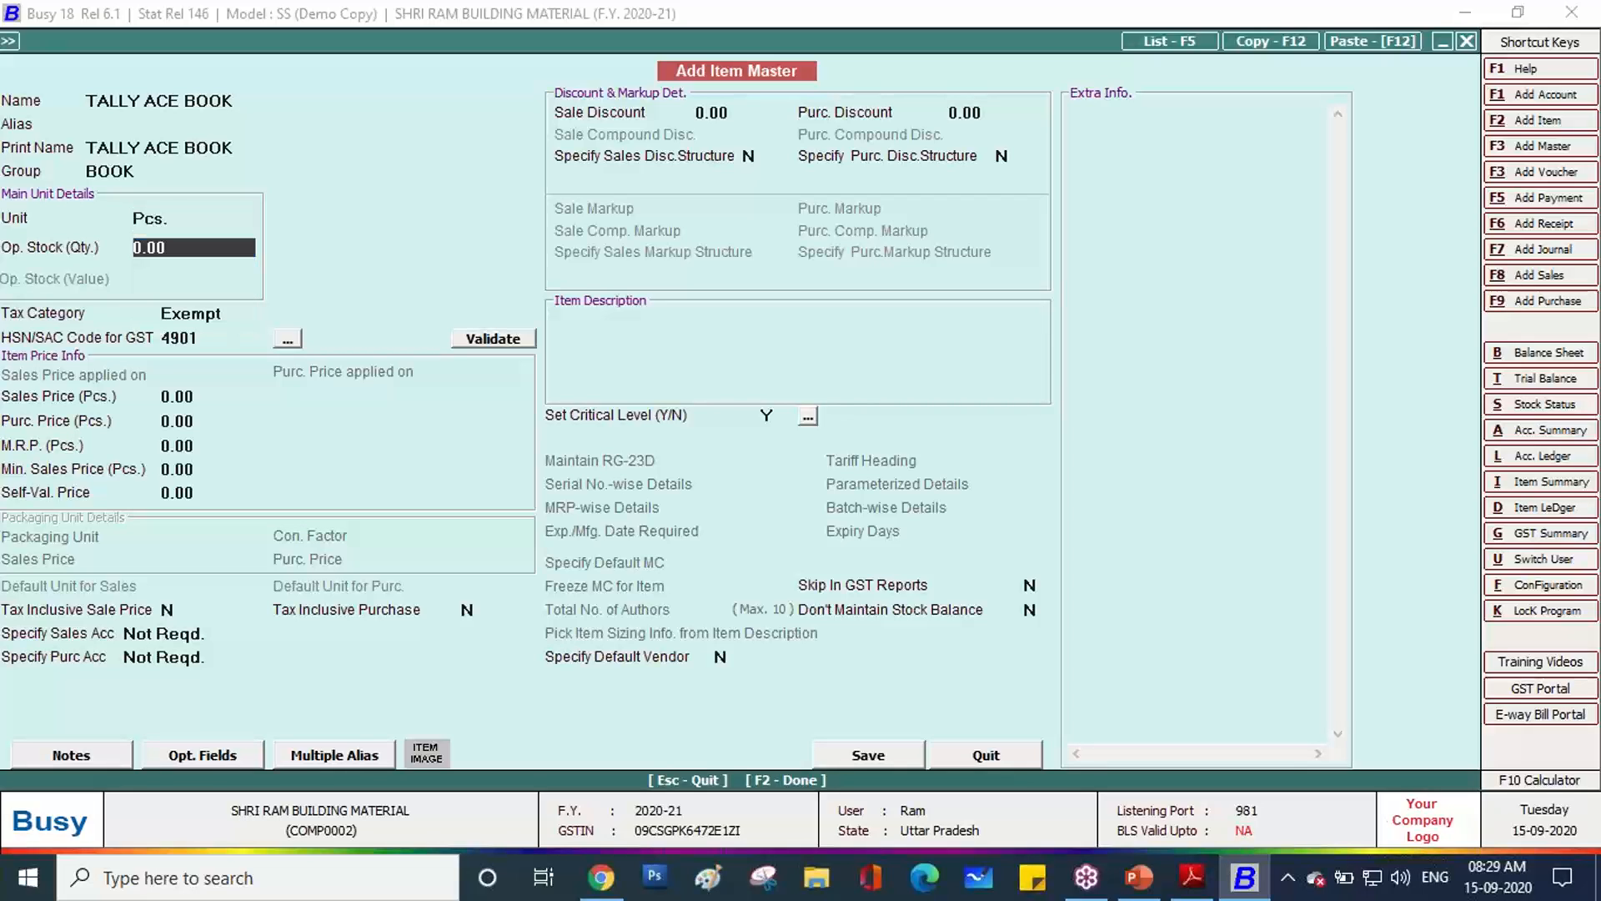
pyautogui.press('F2')
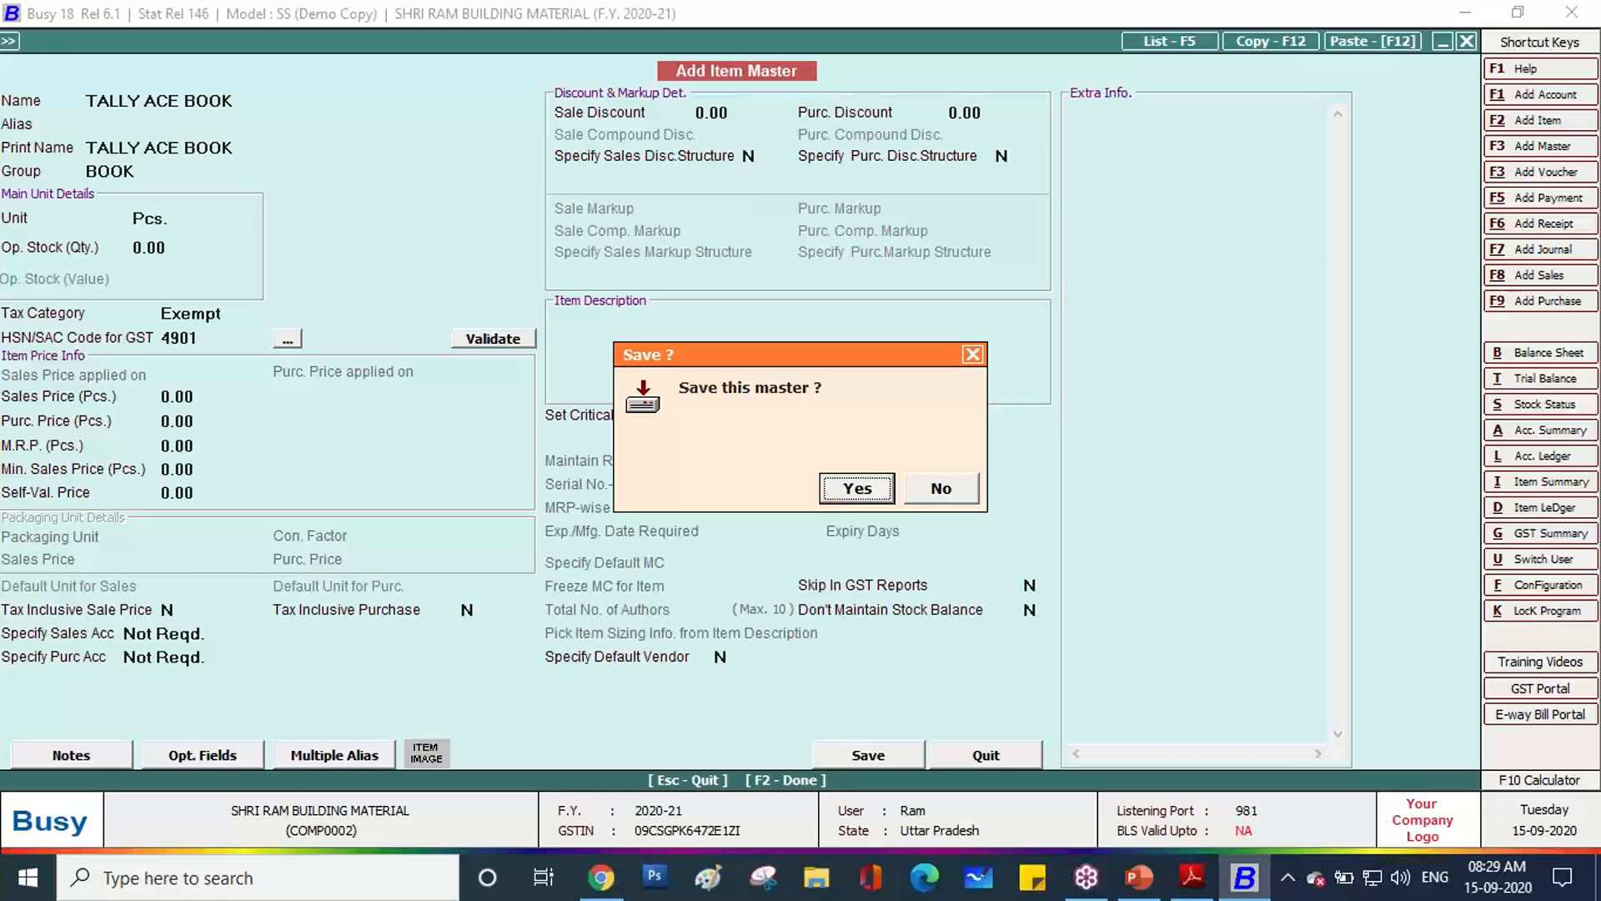
pyautogui.press('Return')
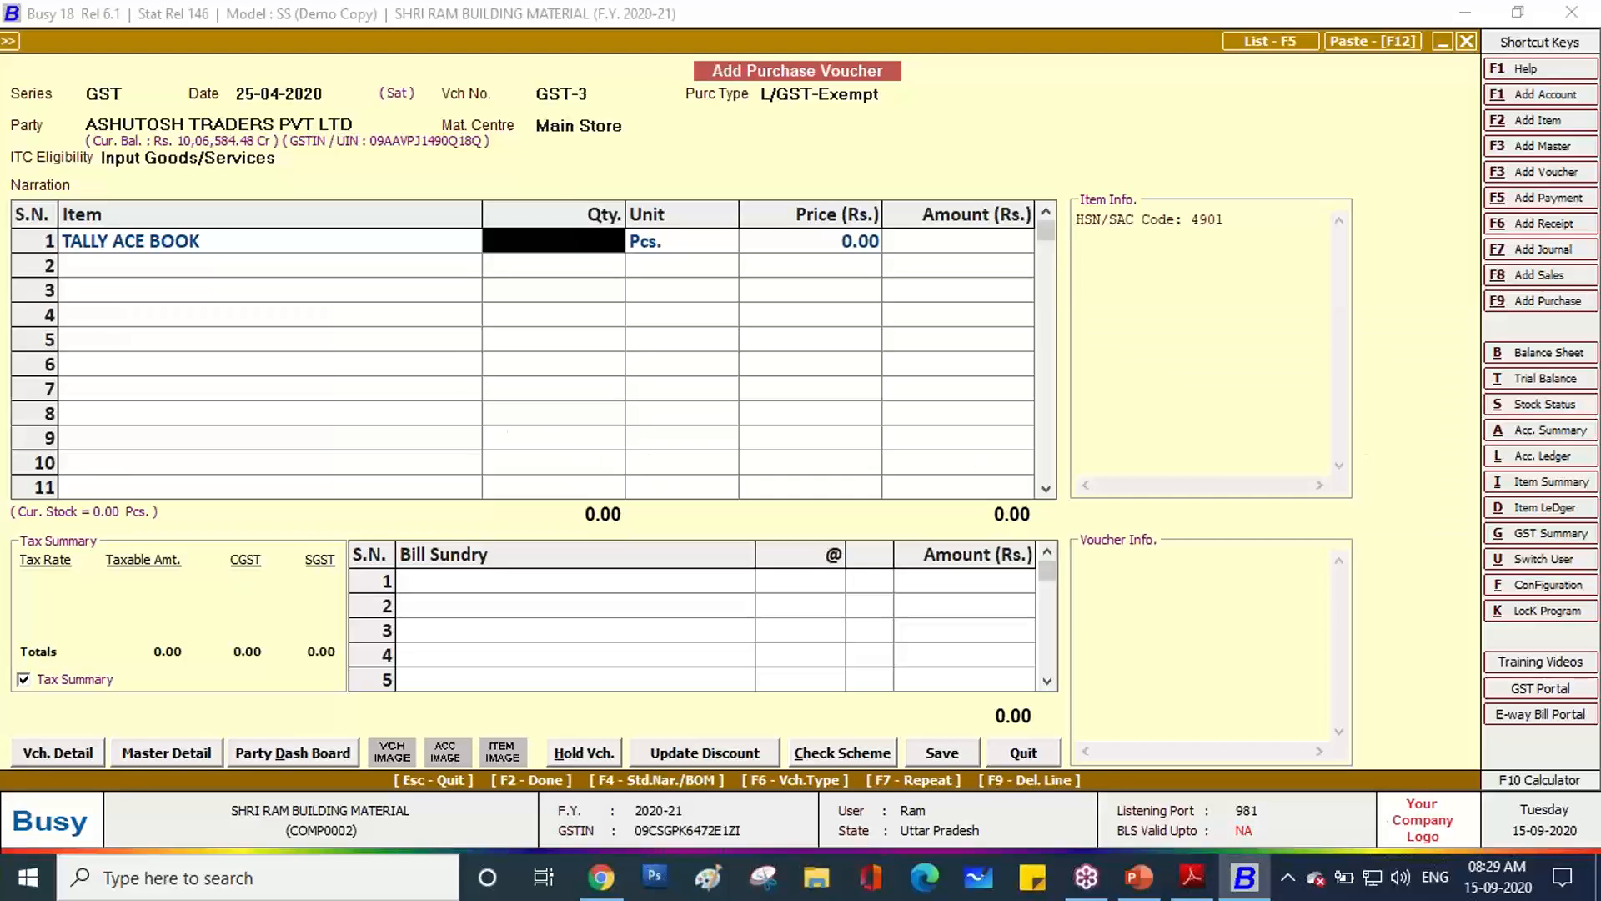
# After checking the invoice, enter quantity 200 and price 500 for TALLY ACE BOOK.
pyautogui.hotkey('alt', 'Tab')
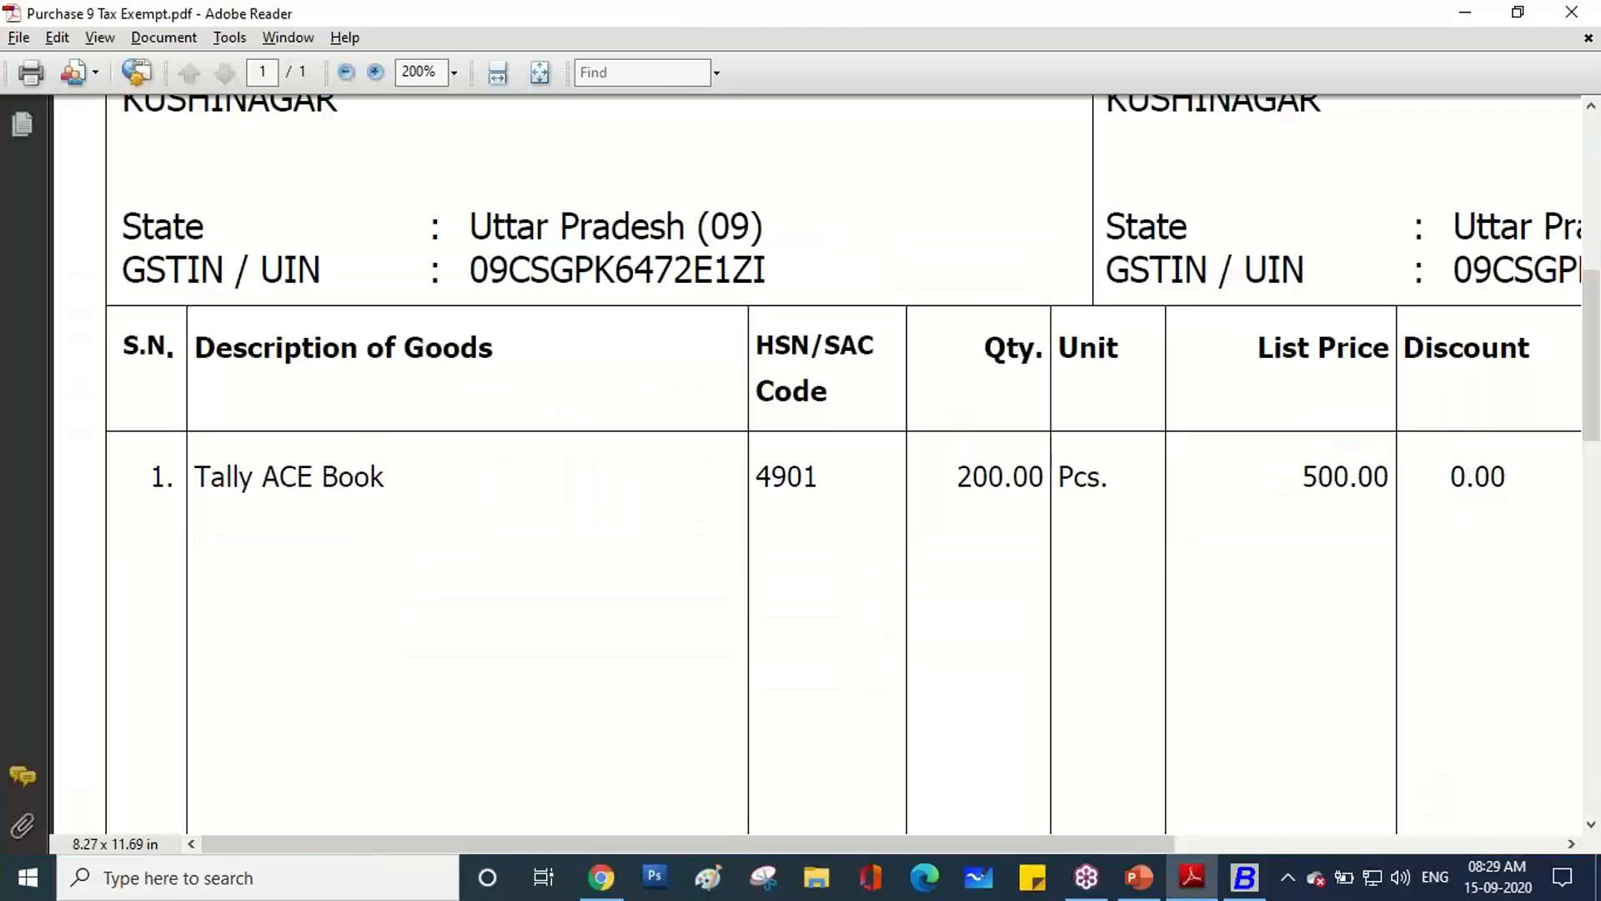
pyautogui.hotkey('alt', 'Tab')
pyautogui.write('200')
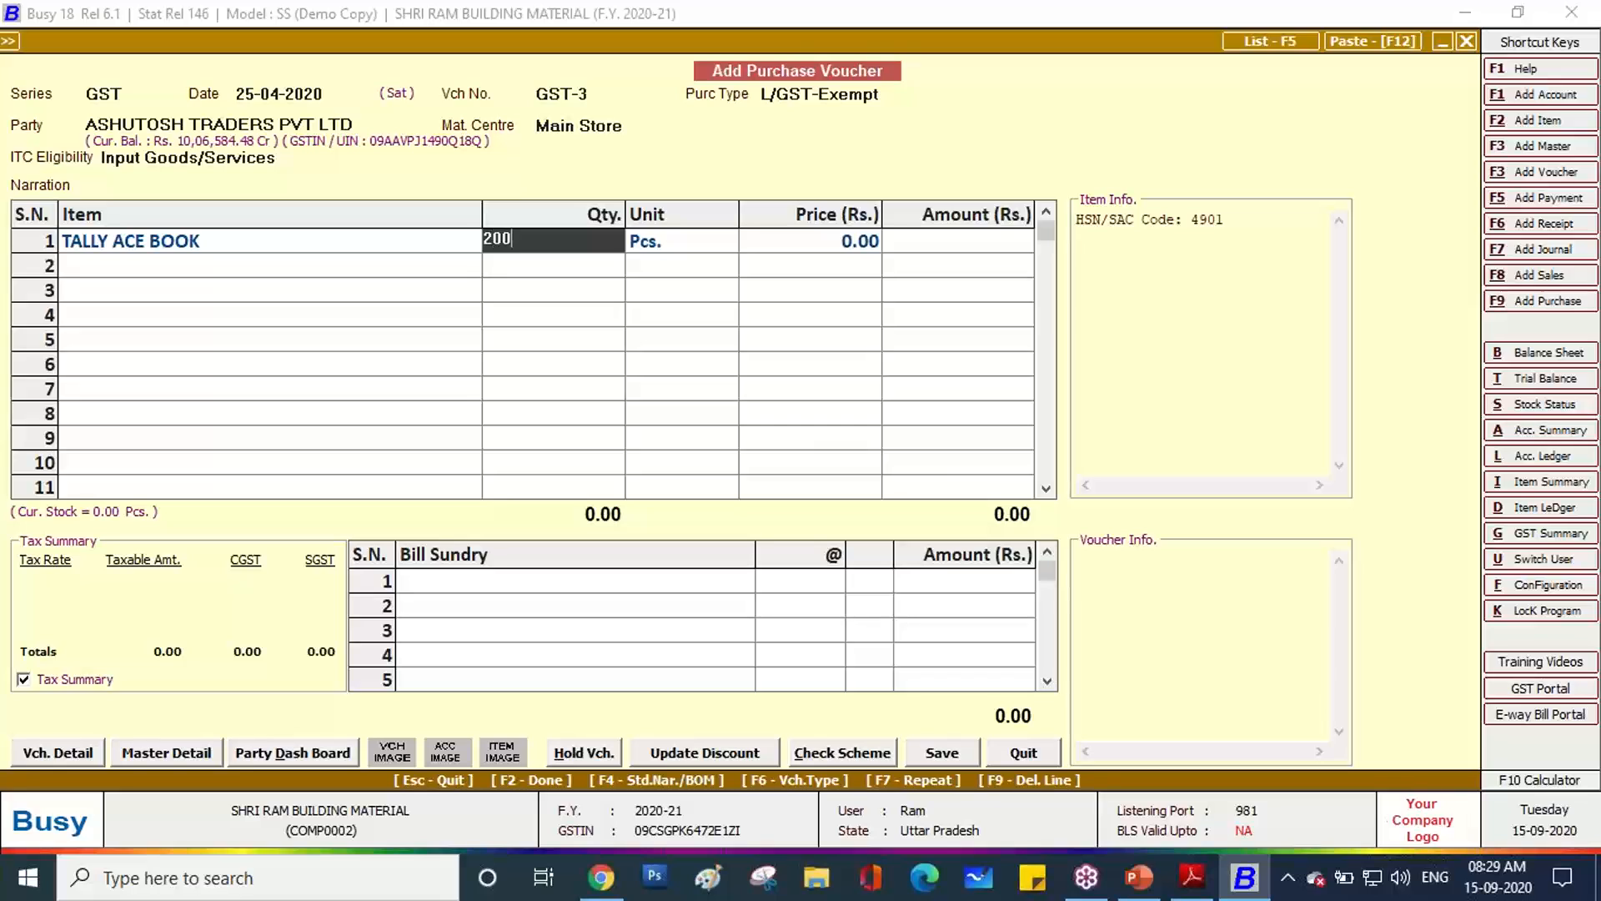
pyautogui.press('Return')
pyautogui.press('Return')
pyautogui.write('5000')
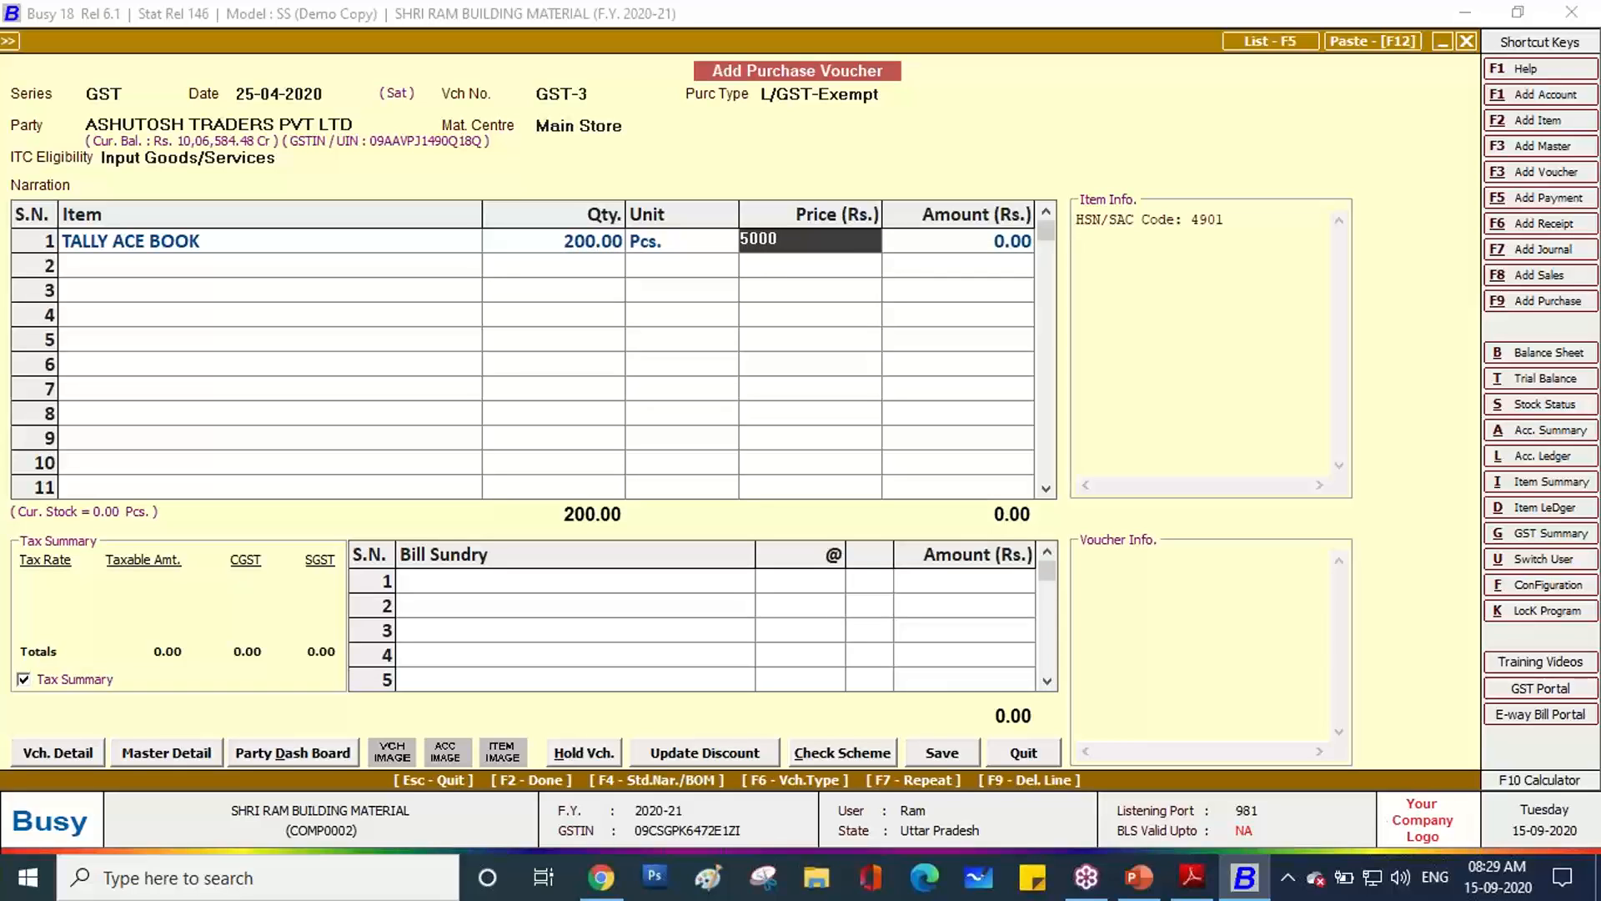
pyautogui.press('BackSpace')
pyautogui.press('Return')
pyautogui.press('Return')
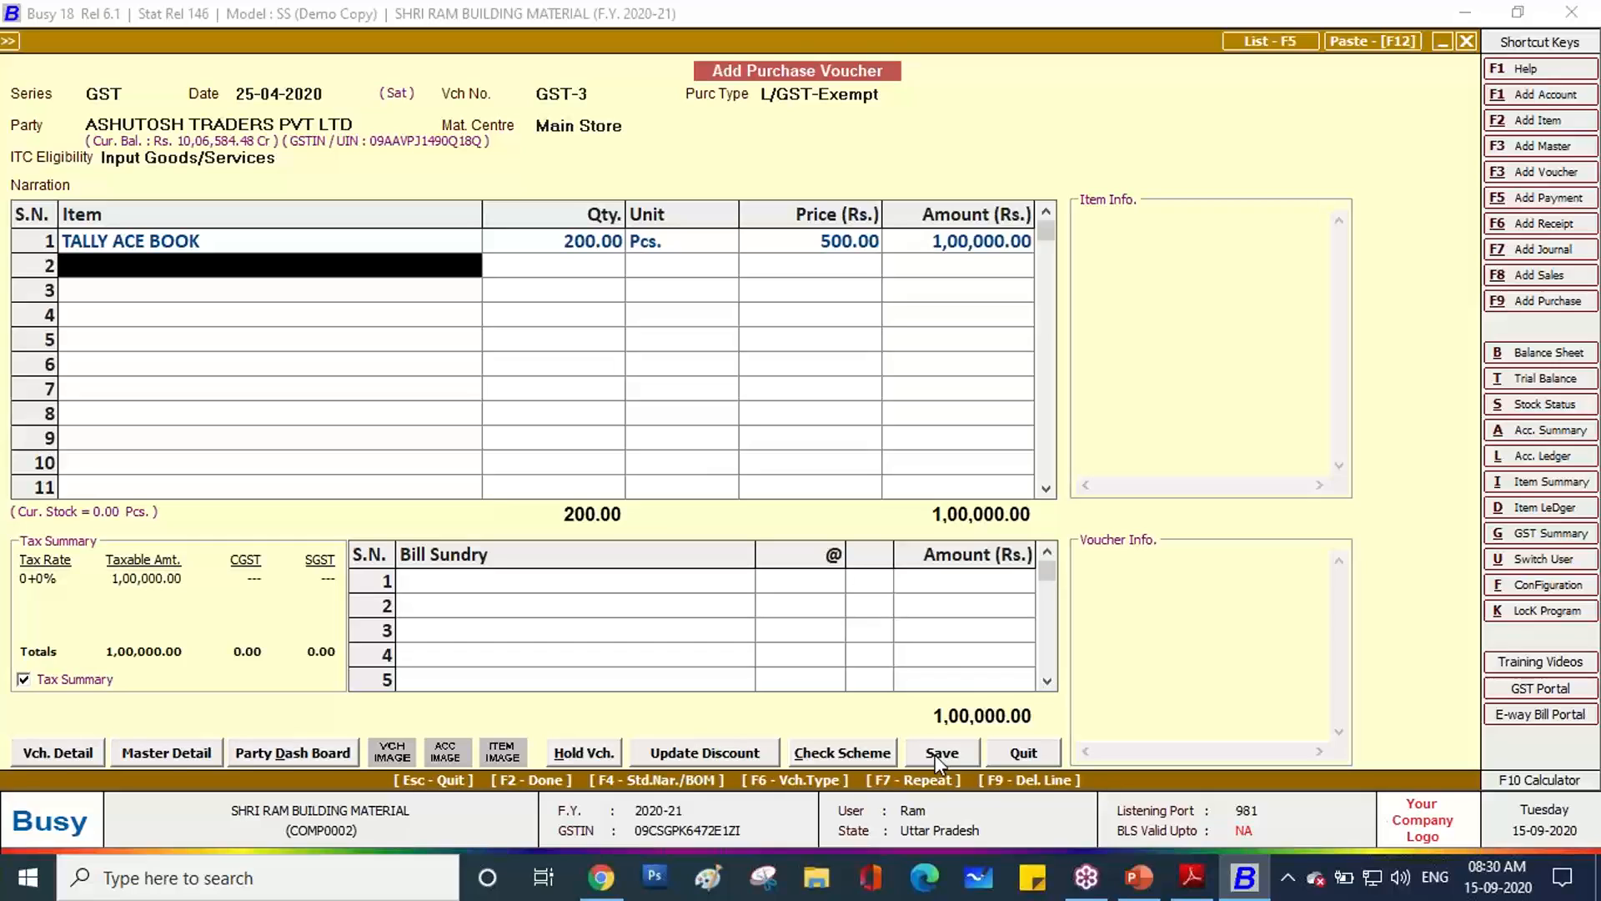
# Save the voucher, decline the invalid-GSTIN warning, and copy the GSTIN from ASHUTOSH TRADERS PVT LTD's account.
pyautogui.click(938, 753)
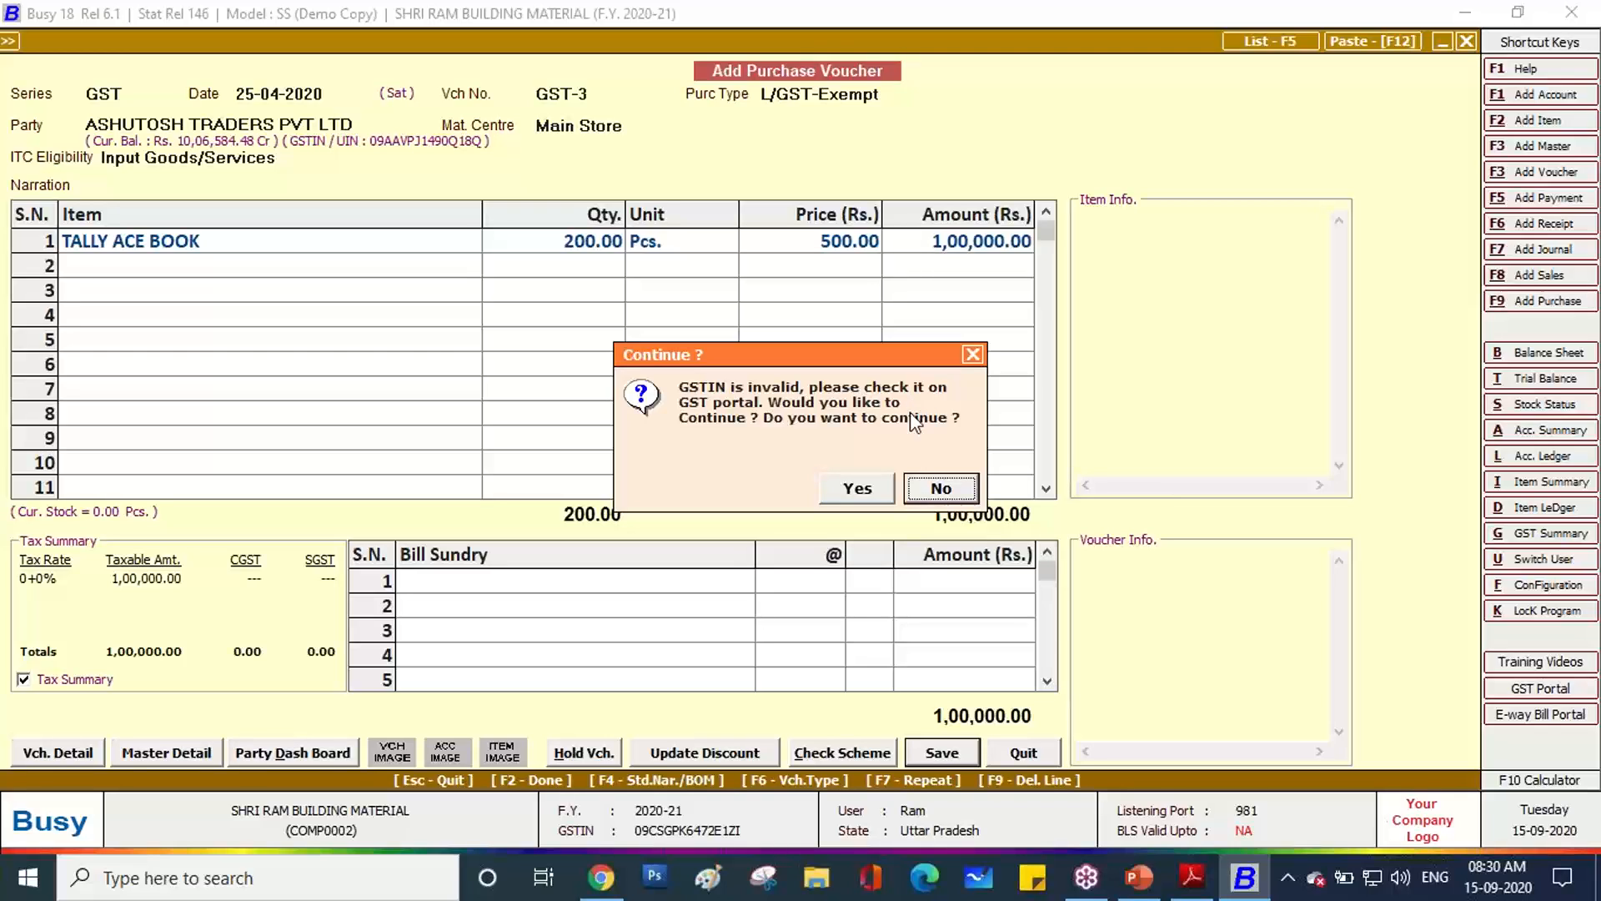
pyautogui.click(942, 492)
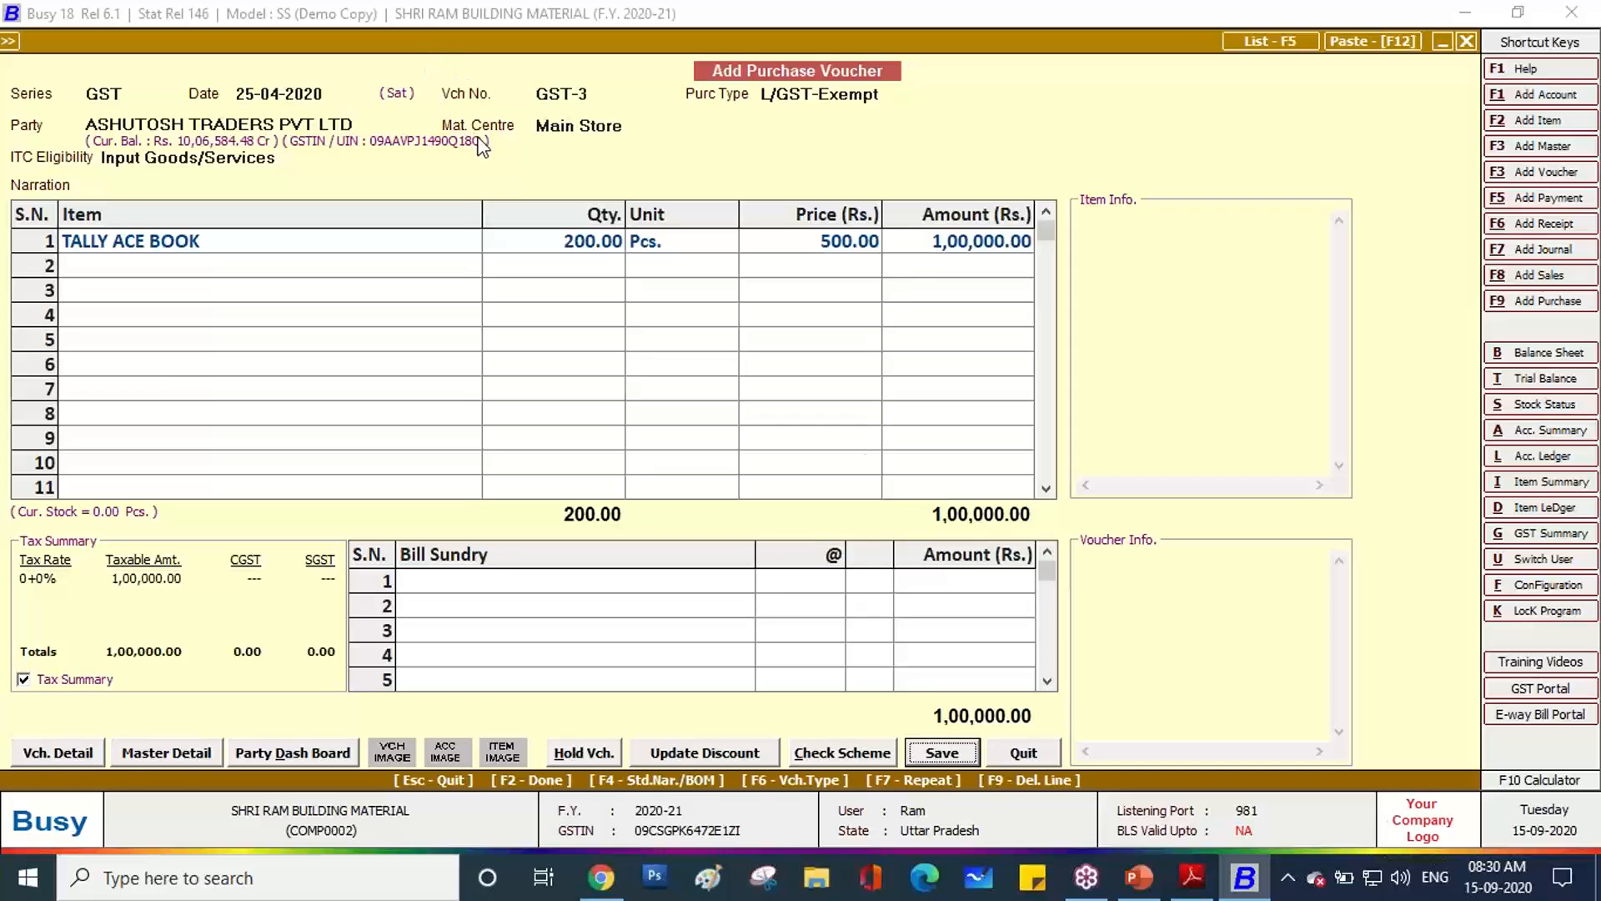
pyautogui.click(382, 122)
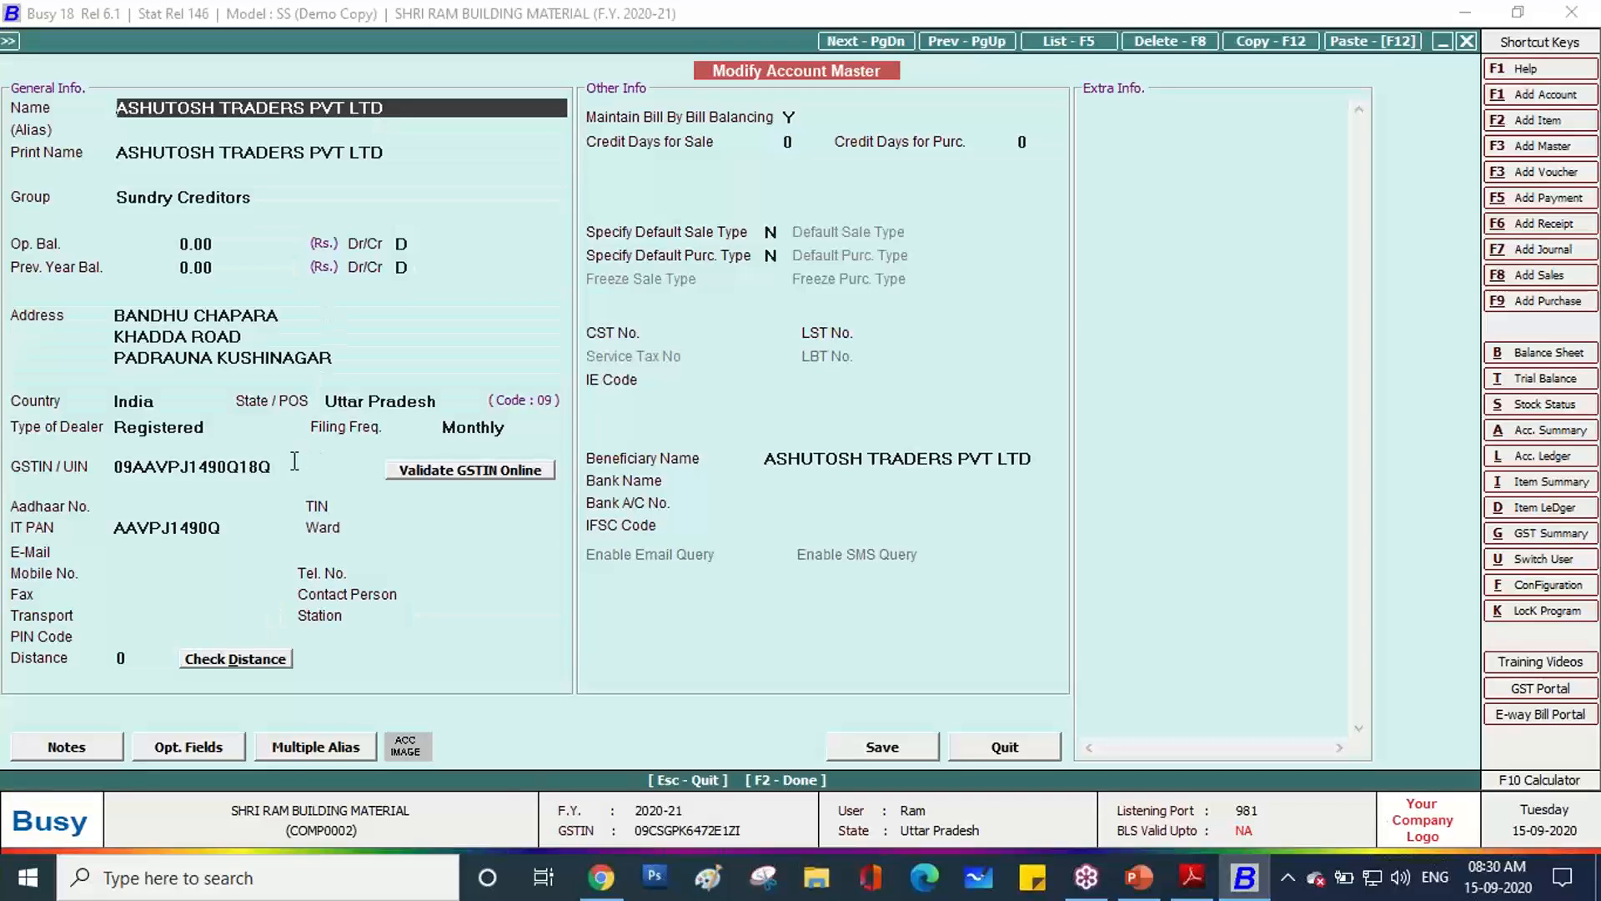
pyautogui.click(295, 461)
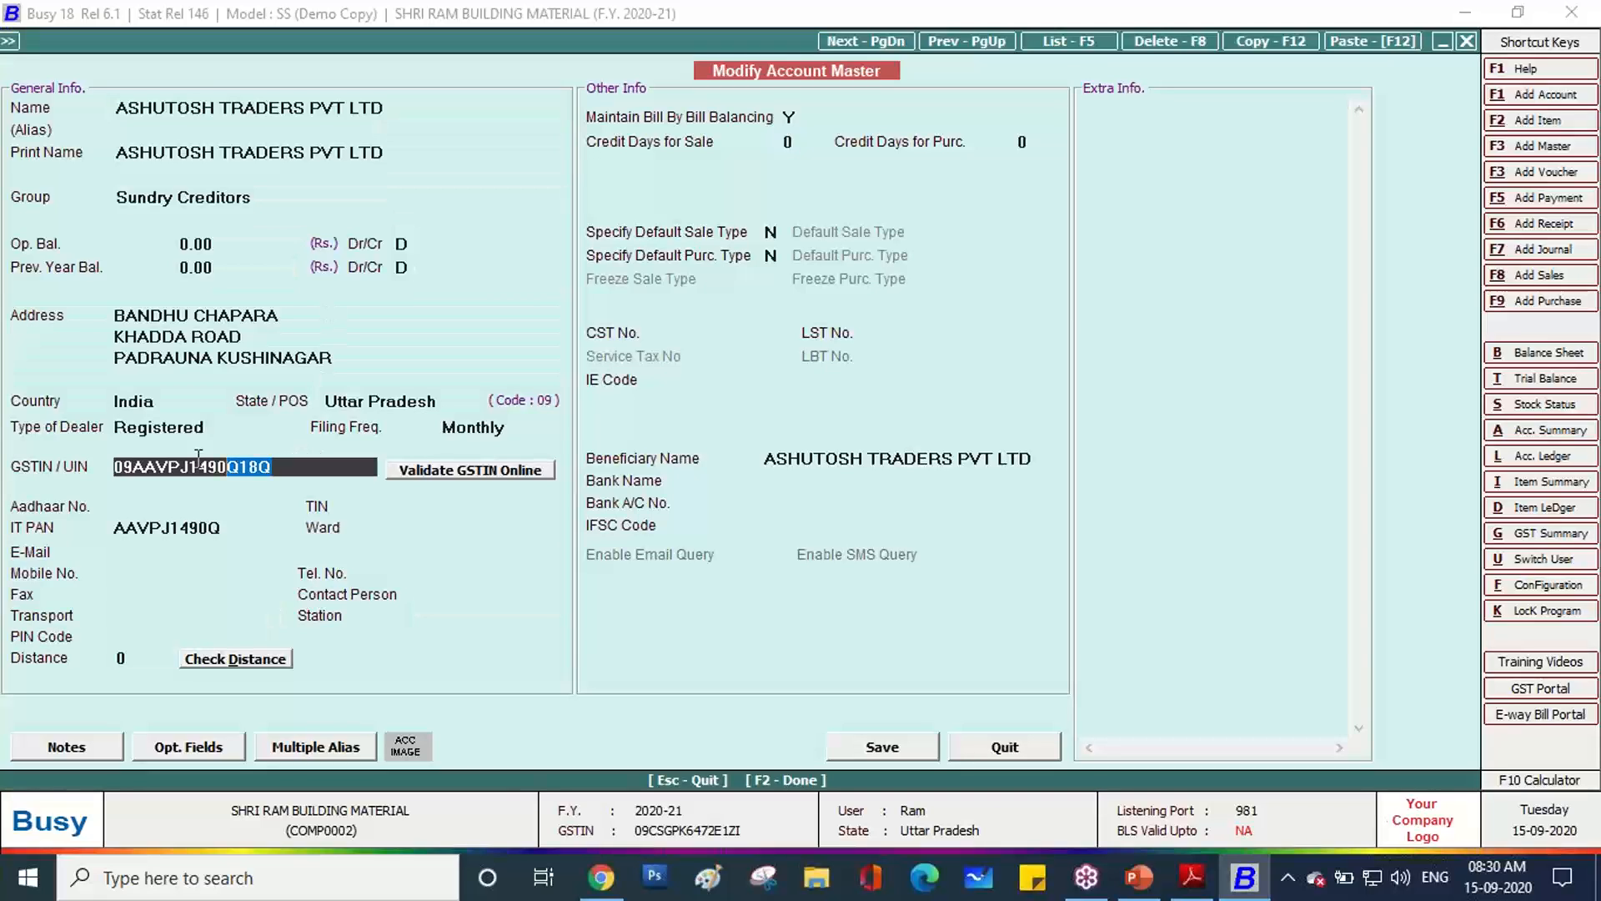
pyautogui.rightClick(147, 473)
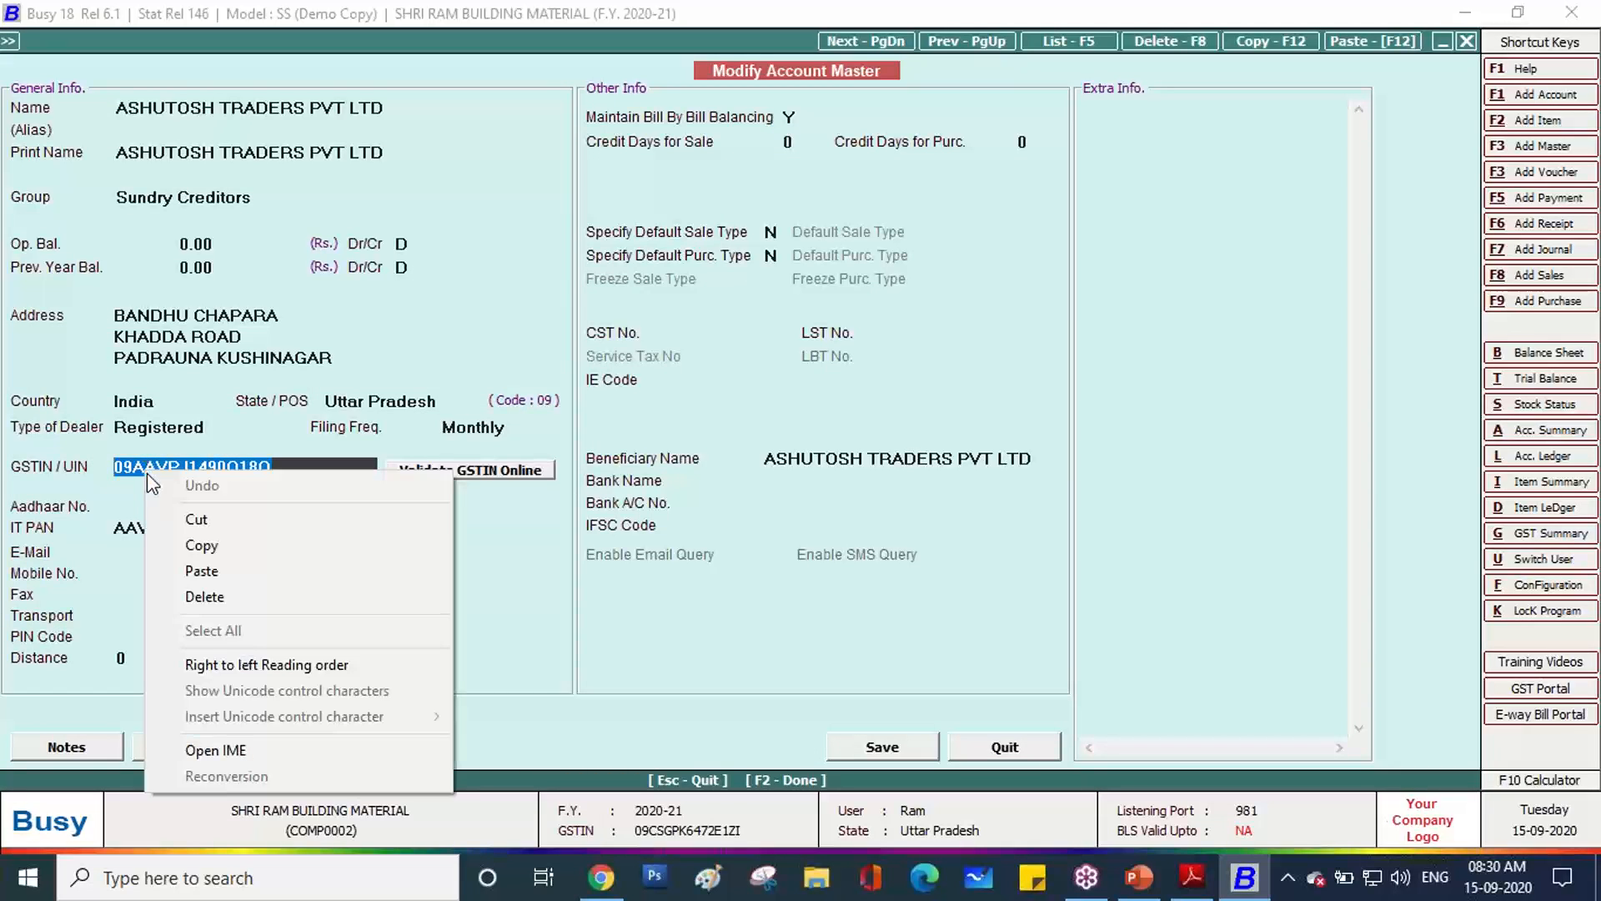
pyautogui.click(205, 545)
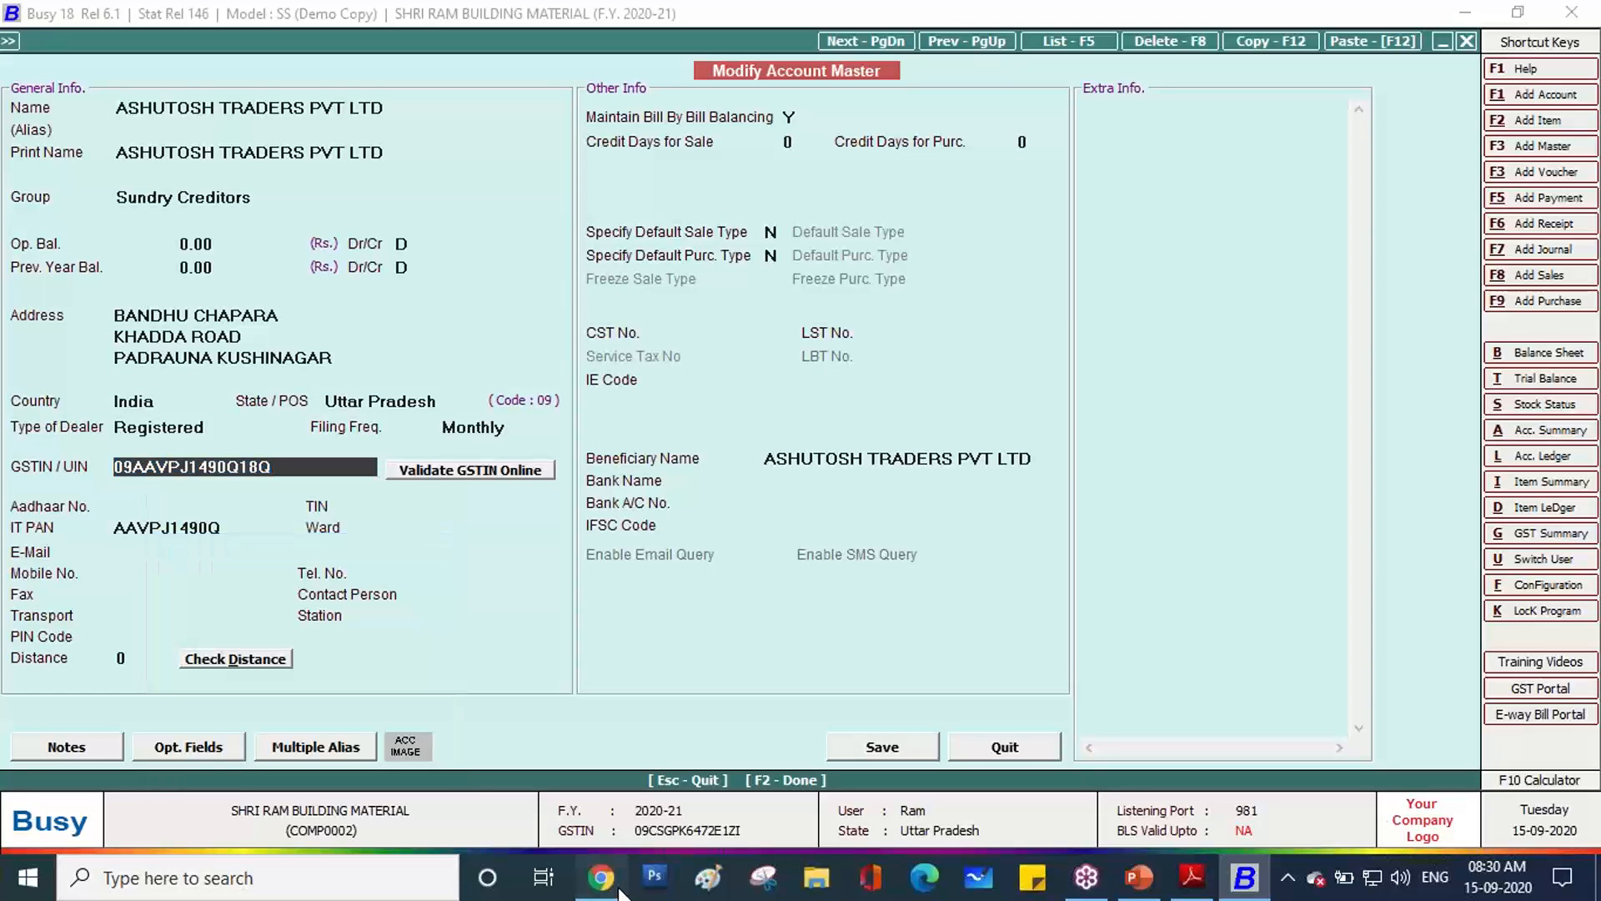
pyautogui.click(600, 878)
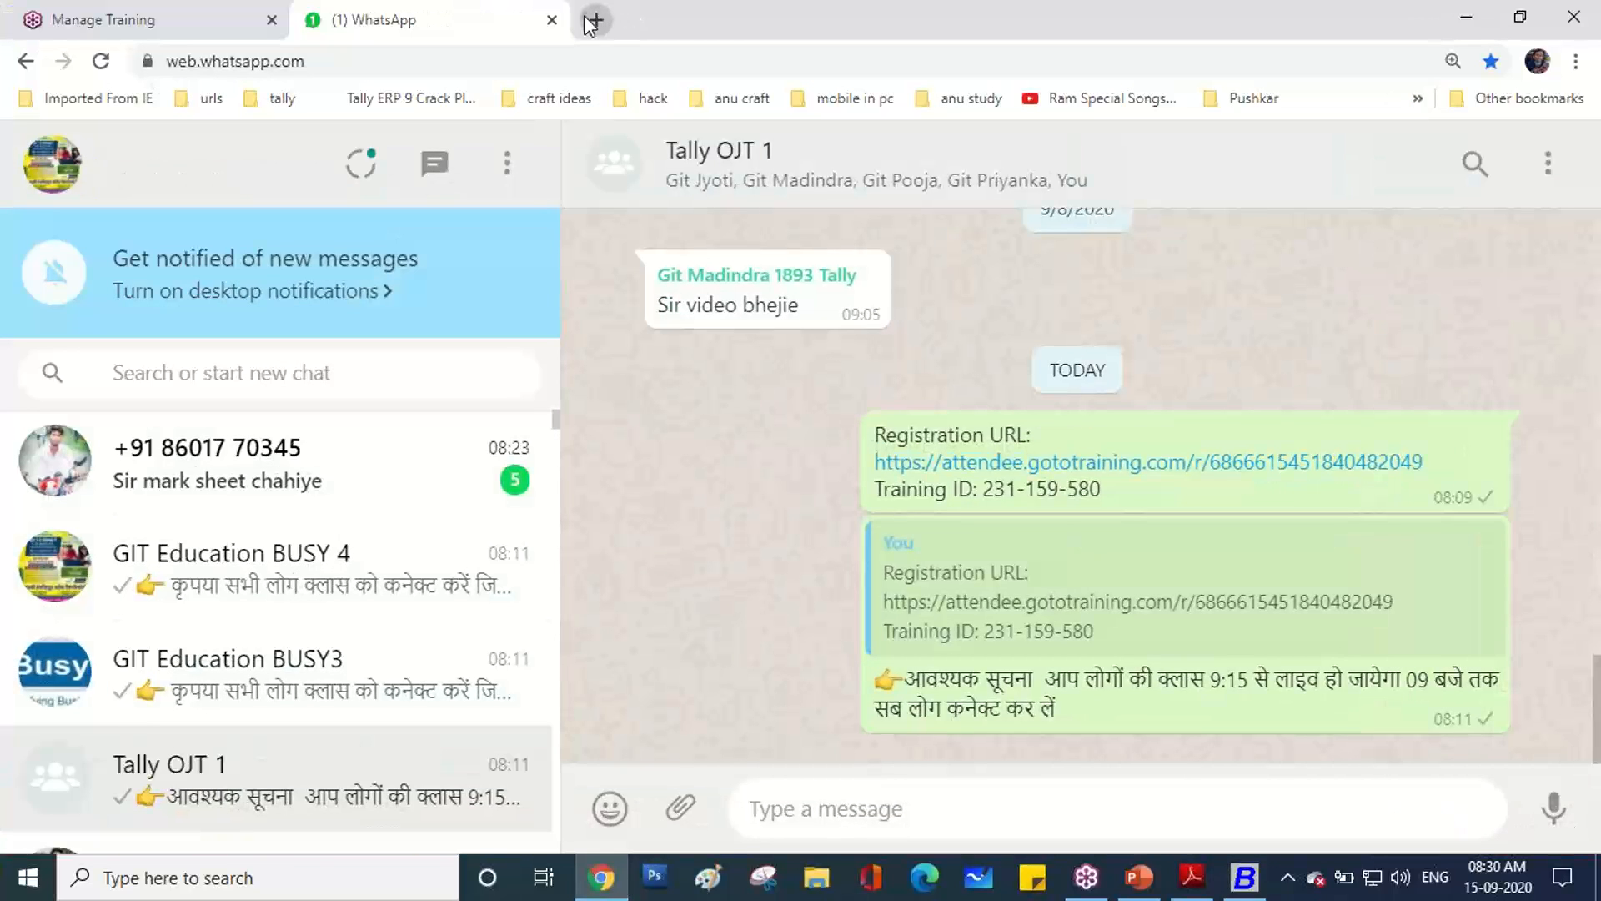
# Open the gst.gov.in portal in a new browser tab.
pyautogui.click(597, 19)
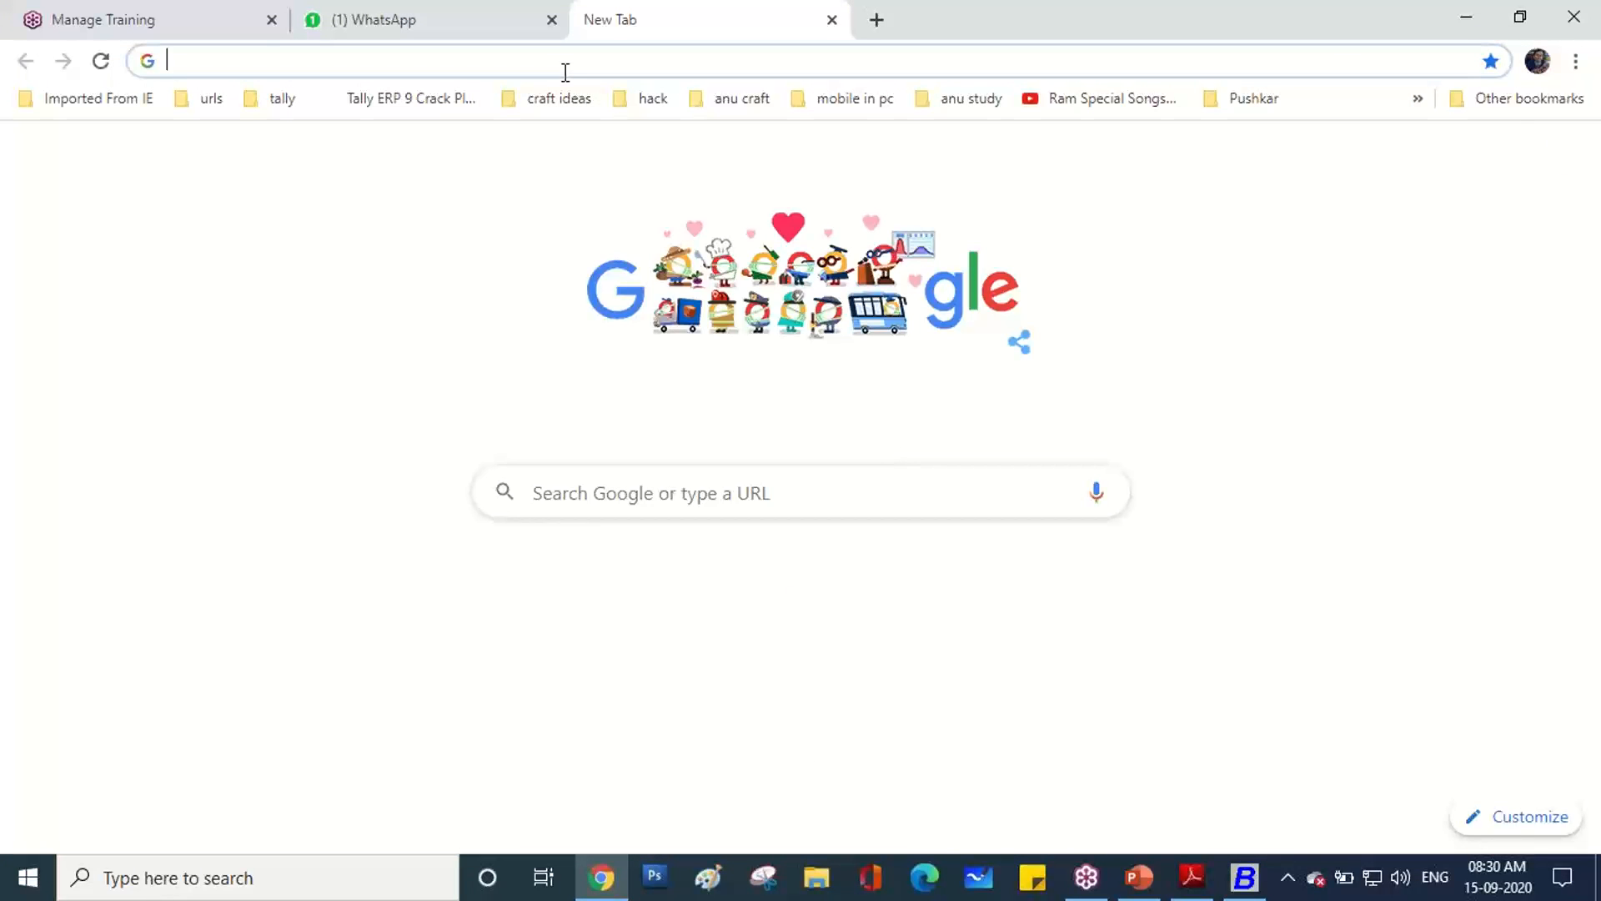
pyautogui.write('GST')
pyautogui.press('Return')
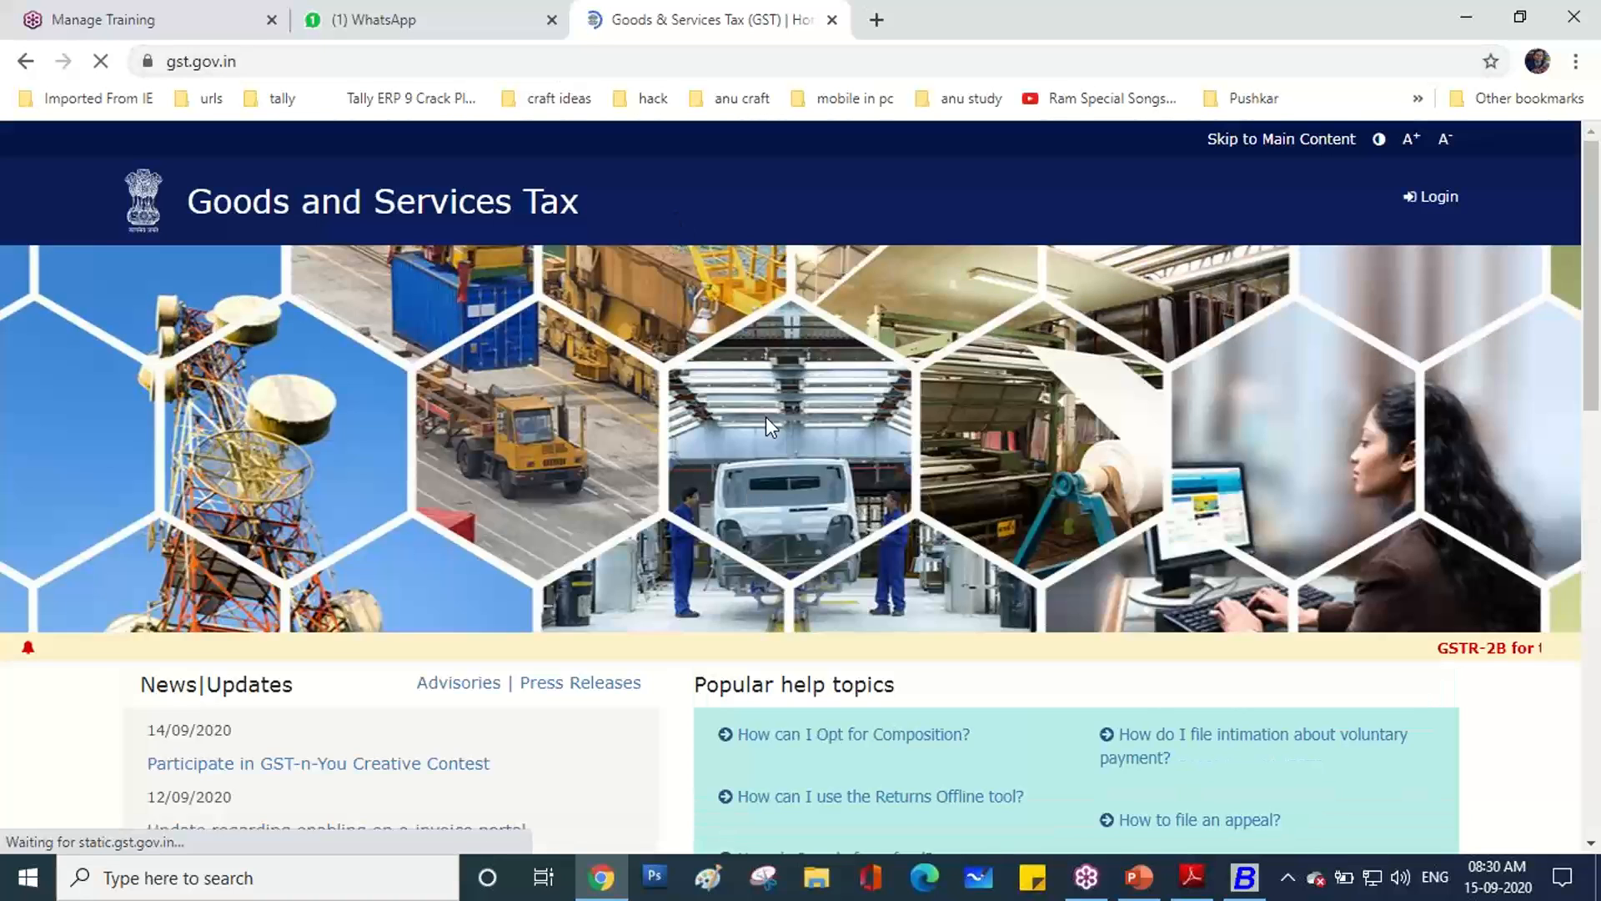
pyautogui.scroll(-2, 766, 407)
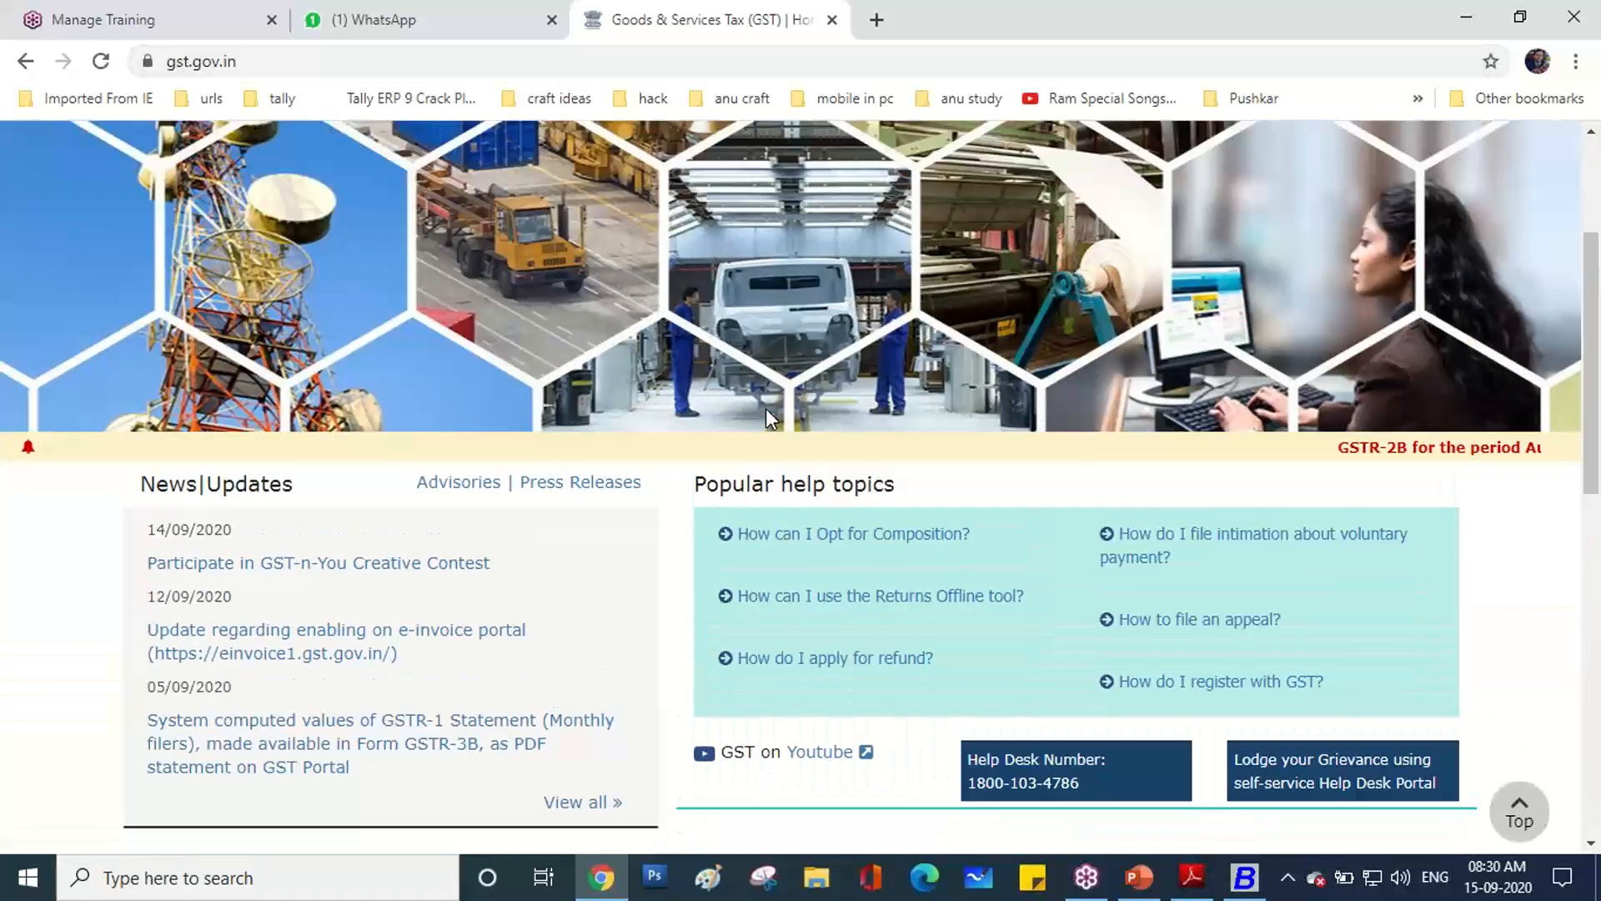
pyautogui.scroll(3, 766, 408)
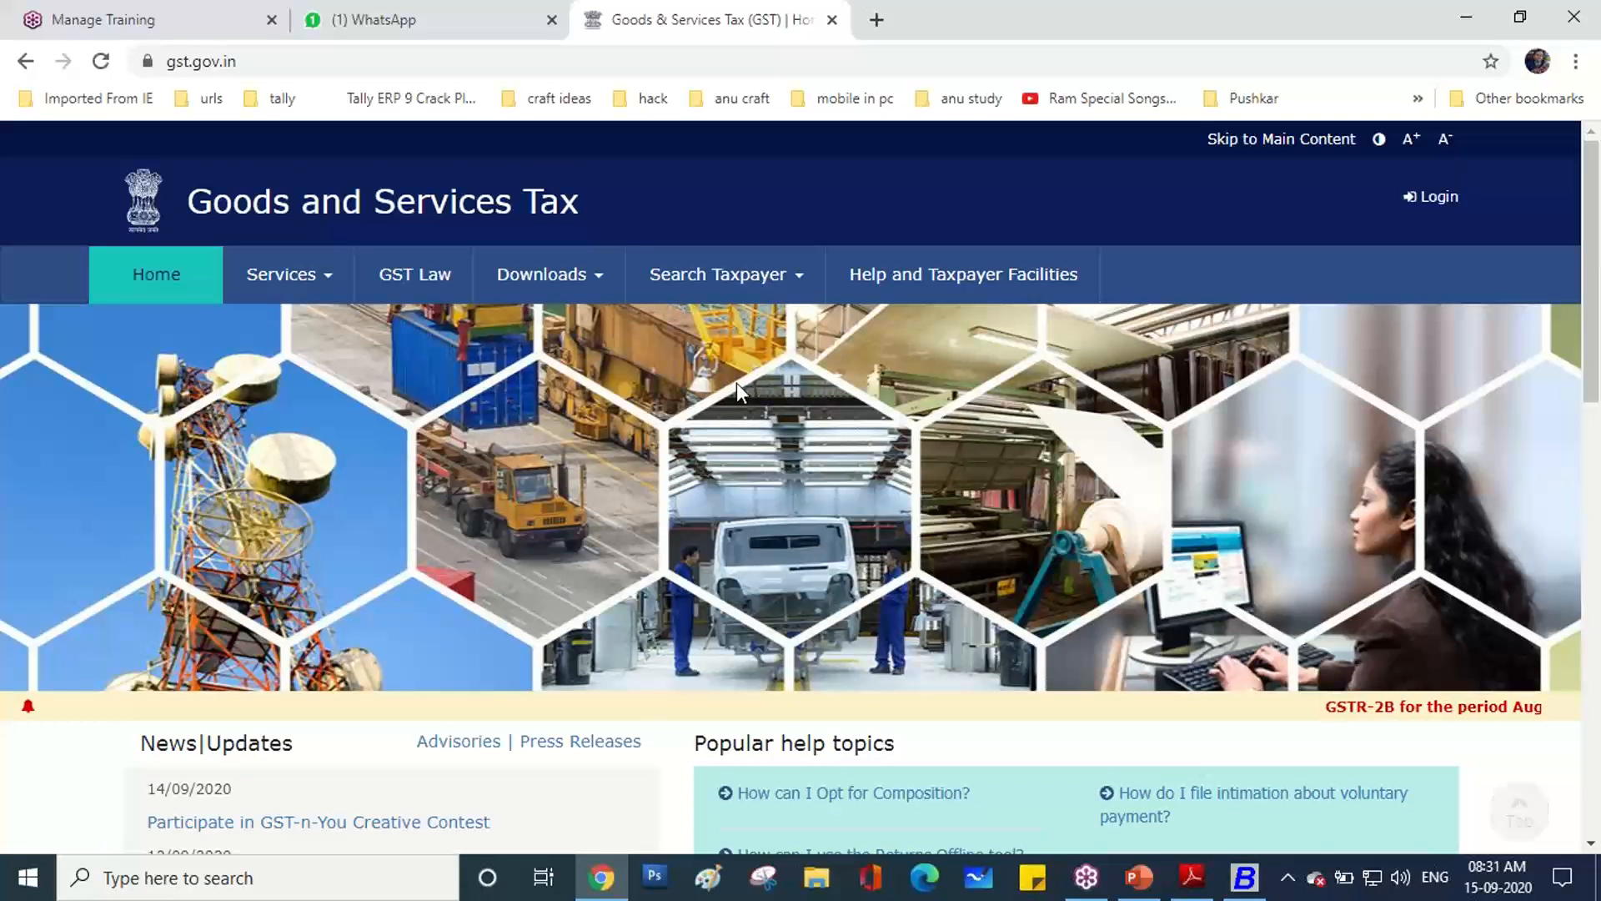
# Point out the Search Taxpayer options, then open Search by PAN and focus the PAN field.
pyautogui.click(801, 287)
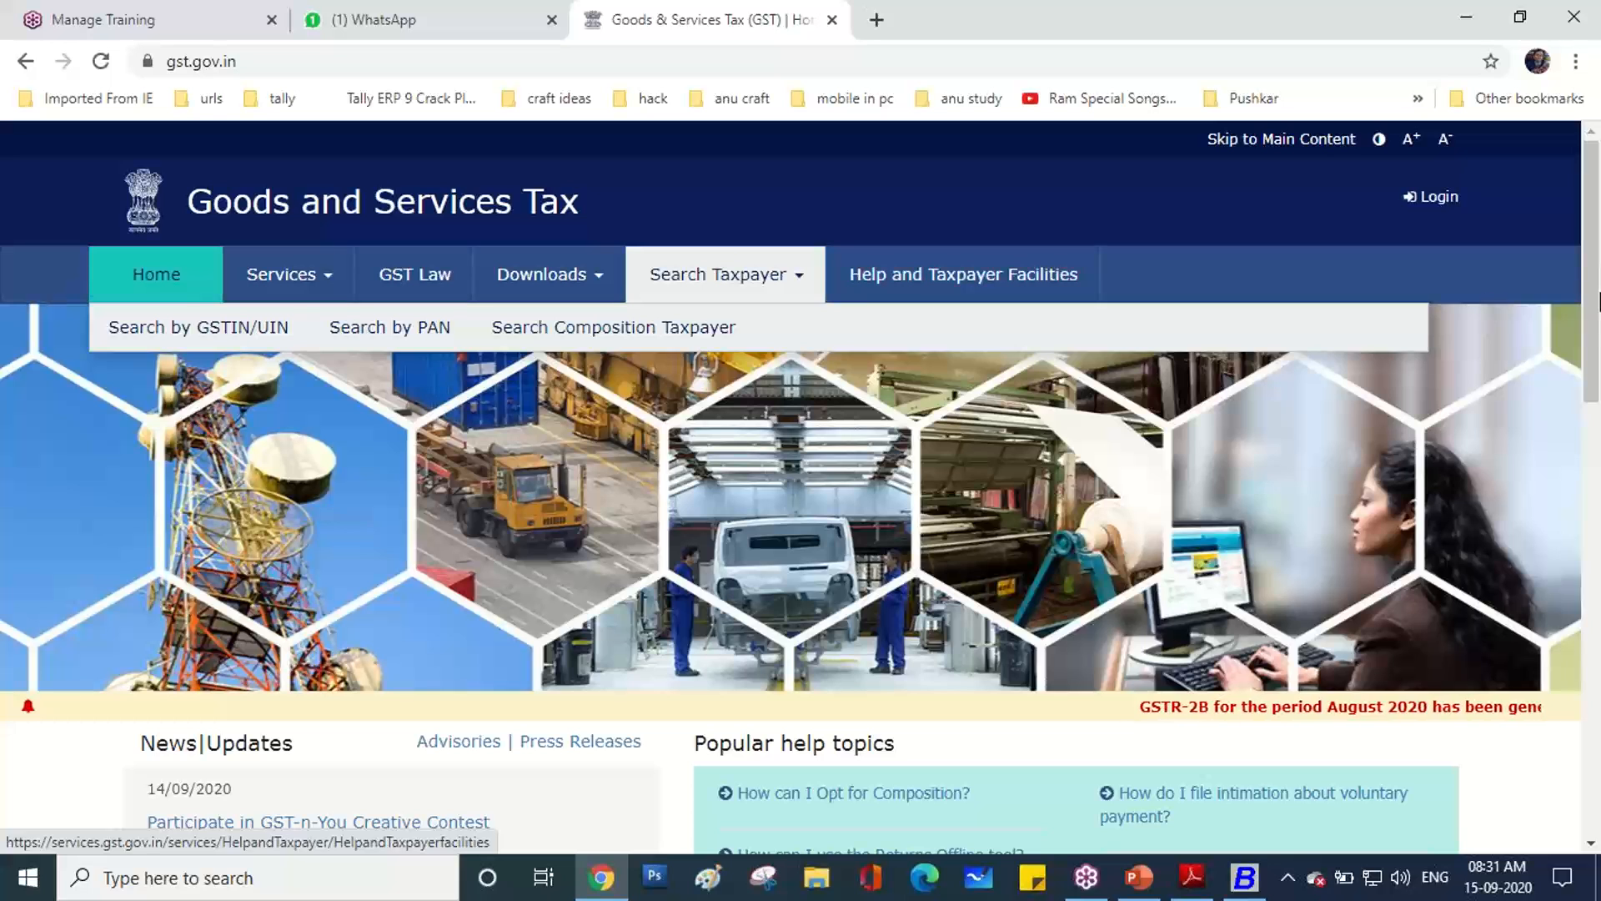
pyautogui.moveTo(802, 247)
pyautogui.mouseDown()
pyautogui.moveTo(717, 219)
pyautogui.moveTo(630, 265)
pyautogui.moveTo(780, 313)
pyautogui.moveTo(803, 249)
pyautogui.mouseUp()
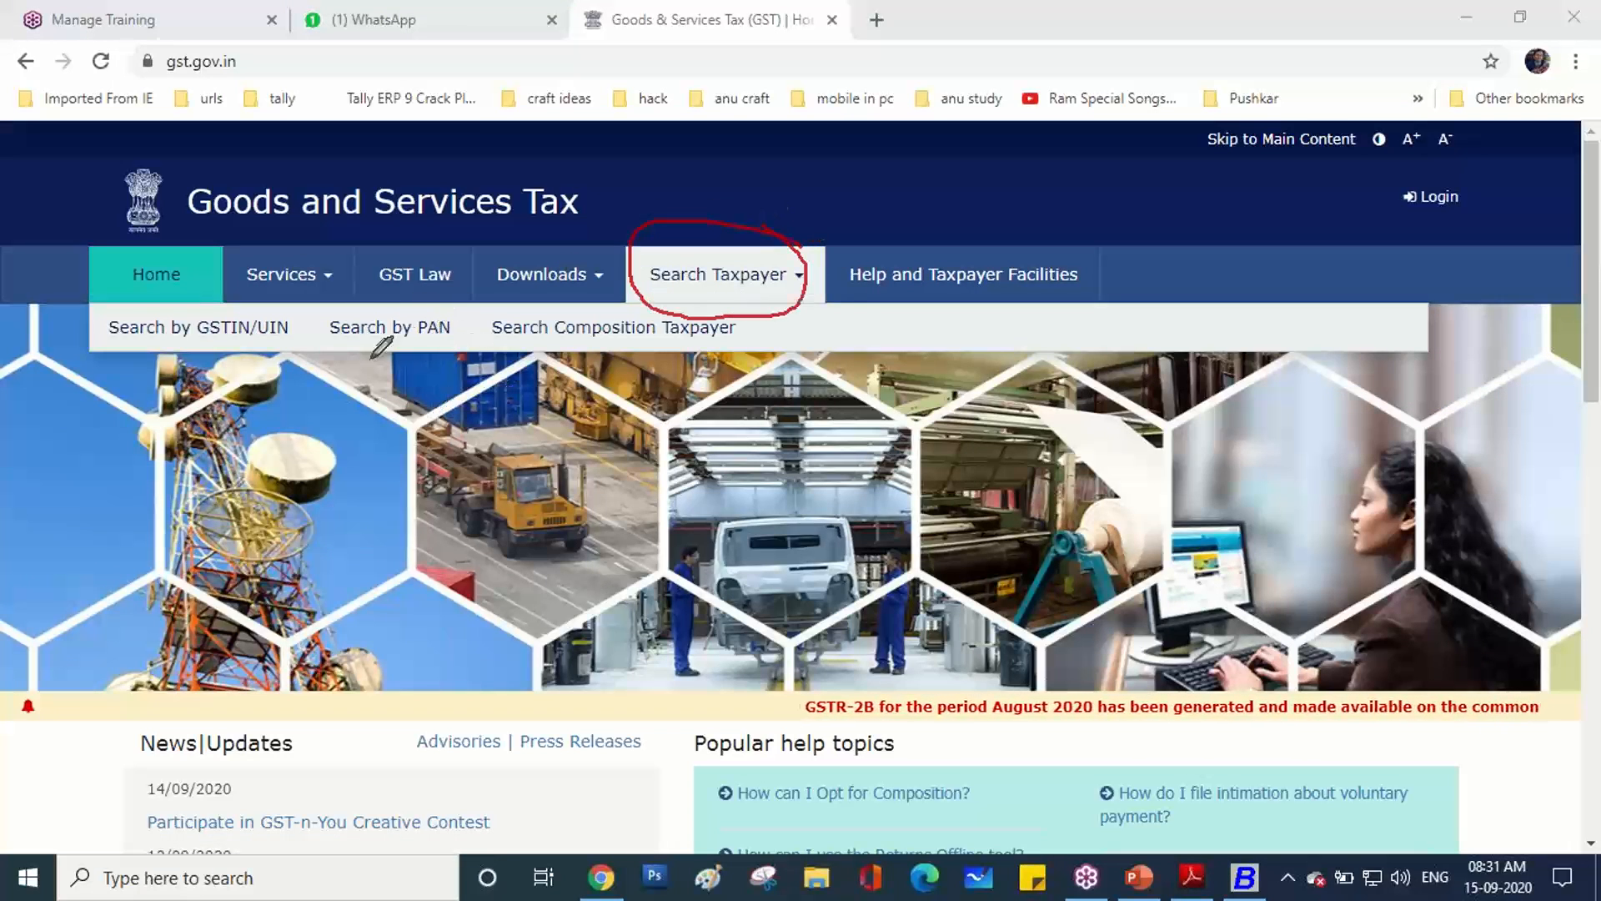
pyautogui.moveTo(114, 349)
pyautogui.mouseDown()
pyautogui.moveTo(83, 323)
pyautogui.moveTo(200, 299)
pyautogui.moveTo(309, 323)
pyautogui.moveTo(200, 341)
pyautogui.mouseUp()
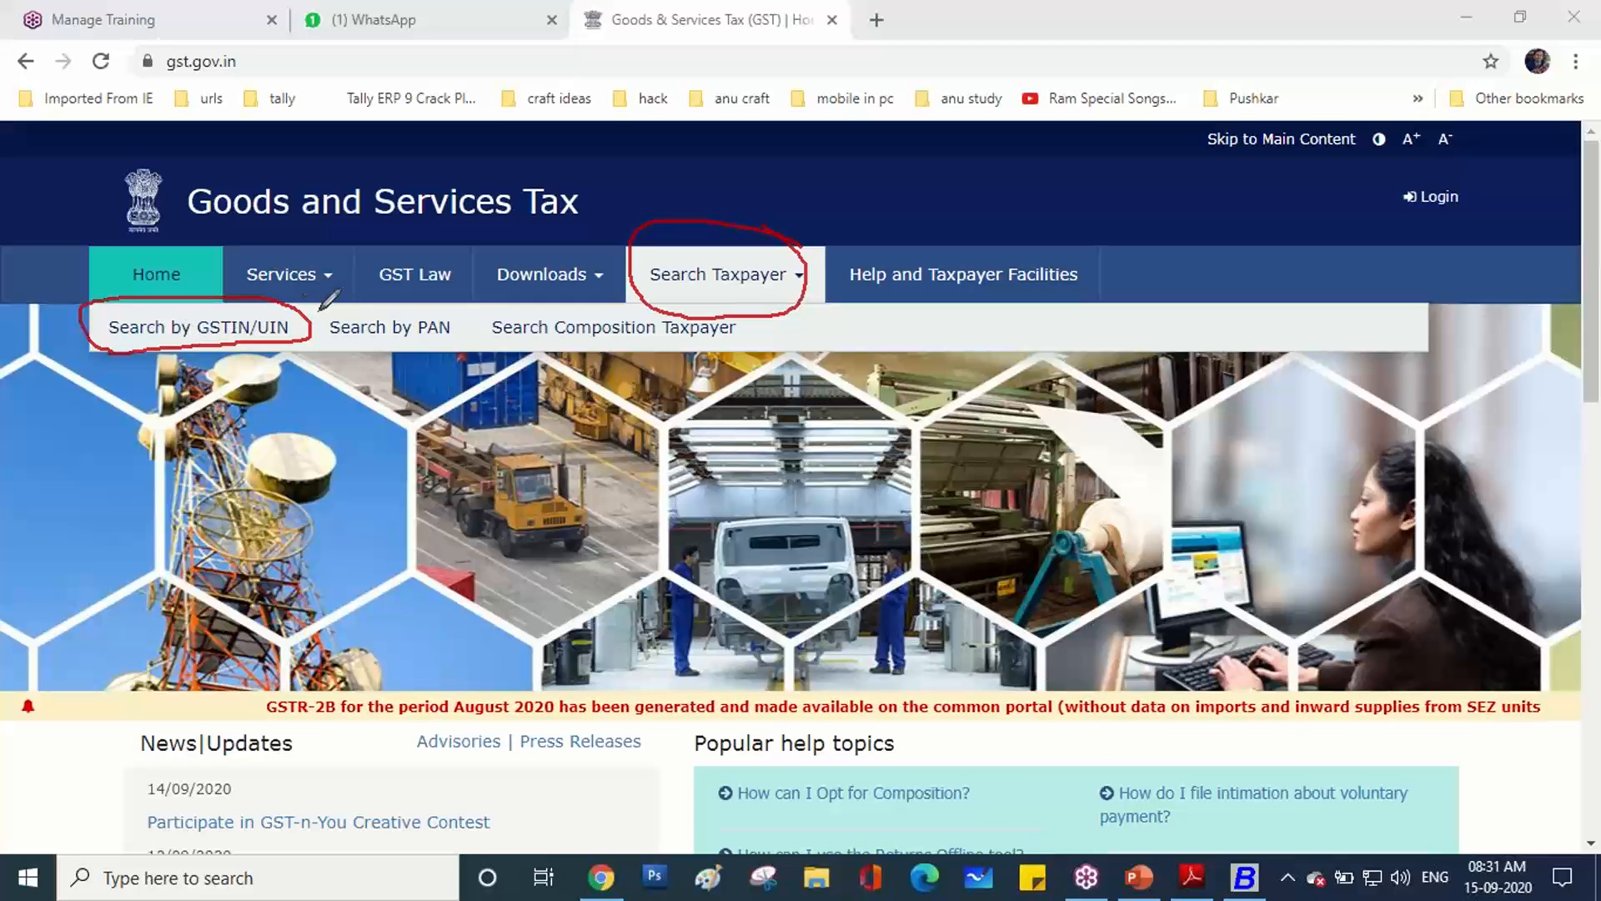
pyautogui.moveTo(337, 347)
pyautogui.mouseDown()
pyautogui.moveTo(317, 327)
pyautogui.moveTo(430, 302)
pyautogui.moveTo(466, 330)
pyautogui.moveTo(350, 344)
pyautogui.mouseUp()
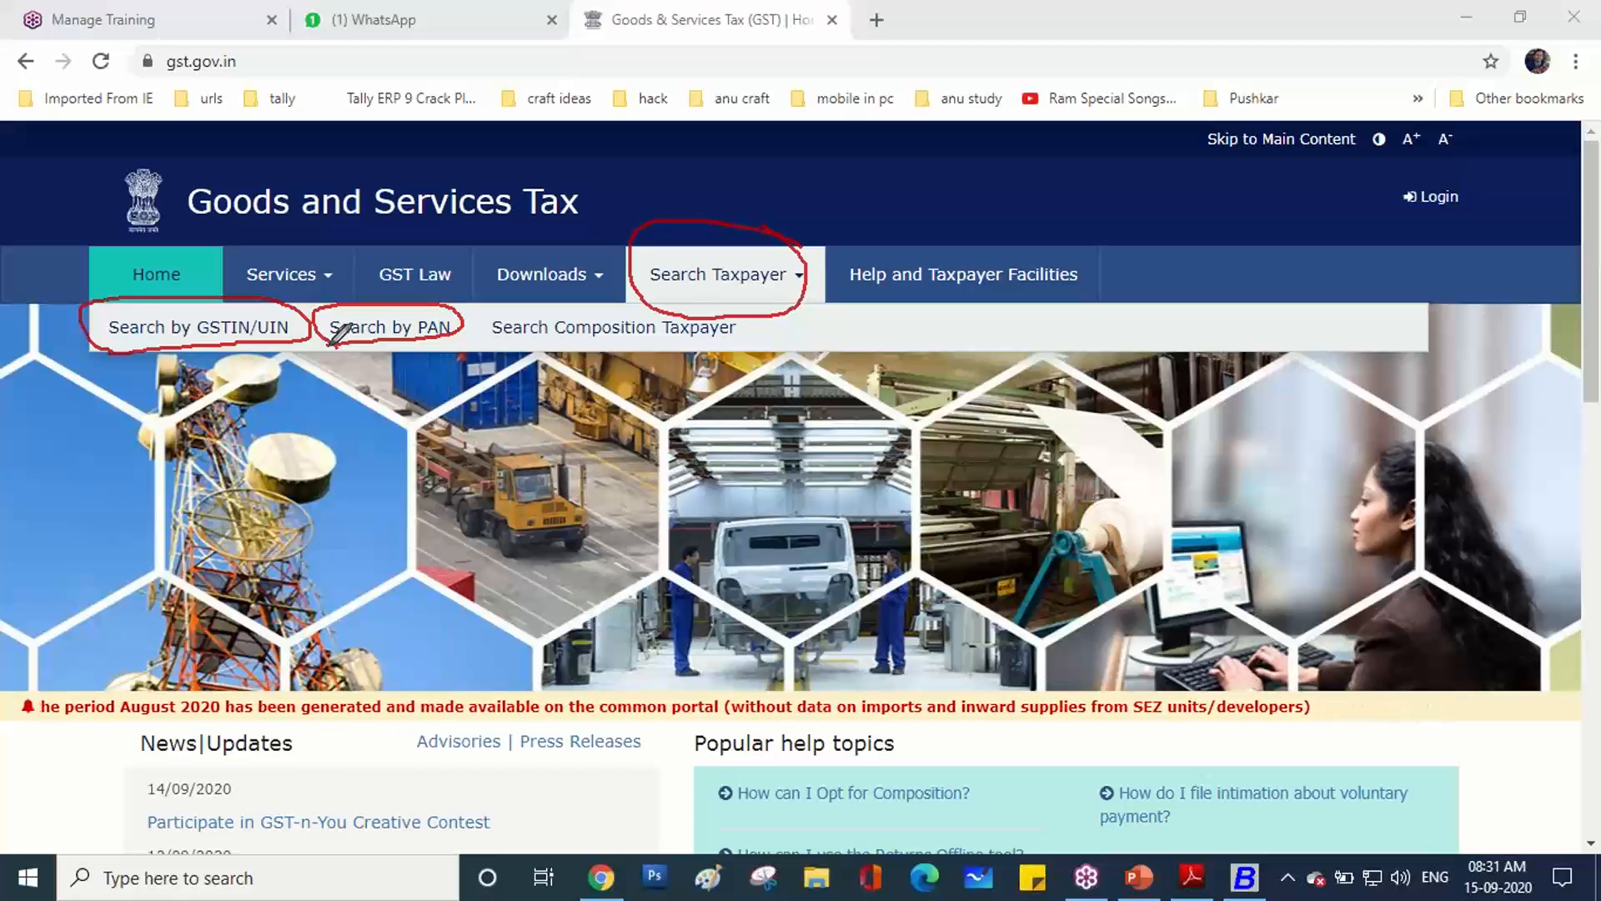
pyautogui.press('Escape')
pyautogui.click(407, 334)
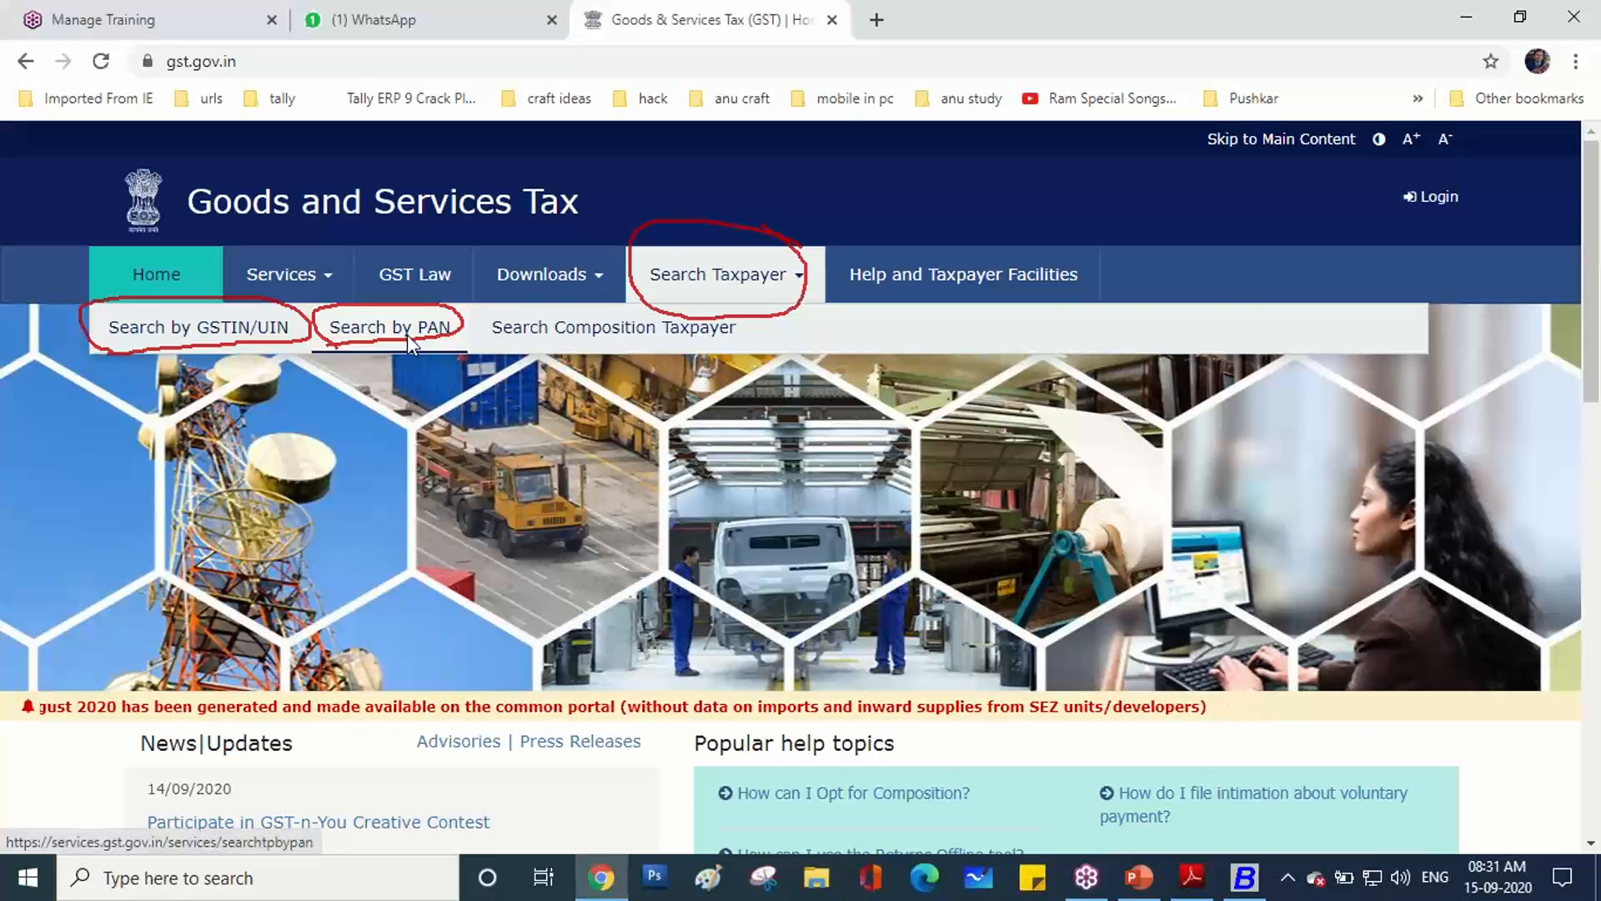
pyautogui.click(407, 333)
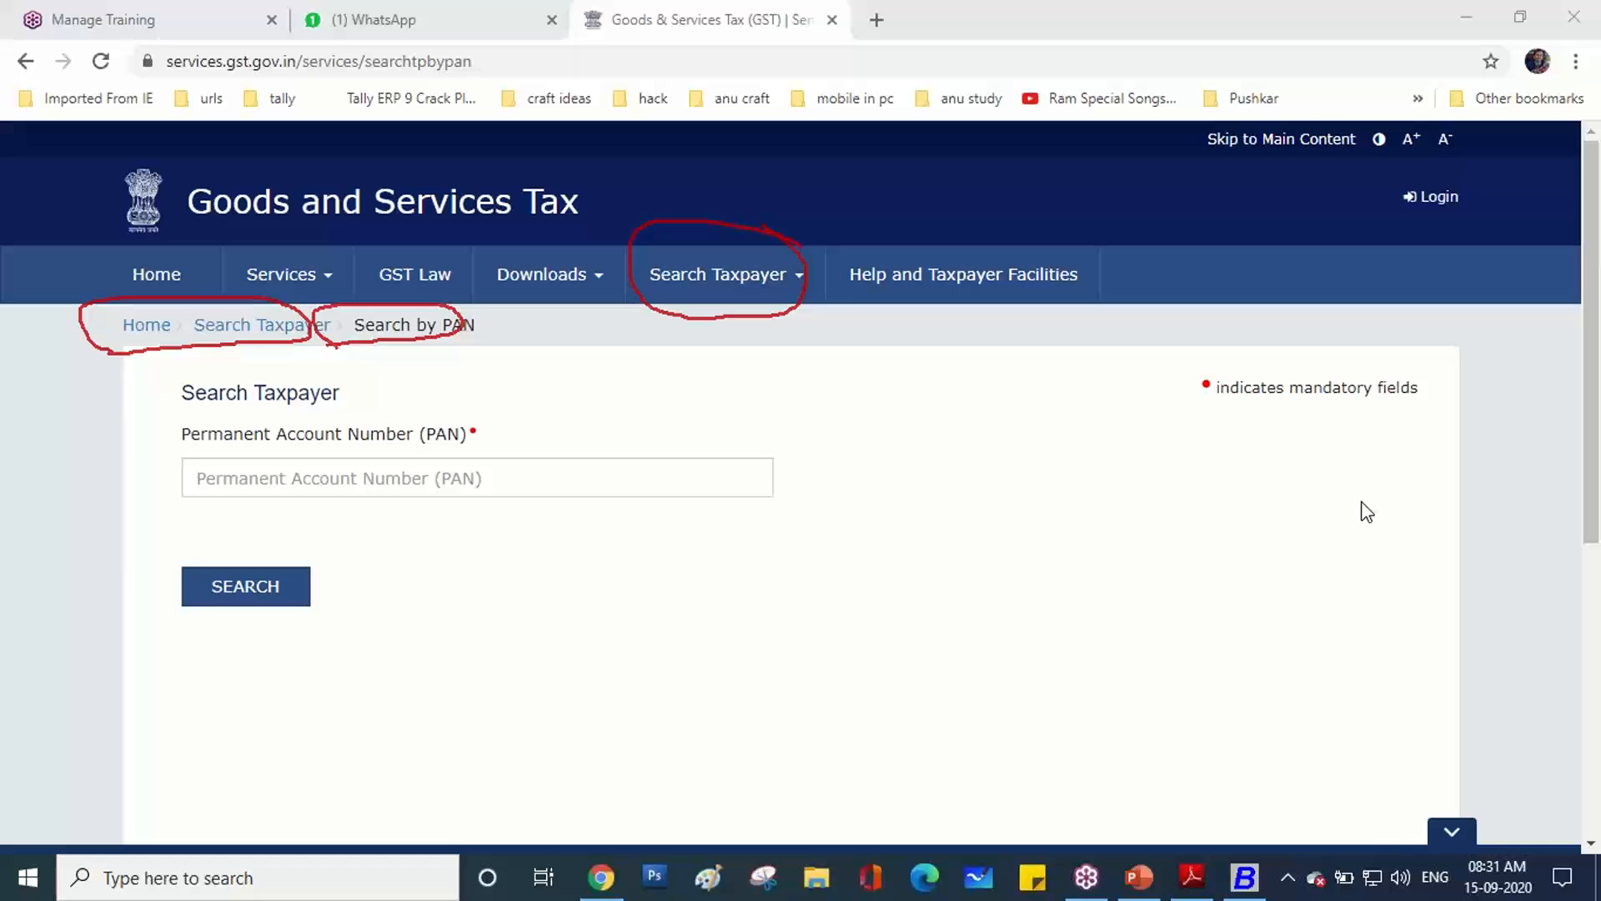
pyautogui.click(352, 483)
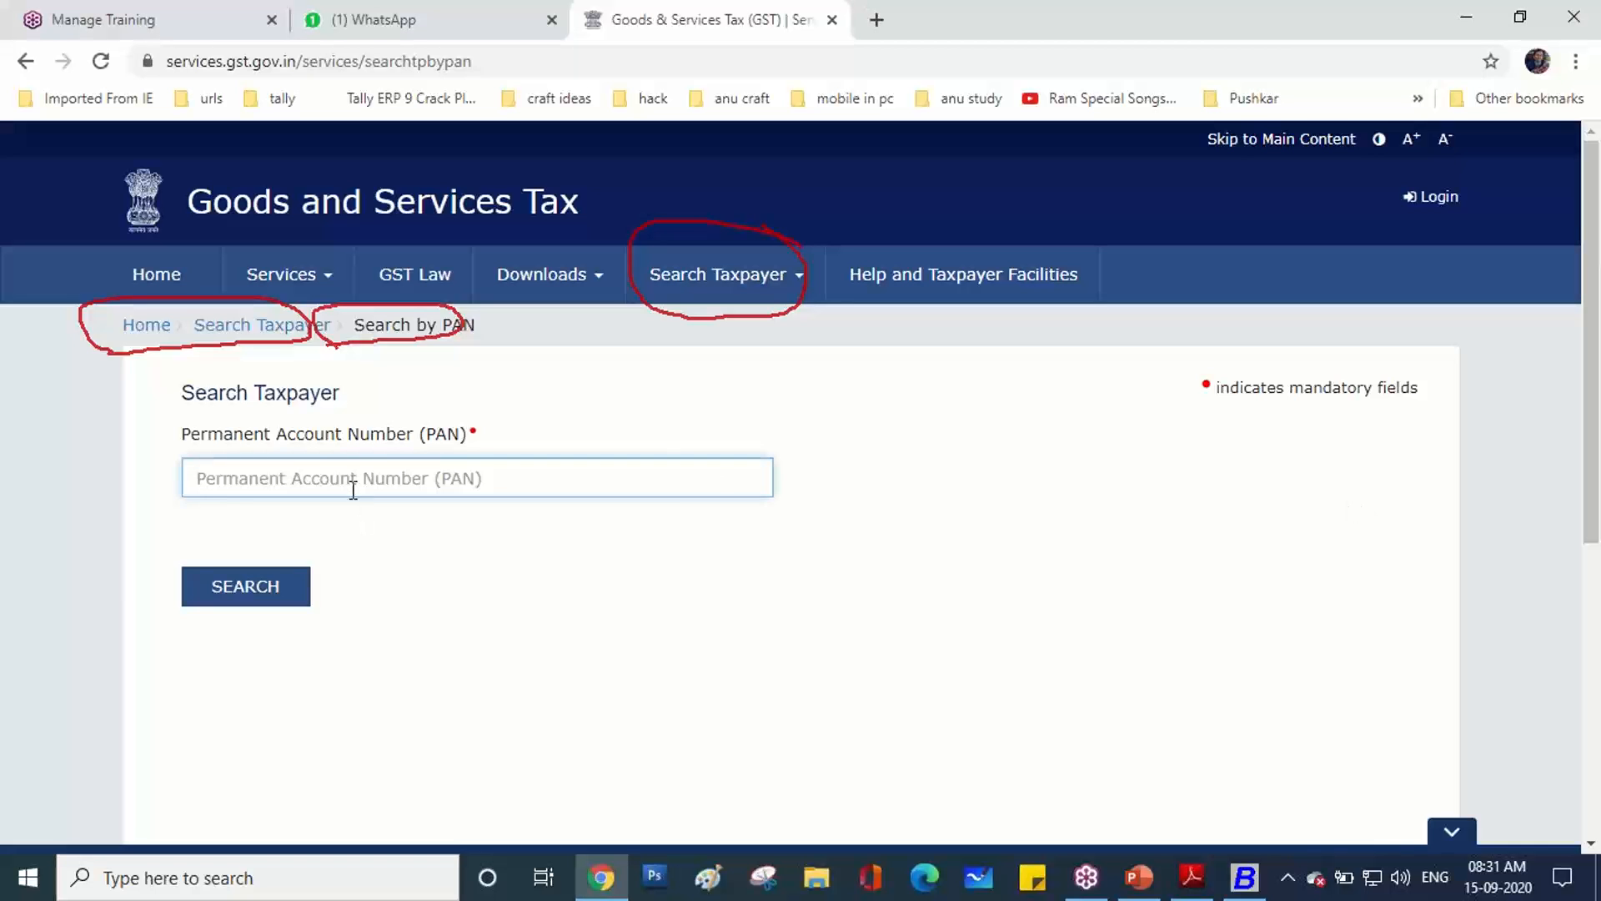
# Copy the PAN portion of the supplier's GSTIN from its Busy account master.
pyautogui.click(1244, 878)
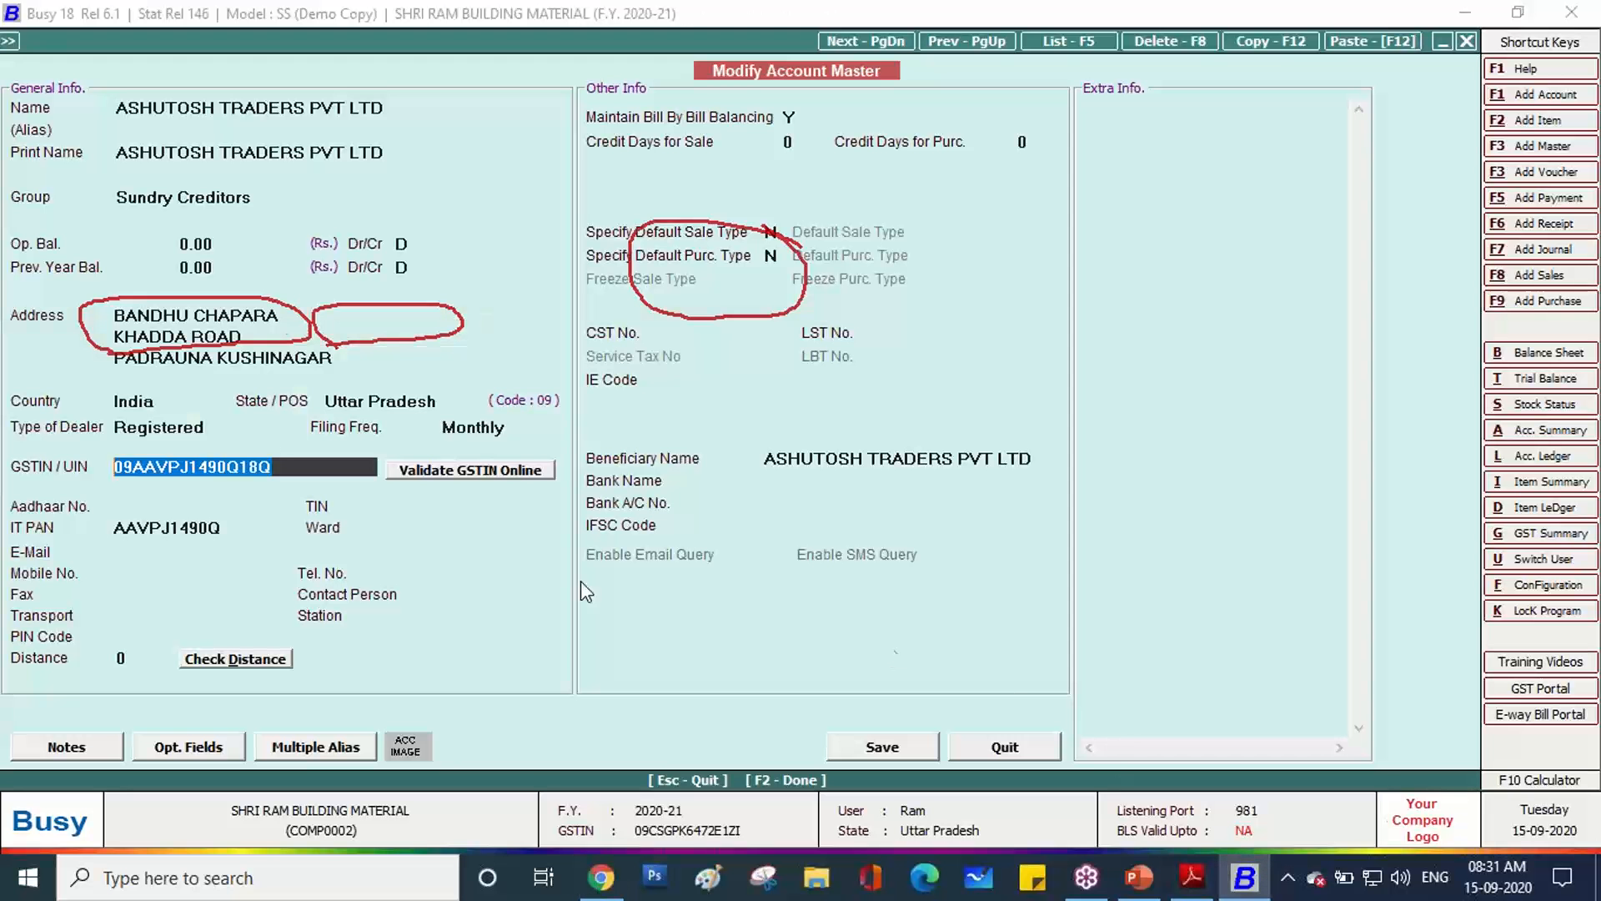
pyautogui.click(162, 466)
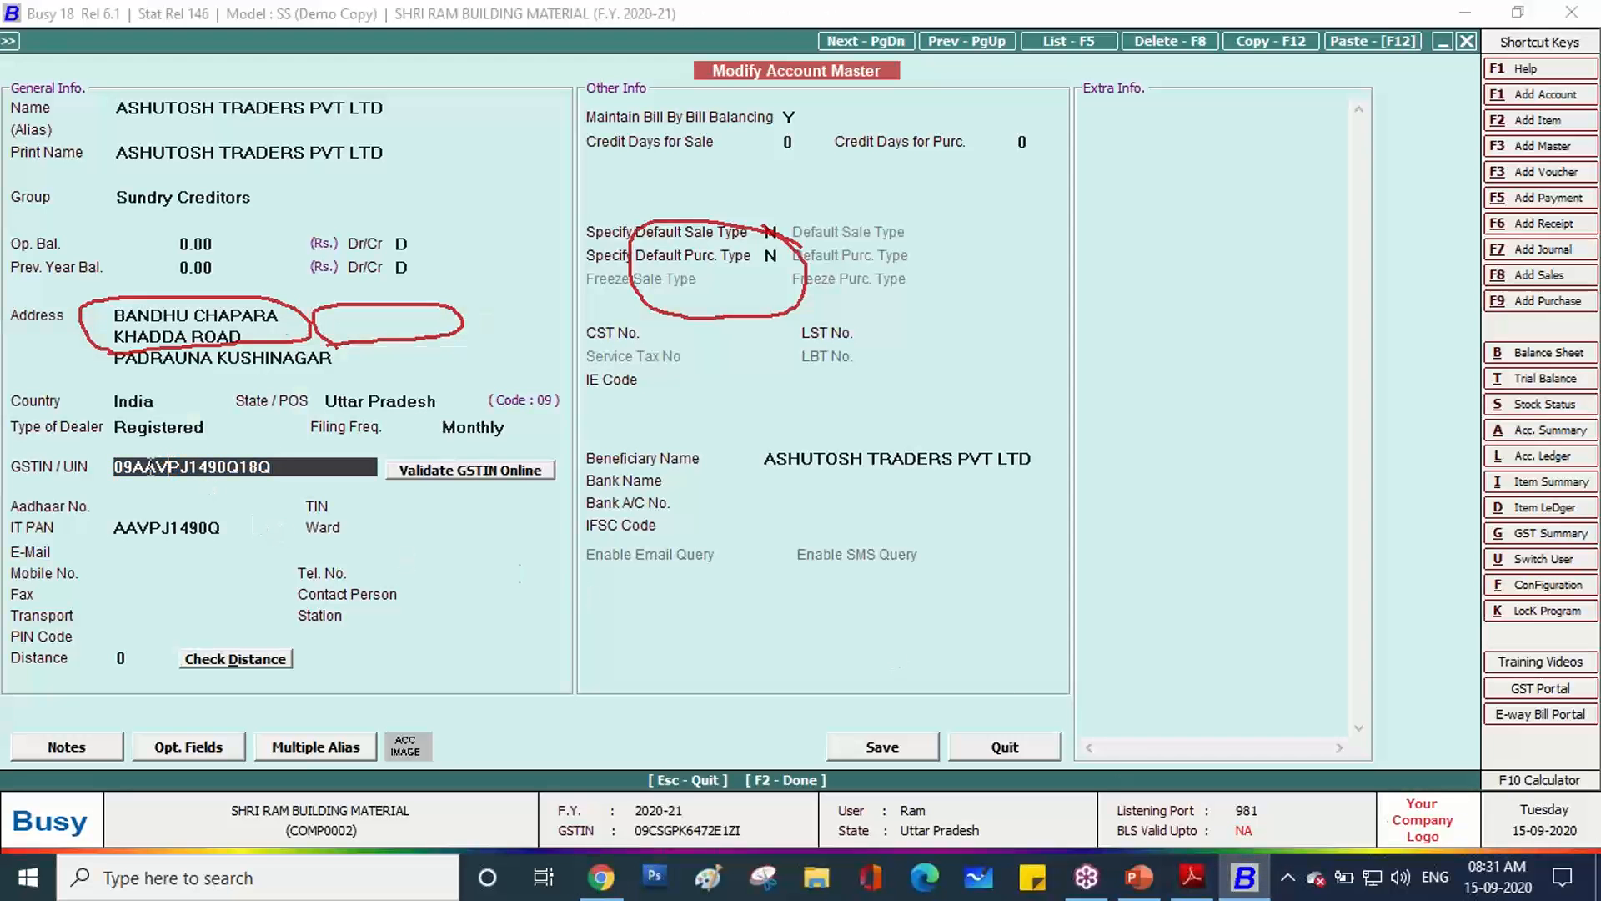
pyautogui.moveTo(133, 465); pyautogui.dragTo(221, 469)
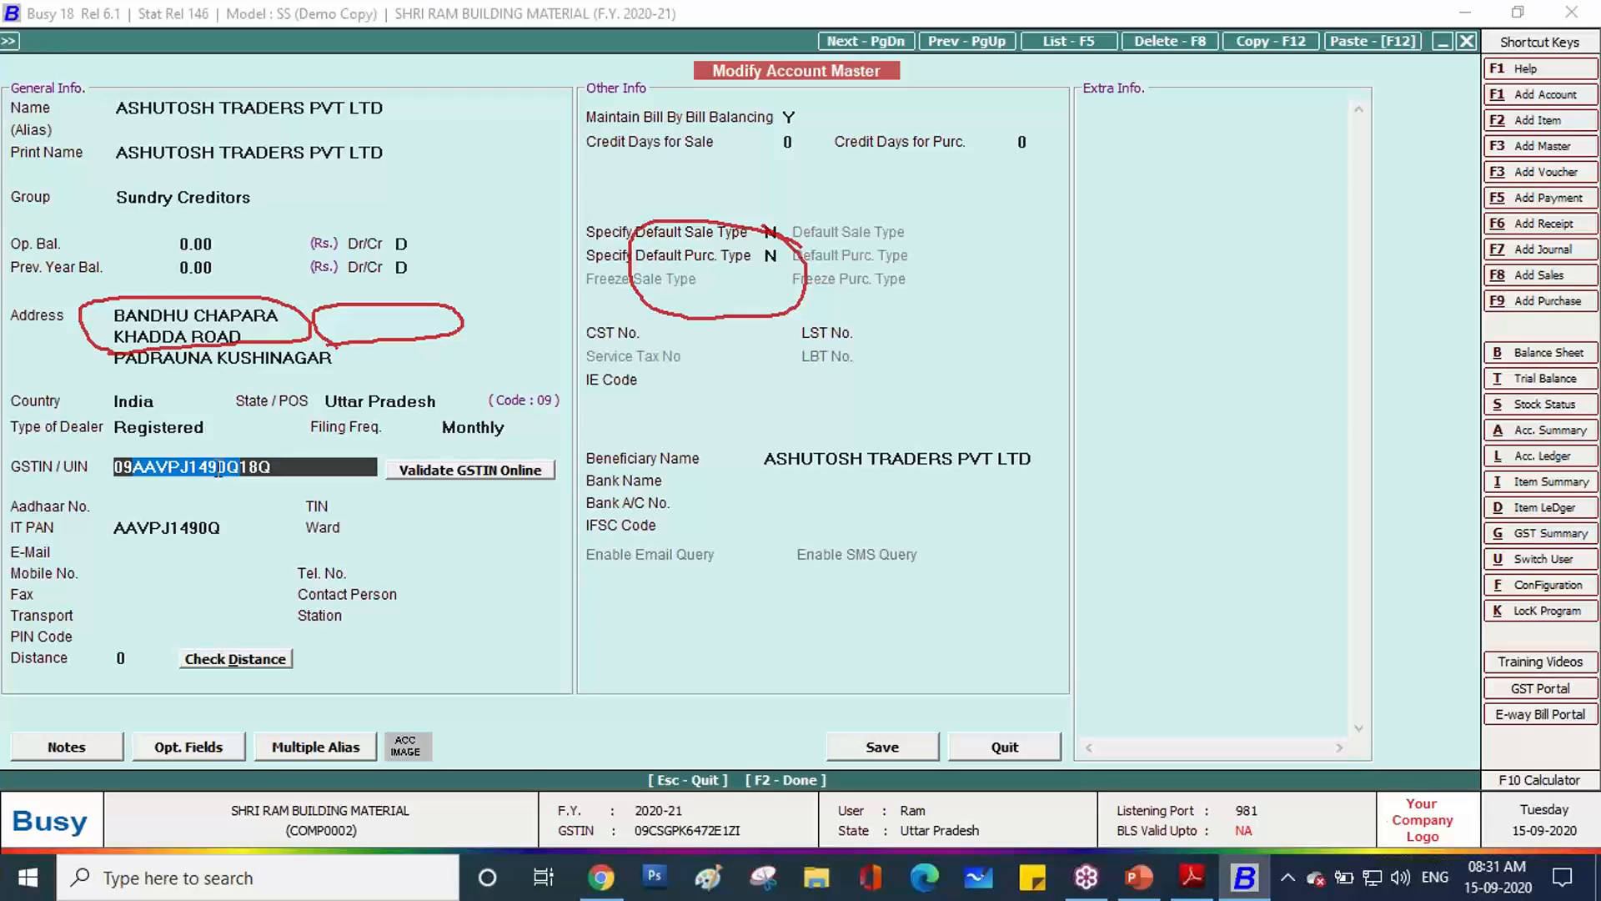
pyautogui.rightClick(221, 467)
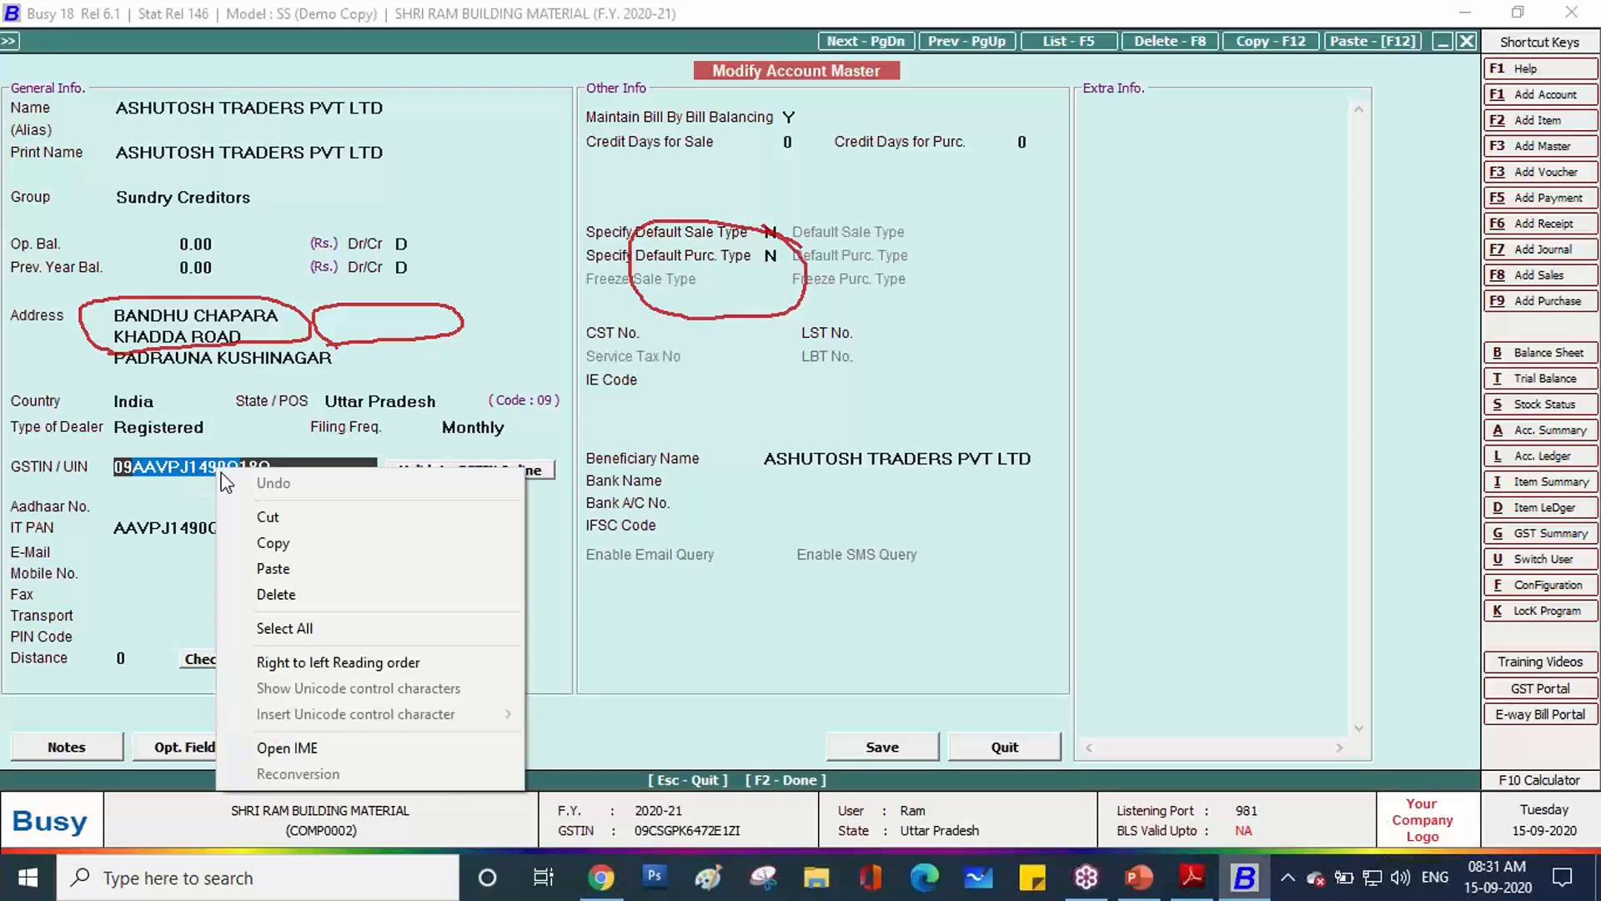
pyautogui.click(253, 543)
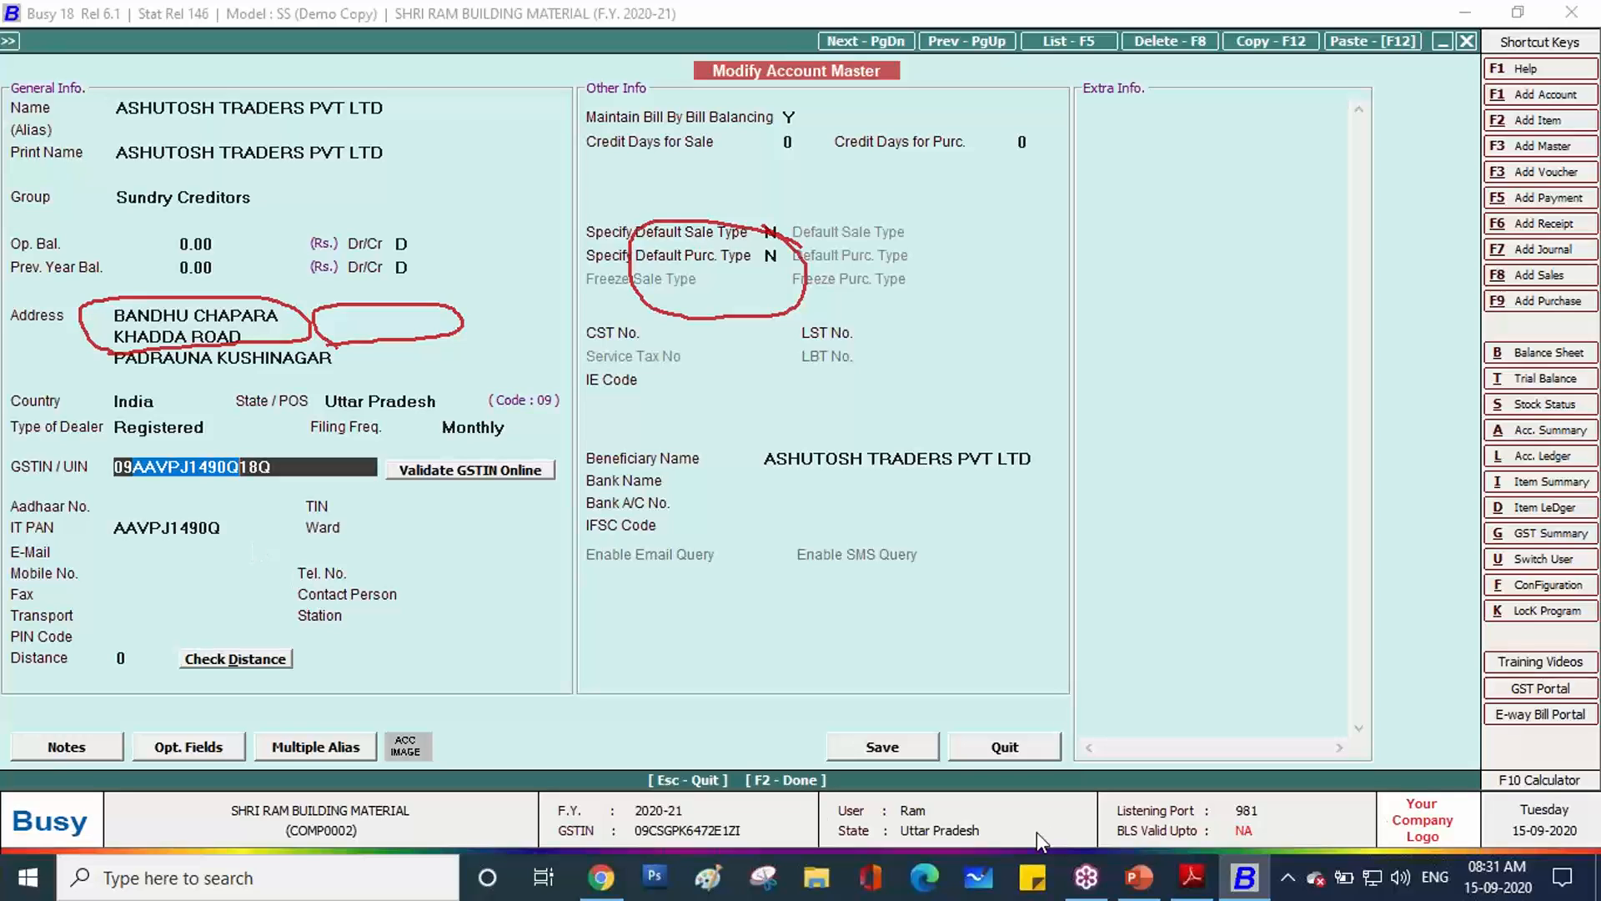
# Search the portal by the pasted PAN with the captcha, then return to Busy.
pyautogui.click(622, 876)
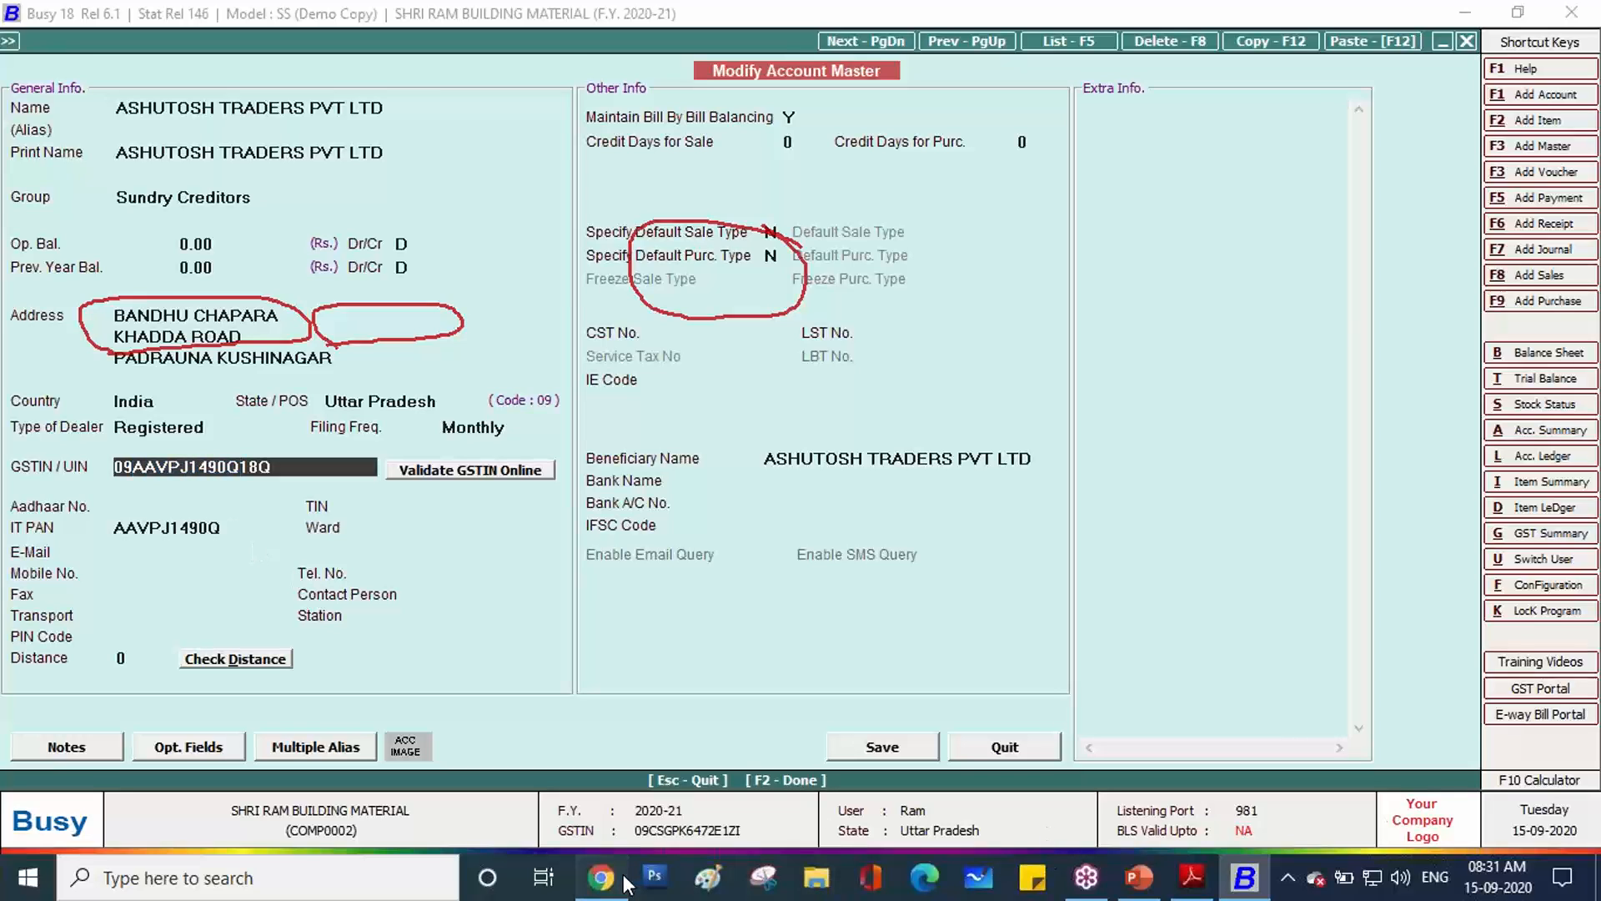
pyautogui.hotkey('ctrl', 'v')
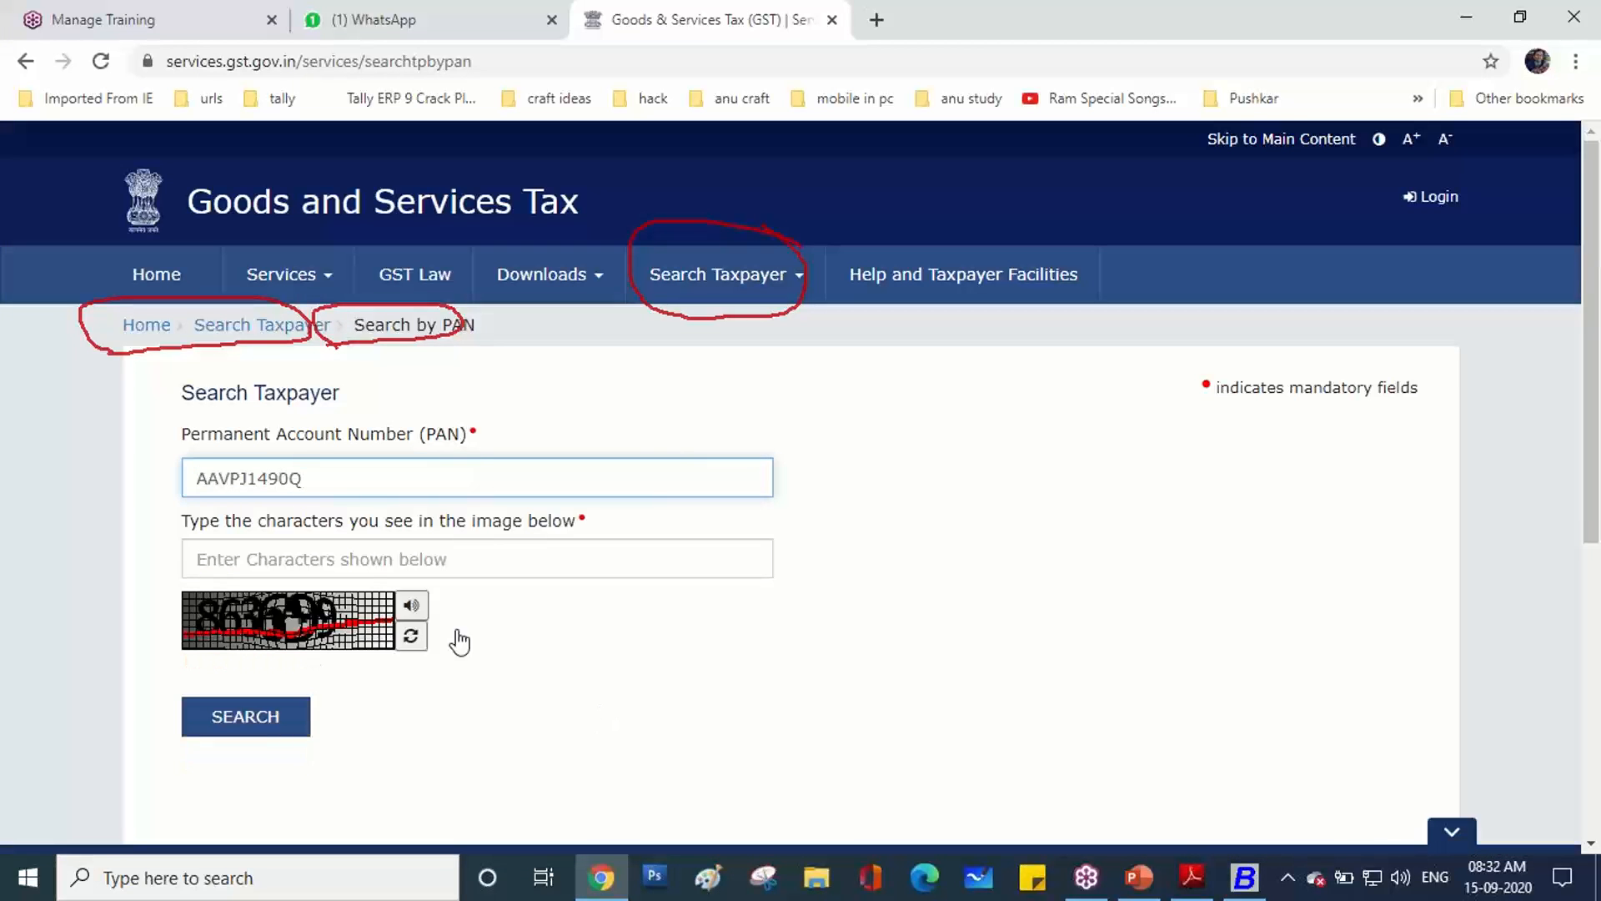
pyautogui.click(363, 564)
pyautogui.write('8')
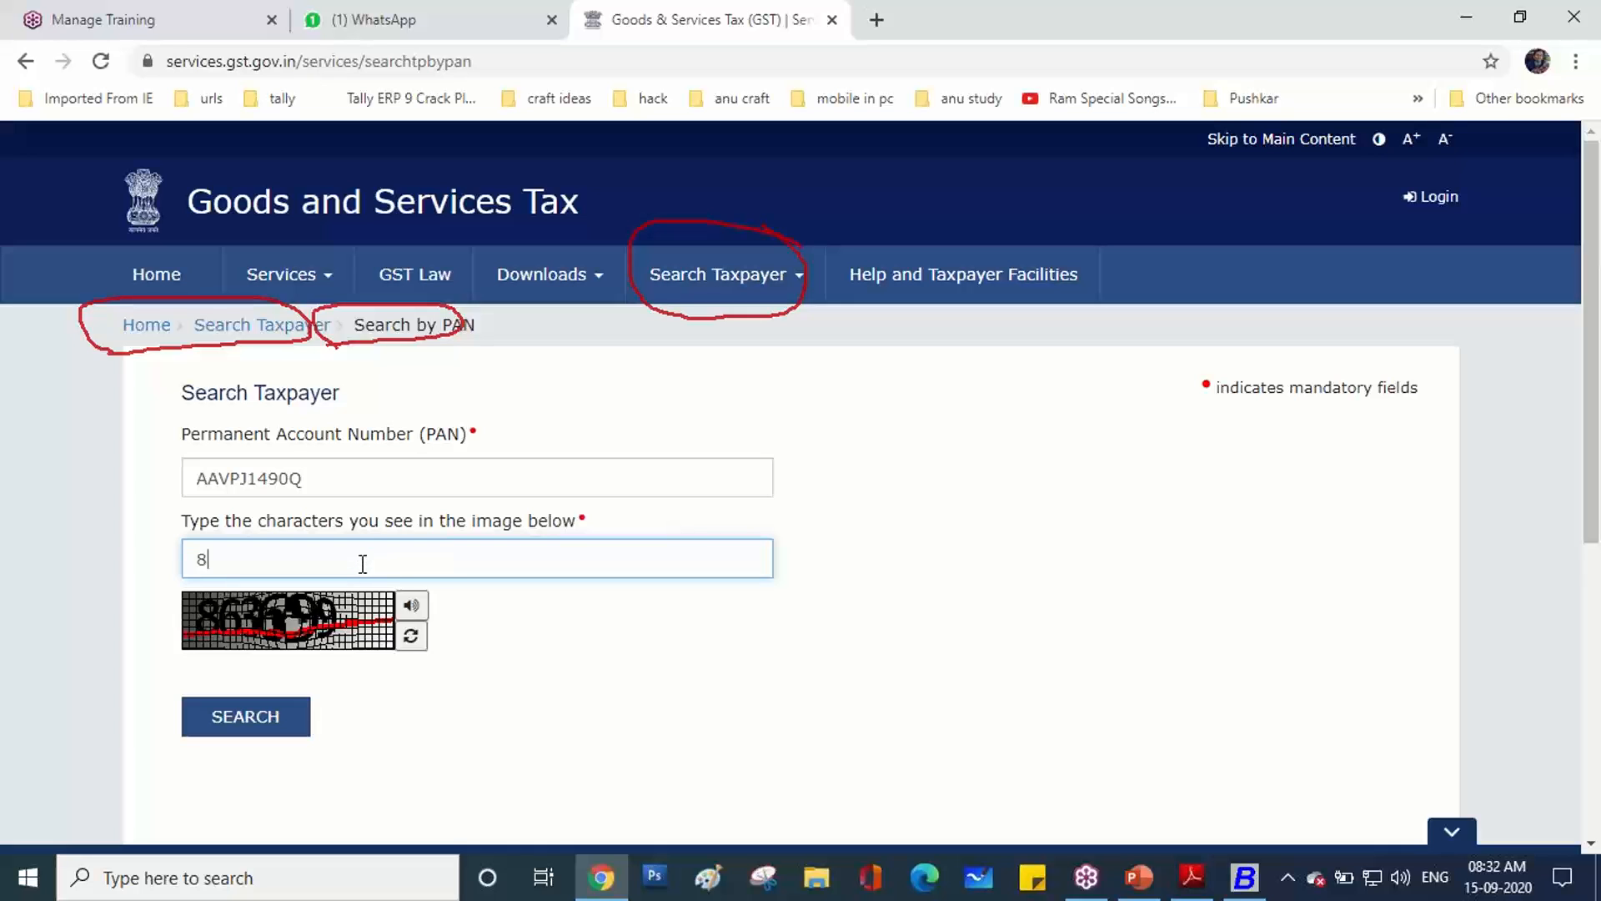
pyautogui.write('63699')
pyautogui.click(272, 719)
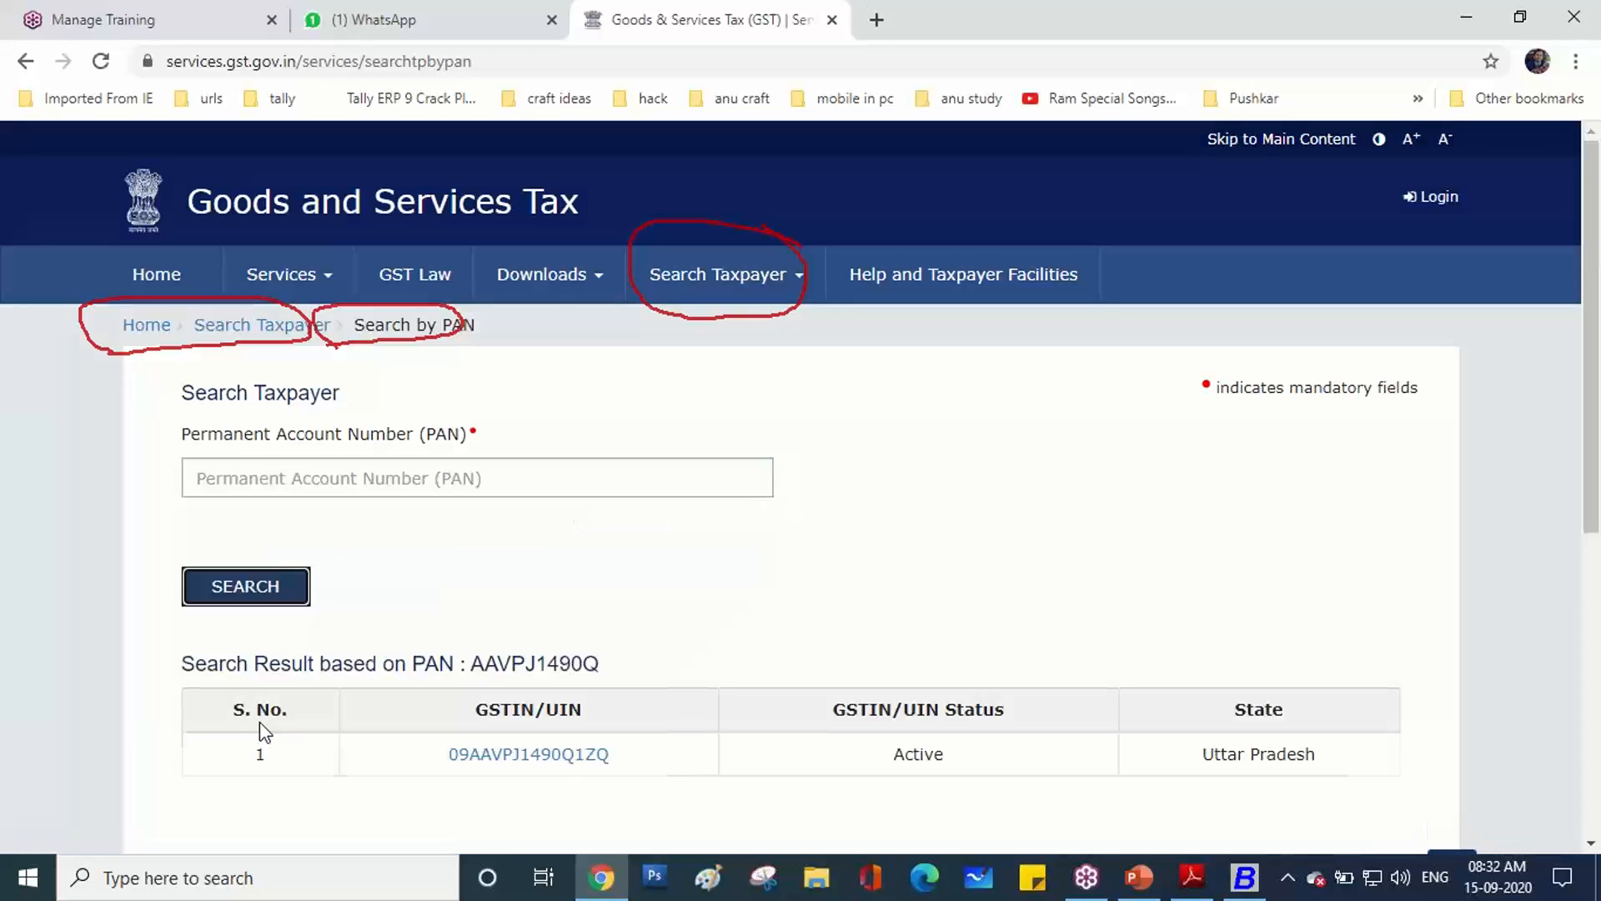
pyautogui.scroll(-5, 397, 605)
pyautogui.scroll(3, 397, 605)
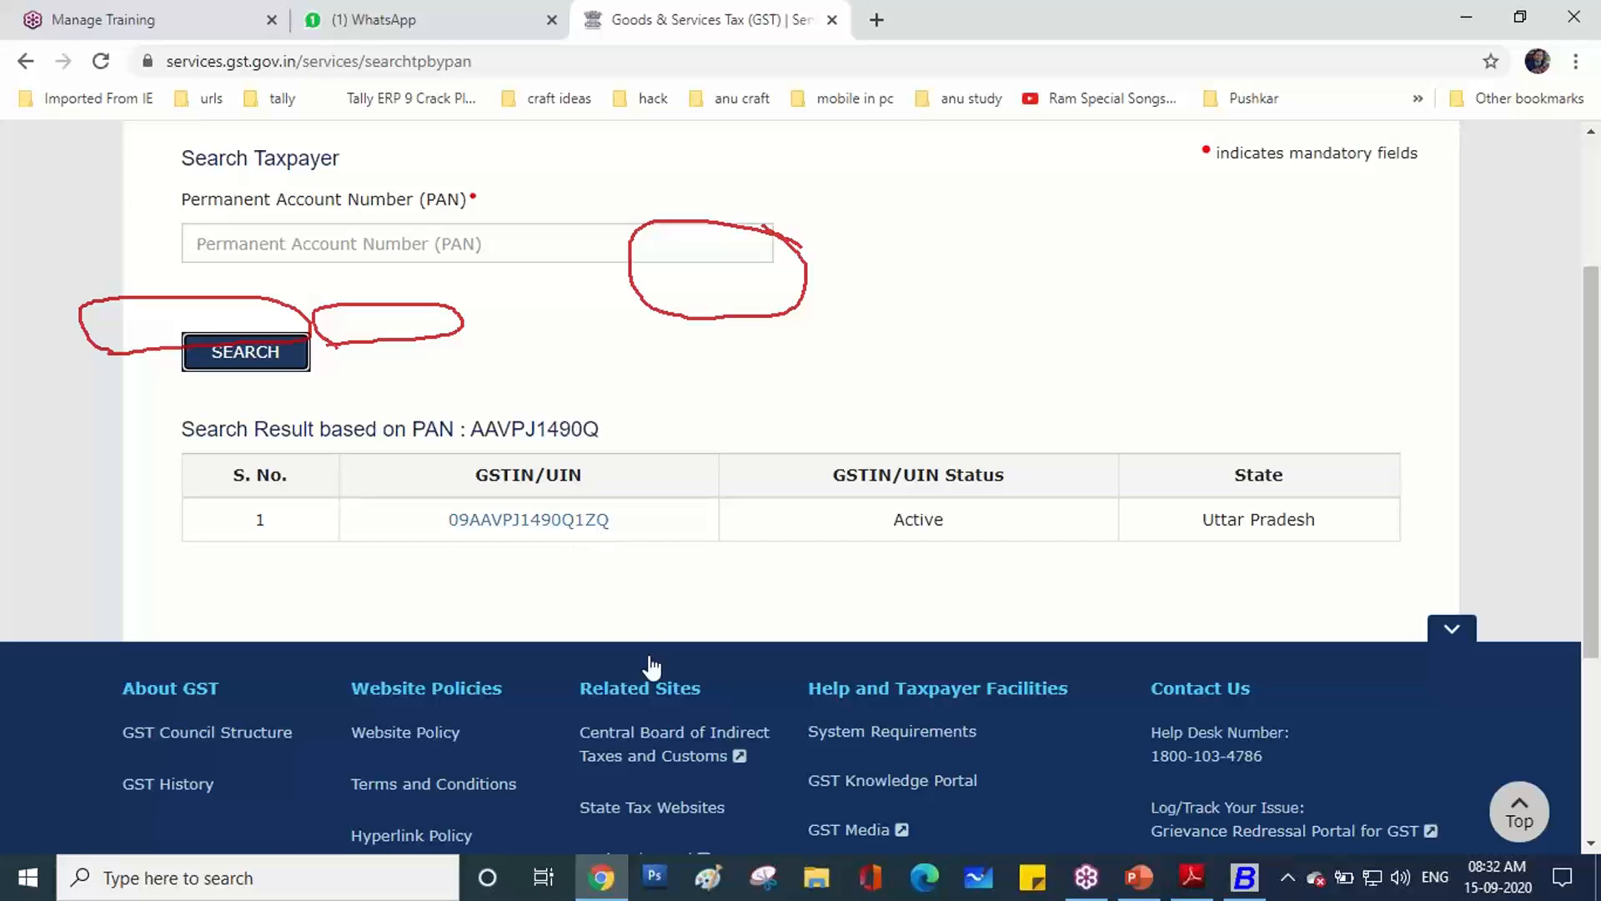
pyautogui.click(1241, 888)
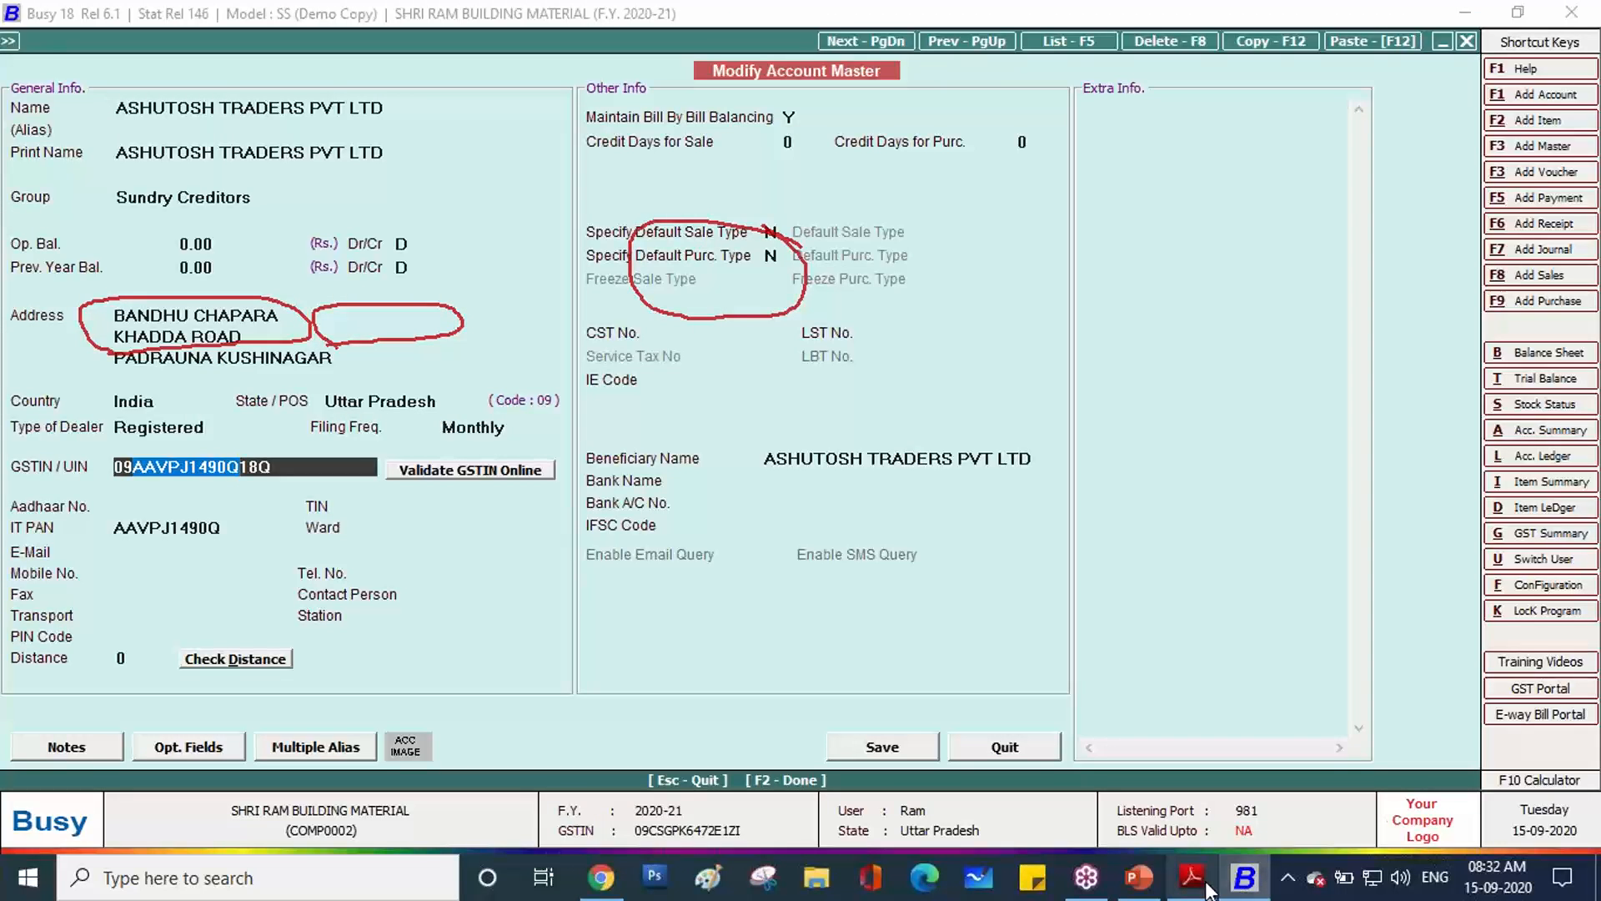
# Open the details search for the found GSTIN and submit it with the captcha.
pyautogui.moveTo(621, 874)
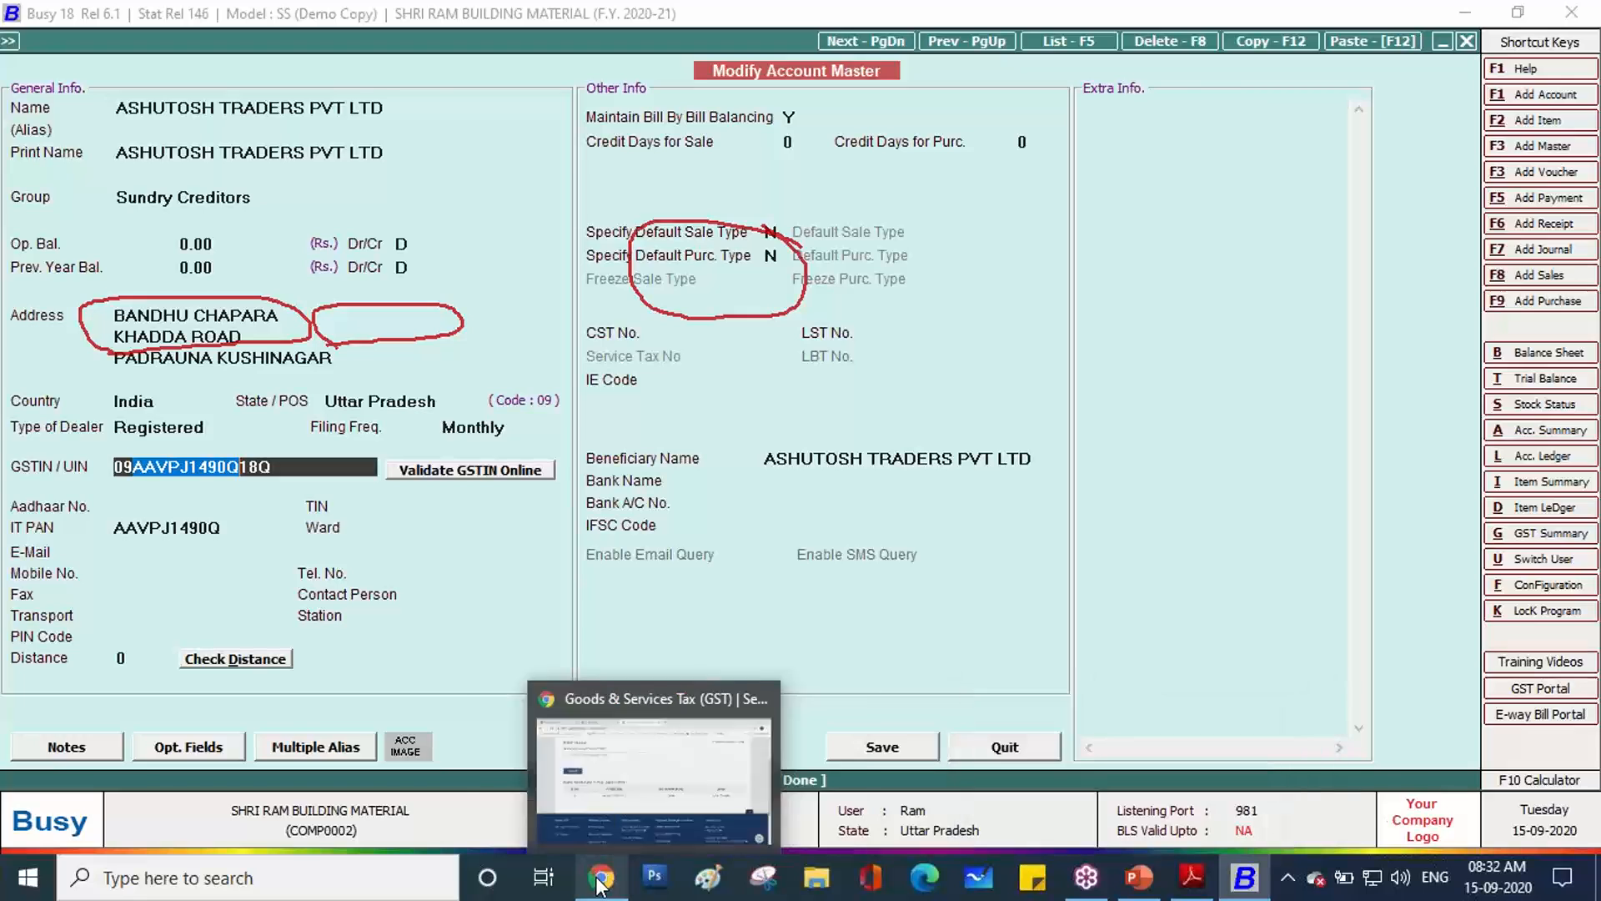
pyautogui.click(604, 725)
pyautogui.click(543, 523)
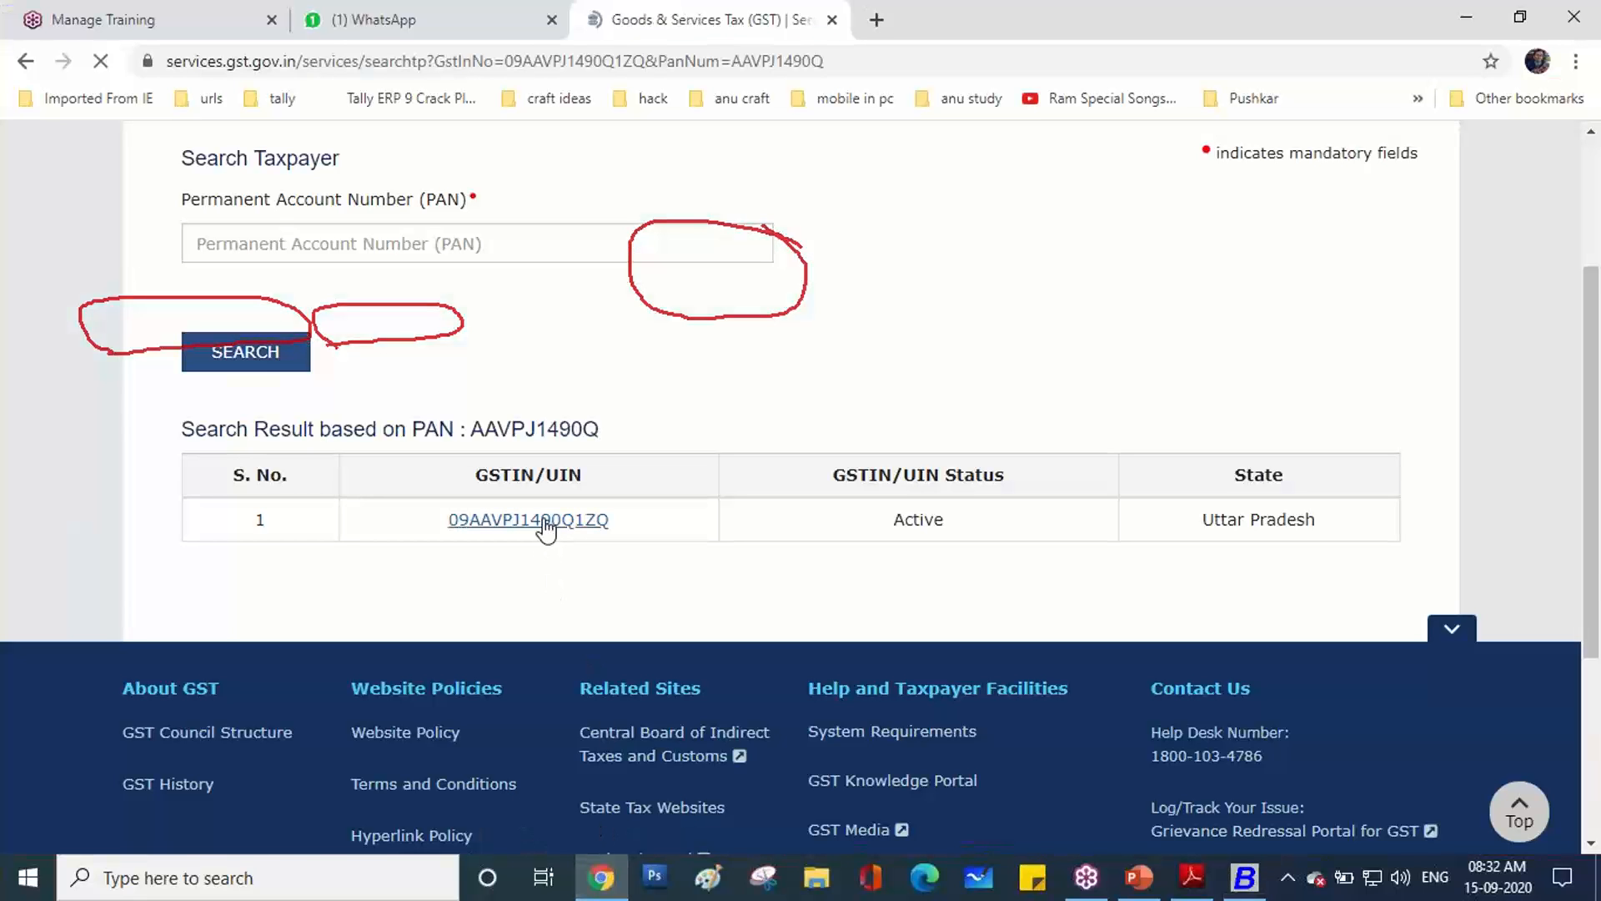
pyautogui.scroll(-5, 534, 581)
pyautogui.scroll(5, 534, 581)
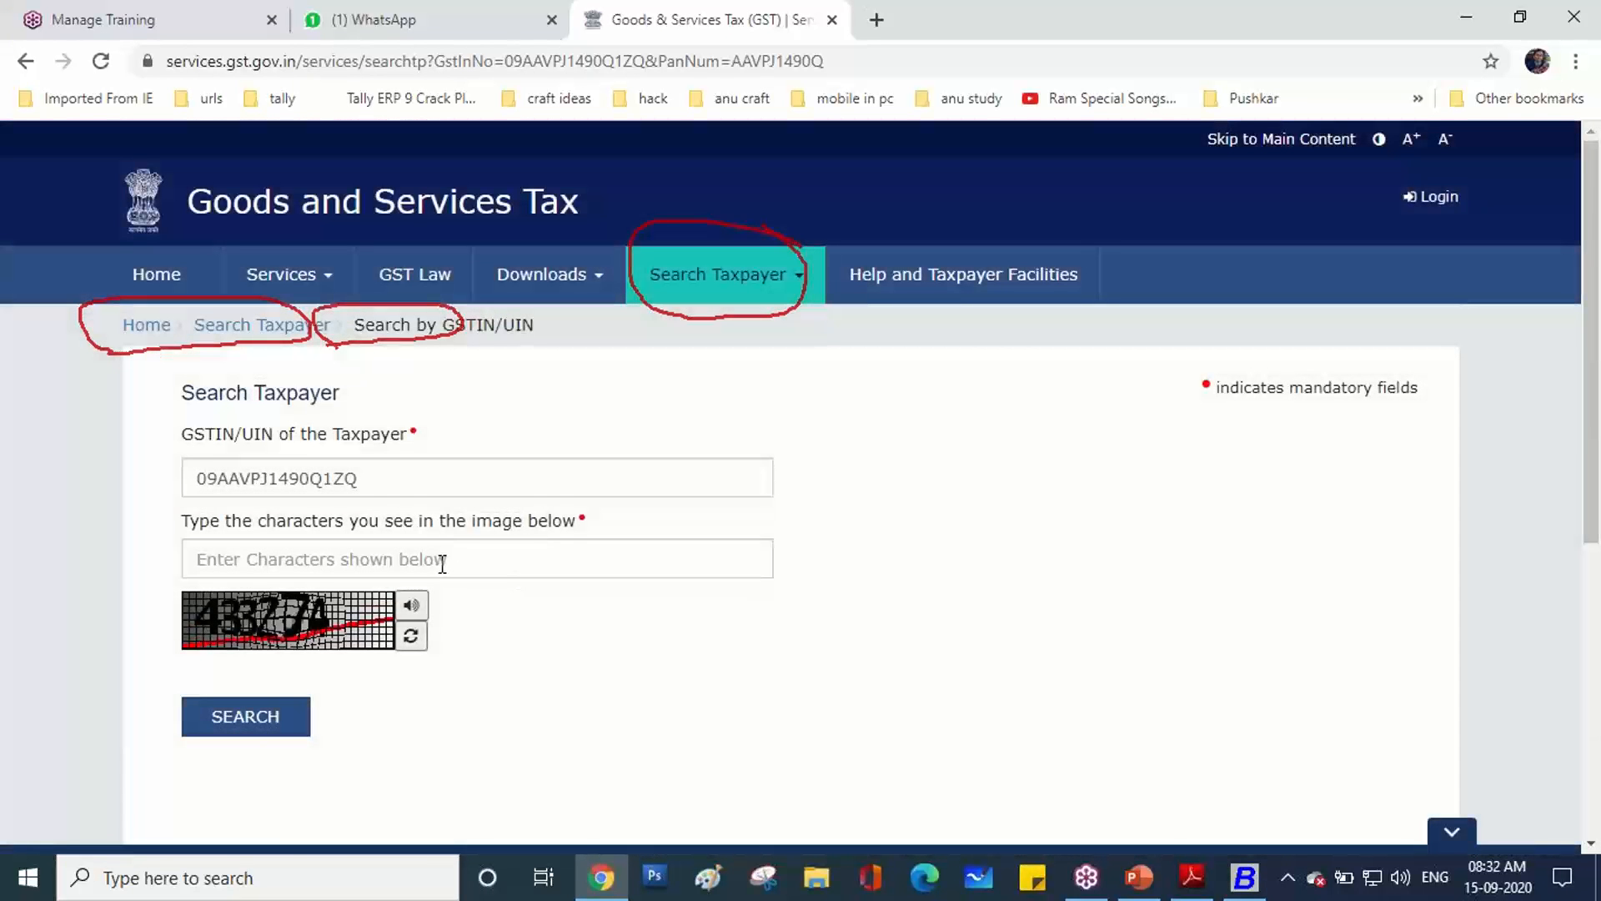
pyautogui.click(442, 564)
pyautogui.write('433')
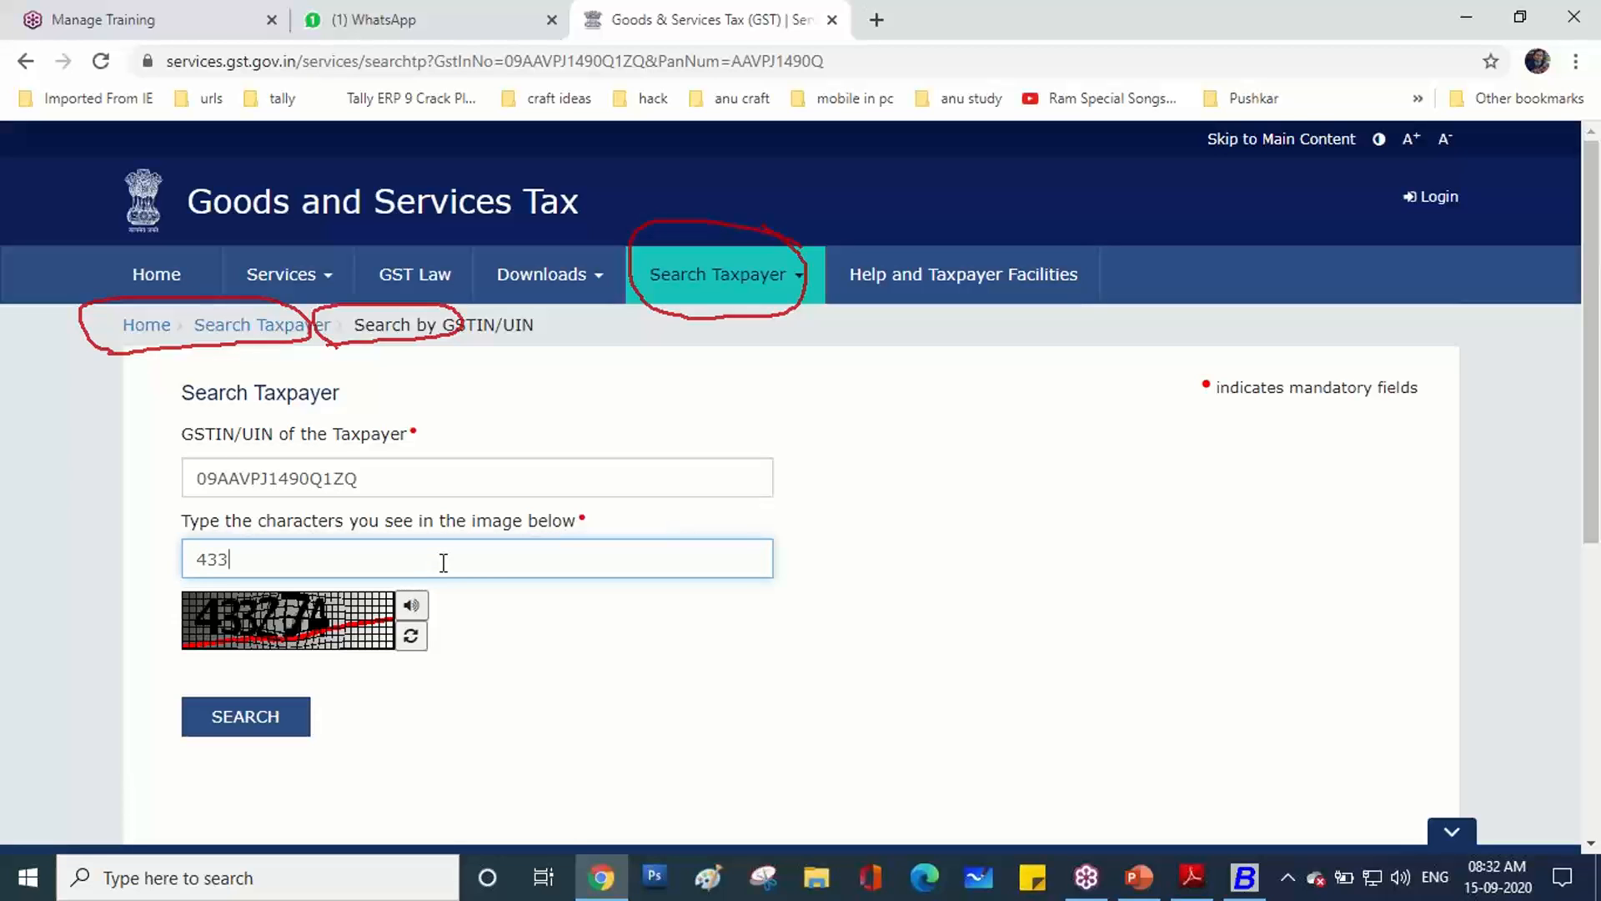
pyautogui.write('274')
pyautogui.press('Return')
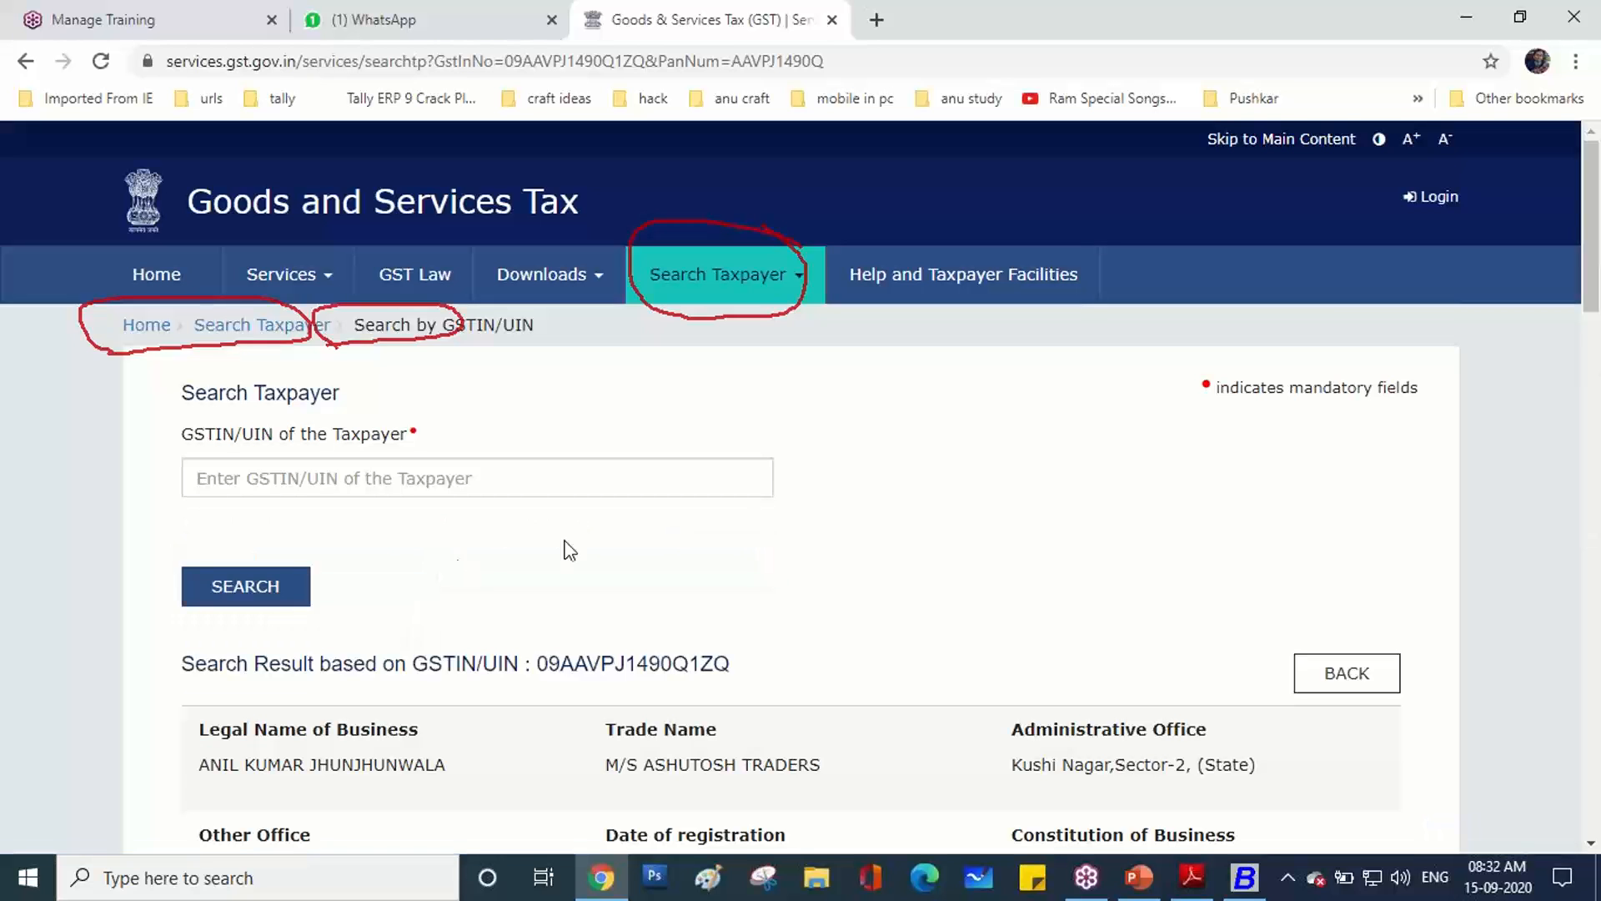
# Review the taxpayer details, highlighting trade name M/S ASHUTOSH TRADERS, and scroll through addresses and HSN codes.
pyautogui.scroll(-4, 543, 547)
pyautogui.moveTo(601, 416); pyautogui.dragTo(834, 438)
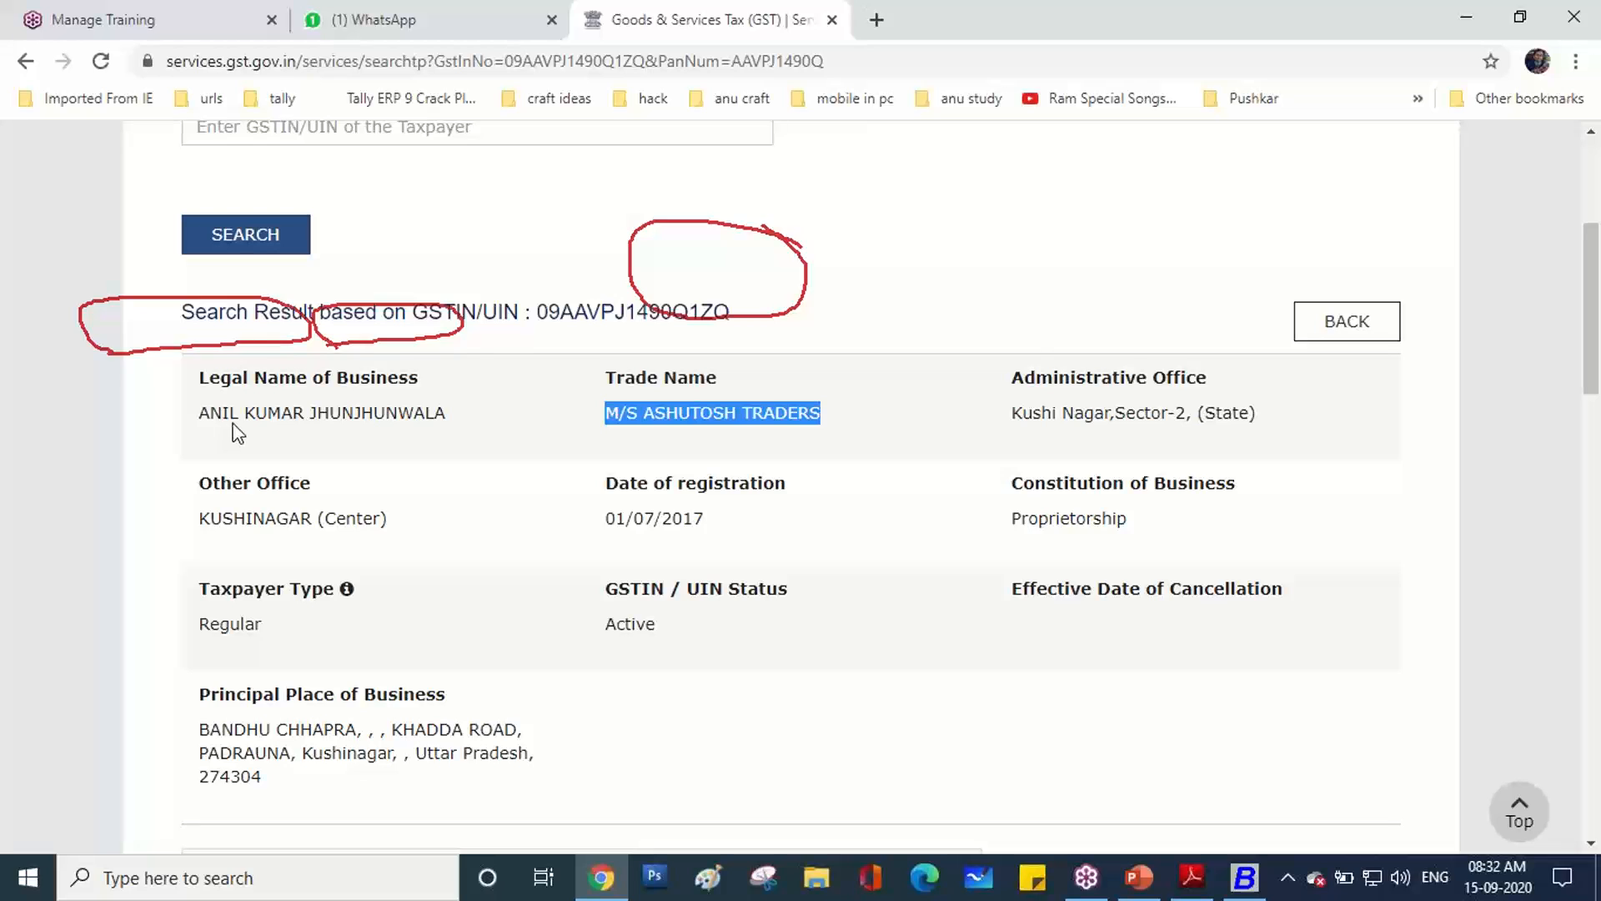
pyautogui.scroll(-6, 238, 432)
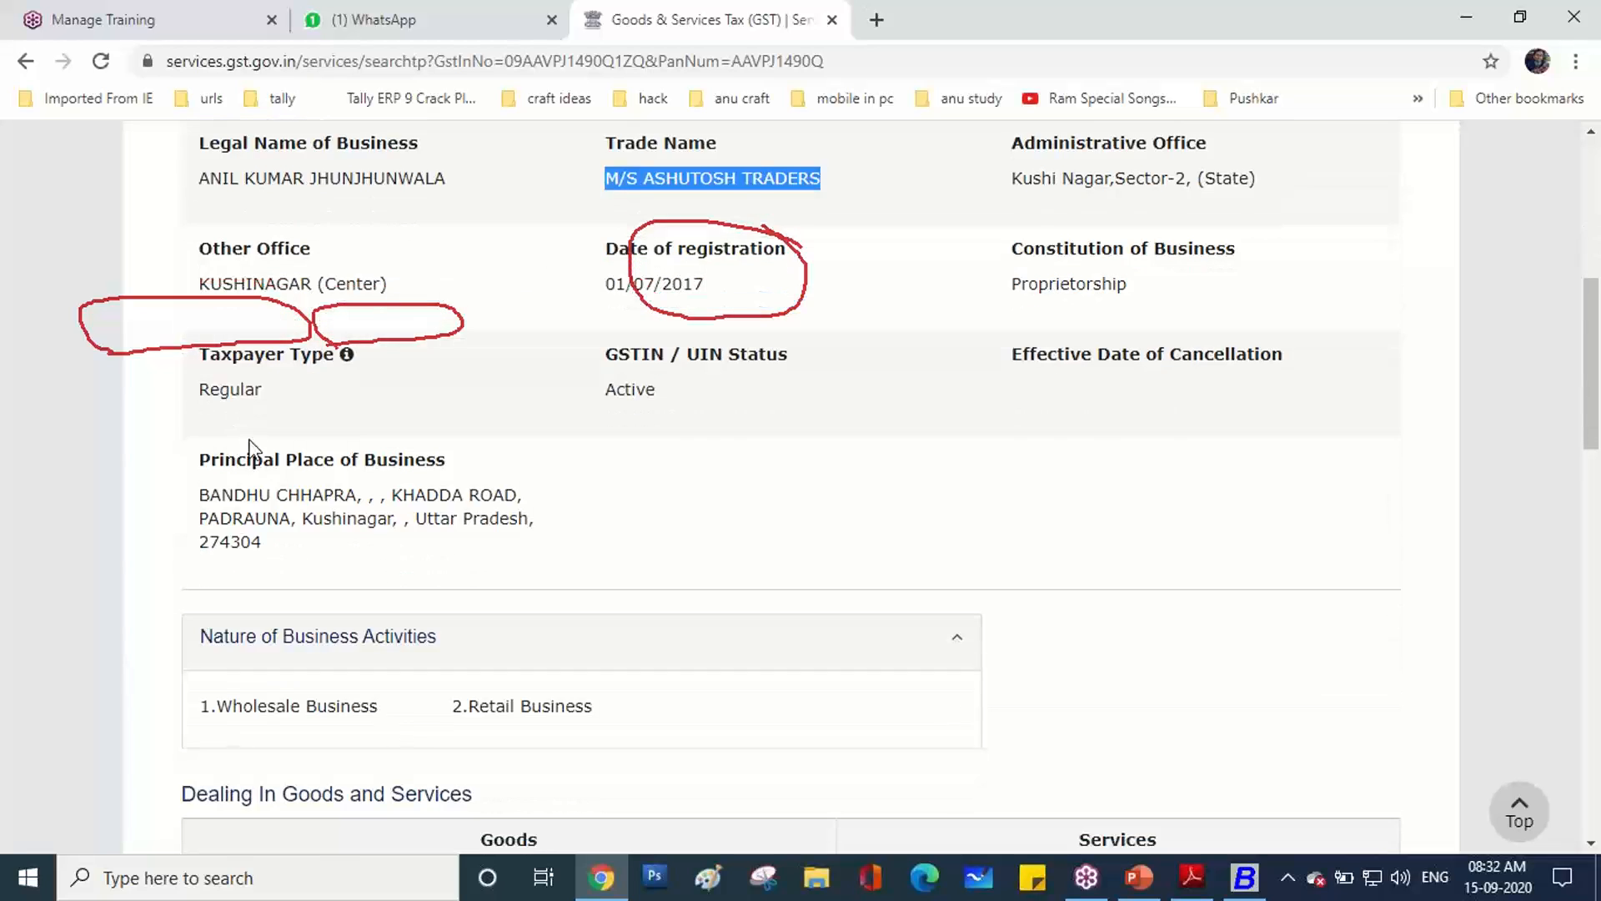
pyautogui.scroll(-4, 254, 526)
pyautogui.scroll(1, 255, 525)
pyautogui.scroll(-4, 257, 522)
pyautogui.scroll(-5, 256, 508)
pyautogui.scroll(5, 257, 507)
pyautogui.scroll(8, 257, 507)
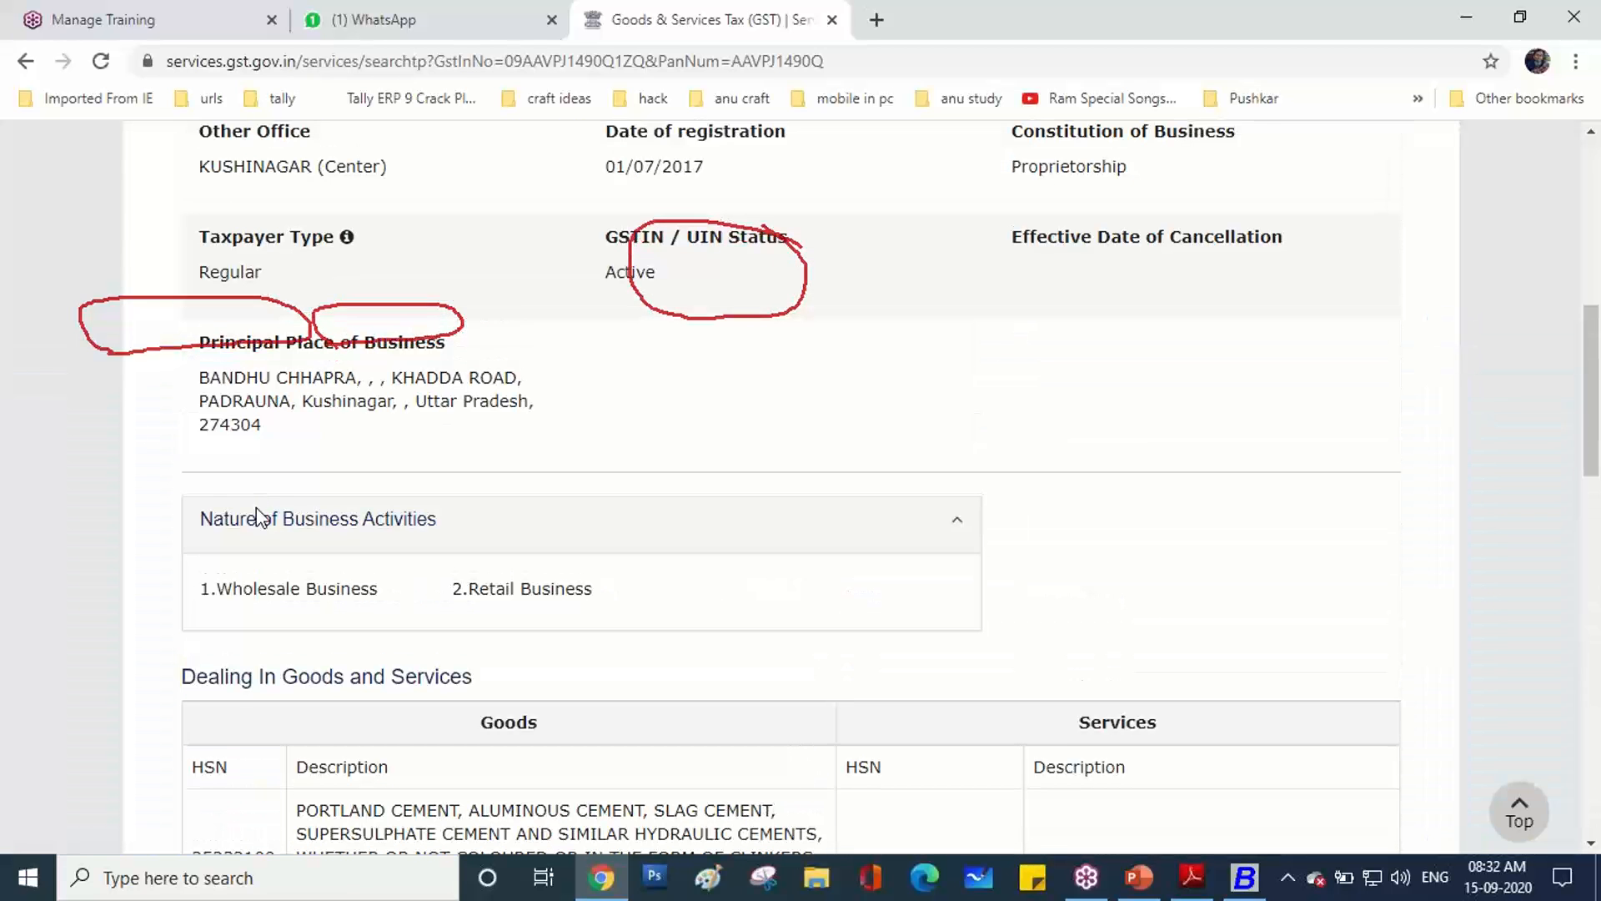
pyautogui.scroll(8, 257, 510)
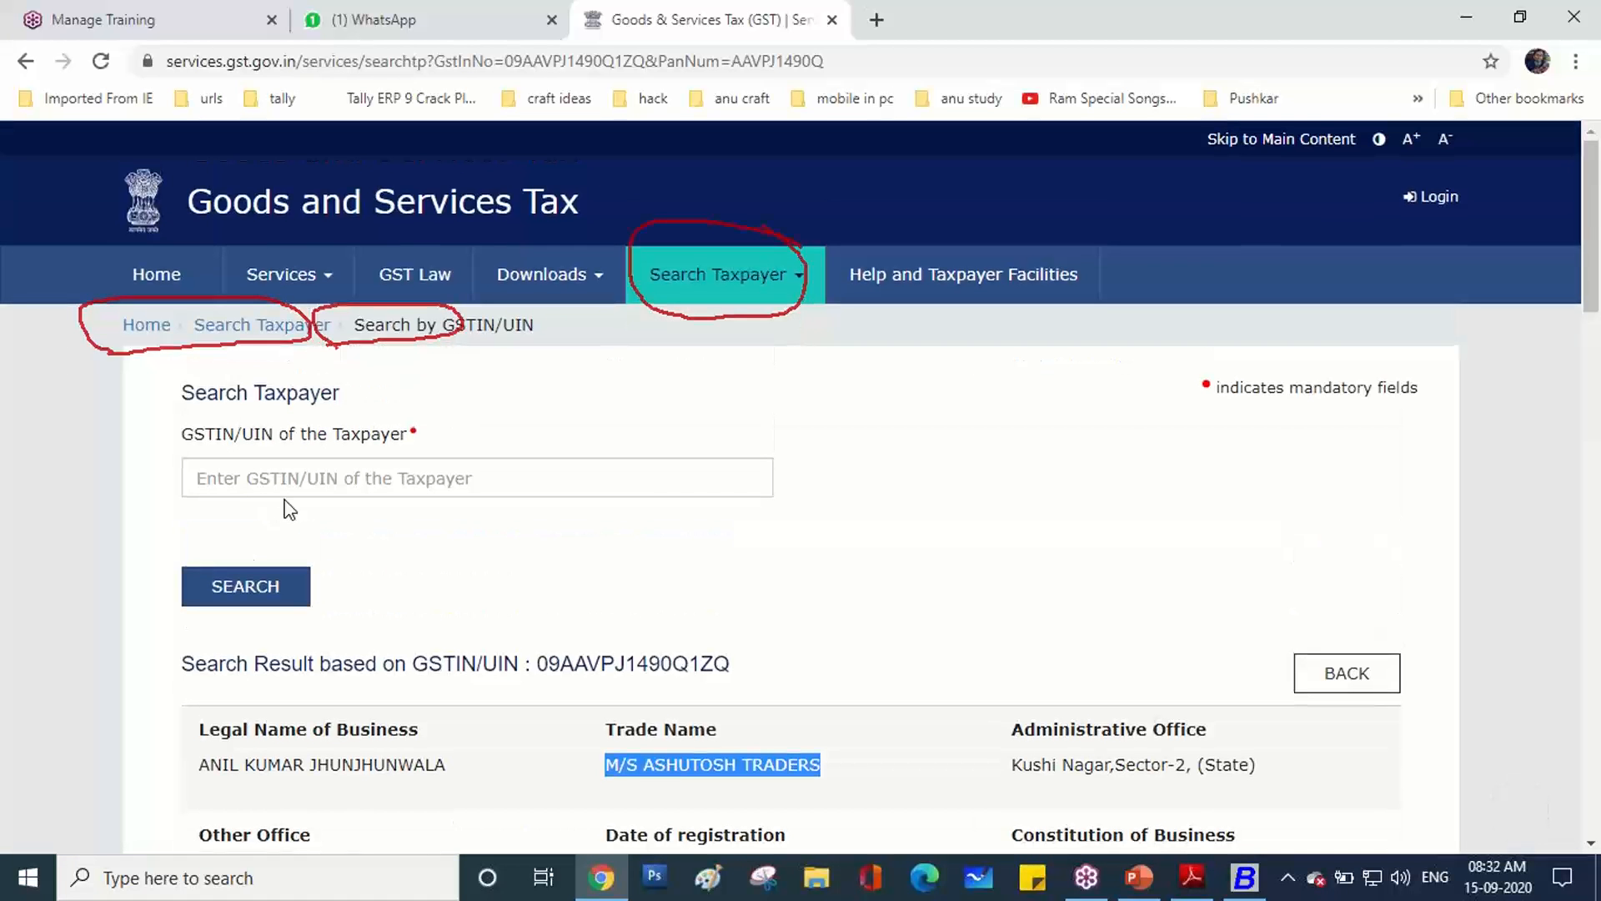
# Fix the supplier's GSTIN by replacing the wrong 8 with Z and save the account.
pyautogui.click(1244, 877)
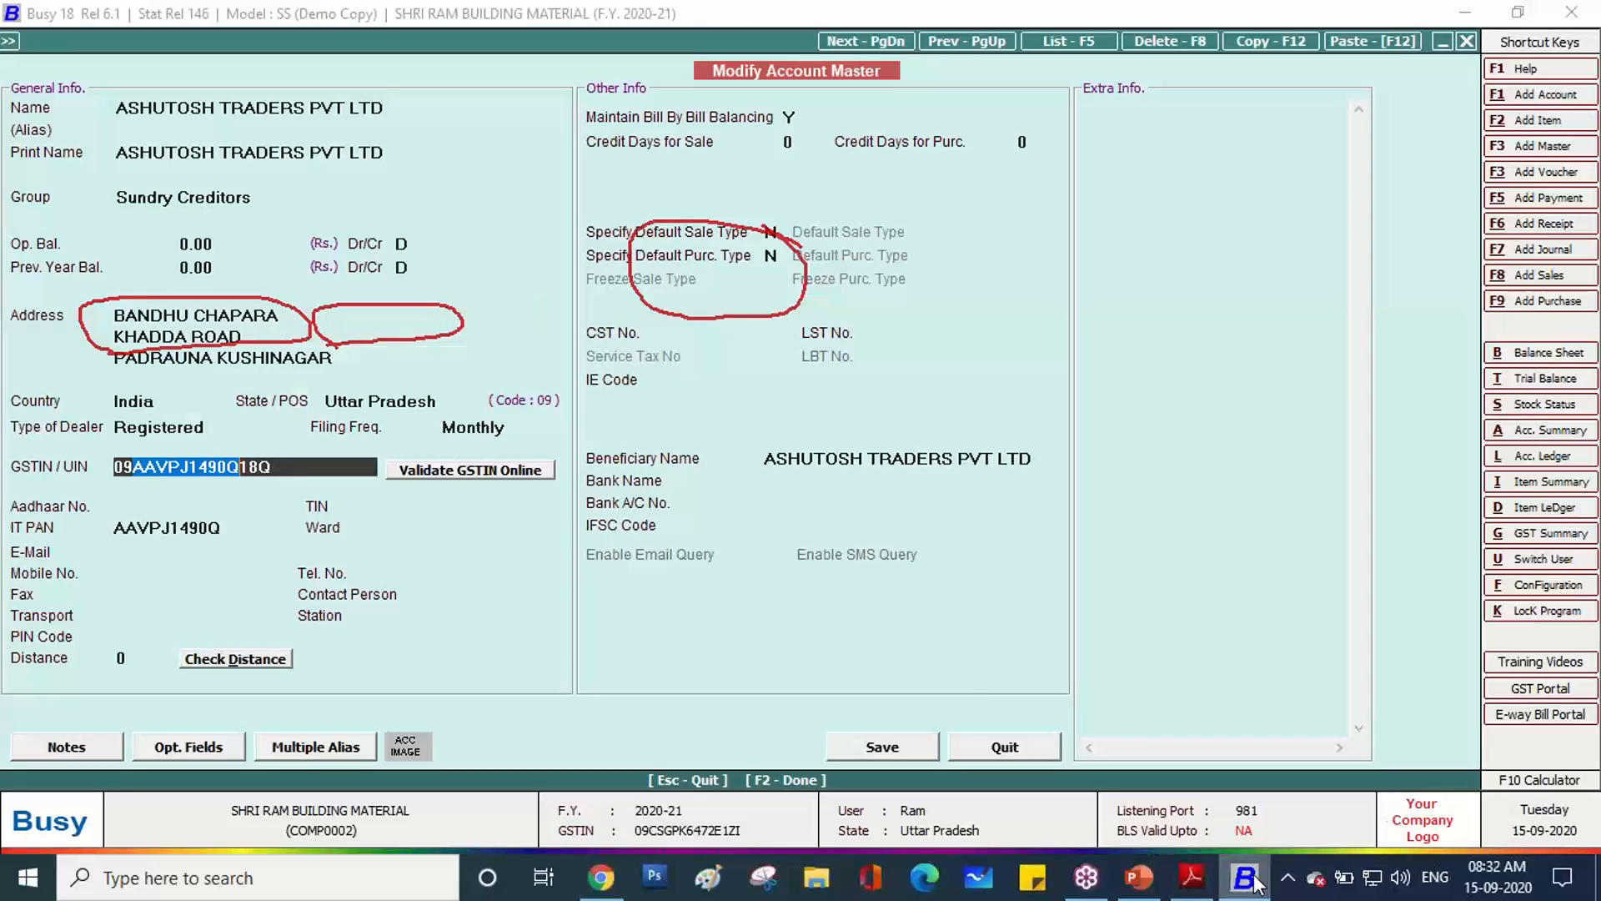
pyautogui.click(261, 467)
pyautogui.press('BackSpace')
pyautogui.write('Z')
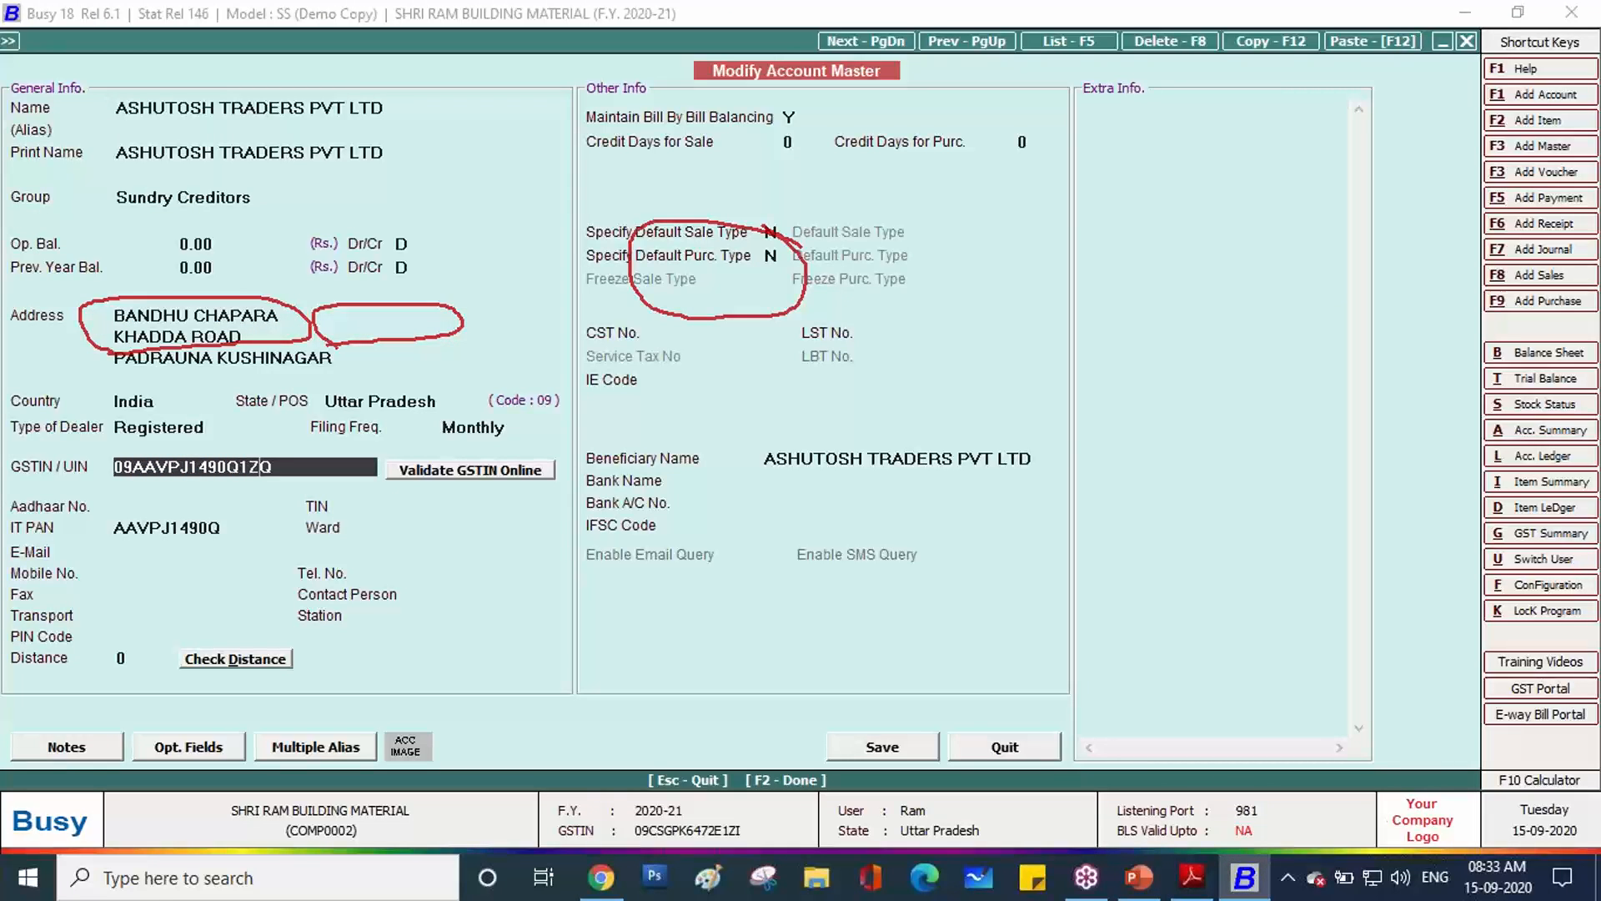
pyautogui.click(917, 747)
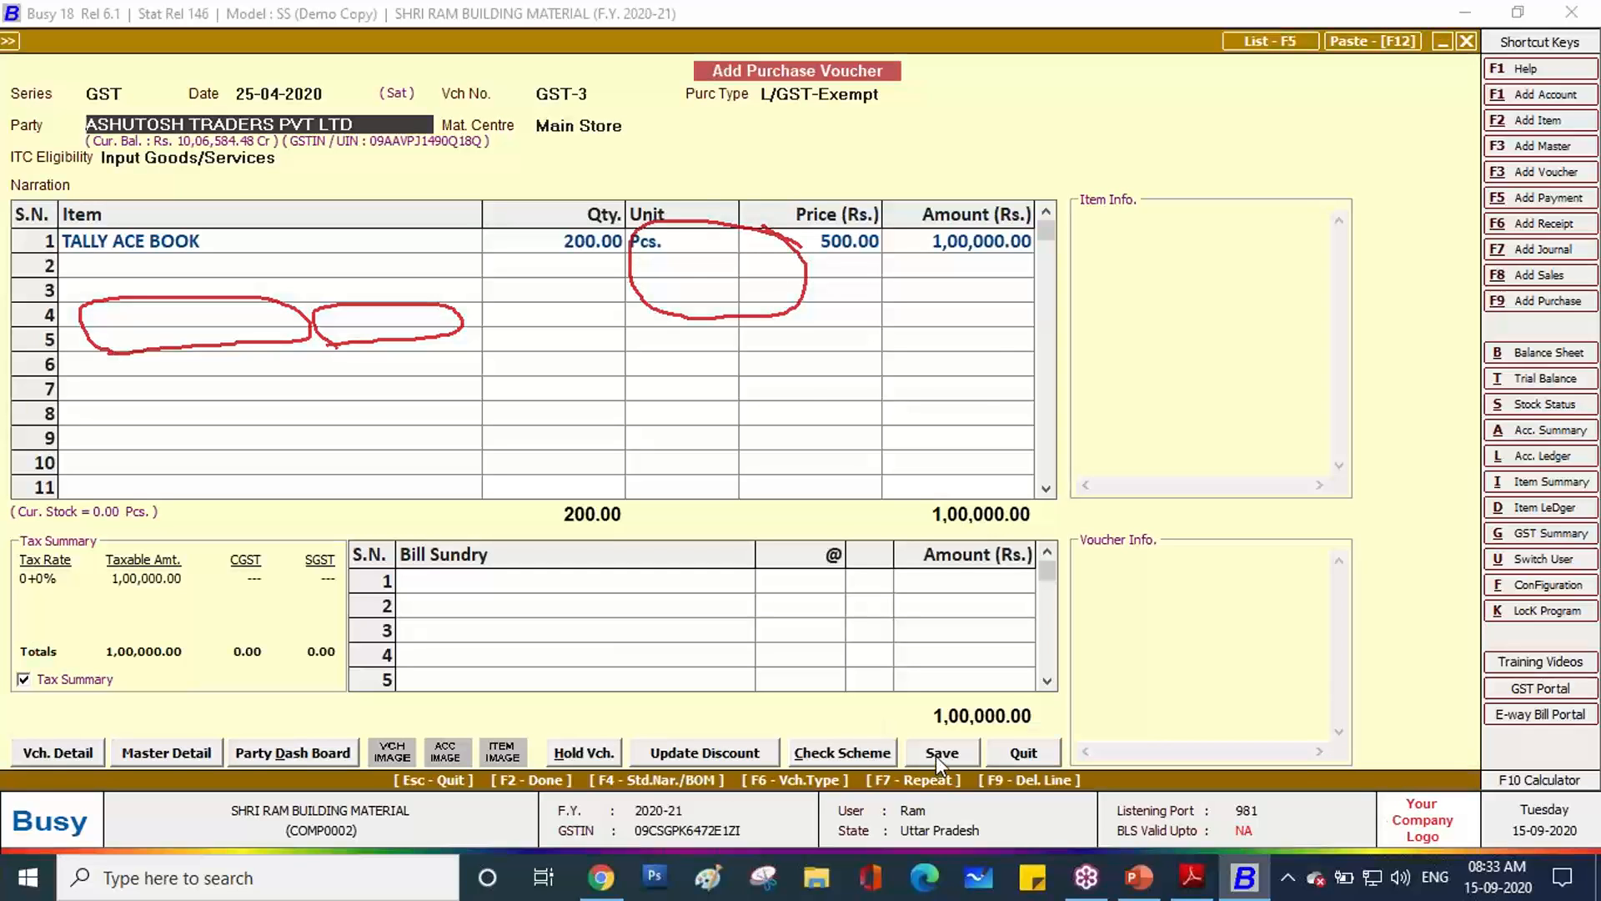
# Save the voucher past the GSTIN warning and enter purchase bill number TAX-007 from the invoice.
pyautogui.click(935, 755)
pyautogui.click(856, 490)
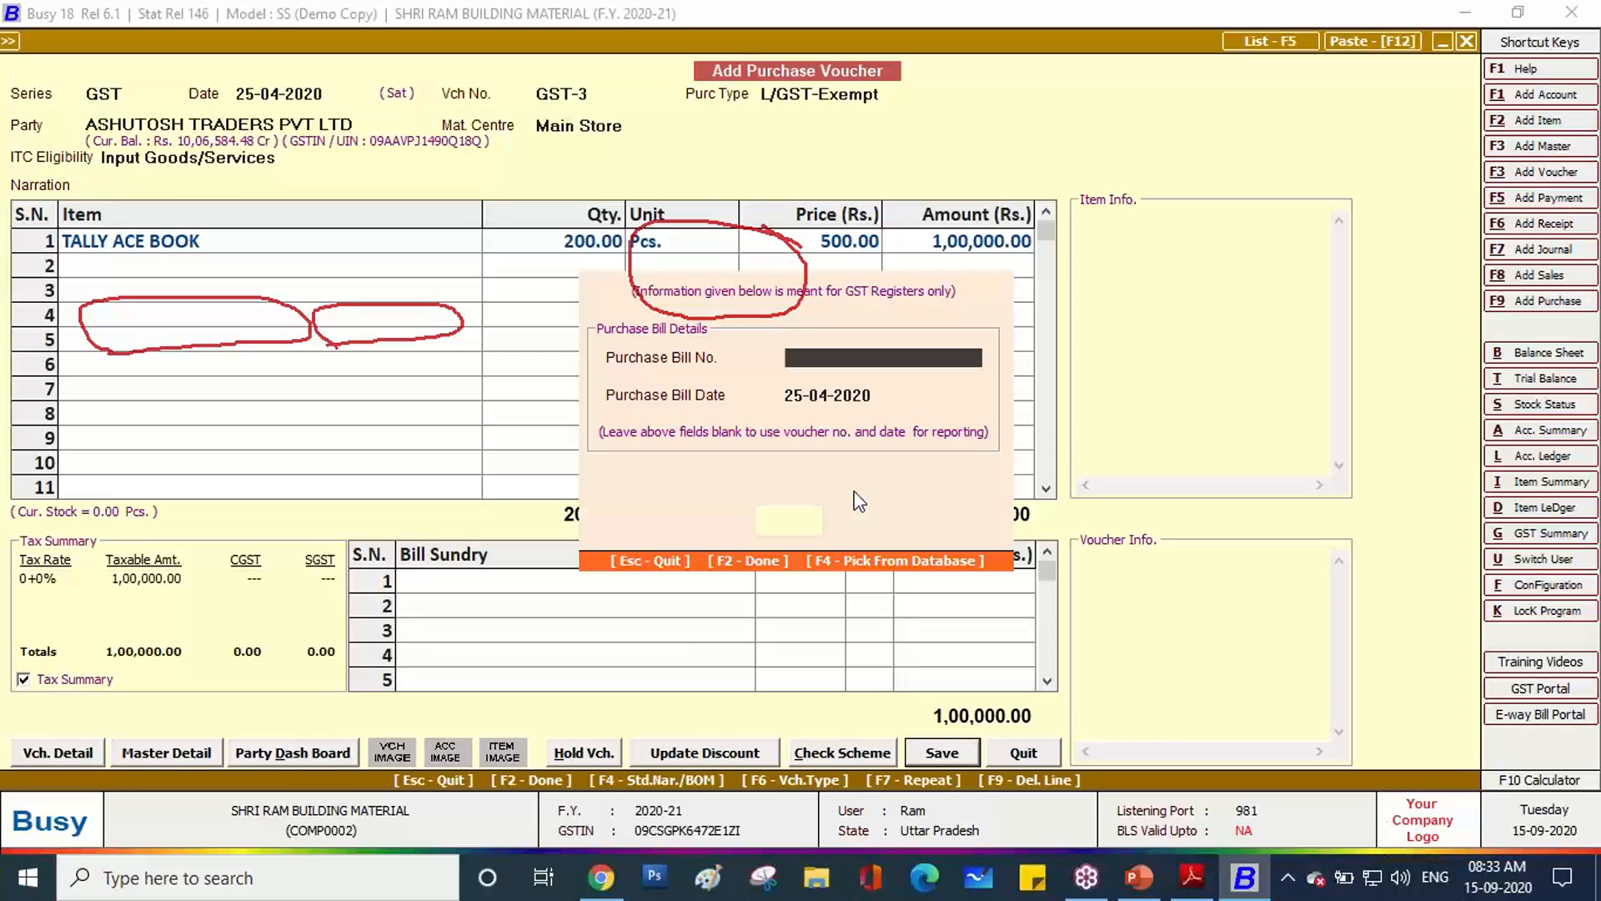
pyautogui.click(1191, 877)
pyautogui.scroll(8, 672, 454)
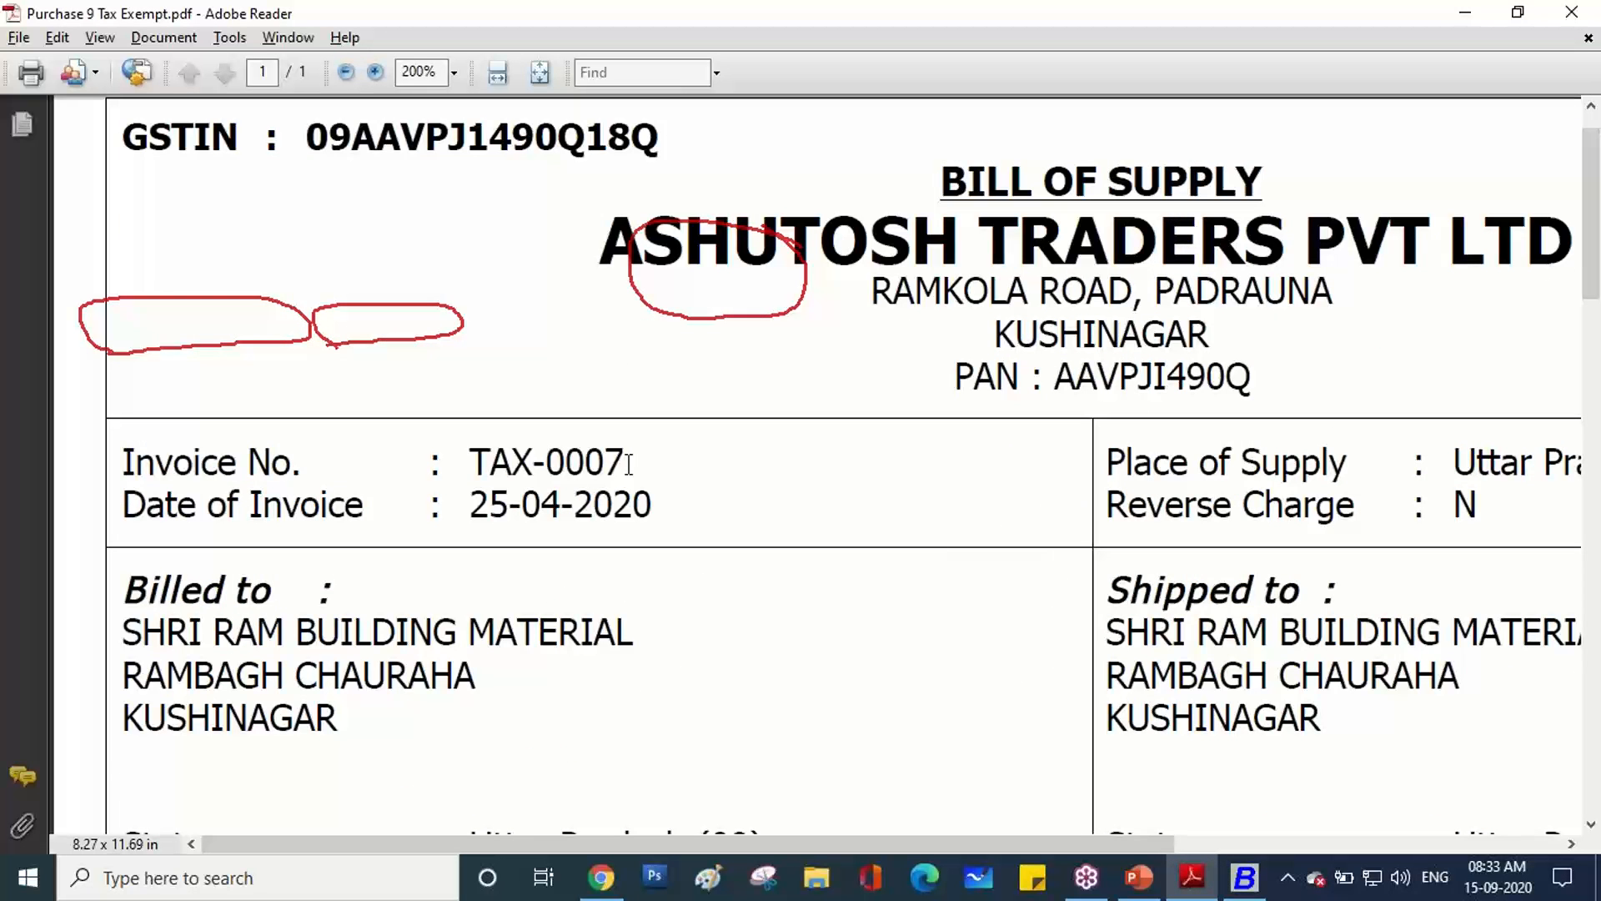
pyautogui.click(1192, 878)
pyautogui.write('TAX-')
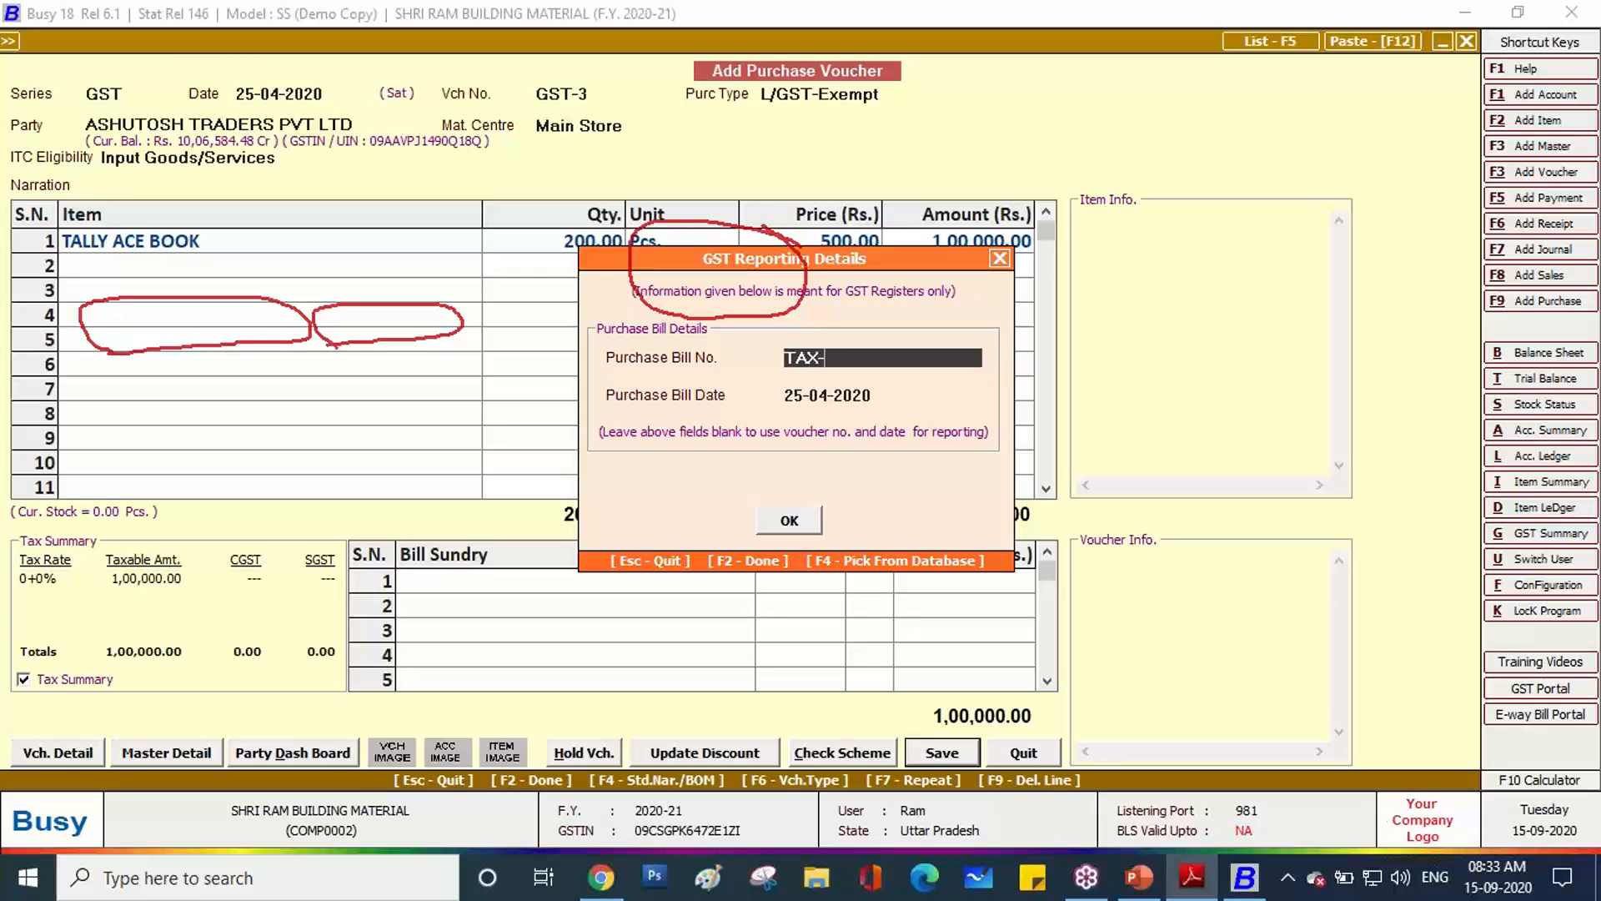
pyautogui.write('007')
pyautogui.click(797, 528)
# Finish saving the voucher and open the List of Purchase Vouchers report.
pyautogui.click(799, 594)
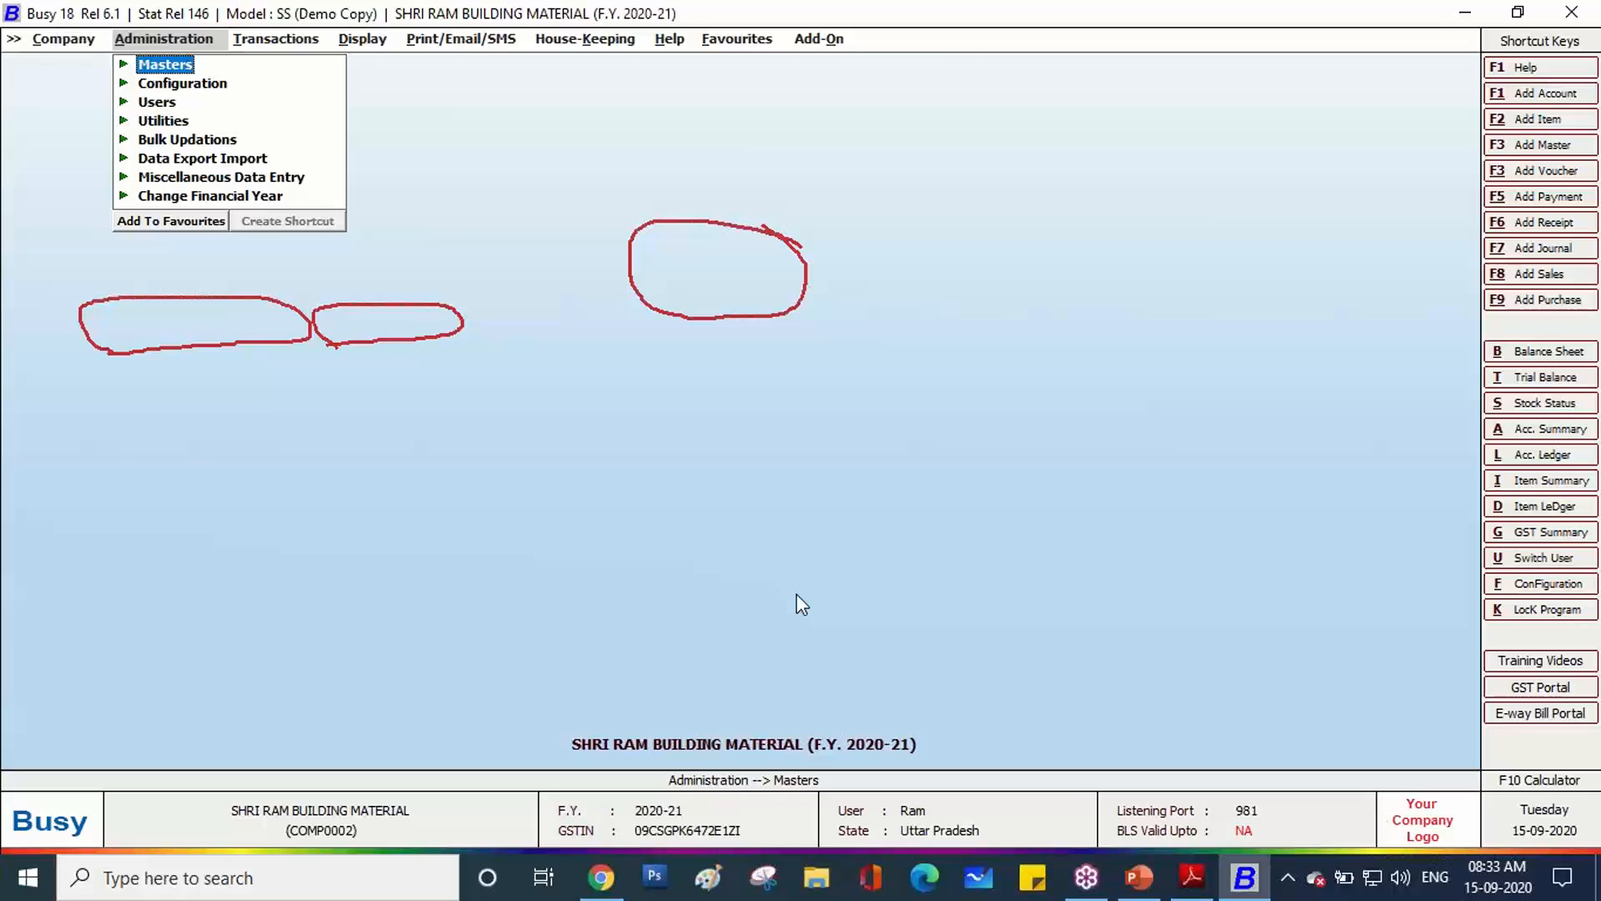
pyautogui.press('Right')
pyautogui.press('Down')
pyautogui.press('Return')
pyautogui.press('Down')
pyautogui.press('Down')
pyautogui.press('Return')
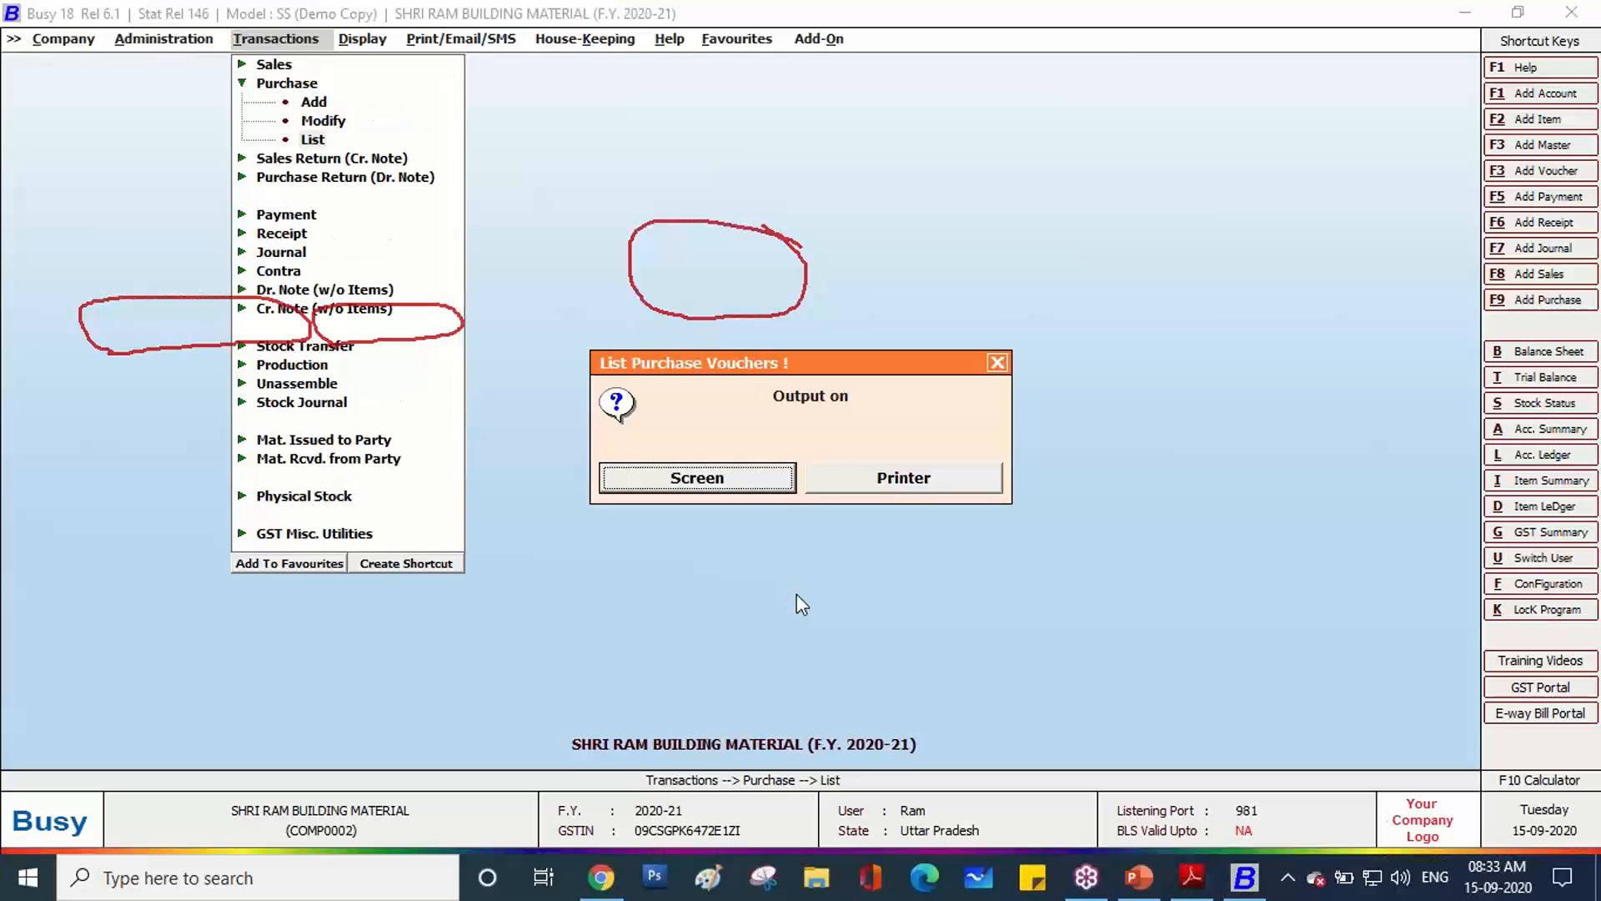
# Choose on-screen output and the GST voucher series, then display the purchase voucher list.
pyautogui.press('Return')
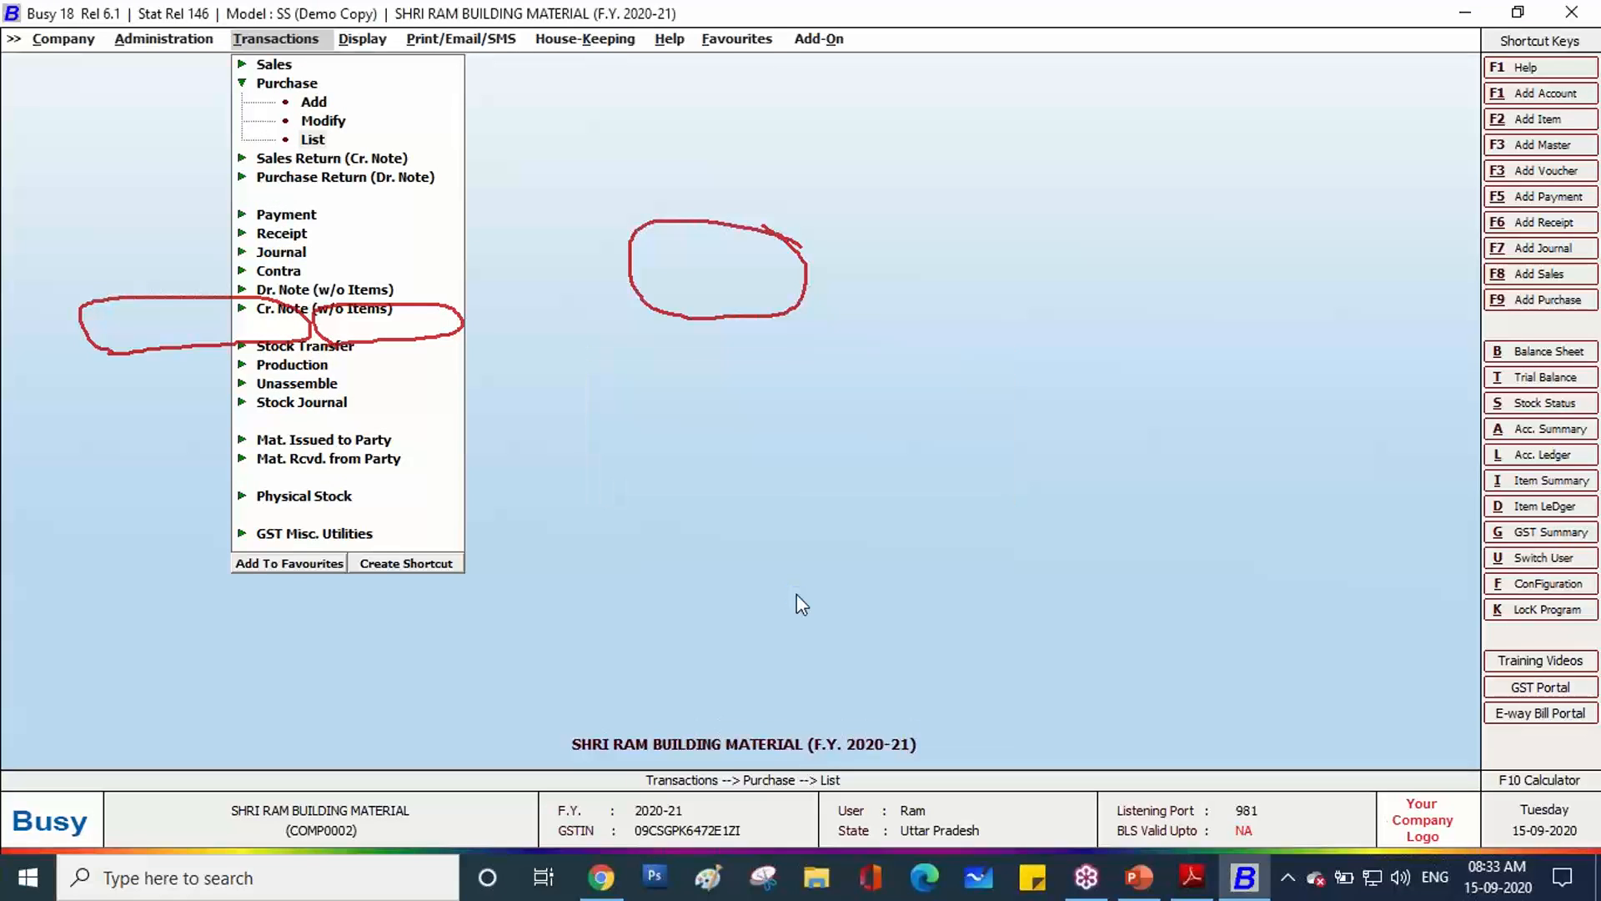
pyautogui.press('Return')
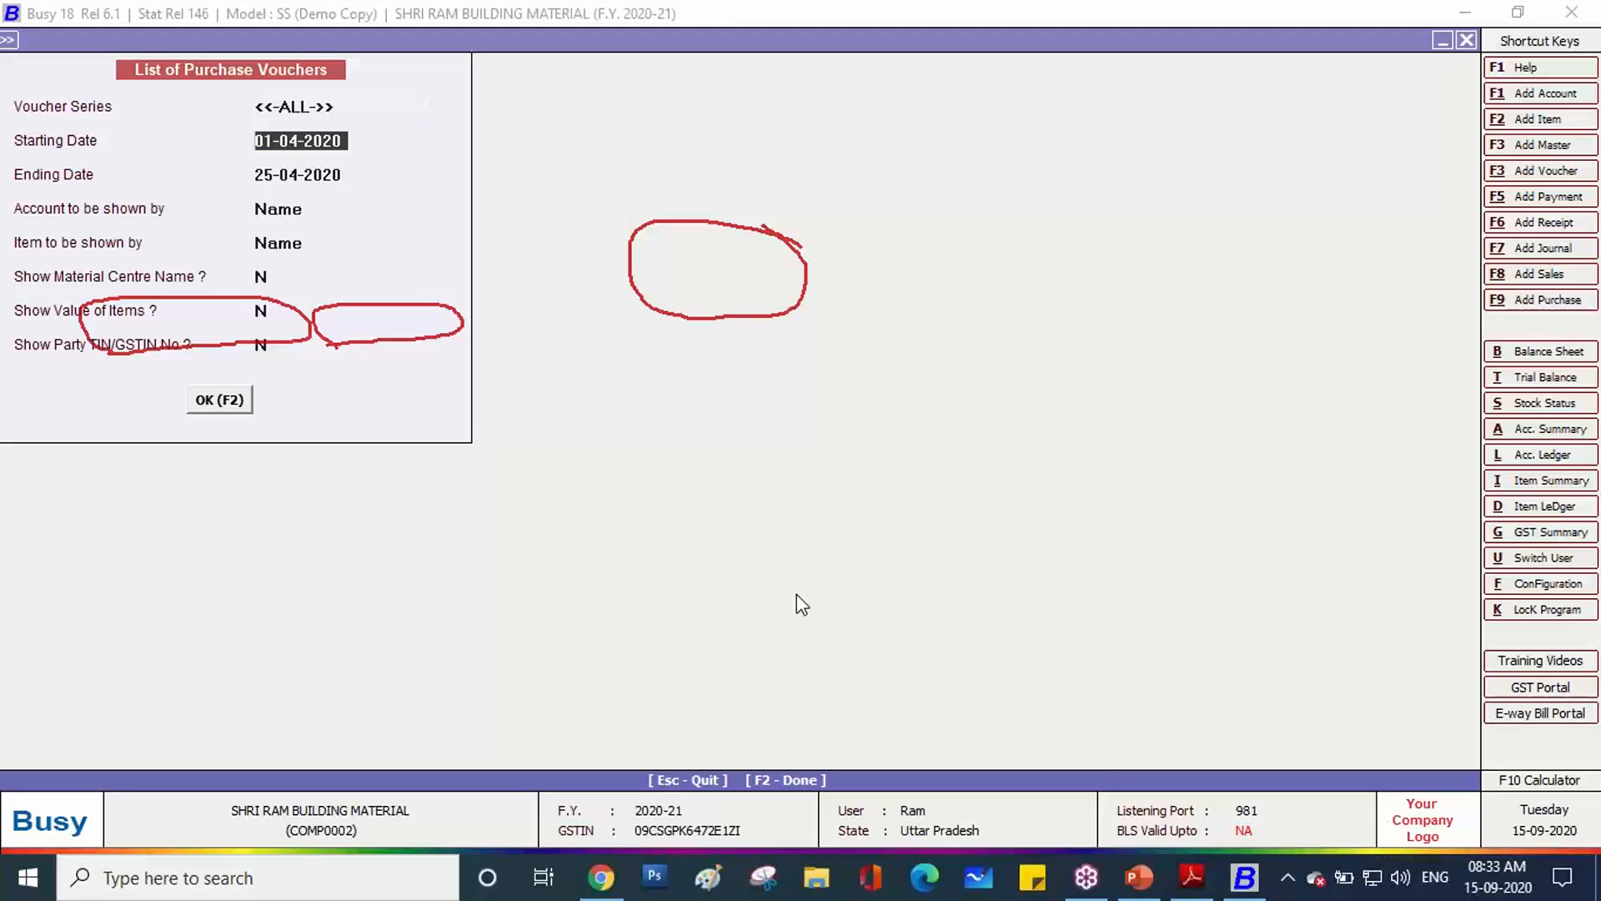
pyautogui.press('Up')
pyautogui.press('Down')
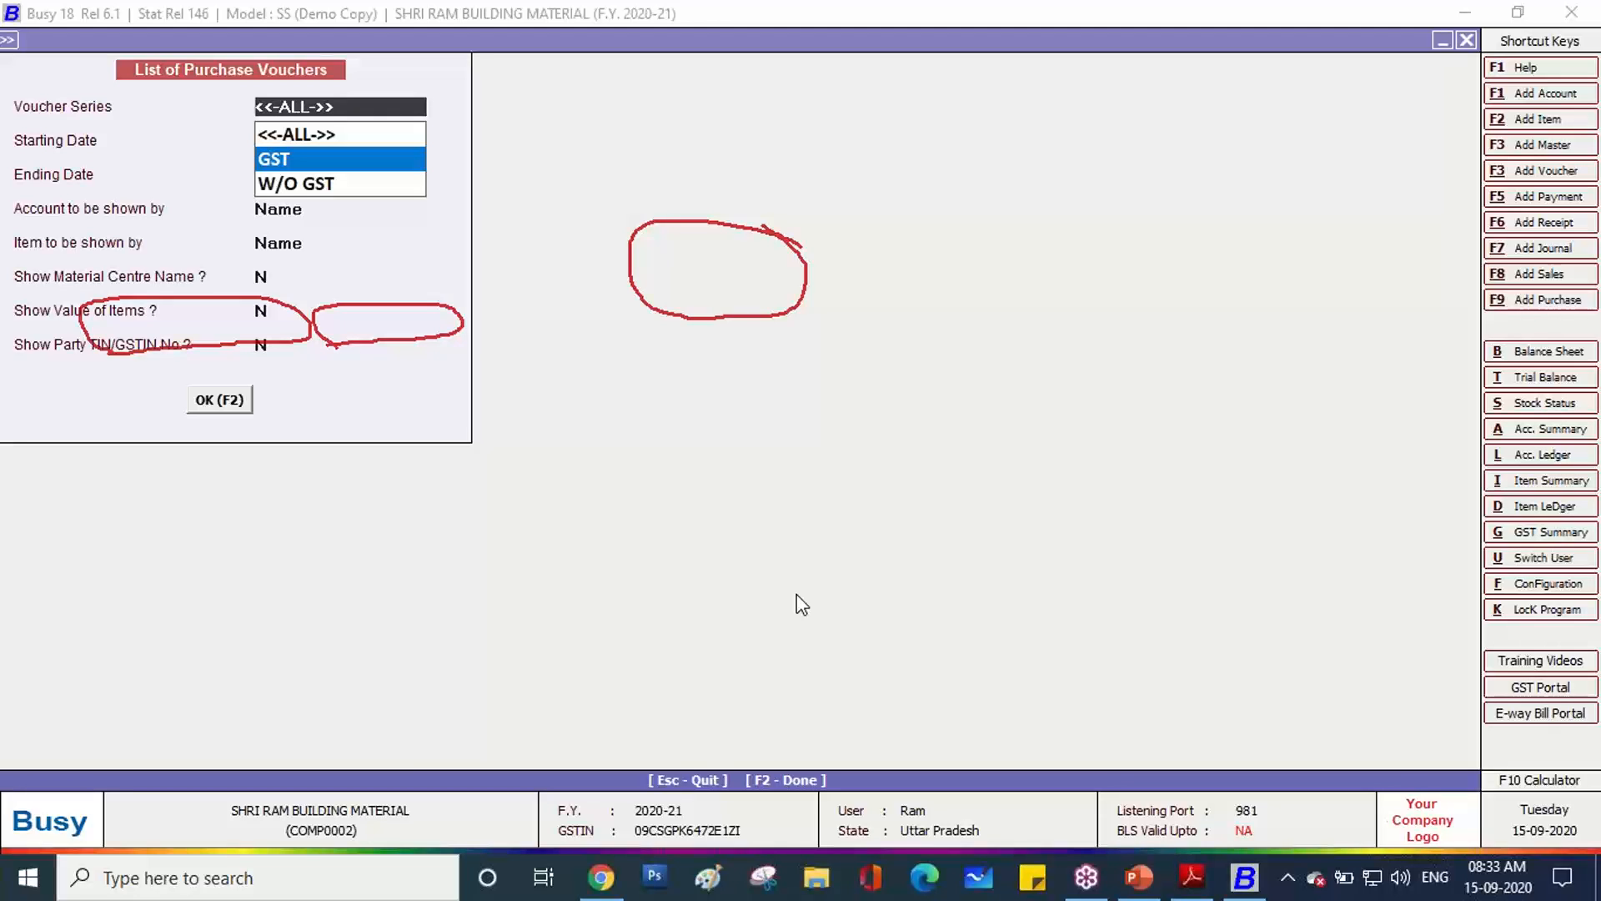
pyautogui.press('Down')
pyautogui.press('Up')
pyautogui.press('Return')
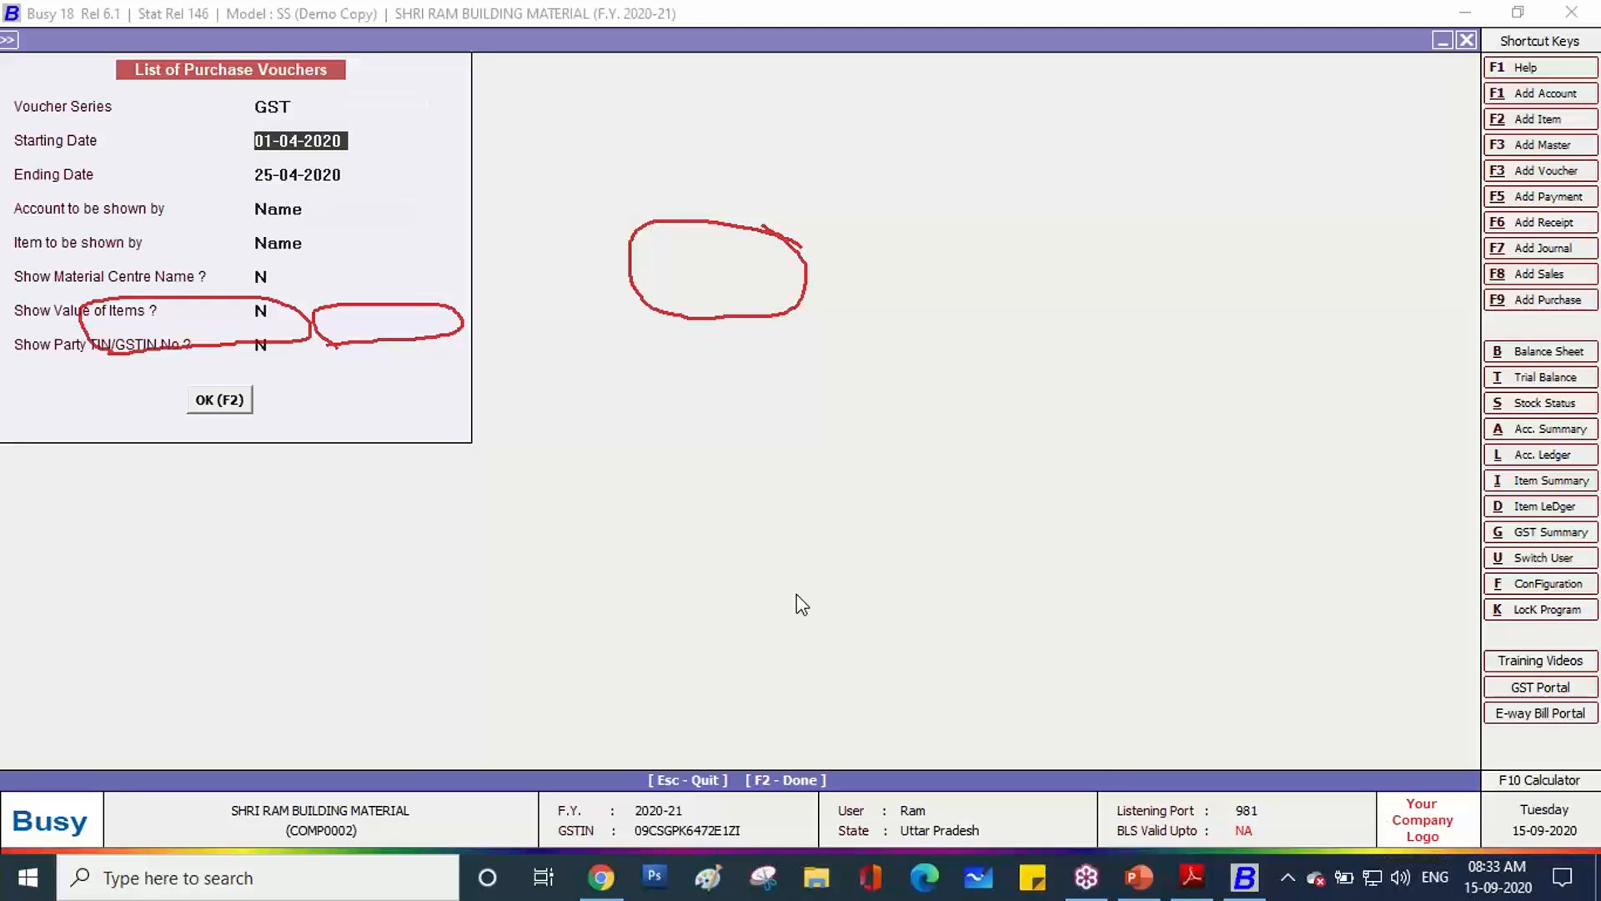
pyautogui.press('Return')
pyautogui.press('Return')
pyautogui.press('Return')
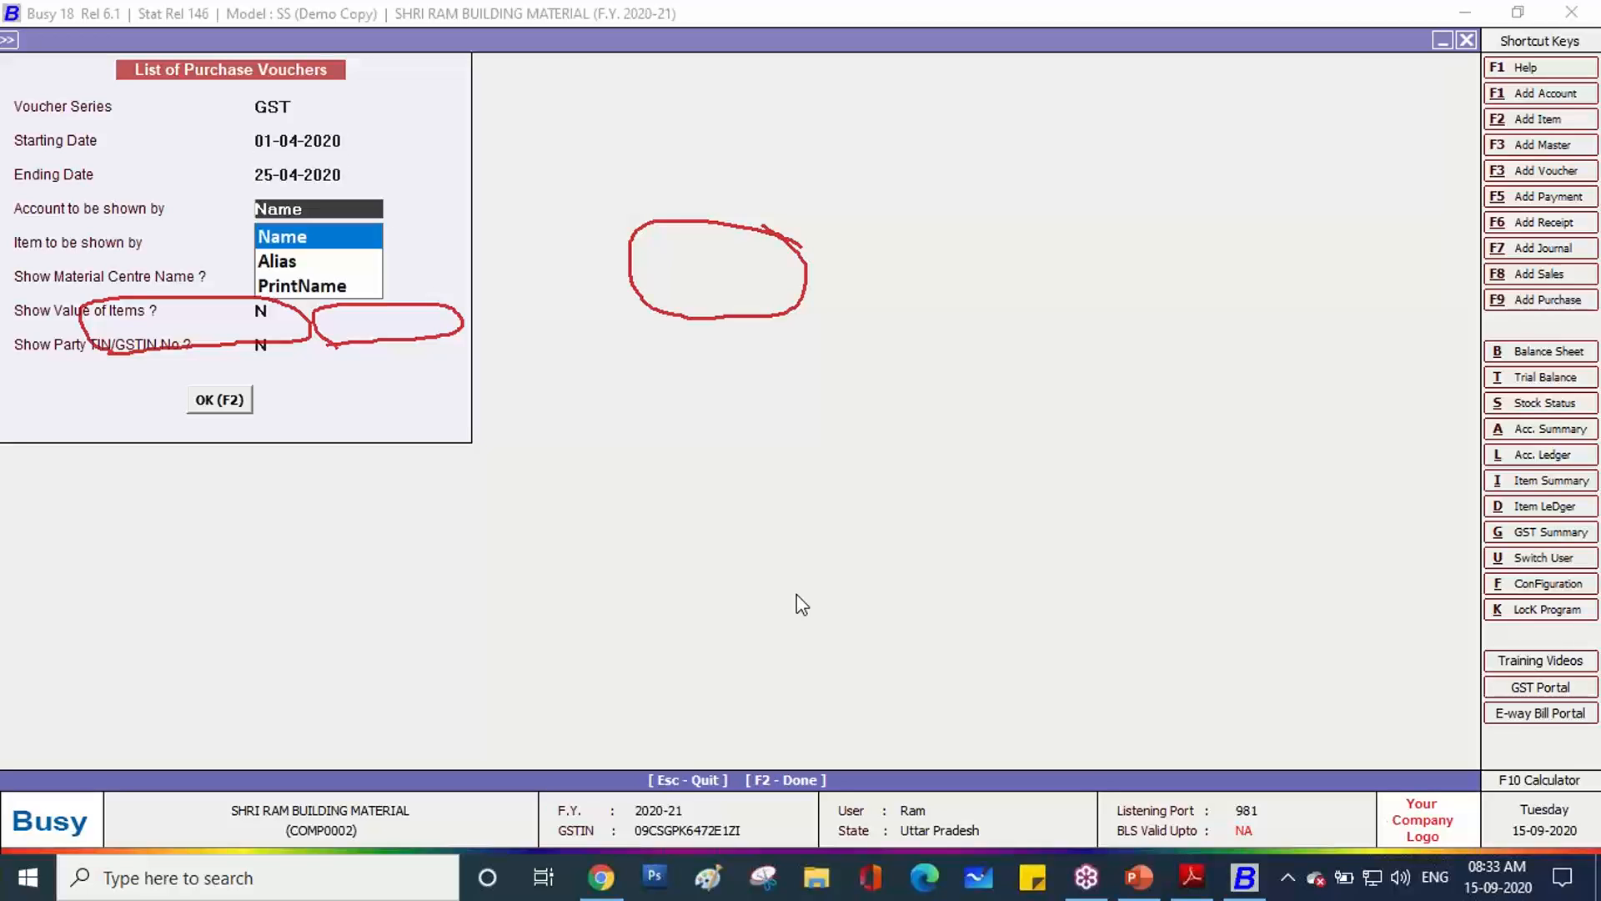
pyautogui.press('Return')
pyautogui.press('Return')
pyautogui.press('Return')
pyautogui.press('Return')
pyautogui.press('Return')
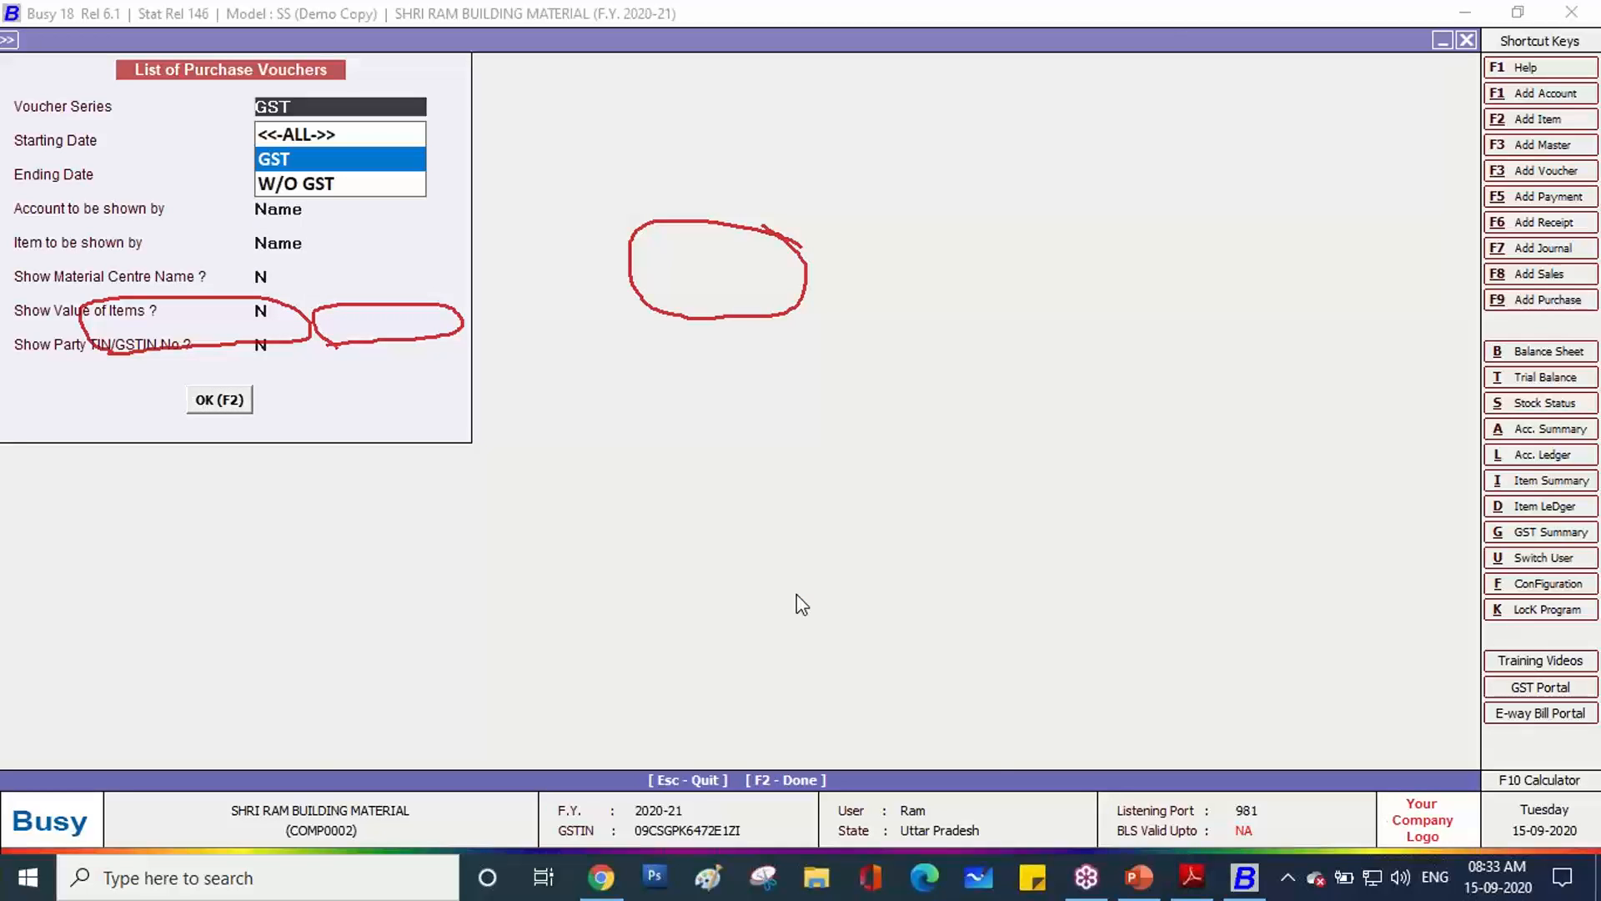
# View the GST-3 Tally Ace Book voucher, then close it unchanged and go back.
pyautogui.press('Down')
pyautogui.press('Up')
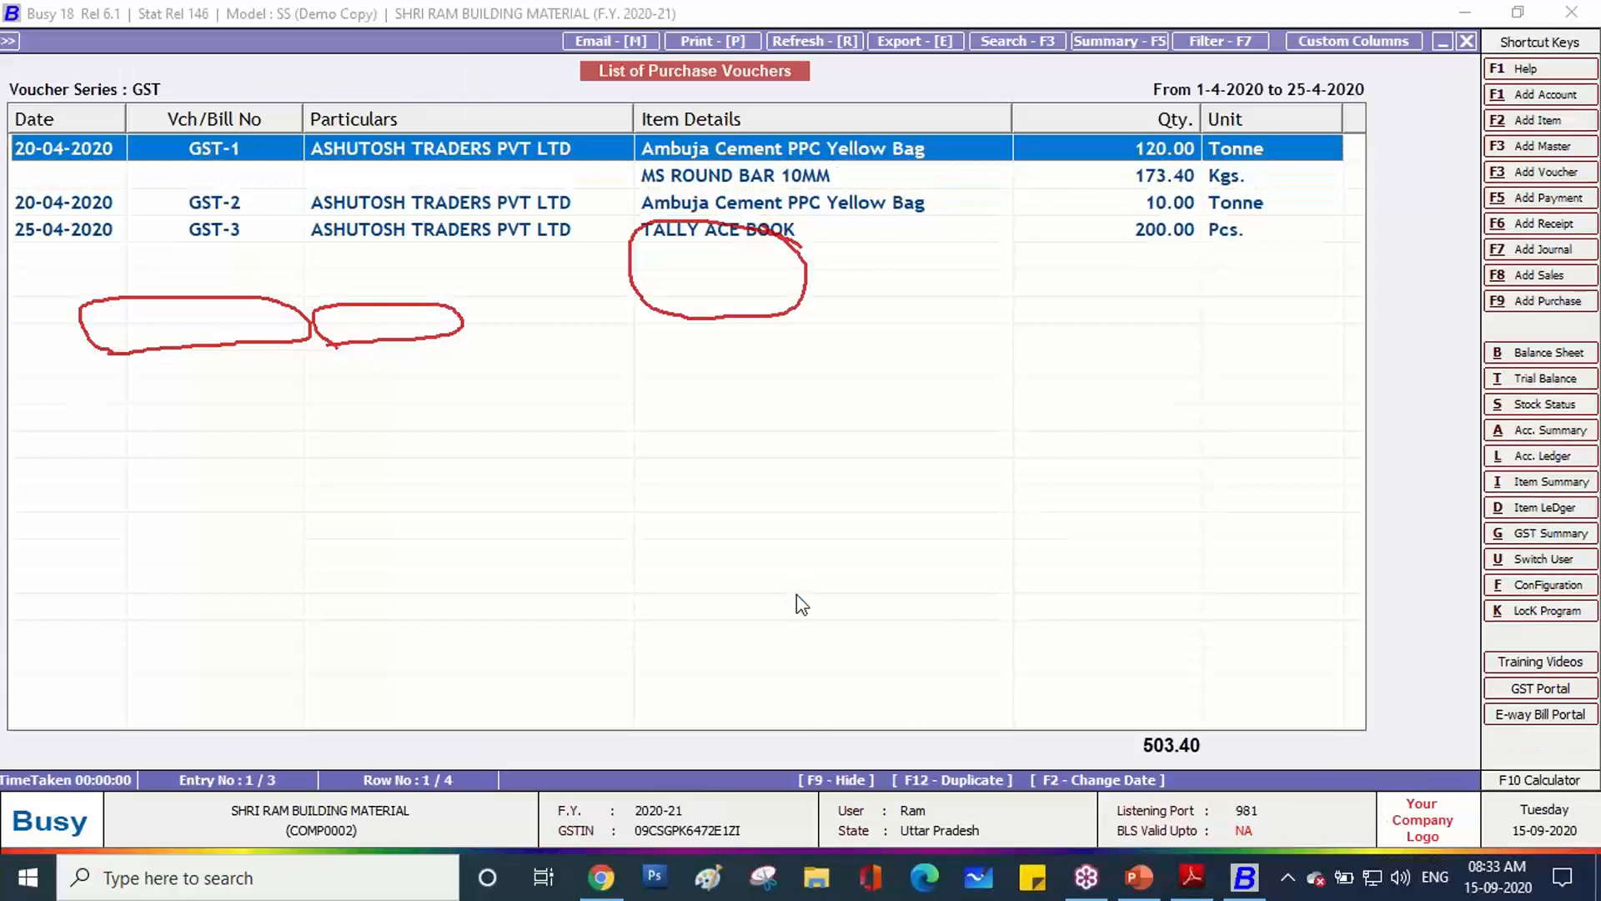
pyautogui.press('Down')
pyautogui.press('Down')
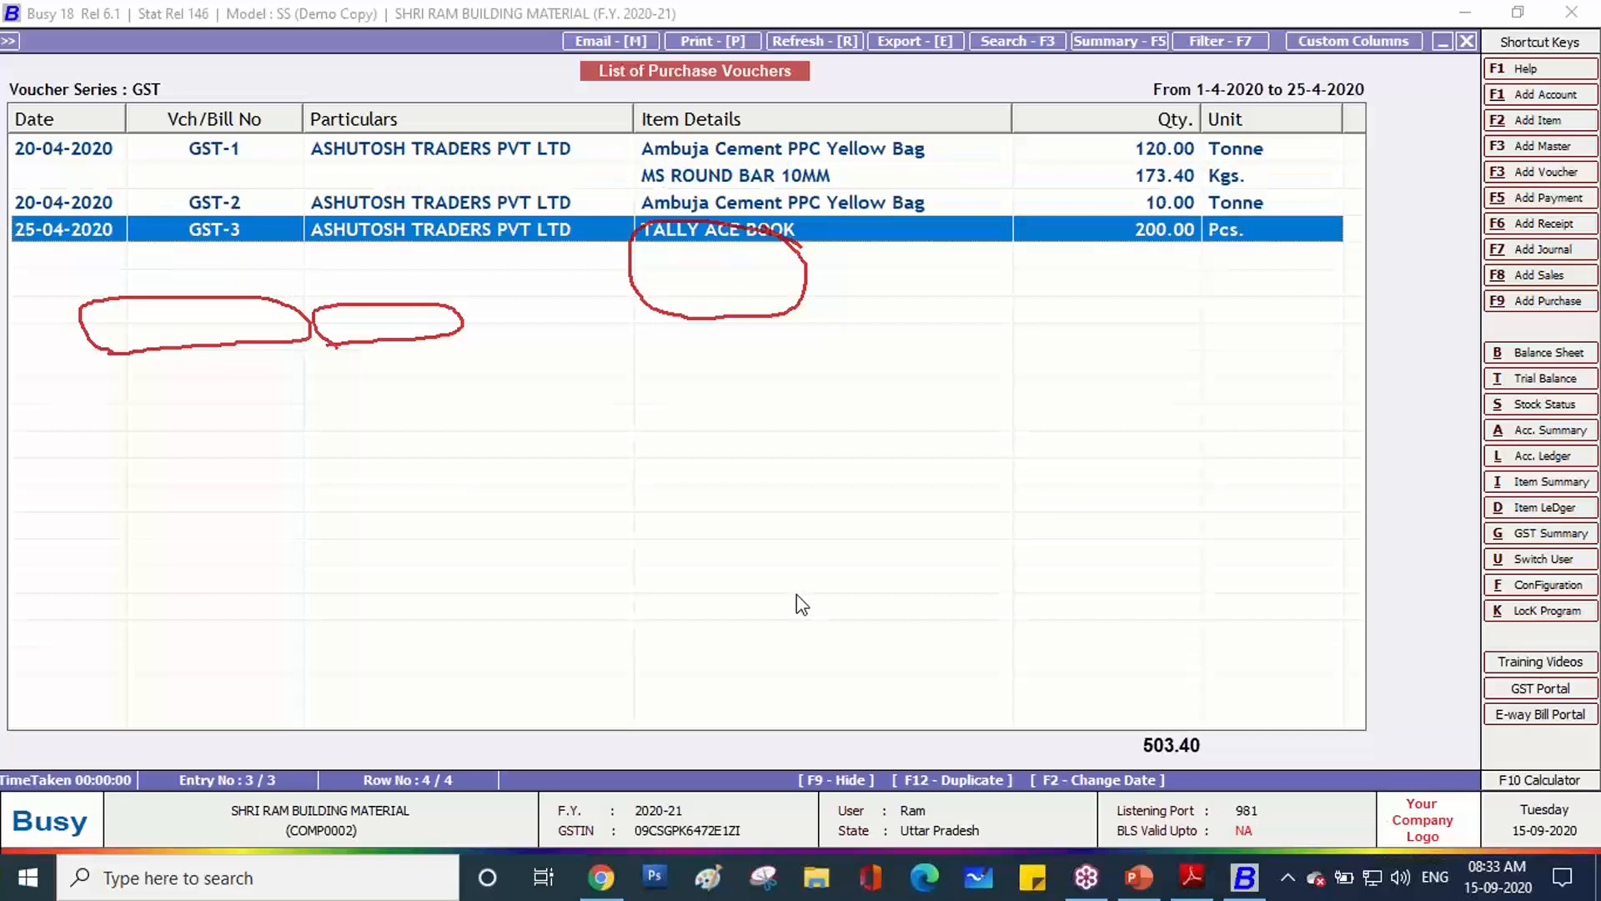
pyautogui.press('Up')
pyautogui.press('Up')
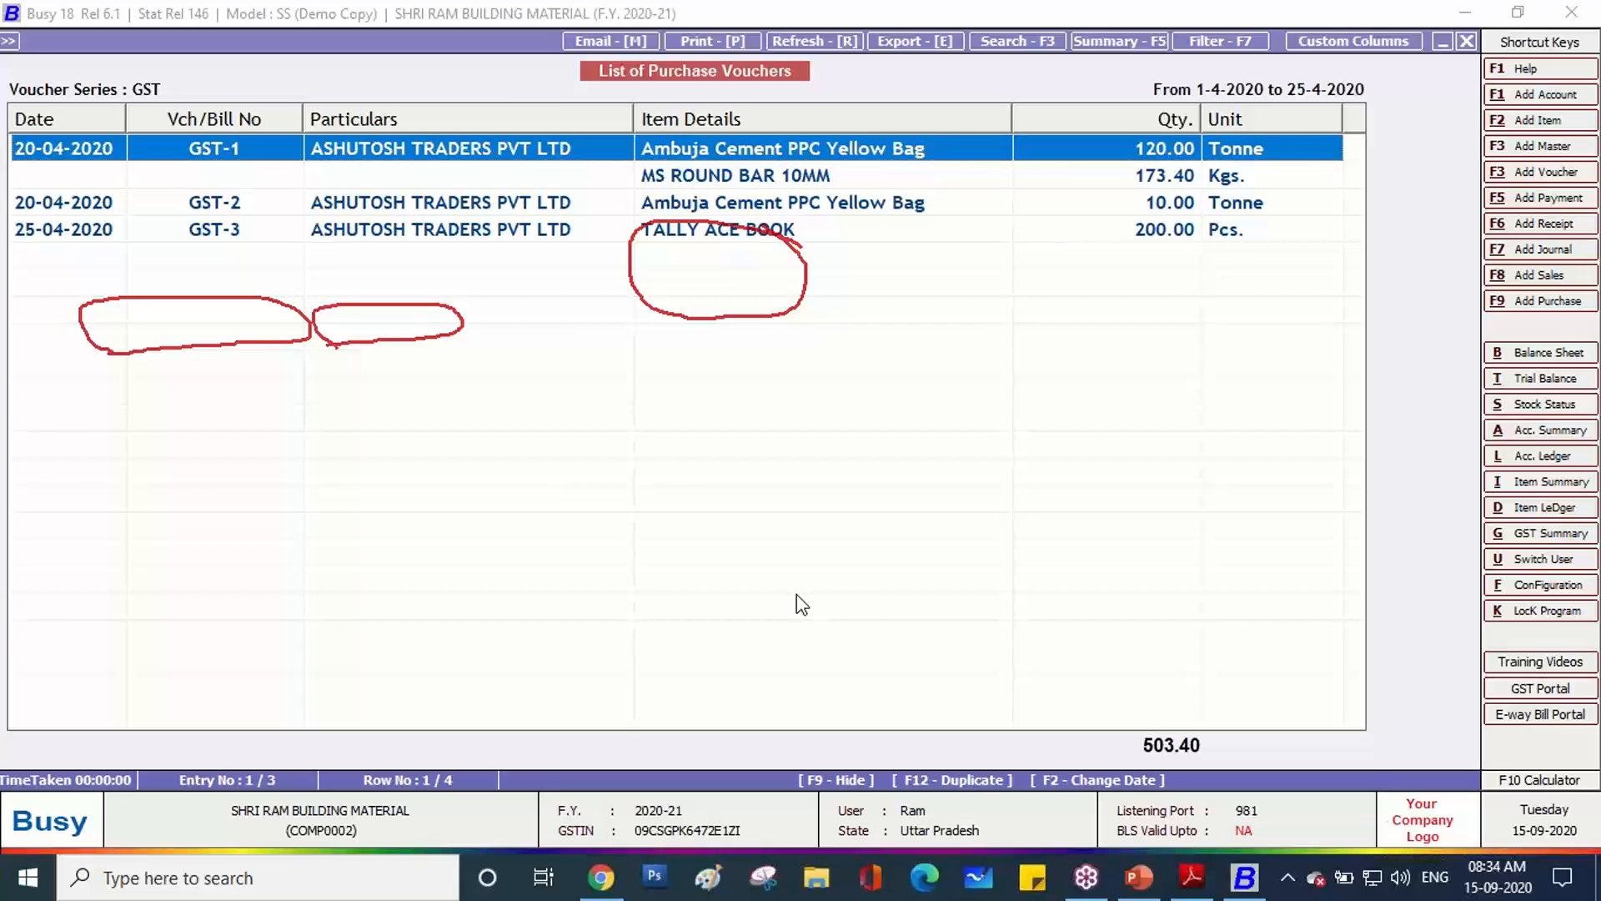
pyautogui.press('Down')
pyautogui.press('Down')
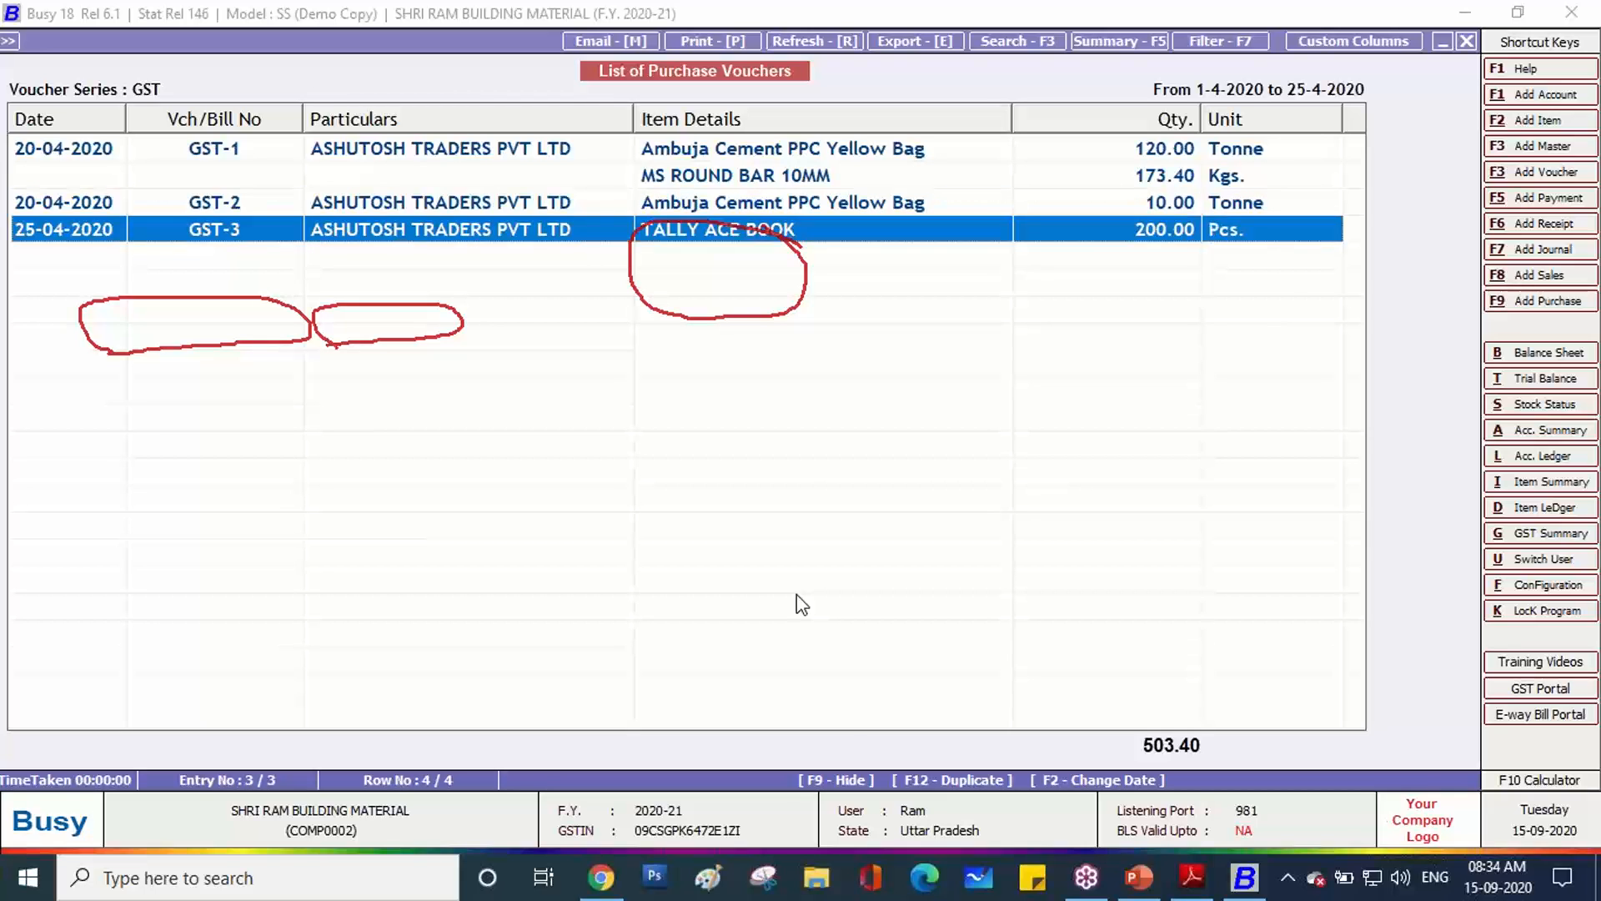
pyautogui.press('Return')
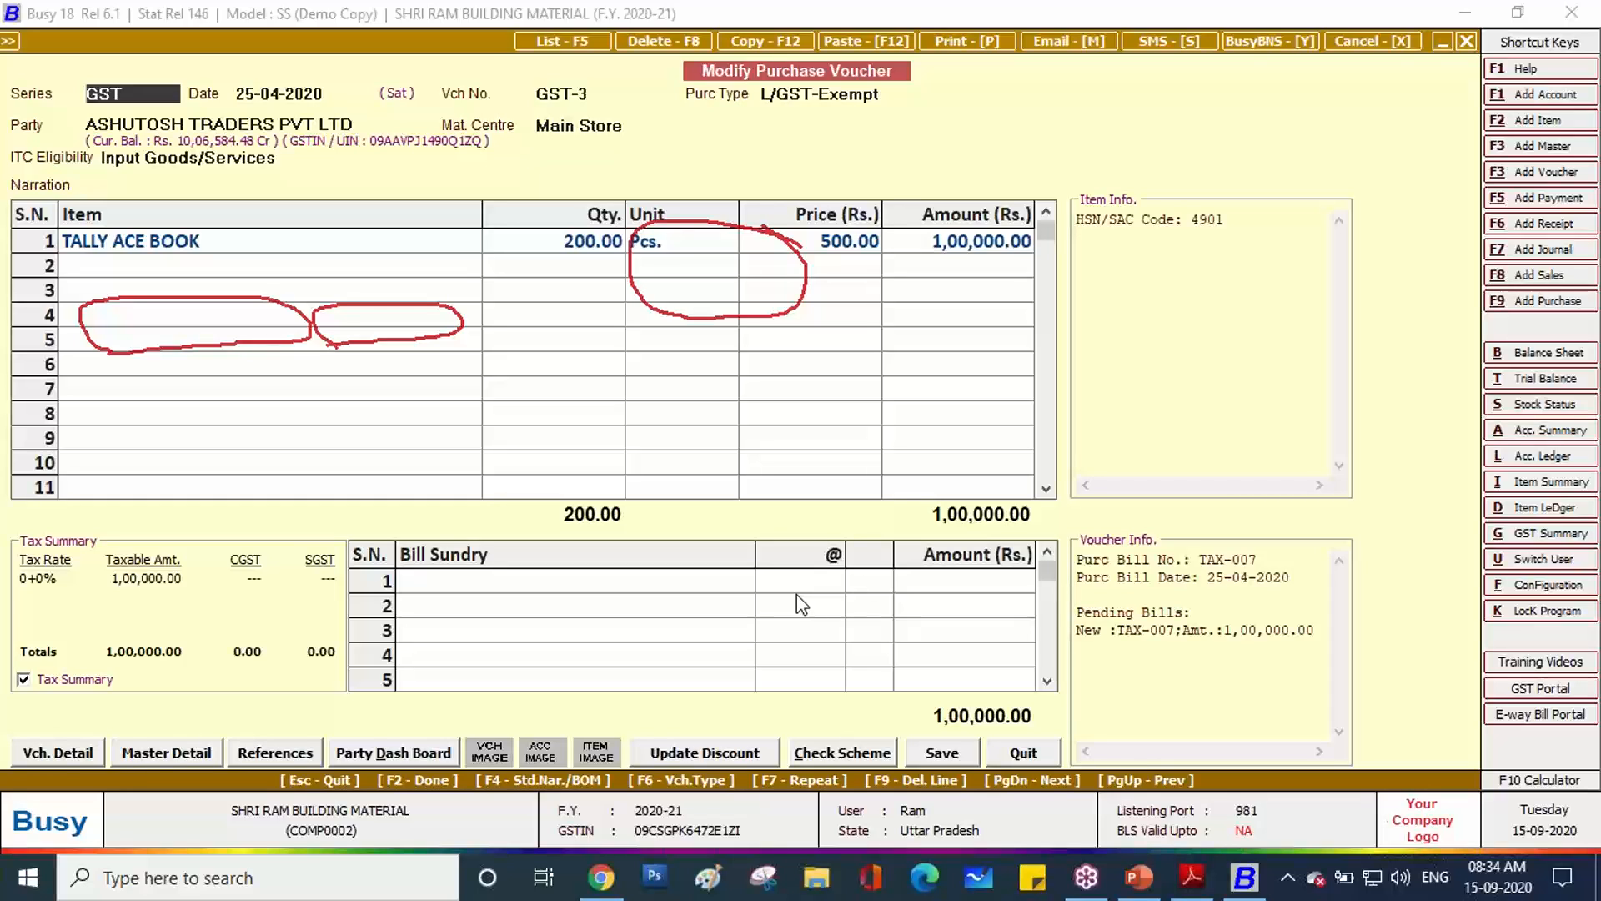
pyautogui.click(1014, 755)
pyautogui.press('Escape')
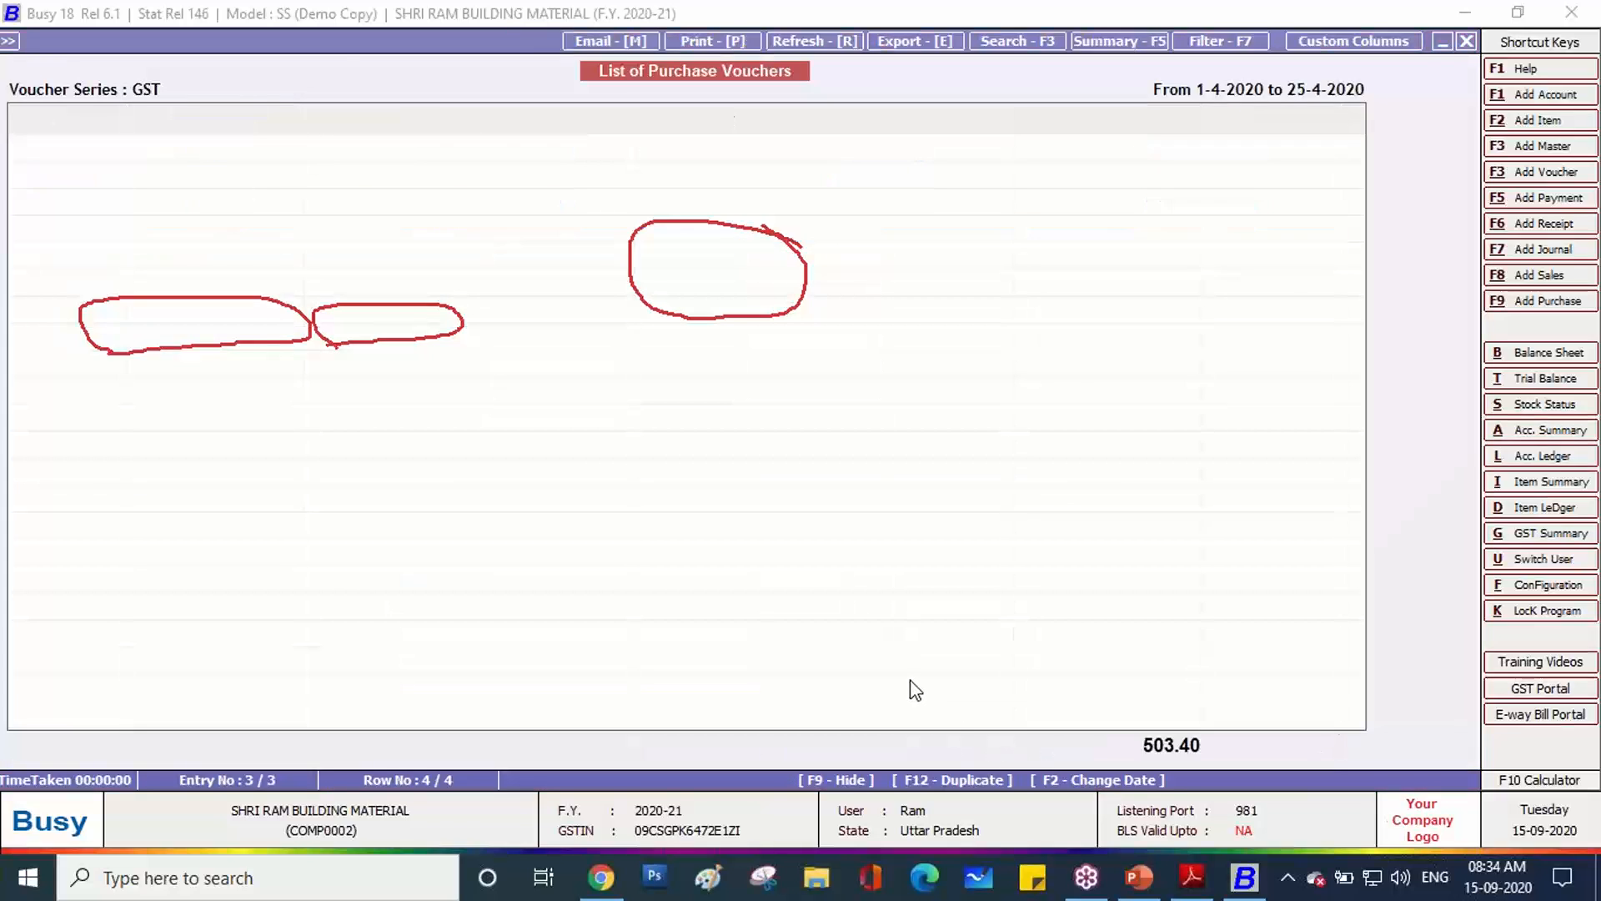
# Accept the GST series and close the list options to return to the Screen/Printer output prompt.
pyautogui.press('Return')
pyautogui.press('F2')
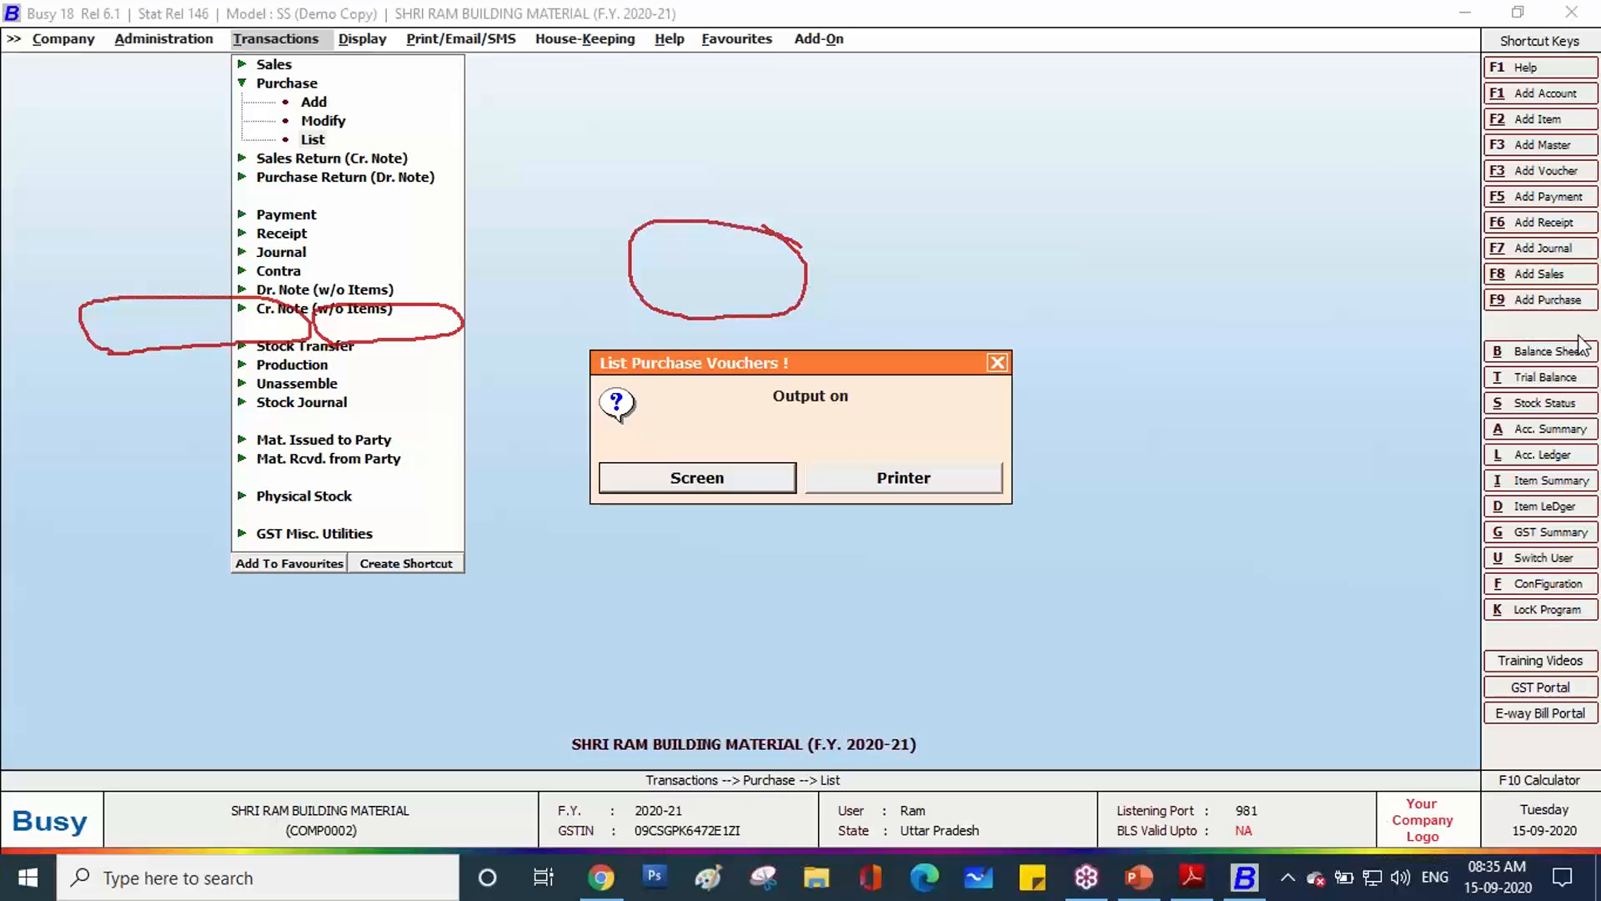
pyautogui.click(1410, 499)
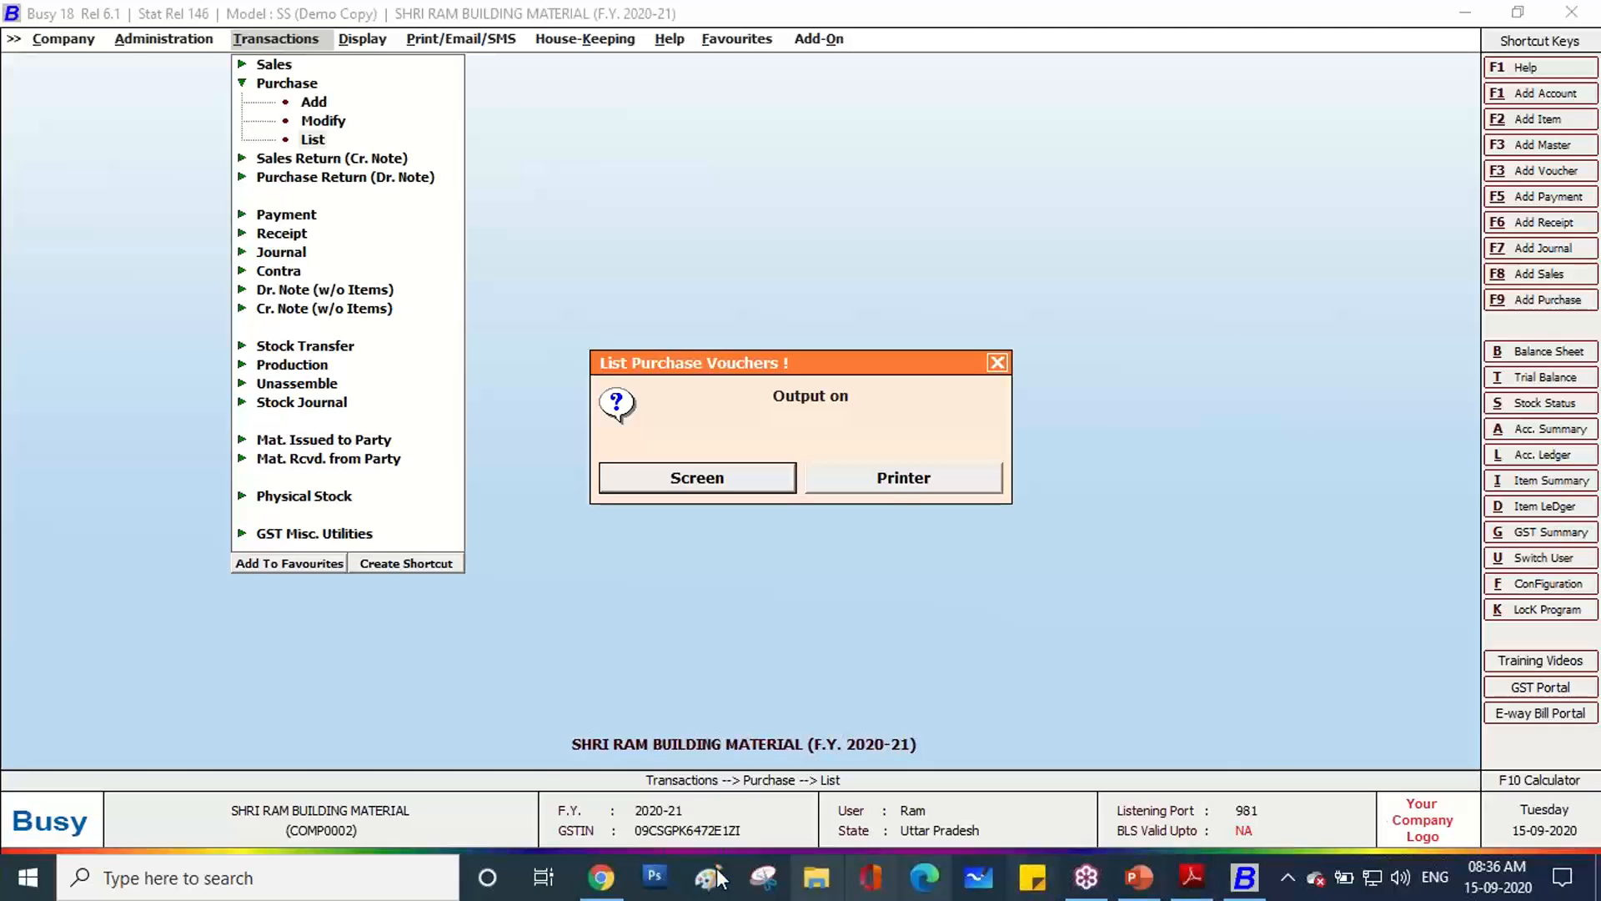
# Open the Purchase 10 Item Wise invoice PDF from Busy OJT\Purchase Invoices in File Explorer.
pyautogui.click(619, 884)
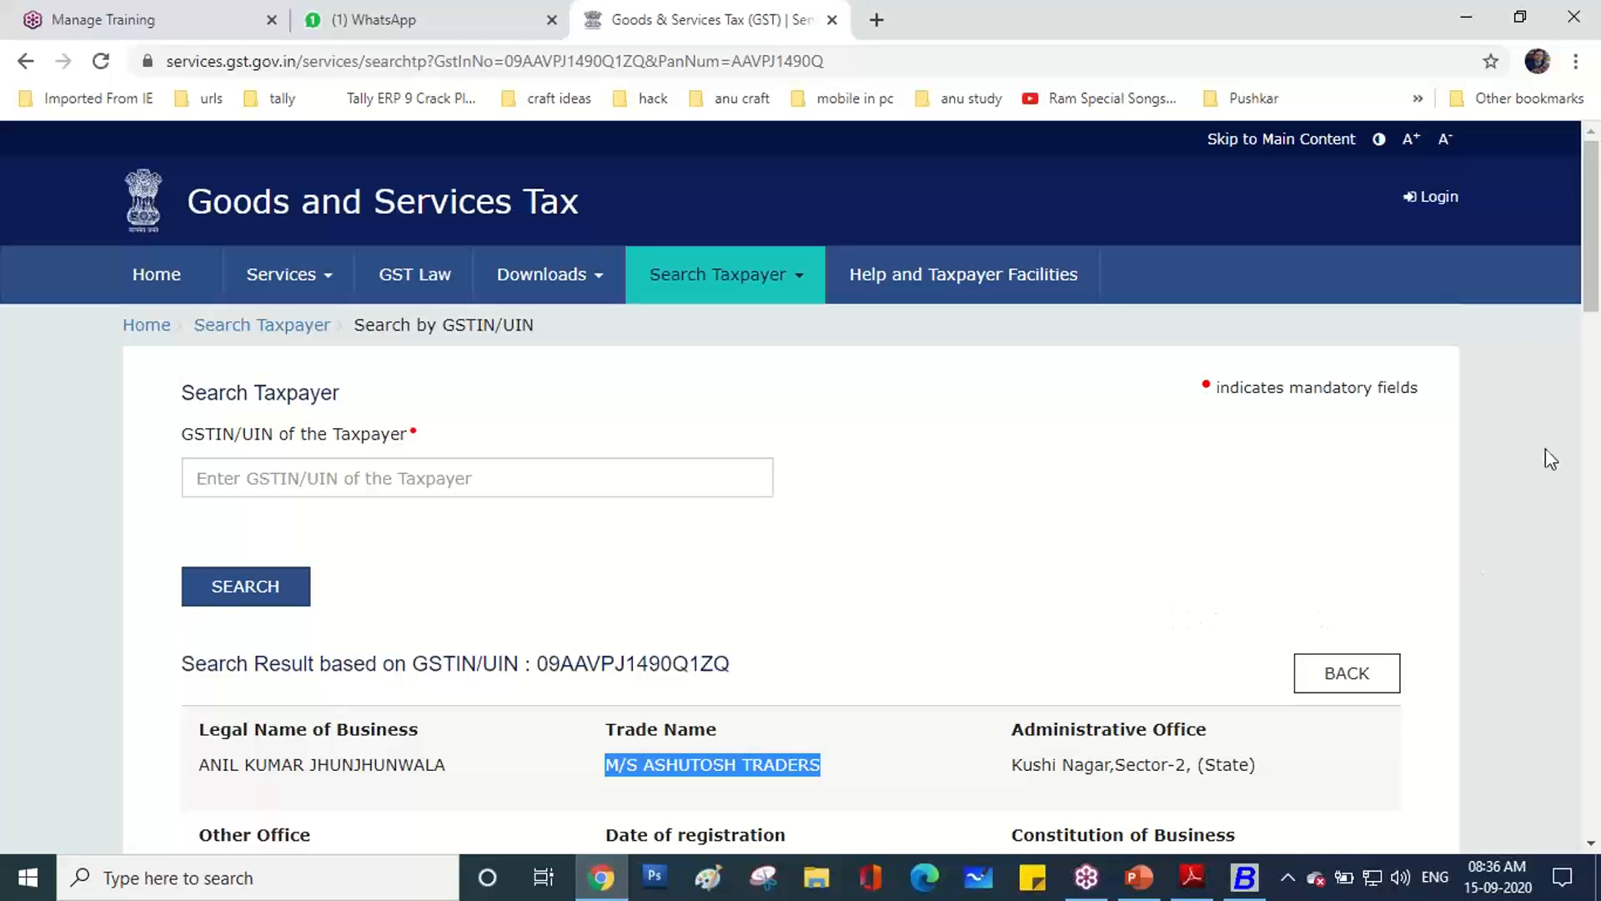
pyautogui.click(392, 17)
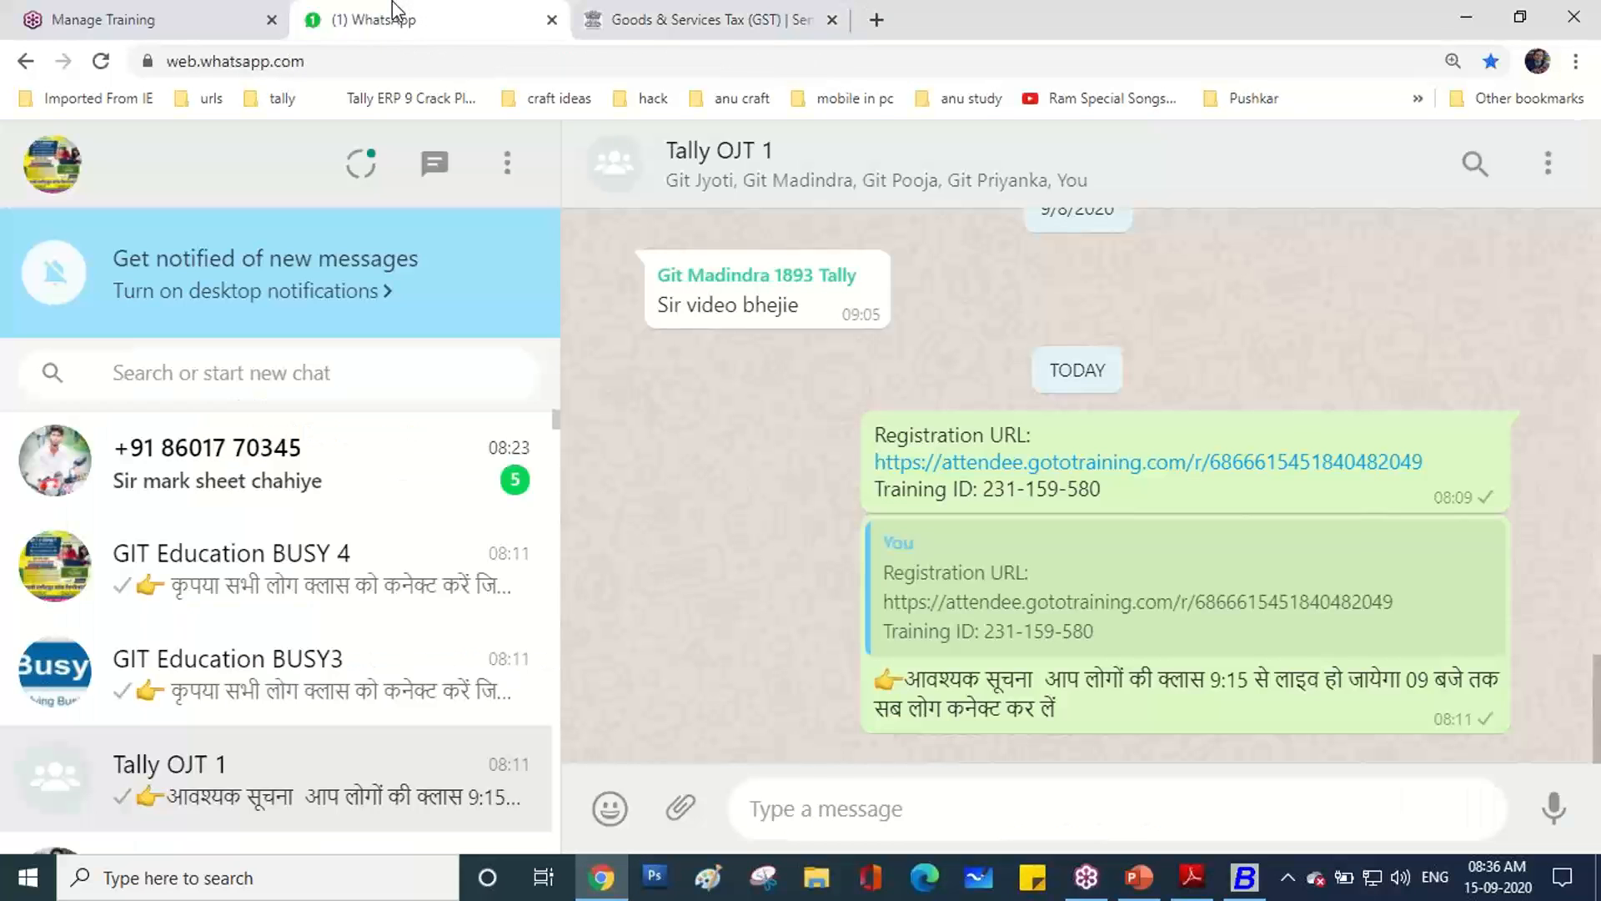
pyautogui.click(834, 898)
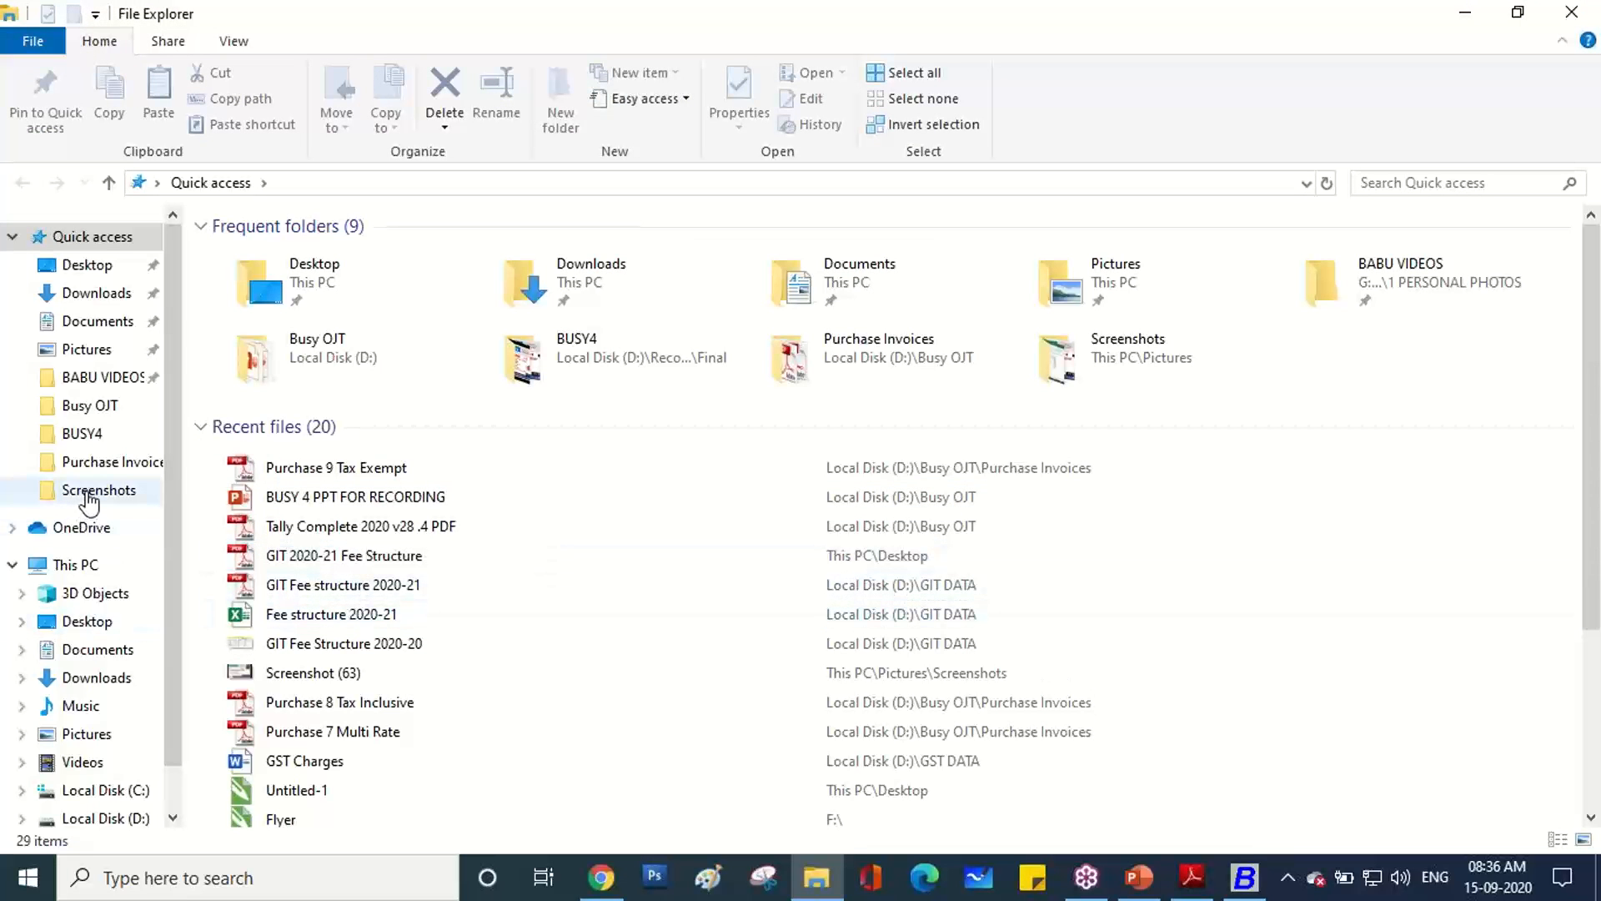
pyautogui.click(98, 410)
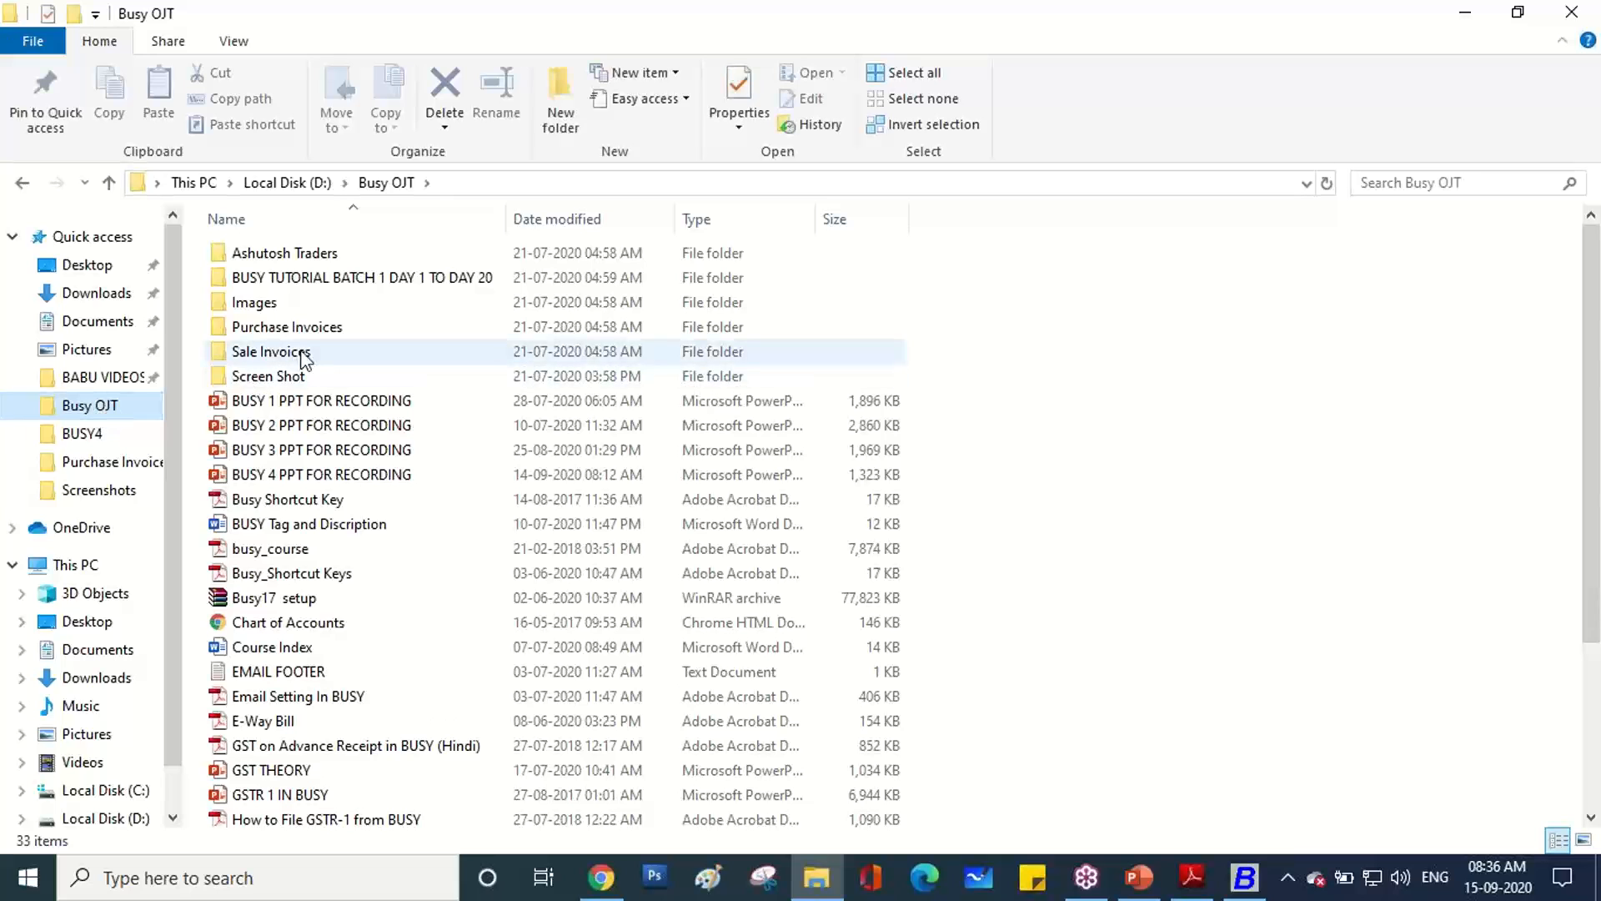
pyautogui.click(301, 332)
pyautogui.doubleClick(301, 332)
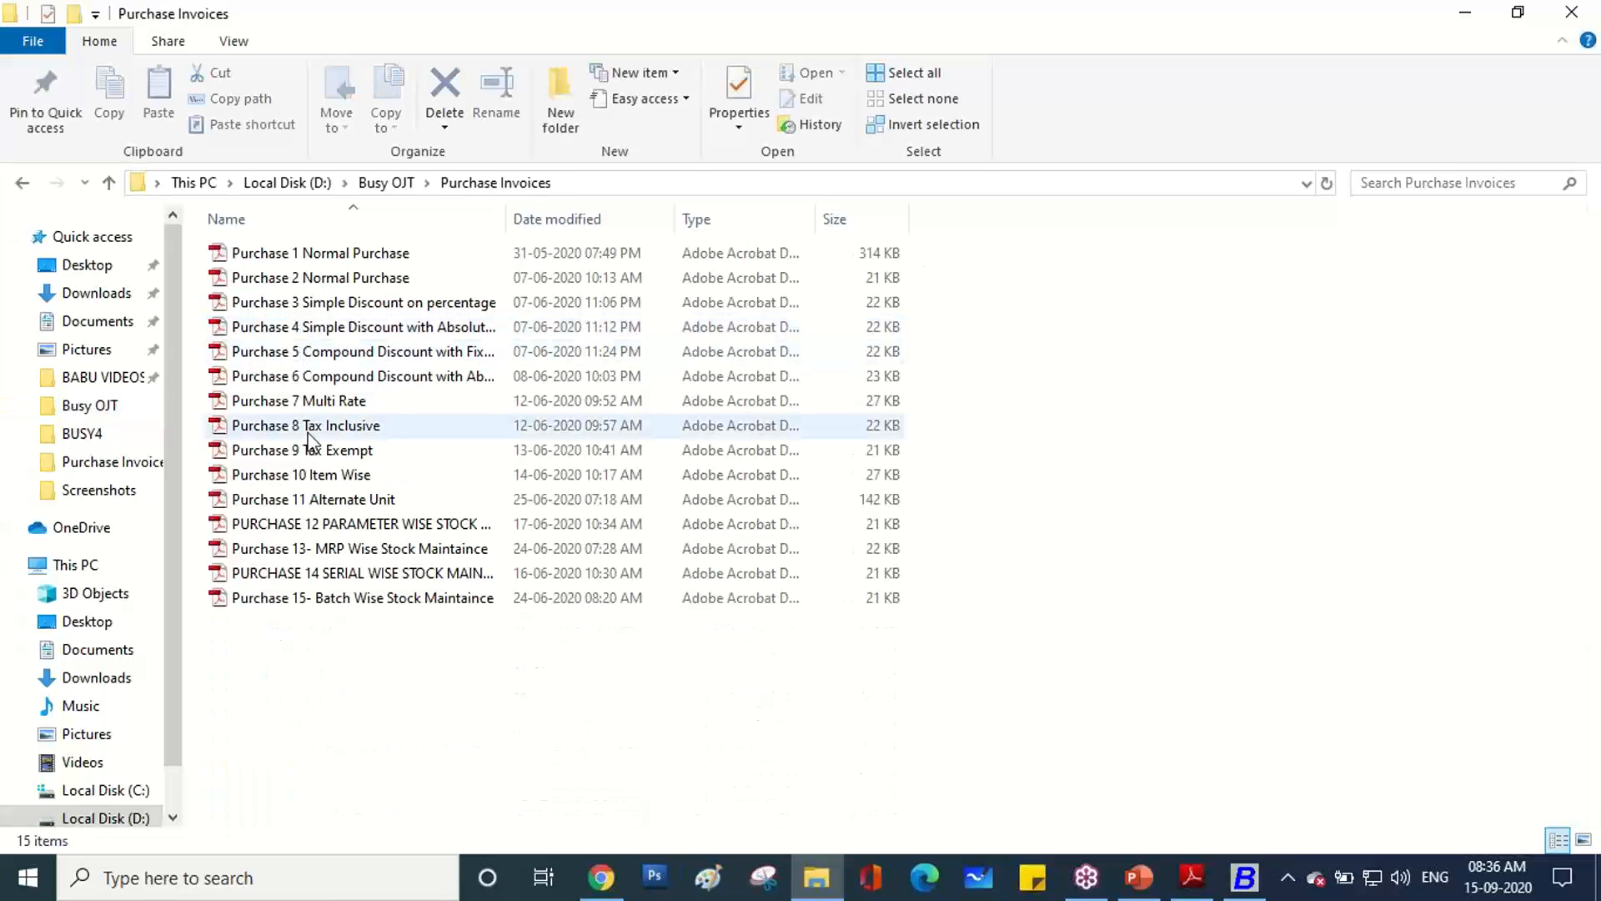
pyautogui.doubleClick(318, 483)
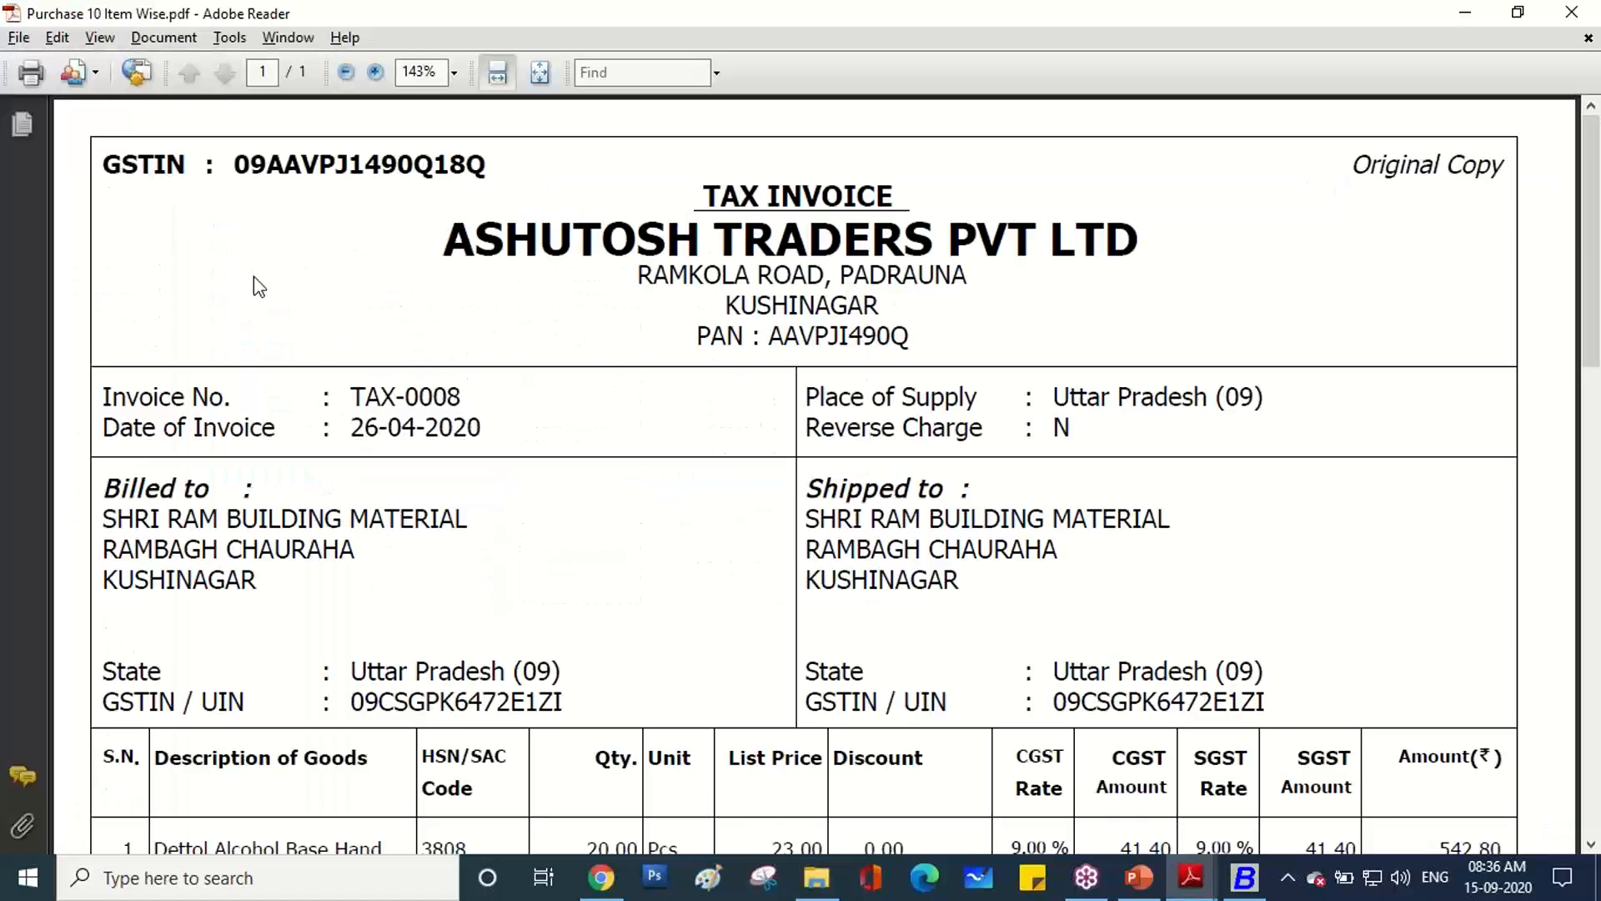
# Scroll to the invoice's item table, highlight the Discount, tax rate, CGST and SGST headings, and enable the pen.
pyautogui.scroll(-3, 783, 609)
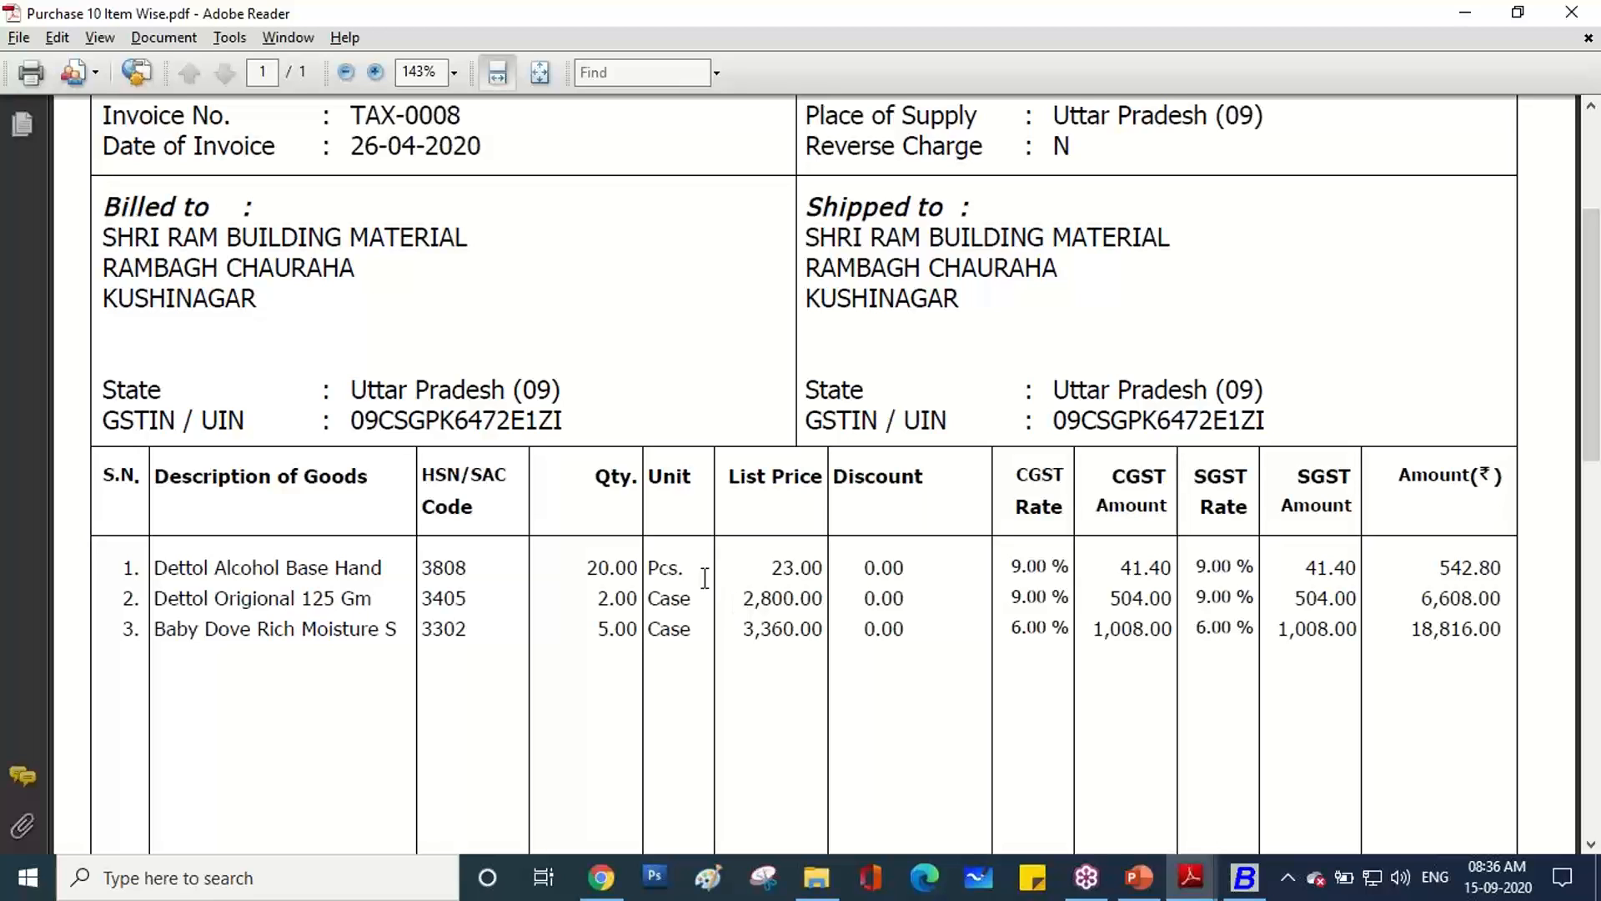
pyautogui.scroll(-1, 705, 577)
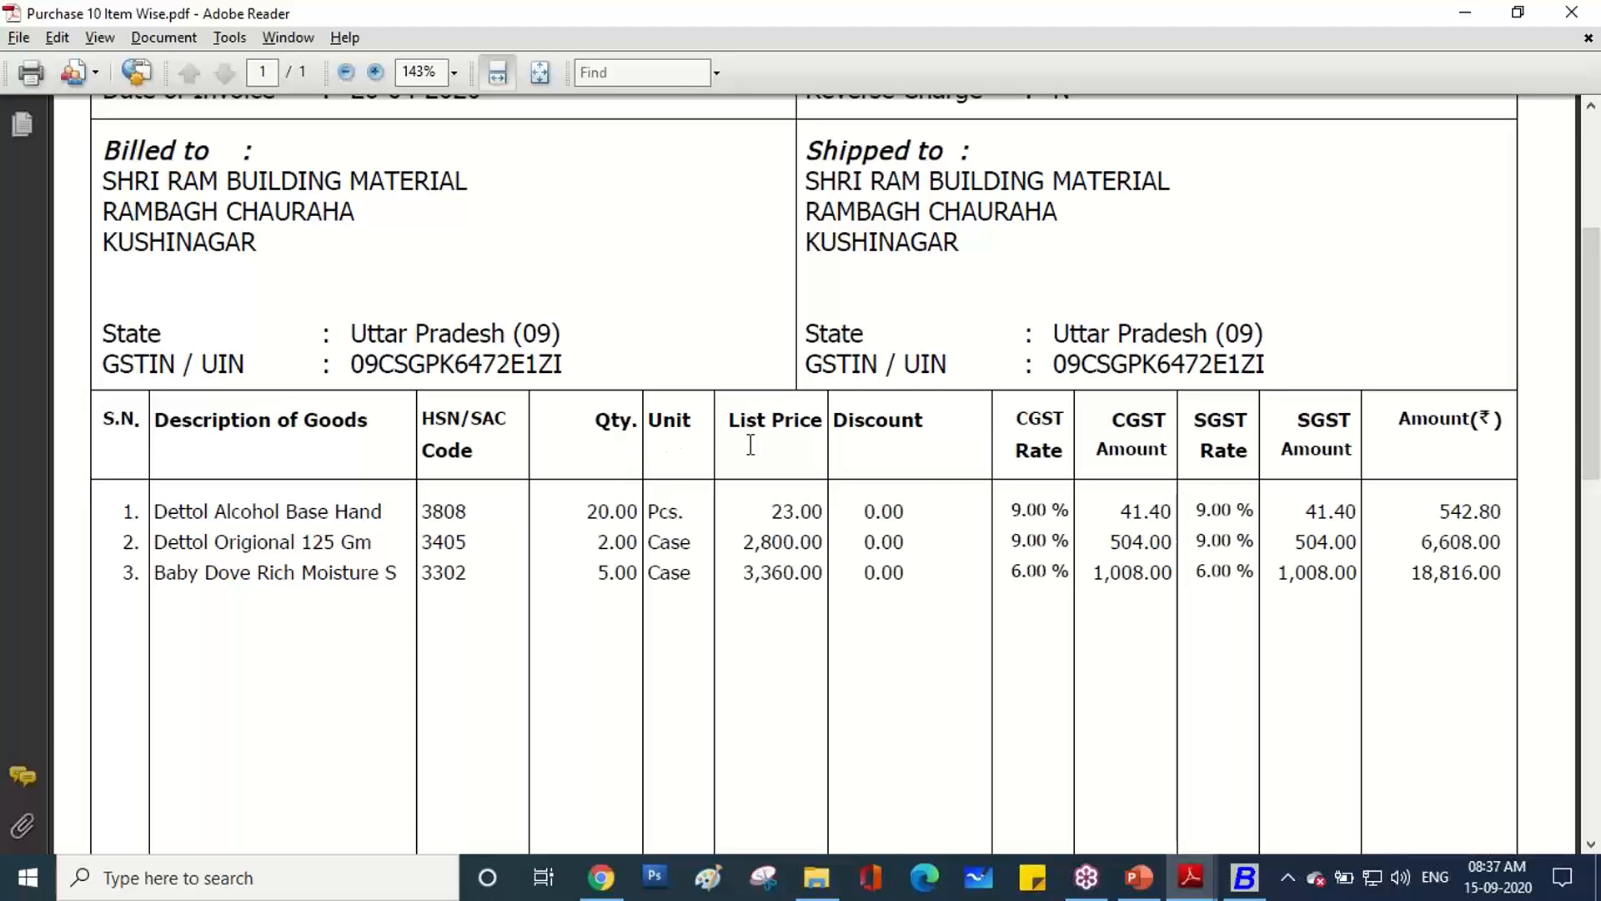
pyautogui.moveTo(932, 423); pyautogui.dragTo(831, 423)
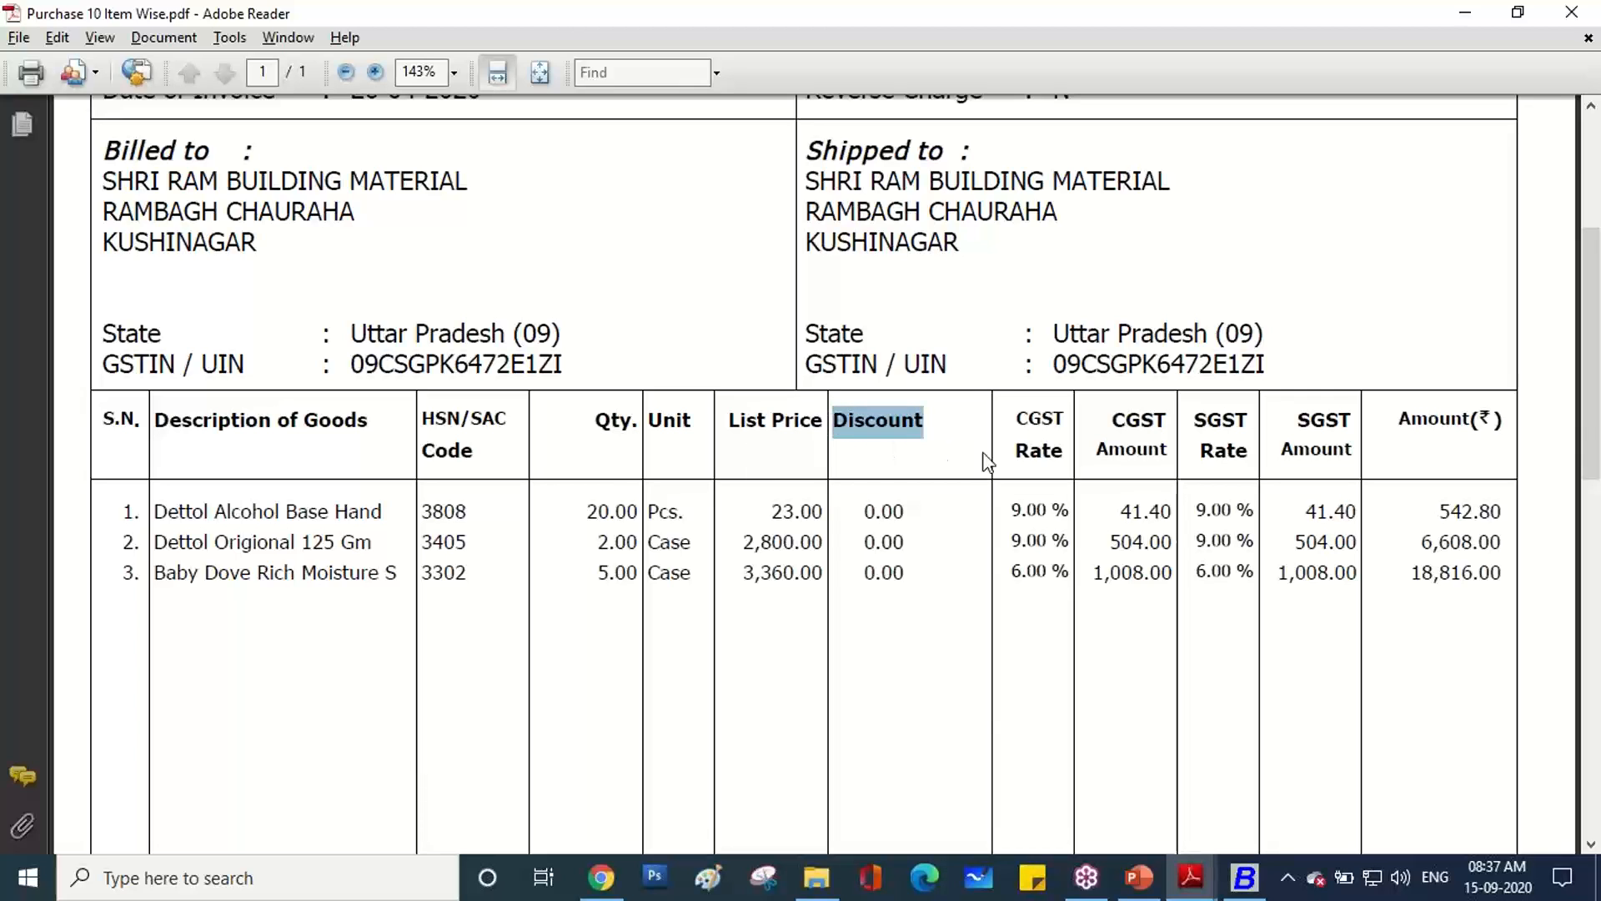
pyautogui.moveTo(1071, 455); pyautogui.dragTo(1114, 424)
pyautogui.click(1207, 453)
pyautogui.click(1311, 457)
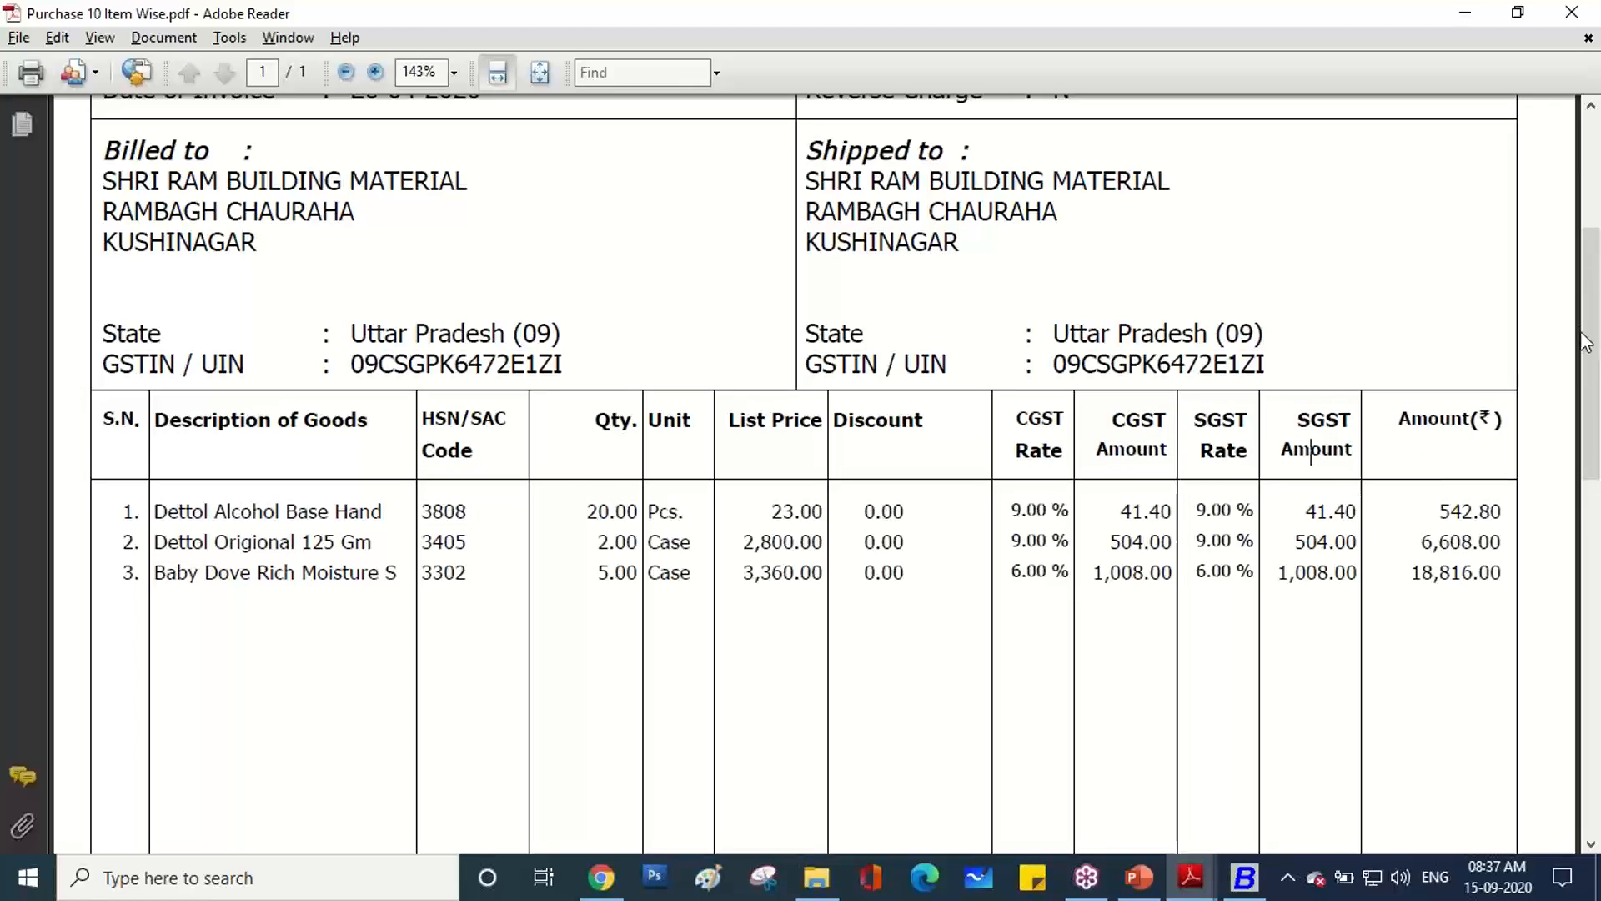
pyautogui.click(1557, 343)
pyautogui.click(1413, 394)
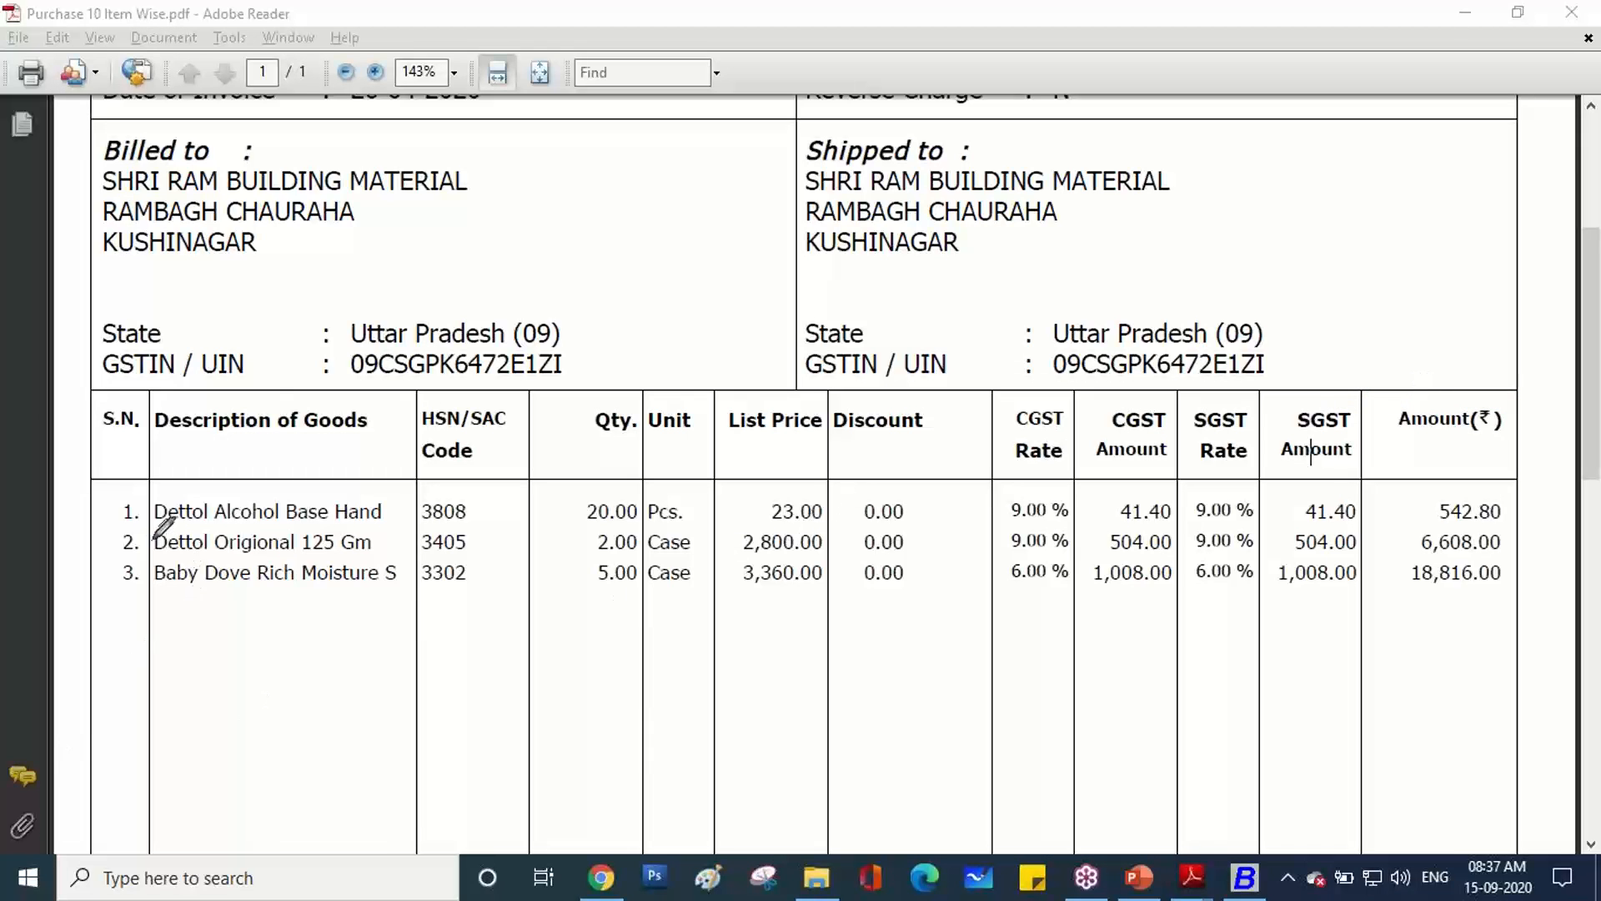
pyautogui.moveTo(146, 528); pyautogui.dragTo(456, 527)
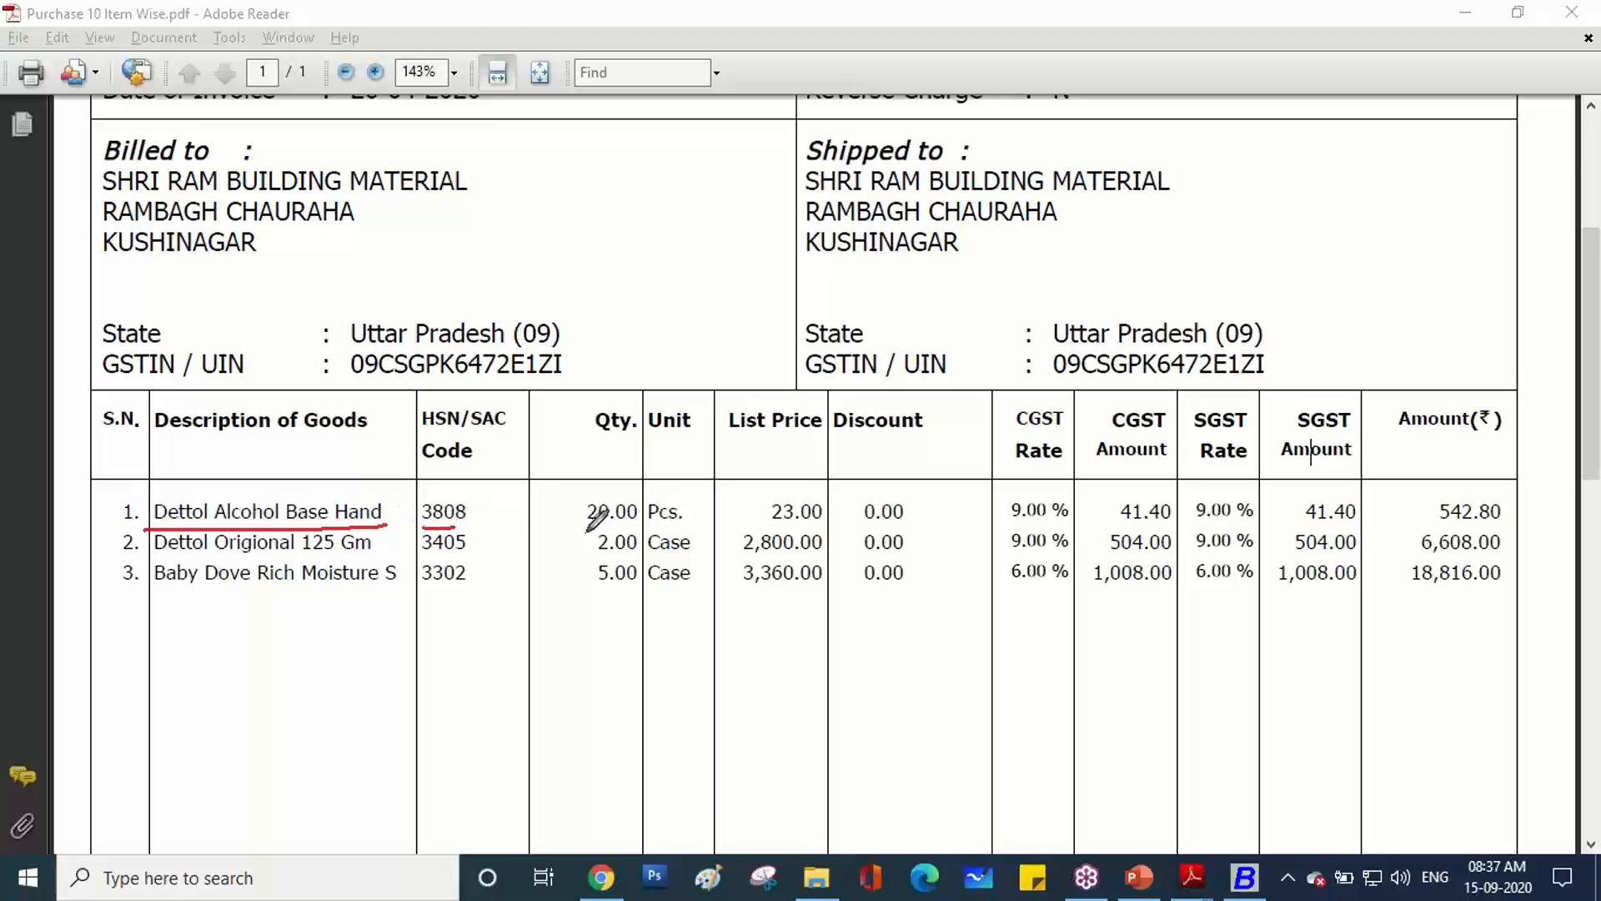
pyautogui.moveTo(587, 530); pyautogui.dragTo(643, 533)
pyautogui.moveTo(756, 528); pyautogui.dragTo(814, 524)
pyautogui.moveTo(1006, 526); pyautogui.dragTo(1357, 522)
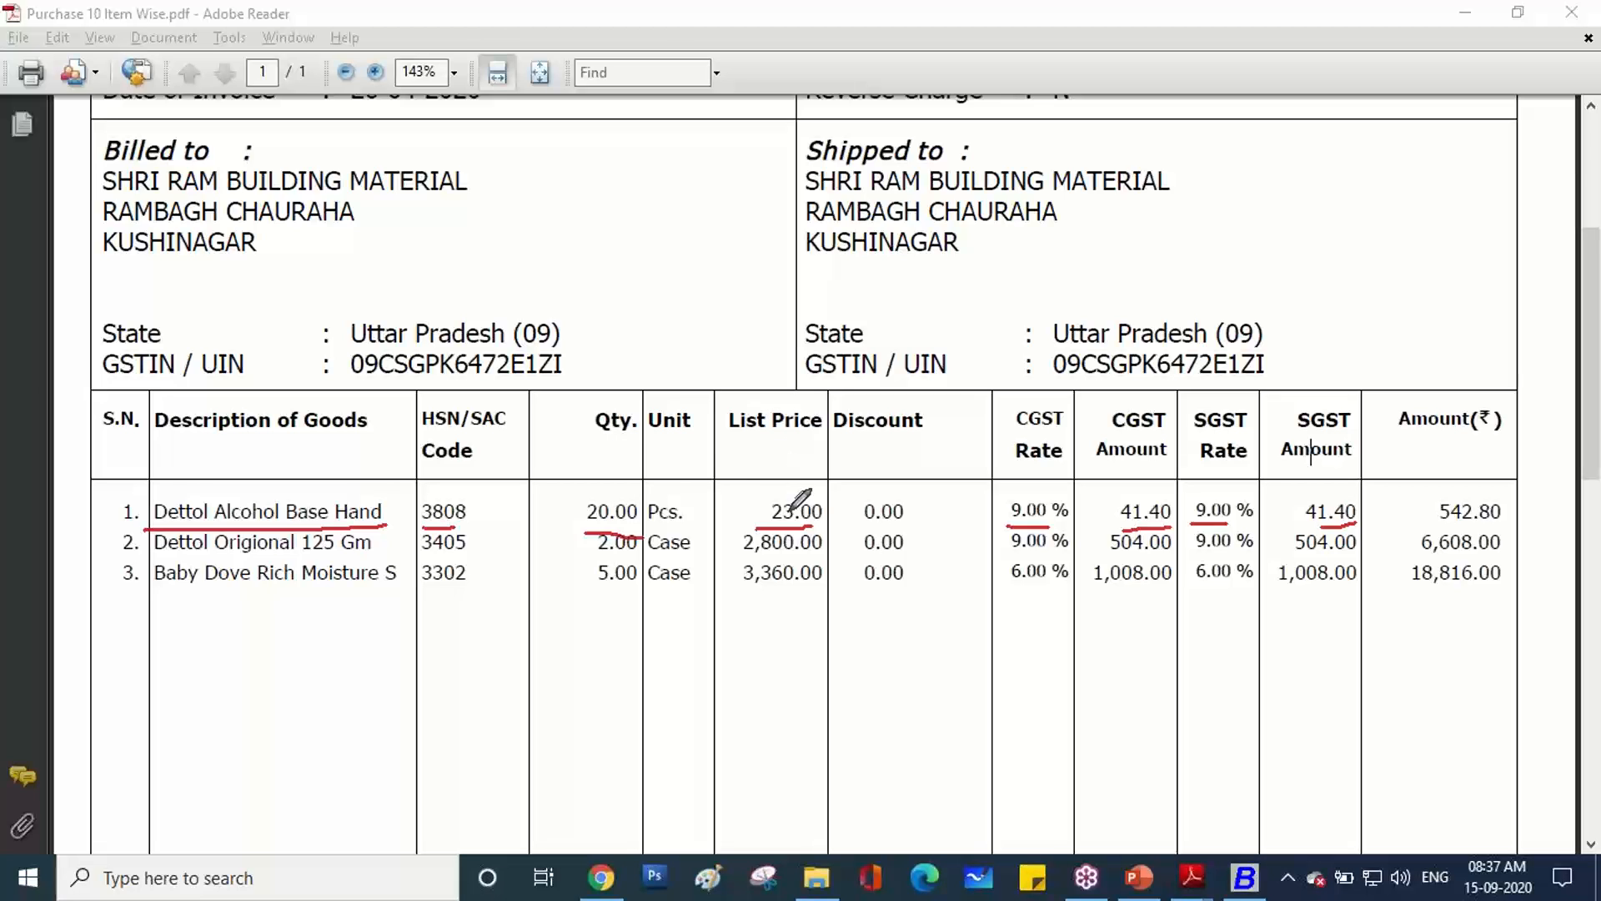
pyautogui.moveTo(867, 463)
pyautogui.mouseDown()
pyautogui.moveTo(942, 477)
pyautogui.moveTo(1002, 451)
pyautogui.moveTo(1110, 488)
pyautogui.moveTo(1160, 457)
pyautogui.moveTo(1255, 455)
pyautogui.moveTo(1297, 506)
pyautogui.mouseUp()
pyautogui.moveTo(1431, 531); pyautogui.dragTo(1493, 530)
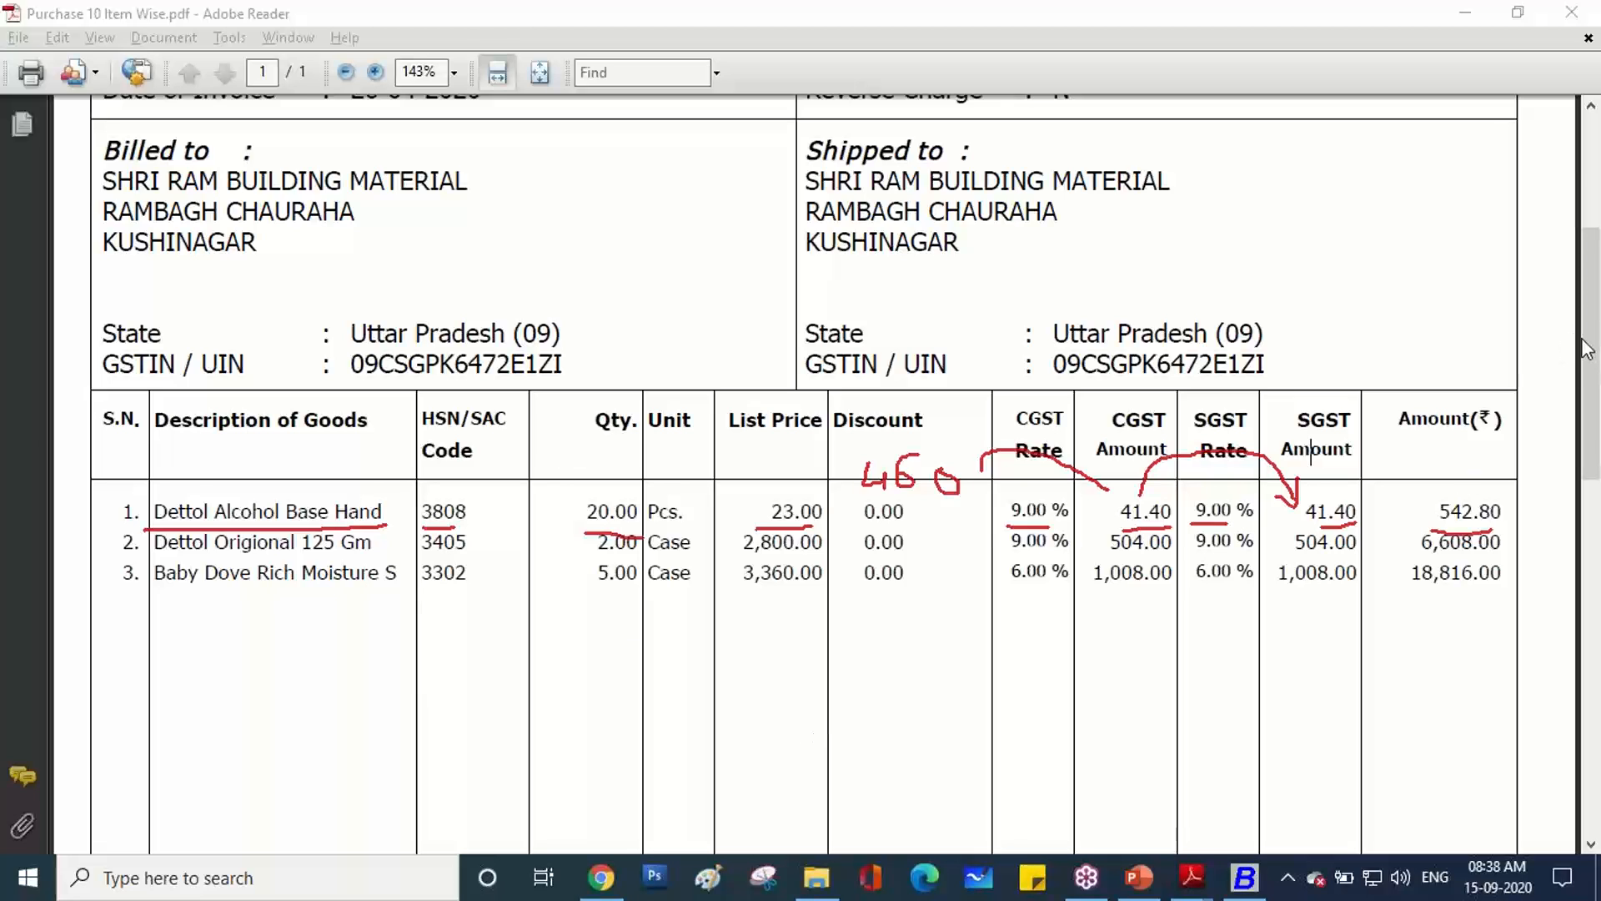
pyautogui.click(1428, 499)
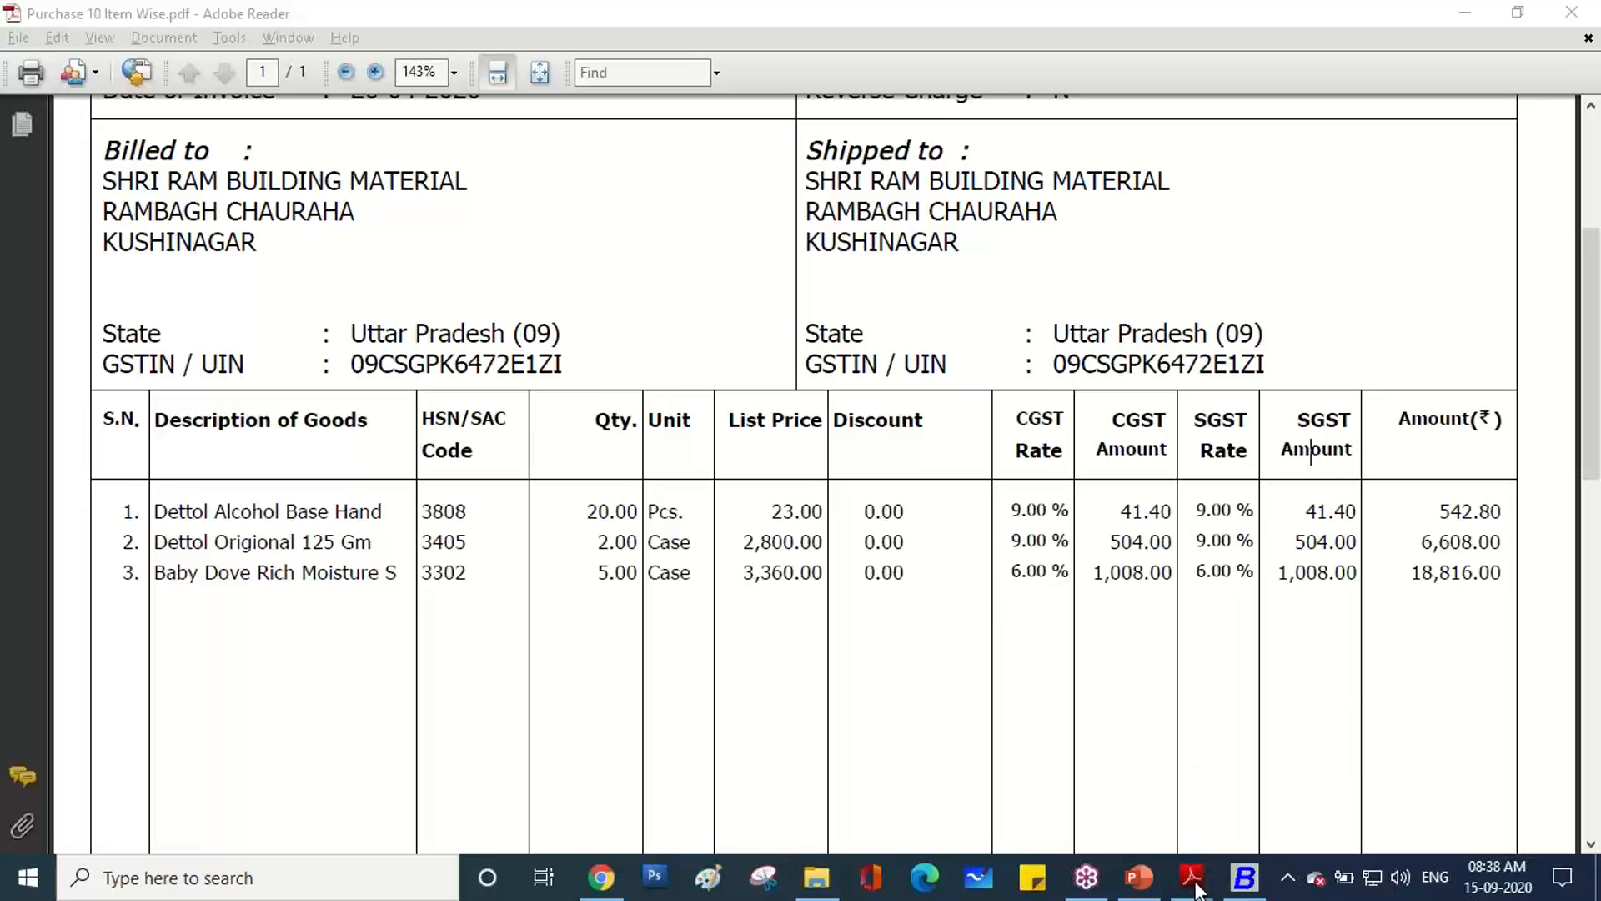
# Back in Busy, dismiss the output prompt and start a new GST-series purchase voucher.
pyautogui.moveTo(1235, 889)
pyautogui.click(1182, 747)
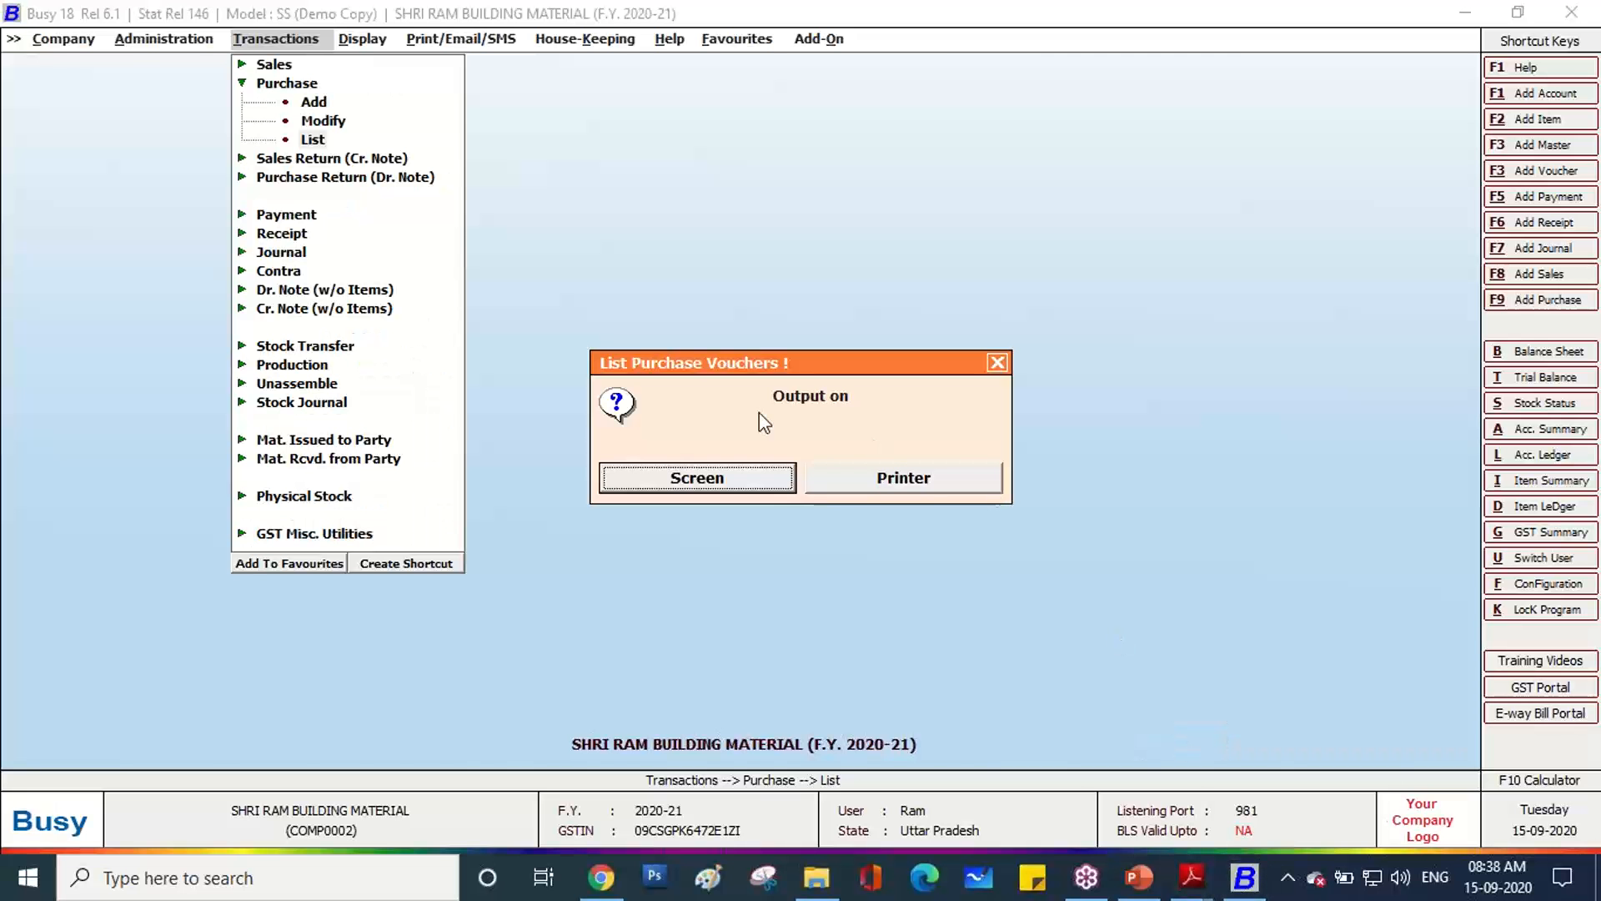
pyautogui.press('Escape')
pyautogui.press('Escape')
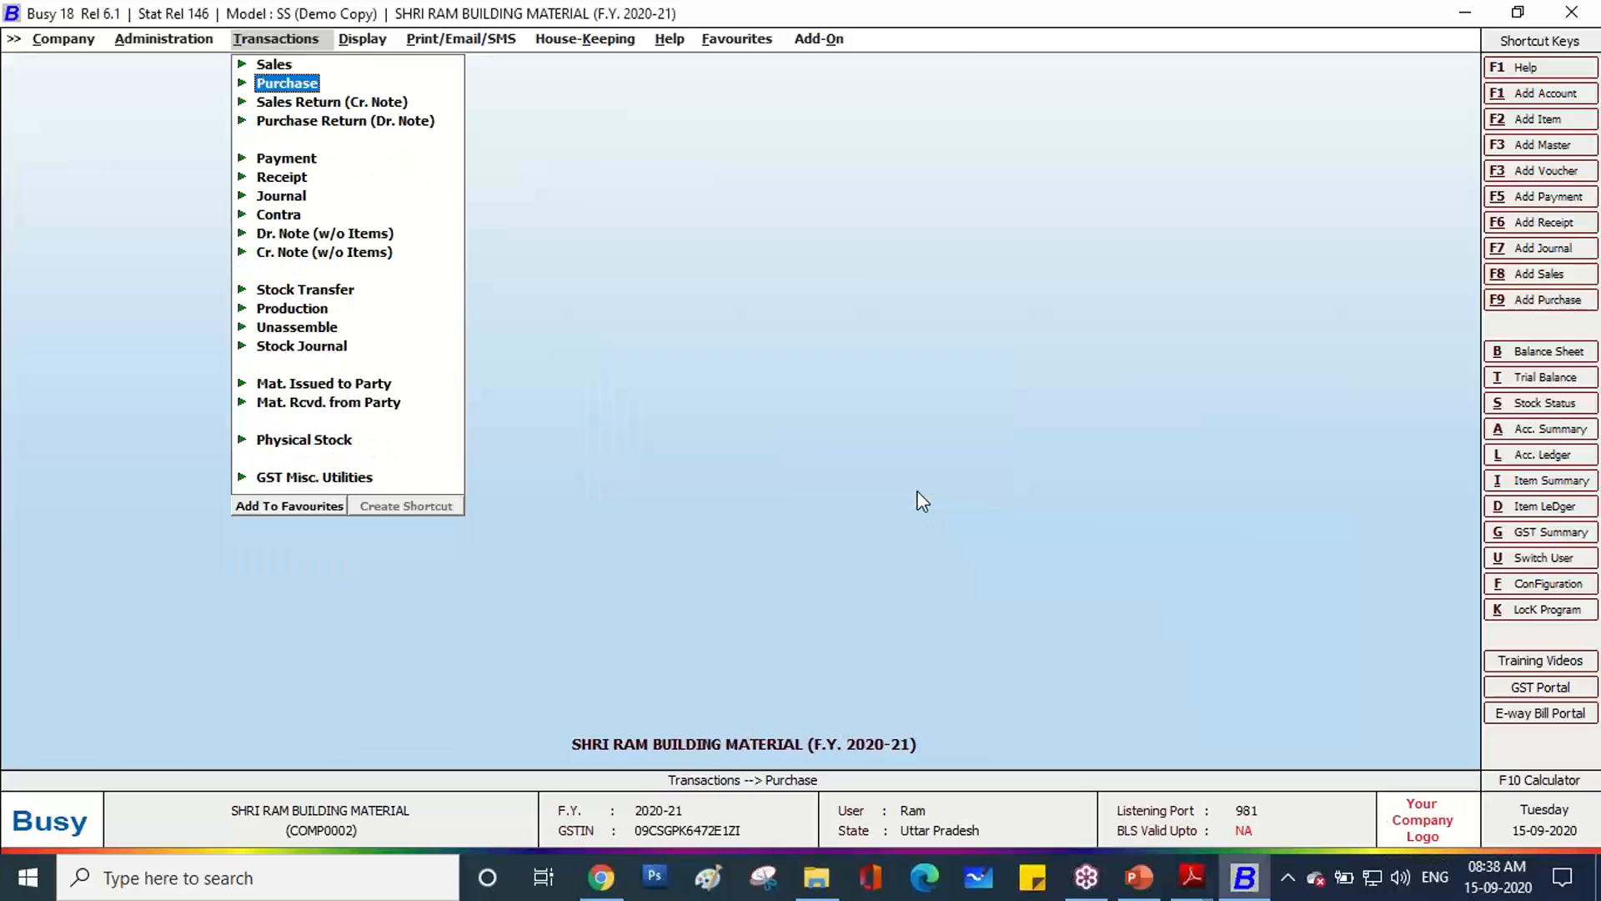
pyautogui.press('Escape')
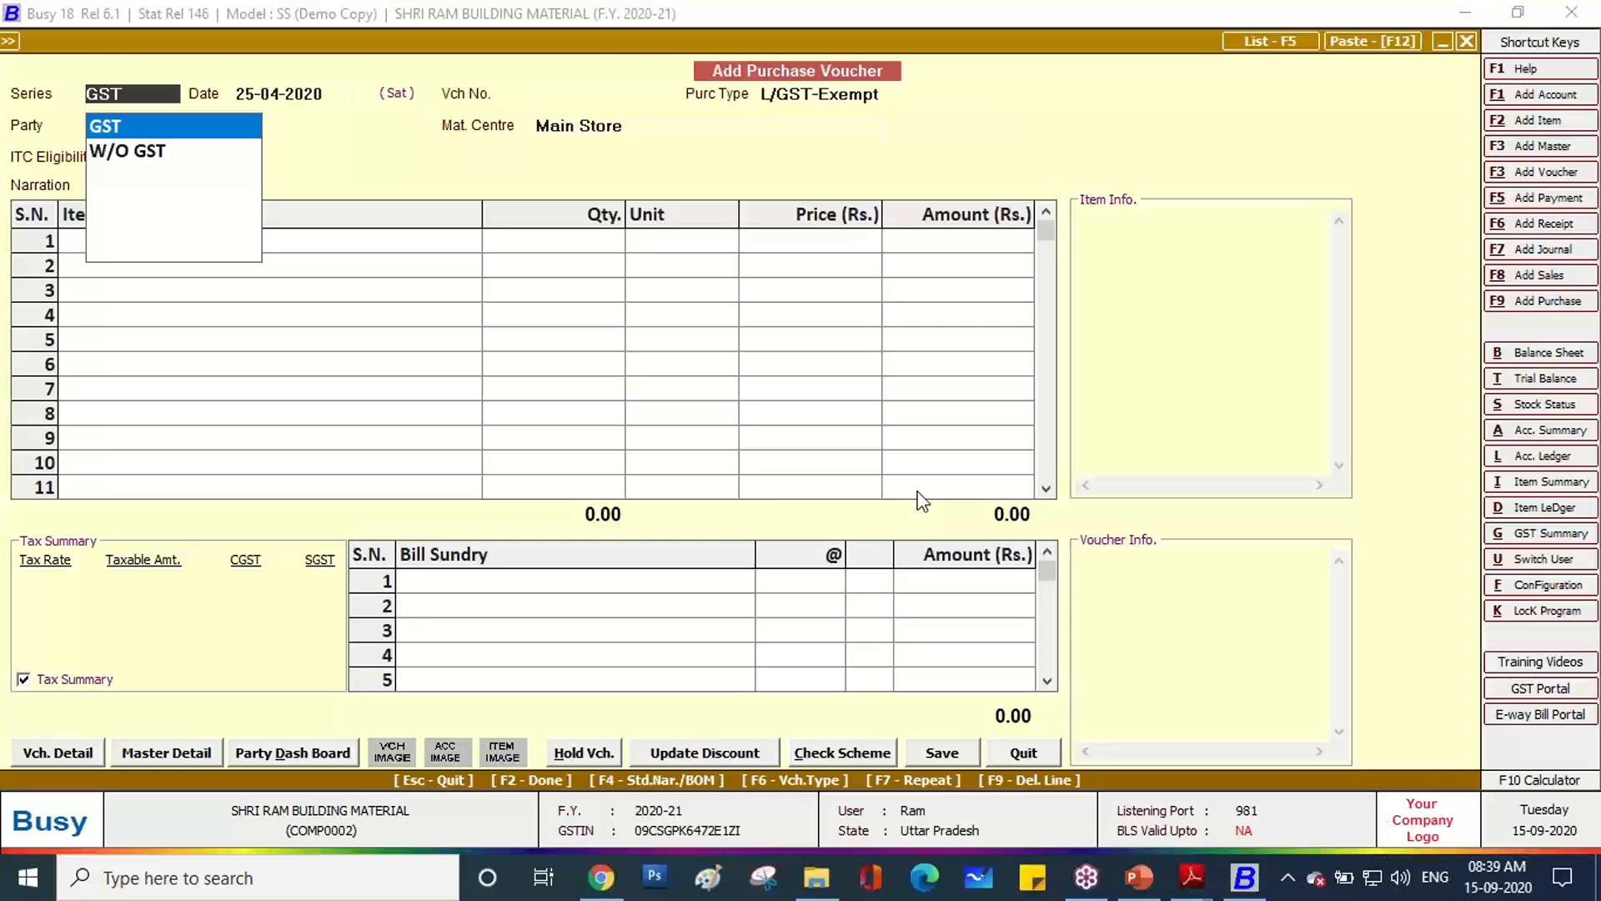
pyautogui.press('Return')
# Set the voucher date to 26-04-2020, checking it against the invoice.
pyautogui.hotkey('alt', 'Tab')
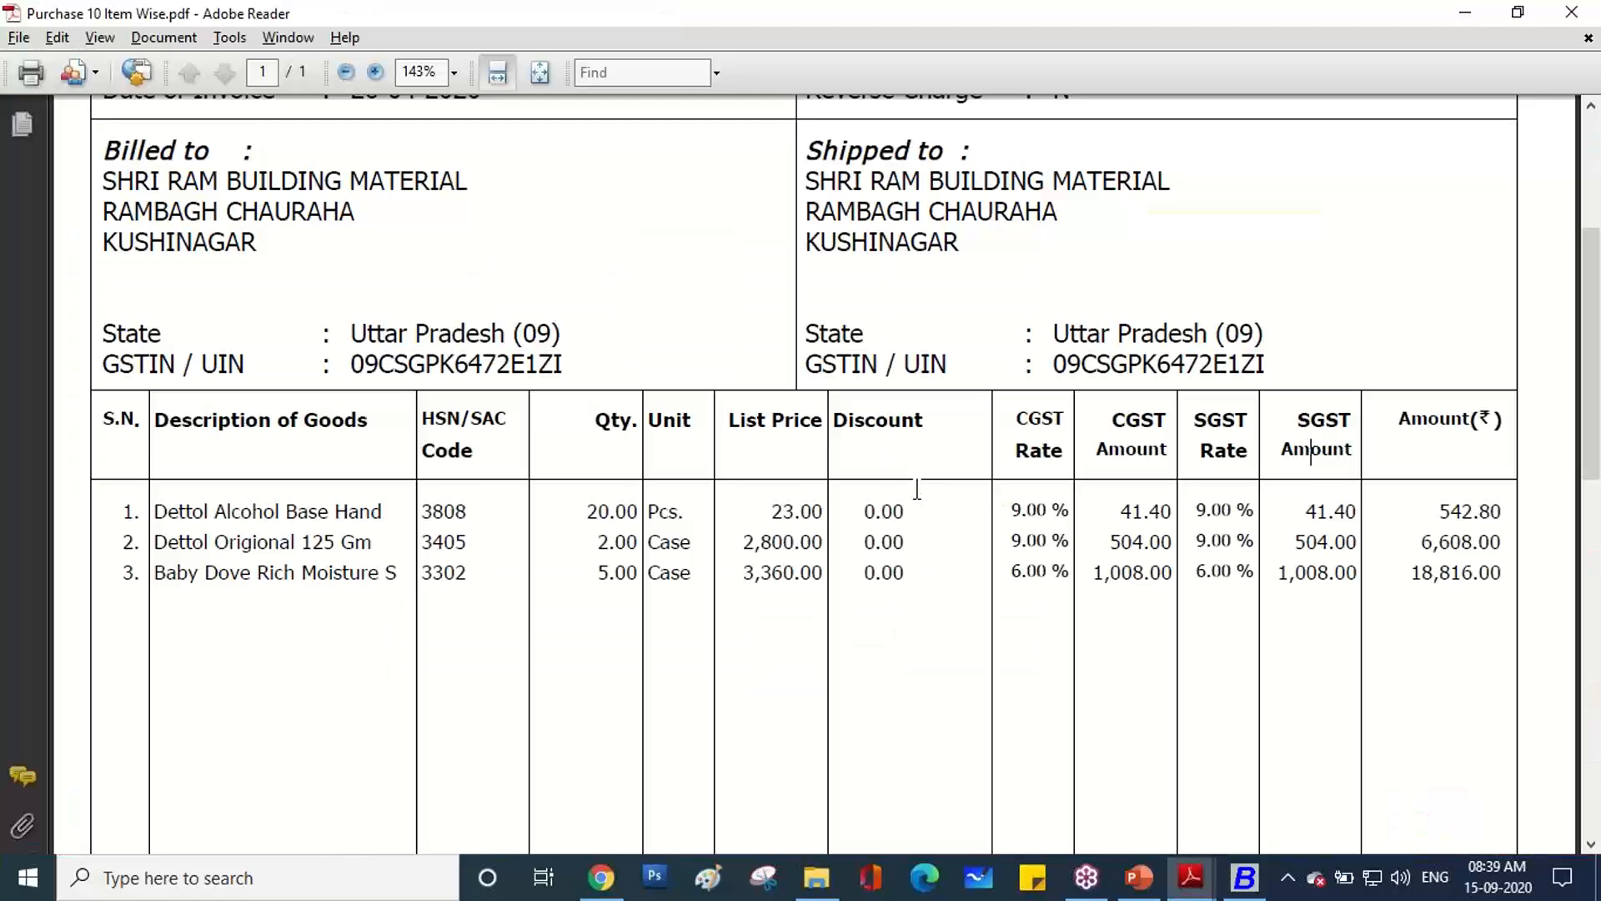
pyautogui.scroll(2, 918, 492)
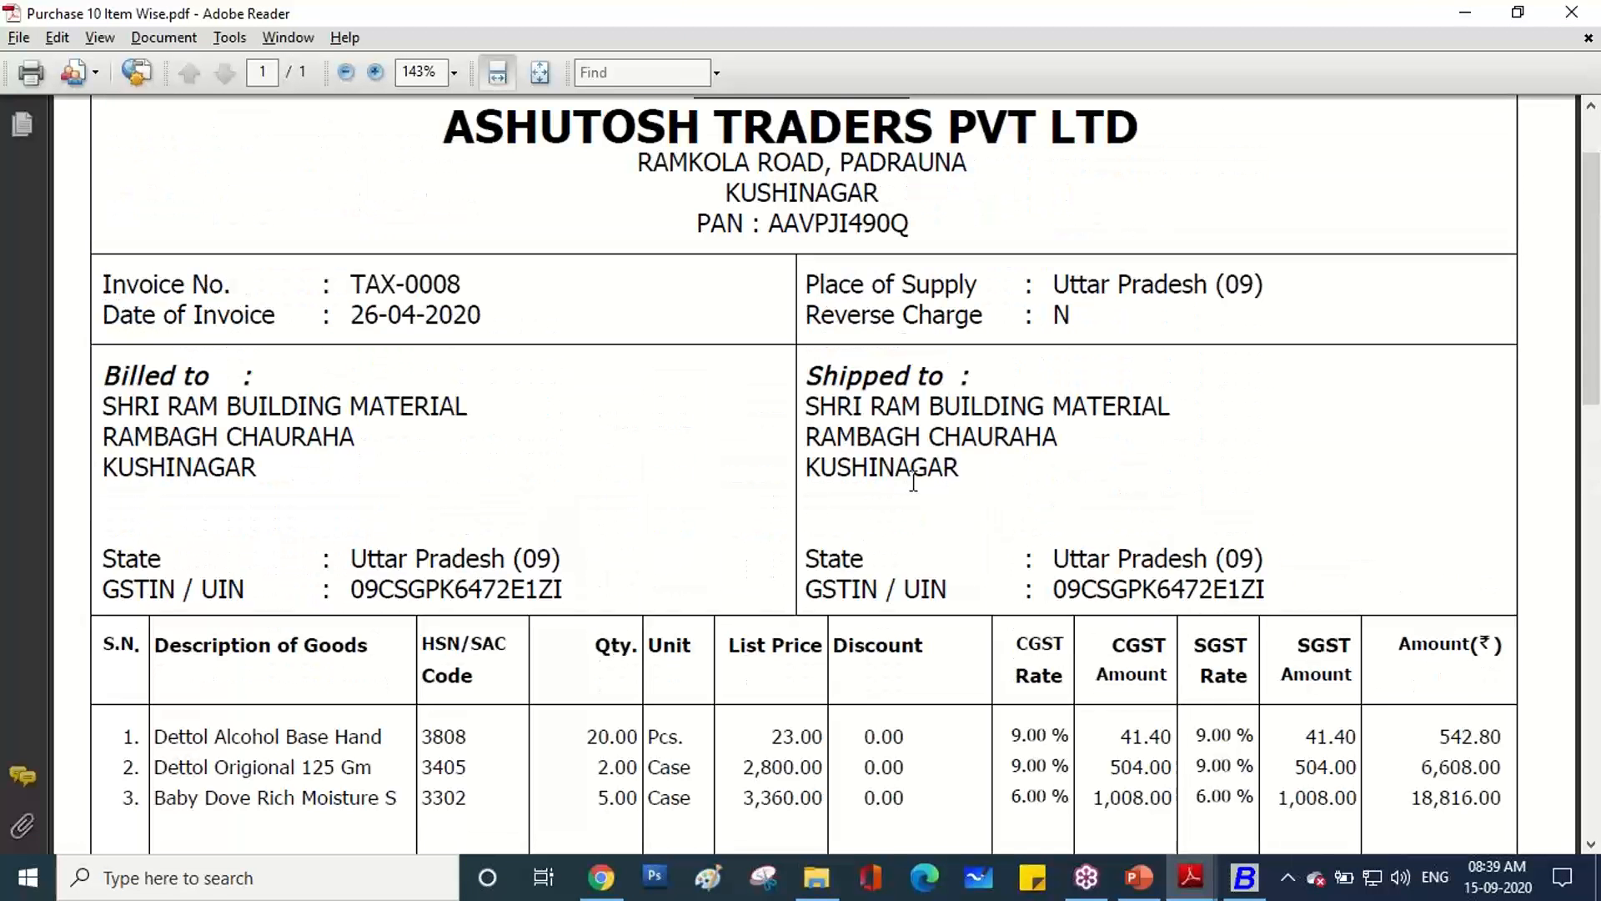
pyautogui.hotkey('alt', 'Tab')
pyautogui.write('26')
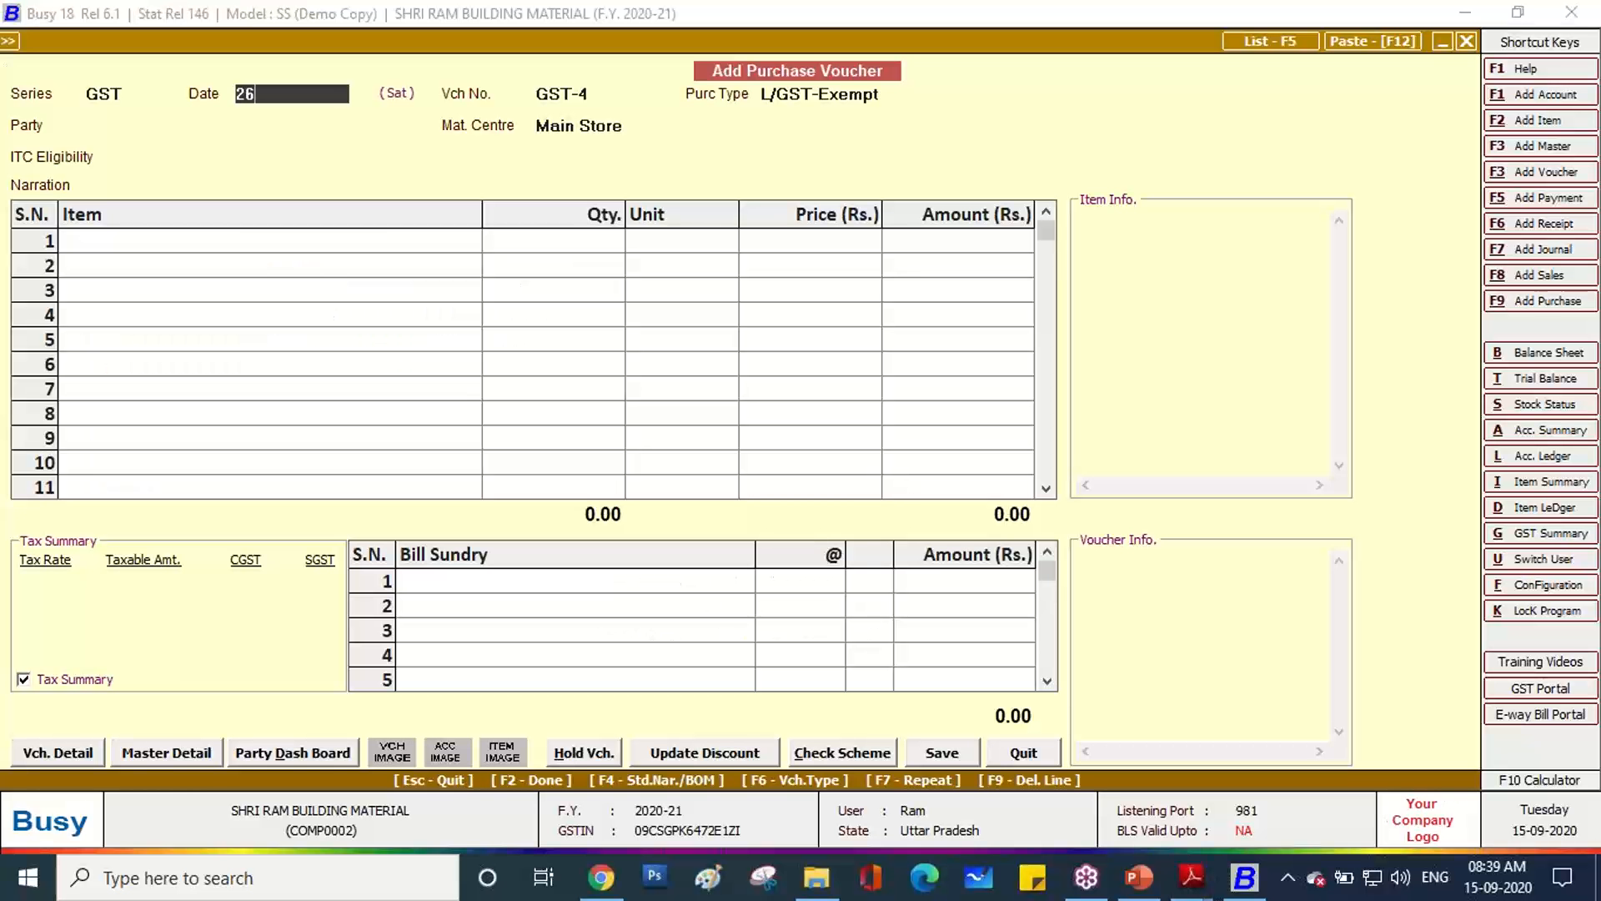
pyautogui.write('04')
pyautogui.press('Return')
pyautogui.press('Return')
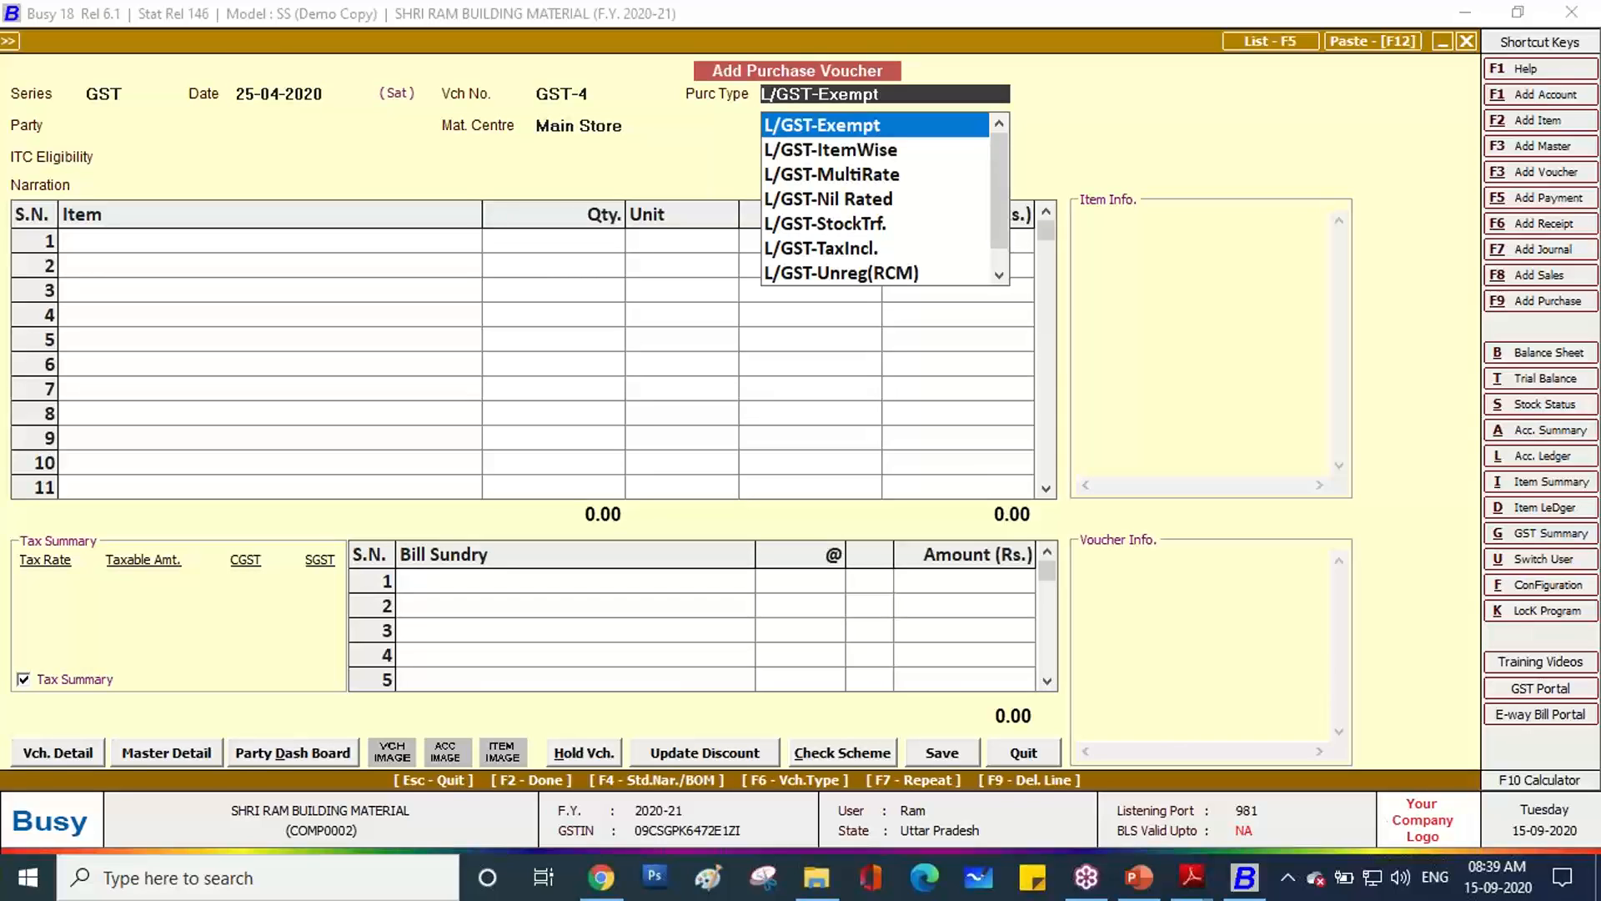
pyautogui.press('Escape')
pyautogui.write('26-04')
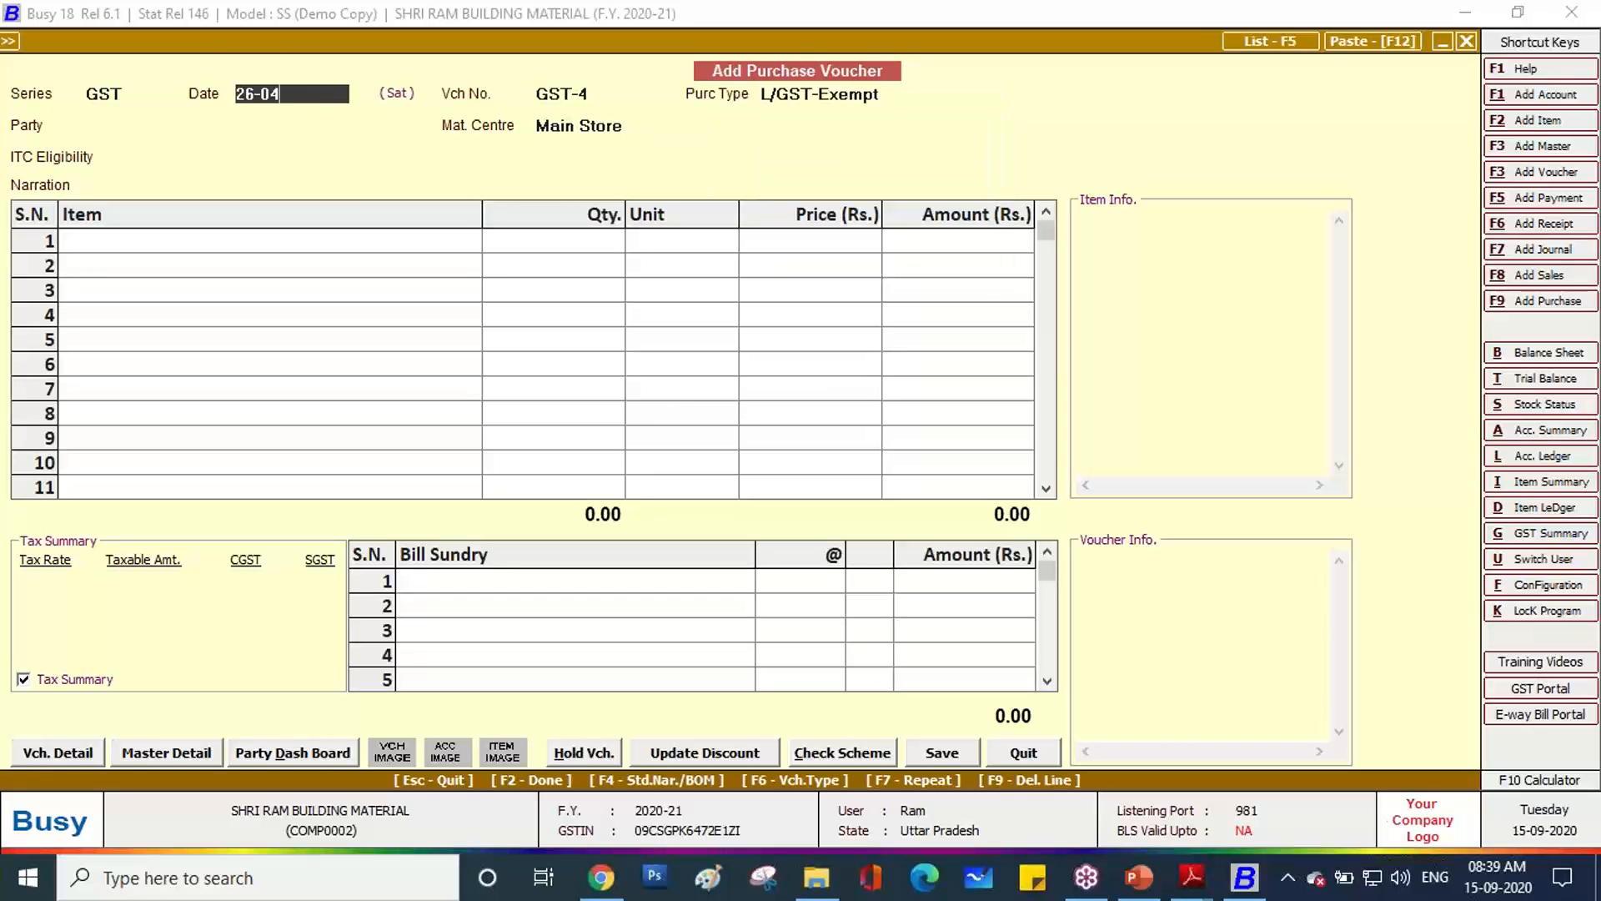
pyautogui.press('Return')
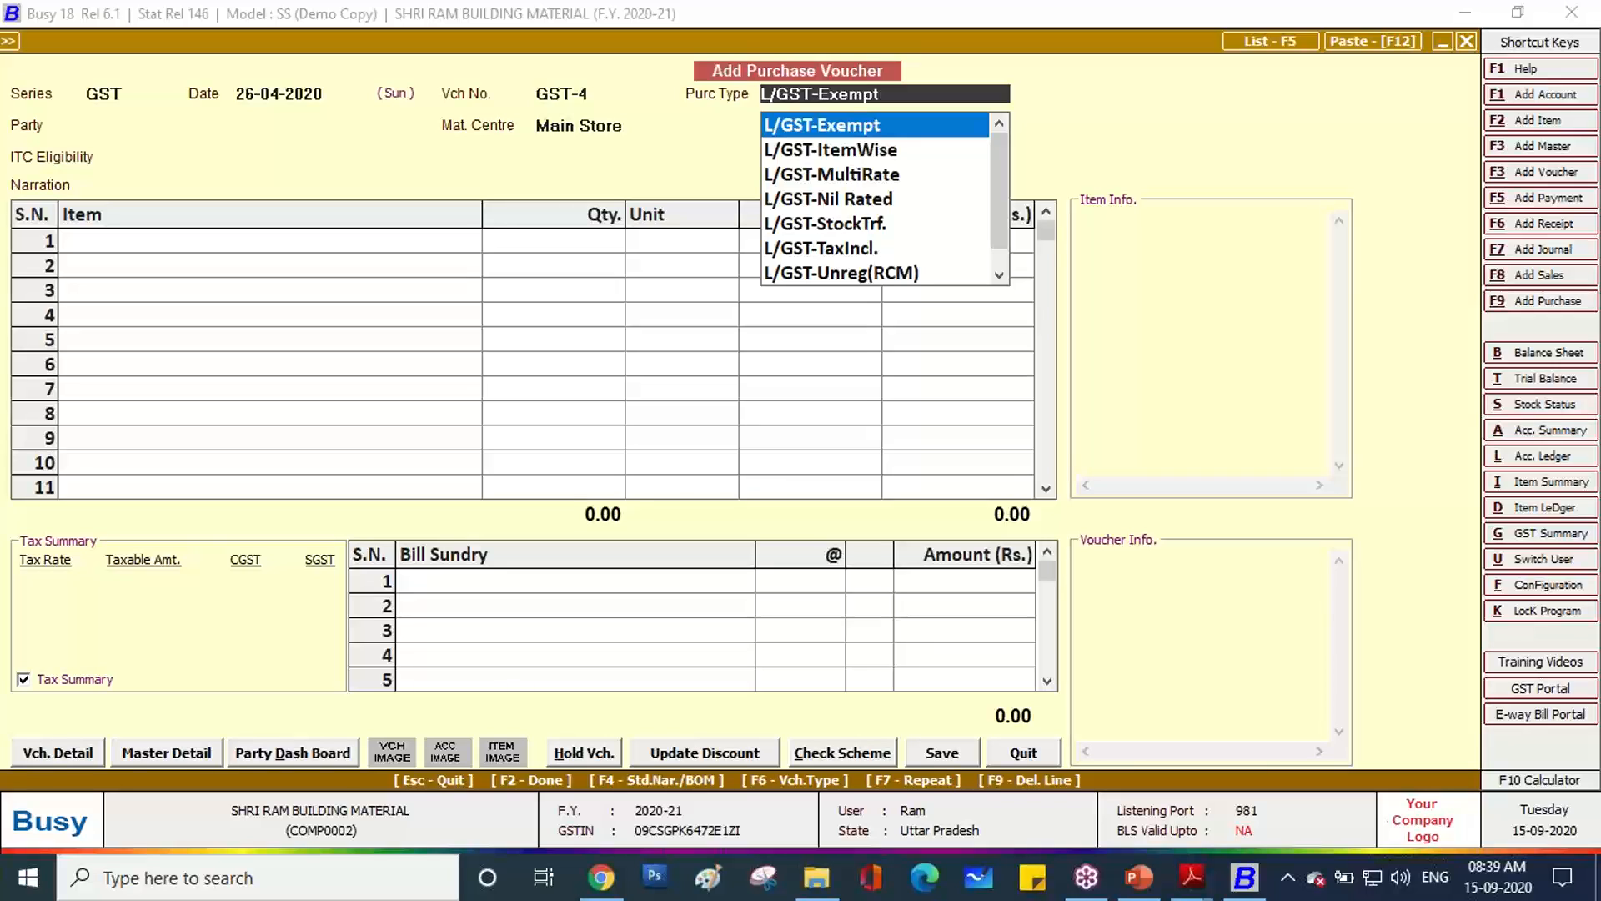
# Choose purchase type L/GST-ItemWise, party ASHUTOSH TRADERS PVT LTD, and accept Main Store and input goods.
pyautogui.press('Down')
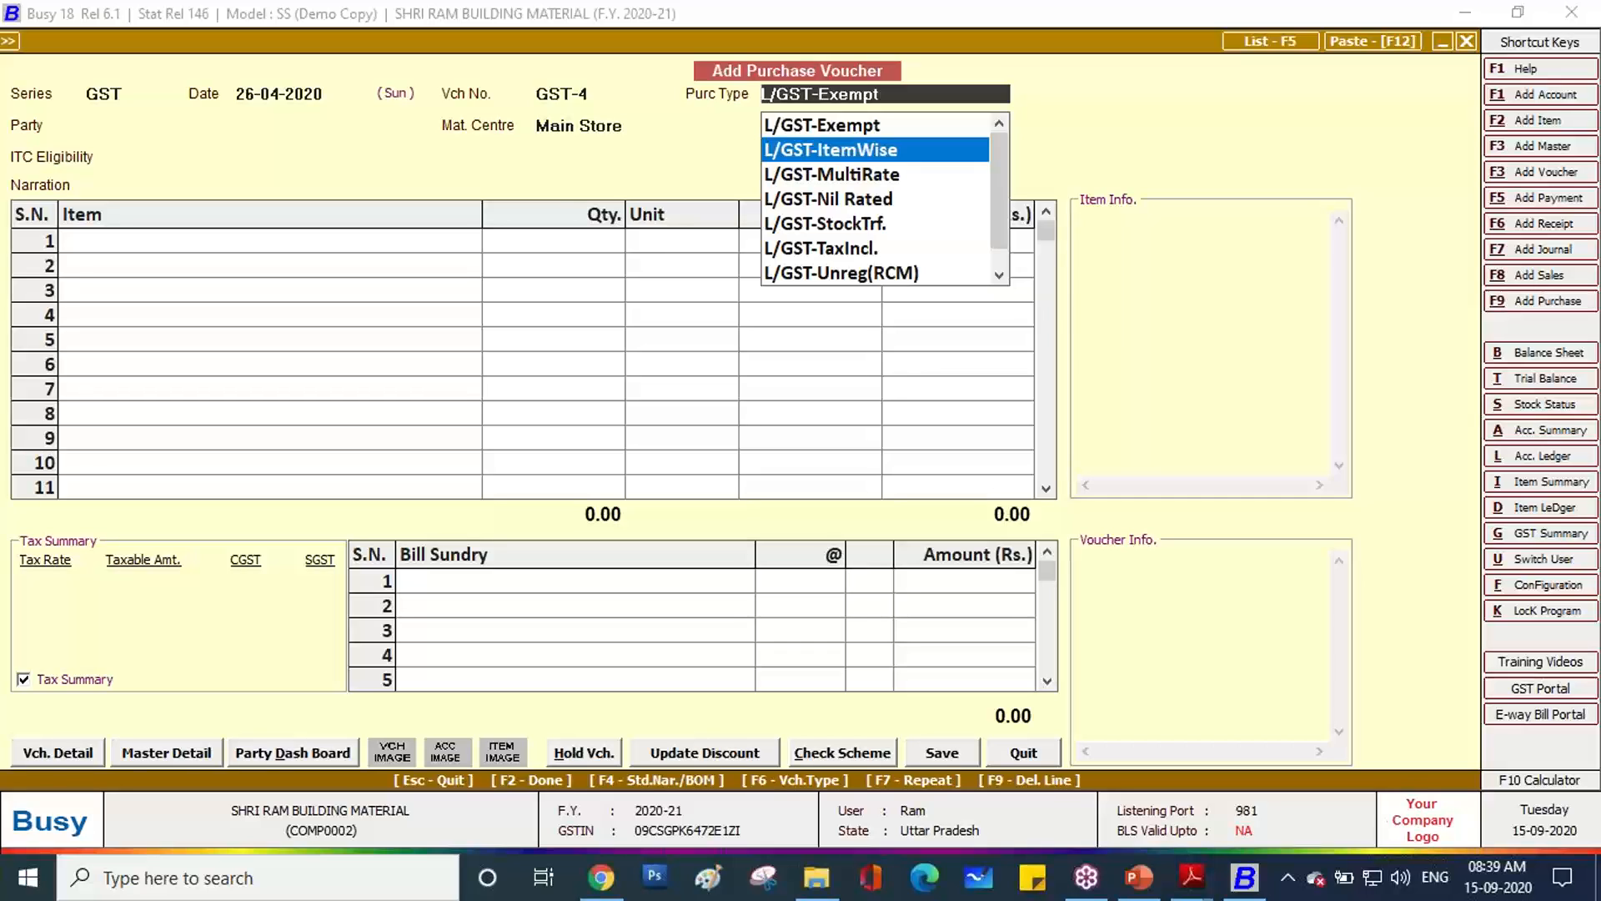
pyautogui.press('Return')
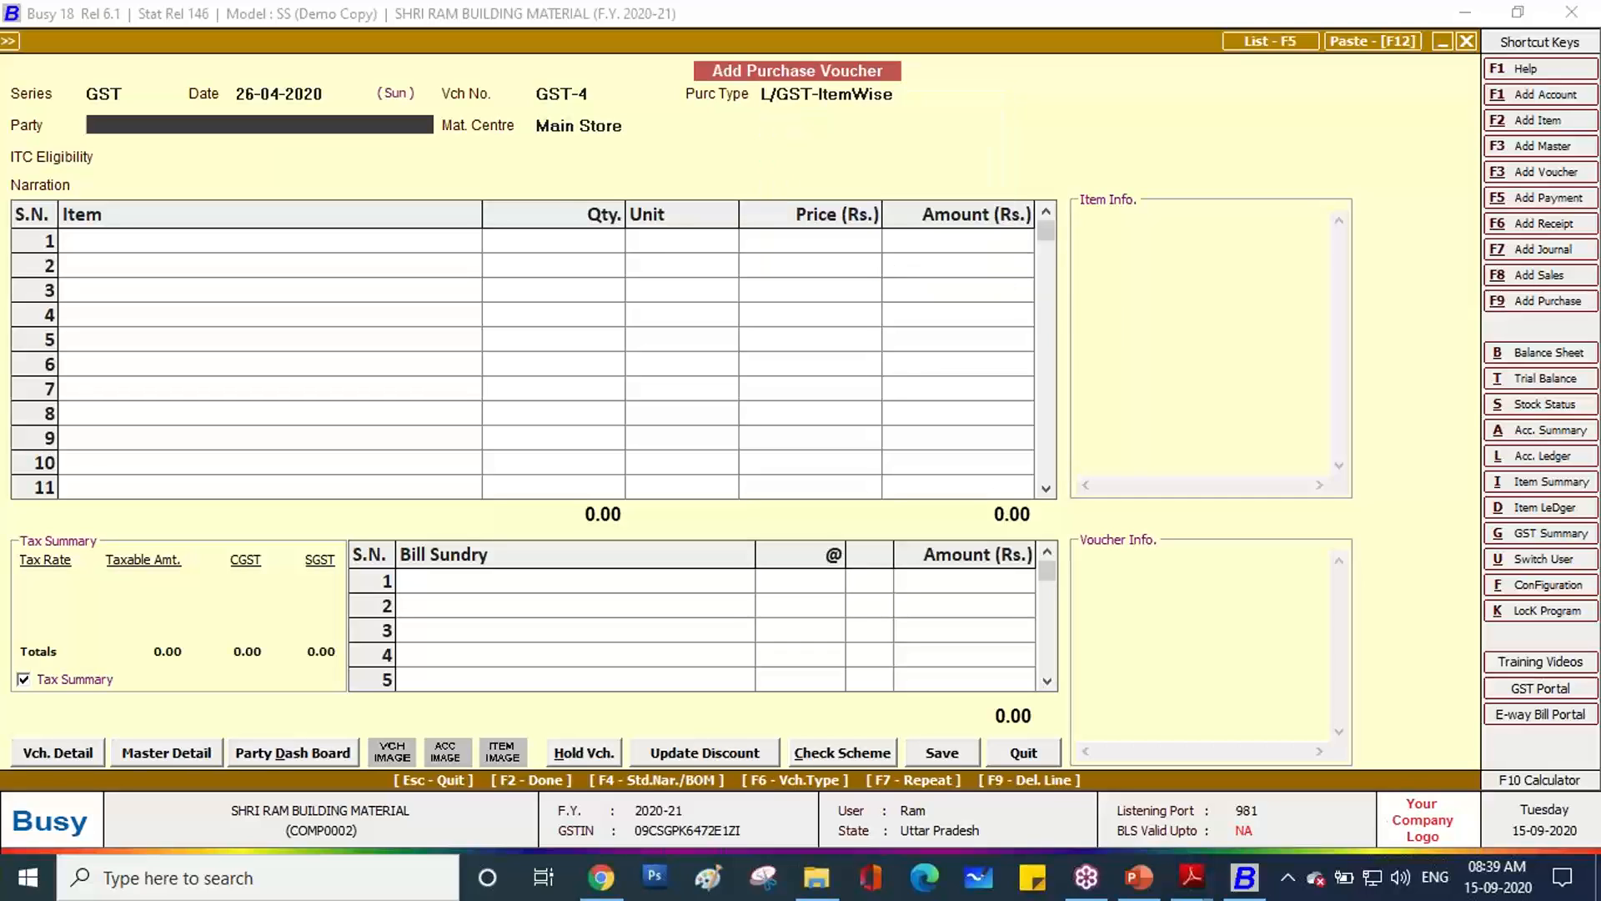
pyautogui.hotkey('alt', 'Tab')
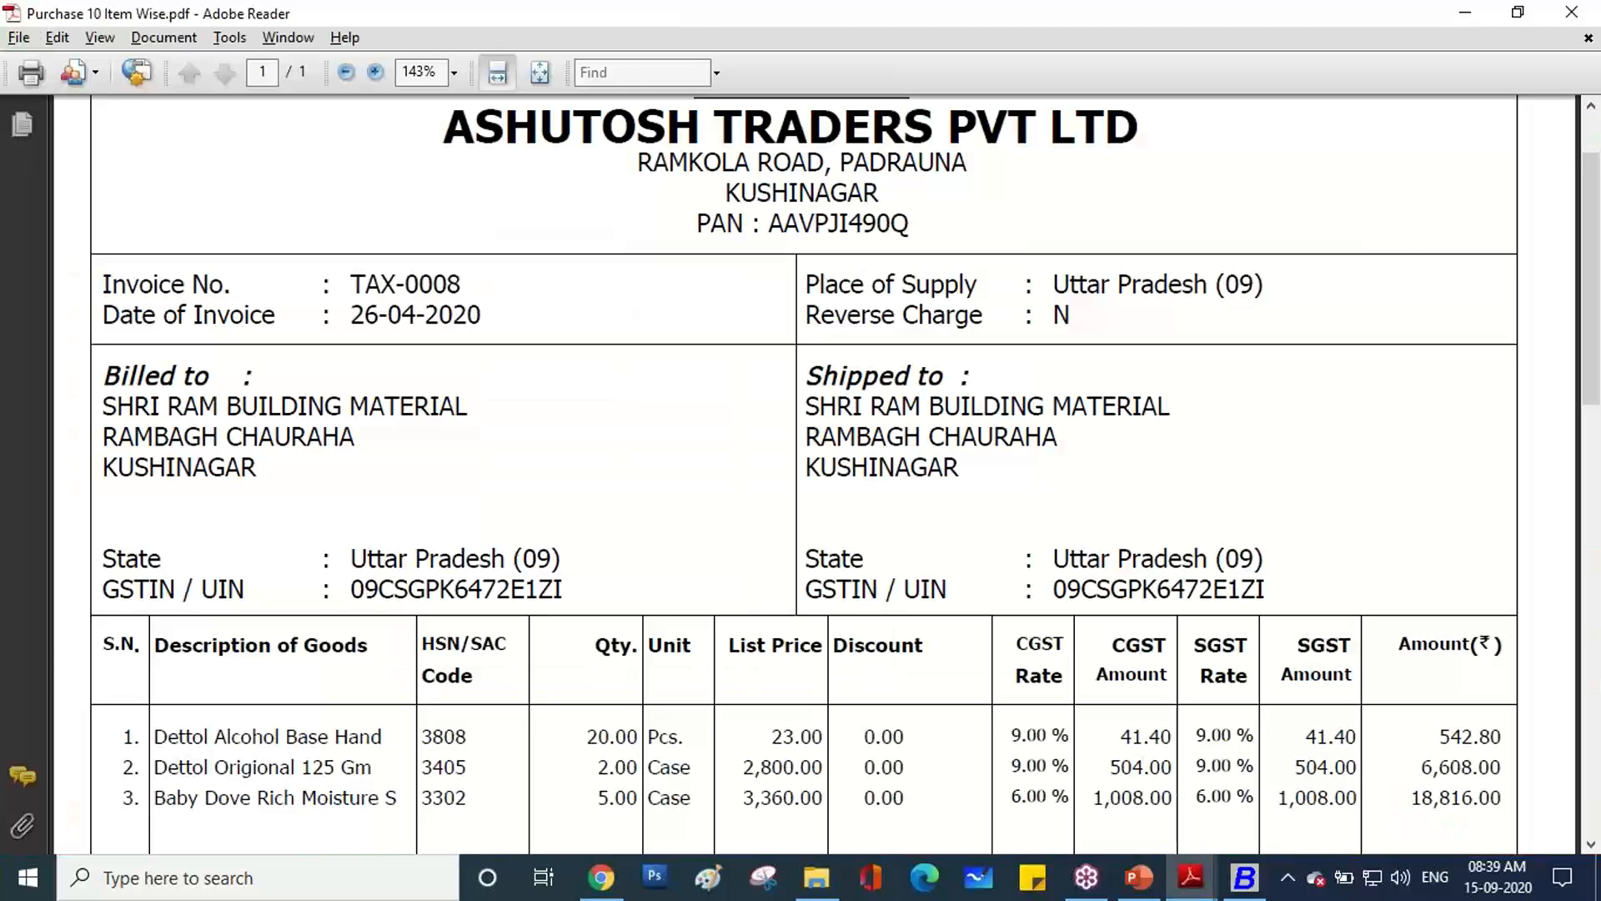
pyautogui.scroll(1, 575, 484)
pyautogui.scroll(1, 581, 485)
pyautogui.hotkey('alt', 'Tab')
pyautogui.write('ASH')
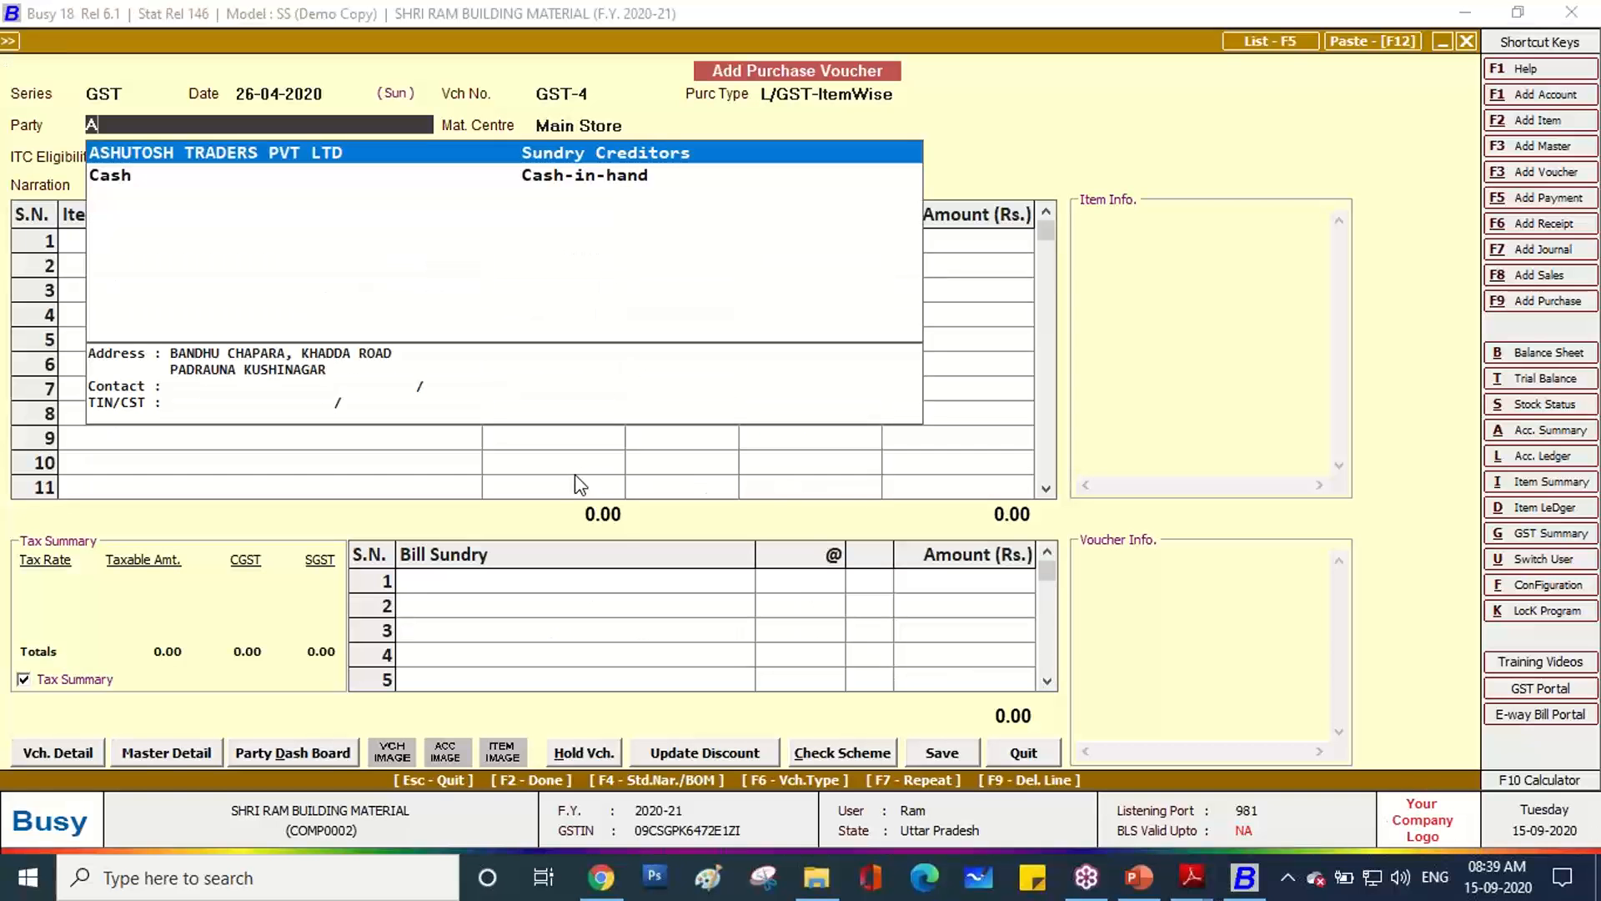
pyautogui.press('Return')
pyautogui.press('Return')
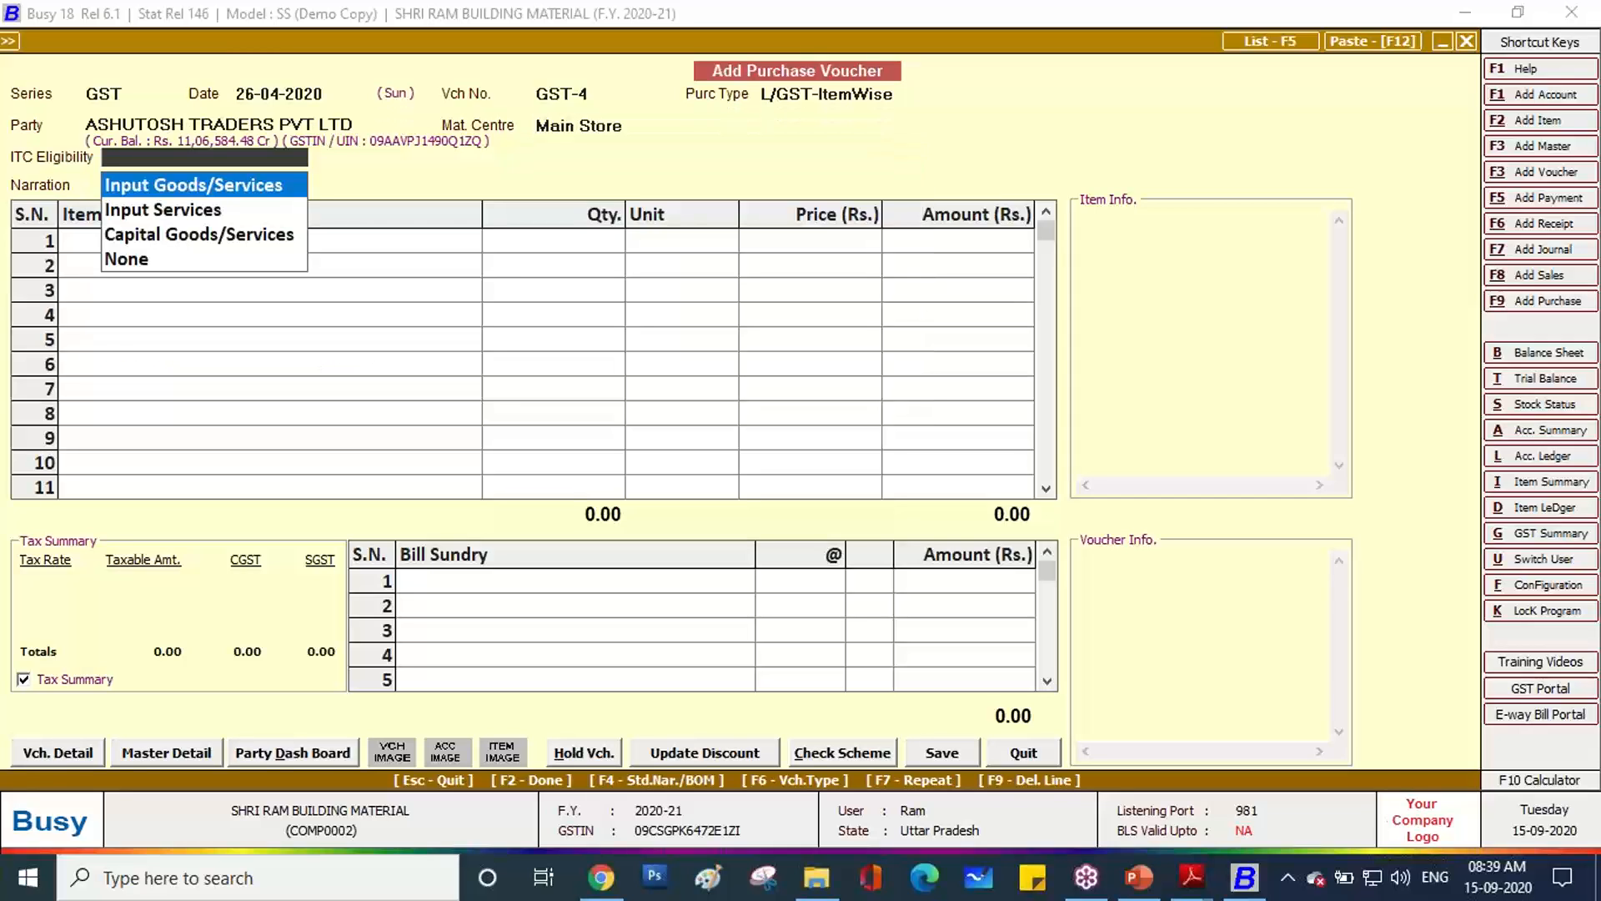
pyautogui.press('Return')
pyautogui.press('Return')
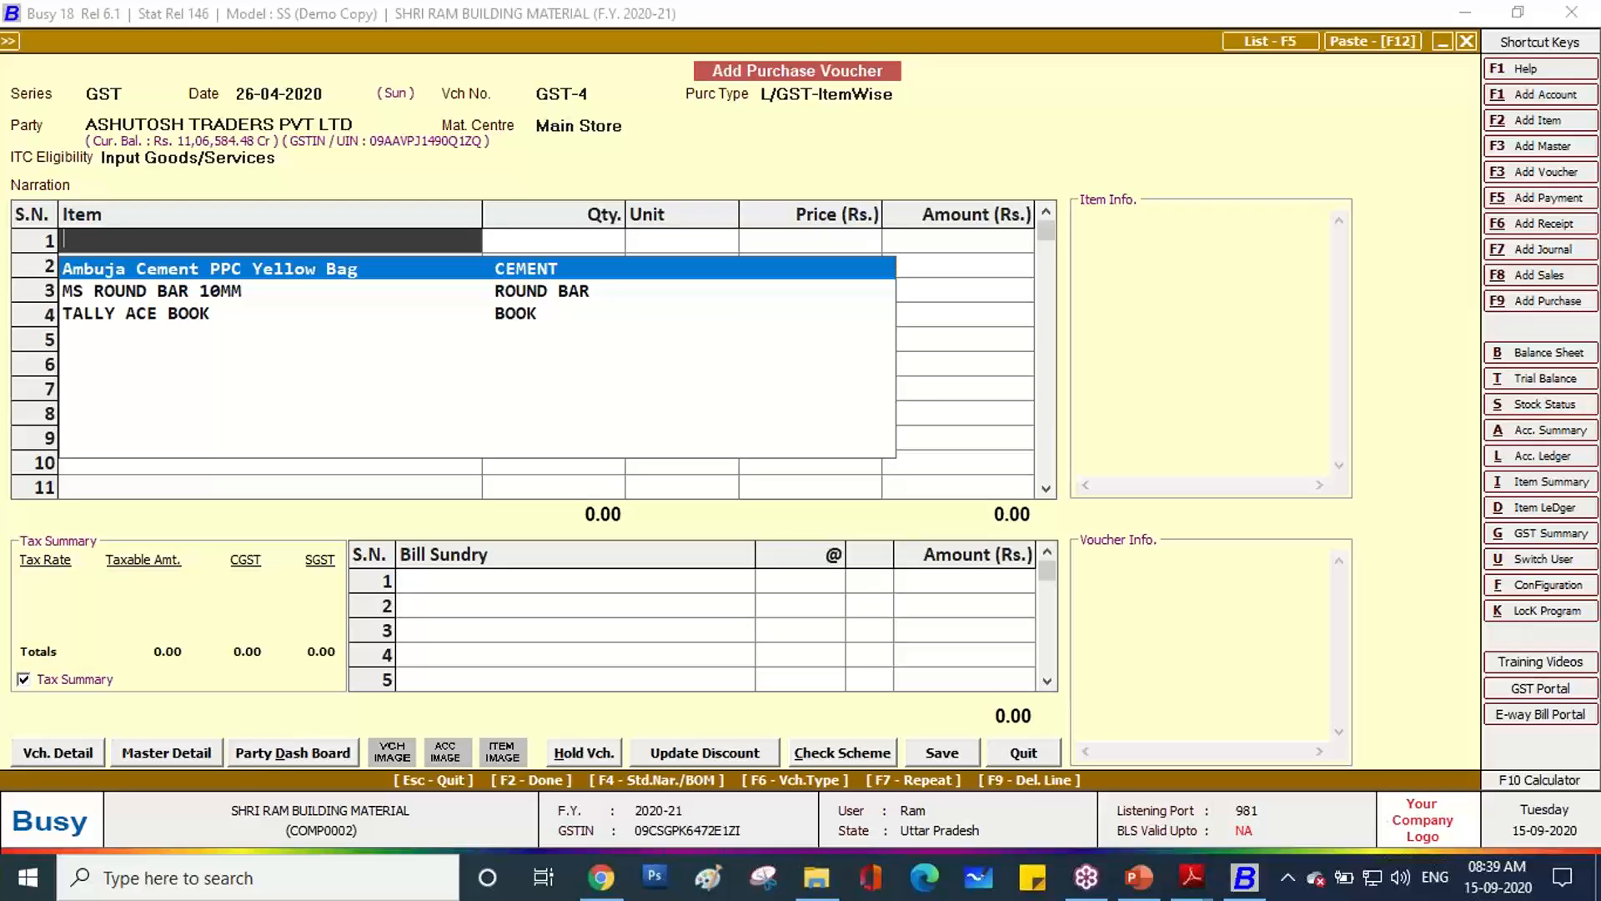
# Start a new item master named Dettol Alcohol Base Hand Sanitizer, copying the name from the invoice.
pyautogui.press('F3')
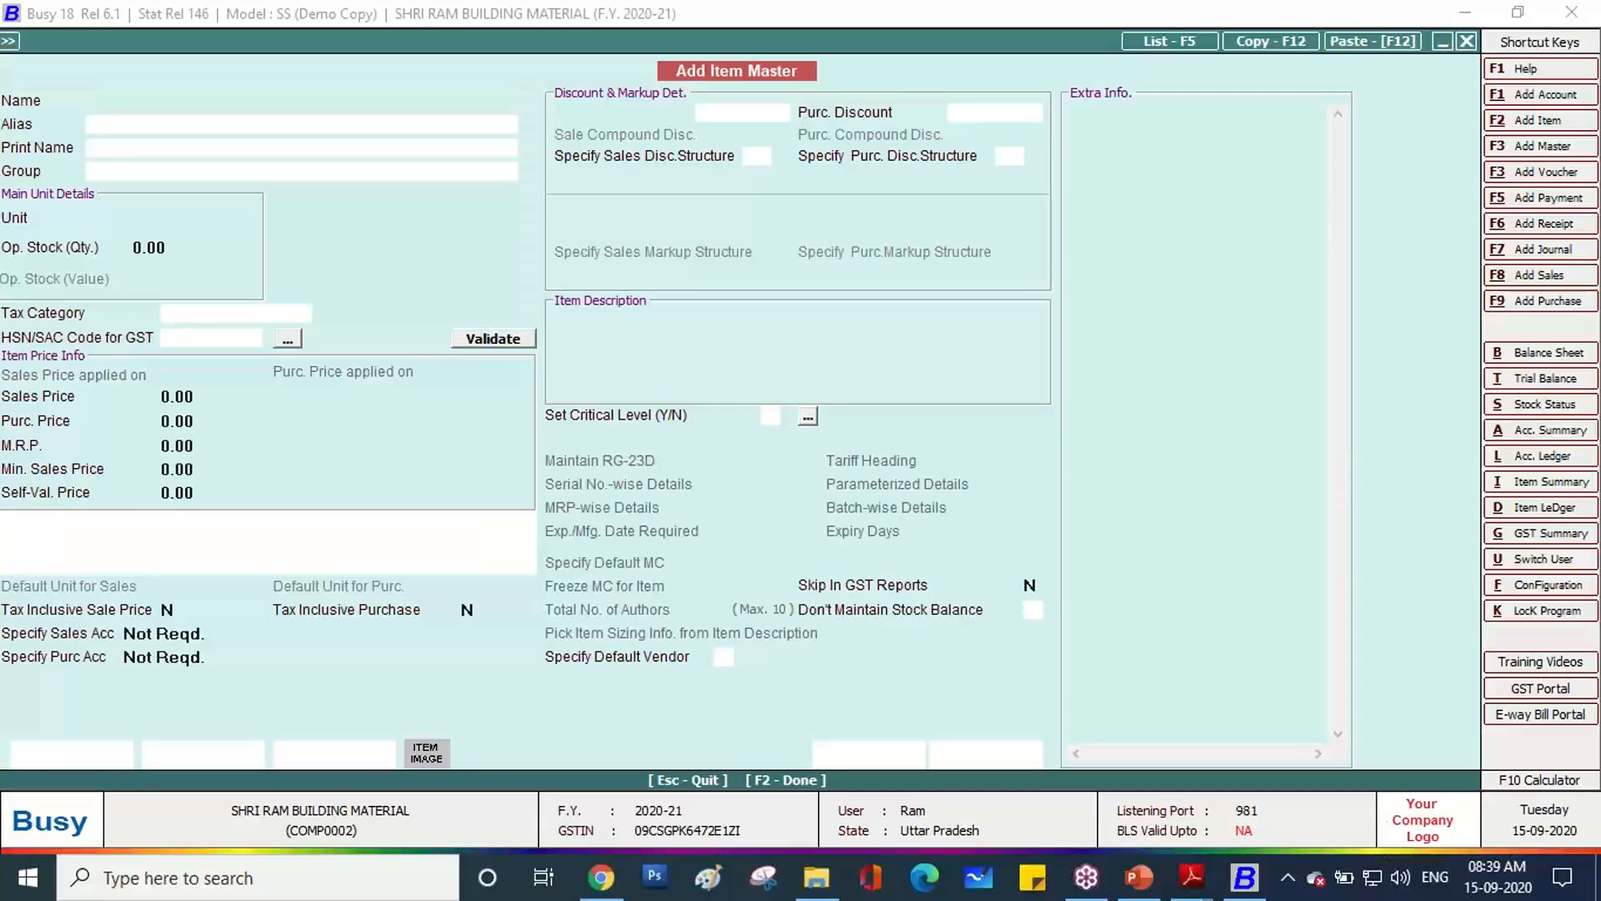
pyautogui.hotkey('alt', 'Tab')
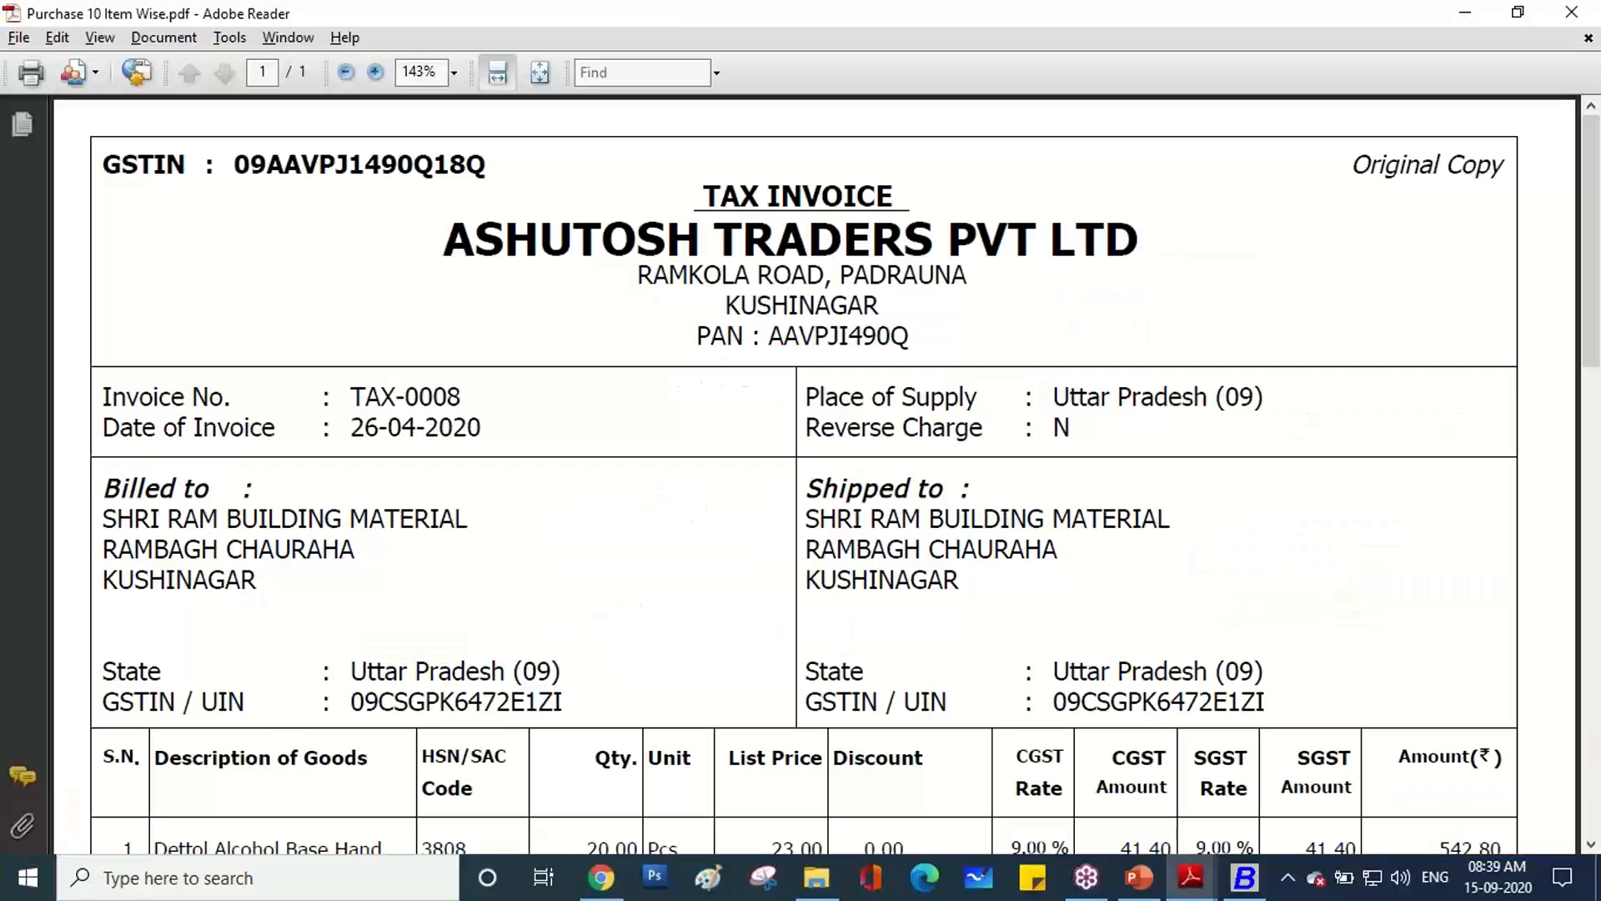
pyautogui.scroll(-5, 920, 651)
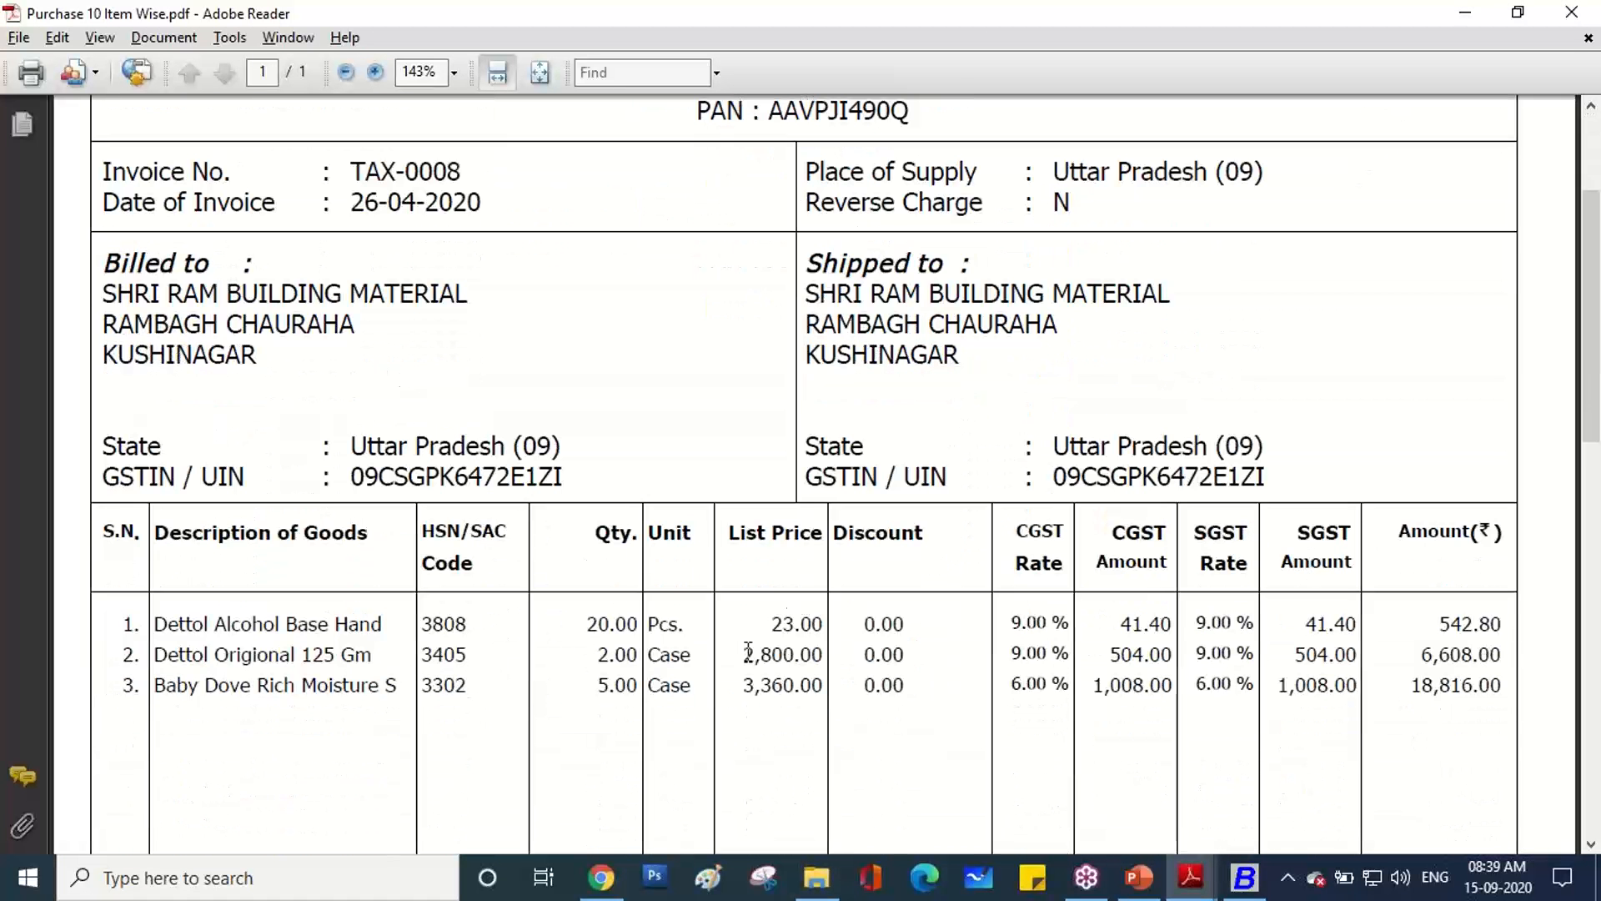
pyautogui.moveTo(152, 624); pyautogui.dragTo(380, 627)
pyautogui.hotkey('ctrl', 'c')
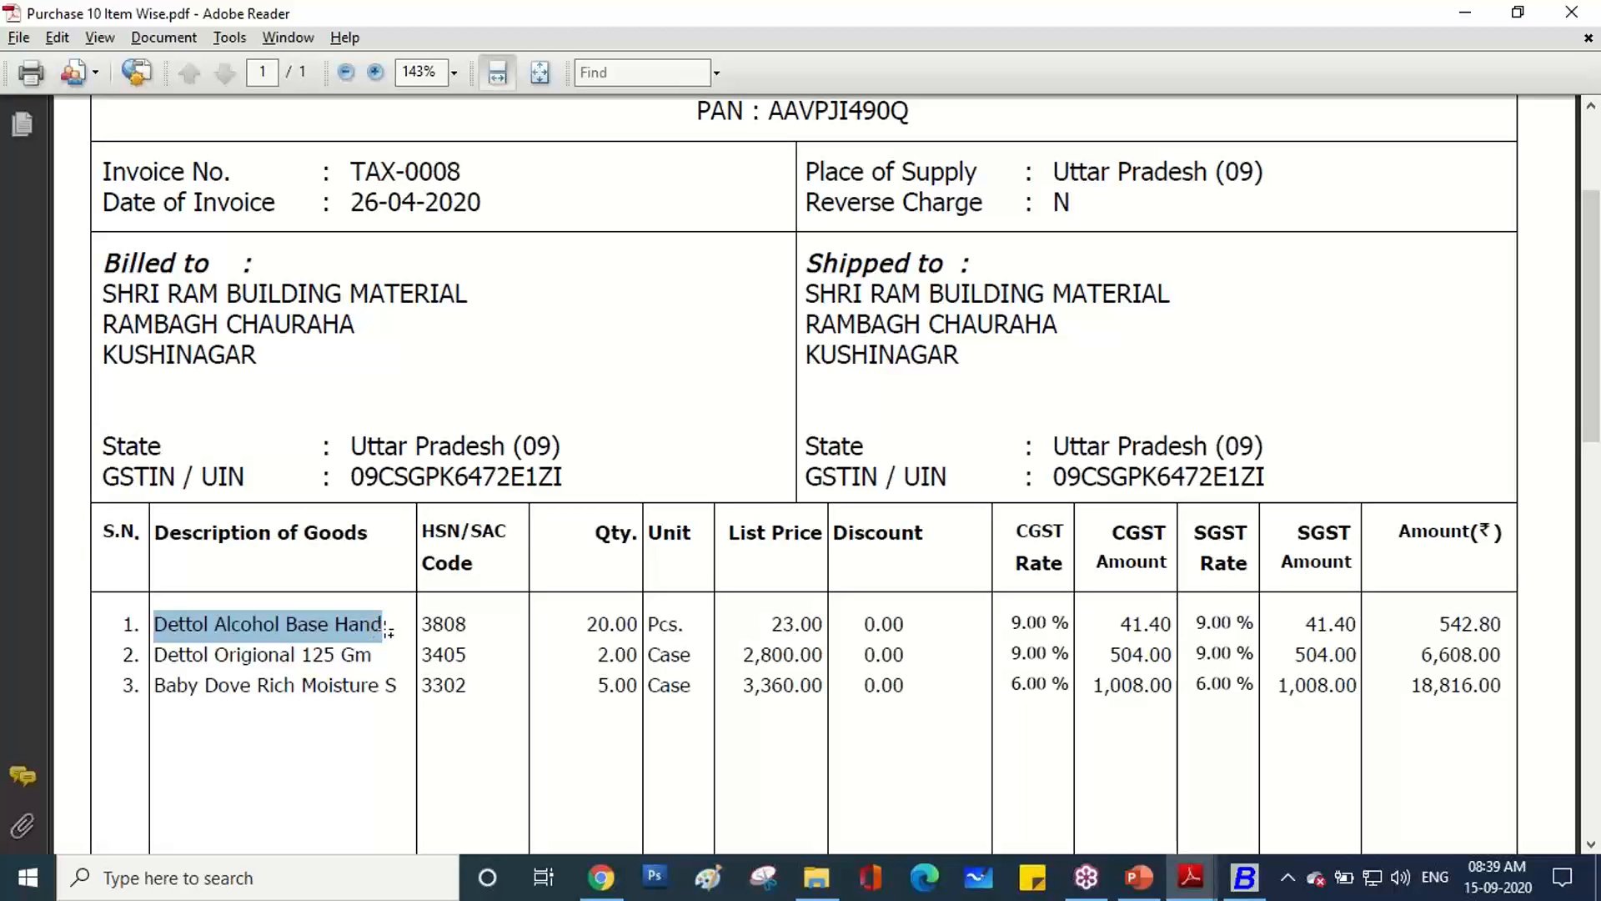
pyautogui.click(1242, 884)
pyautogui.hotkey('ctrl', 'v')
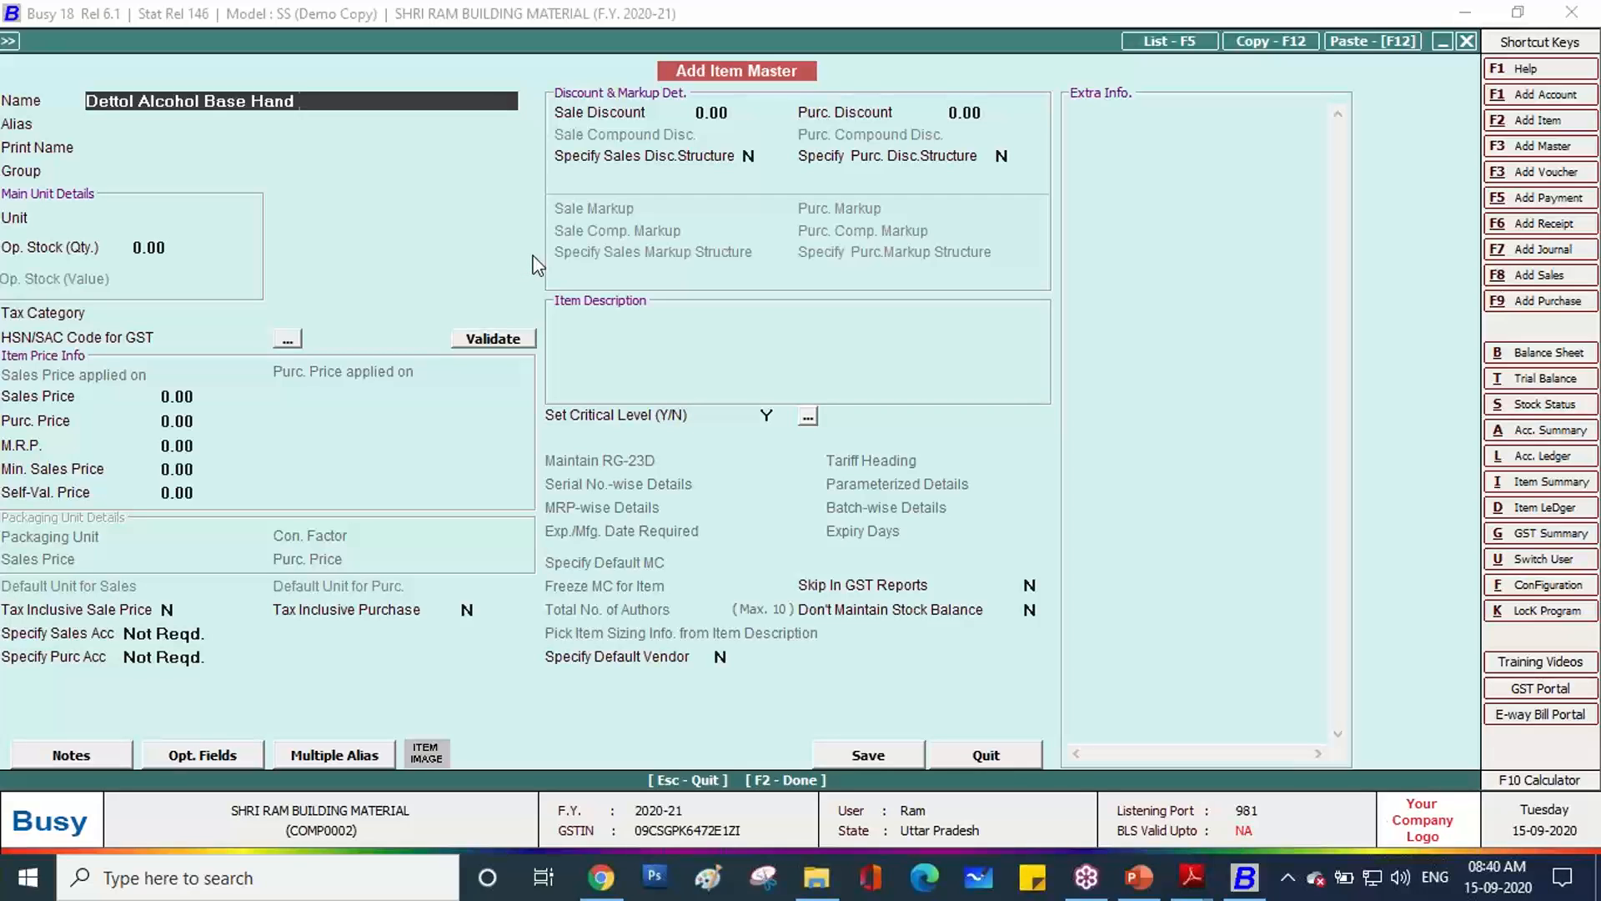
pyautogui.write('Sanitizer')
pyautogui.press('Return')
pyautogui.press('Return')
pyautogui.press('Return')
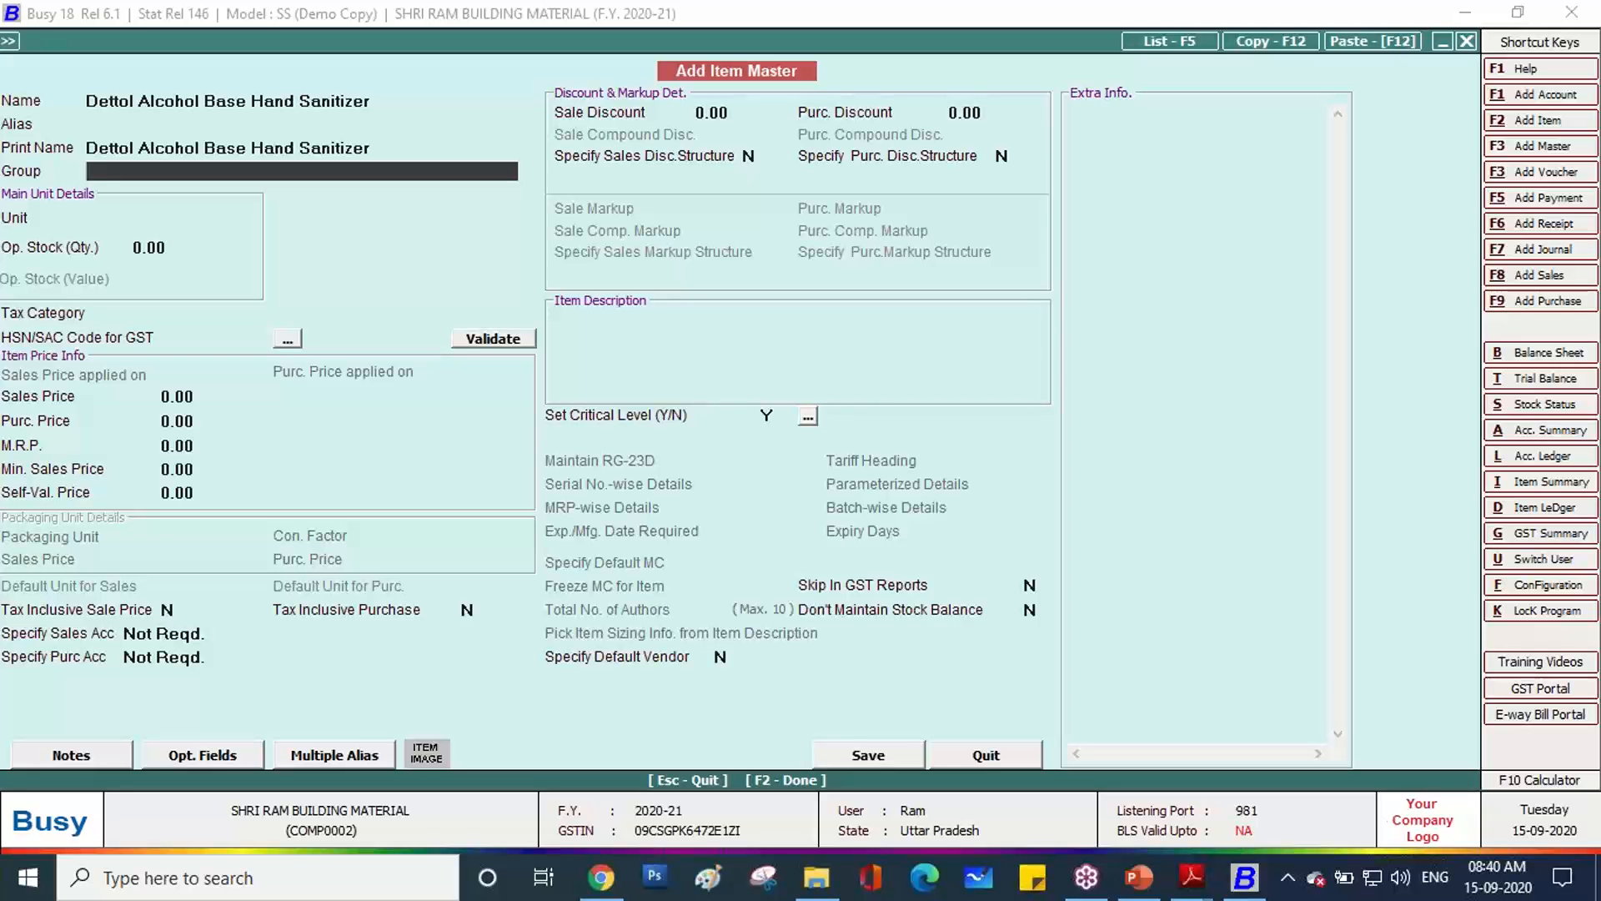
# Start a new item group named Sanitizer and make it a primary group.
pyautogui.press('F3')
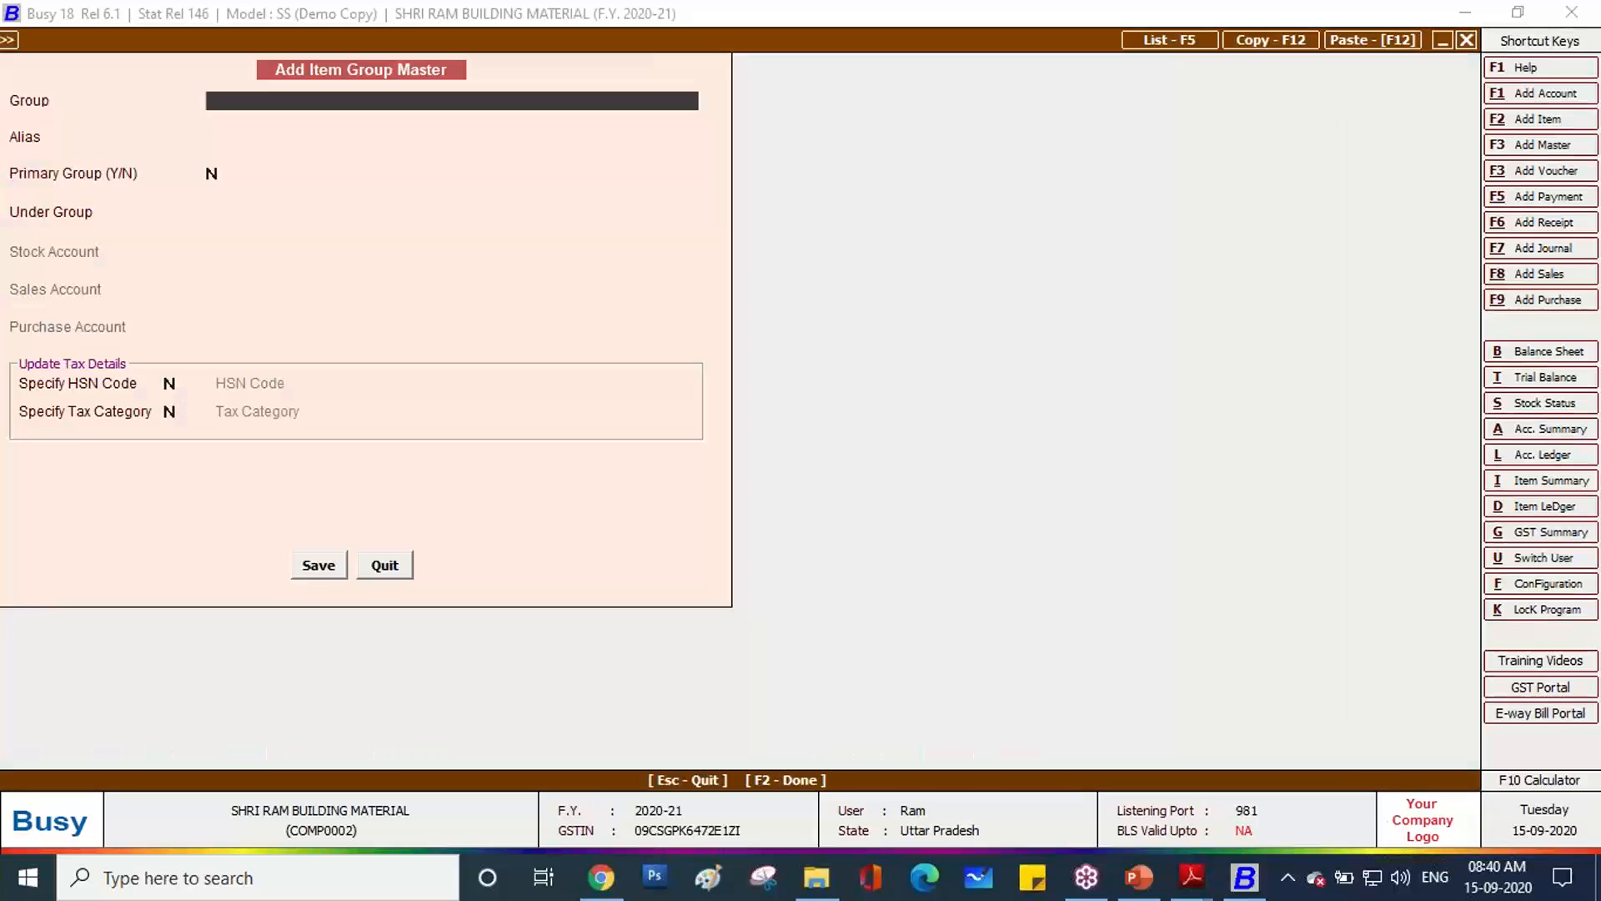
pyautogui.write('Sanitizer')
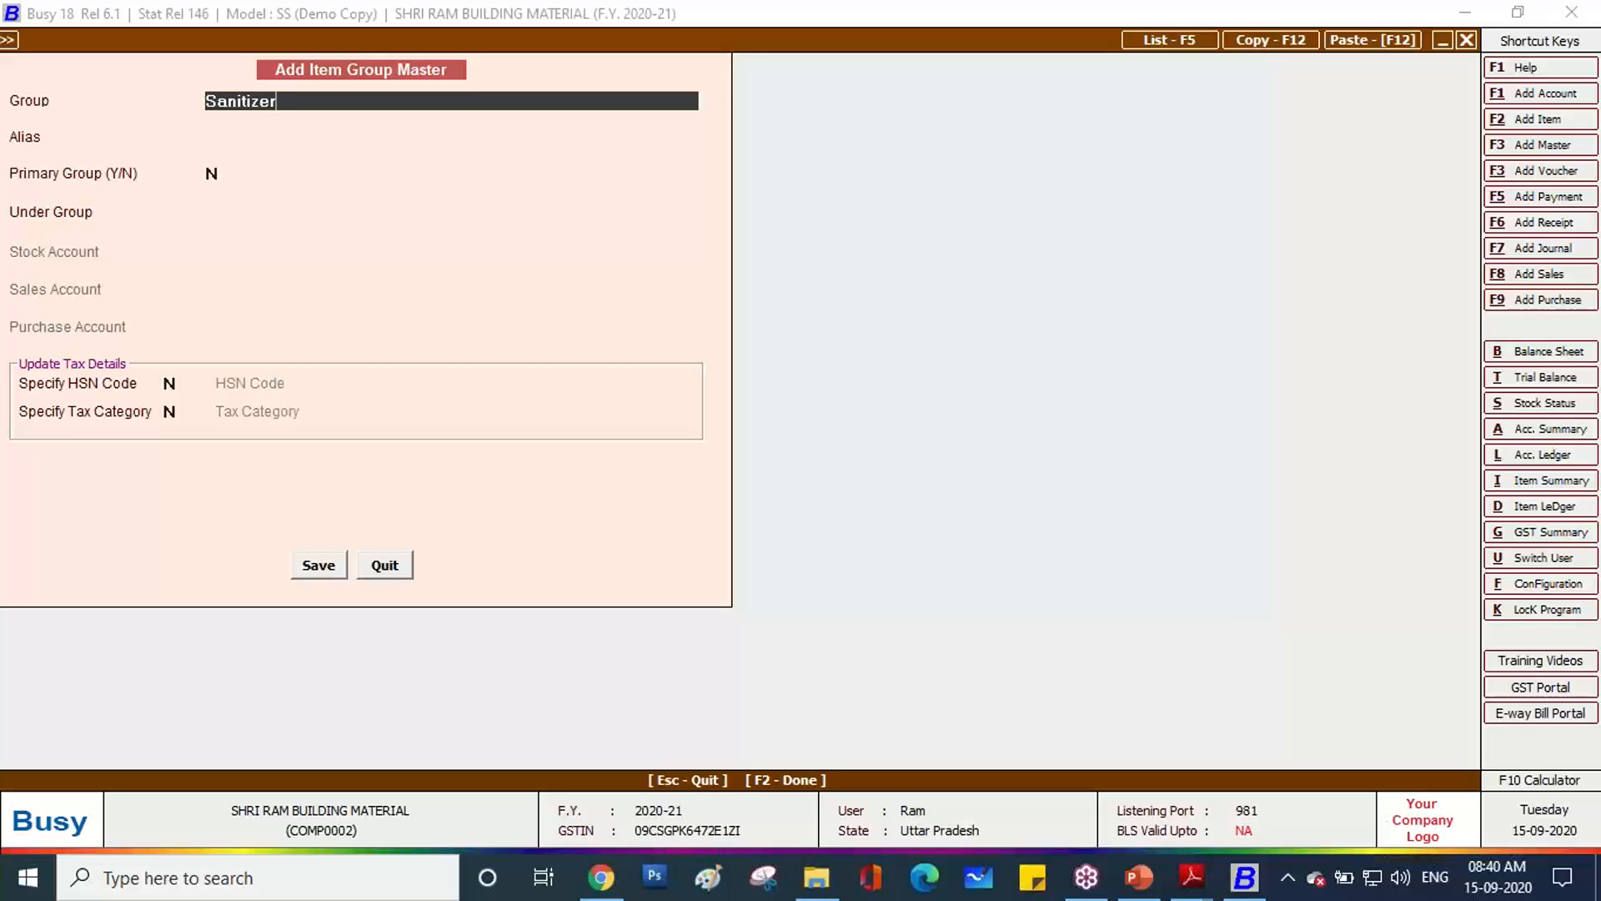
pyautogui.press('Return')
pyautogui.press('Return')
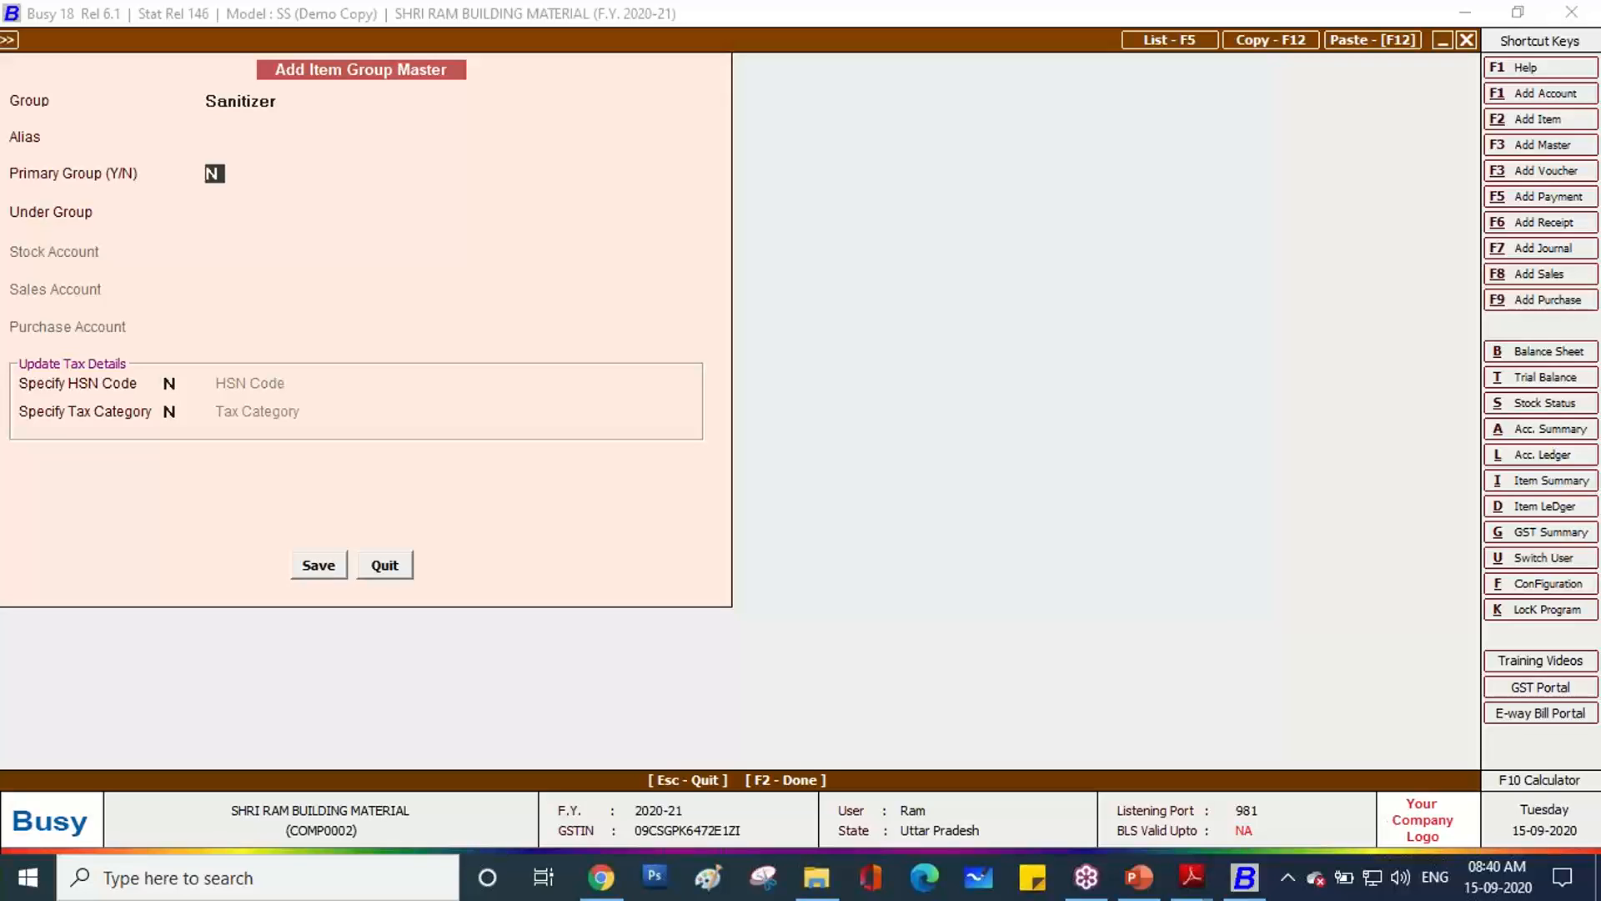
pyautogui.press('y')
pyautogui.press('Return')
# Give the Sanitizer group HSN code 3808 and tax category GST 18%.
pyautogui.press('y')
pyautogui.press('Return')
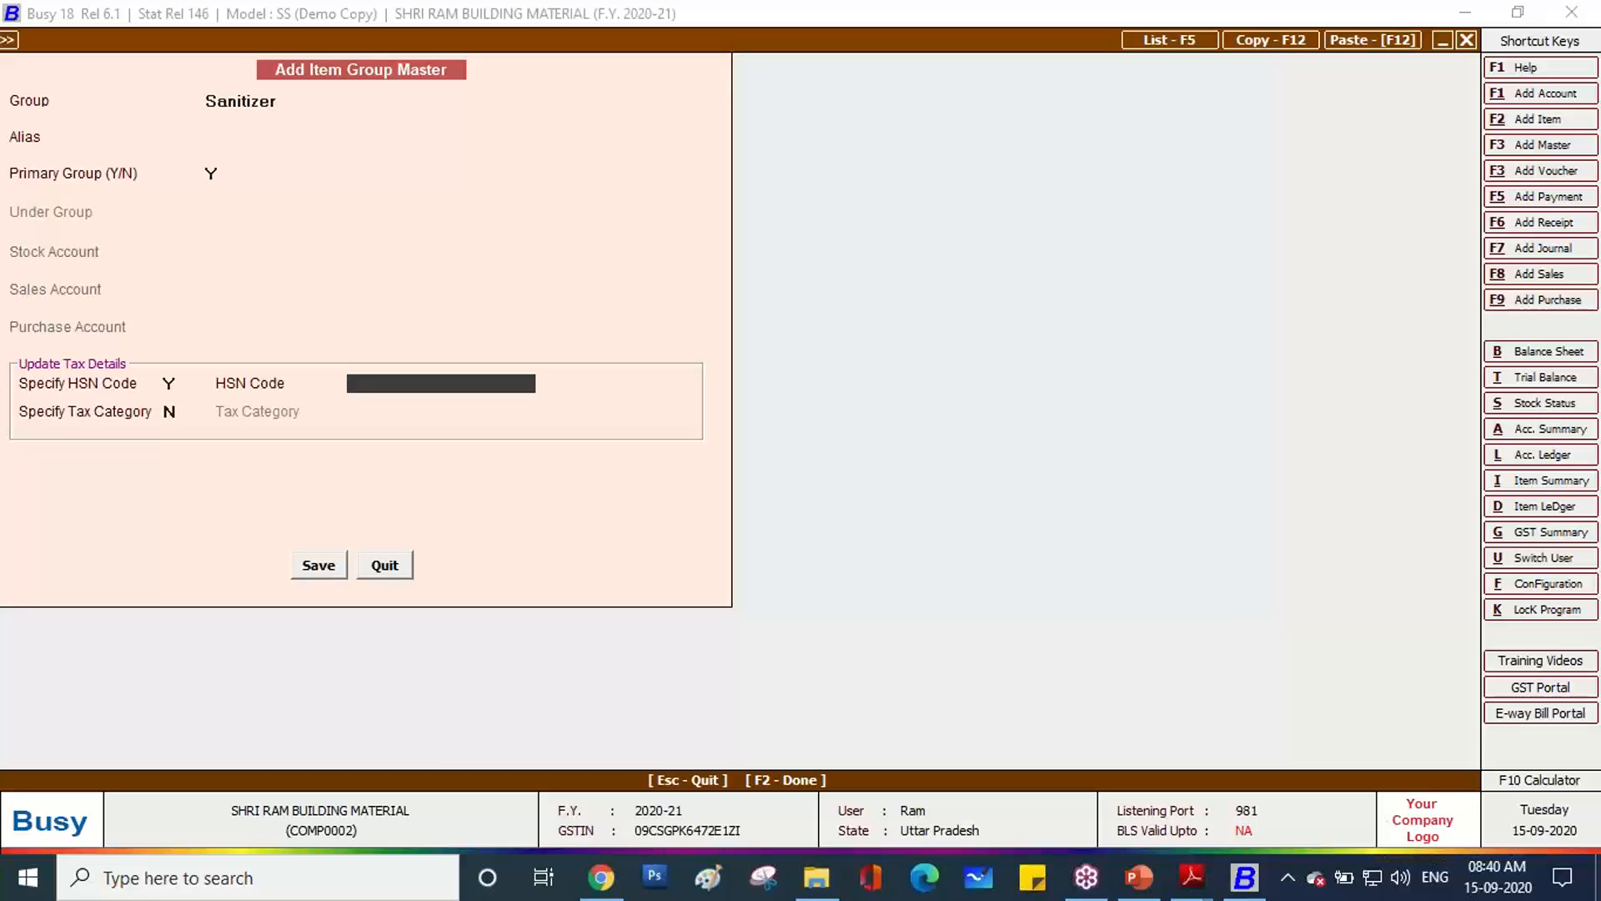
pyautogui.hotkey('alt', 'Tab')
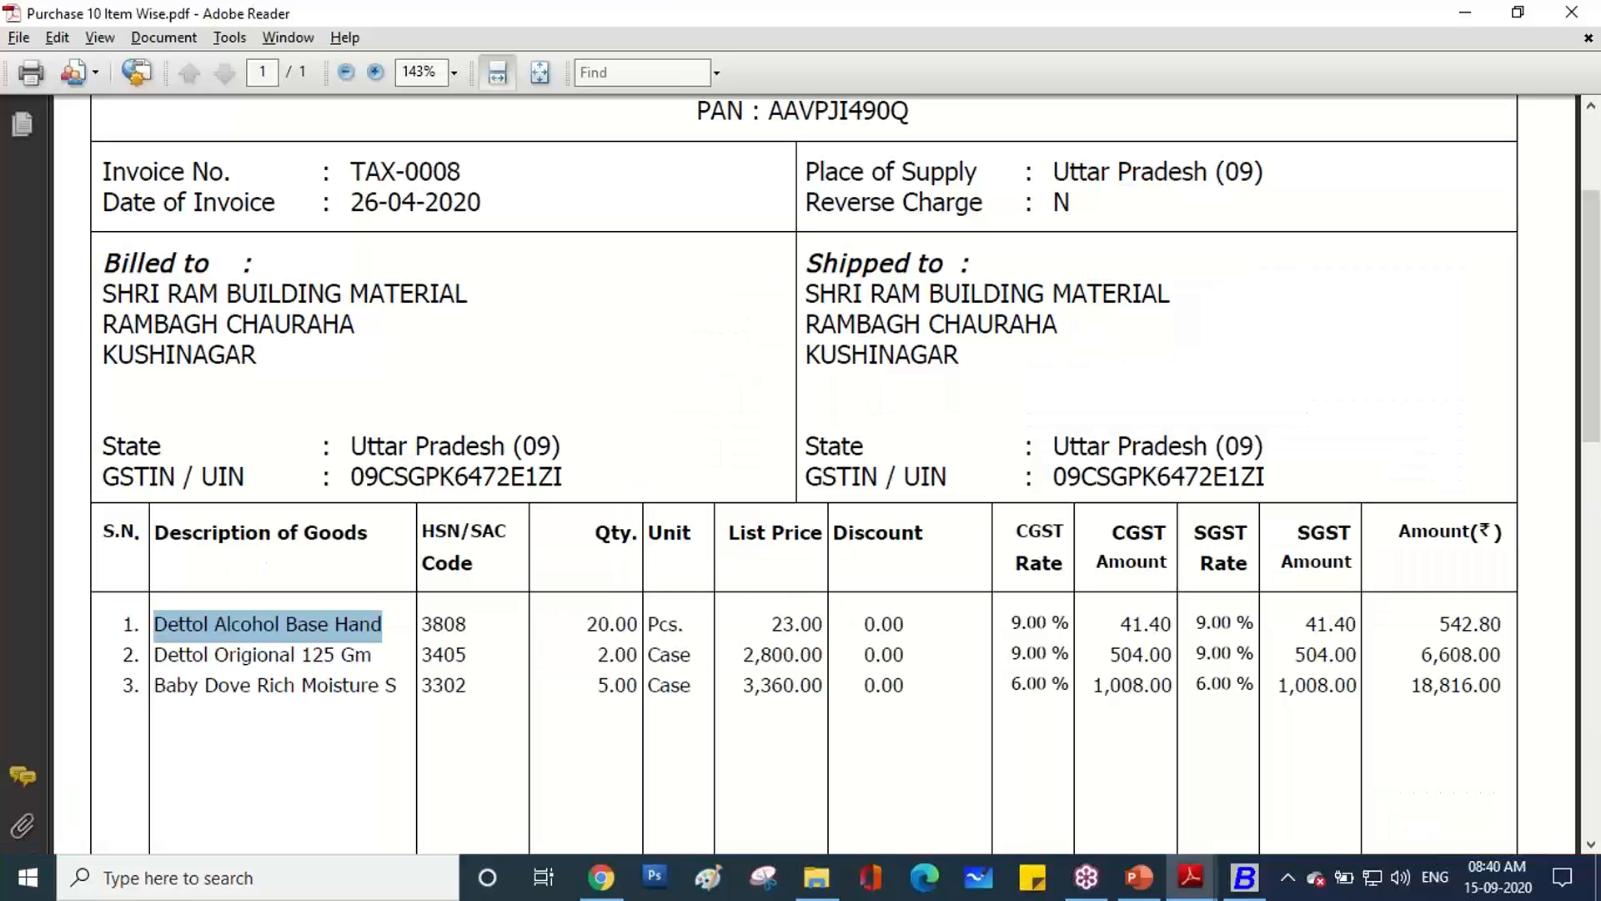
pyautogui.hotkey('alt', 'Tab')
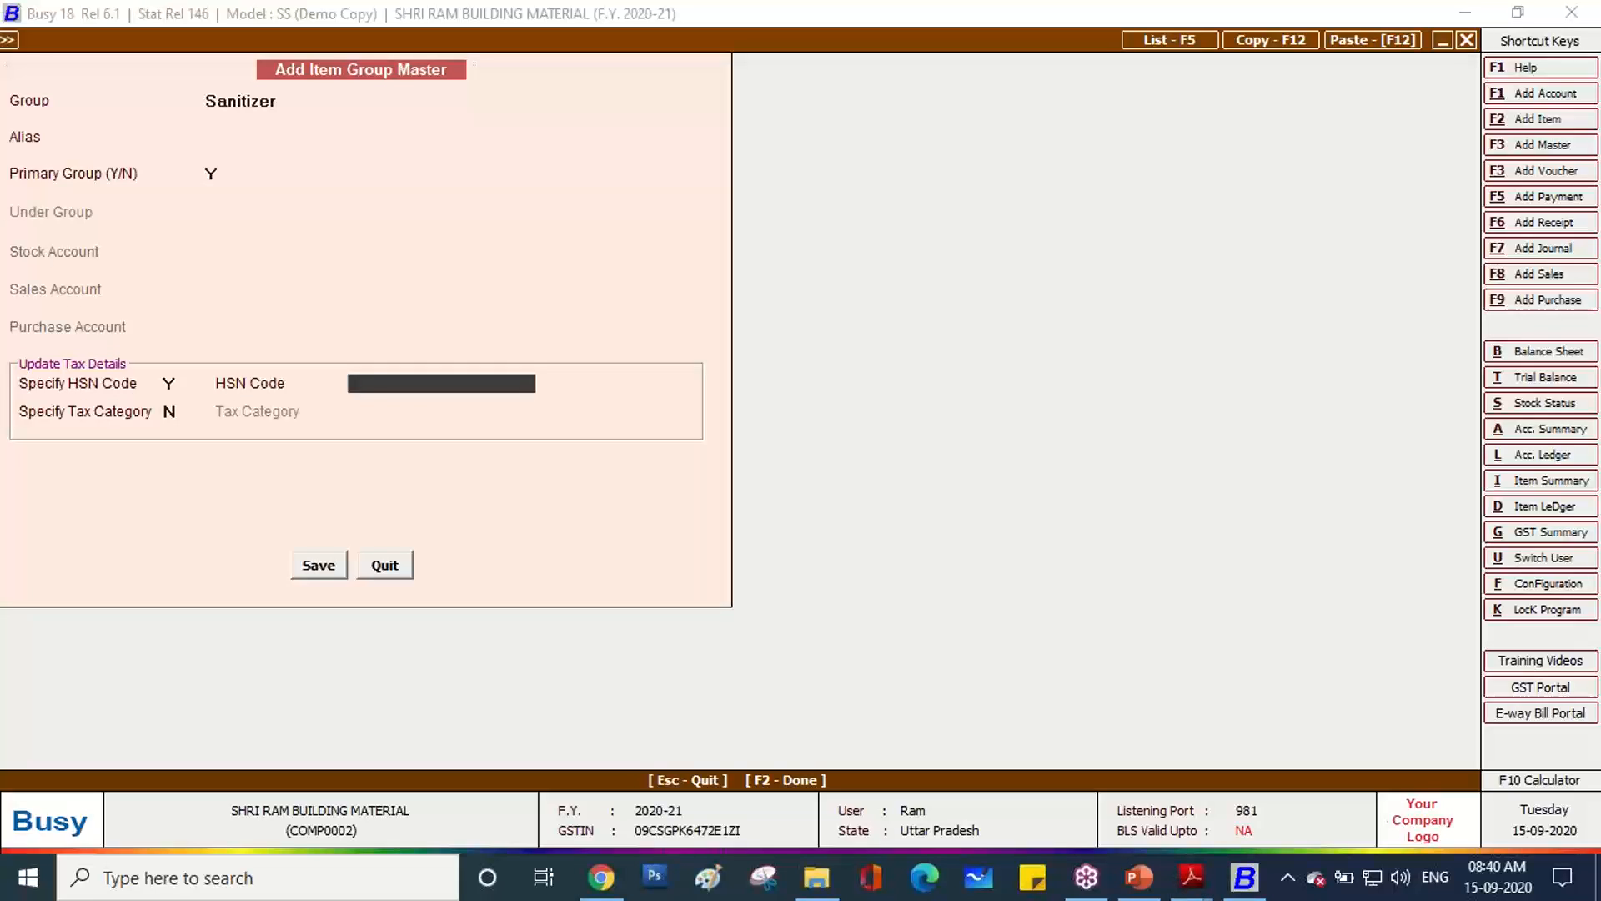
pyautogui.write('3808')
pyautogui.press('Return')
pyautogui.write('Y')
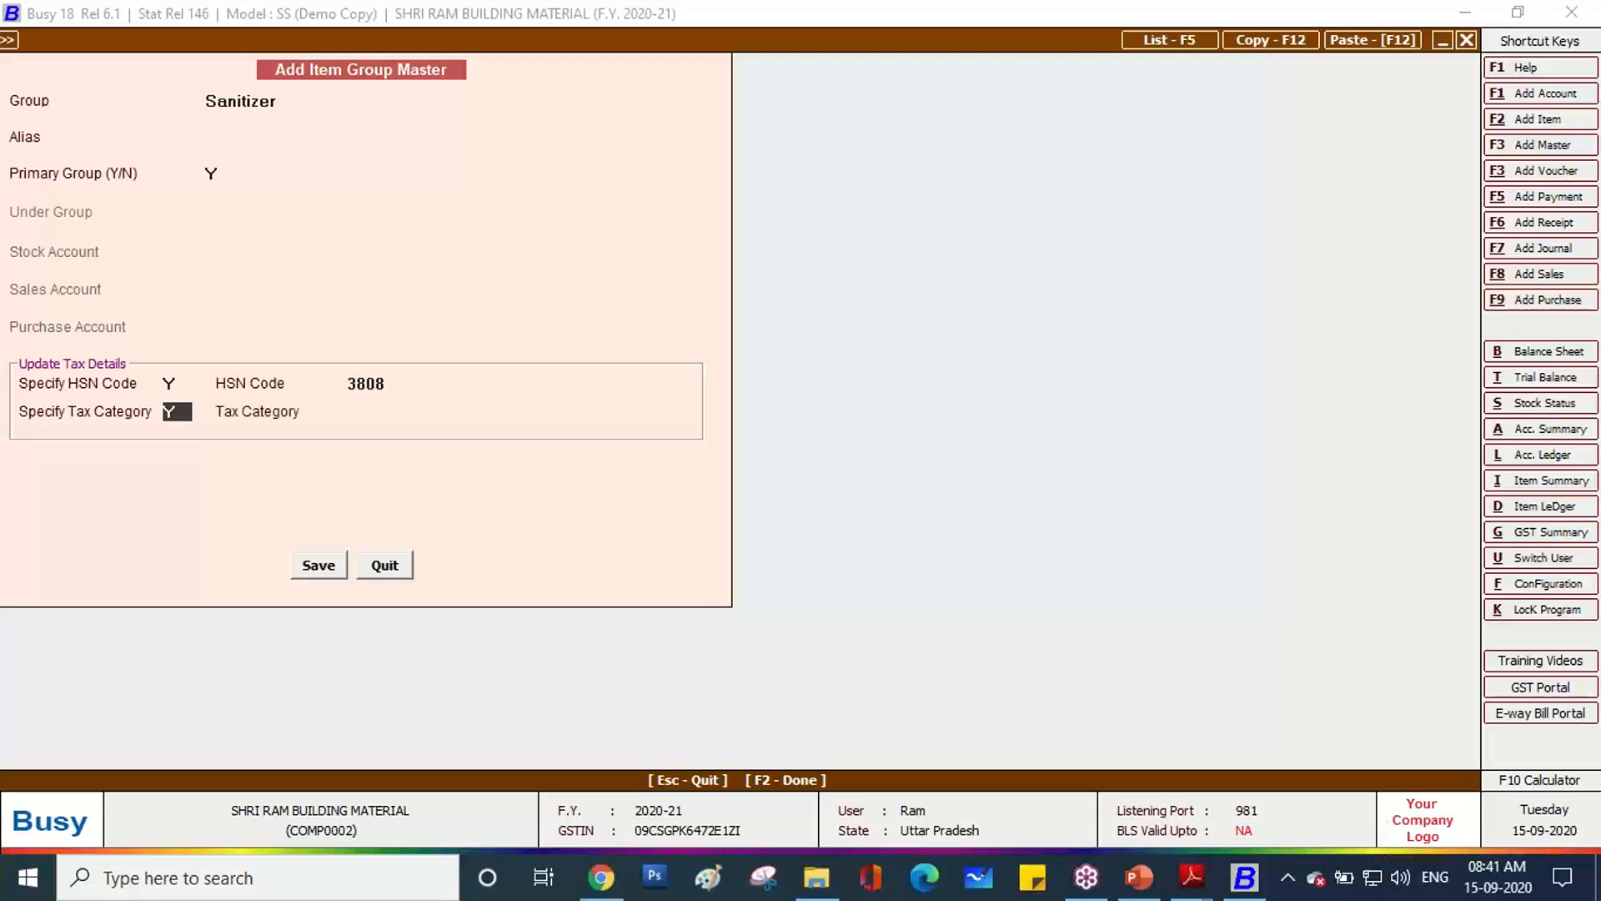
pyautogui.press('Return')
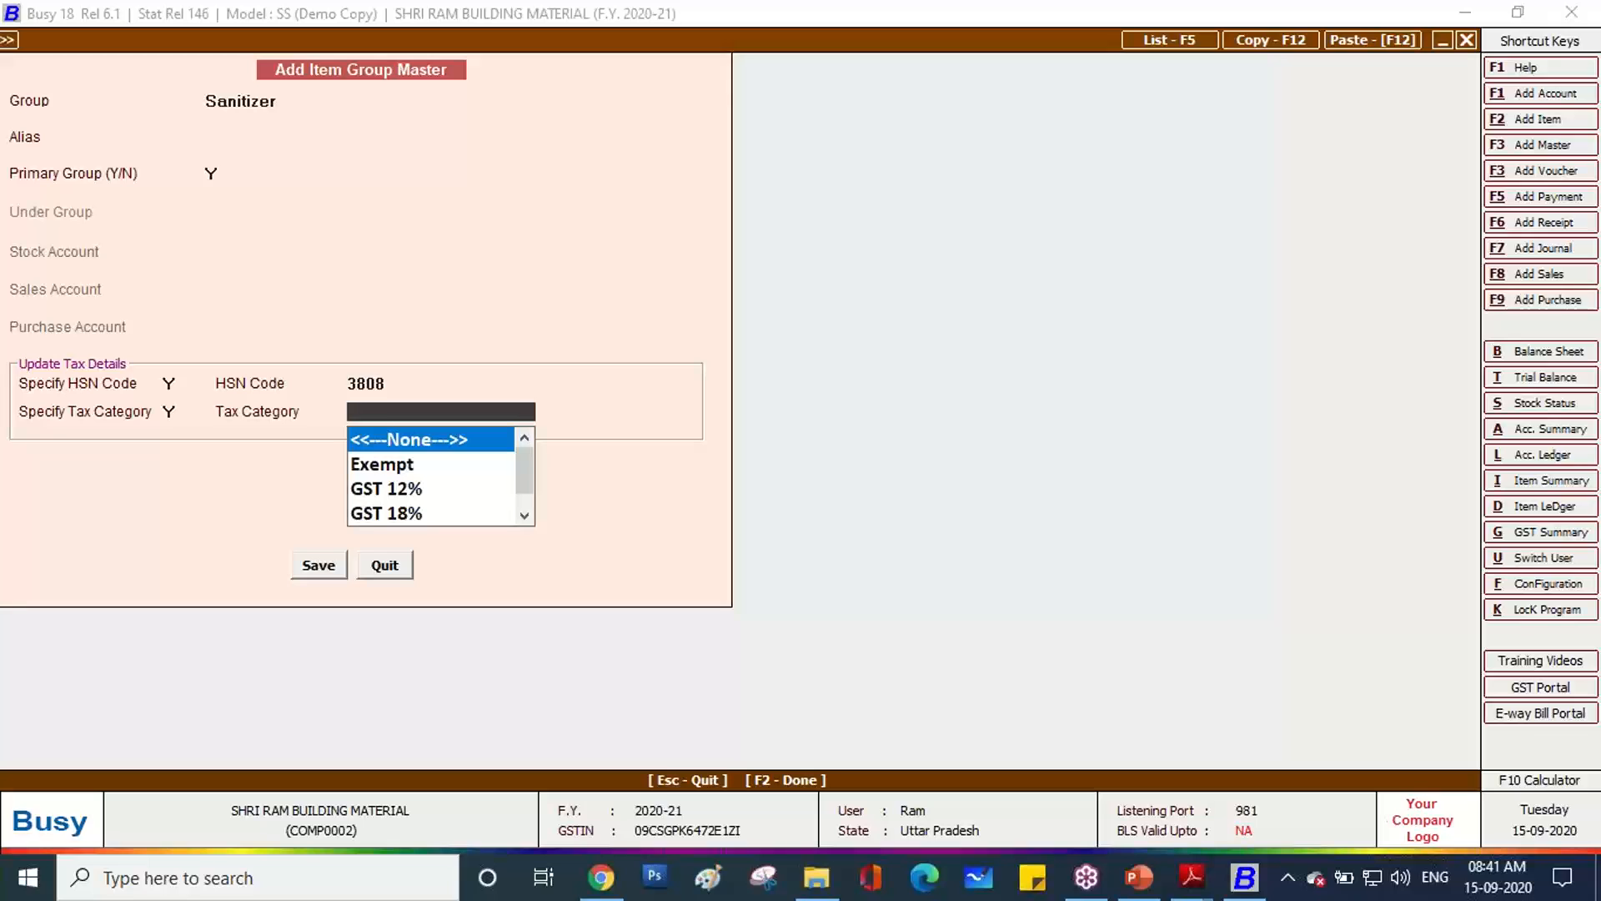
pyautogui.hotkey('alt', 'Tab')
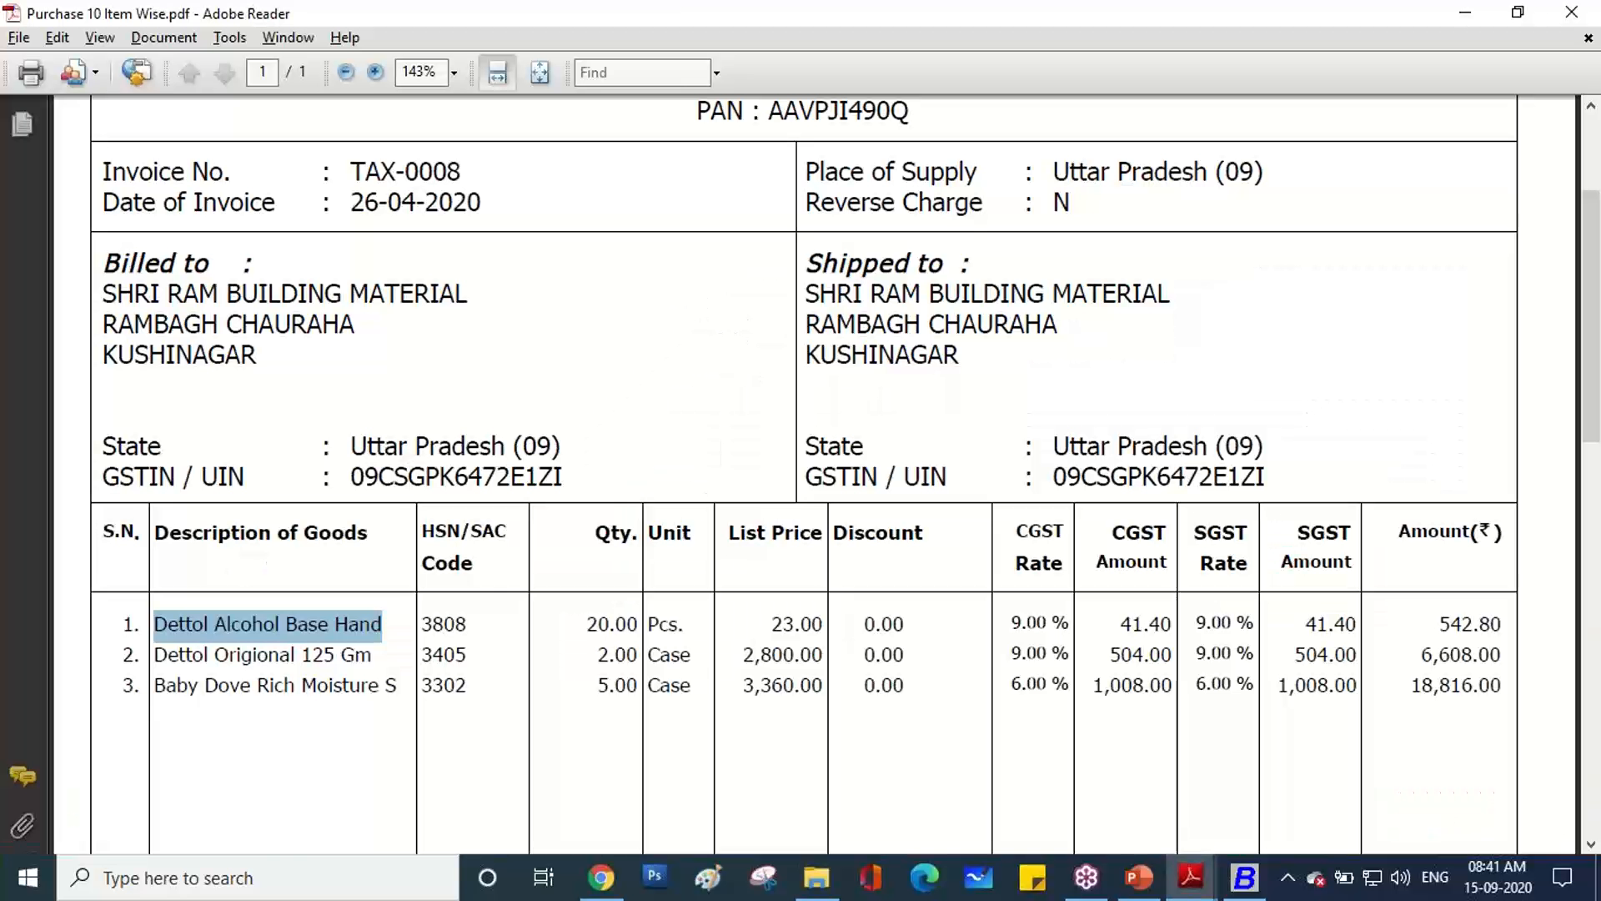
pyautogui.hotkey('alt', 'Tab')
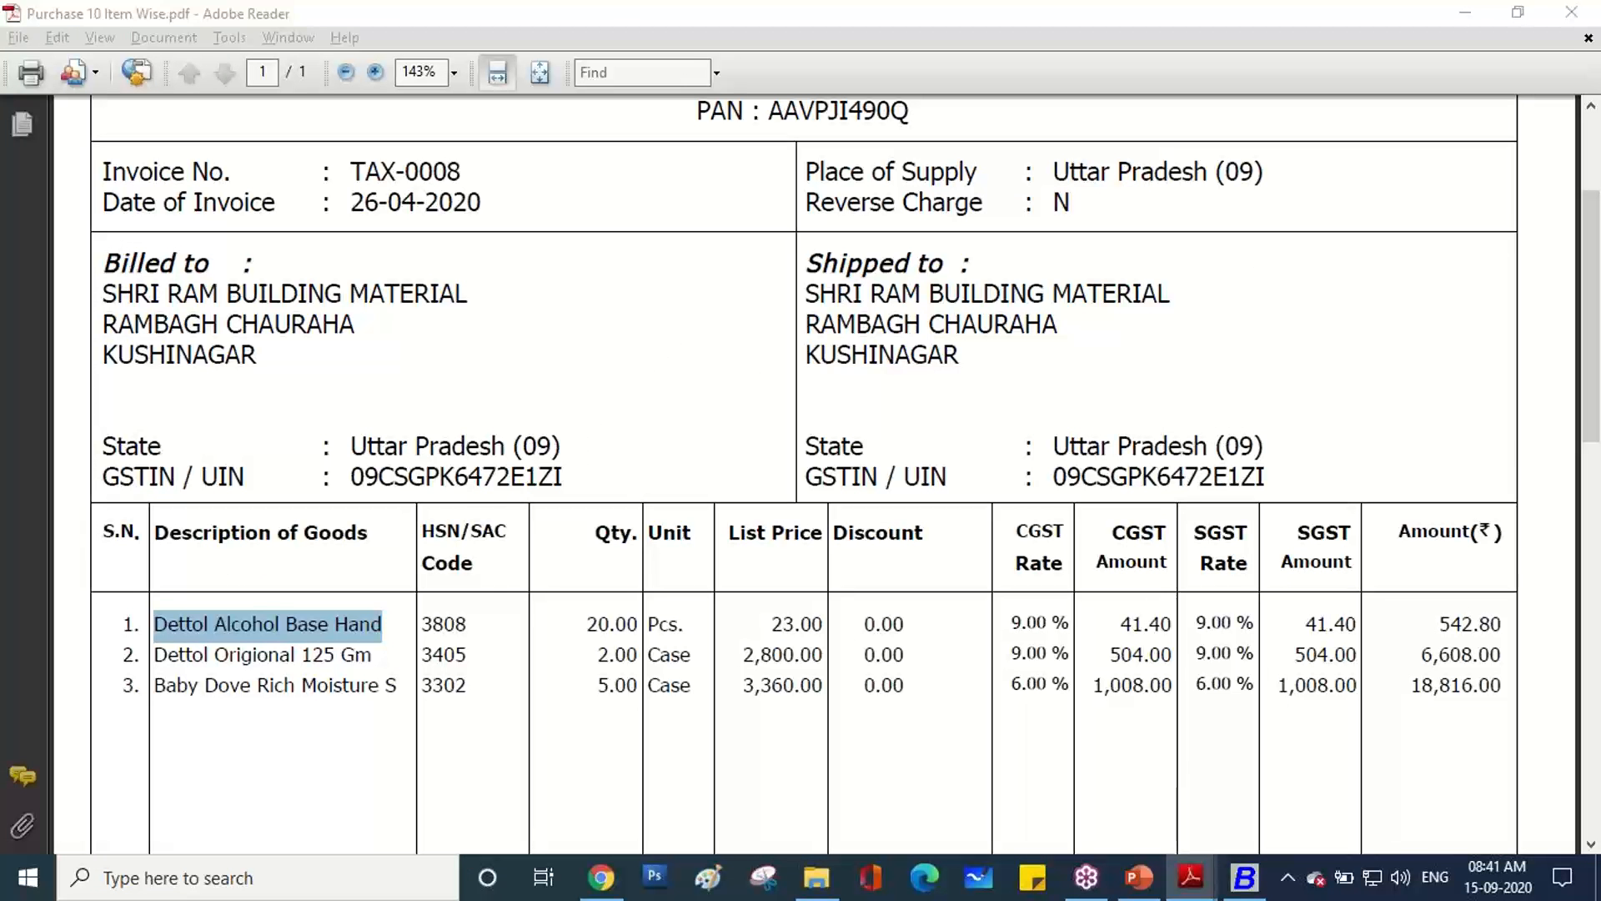
pyautogui.write('18')
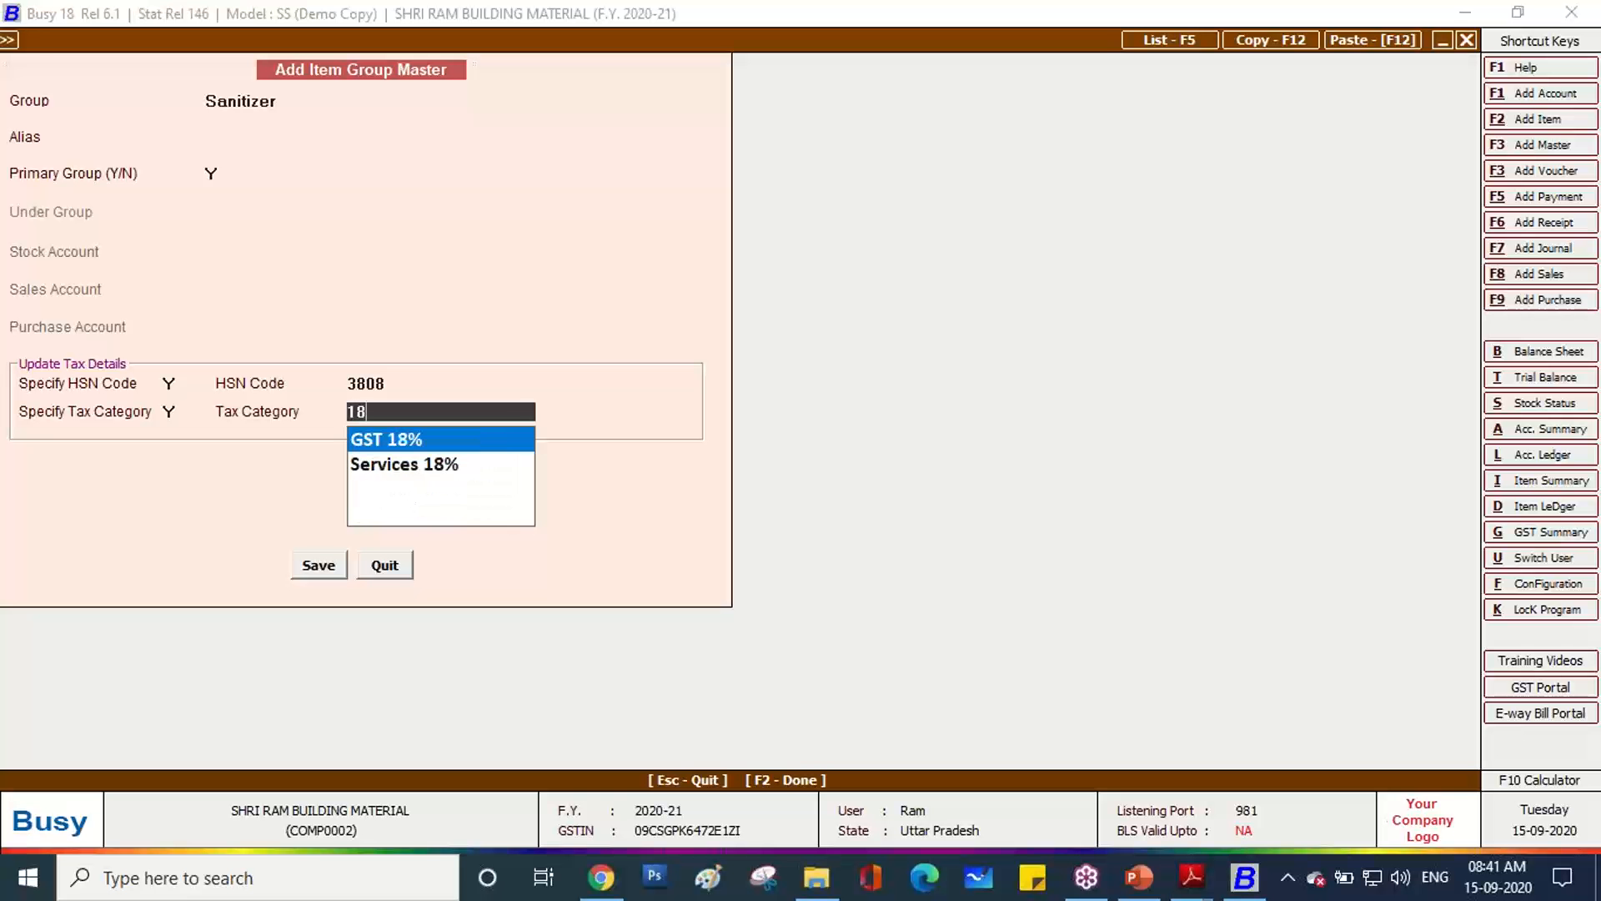
pyautogui.press('Return')
pyautogui.press('Return')
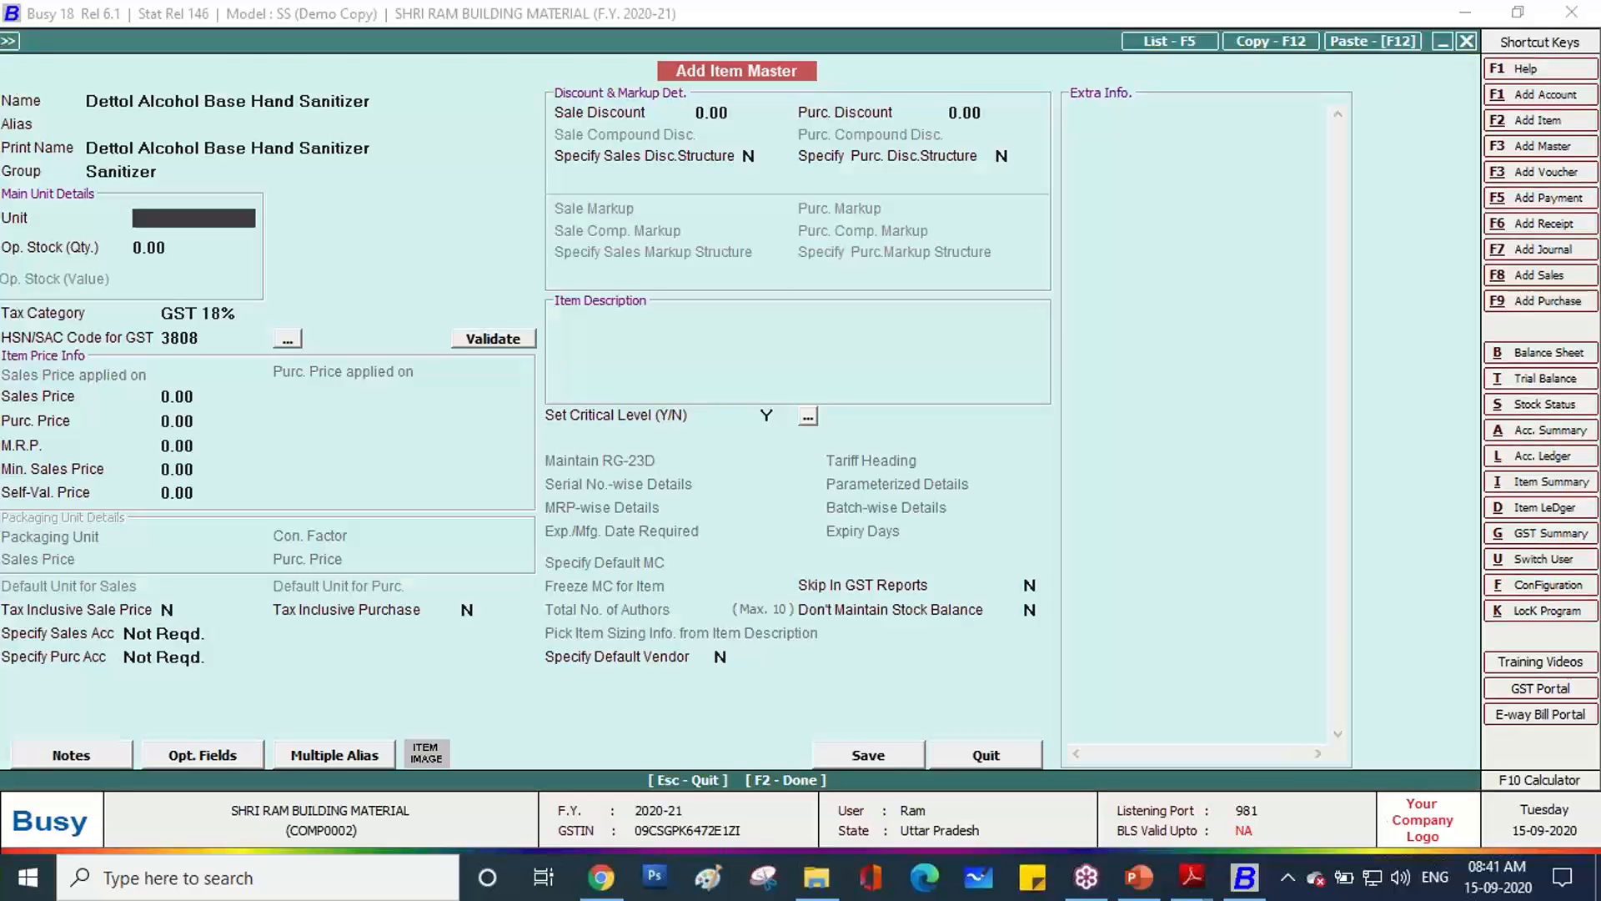
# Set the sanitizer item's unit to Pcs. and save the item master.
pyautogui.hotkey('alt', 'Tab')
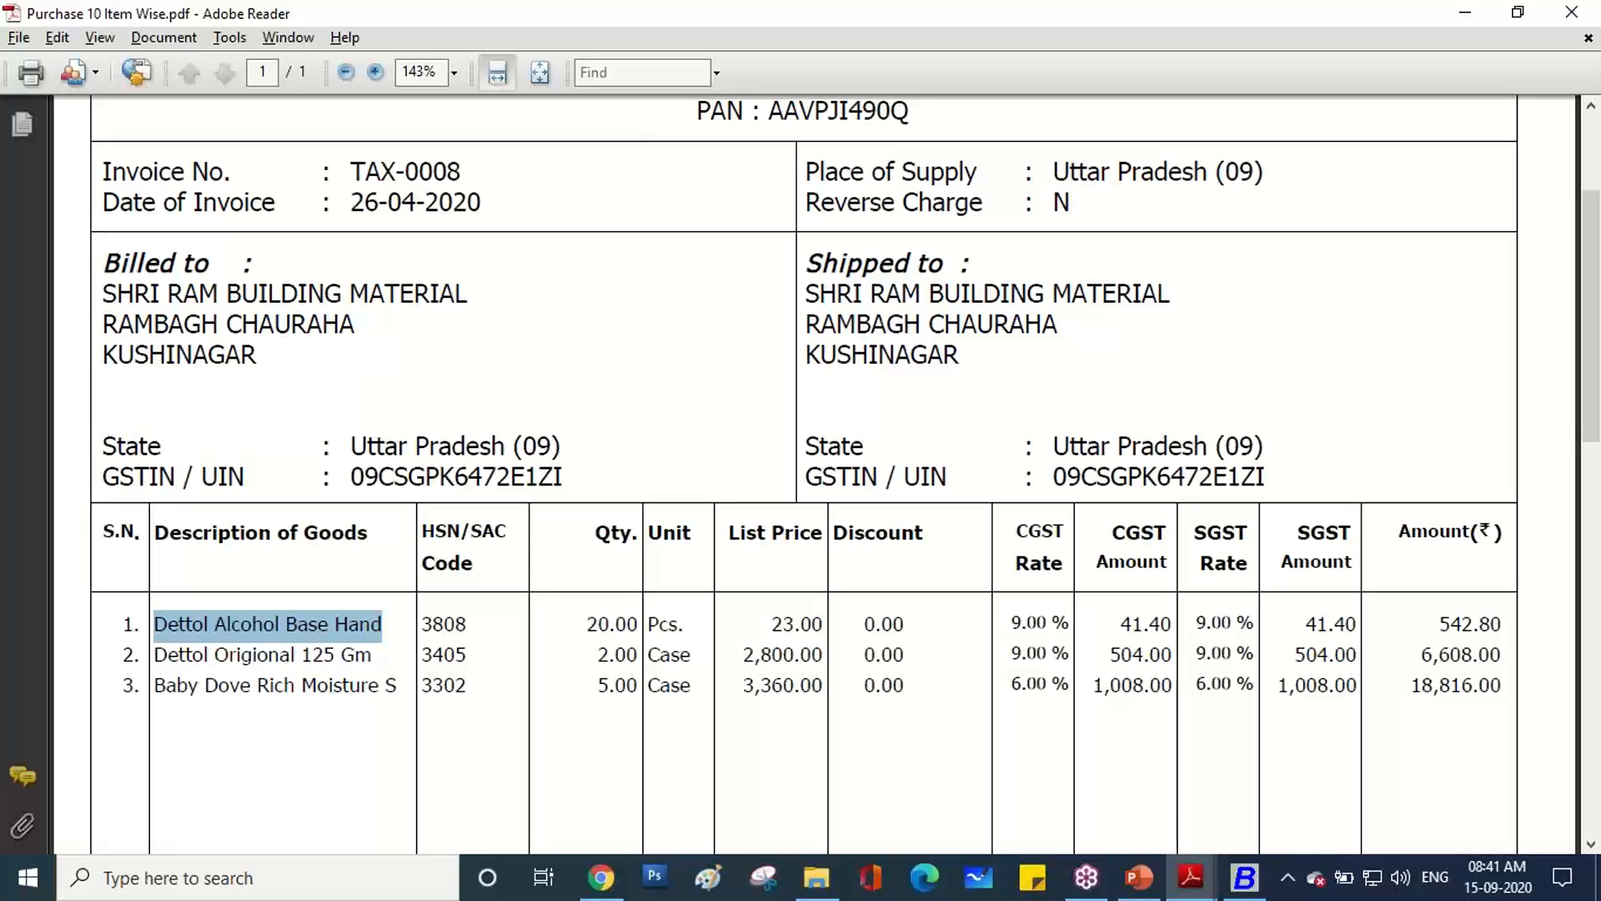
pyautogui.hotkey('alt', 'Tab')
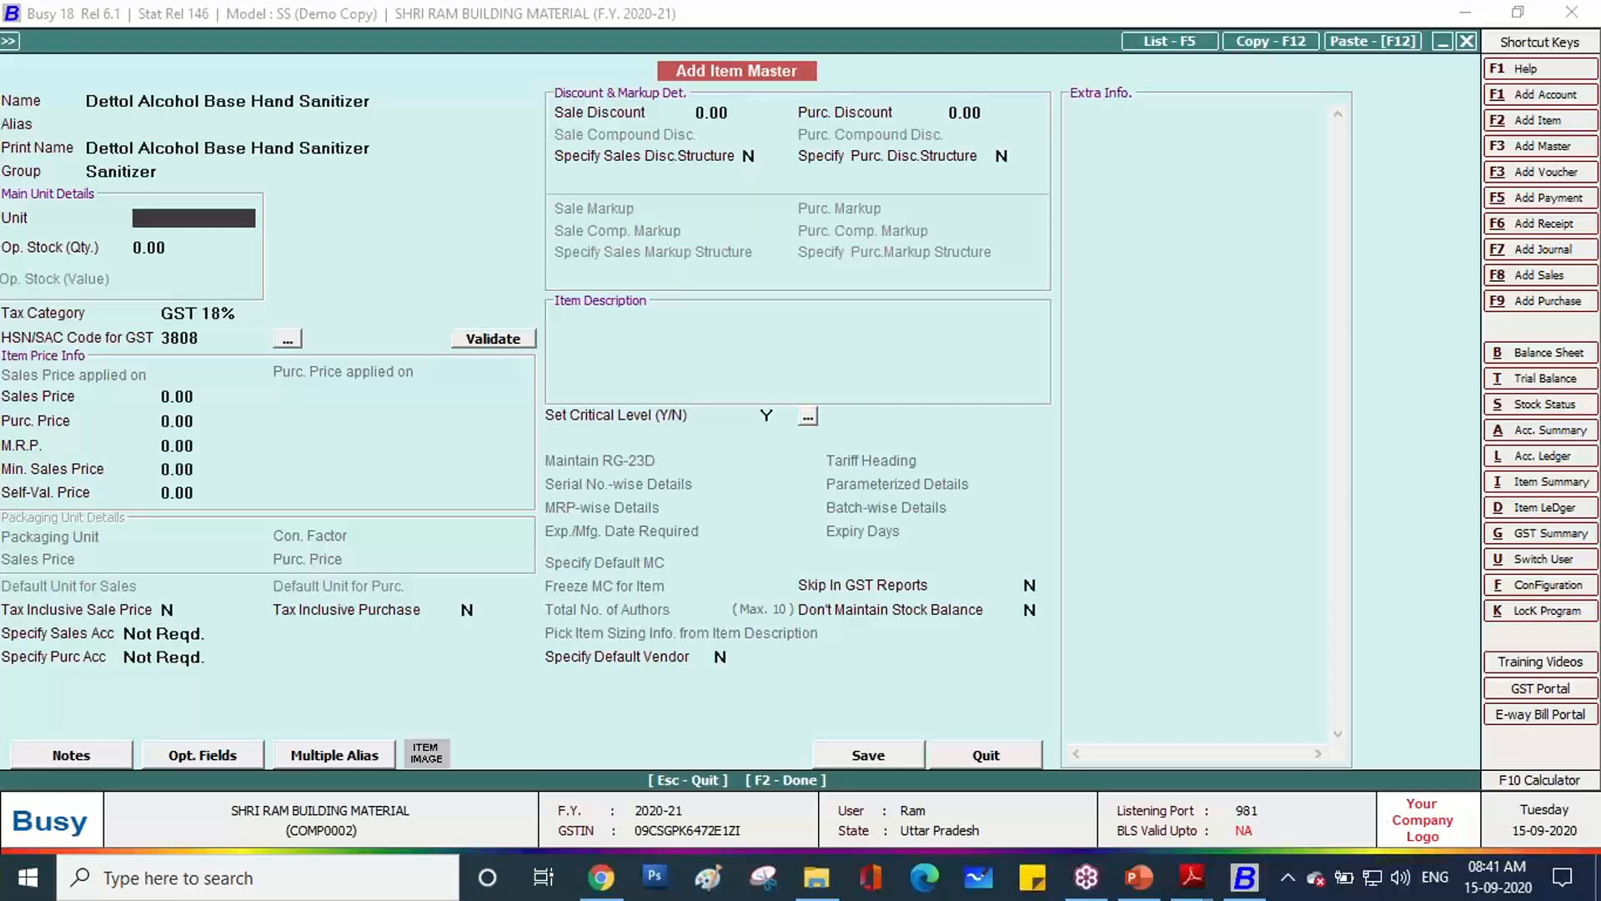
pyautogui.write('pcs')
pyautogui.press('Return')
pyautogui.press('Return')
pyautogui.press('Return')
pyautogui.press('F2')
pyautogui.press('Return')
pyautogui.hotkey('alt', 'Tab')
pyautogui.hotkey('alt', 'Tab')
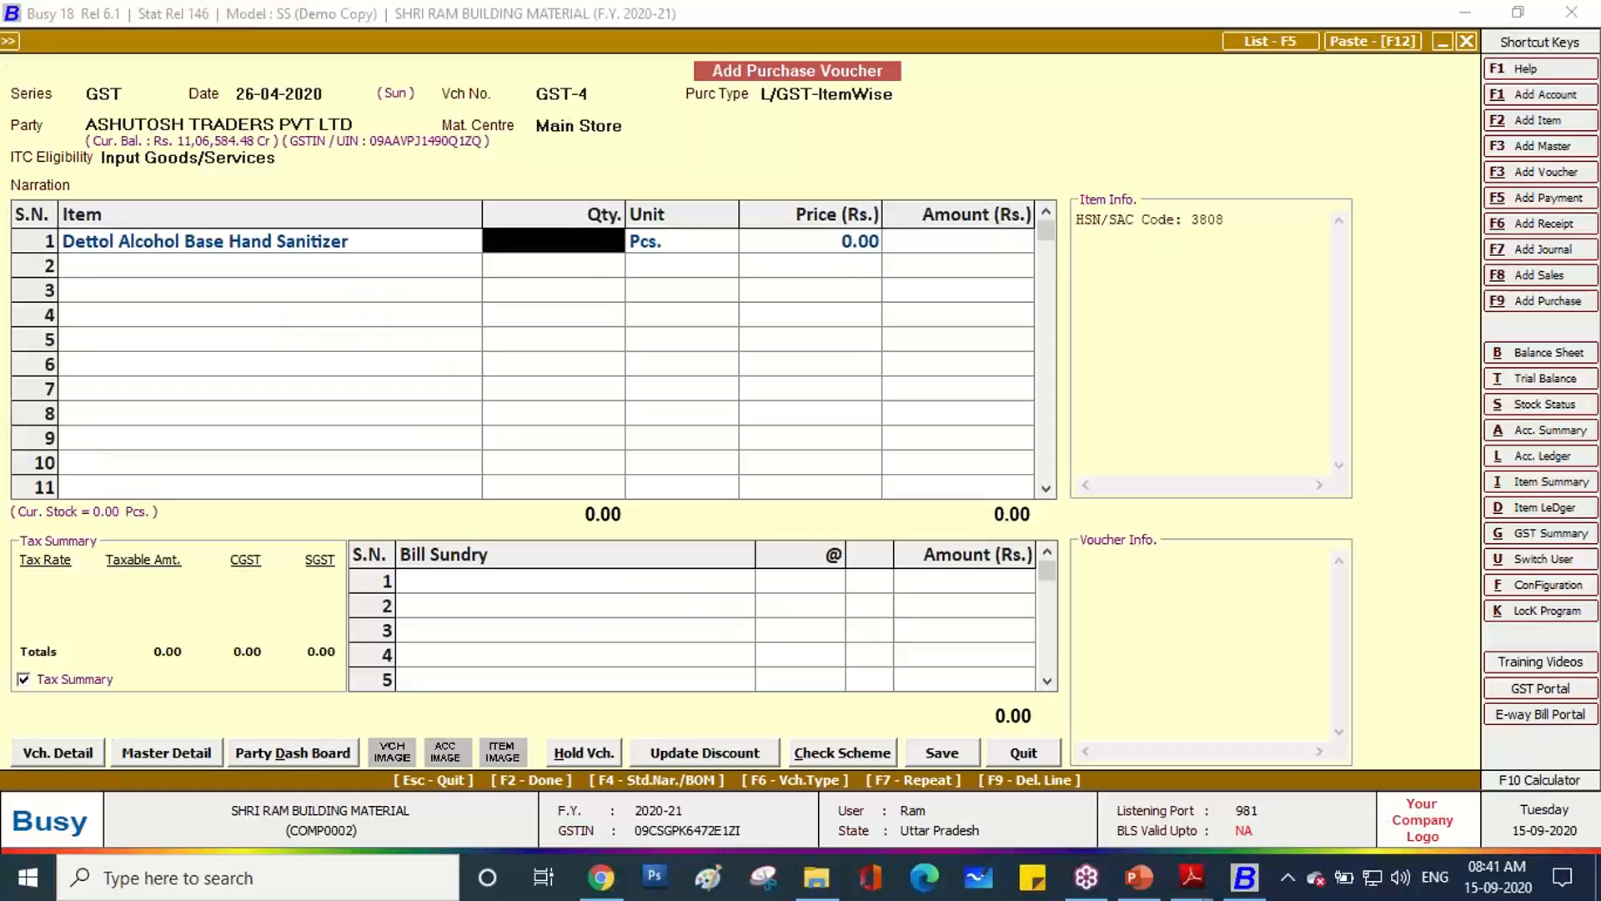
# Enter quantity 20 at price 23 for the sanitizer line.
pyautogui.write('20')
pyautogui.press('Return')
pyautogui.press('Return')
pyautogui.write('23')
pyautogui.press('Return')
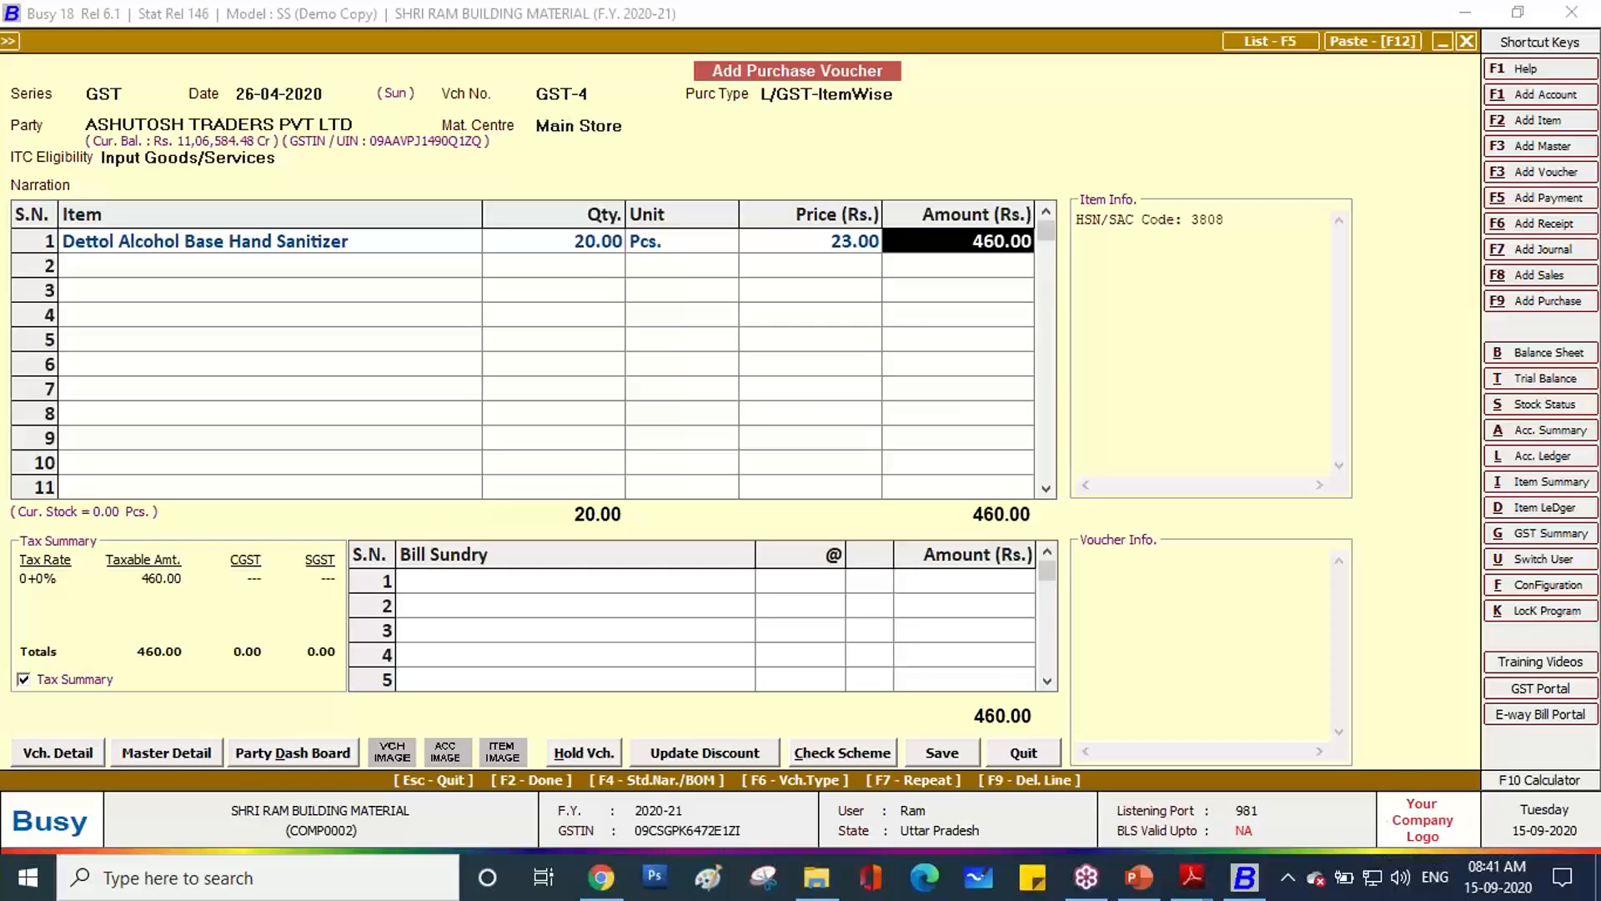
pyautogui.press('Return')
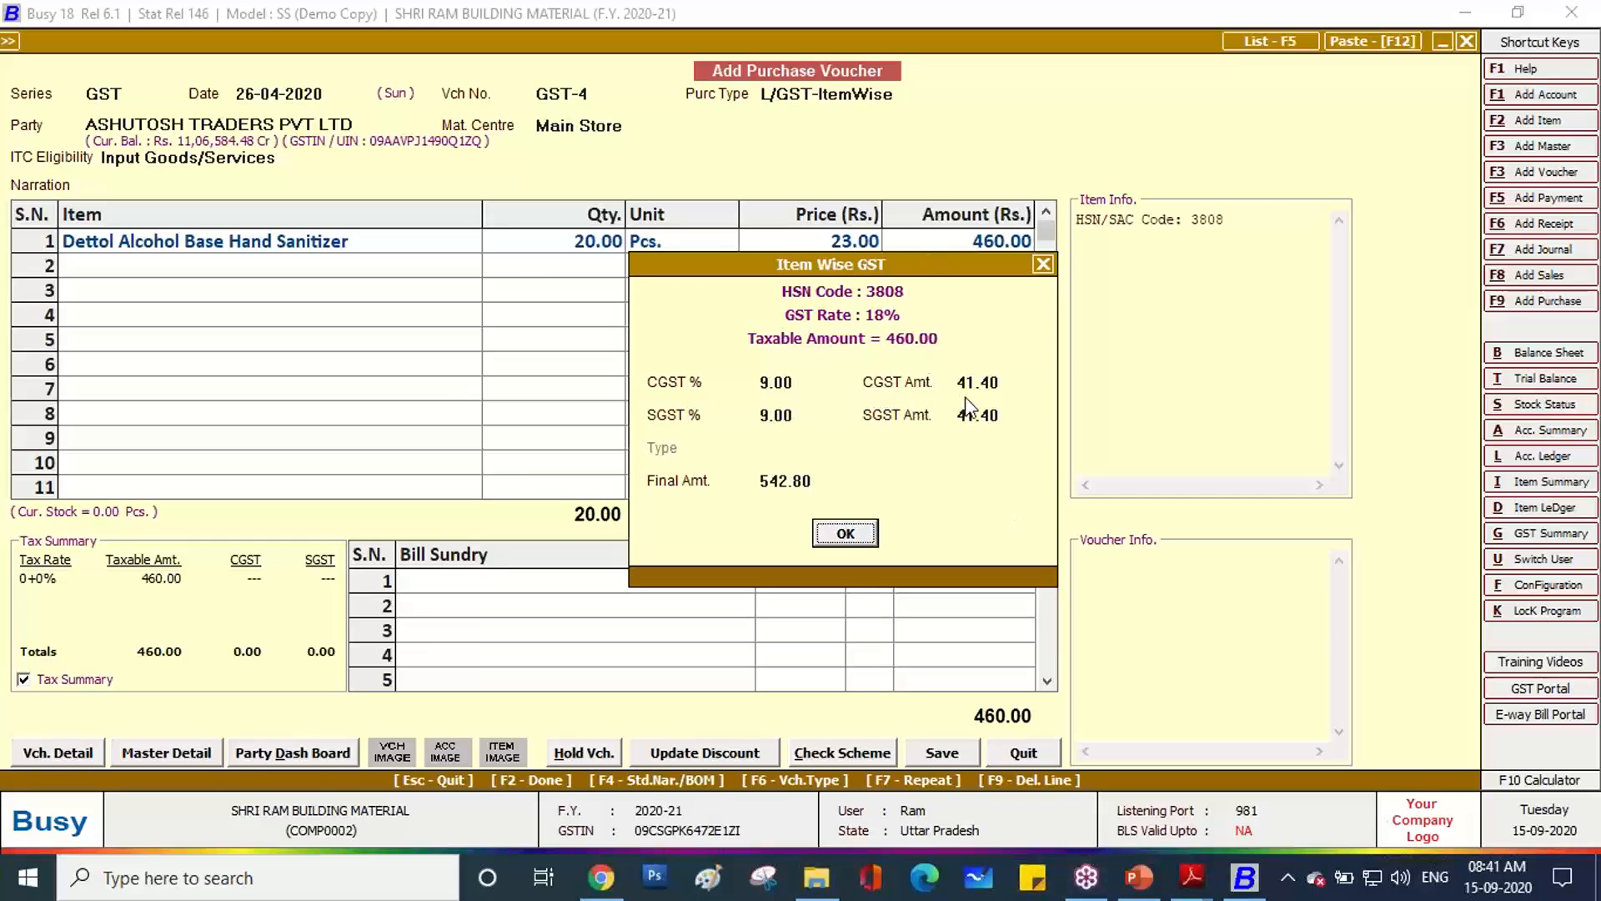
# Verify the 41.40 CGST and SGST amounts against the invoice and accept the item-wise GST.
pyautogui.click(1186, 878)
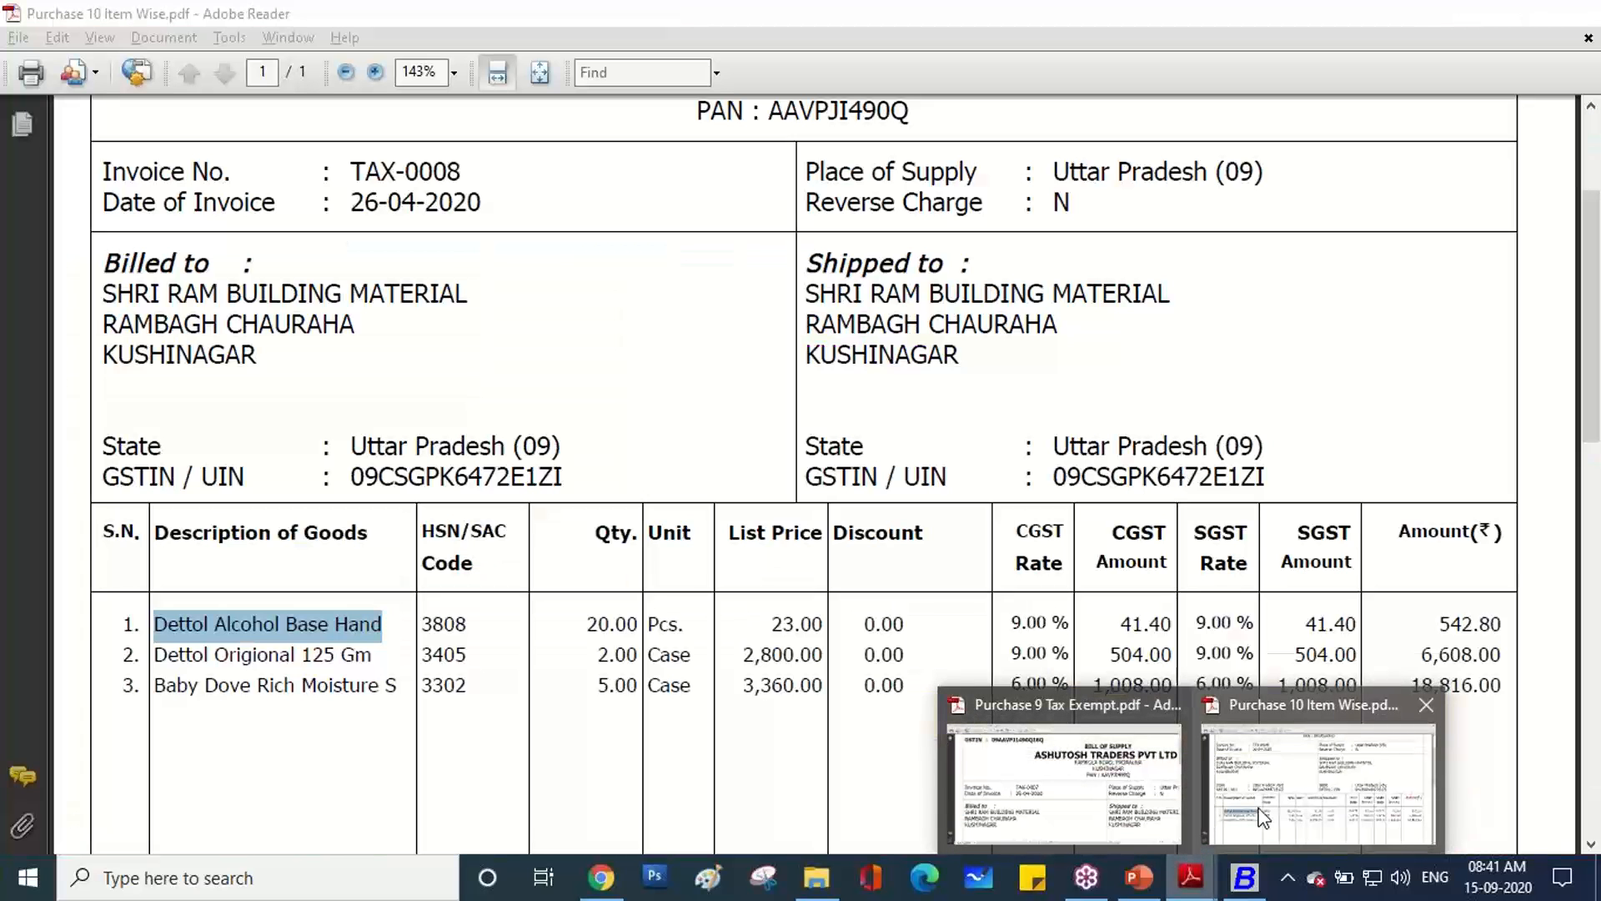
pyautogui.click(1261, 815)
pyautogui.moveTo(1359, 626); pyautogui.dragTo(1319, 632)
pyautogui.moveTo(1173, 625); pyautogui.dragTo(1115, 621)
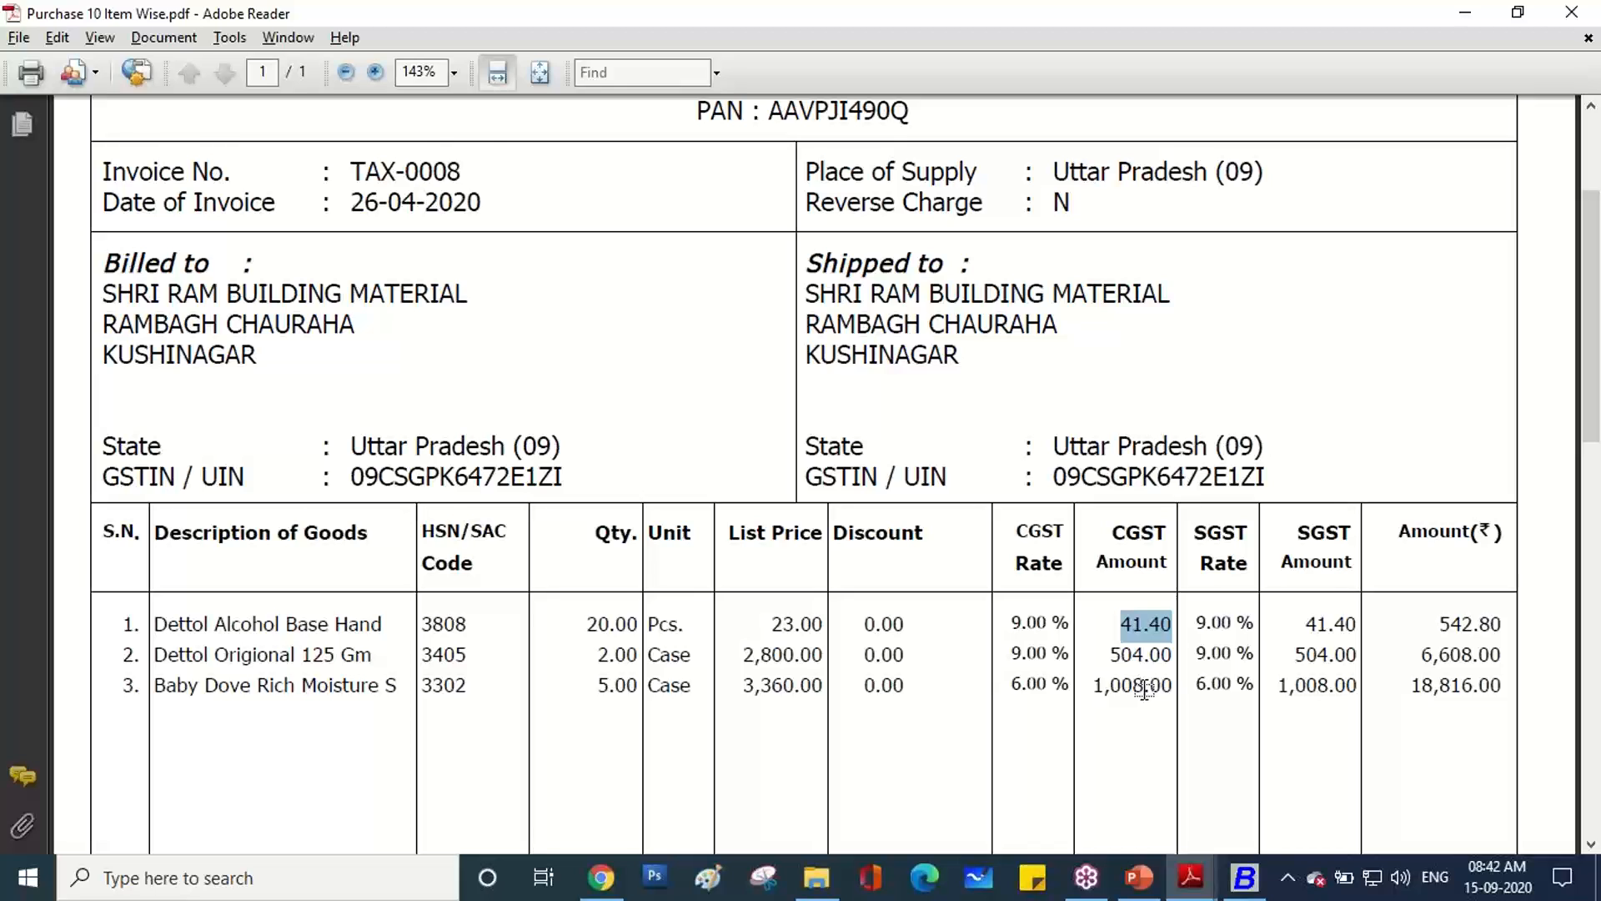
pyautogui.hotkey('alt', 'Tab')
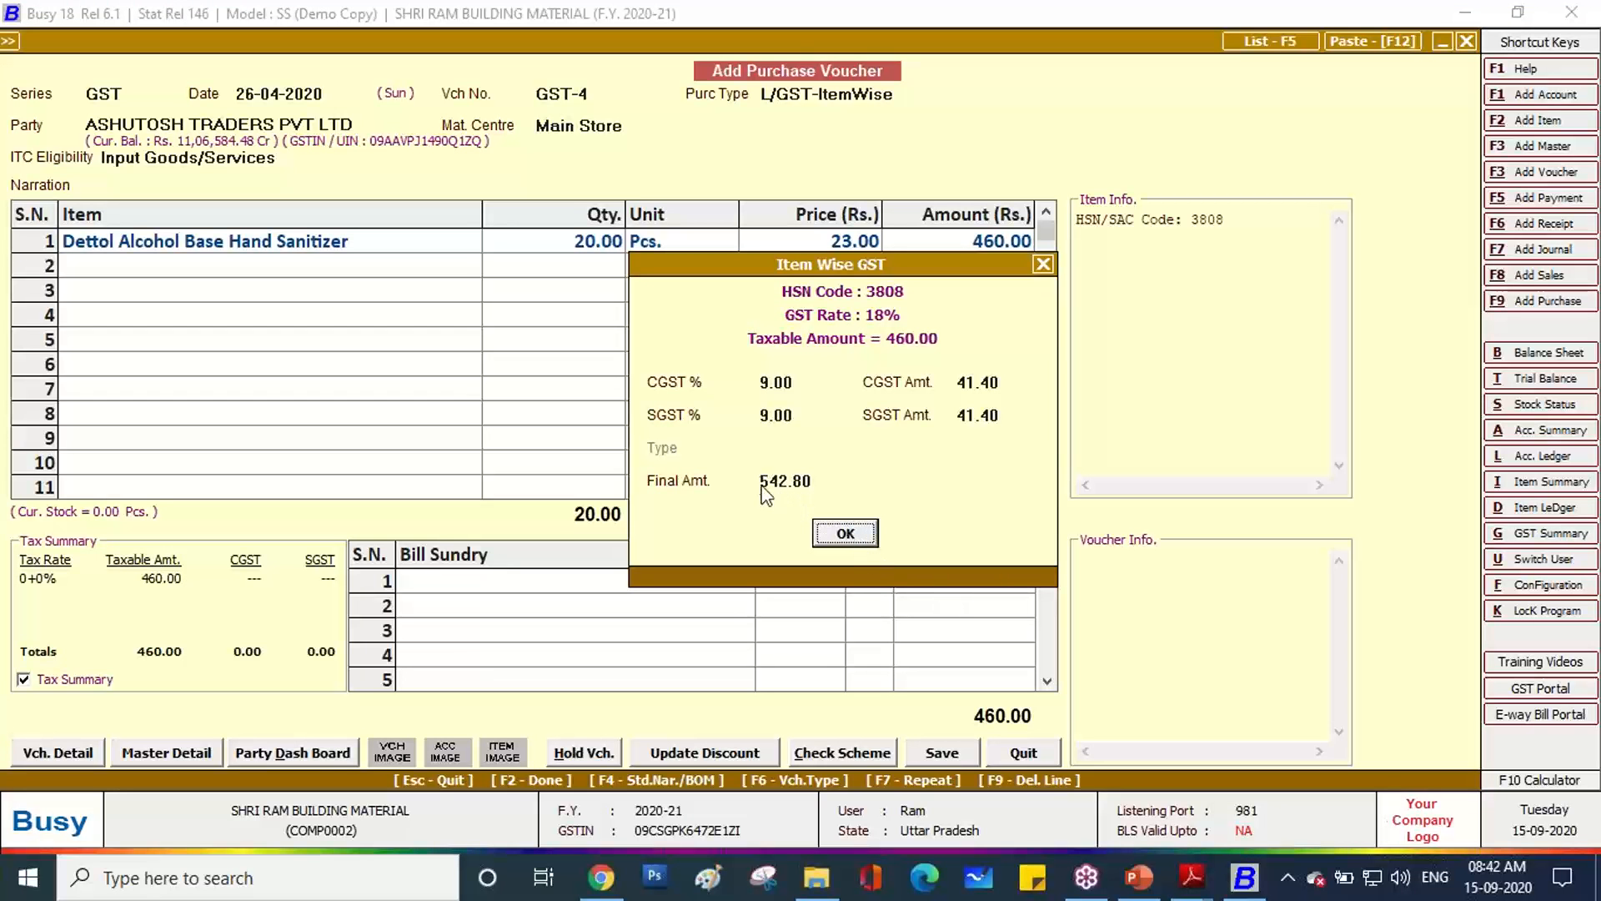
pyautogui.hotkey('alt', 'Tab')
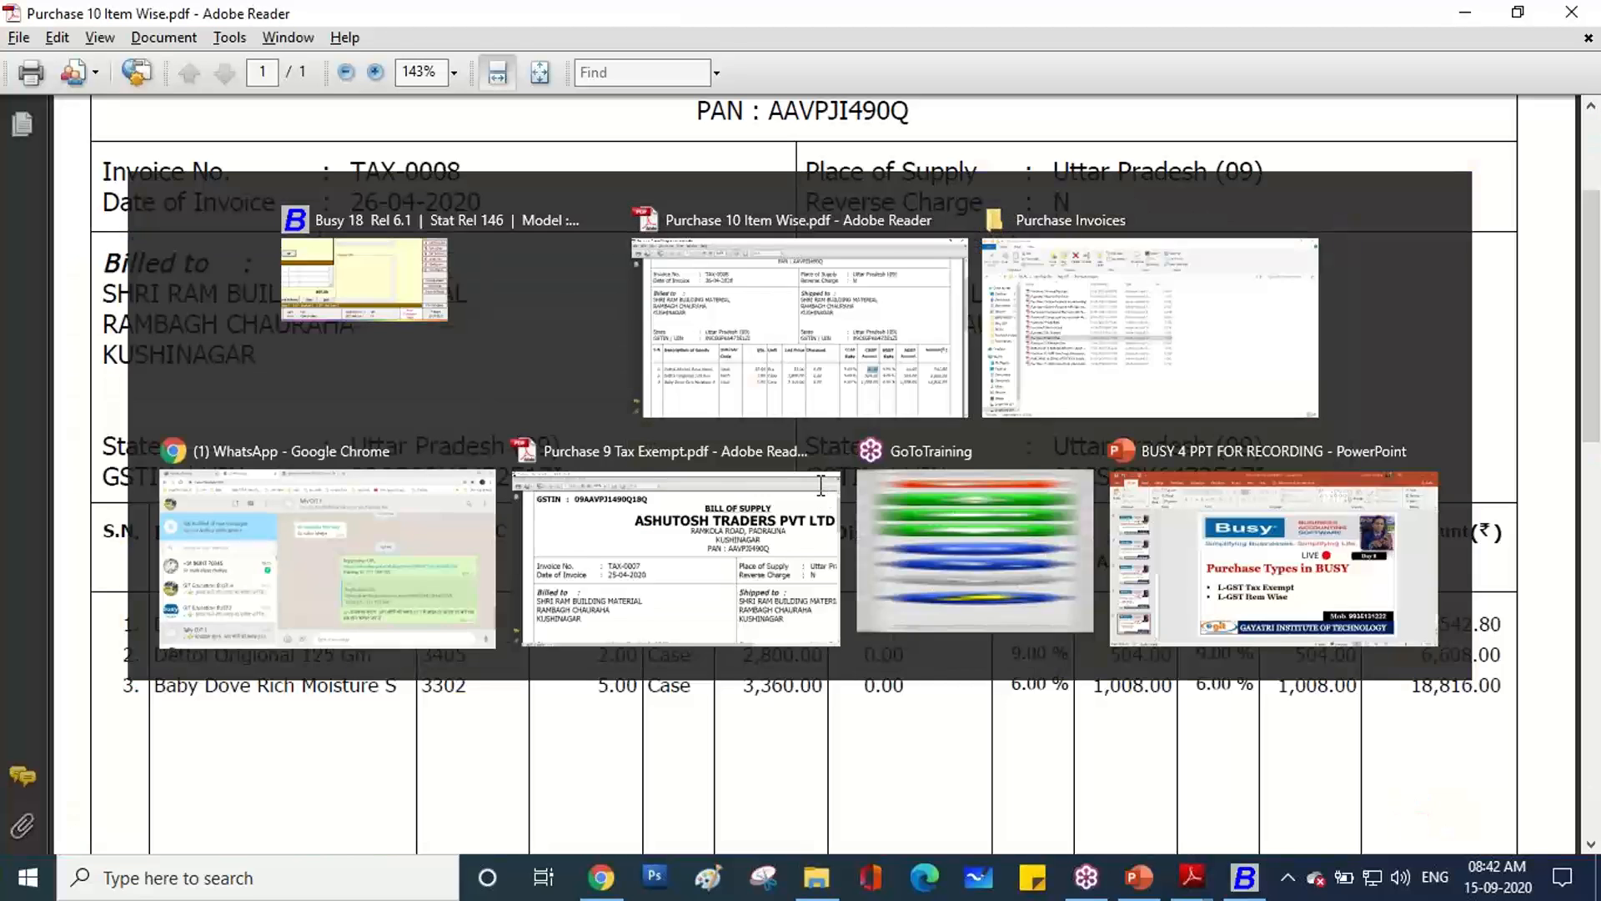
pyautogui.hotkey('alt', 'Tab')
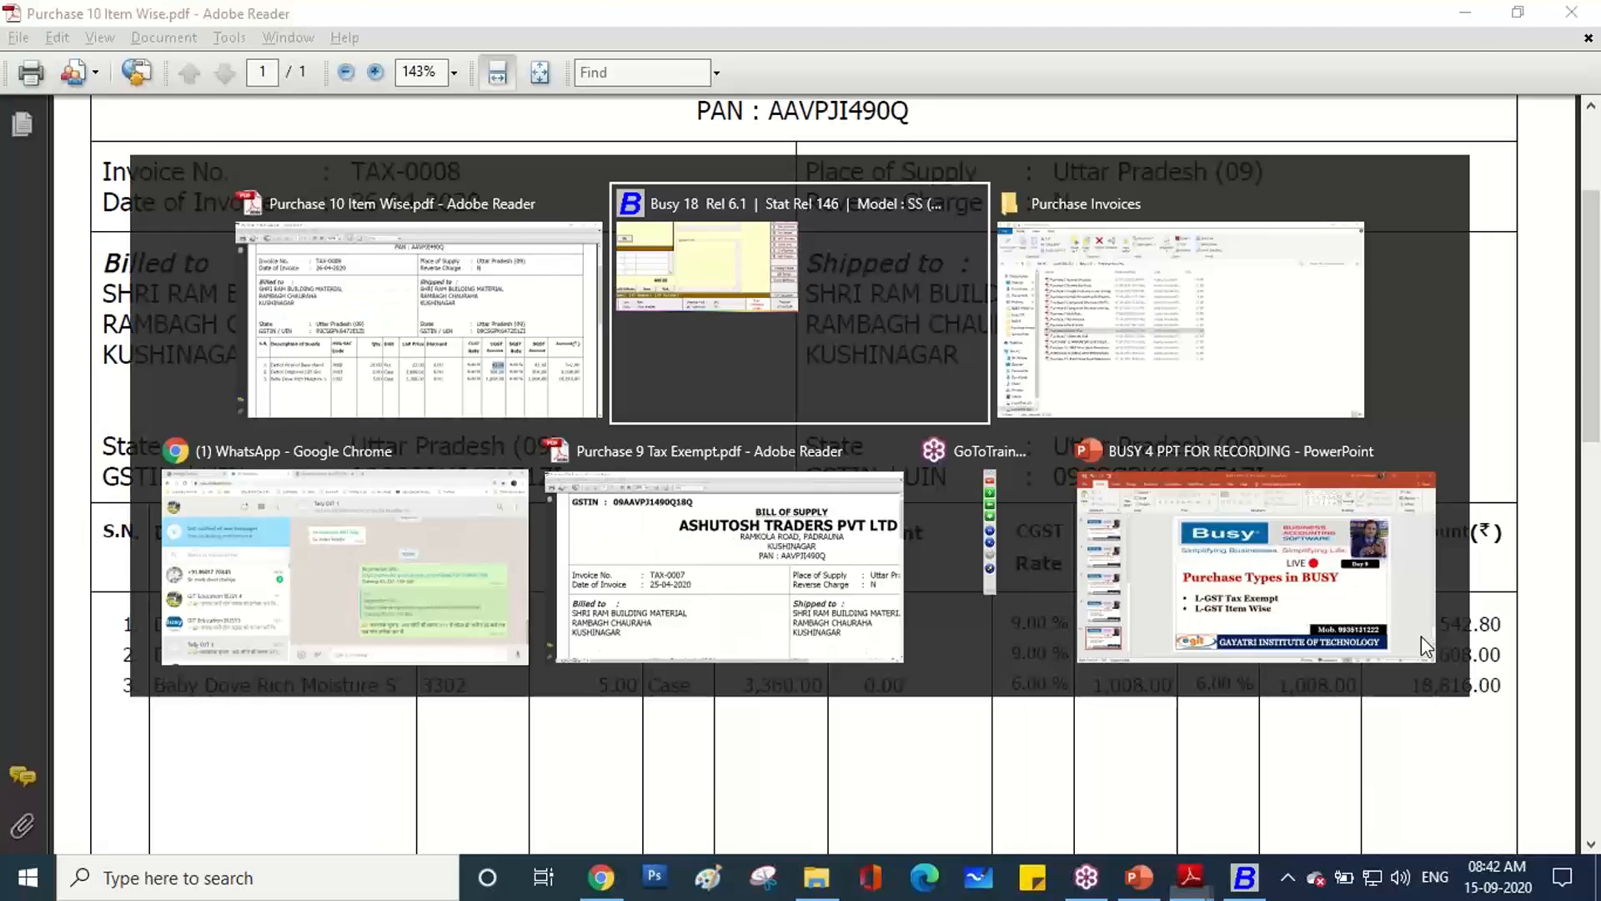
pyautogui.click(854, 538)
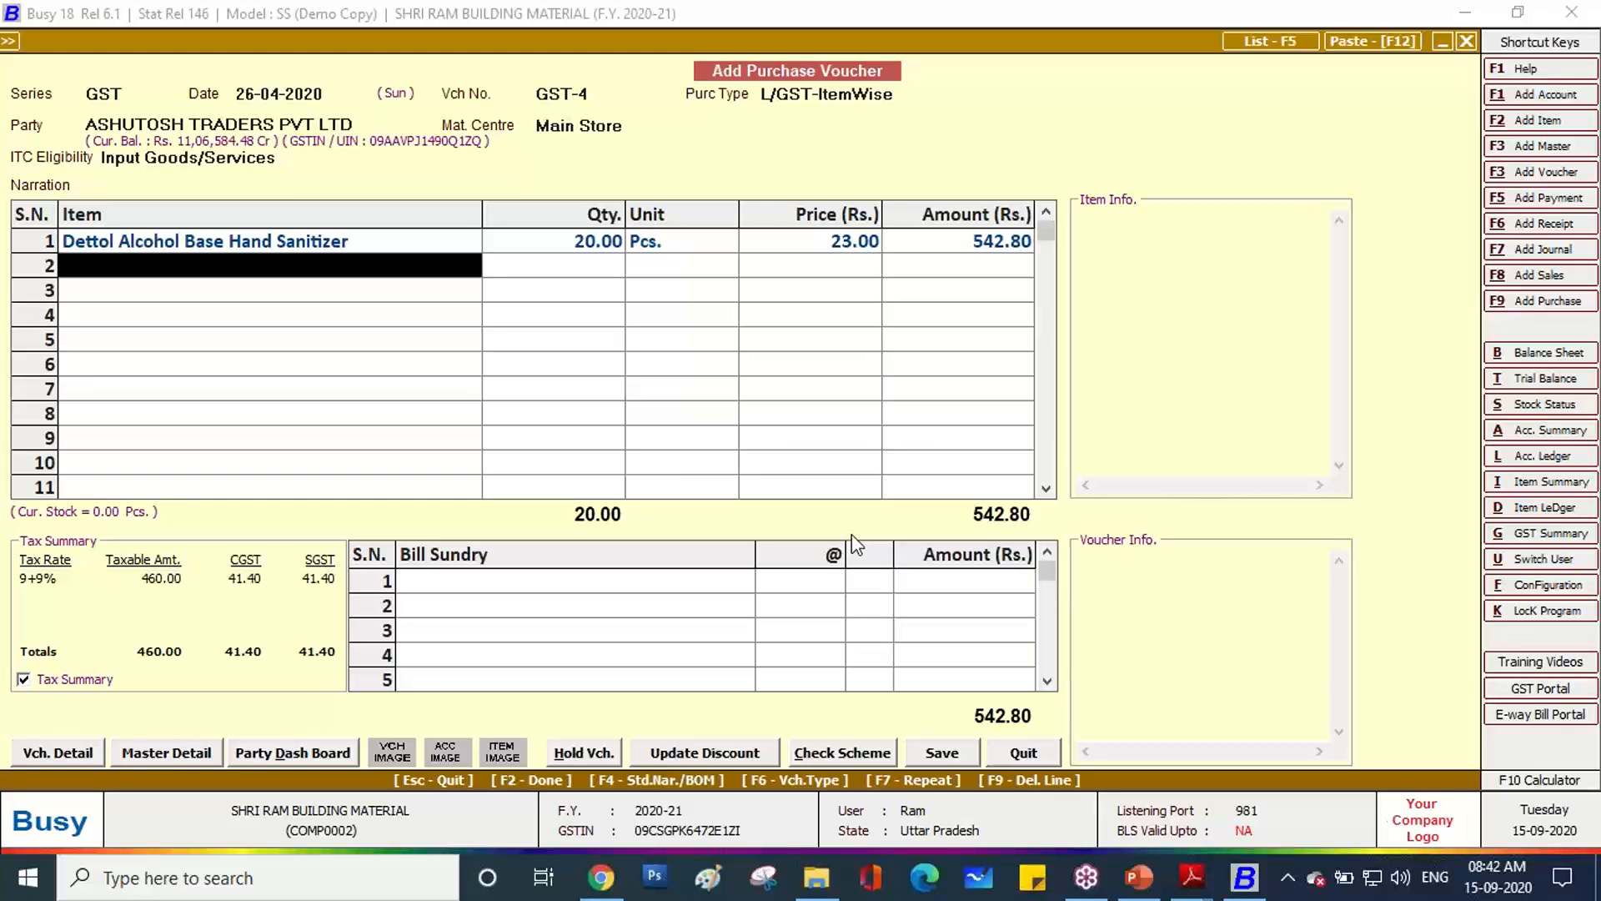
# Look up the next item name, Dettol Origional 125 Gm, on the invoice.
pyautogui.hotkey('alt', 'Tab')
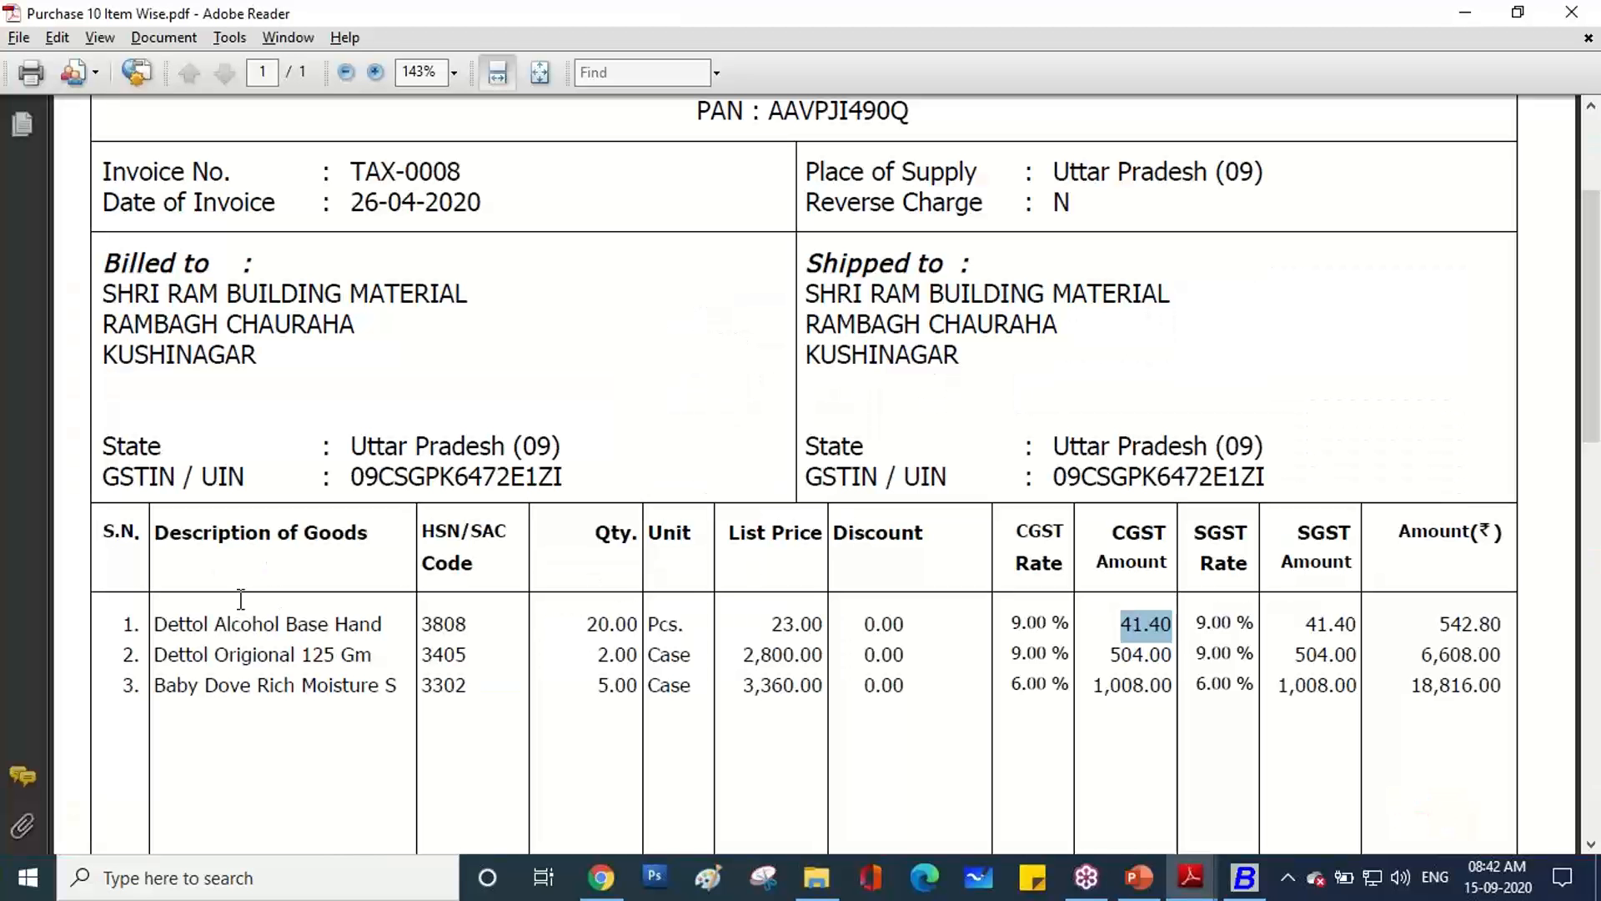
pyautogui.moveTo(153, 650); pyautogui.dragTo(369, 672)
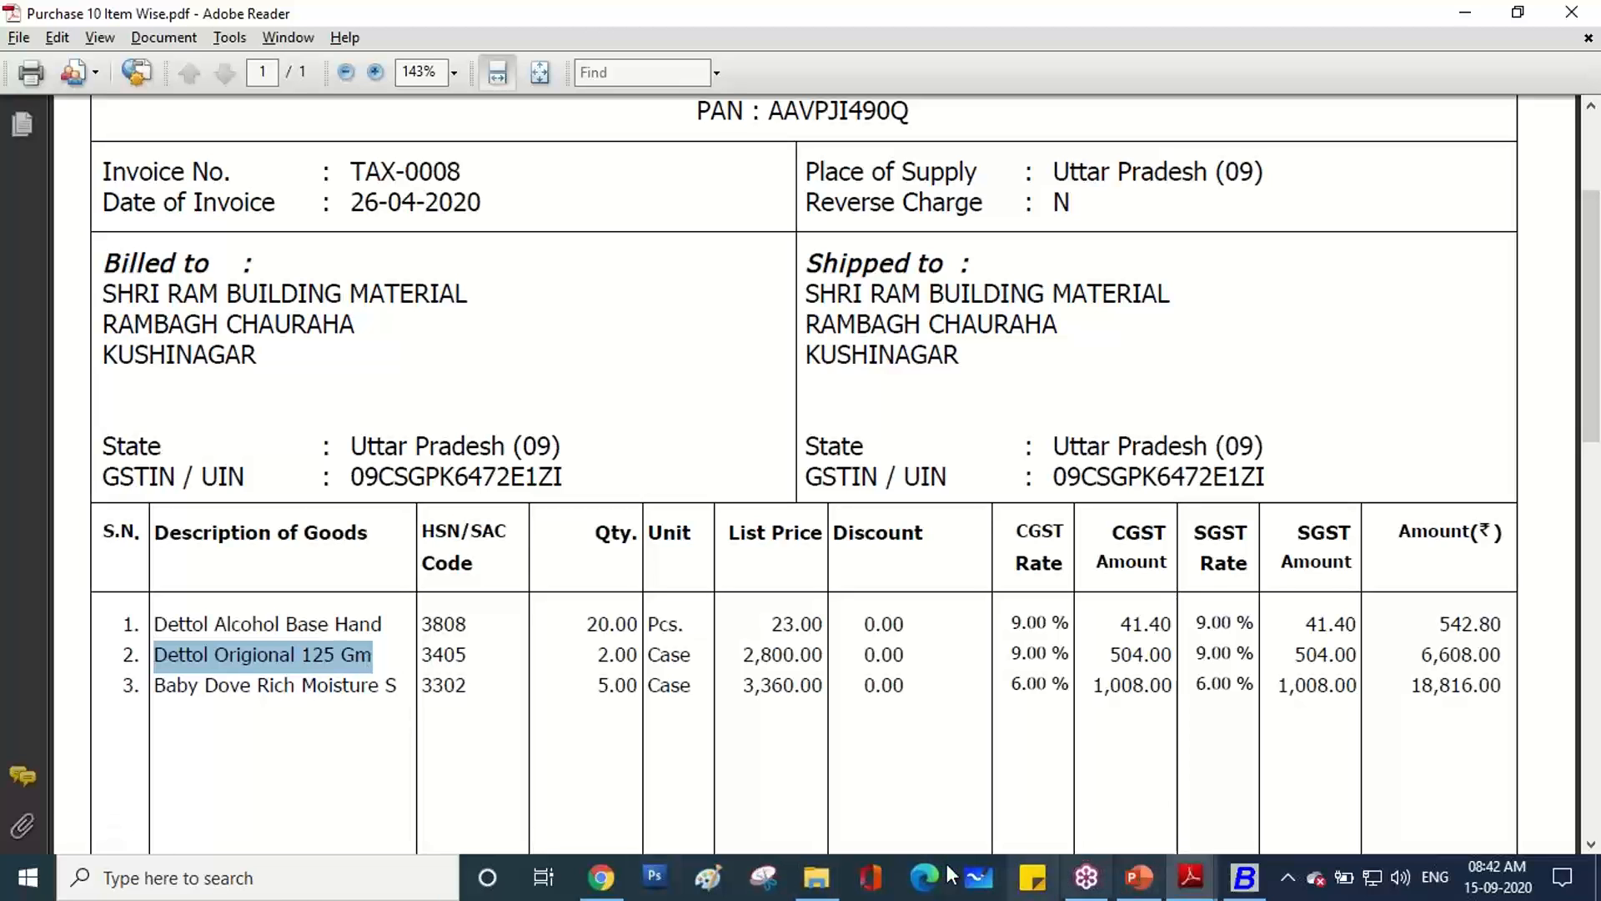
pyautogui.click(599, 881)
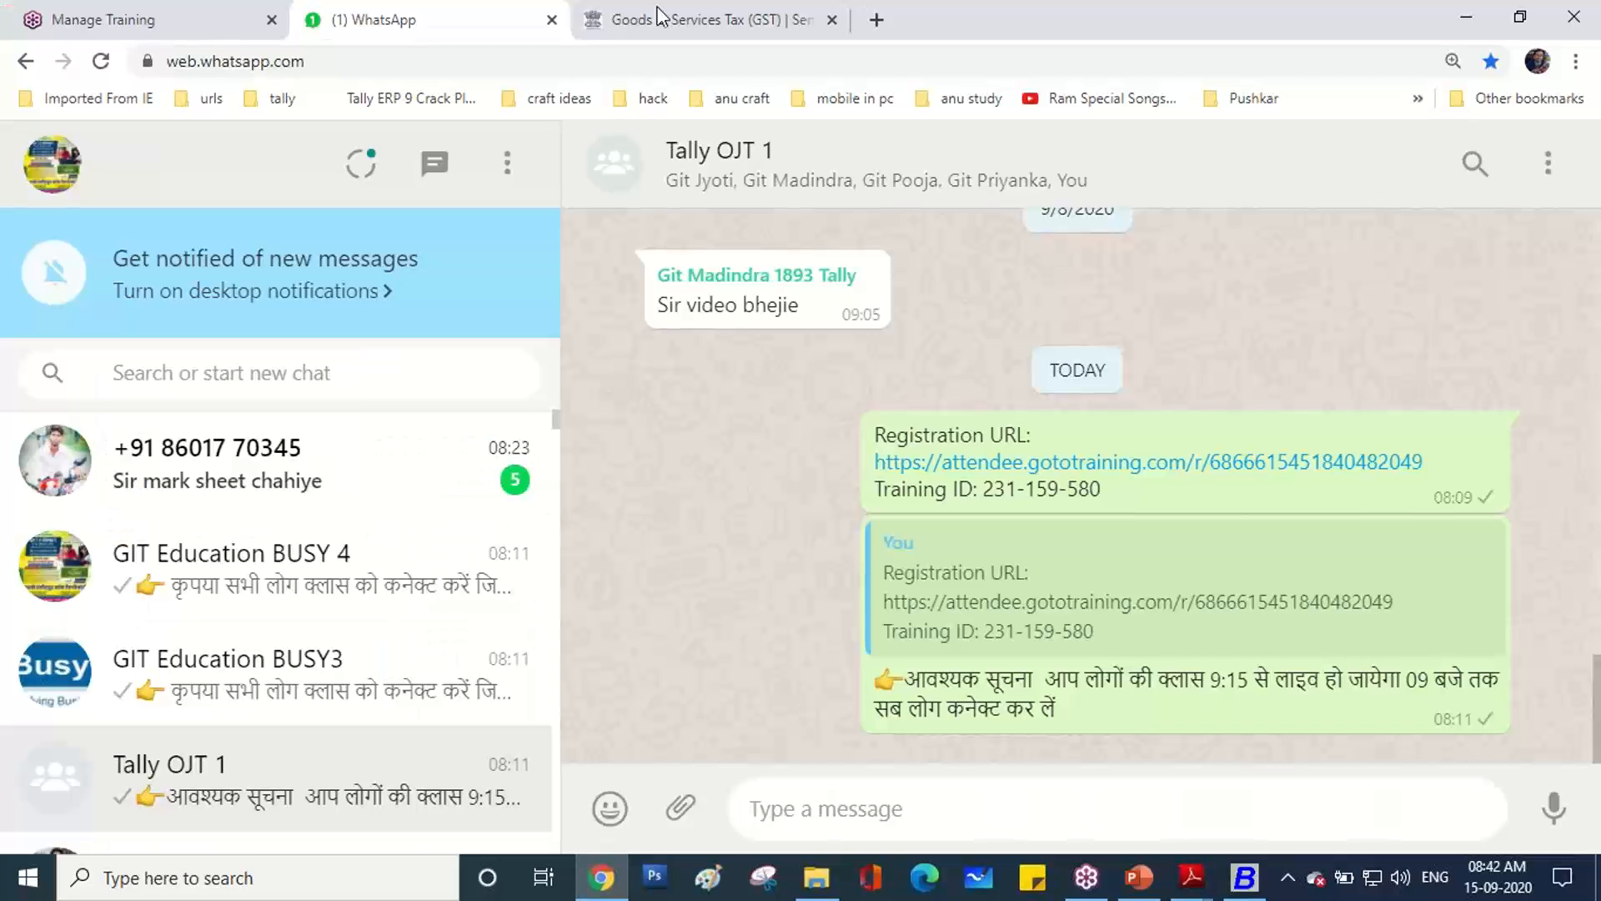
pyautogui.click(1242, 883)
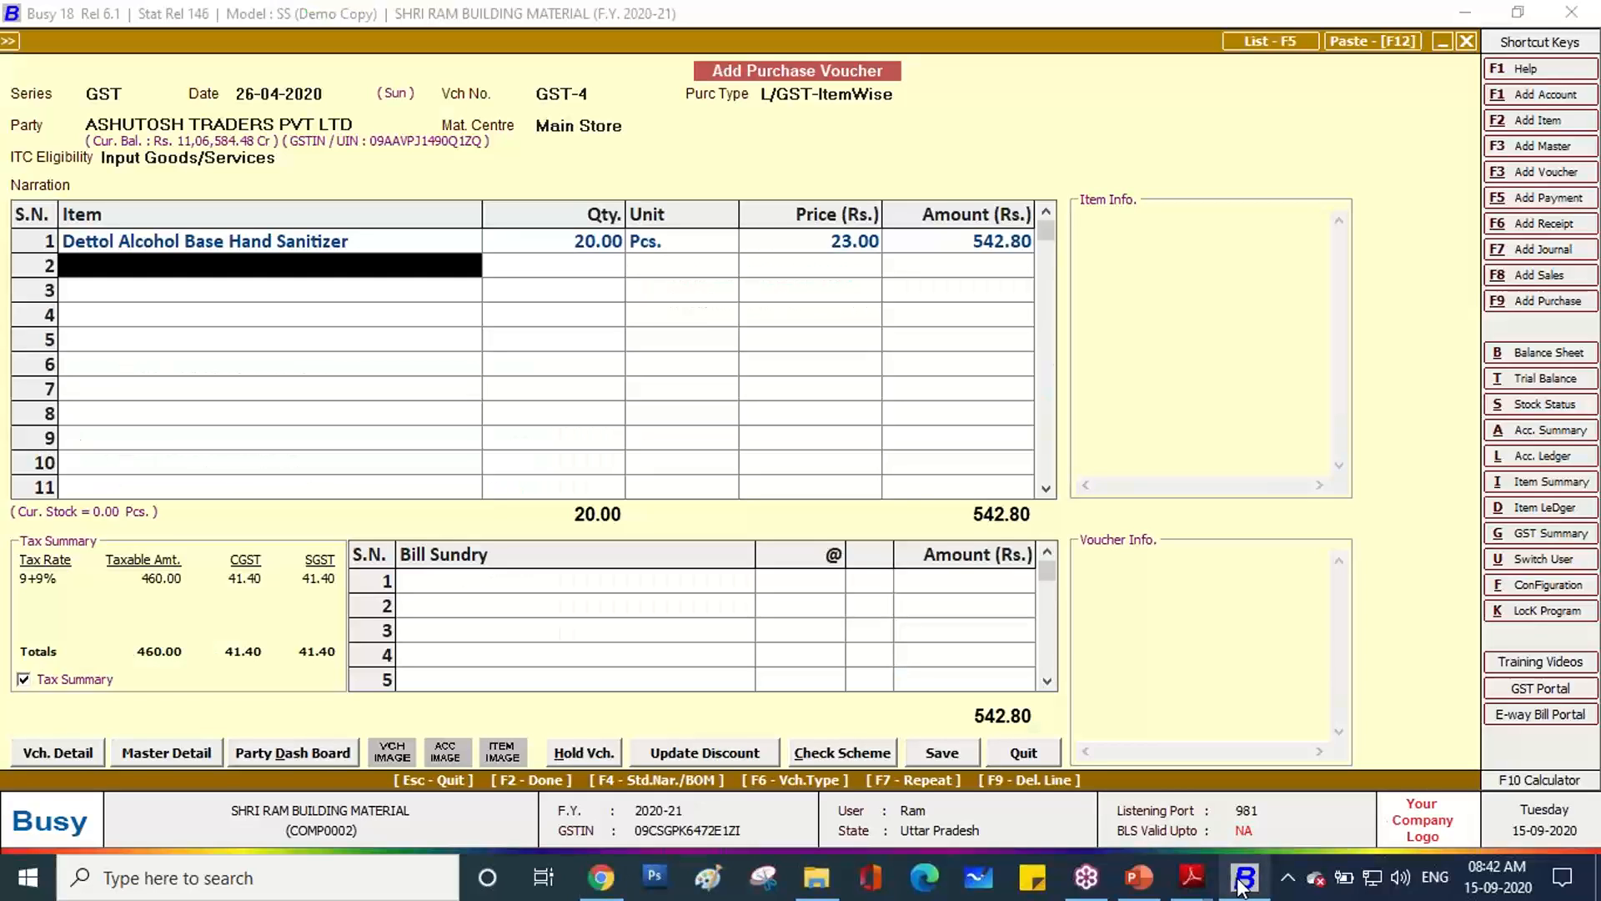
# Add item Dettol Origional 125 Gm and start a new primary group Shop with HSN enabled.
pyautogui.hotkey('alt', 'F2')
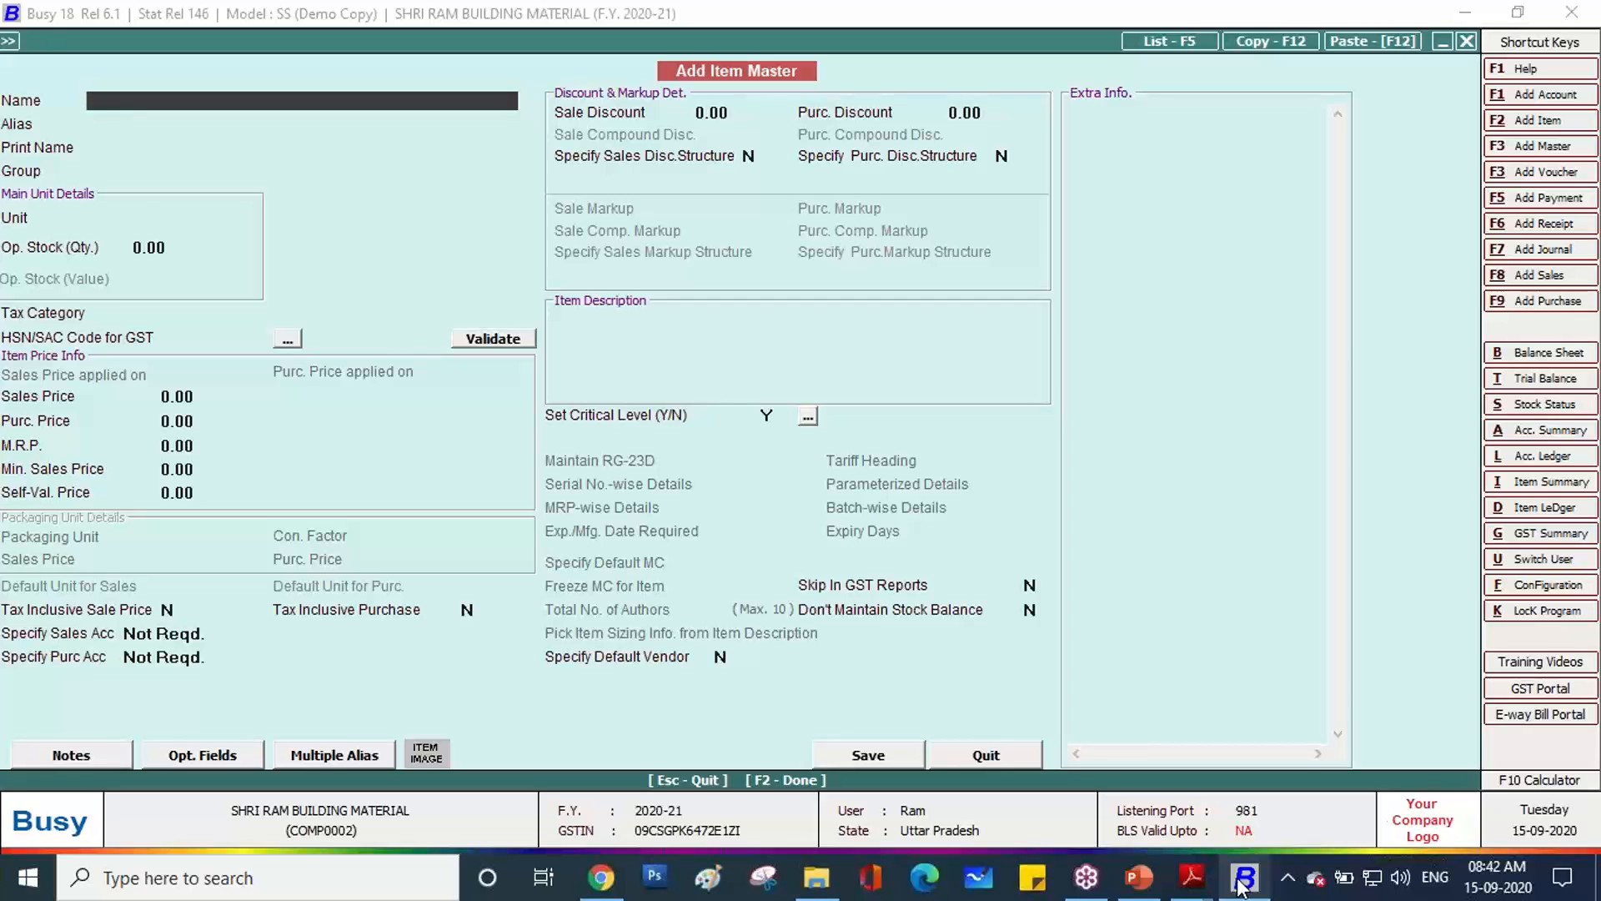
pyautogui.write('Dettol Origional 125 Gm')
pyautogui.press('Return')
pyautogui.press('Return')
pyautogui.press('Return')
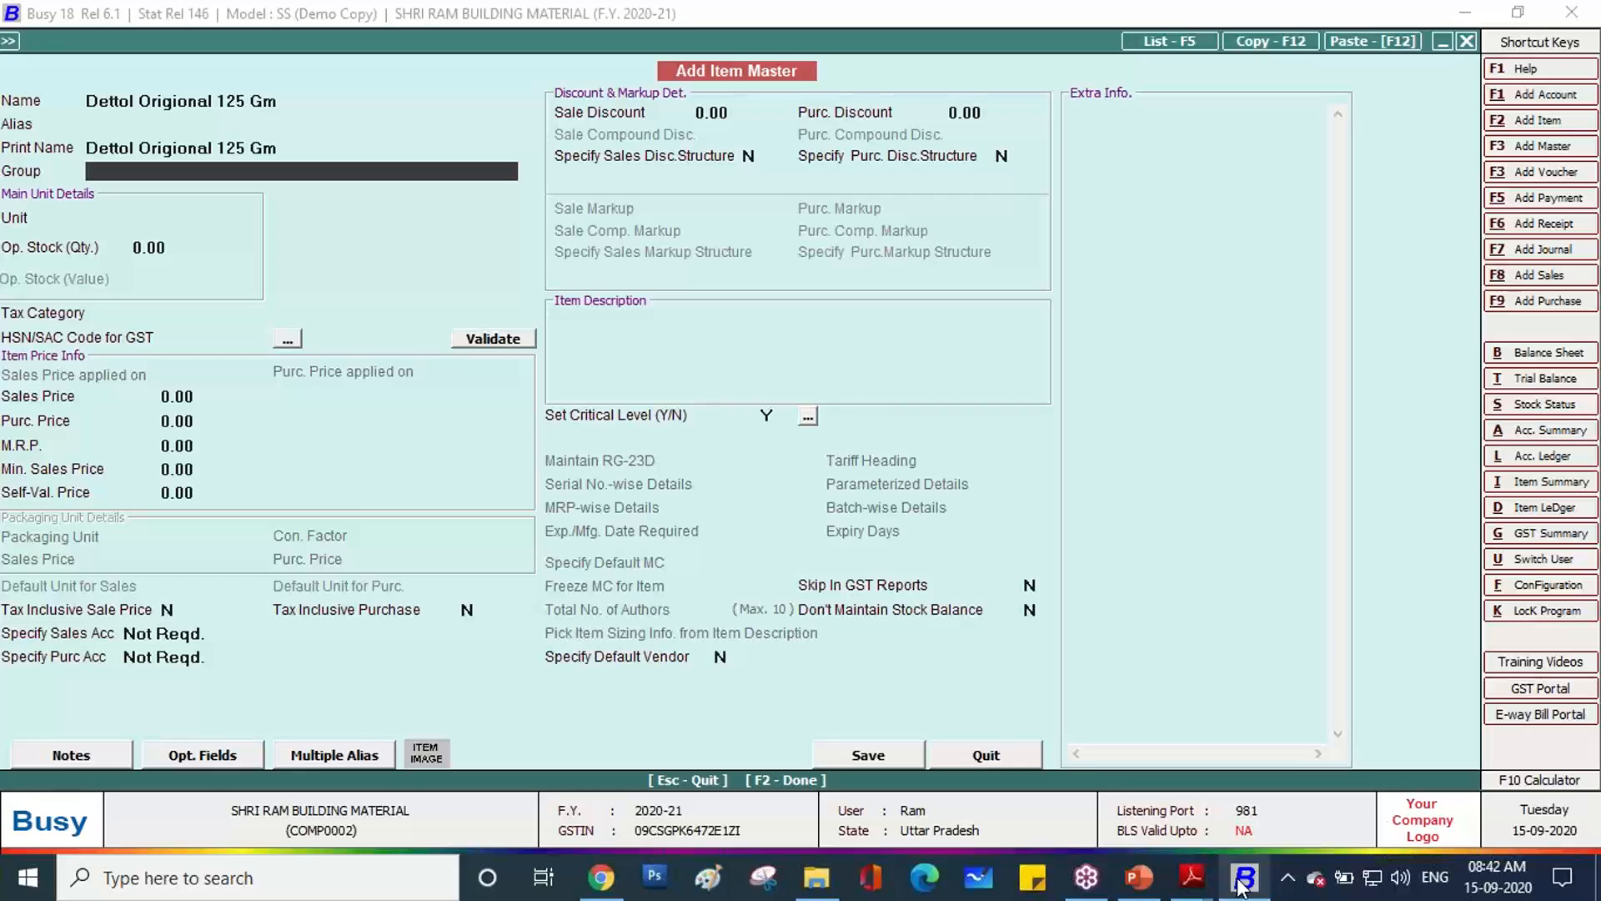
pyautogui.press('F3')
pyautogui.write('shop')
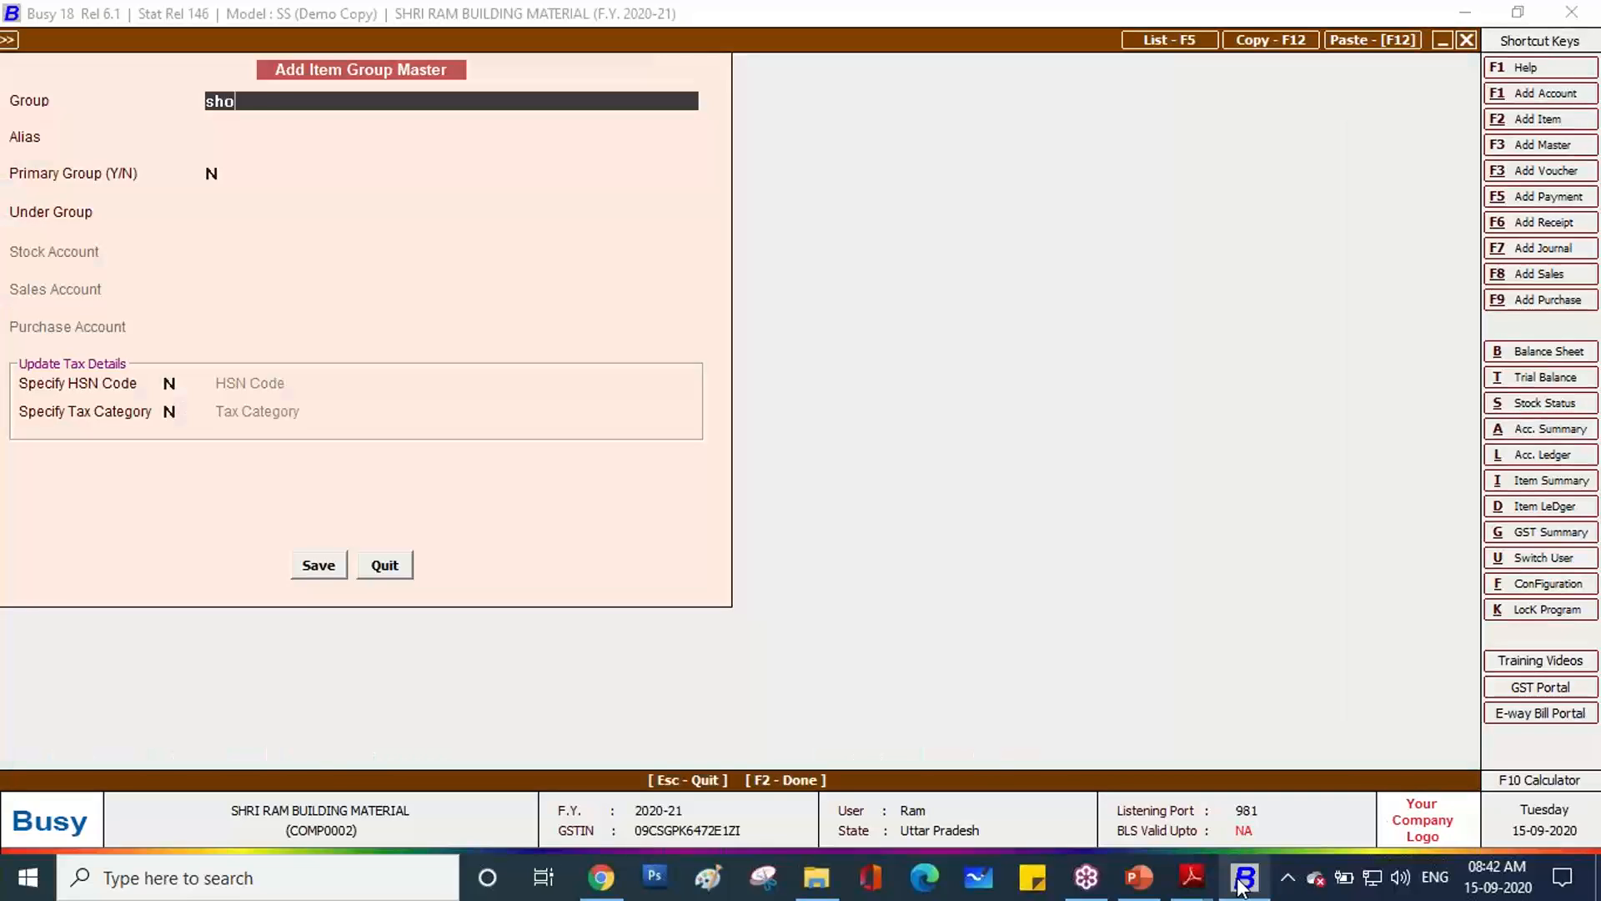
pyautogui.press('Return')
pyautogui.press('Return')
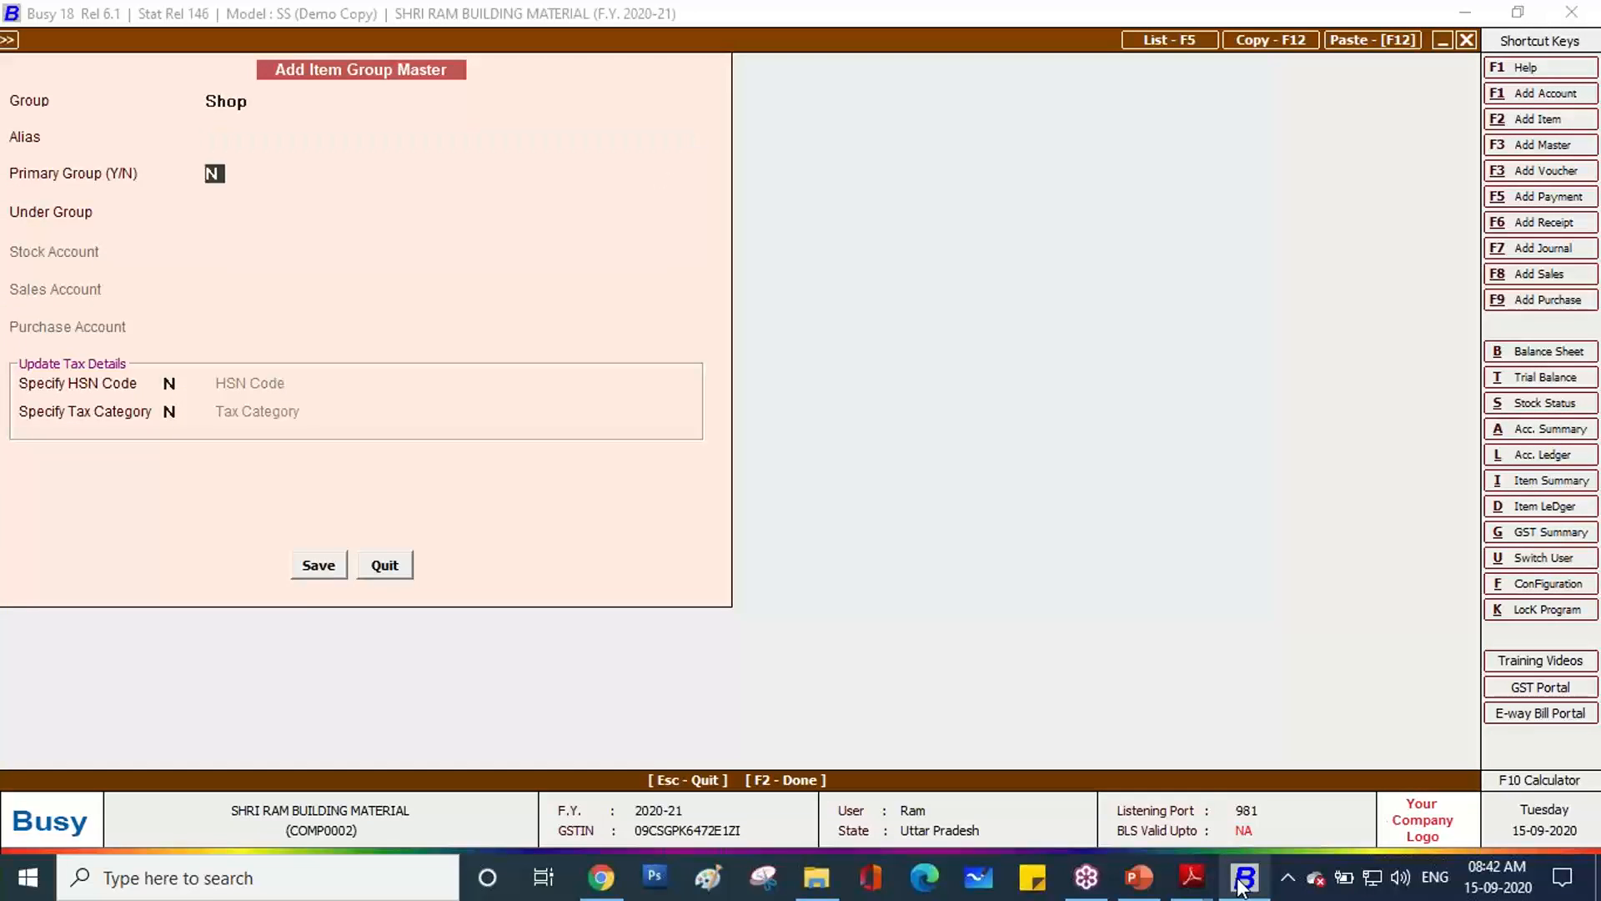
pyautogui.write('y')
pyautogui.press('Return')
pyautogui.write('y')
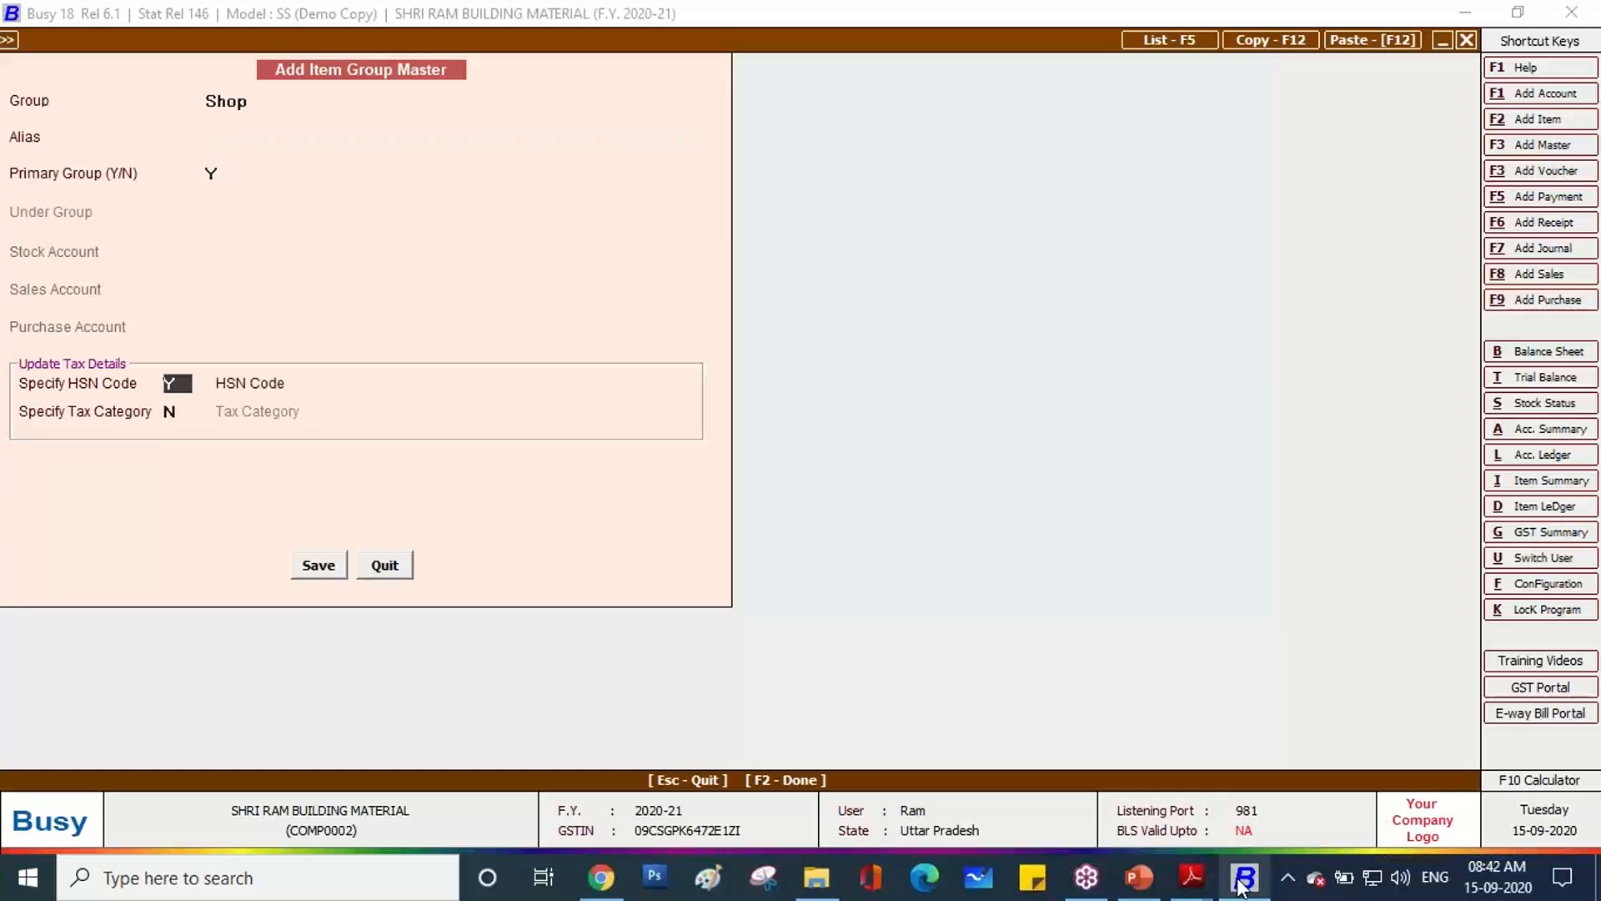
pyautogui.press('Return')
# Give the Shop group HSN code 3405 from the invoice and GST 18%, saving it.
pyautogui.click(1242, 883)
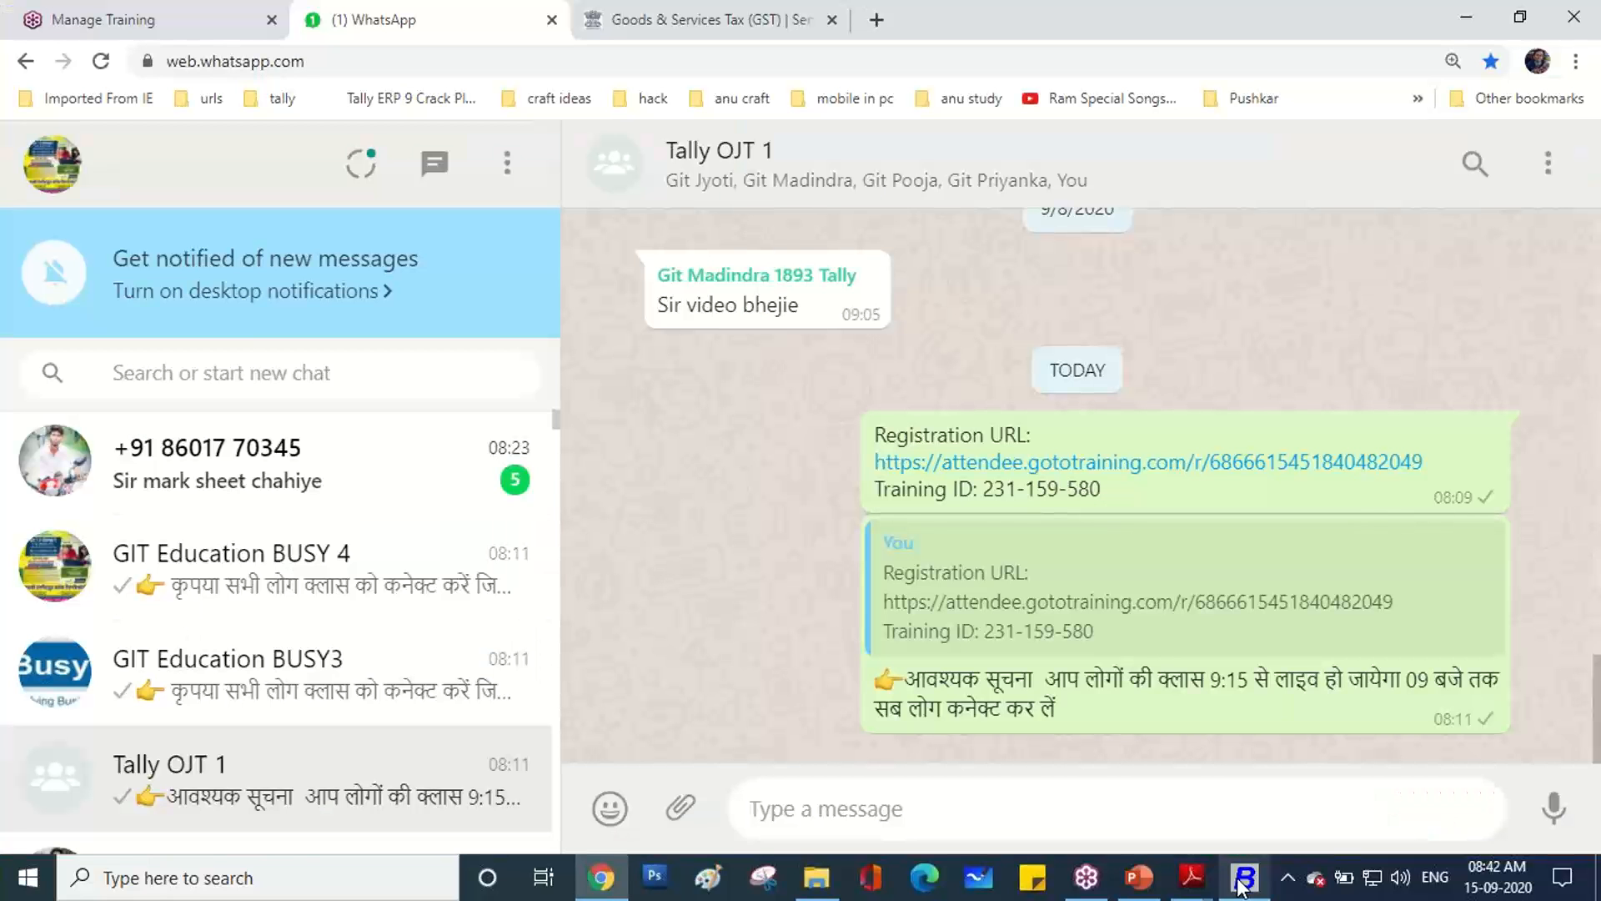
pyautogui.hotkey('alt', 'Tab')
pyautogui.press('Tab')
pyautogui.press('Tab')
pyautogui.press('Tab')
pyautogui.press('Tab')
pyautogui.press('Tab')
pyautogui.press('Tab')
pyautogui.press('Tab')
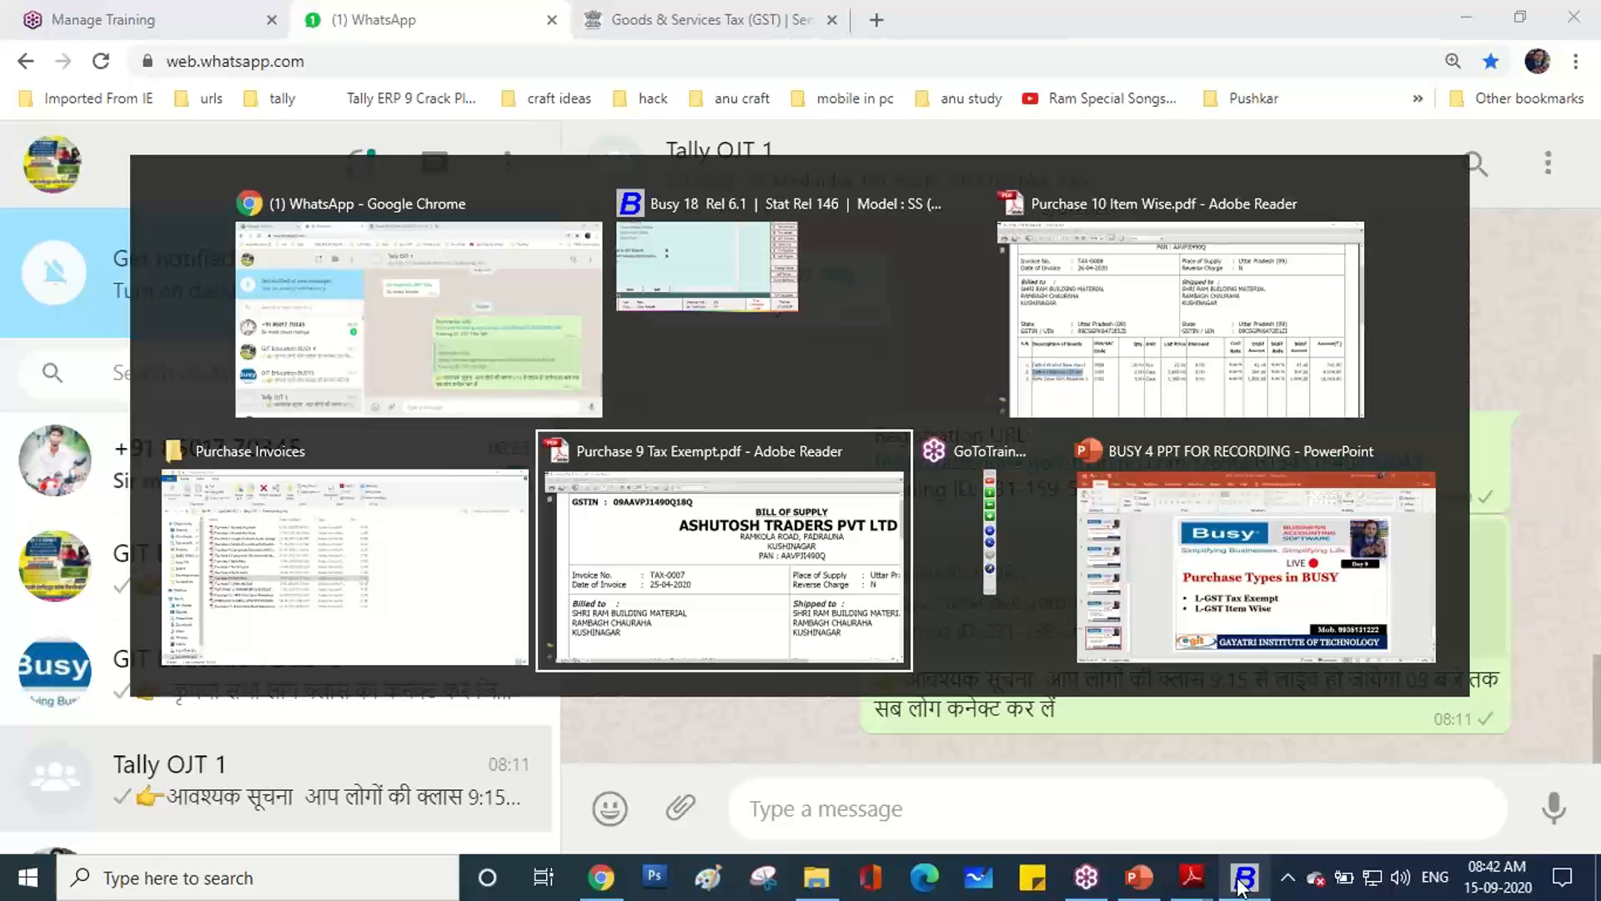
pyautogui.press('Tab')
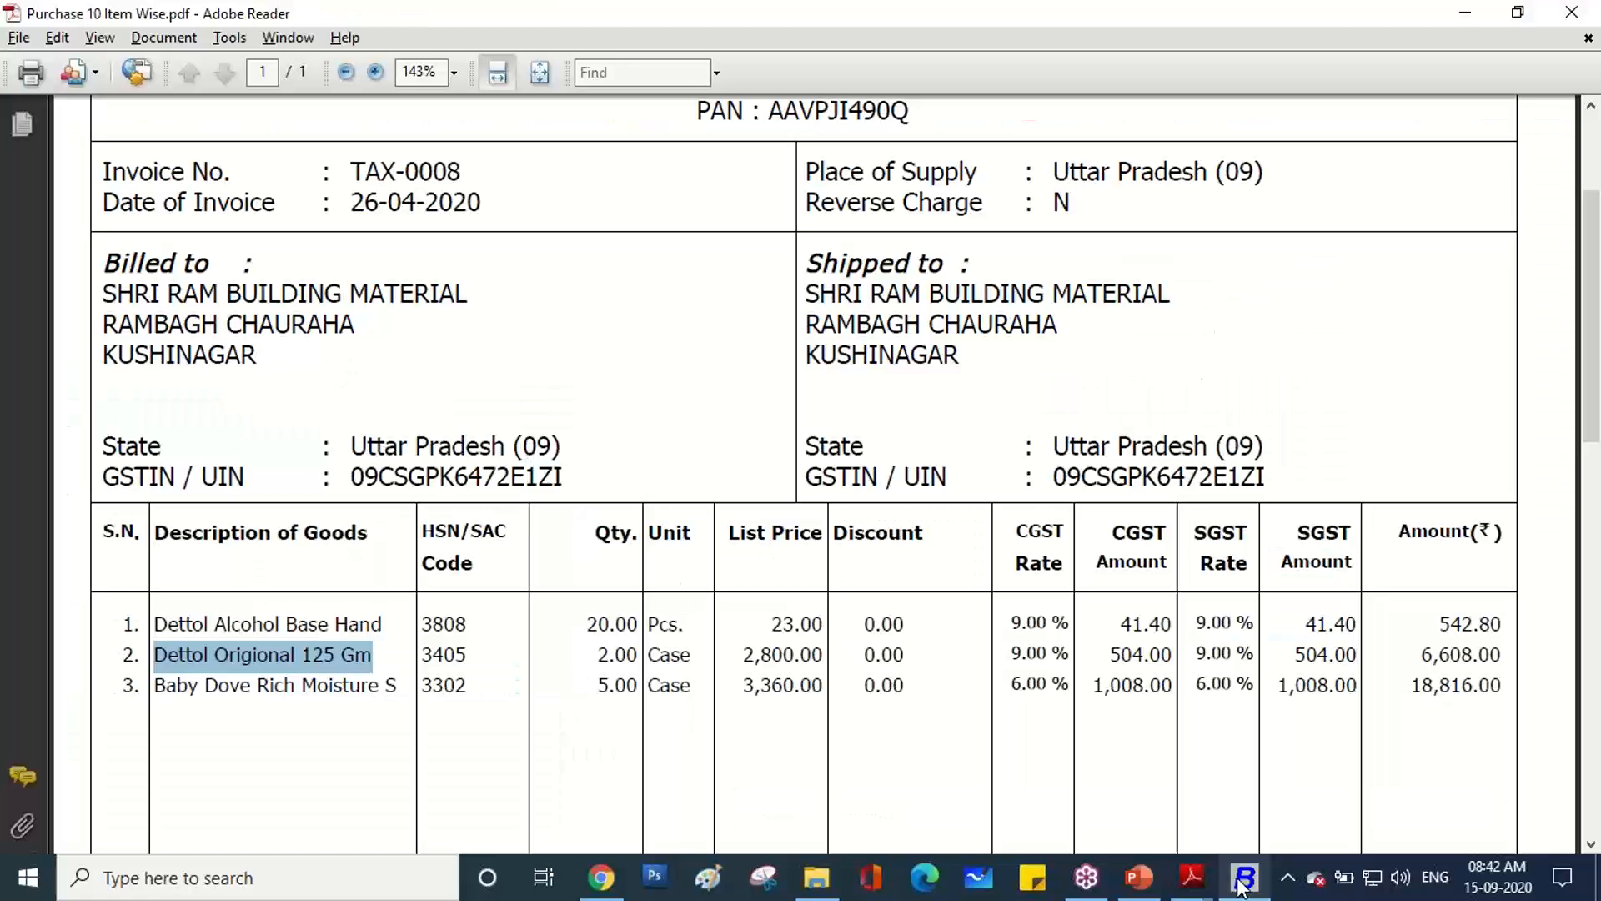
pyautogui.moveTo(468, 654); pyautogui.dragTo(423, 634)
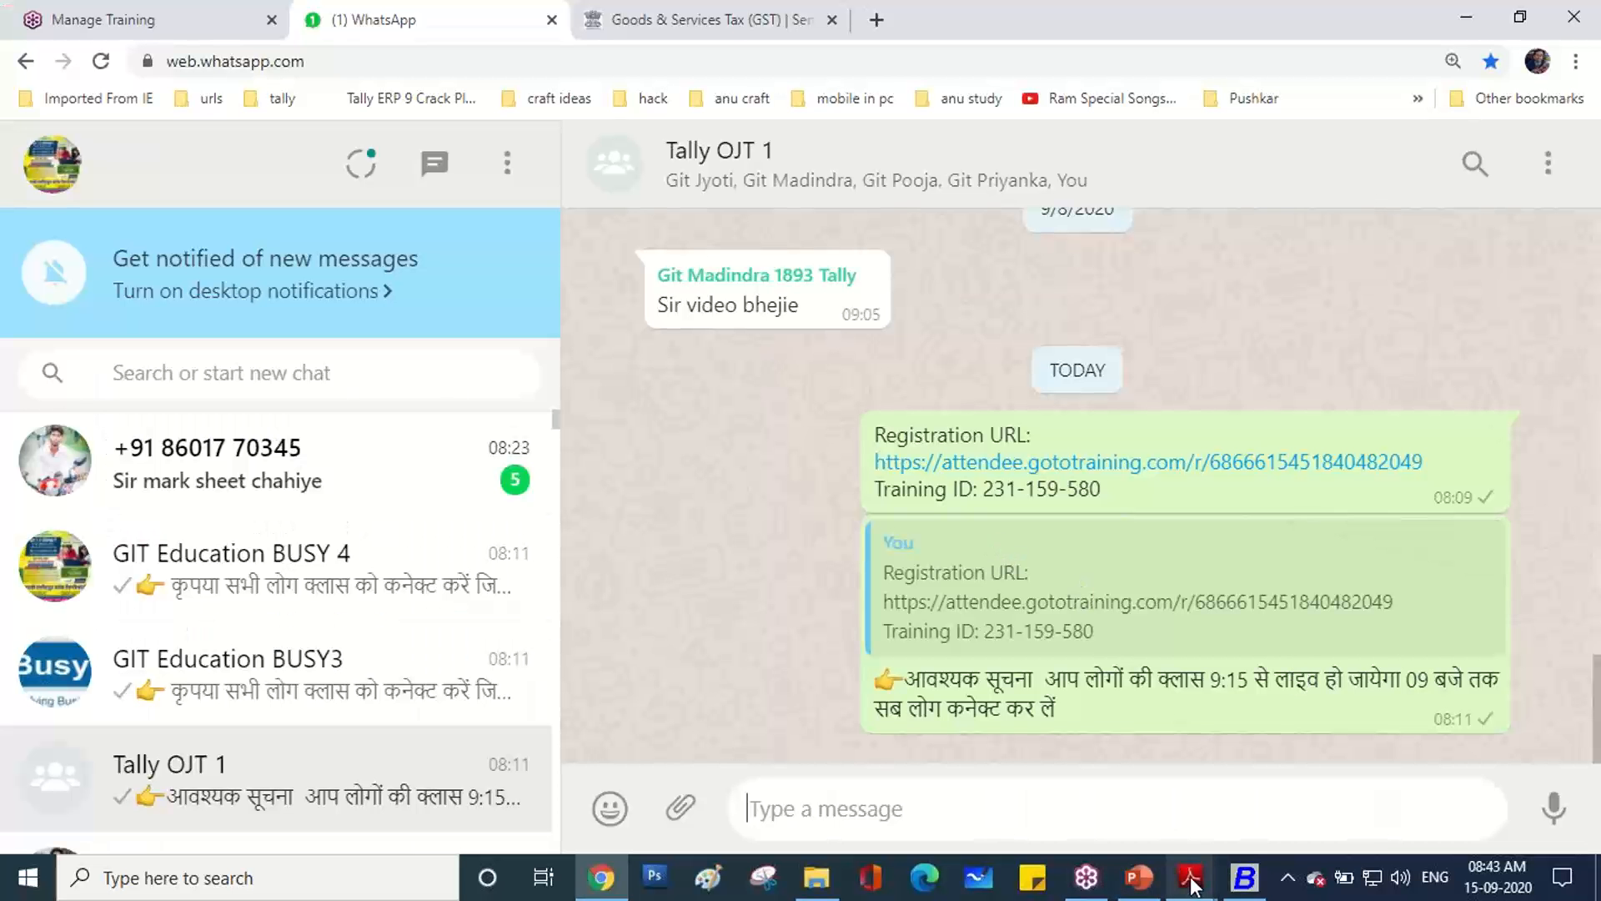
pyautogui.click(1244, 876)
pyautogui.write('3405')
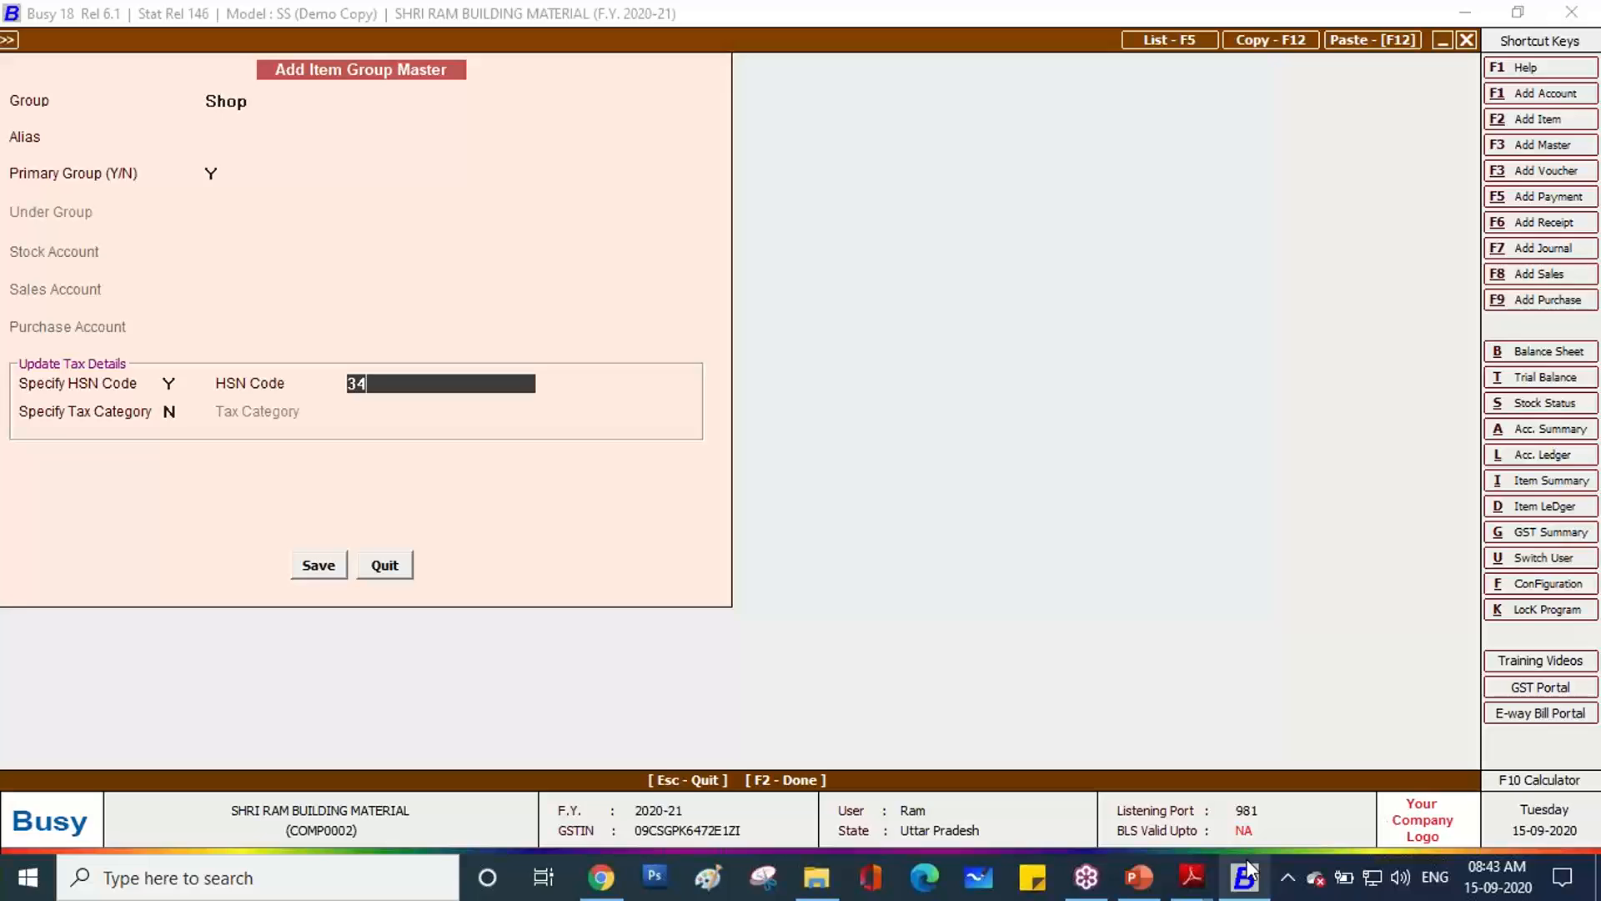
pyautogui.press('Return')
pyautogui.write('y')
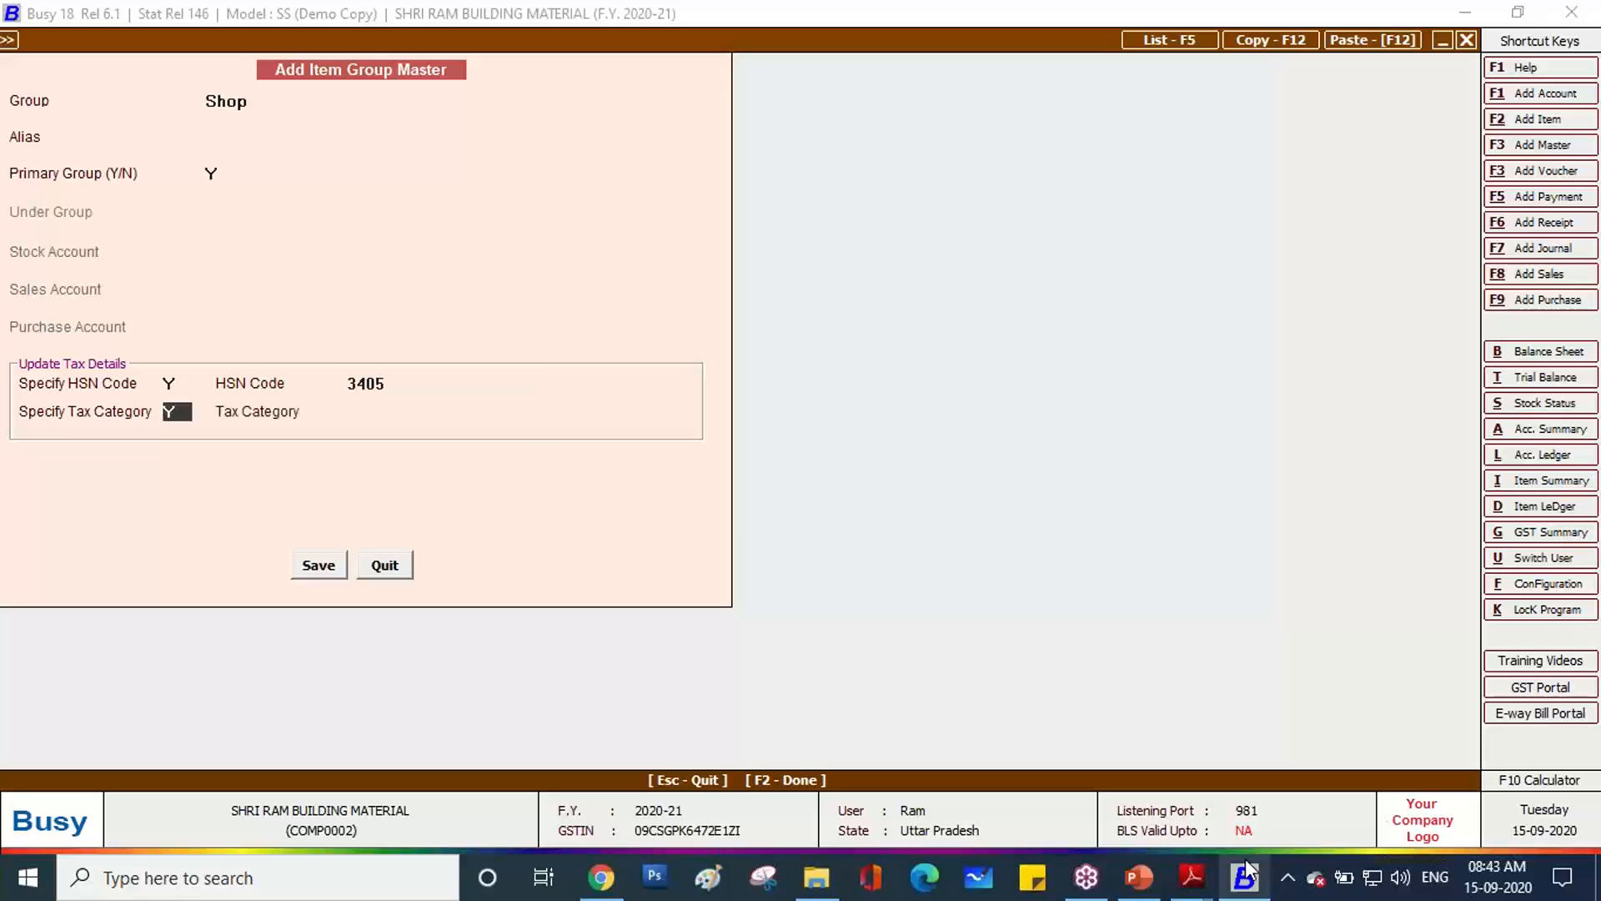
pyautogui.press('Return')
pyautogui.write('18')
pyautogui.press('Return')
pyautogui.press('Return')
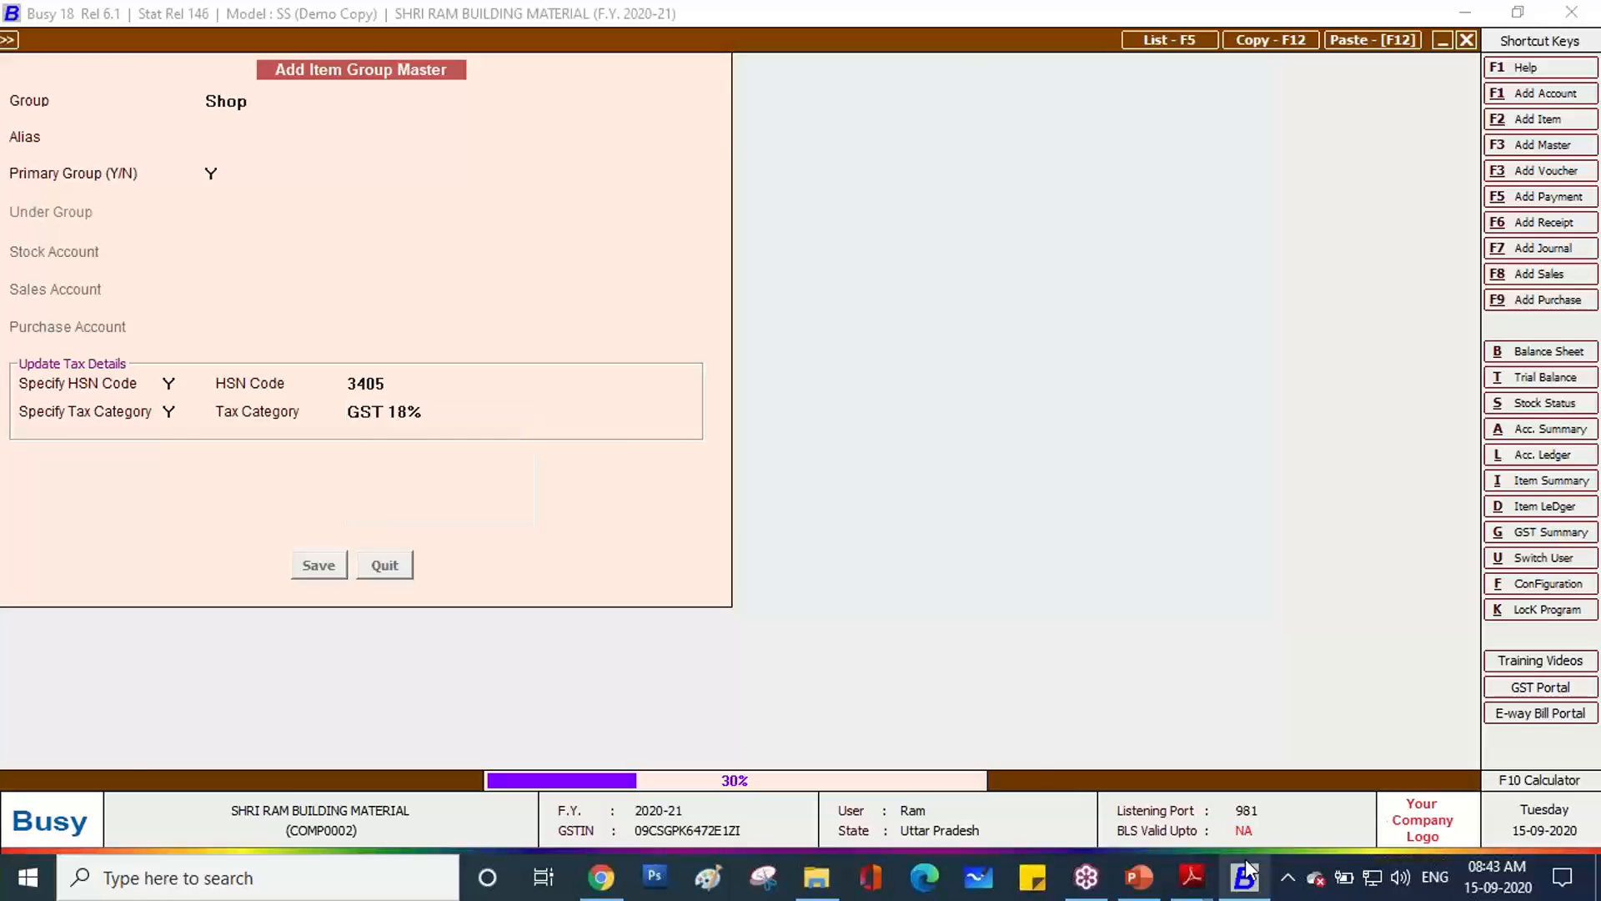
# Set the item's unit to Pcs. and save the Dettol Origional 125 Gm master.
pyautogui.write('pcs')
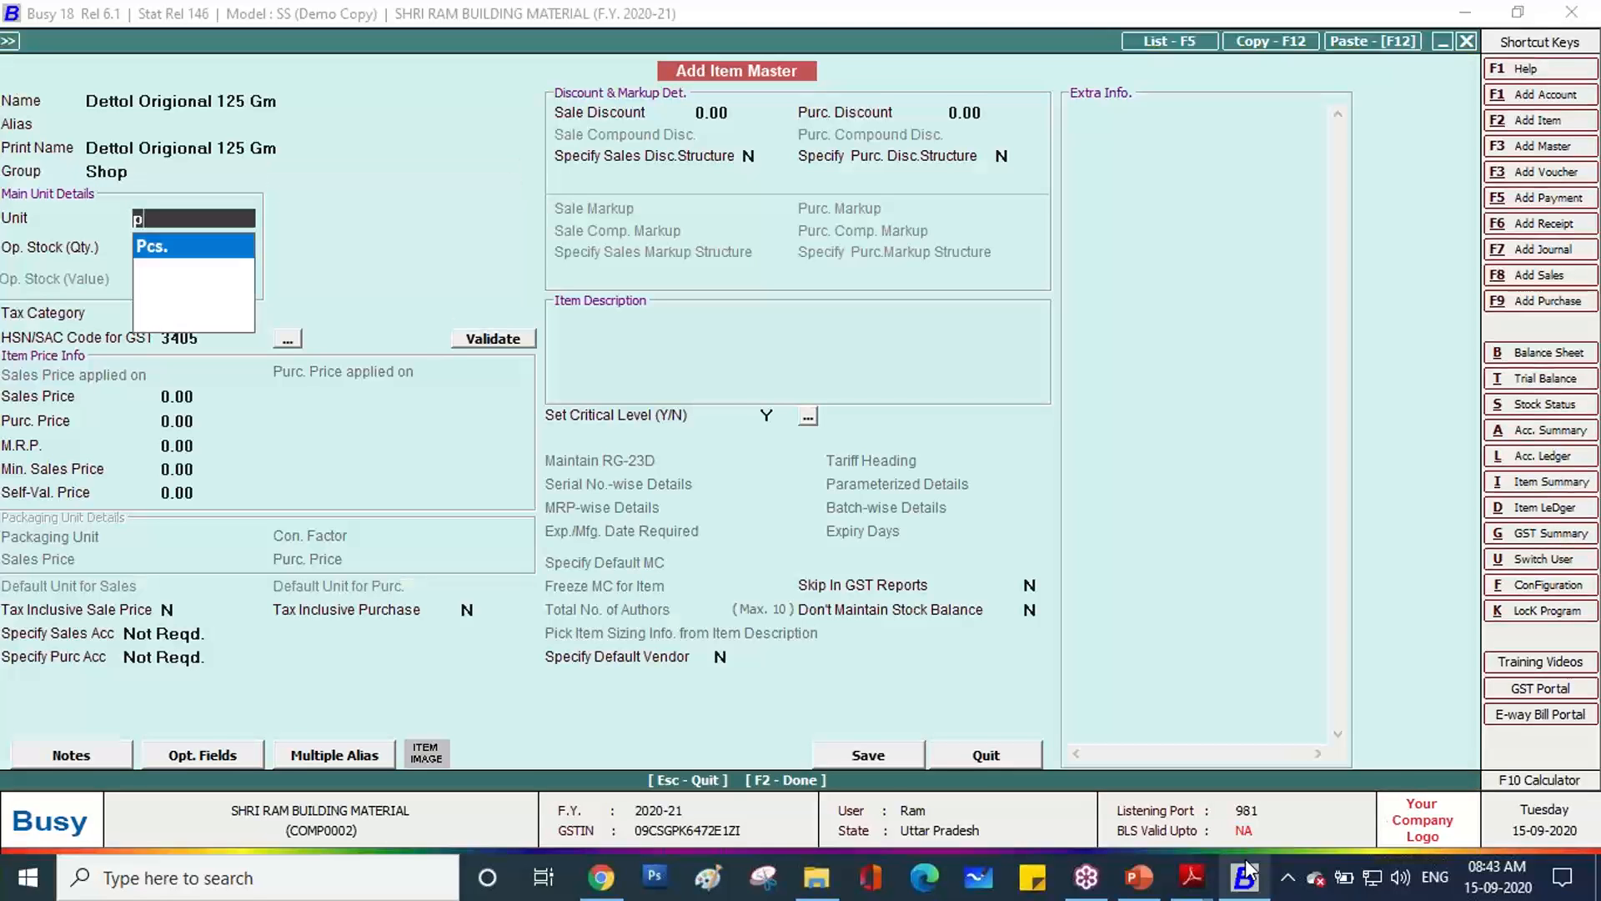
pyautogui.press('Return')
pyautogui.press('Return')
pyautogui.press('F2')
pyautogui.press('Return')
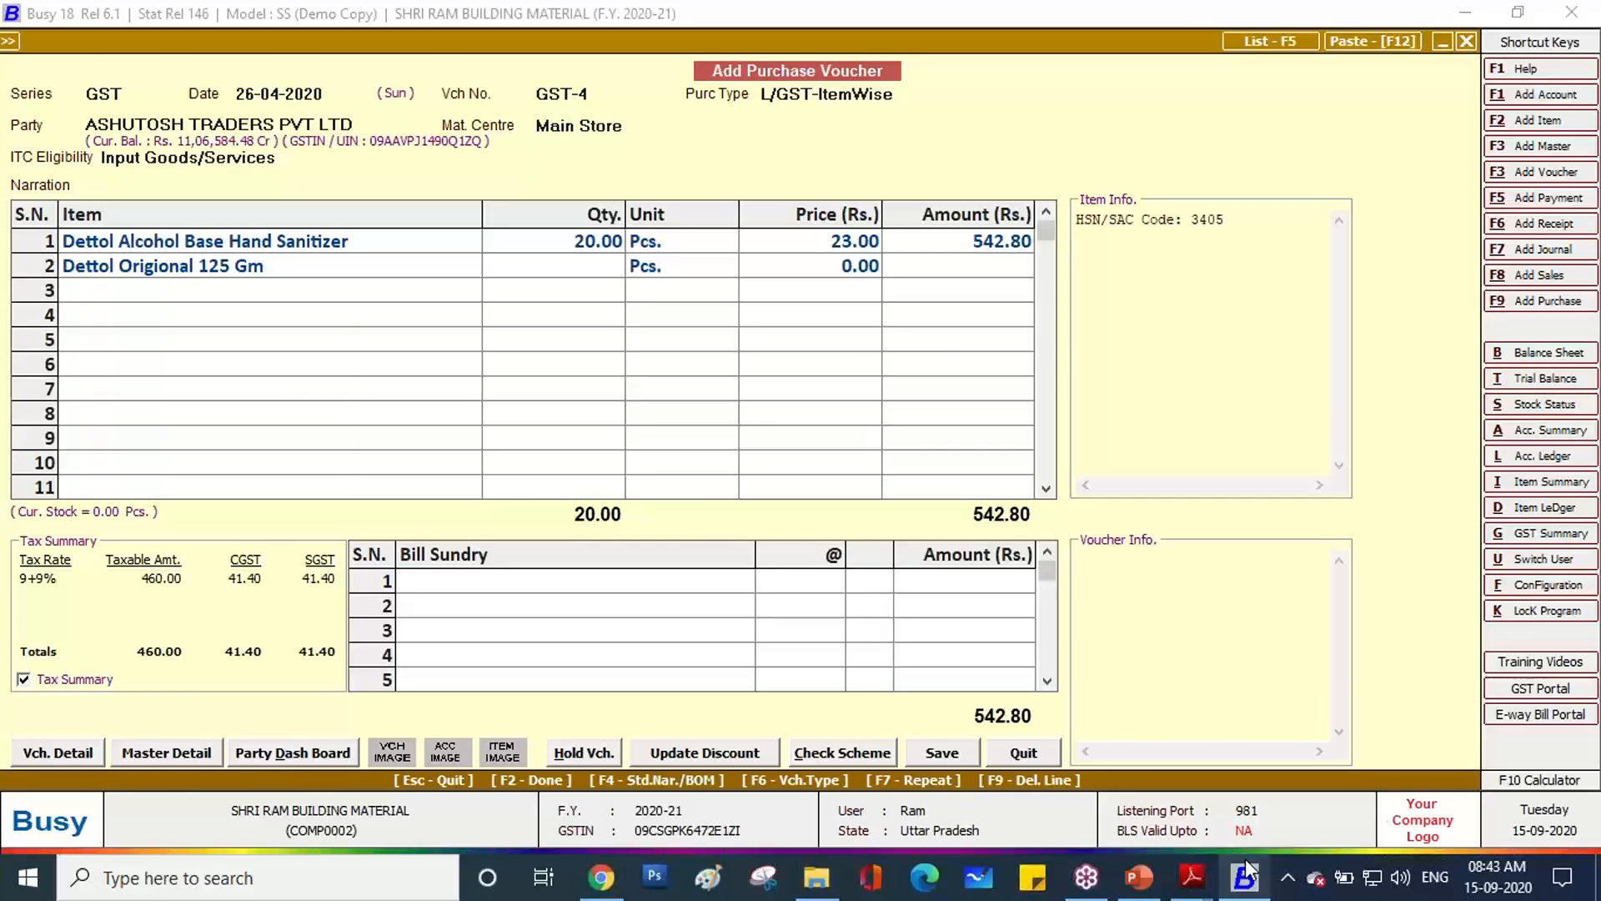
# Close the Purchase 9 Tax Exempt PDF and highlight row 2's 2.00 Case quantity in Purchase 10.
pyautogui.click(1246, 861)
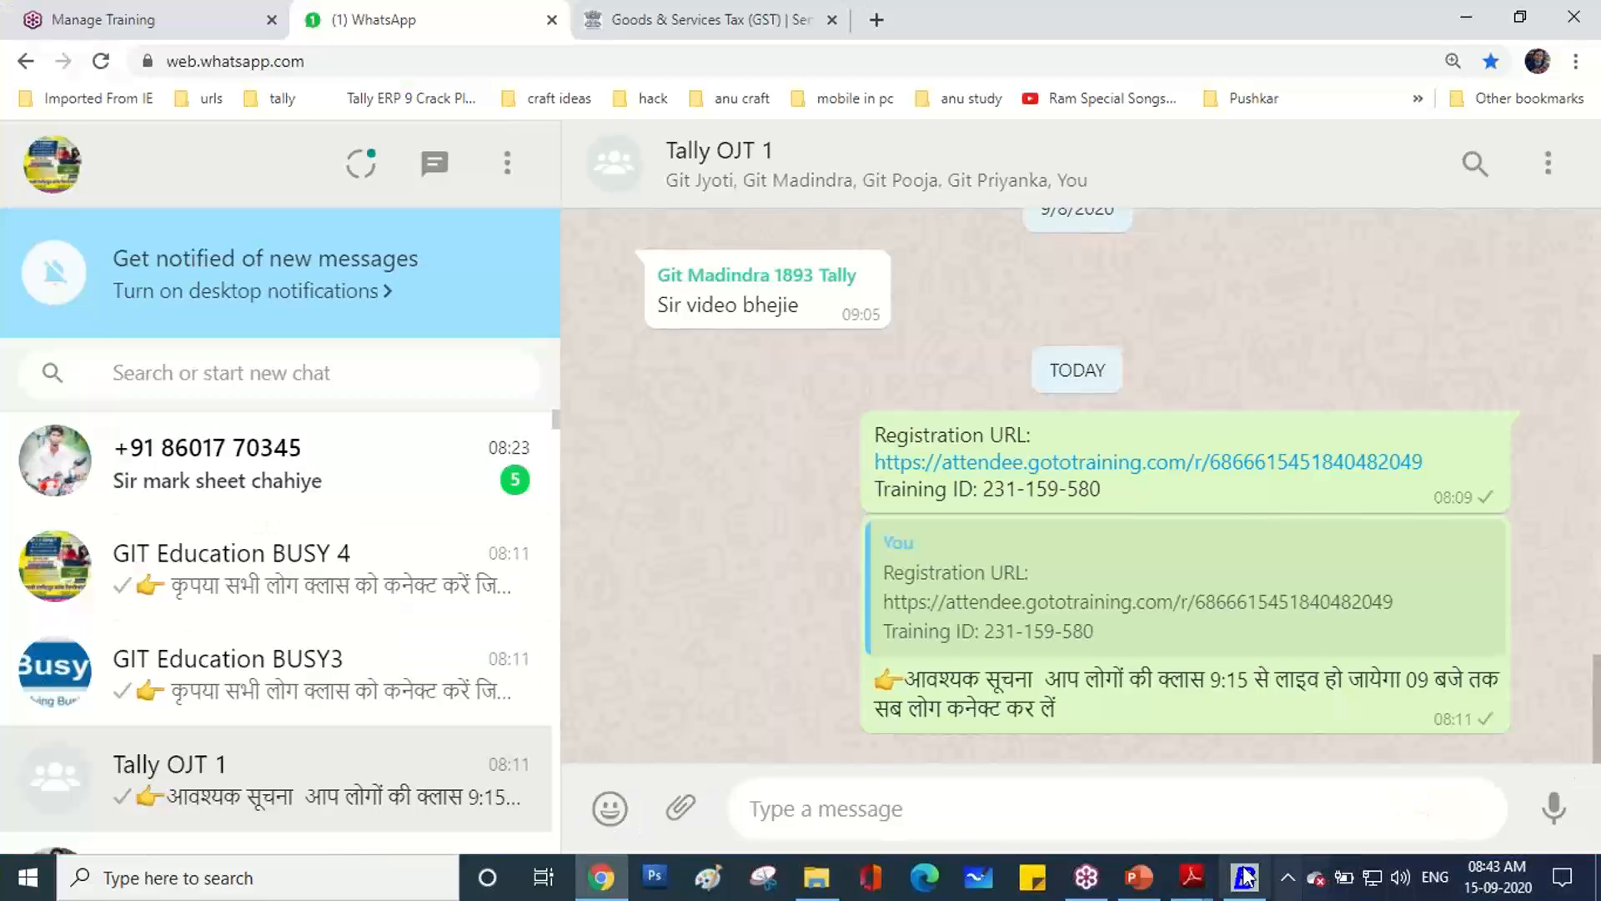
pyautogui.click(1191, 874)
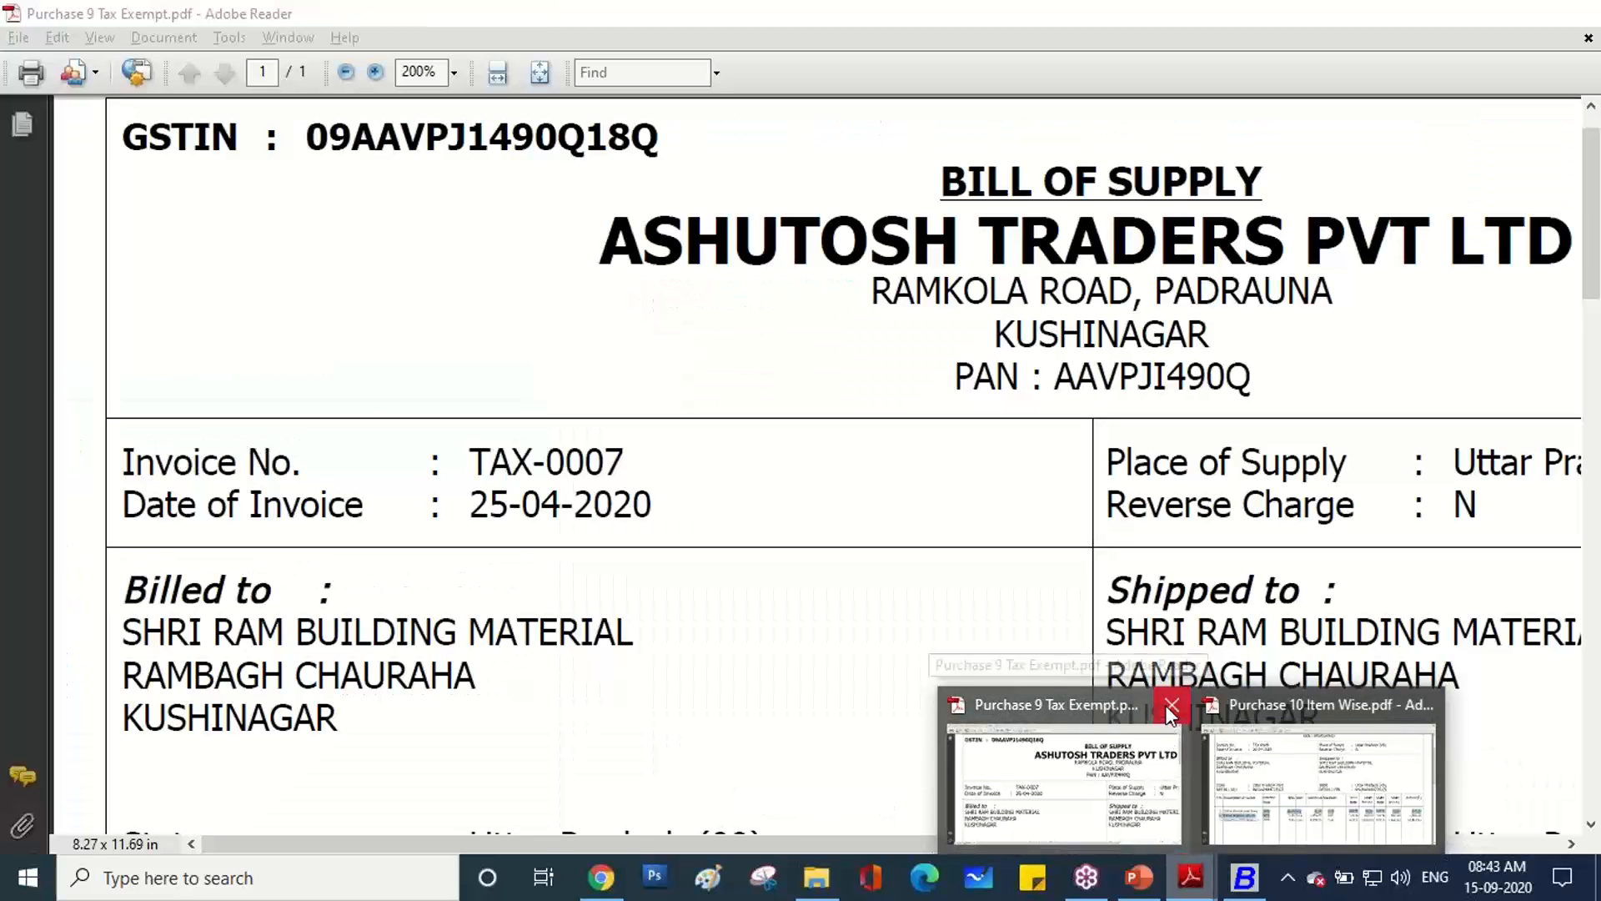
pyautogui.click(1171, 706)
pyautogui.click(1175, 767)
pyautogui.scroll(-3, 1139, 695)
pyautogui.click(627, 546)
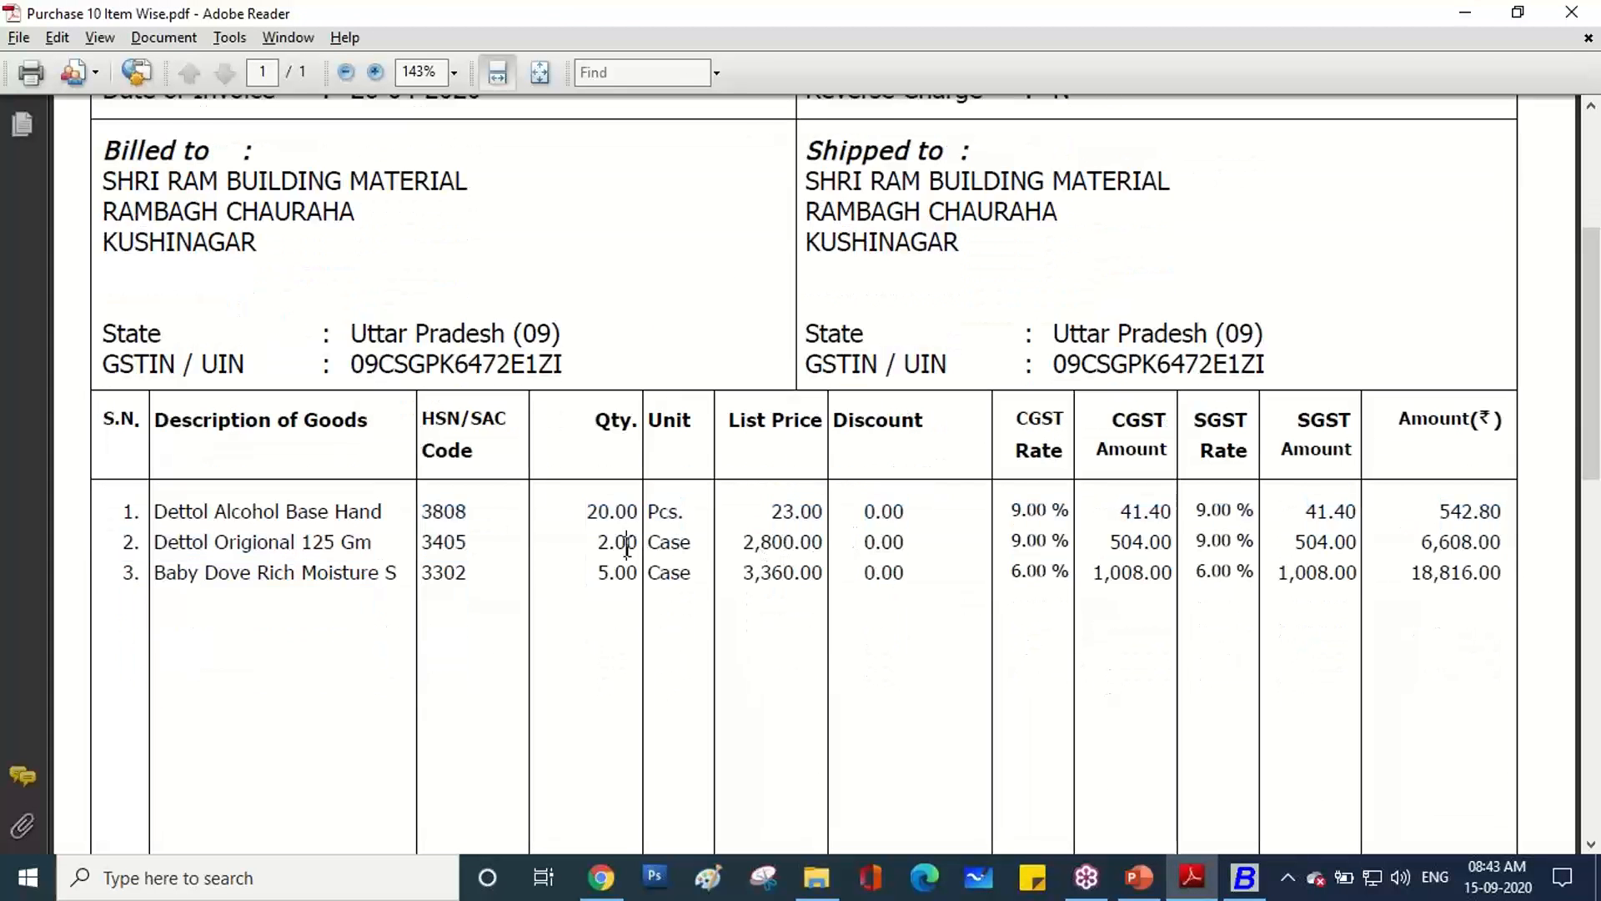
pyautogui.moveTo(589, 547); pyautogui.dragTo(698, 547)
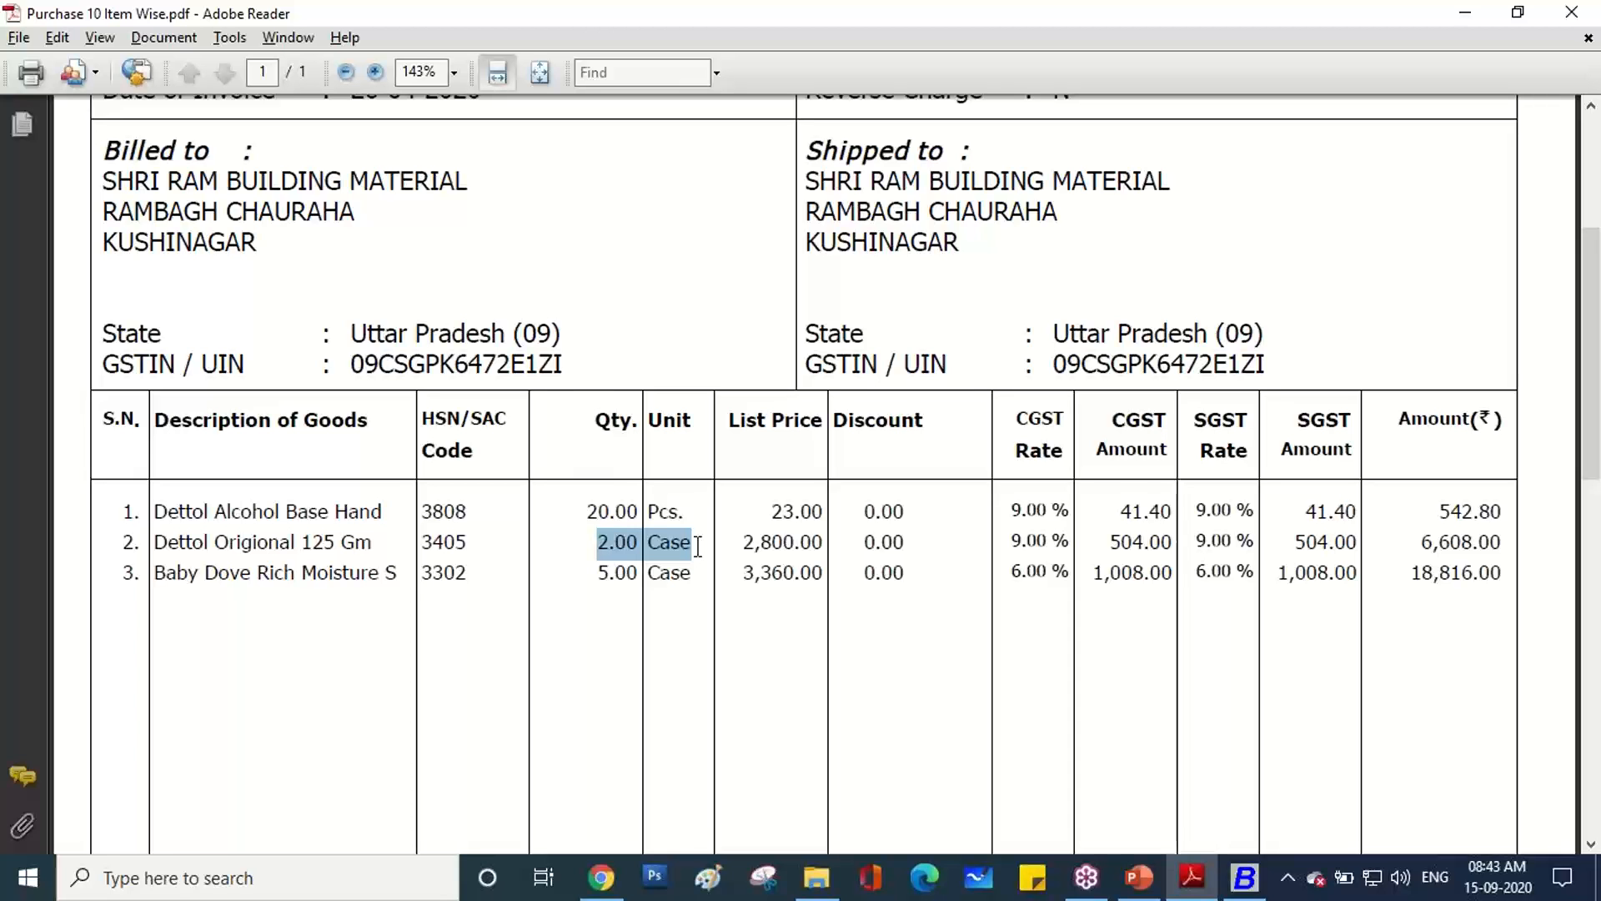
# Return from the Adobe Reader invoice to the Busy purchase voucher.
pyautogui.moveTo(1191, 892)
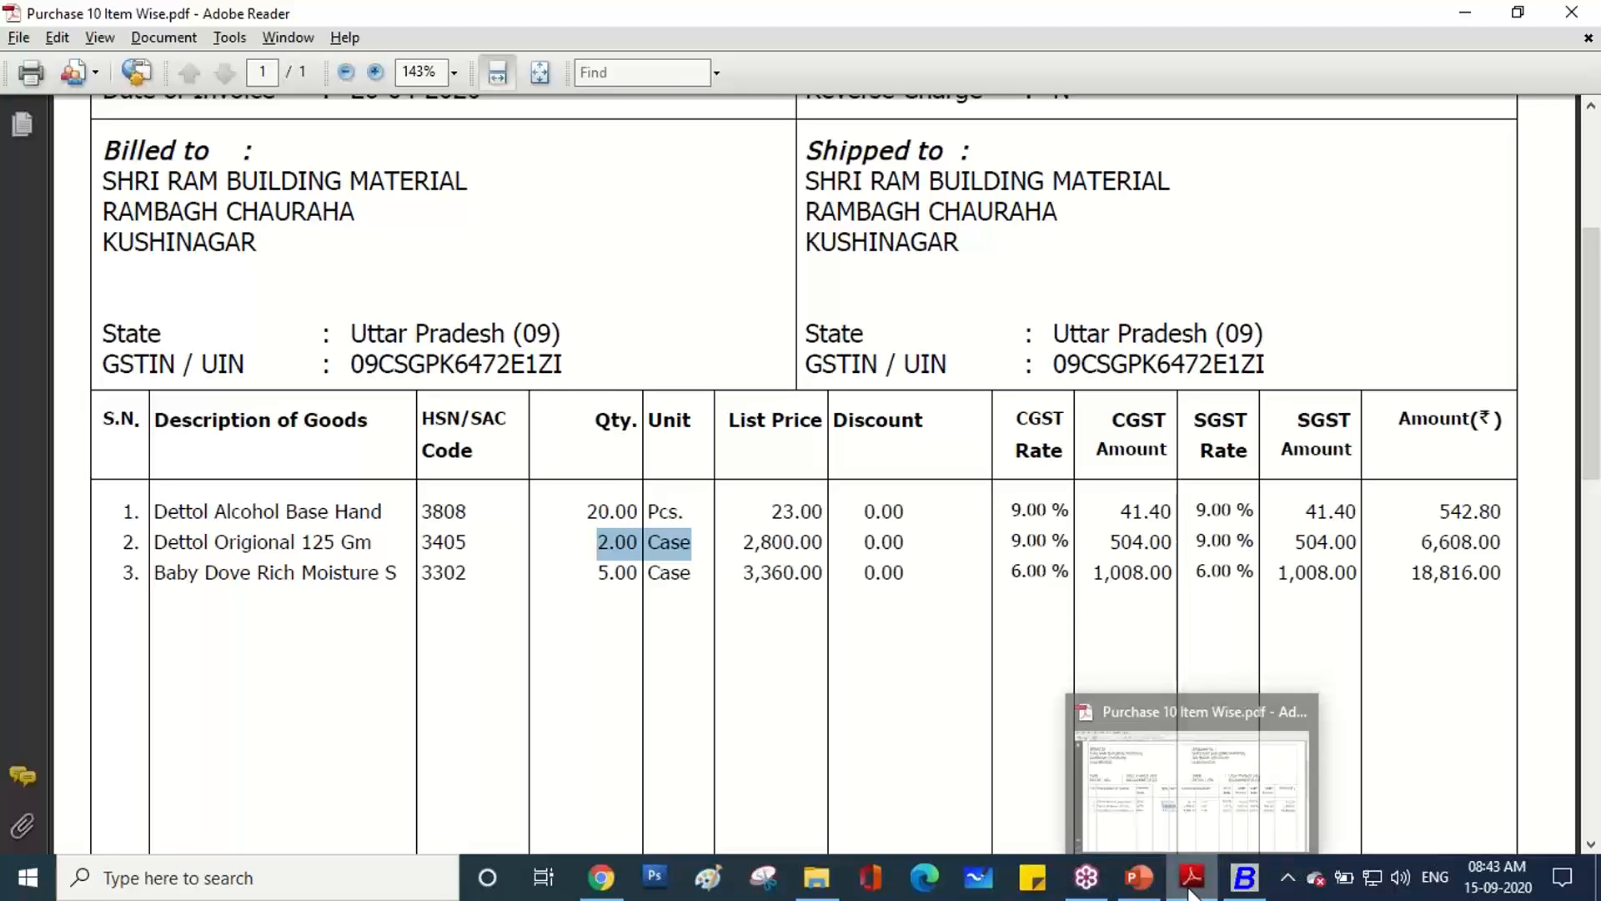
pyautogui.click(1244, 878)
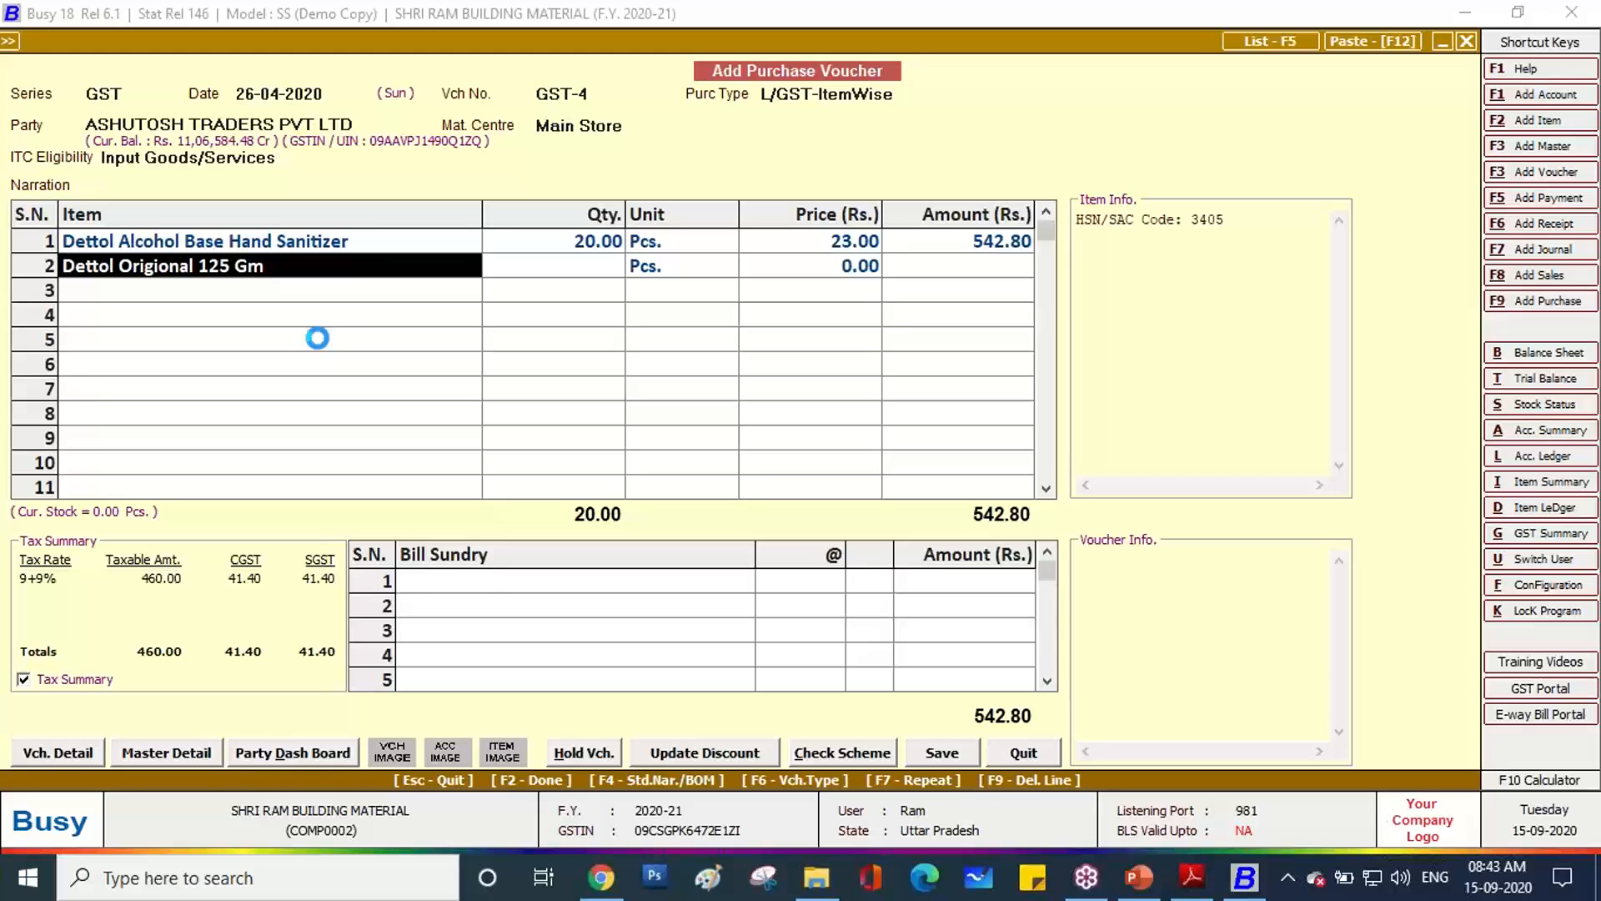
# Open the row 2 item's master and look for a Case unit in the unit list.
pyautogui.hotkey('alt', 'm')
pyautogui.press('Return')
pyautogui.press('Return')
pyautogui.press('Return')
pyautogui.press('Return')
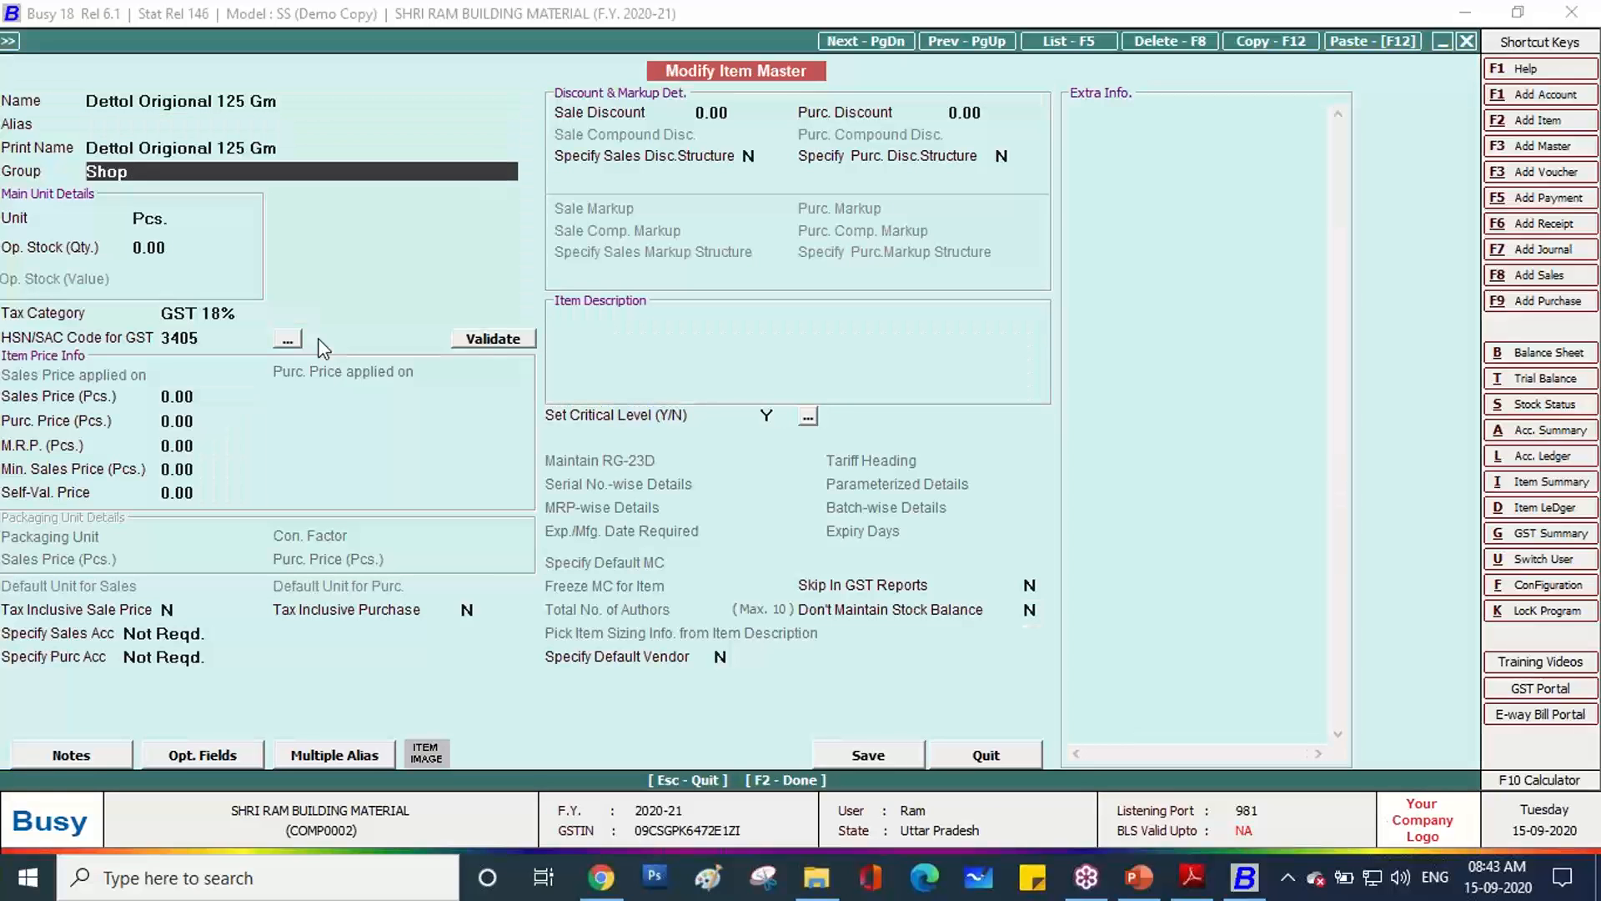
pyautogui.write('cs')
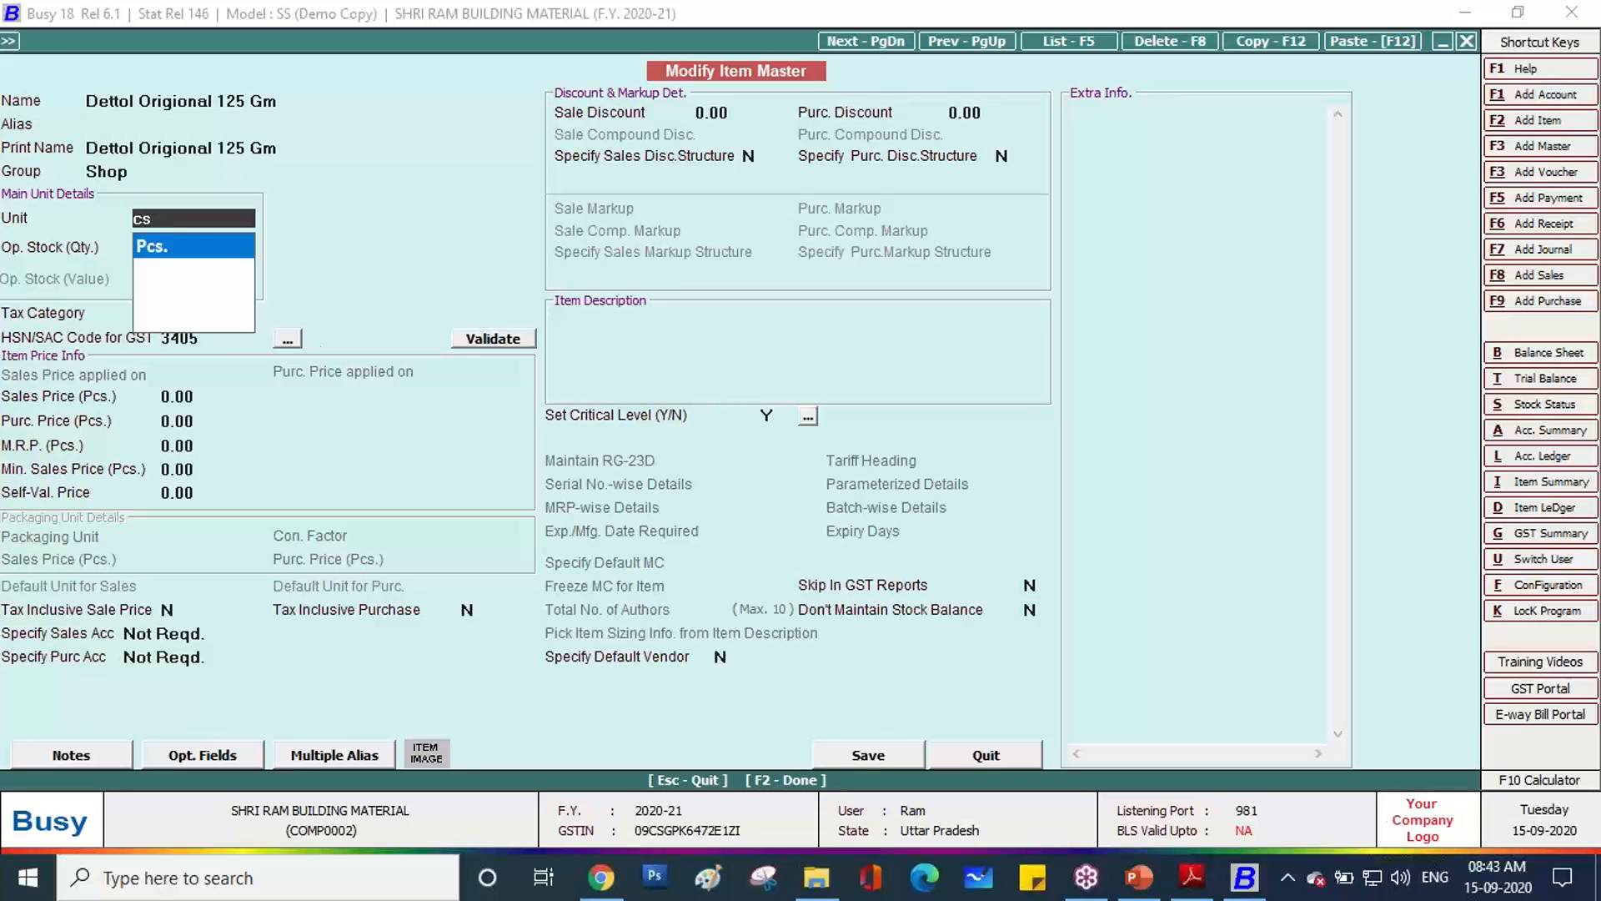
pyautogui.press('BackSpace')
pyautogui.press('BackSpace')
pyautogui.write('cs')
pyautogui.press('BackSpace')
pyautogui.press('BackSpace')
pyautogui.press('BackSpace')
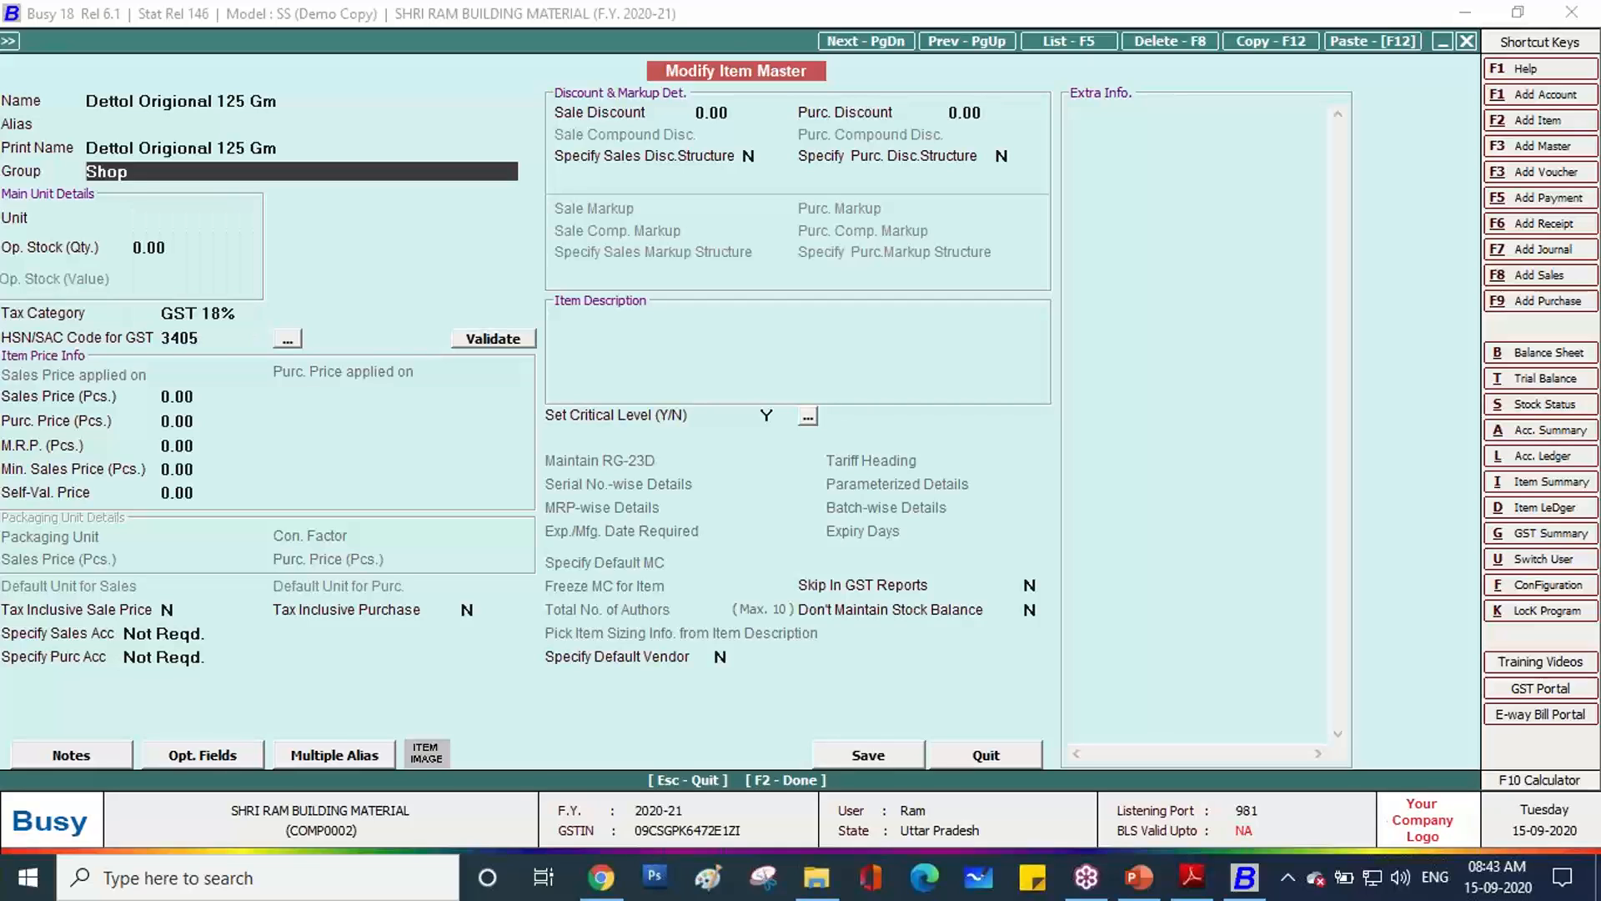
pyautogui.press('Return')
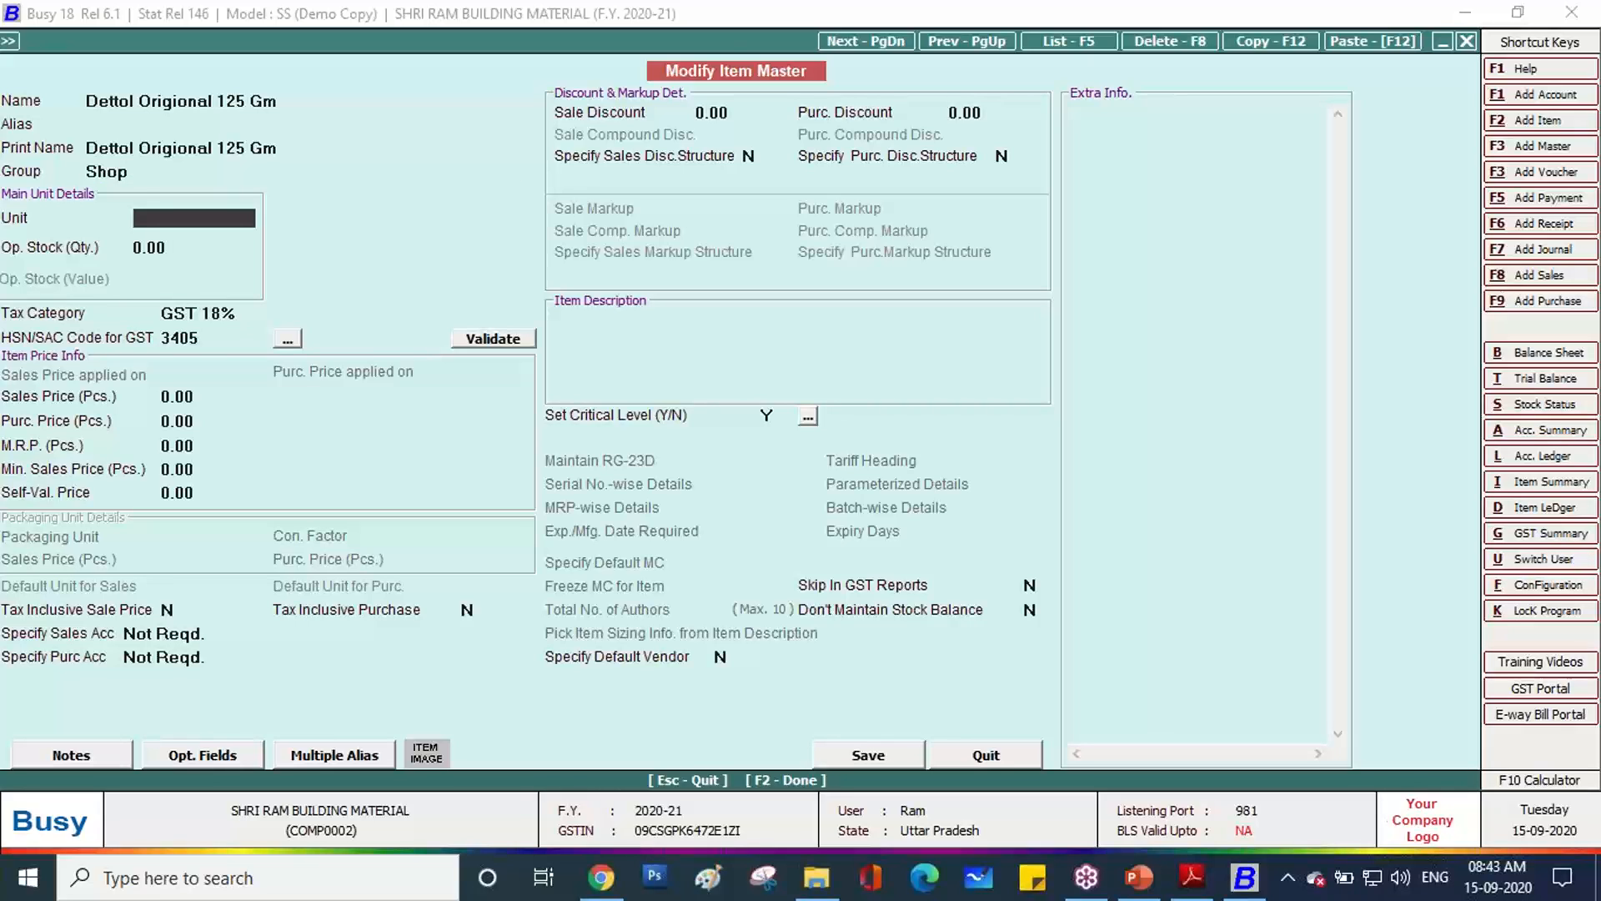
# Create unit Case with GST code CTN-CARTONS and save Dettol Origional 125 Gm with it.
pyautogui.press('F3')
pyautogui.write('Case')
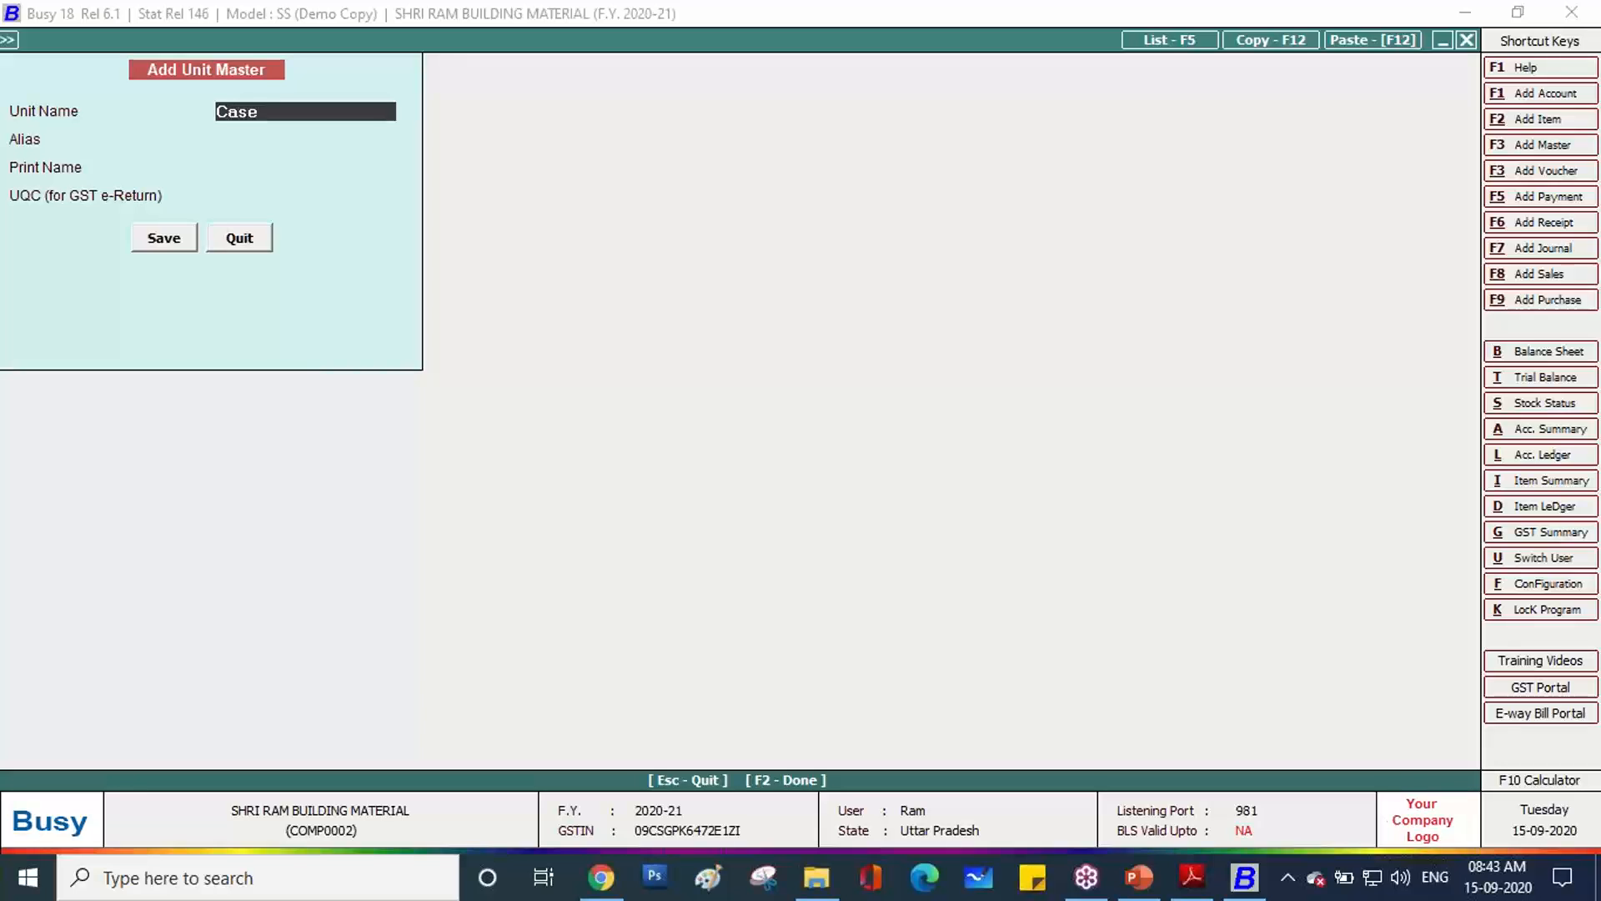
pyautogui.press('Return')
pyautogui.press('Return')
pyautogui.press('Return')
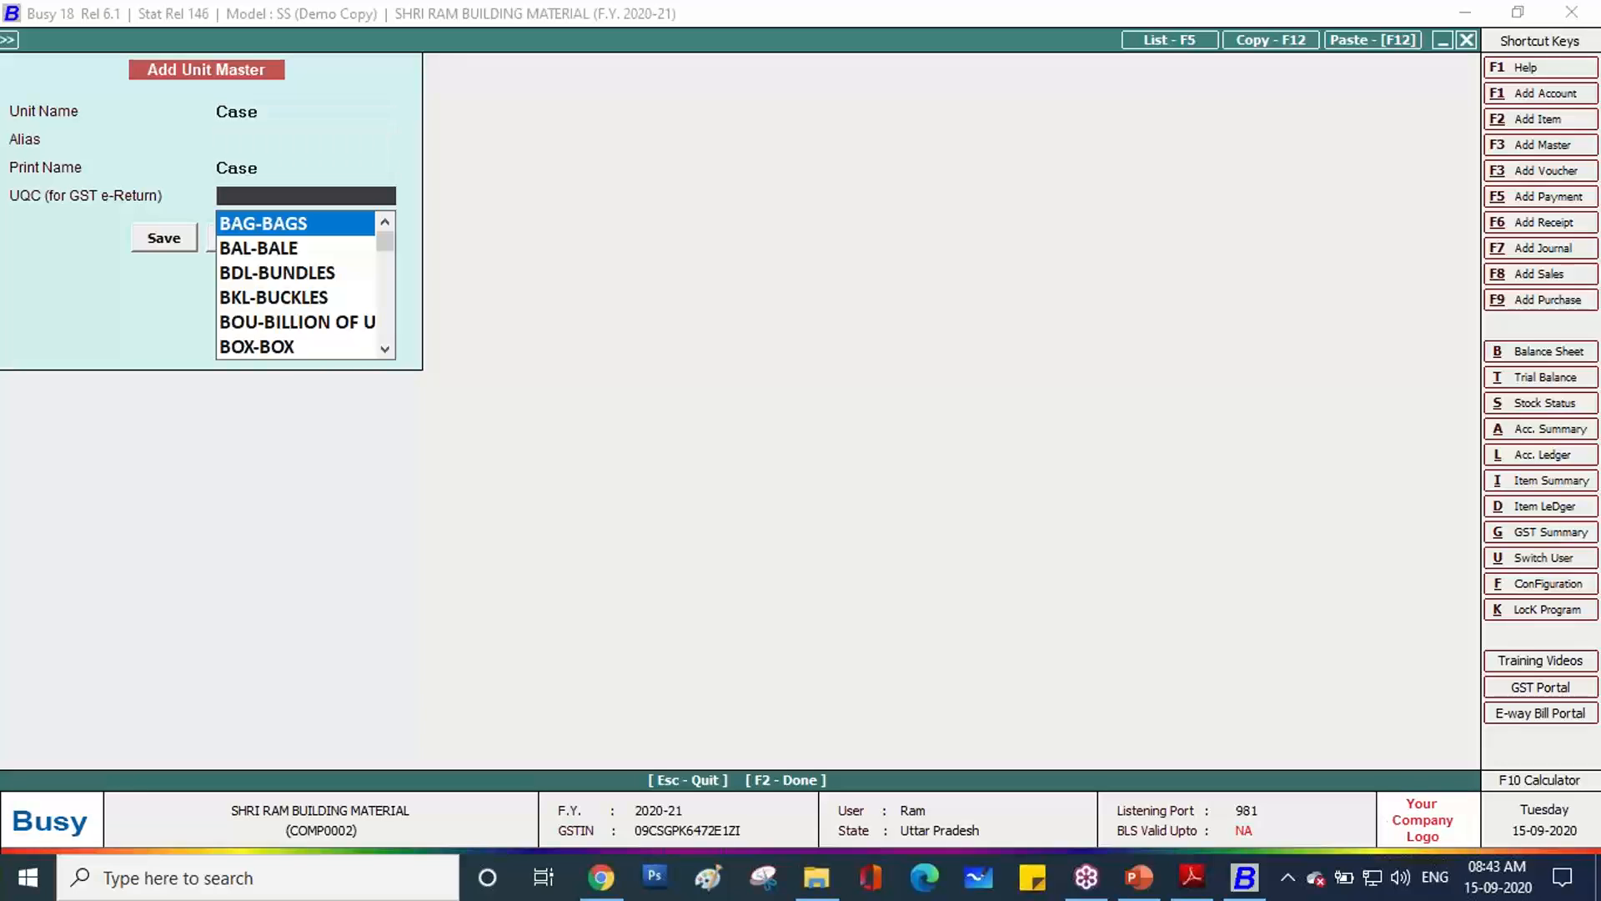
pyautogui.write('ca')
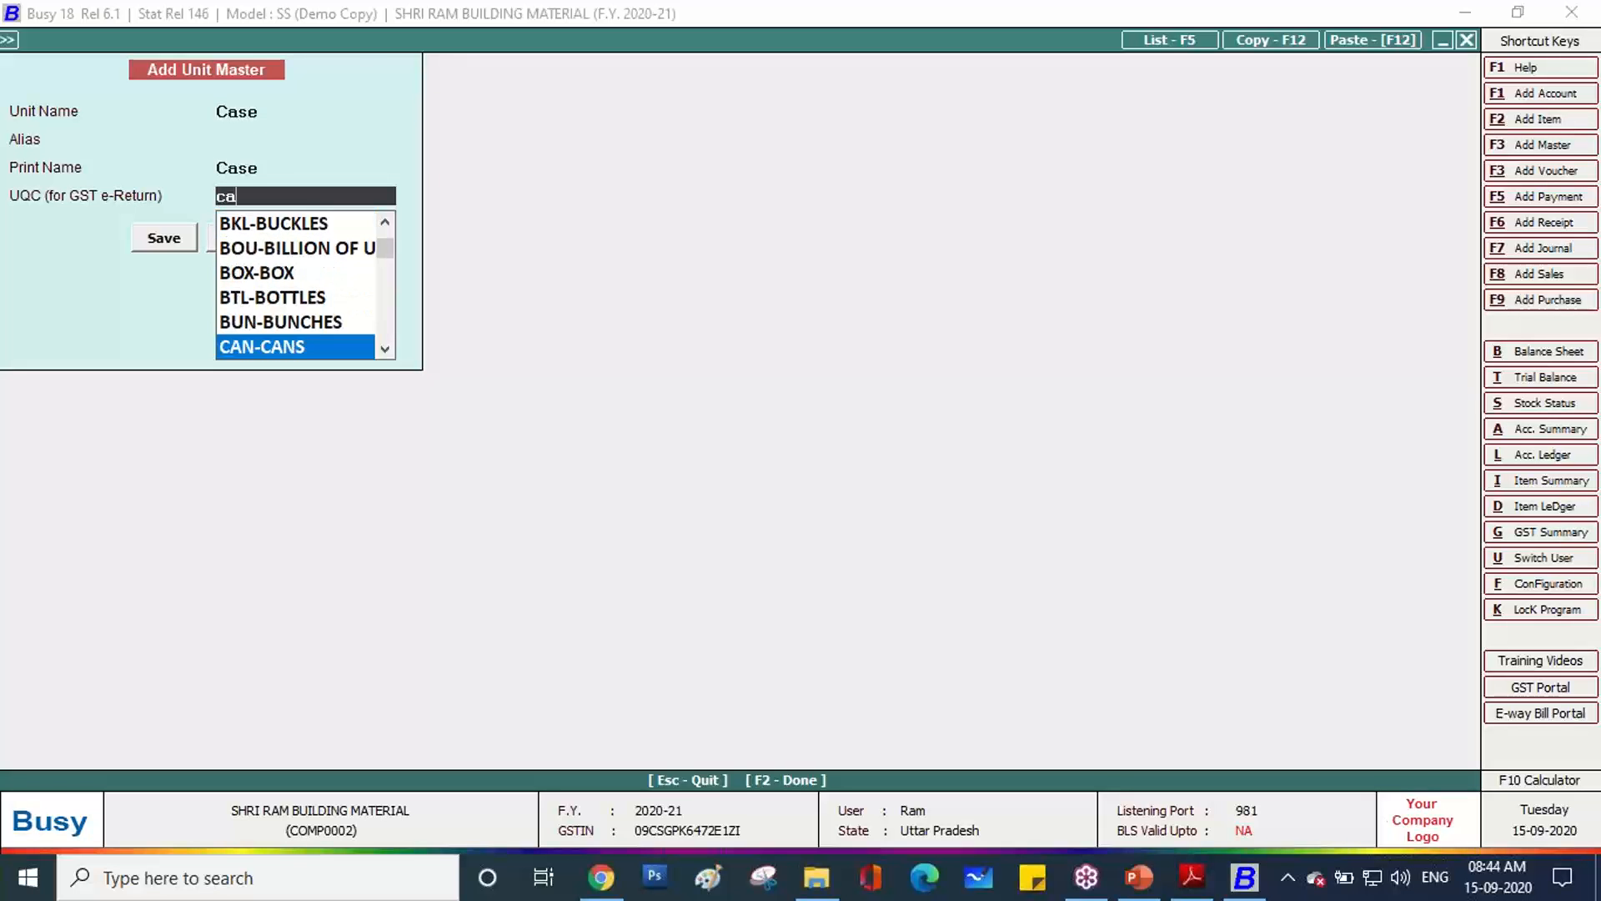
pyautogui.press('Down')
pyautogui.press('Down')
pyautogui.press('Down')
pyautogui.press('Down')
pyautogui.press('Down')
pyautogui.press('Down')
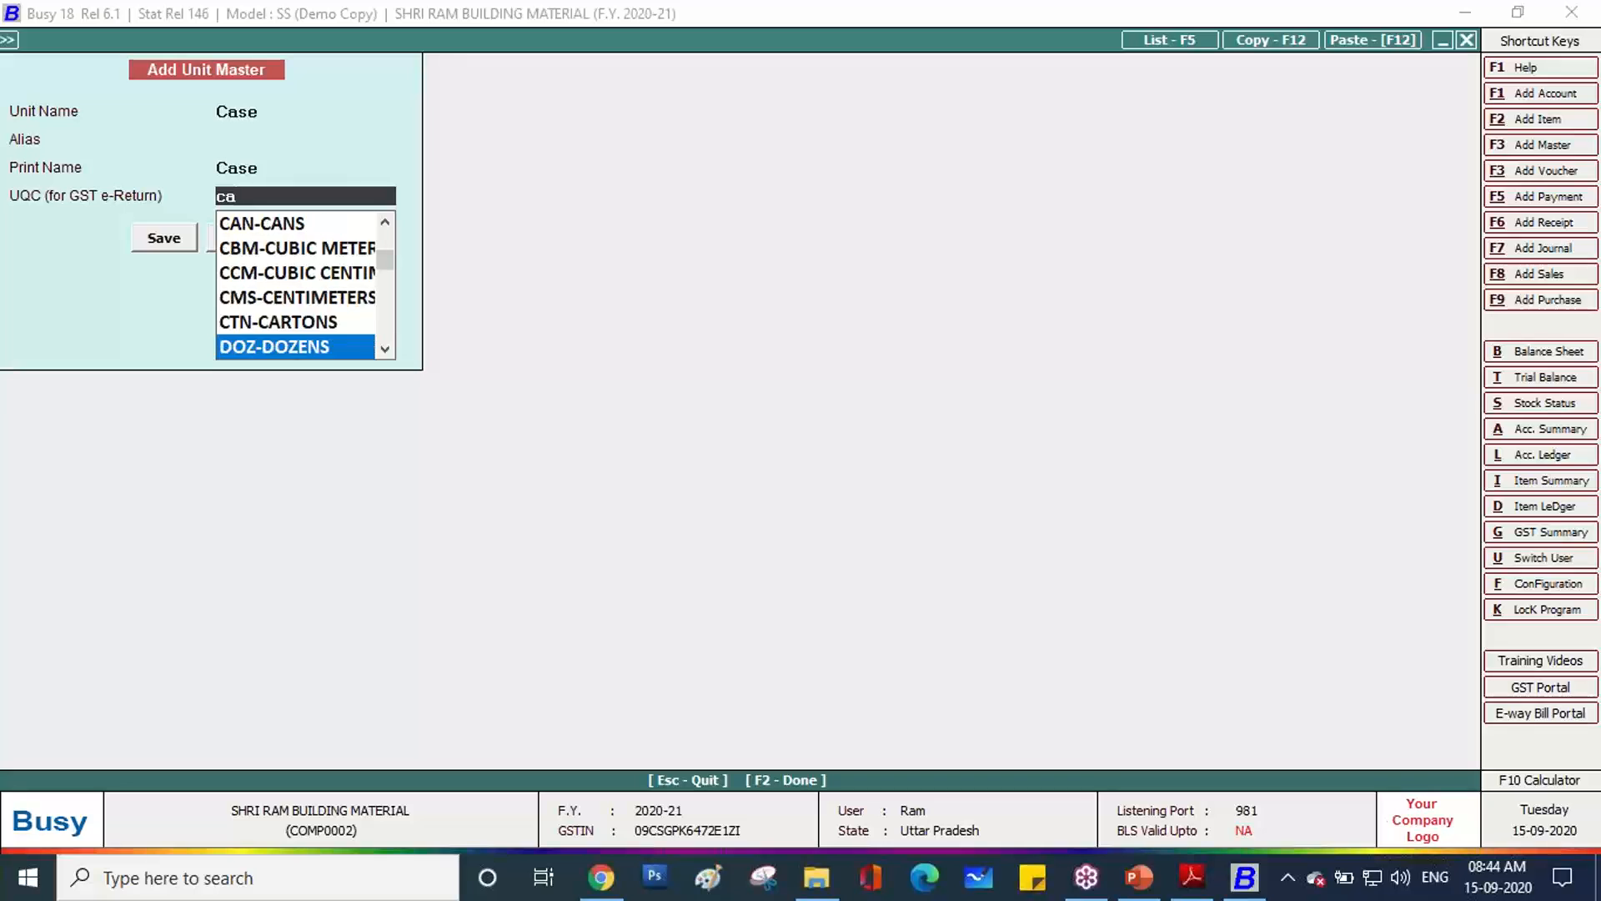
pyautogui.press('Up')
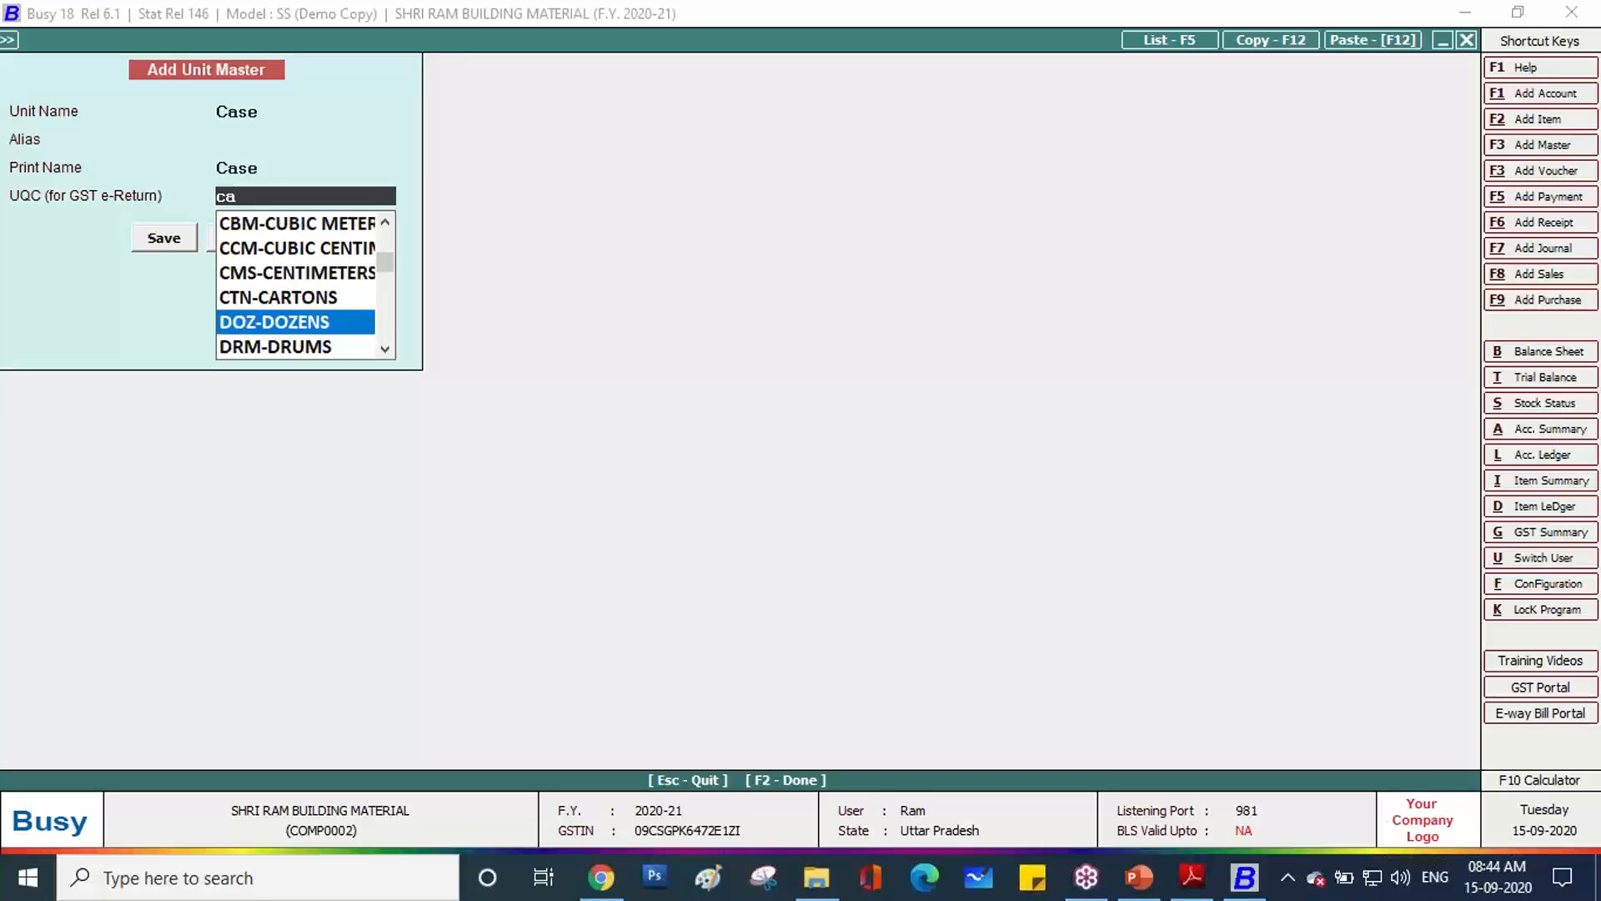
pyautogui.press('Up')
pyautogui.press('Return')
pyautogui.press('Return')
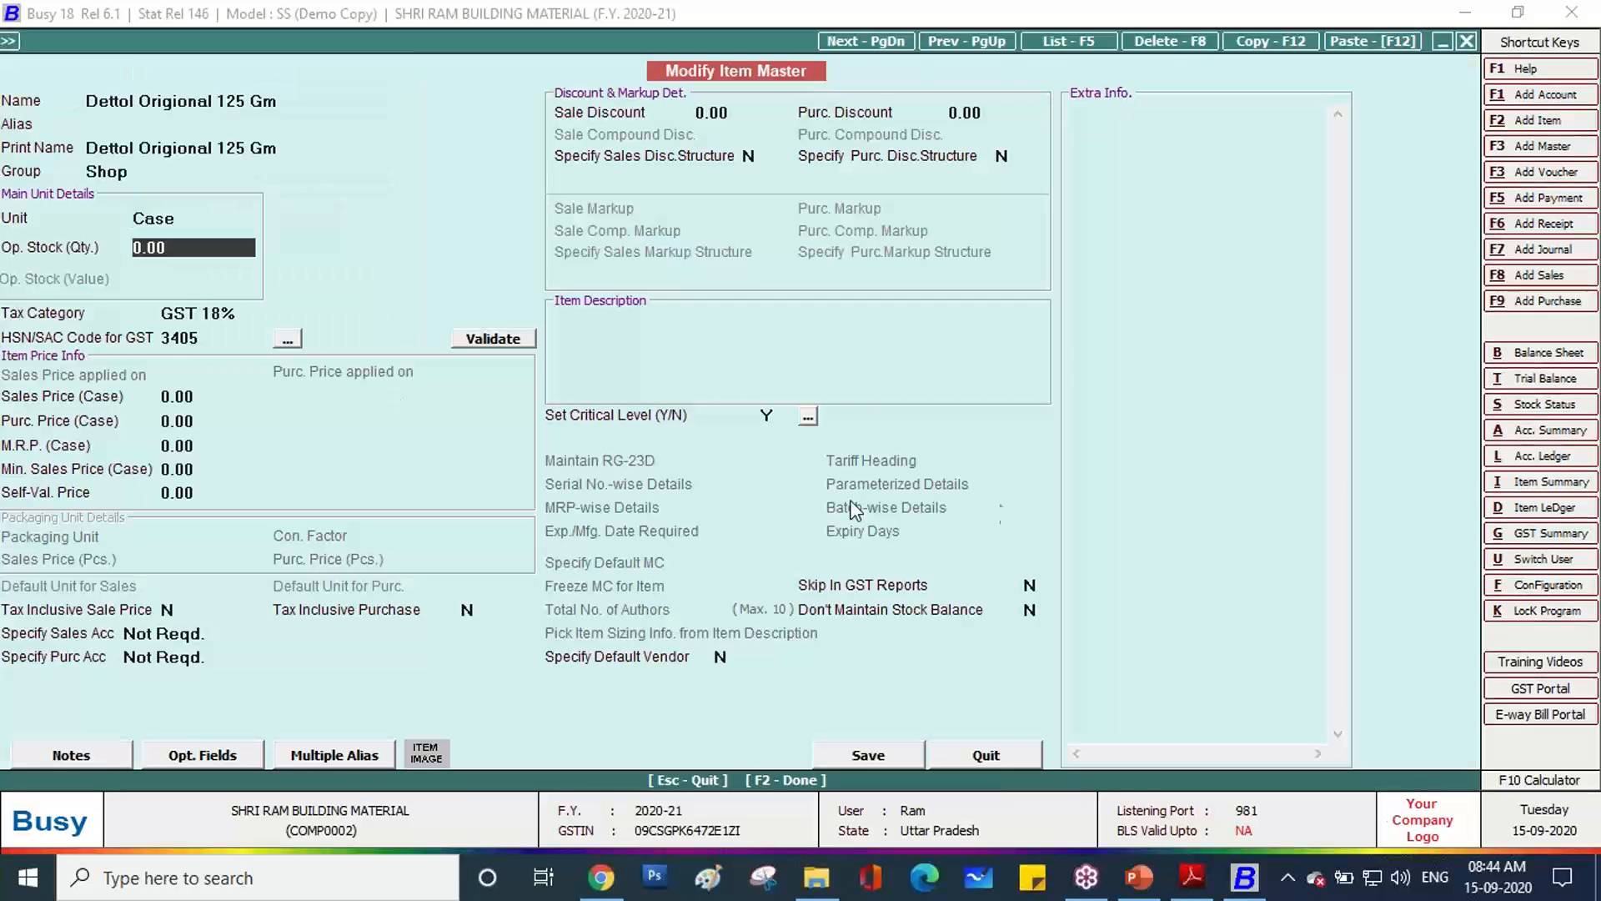
pyautogui.click(907, 762)
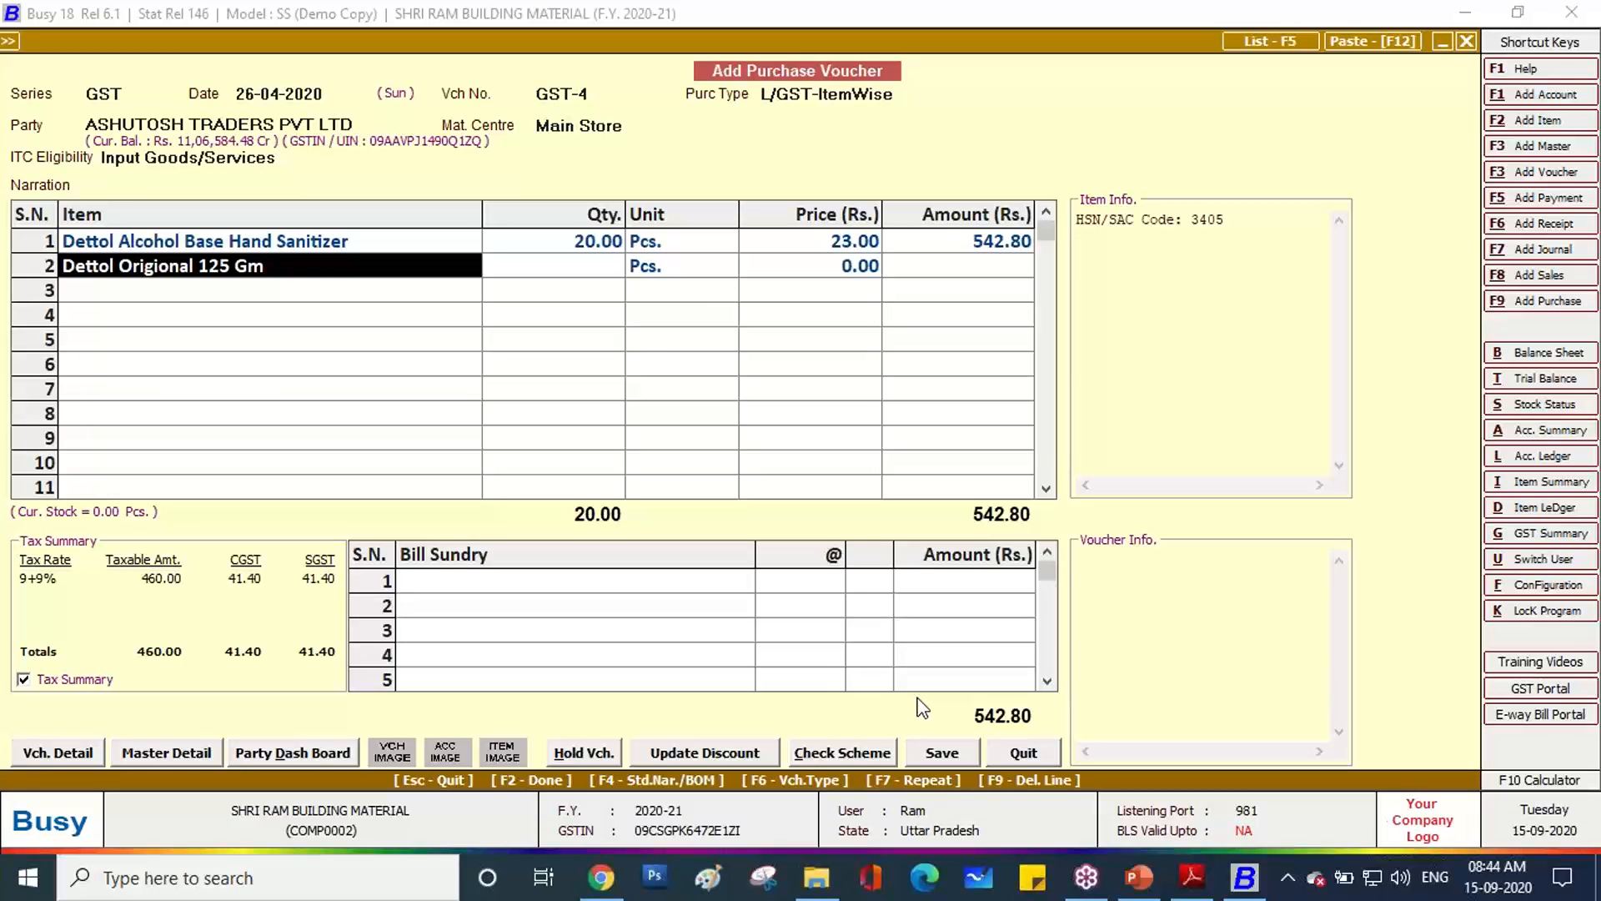
# Re-select Dettol Origional 125 Gm on row 2 and check the invoice quantity.
pyautogui.press('BackSpace')
pyautogui.write('d')
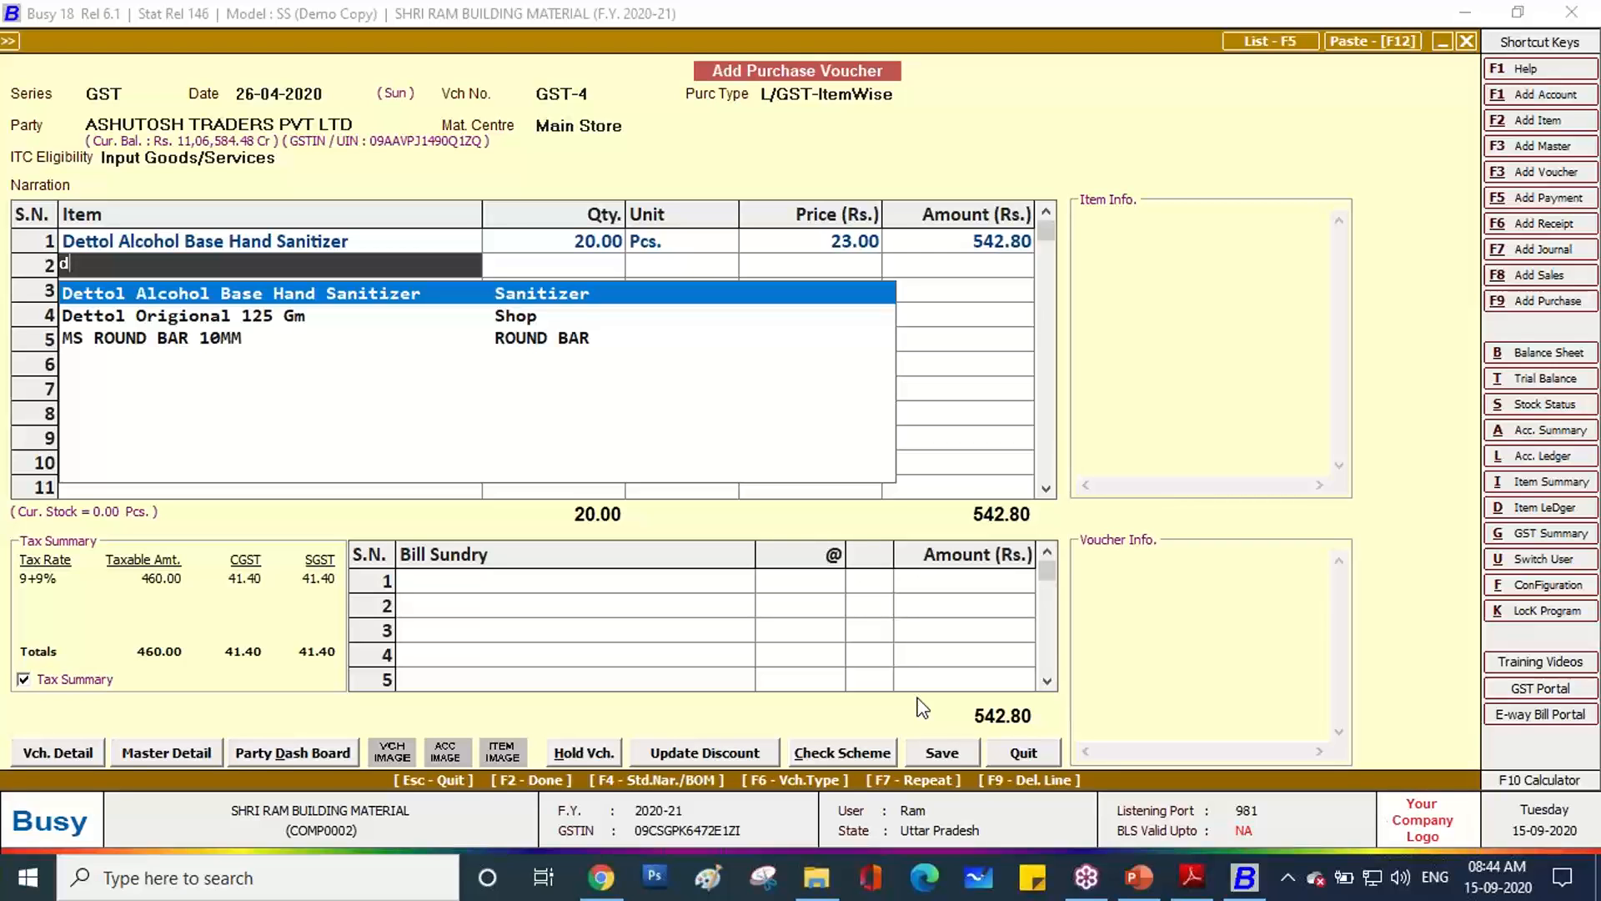
pyautogui.press('Down')
pyautogui.press('Return')
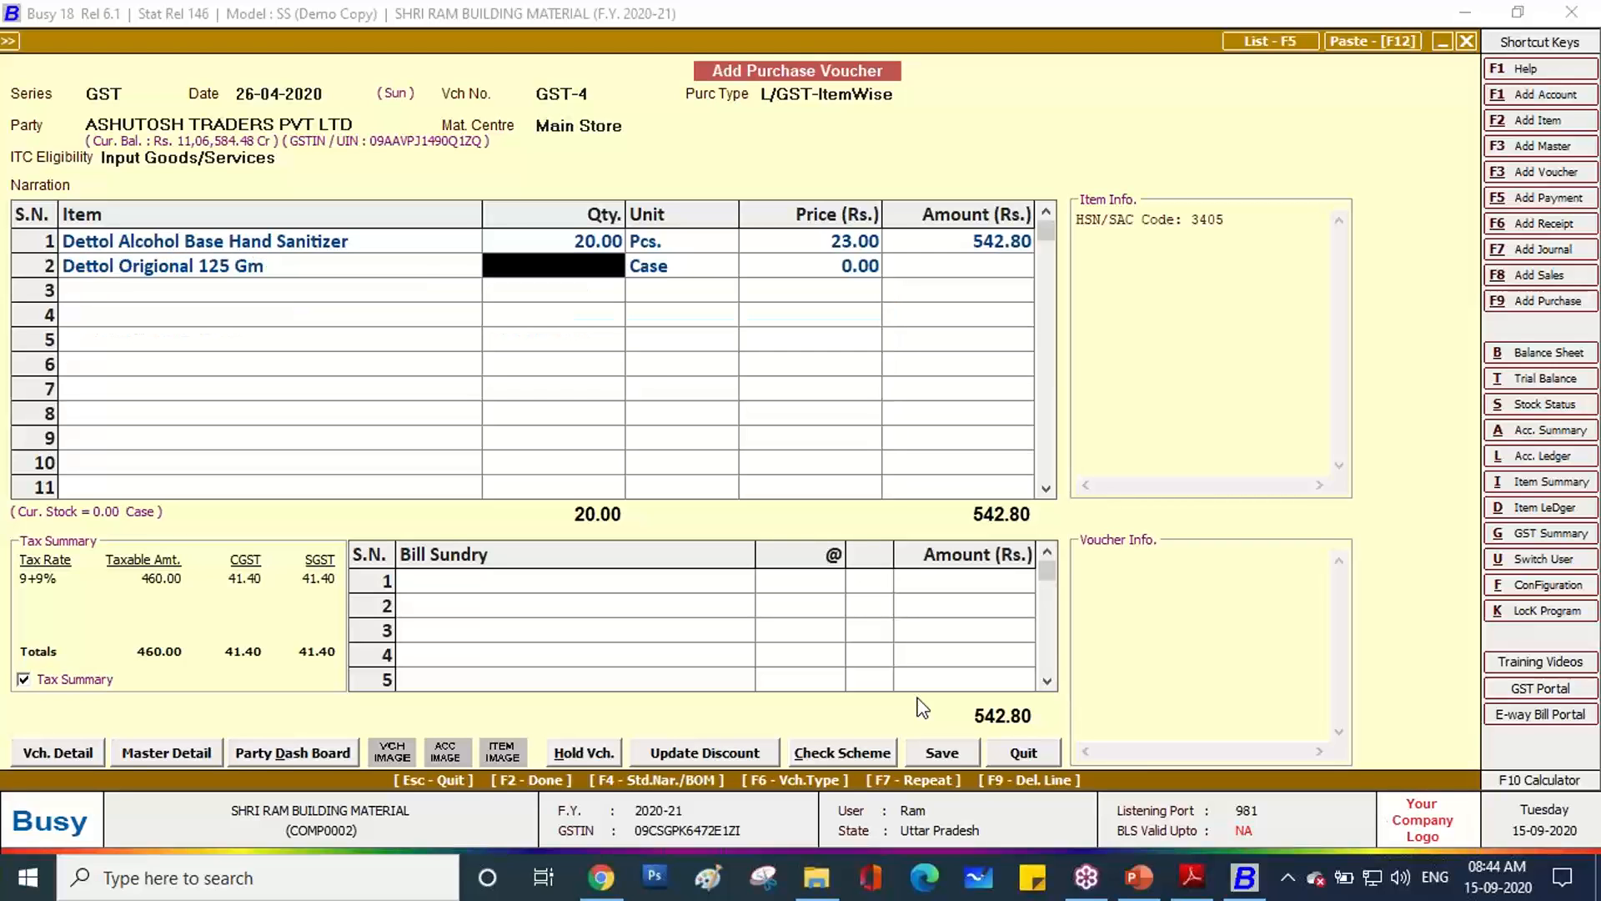
pyautogui.hotkey('alt', 'Tab')
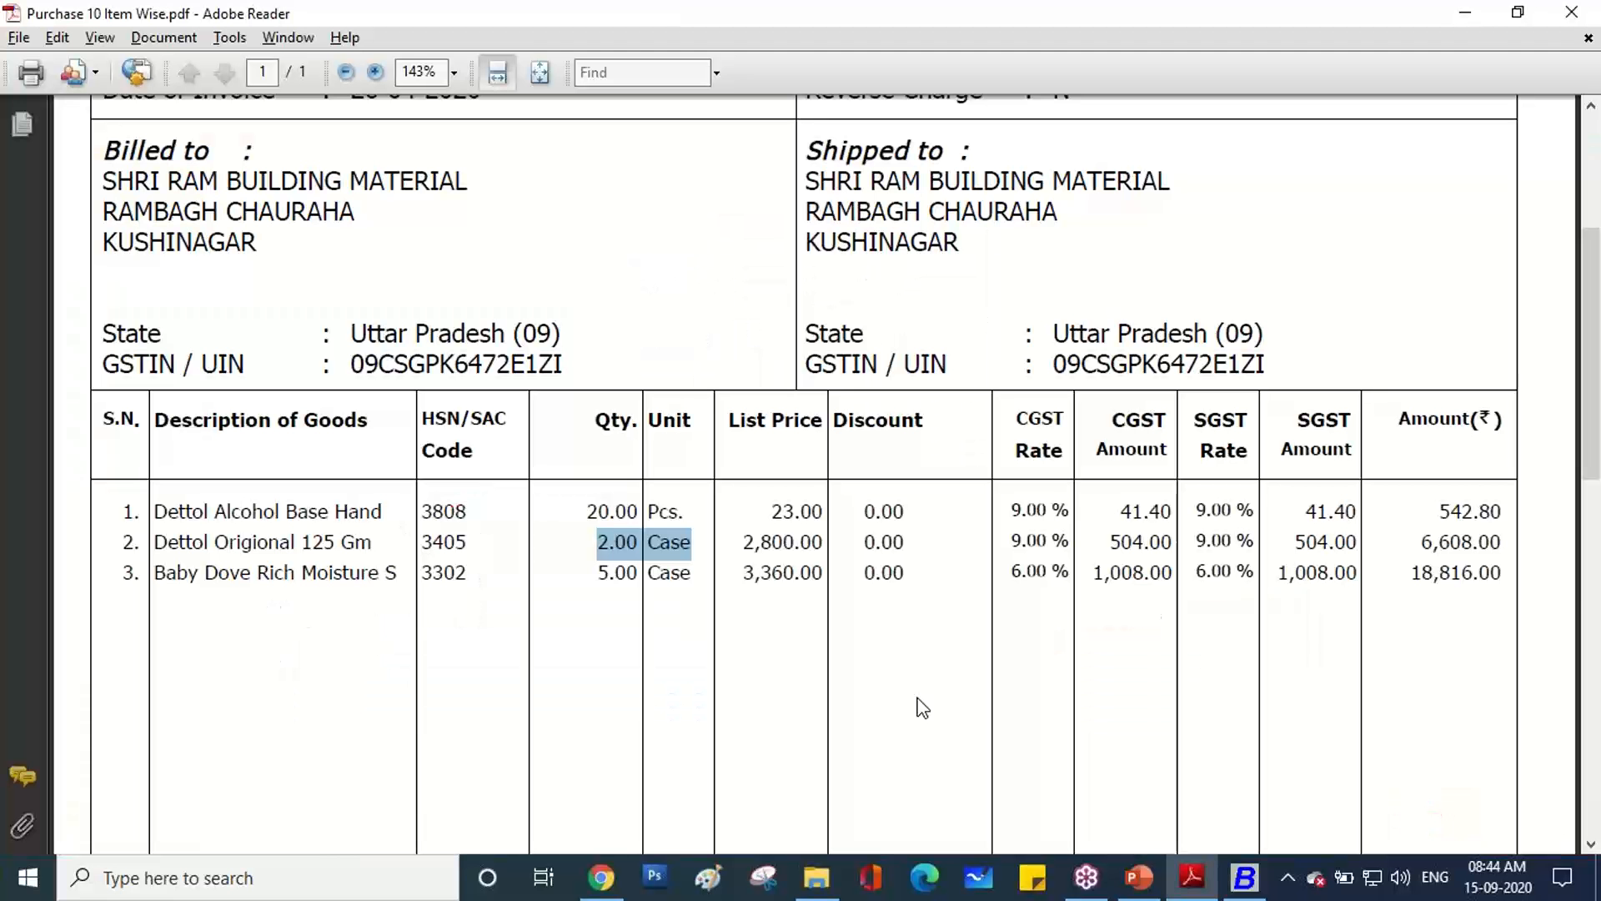
pyautogui.hotkey('alt', 'Tab')
# Enter 2 at price 2,800 on row 2 (amount 5,600) and accept the GST breakdown.
pyautogui.write('2')
pyautogui.press('Return')
pyautogui.write('2800')
pyautogui.press('Return')
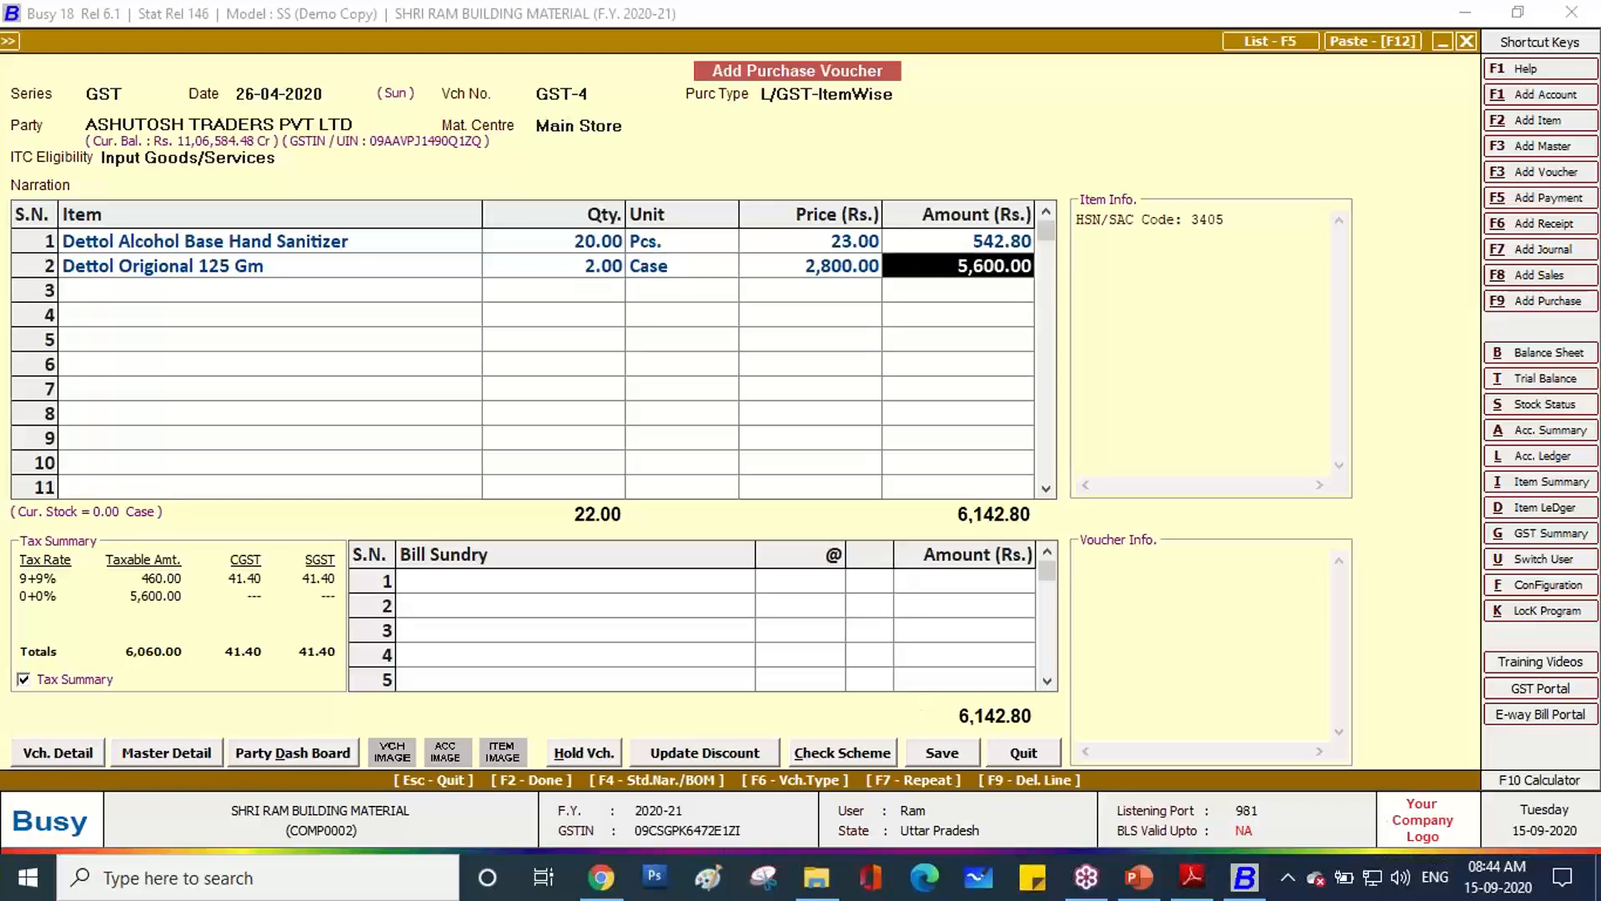
pyautogui.press('Return')
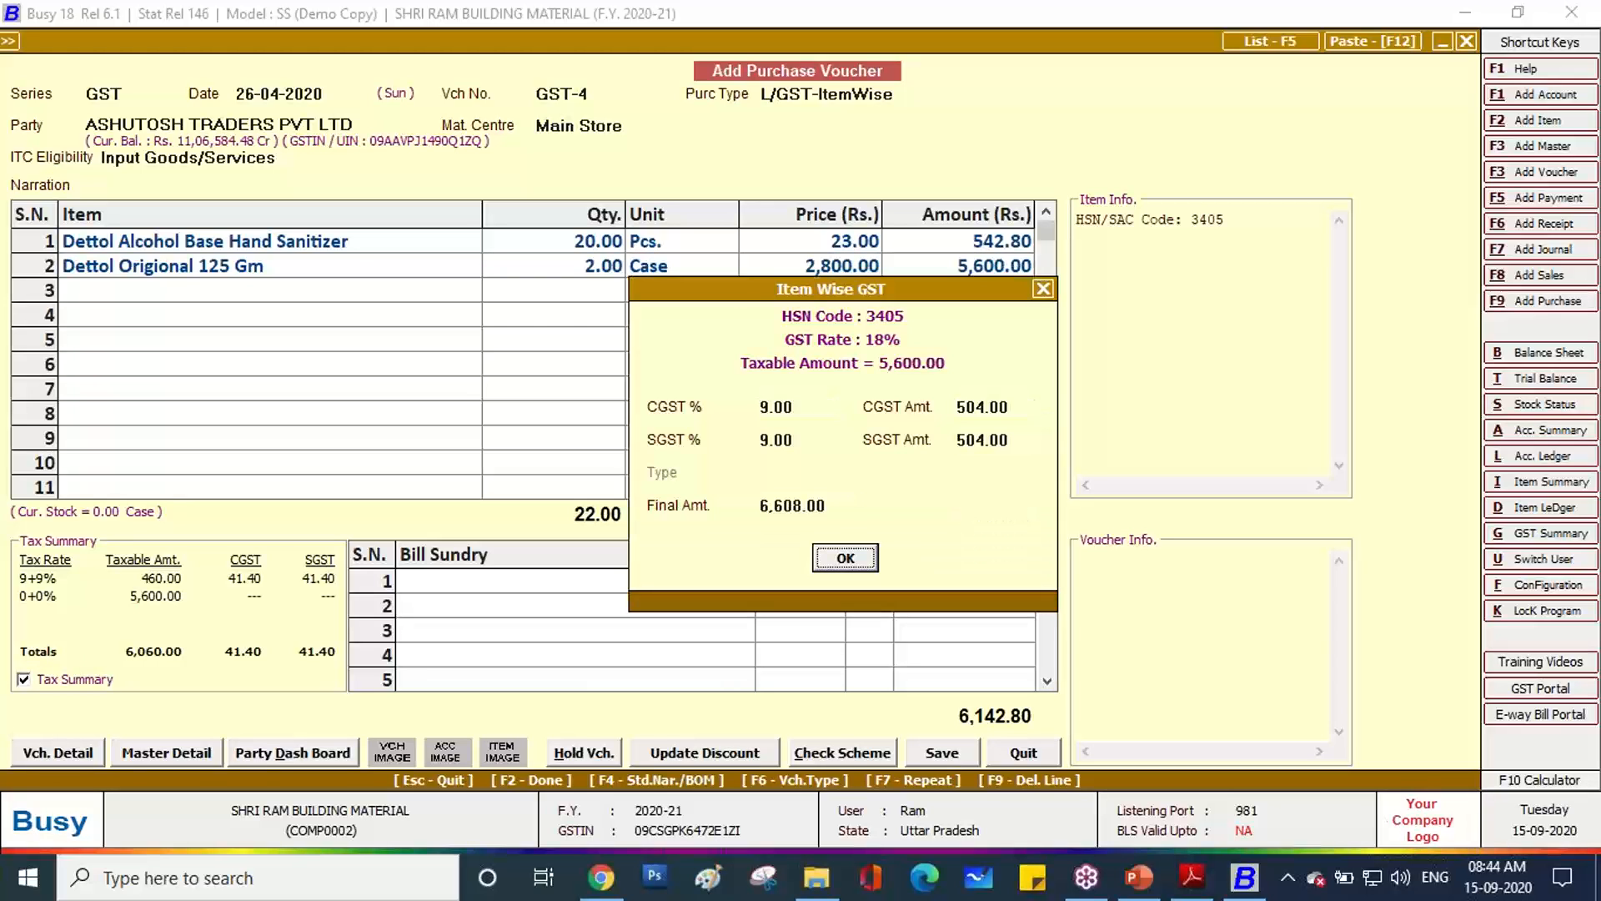
pyautogui.press('Return')
pyautogui.hotkey('alt', 'Tab')
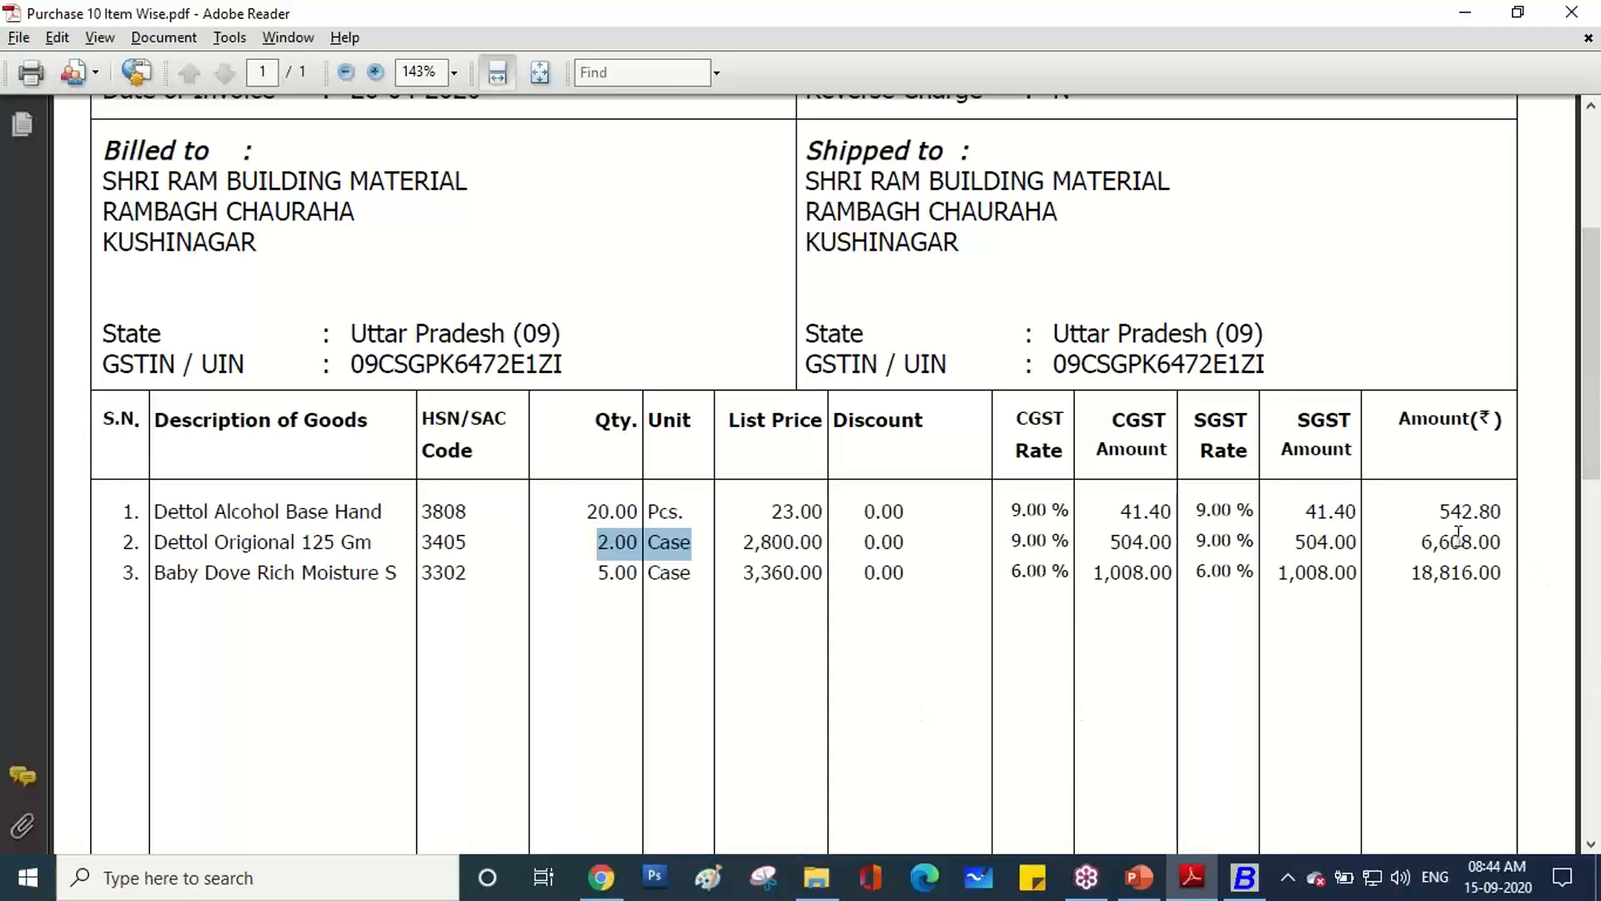
pyautogui.hotkey('alt', 'Tab')
pyautogui.hotkey('alt', 'Tab')
# Copy the third item's description, Baby Dove Rich Moisture S, from the invoice PDF.
pyautogui.moveTo(155, 573); pyautogui.dragTo(391, 581)
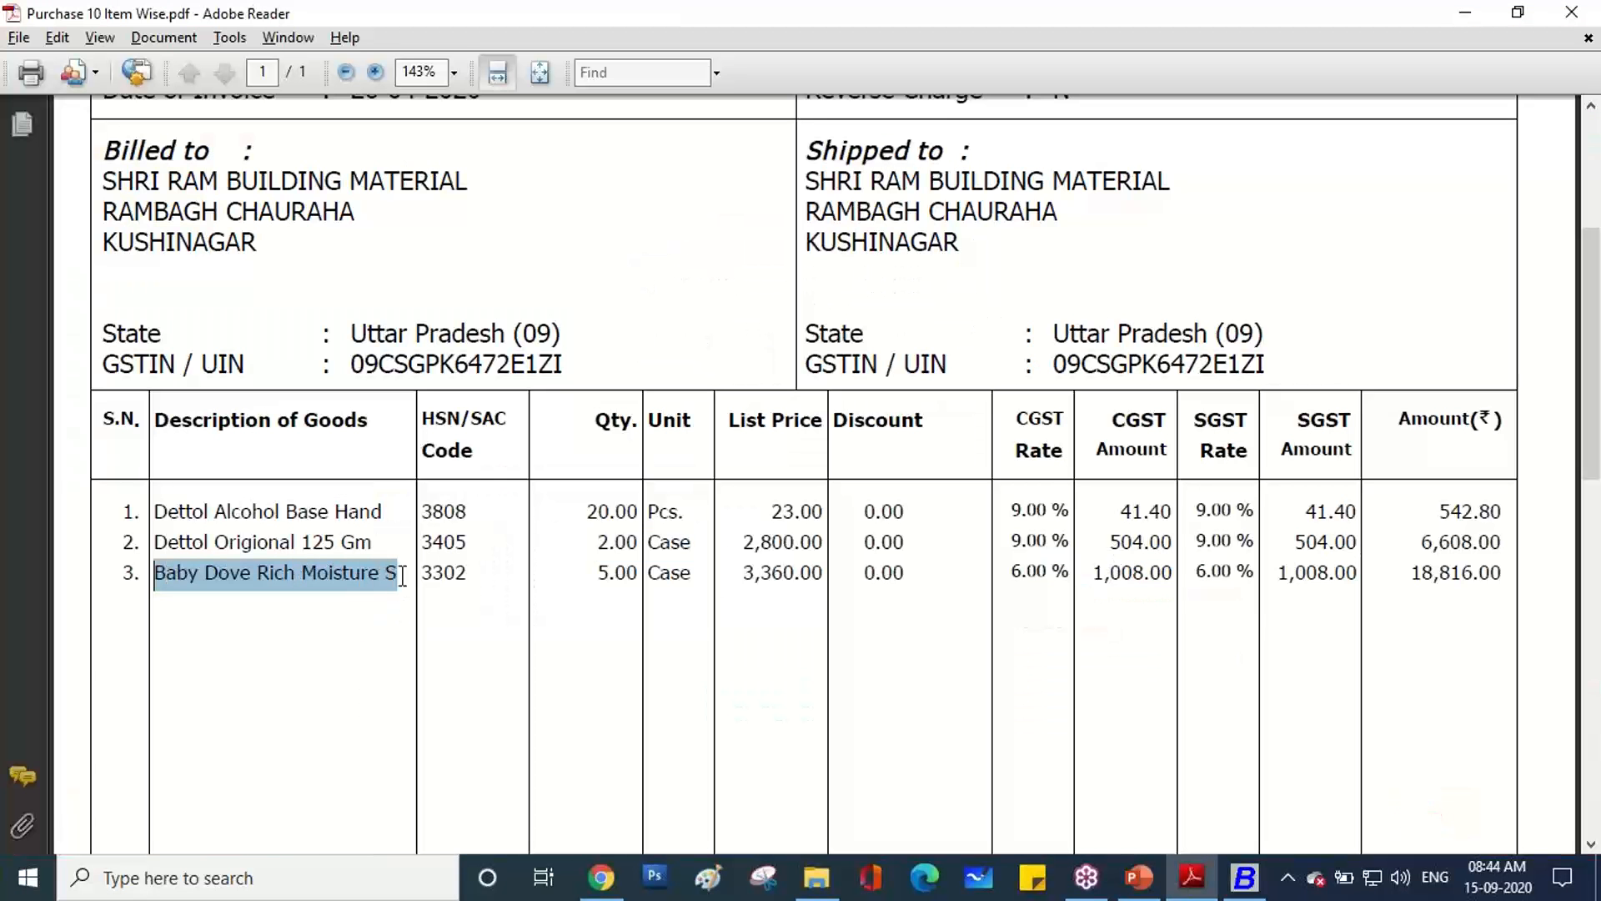
pyautogui.rightClick(377, 577)
pyautogui.click(417, 591)
# Name the new item Baby Dove Rich Moisture S and begin a new item group called Shampoo.
pyautogui.click(1243, 876)
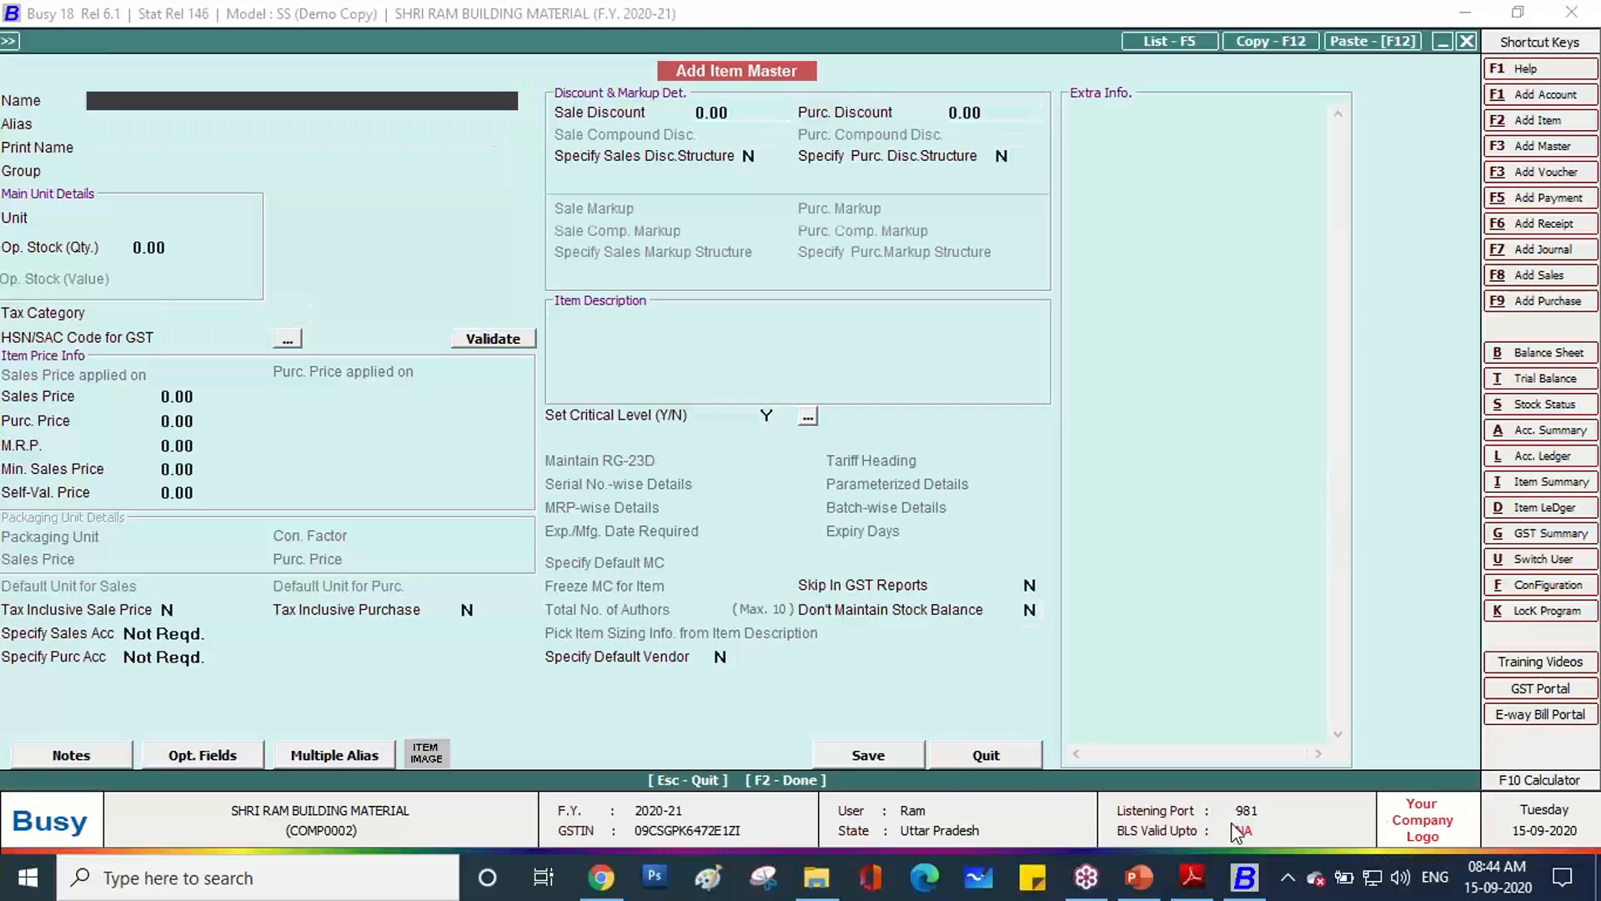
pyautogui.write('Baby Dove Rich Moisture S')
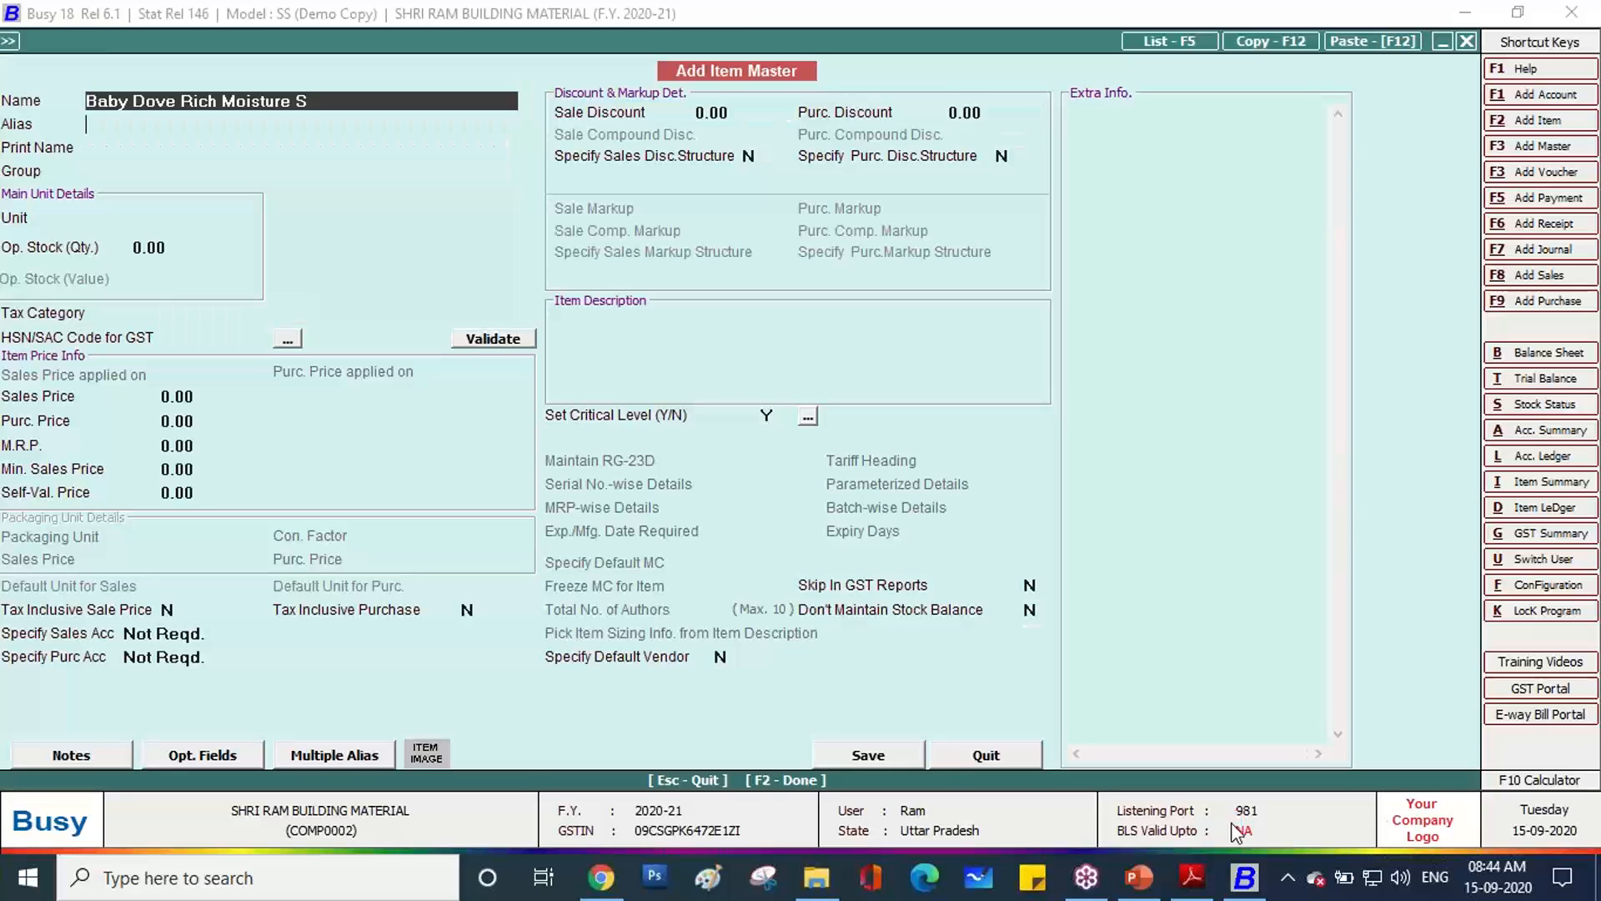
pyautogui.press('Return')
pyautogui.press('Return')
pyautogui.press('Return')
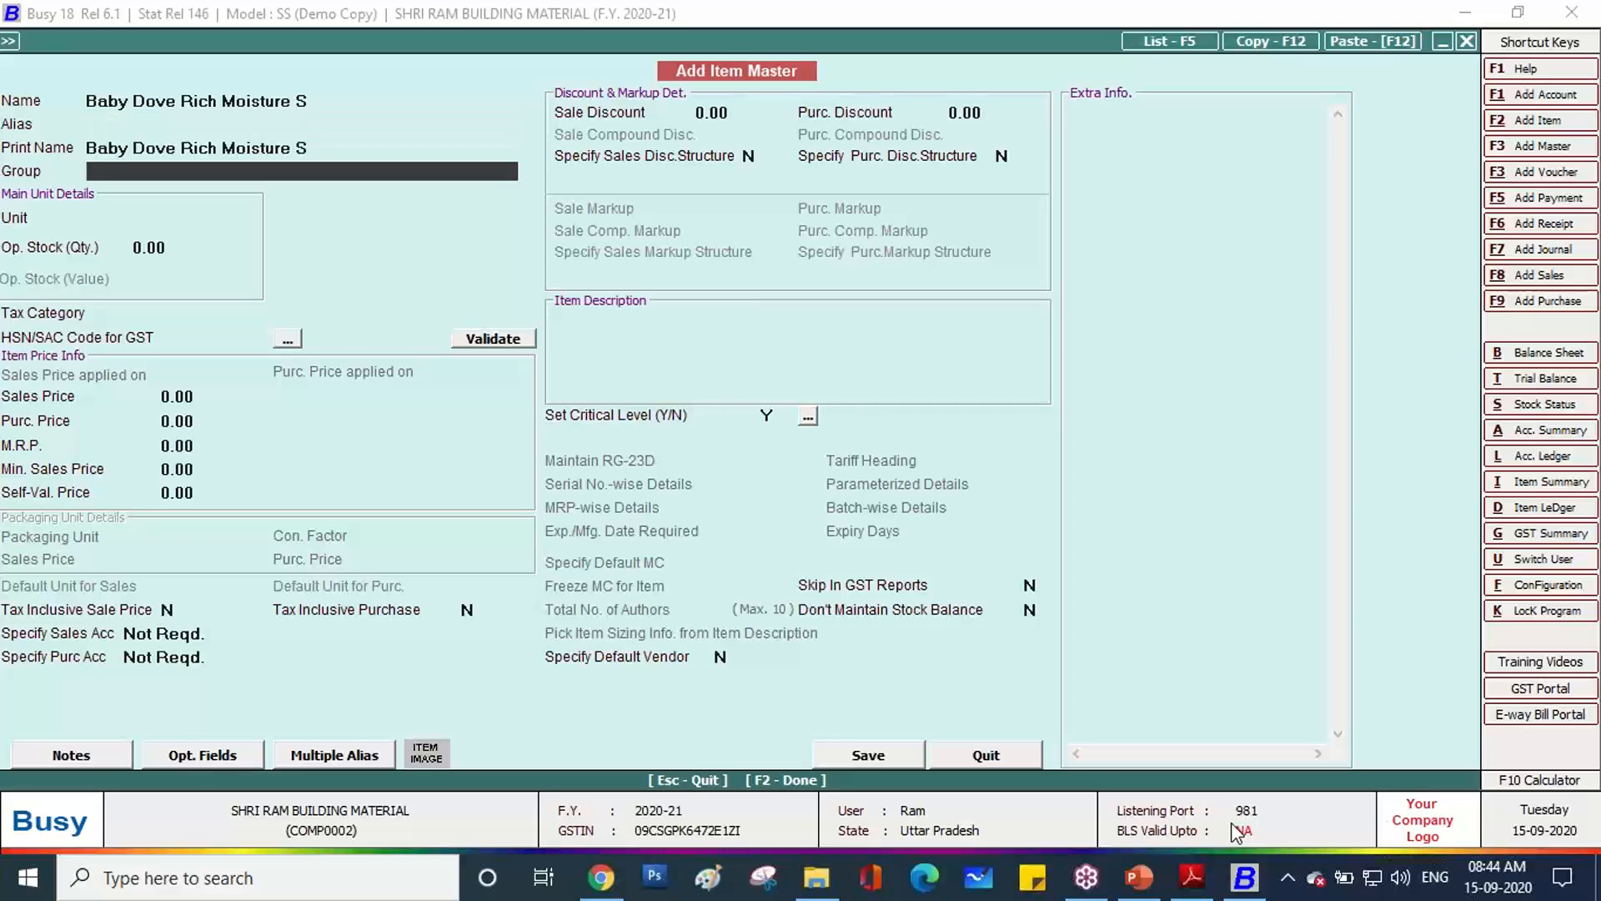
pyautogui.press('F3')
pyautogui.write('Shampoo')
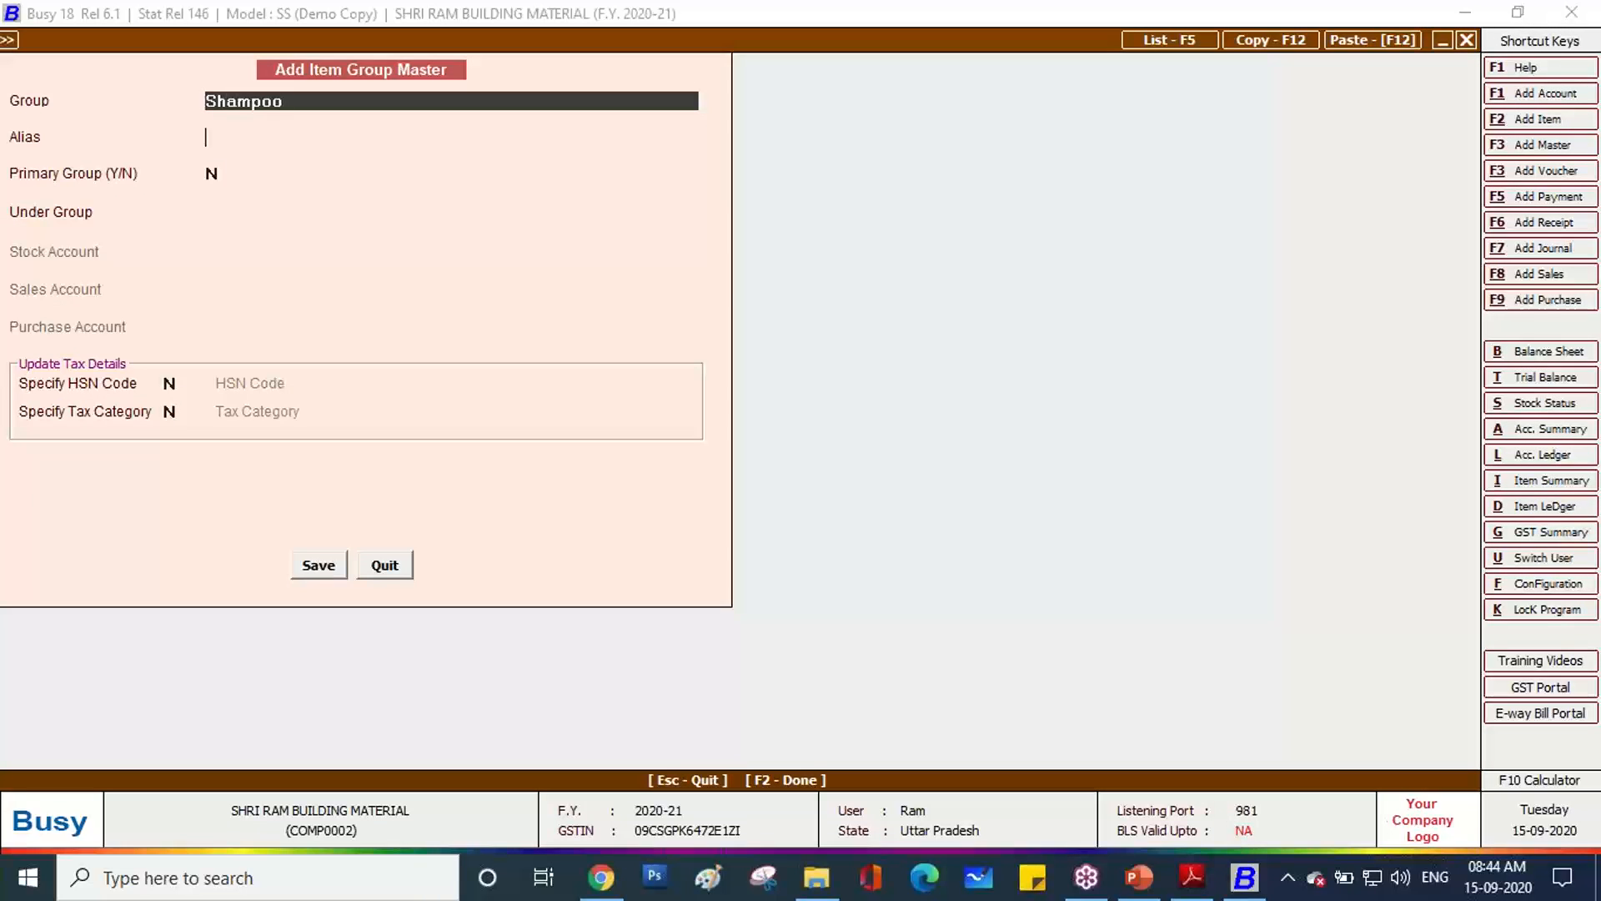
# Make Shampoo a primary group with HSN code 3302 from the invoice.
pyautogui.press('Return')
pyautogui.press('y')
pyautogui.press('Return')
pyautogui.press('y')
pyautogui.press('Return')
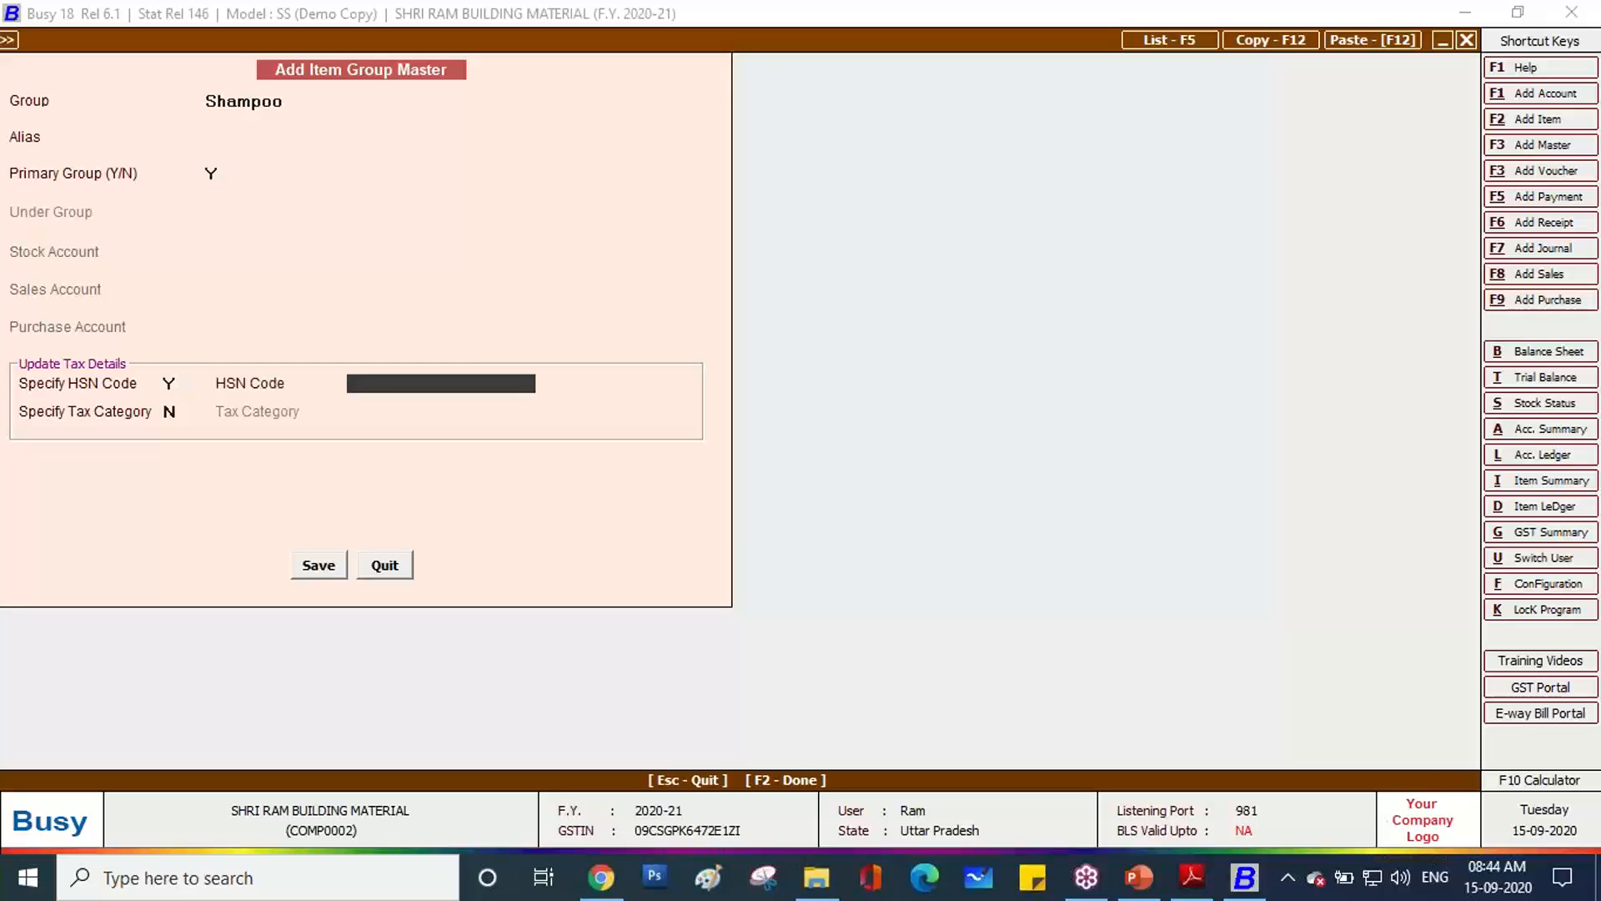
pyautogui.hotkey('alt', 'Tab')
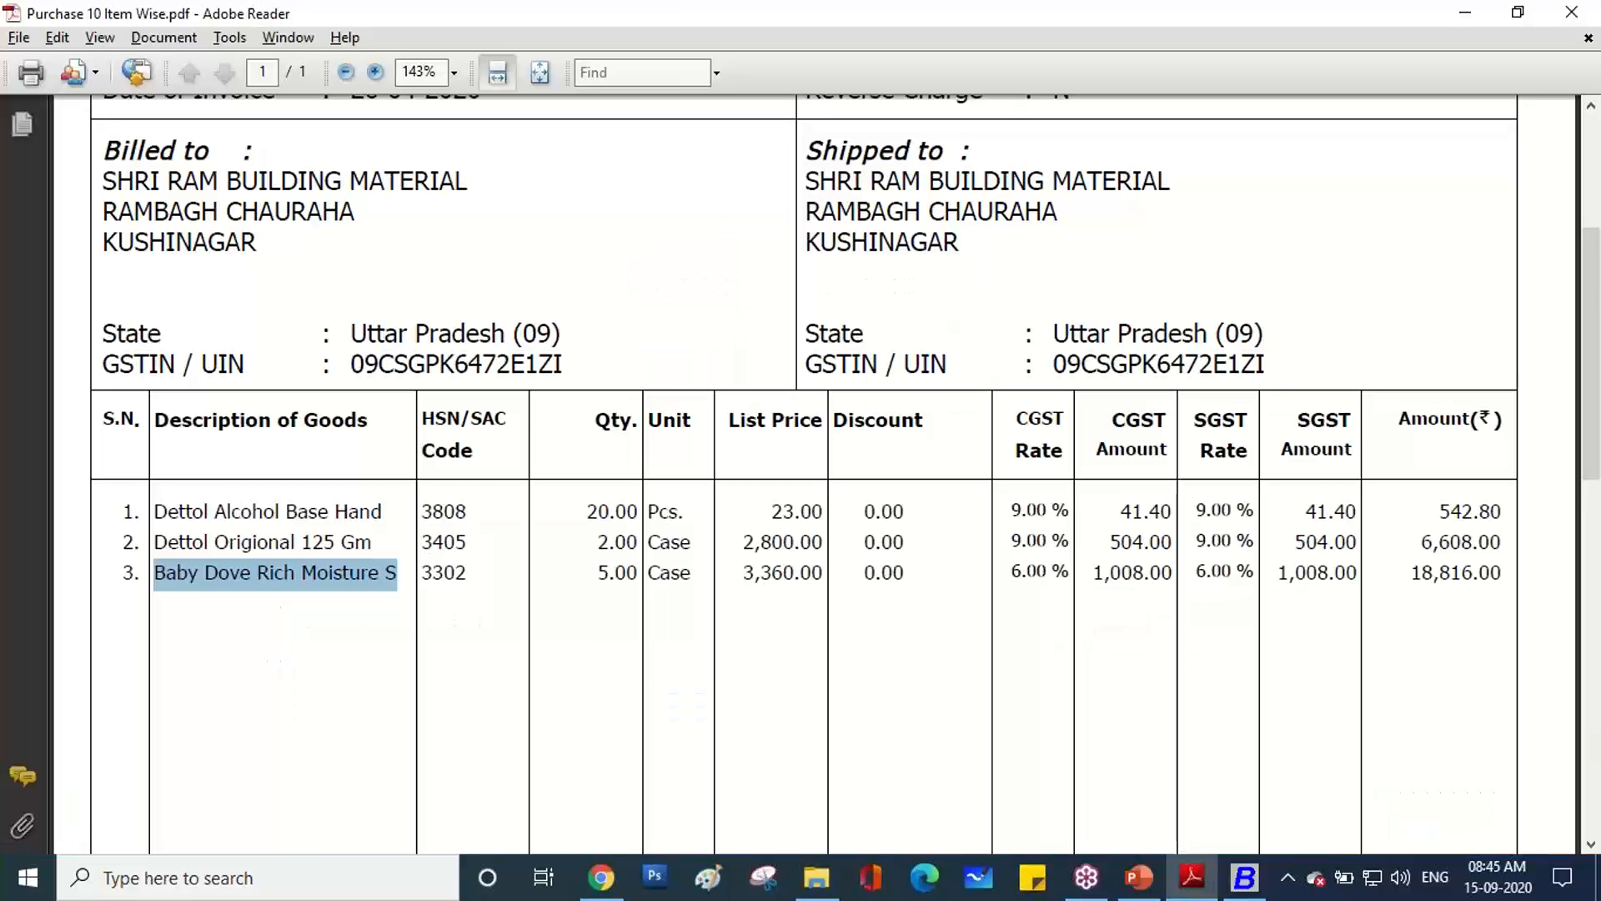
pyautogui.hotkey('alt', 'Tab')
pyautogui.write('330')
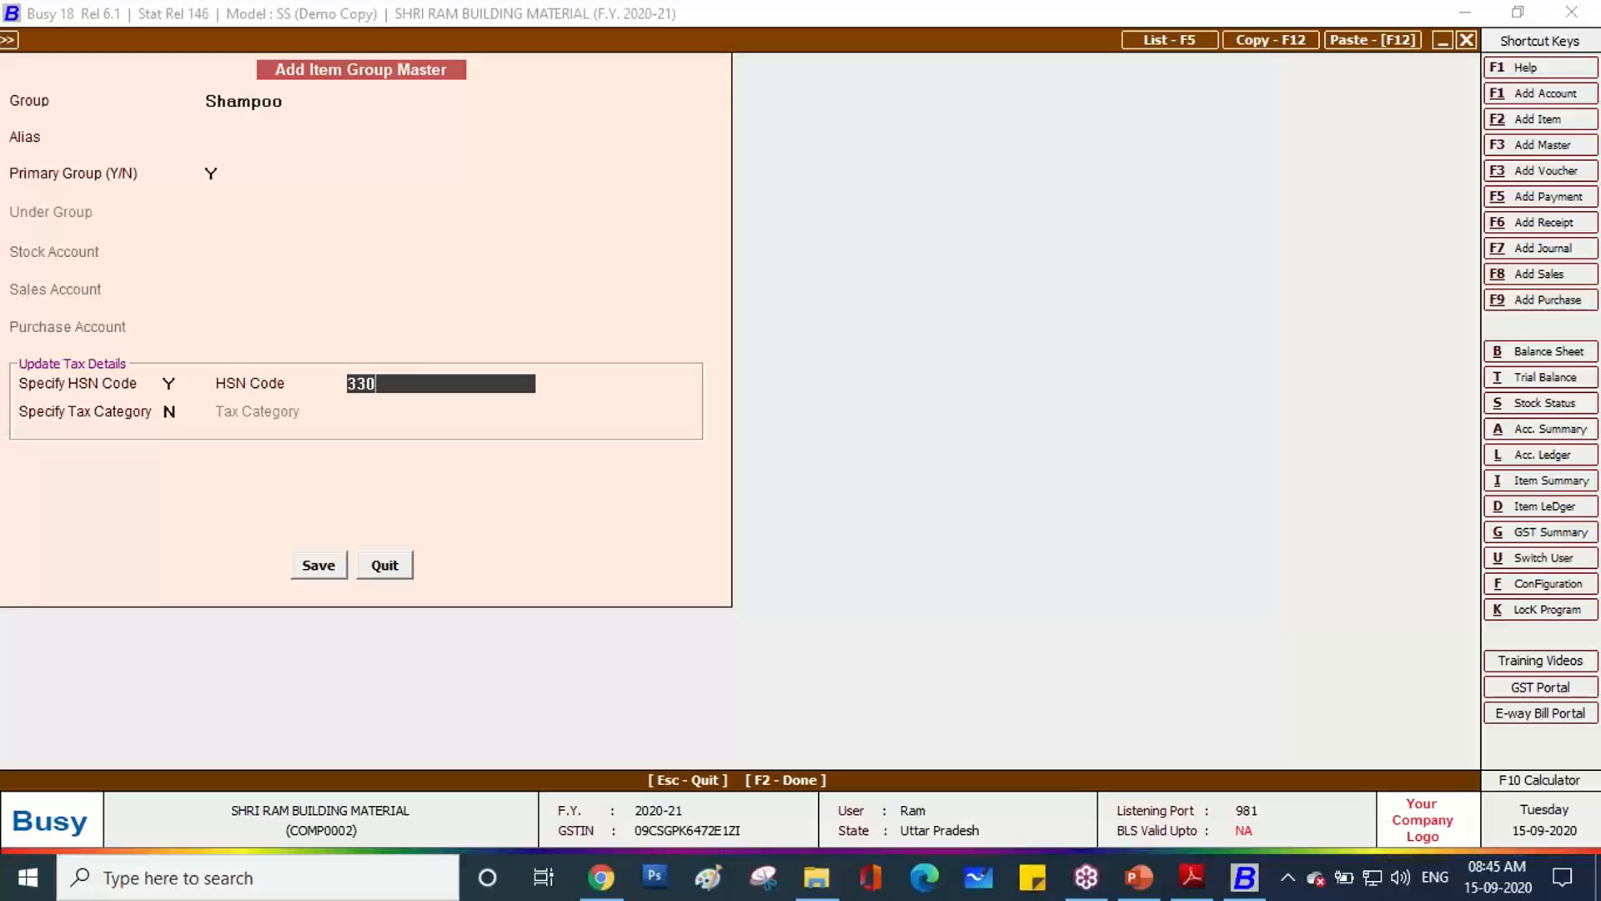
pyautogui.write('2')
pyautogui.press('Return')
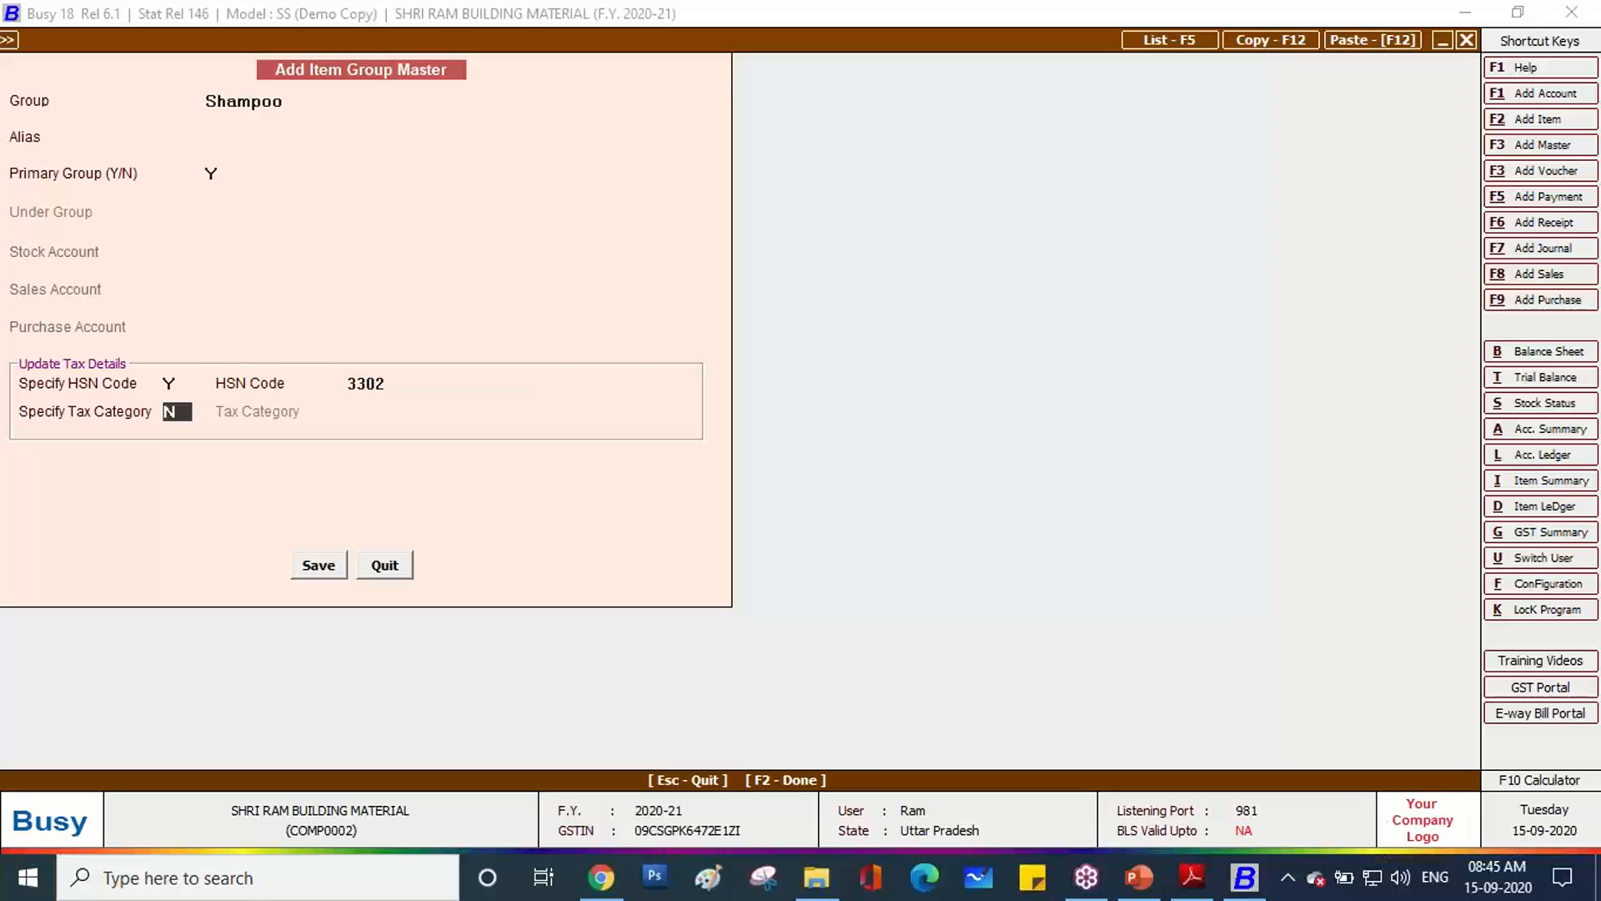
# Give the Shampoo group tax category GST 12%.
pyautogui.write('Y')
pyautogui.press('Return')
pyautogui.hotkey('alt', 'Tab')
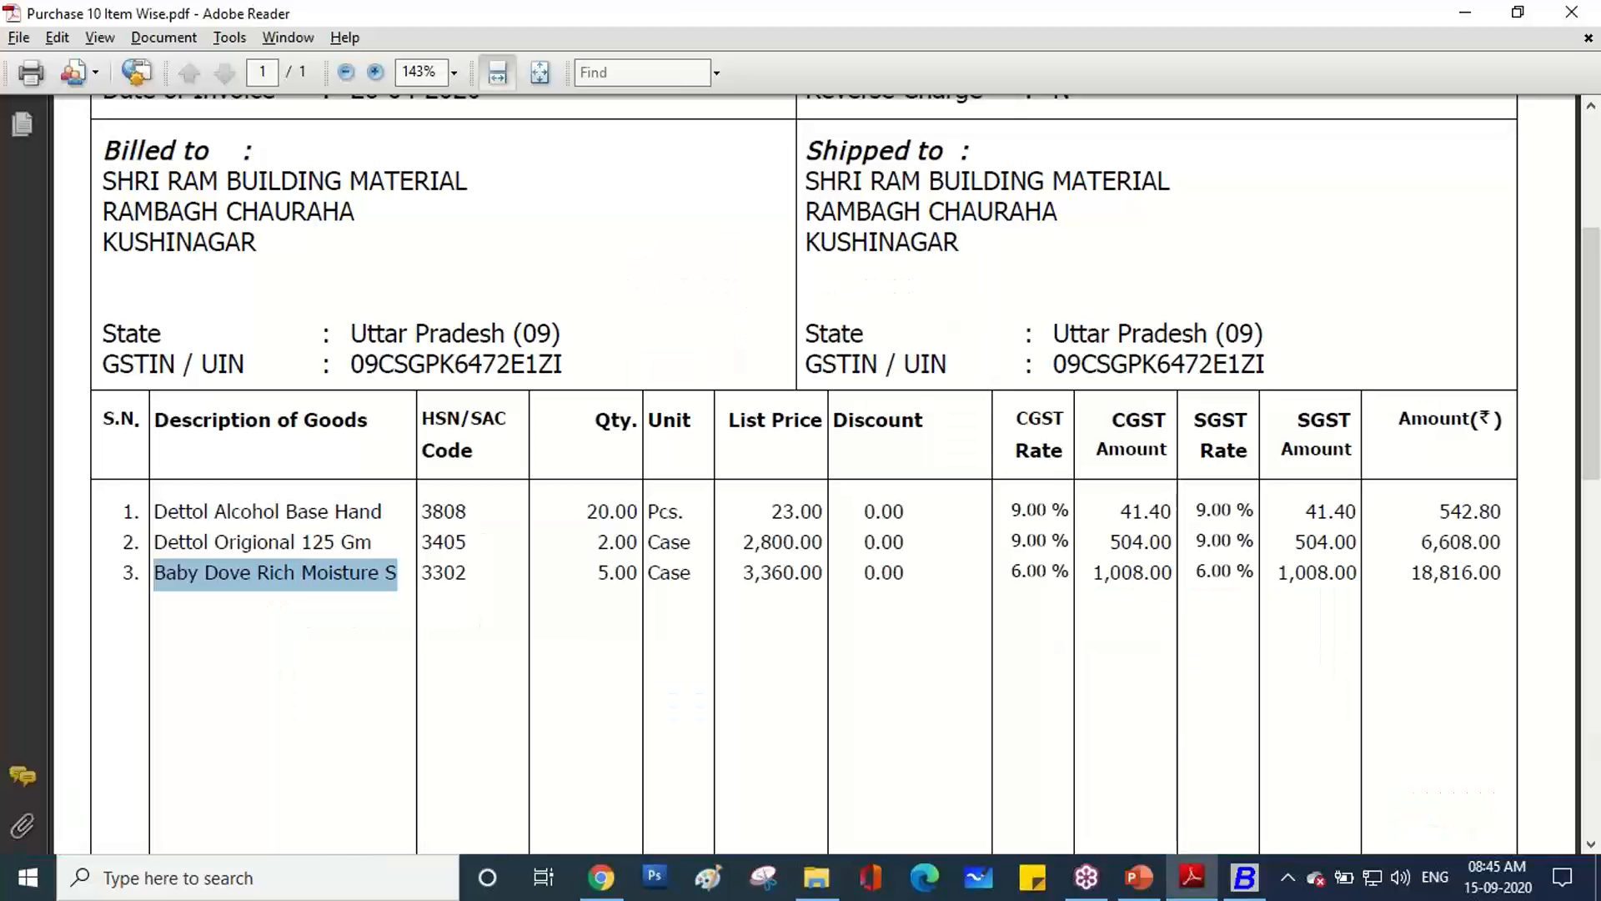
pyautogui.hotkey('alt', 'Tab')
pyautogui.write('12')
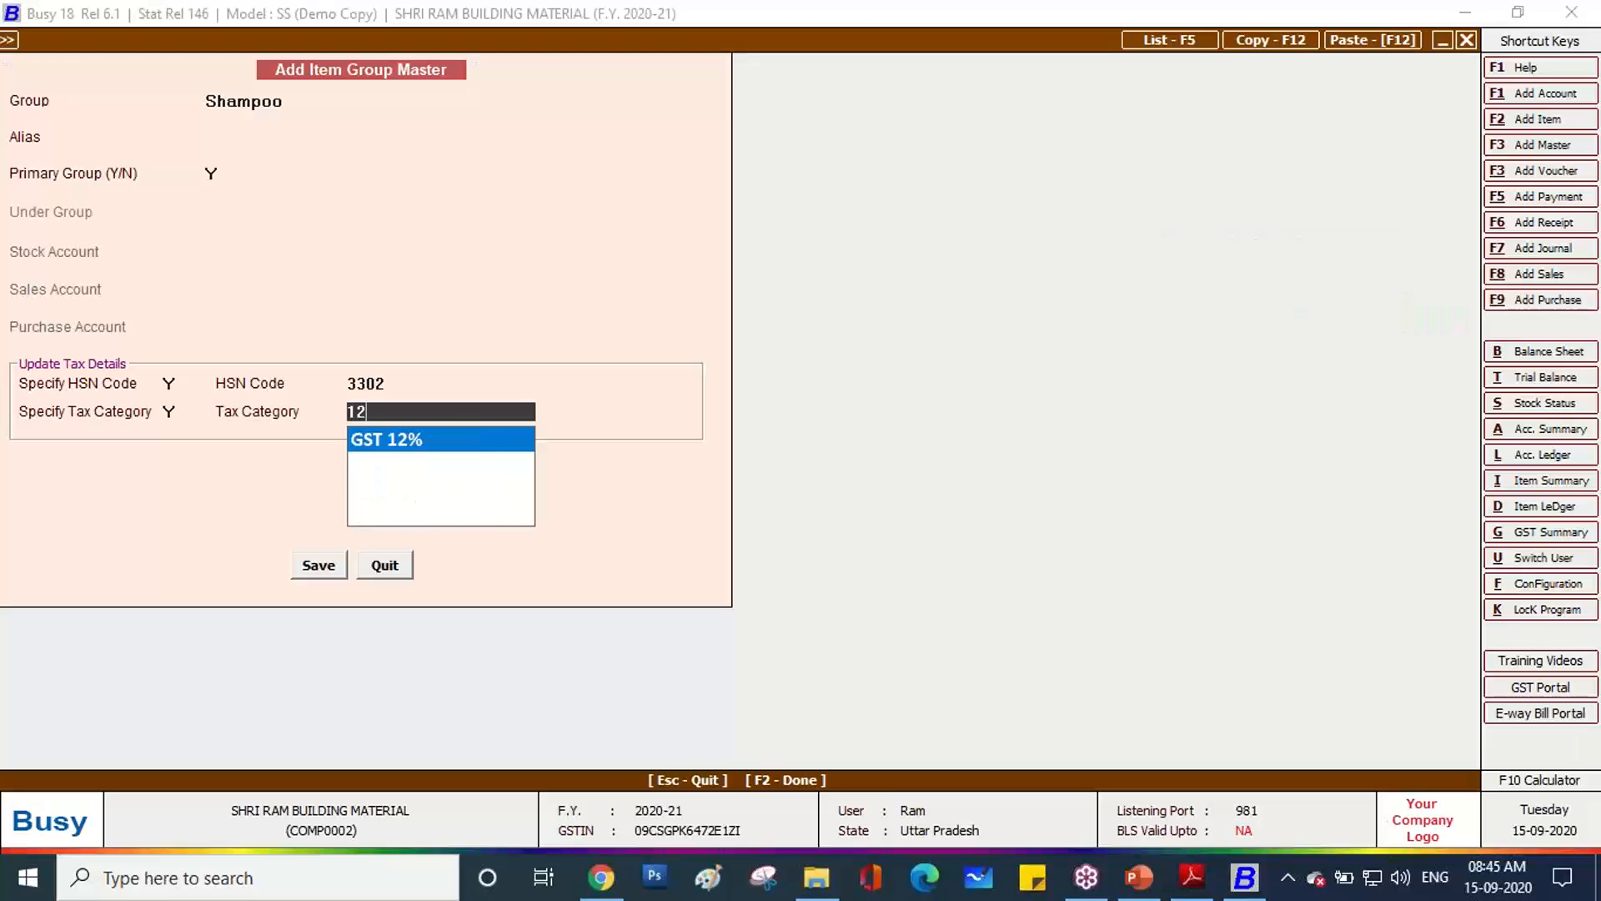
pyautogui.press('Return')
pyautogui.press('Return')
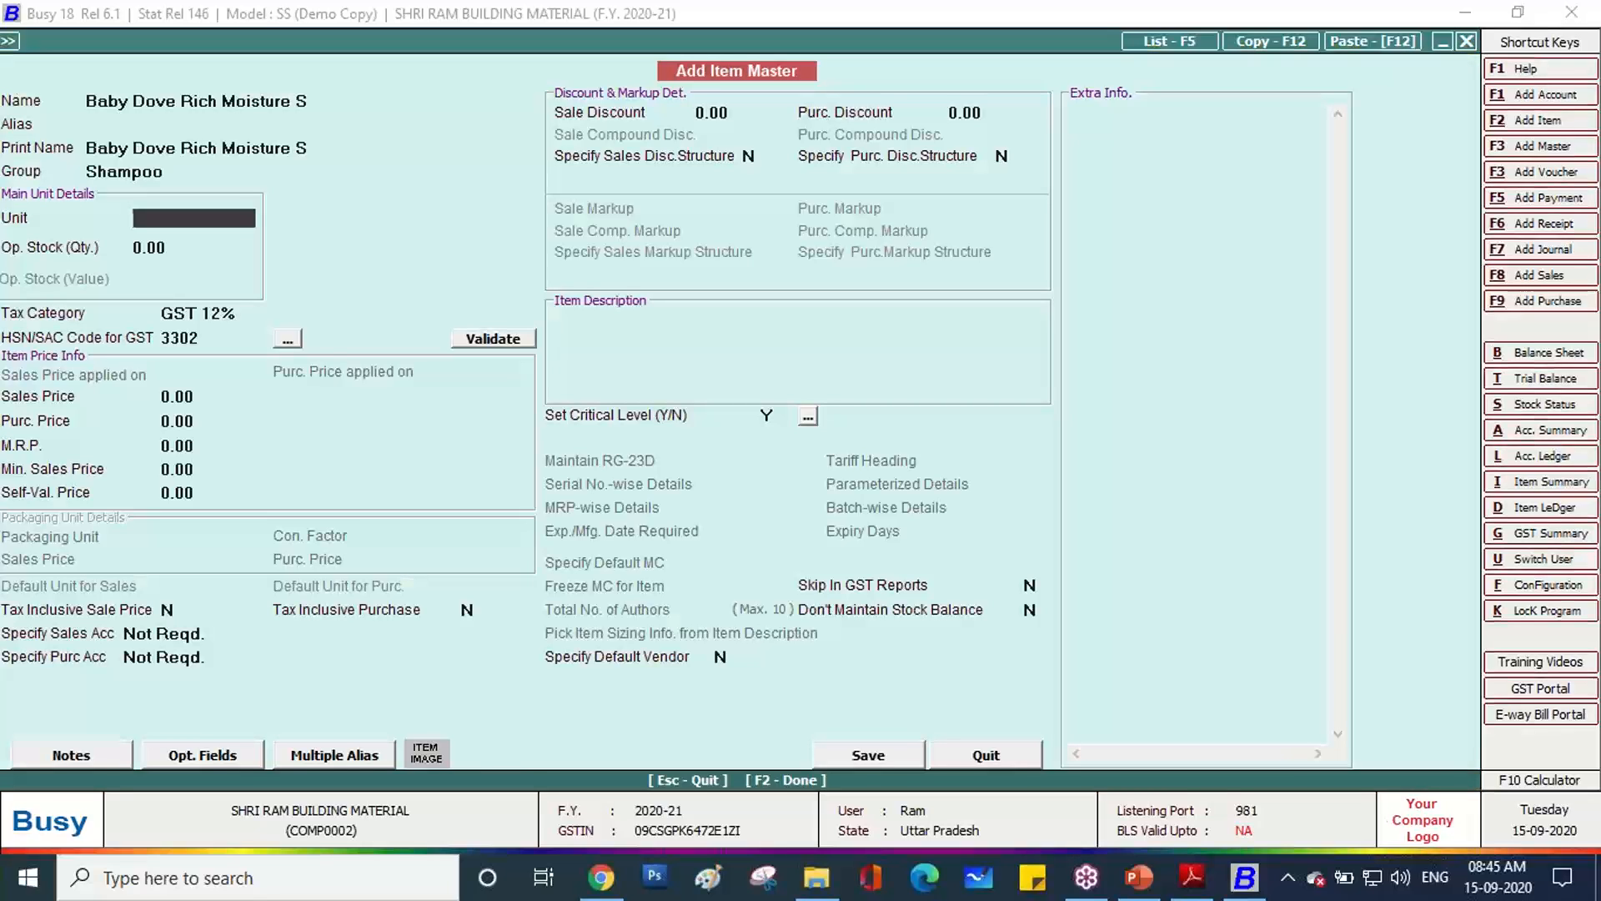
# Set the new item's unit to Pcs., save it, and return to row 3's item.
pyautogui.write('pcs')
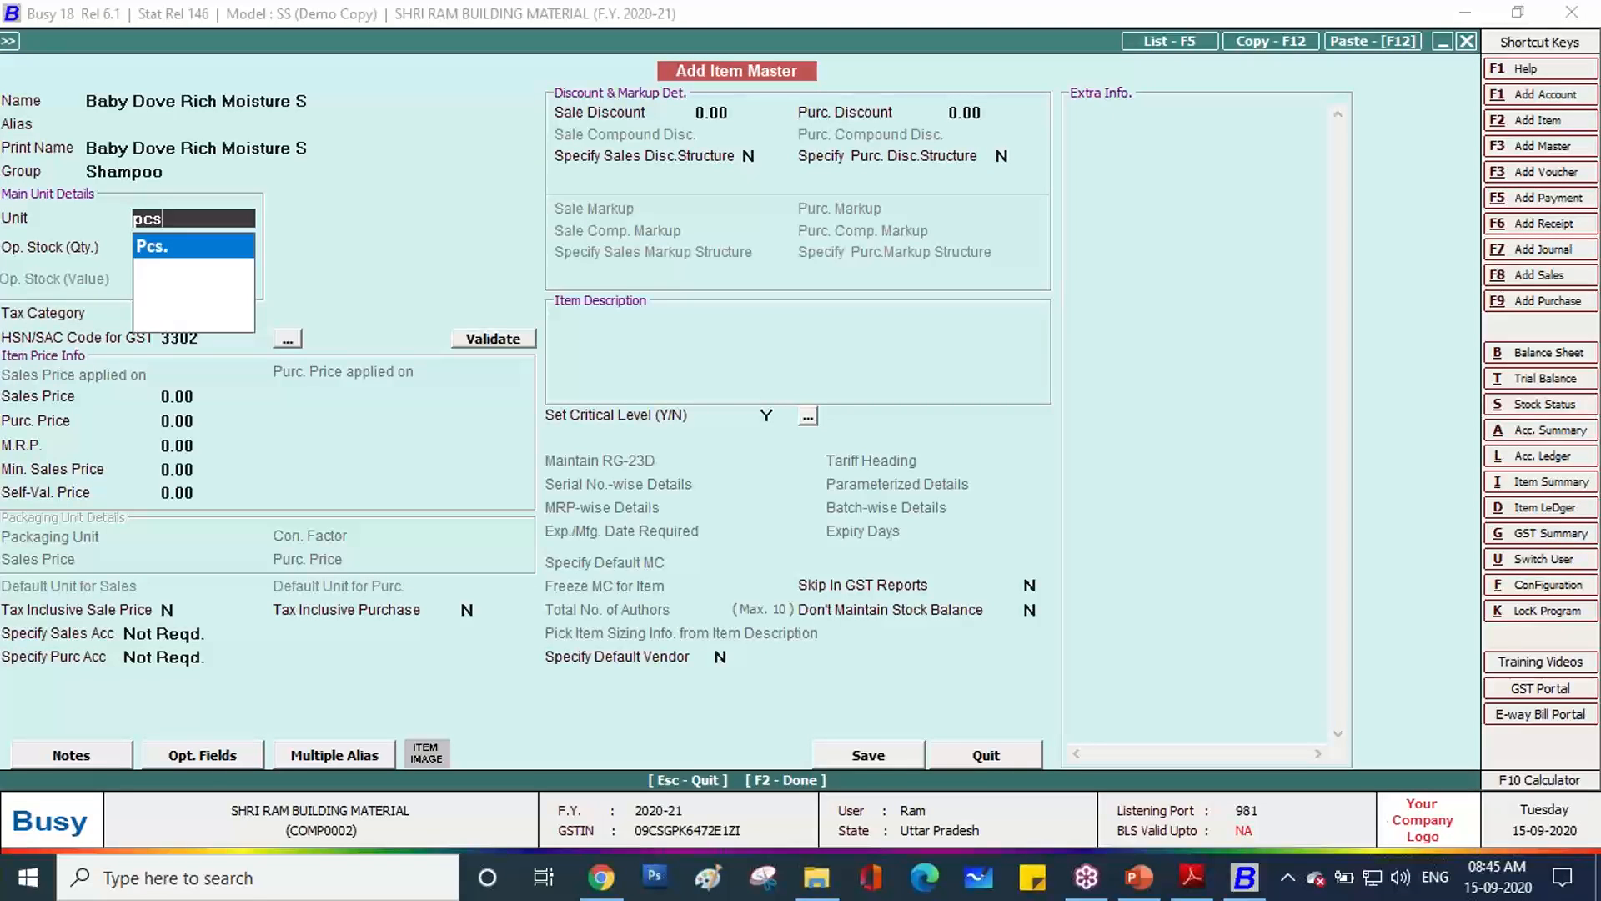
pyautogui.press('Return')
pyautogui.press('F2')
pyautogui.press('Return')
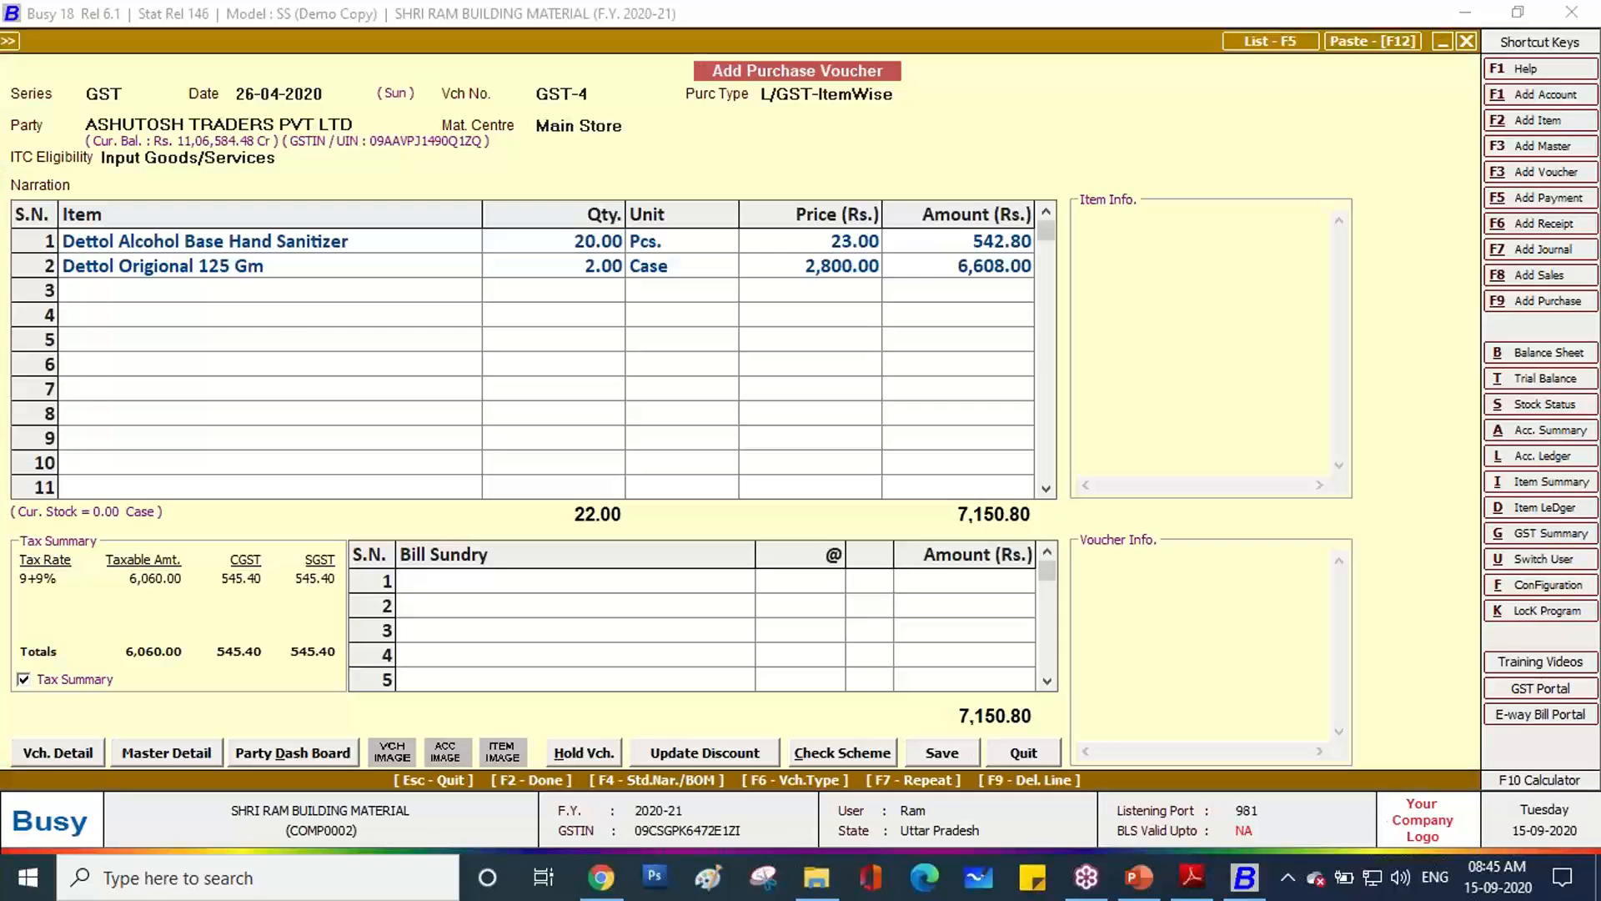
pyautogui.hotkey('alt', 'Tab')
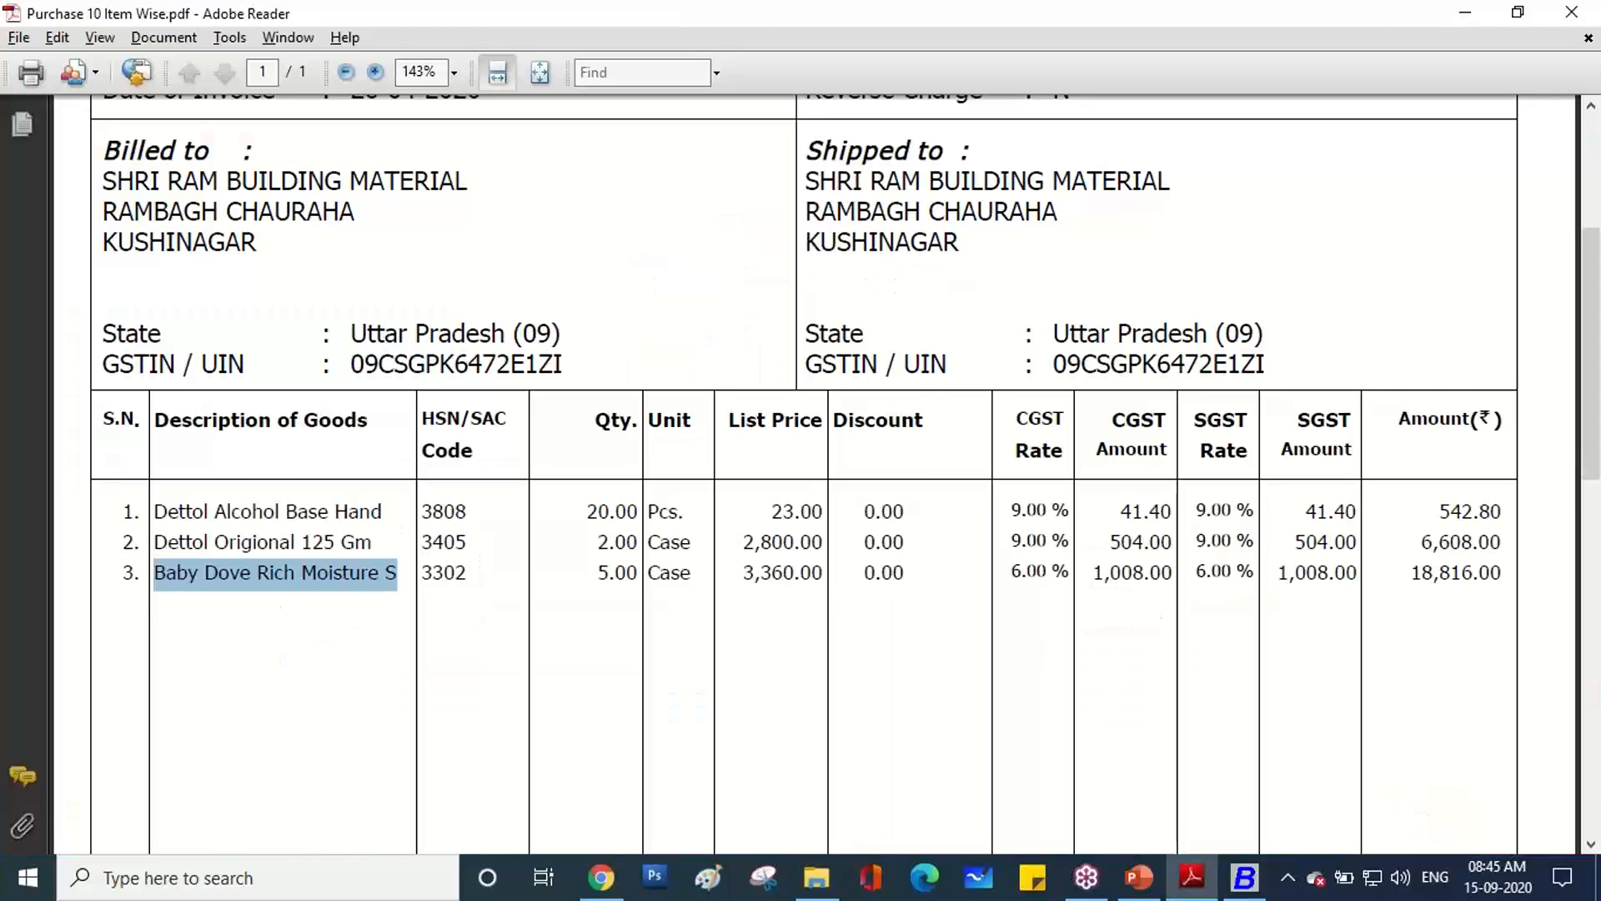
pyautogui.hotkey('alt', 'Tab')
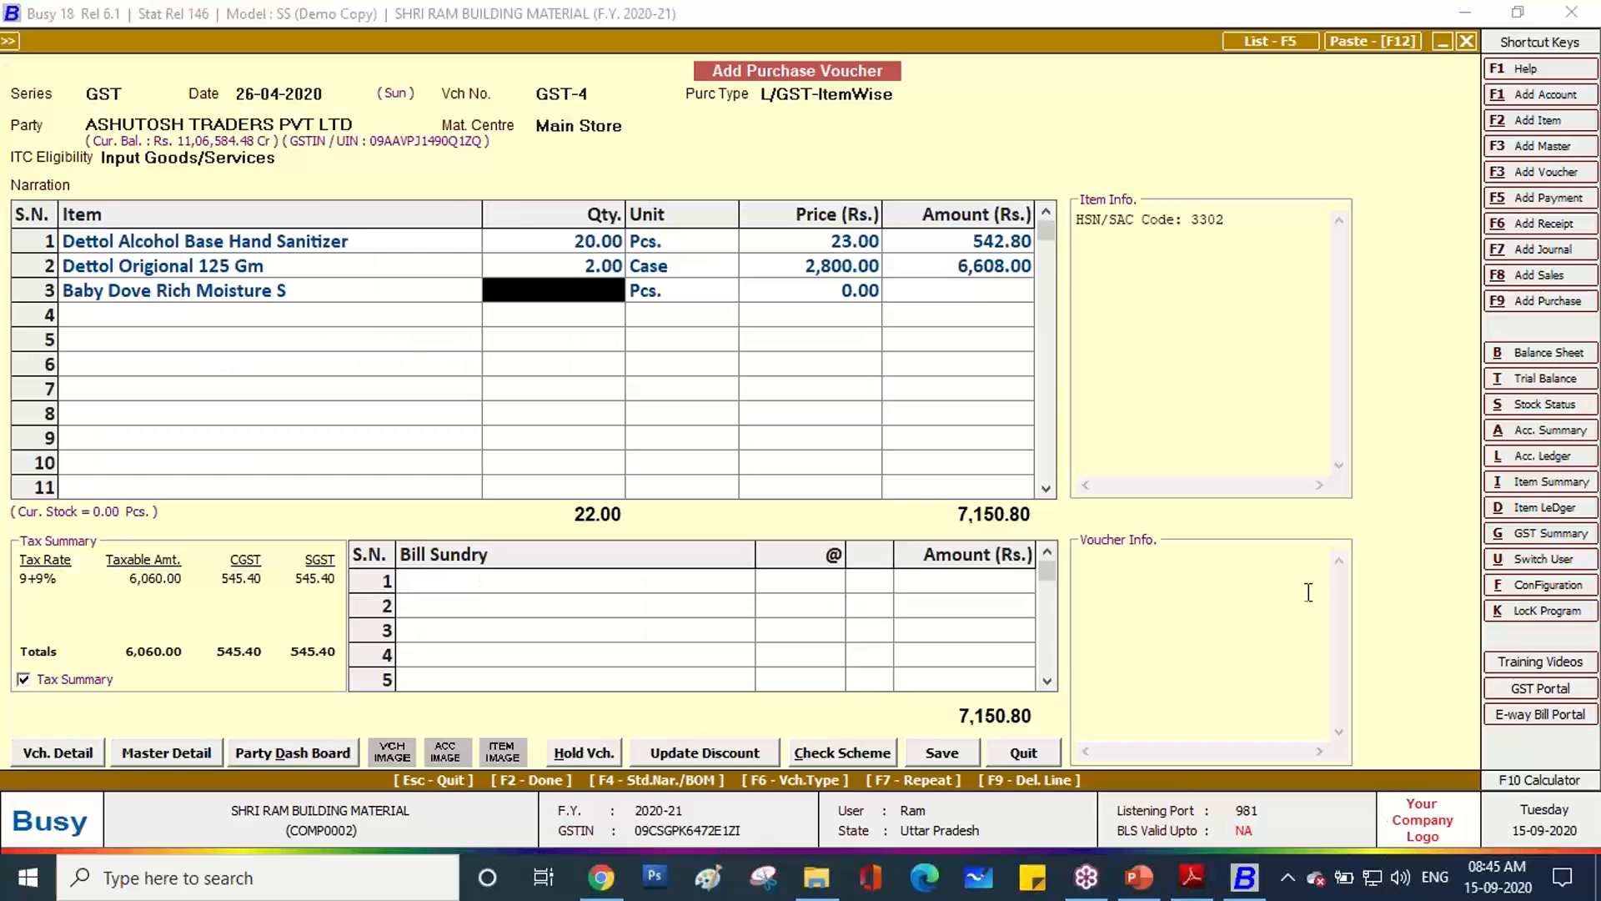
pyautogui.click(229, 296)
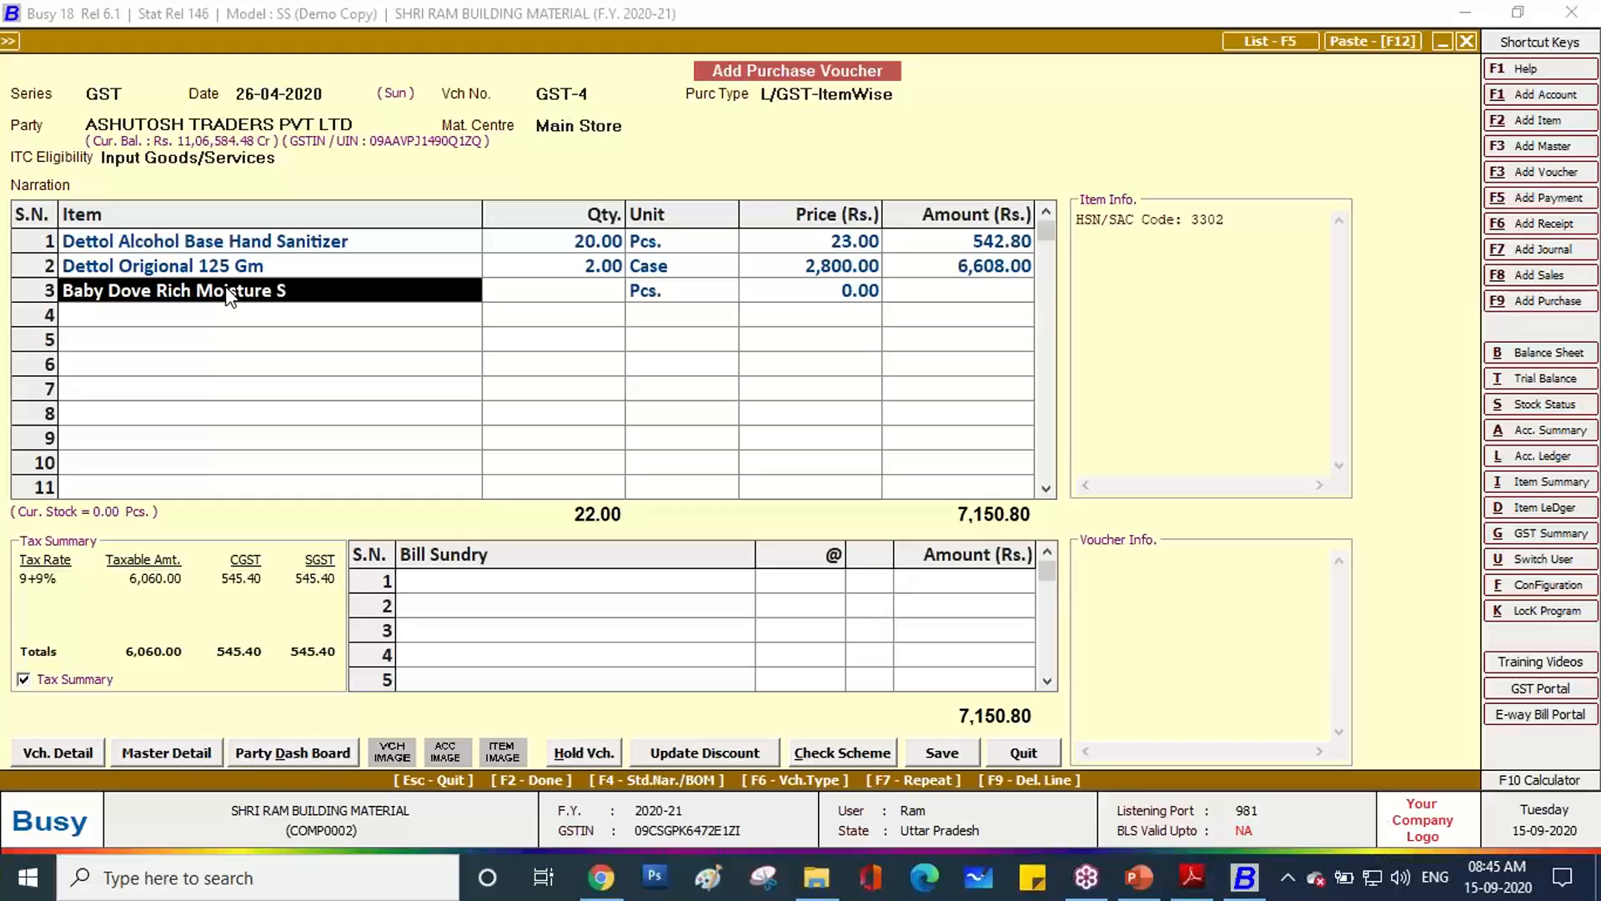
# Change Baby Dove Rich Moisture S's master unit to Case and save it.
pyautogui.hotkey('alt', 'm')
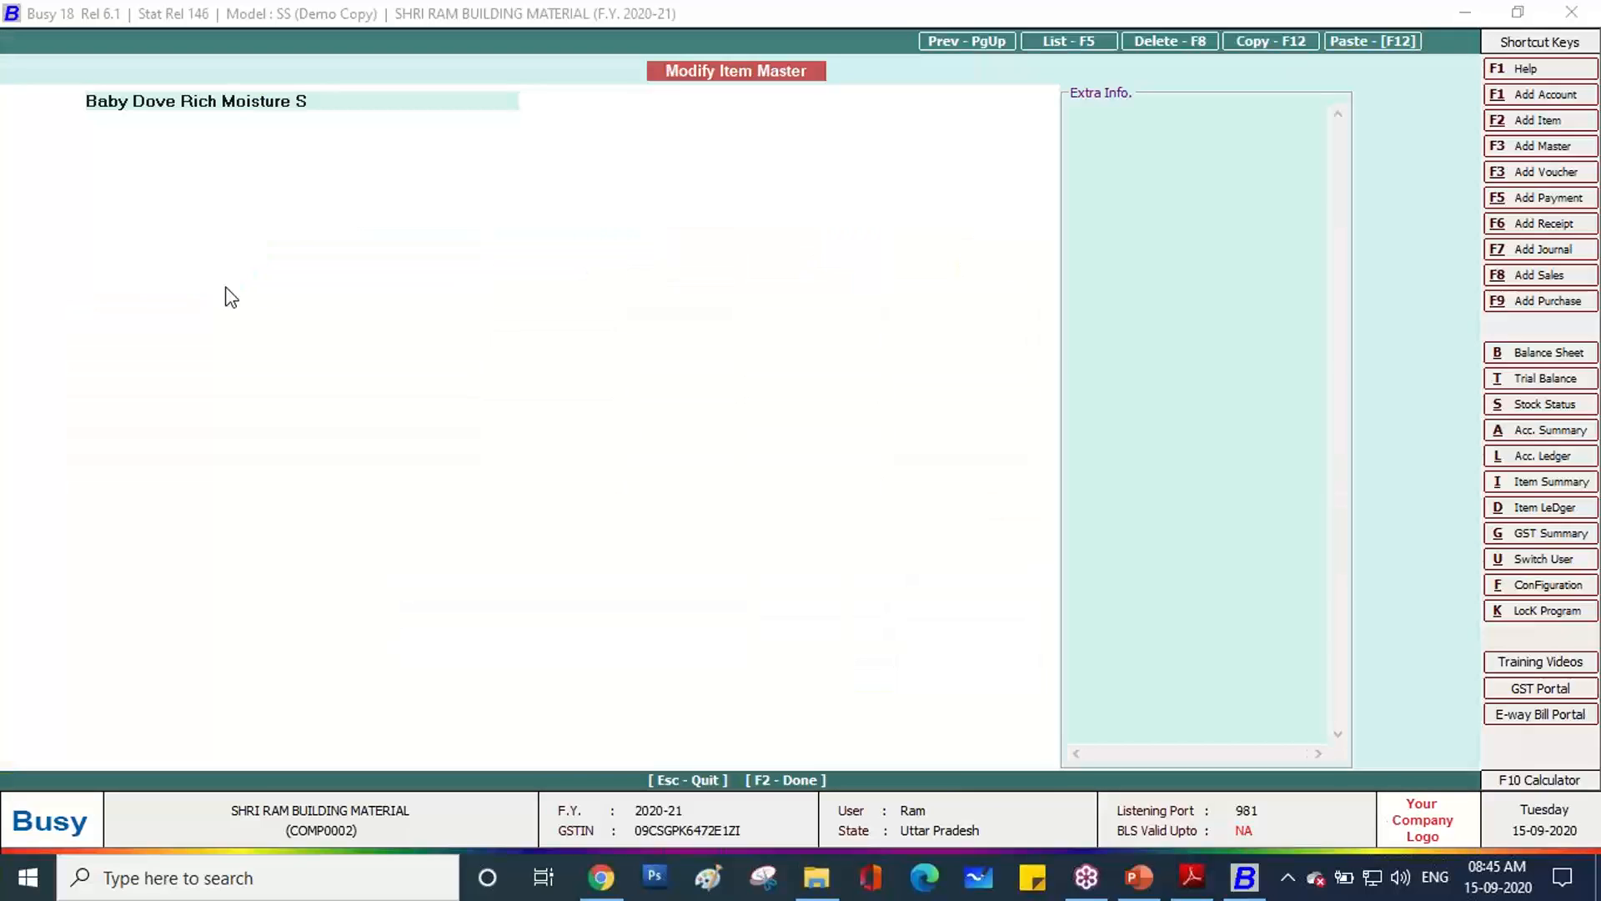
pyautogui.press('Return')
pyautogui.press('Return')
pyautogui.press('Return')
pyautogui.press('Return')
pyautogui.write('cas')
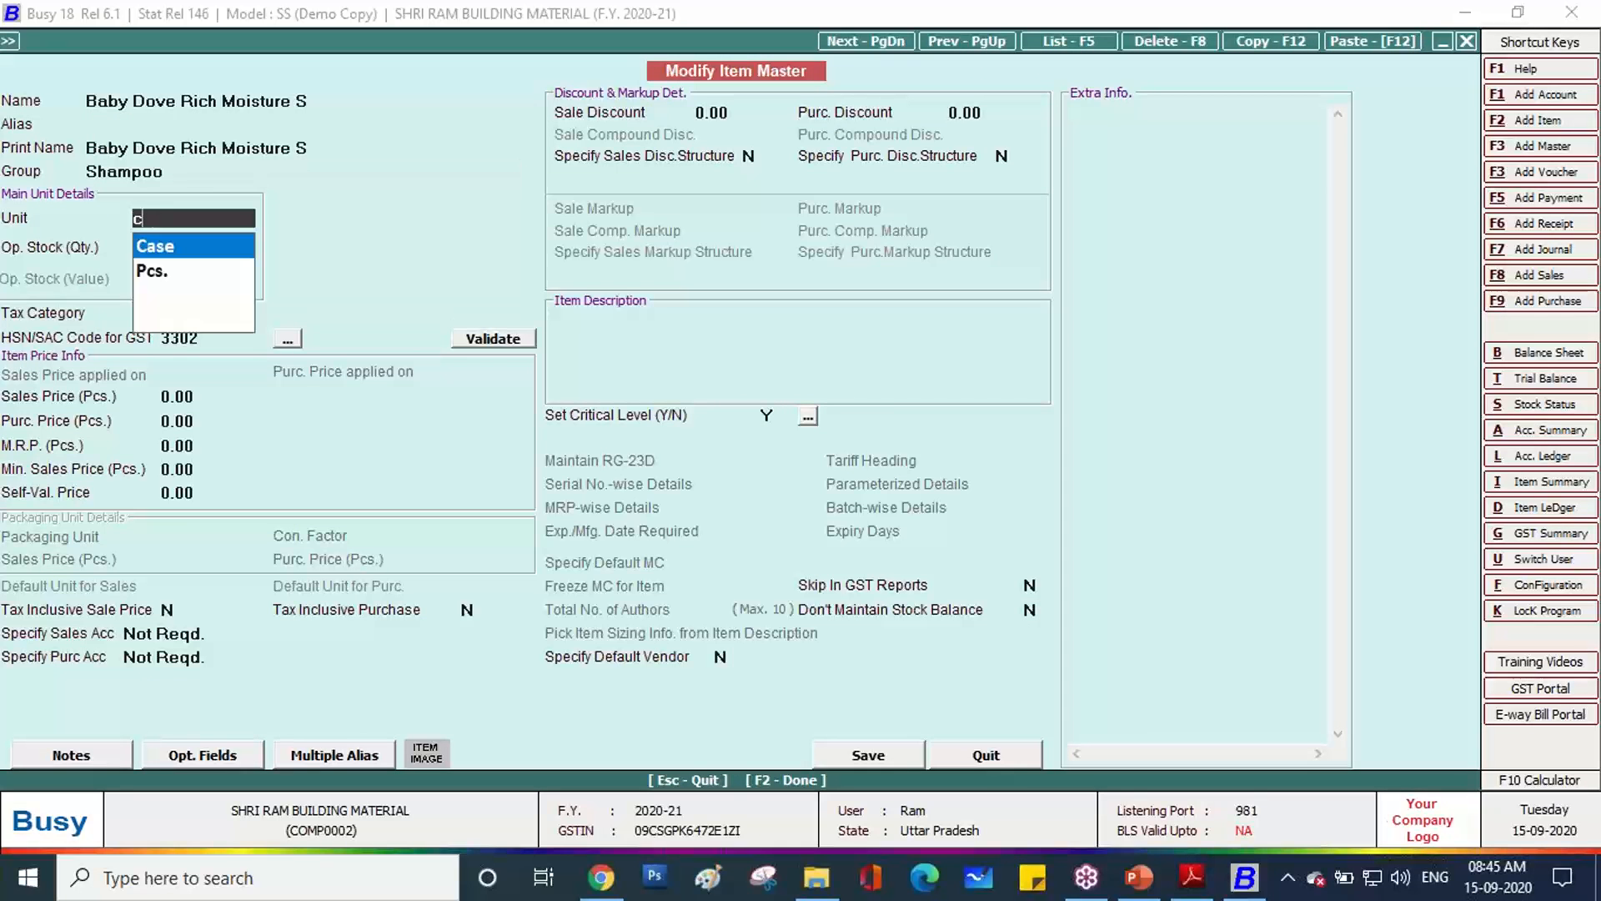
pyautogui.press('Return')
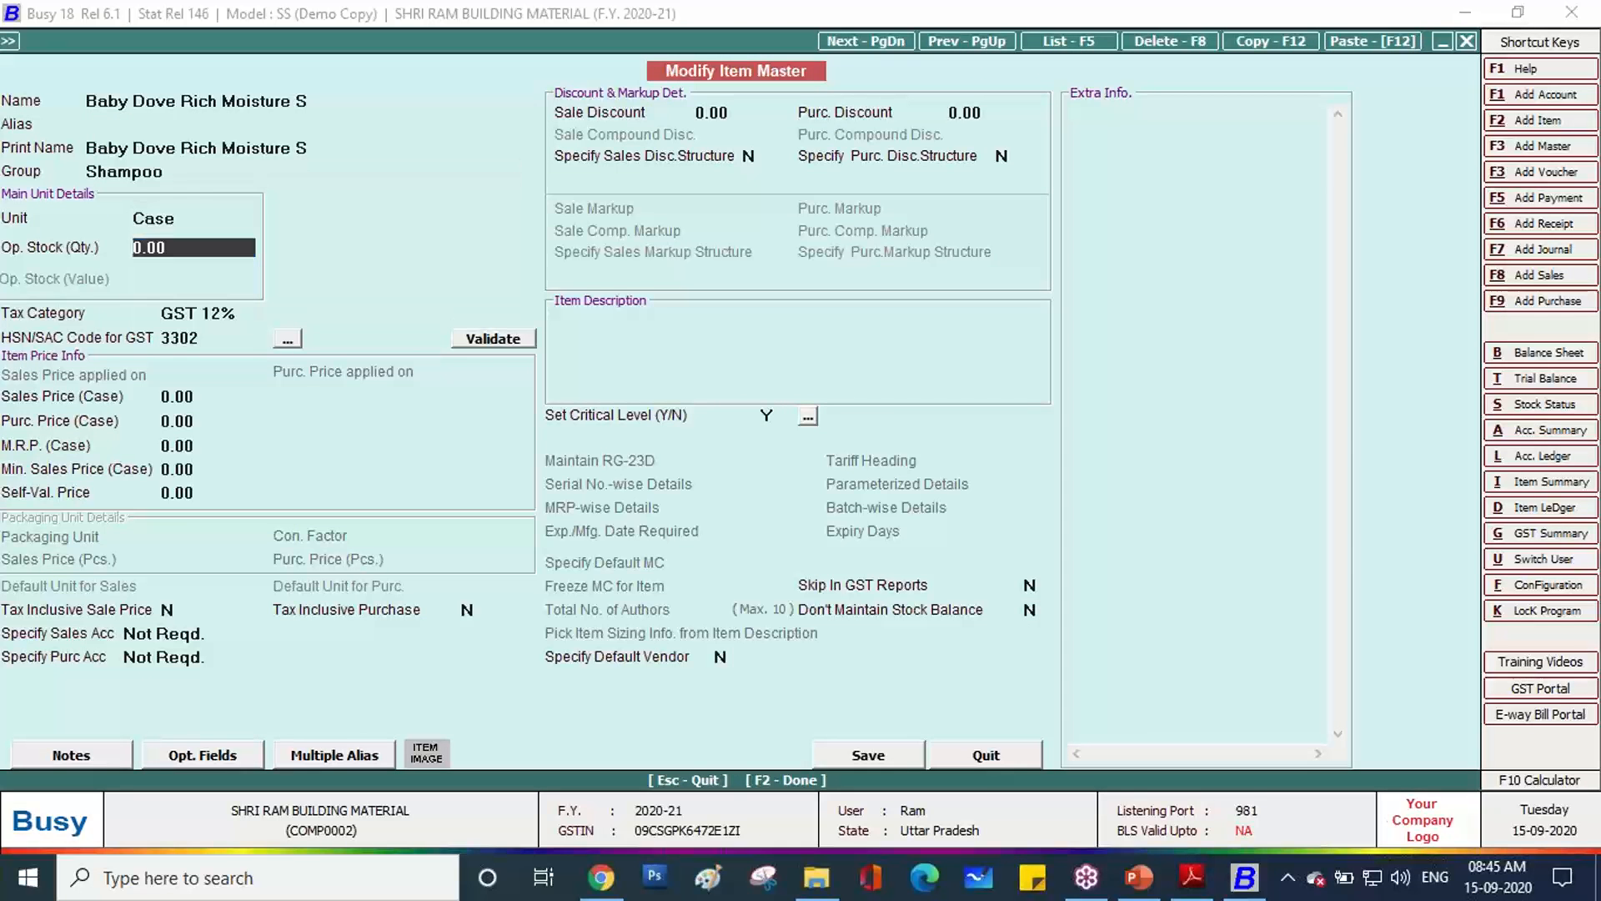
pyautogui.press('F2')
pyautogui.press('Return')
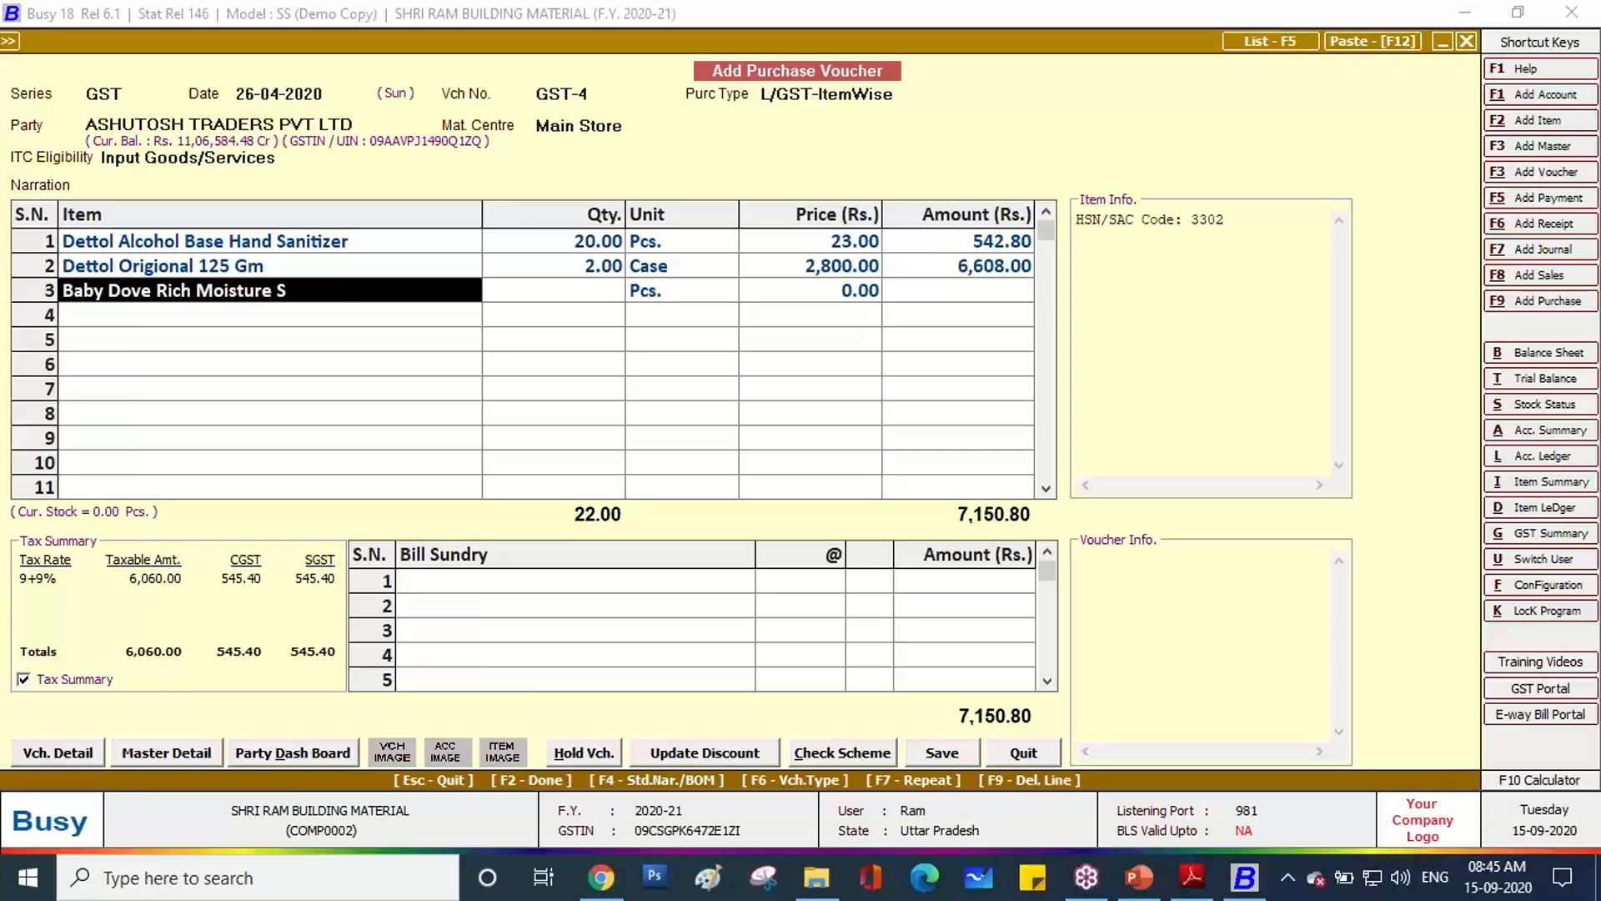
# Enter quantity 5 in unit Case on row 3.
pyautogui.press('Return')
pyautogui.hotkey('alt', 'Tab')
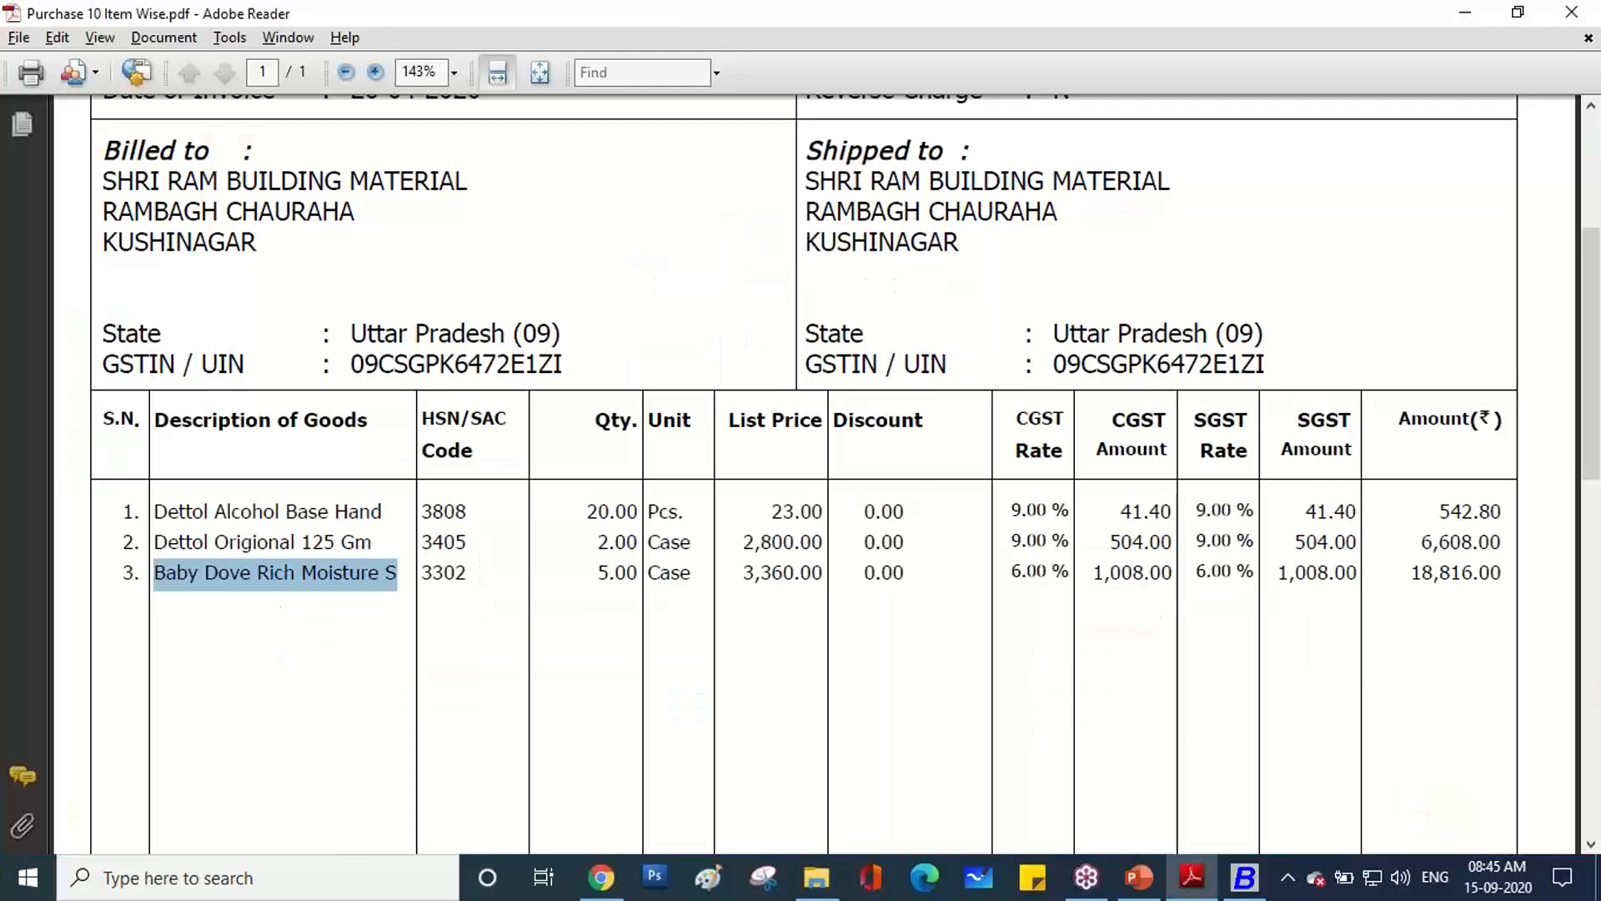
pyautogui.hotkey('alt', 'Tab')
pyautogui.write('5')
pyautogui.press('Return')
pyautogui.write('ca')
pyautogui.press('Return')
pyautogui.press('Return')
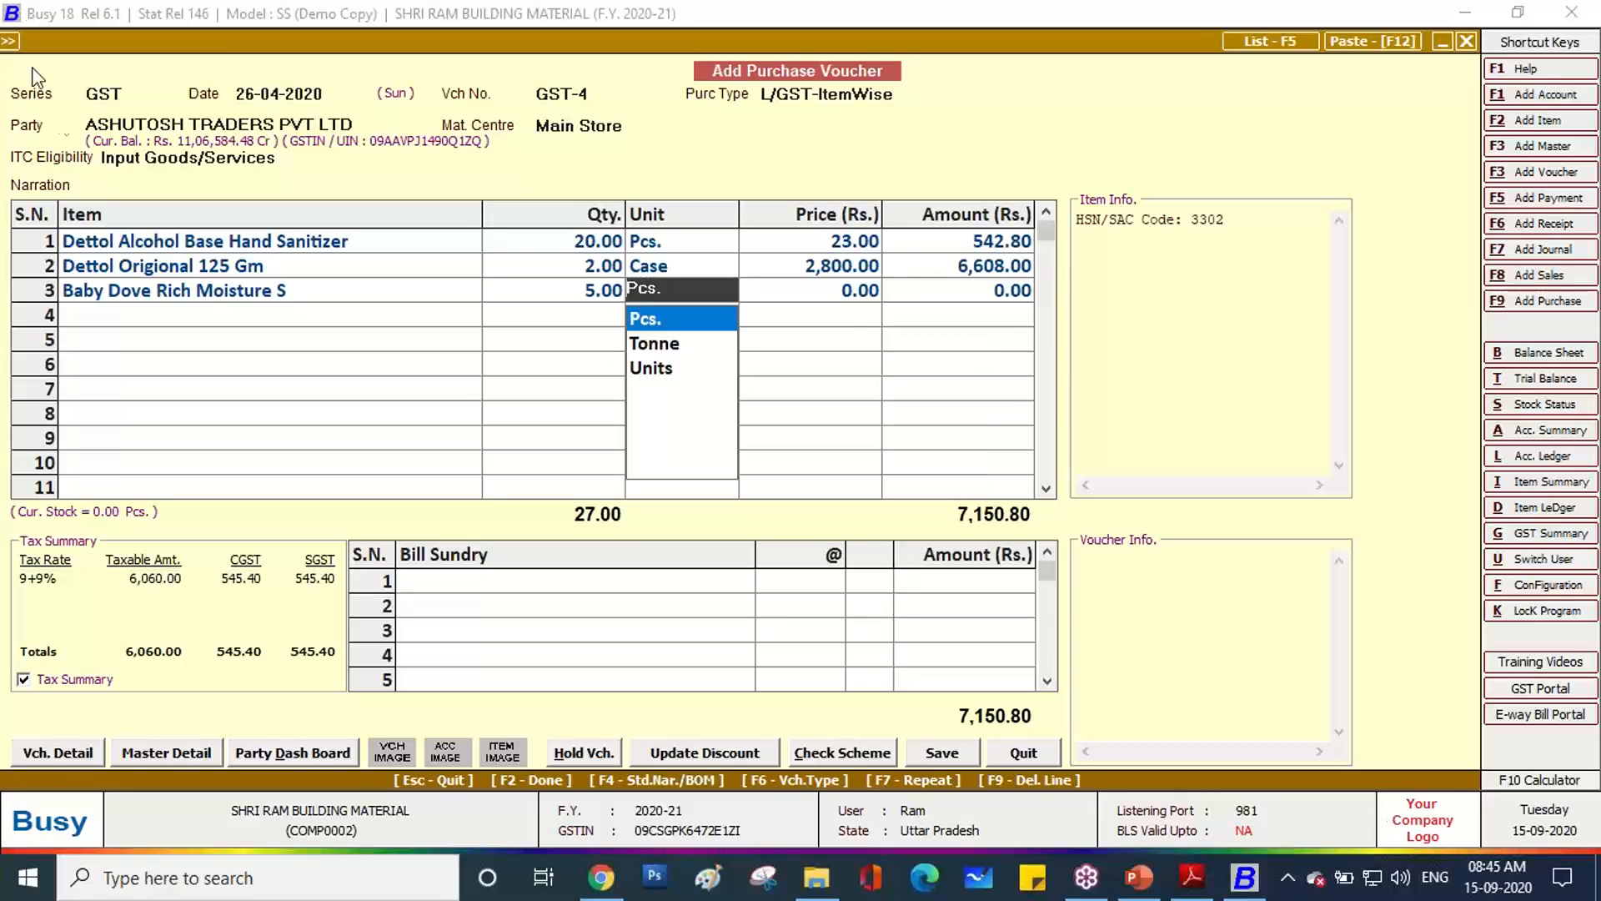
# Reselect Baby Dove Rich Moisture S, set price 3,360, and accept its 12% GST.
pyautogui.click(148, 295)
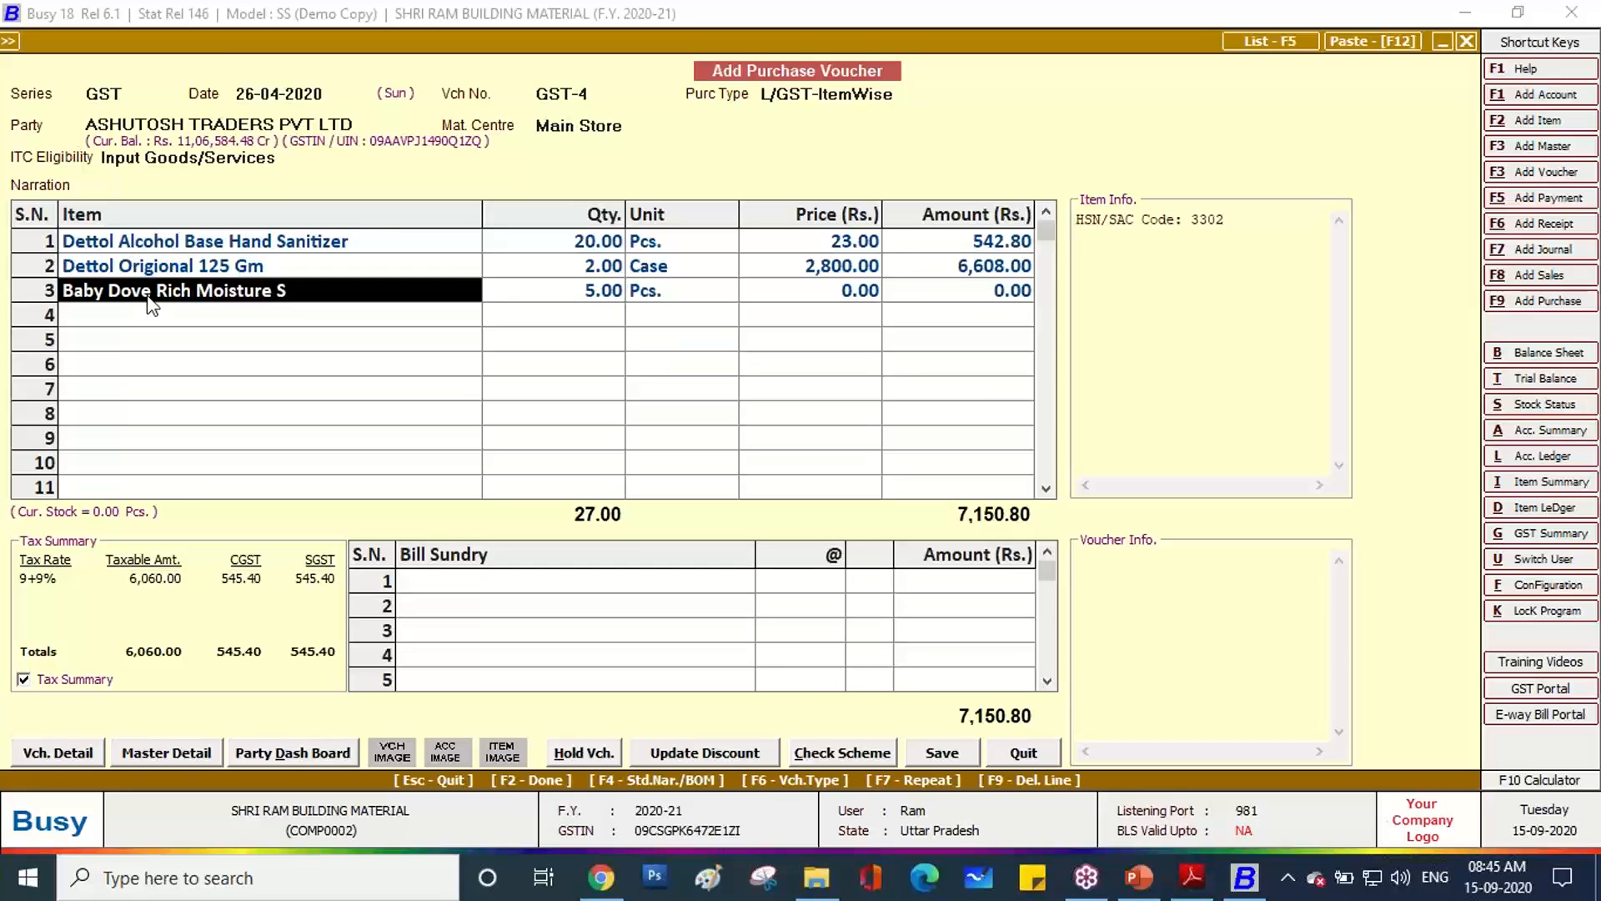
pyautogui.write('ba')
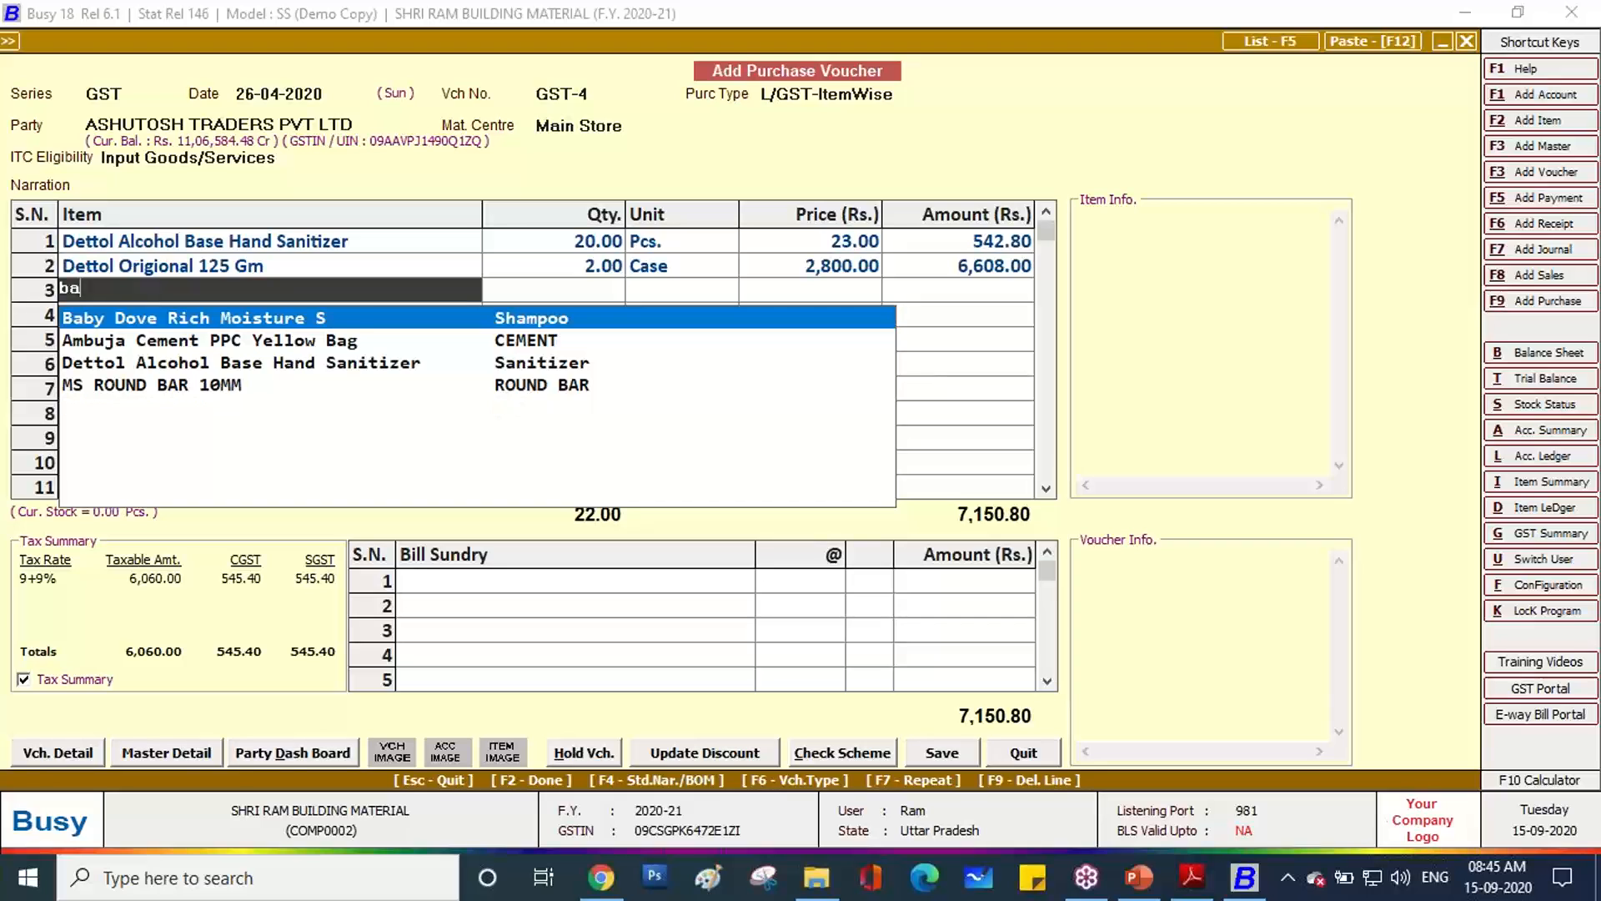
pyautogui.press('Return')
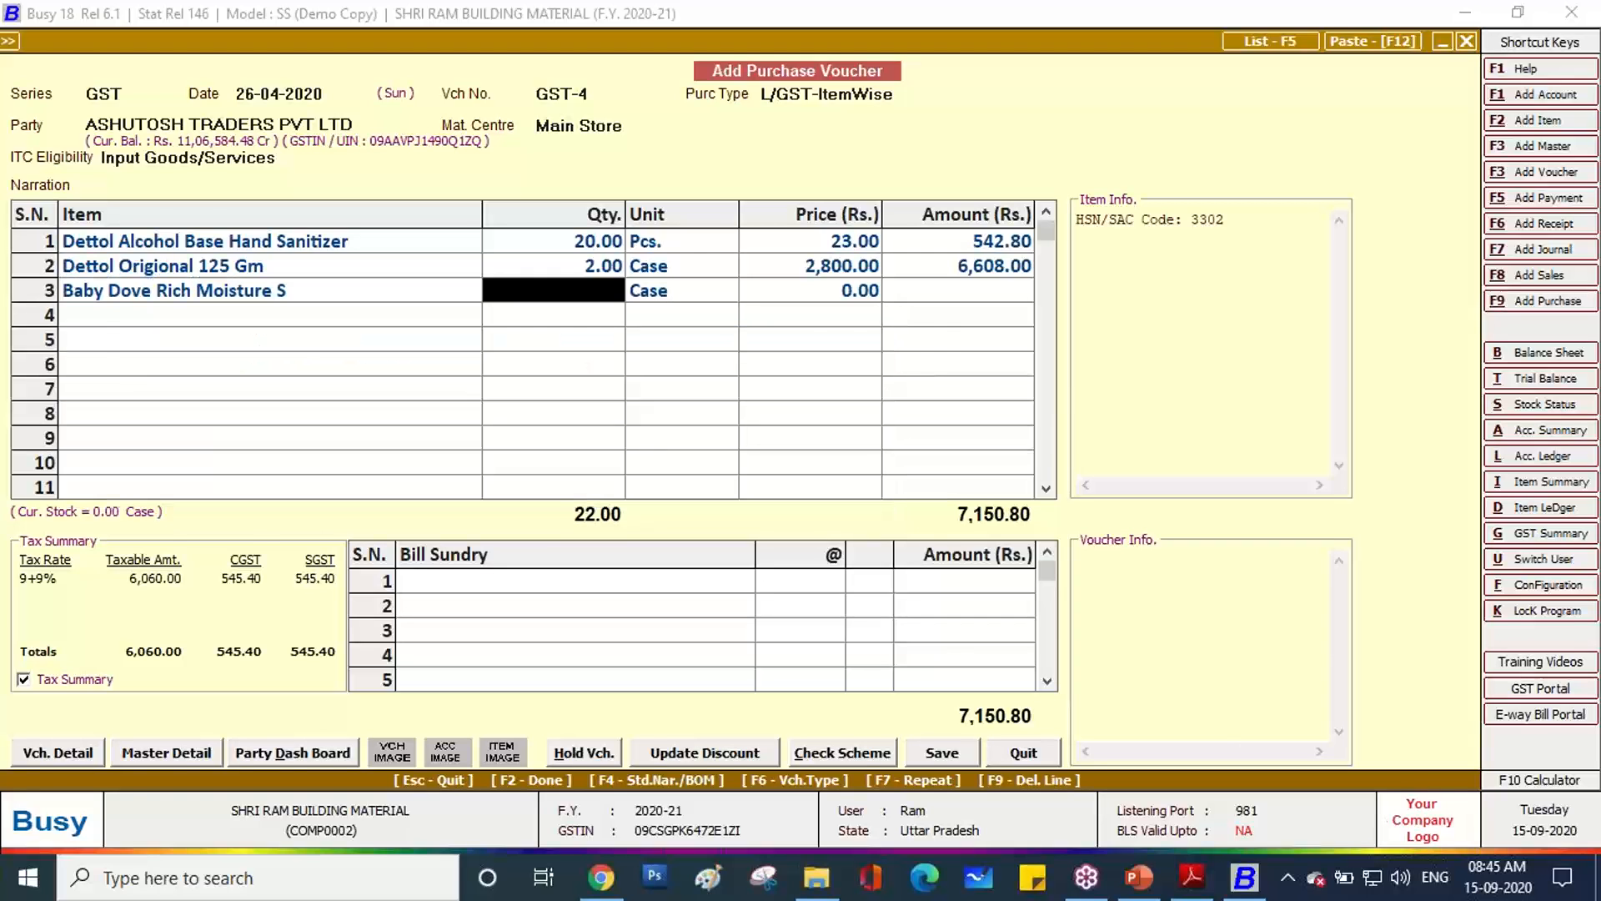
pyautogui.hotkey('alt', 'Tab')
pyautogui.hotkey('alt', 'Tab')
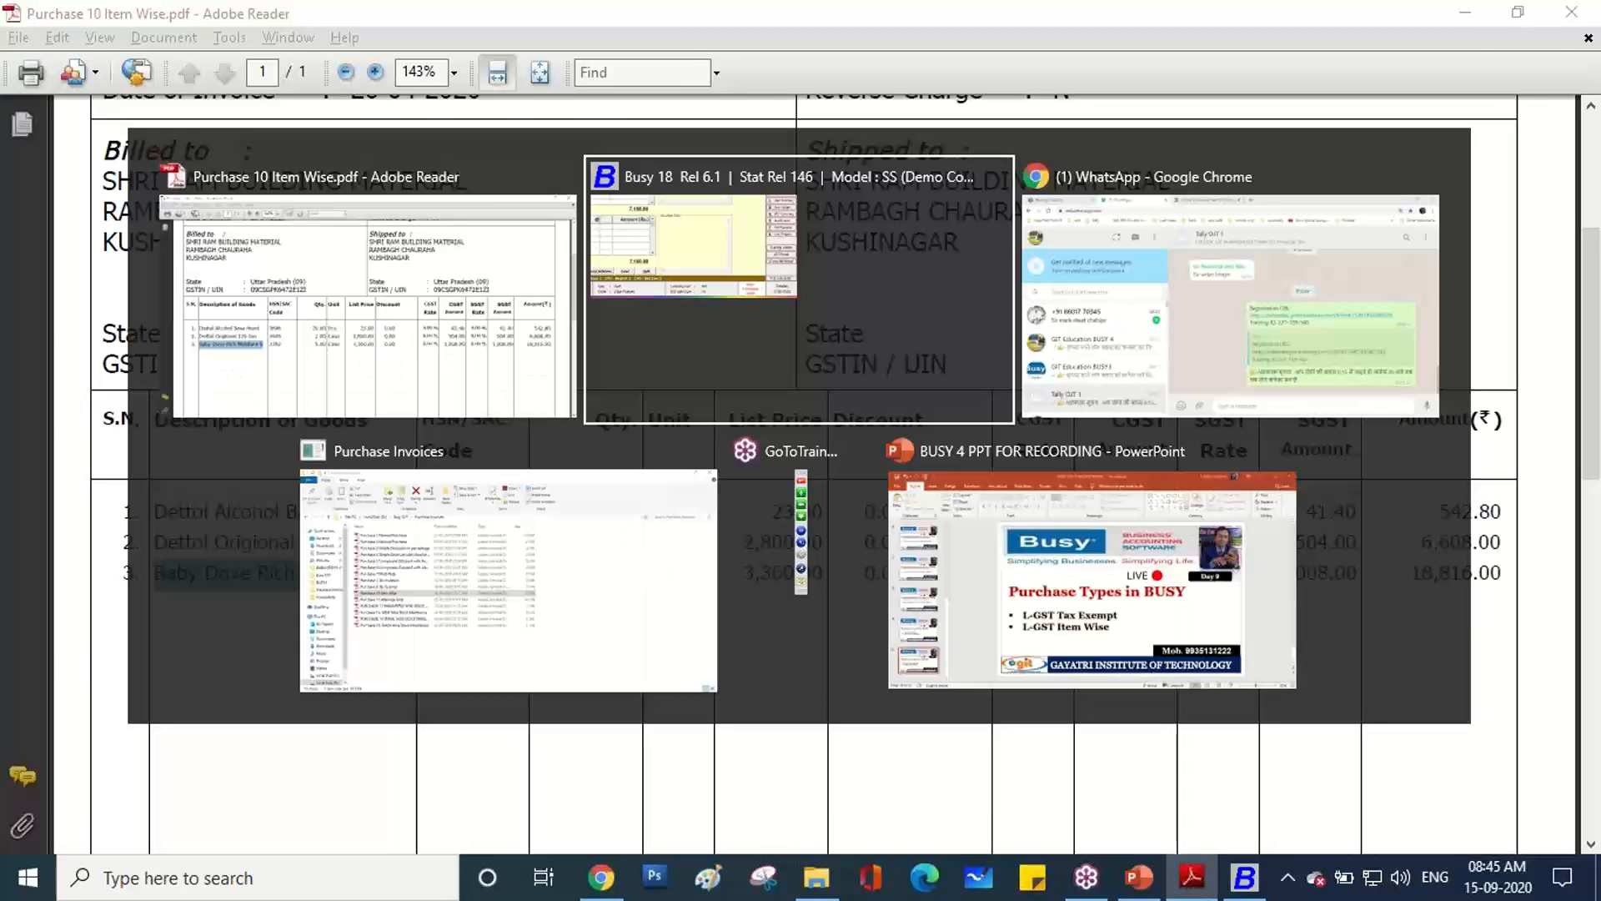
pyautogui.press('Return')
pyautogui.write('3360')
pyautogui.press('Return')
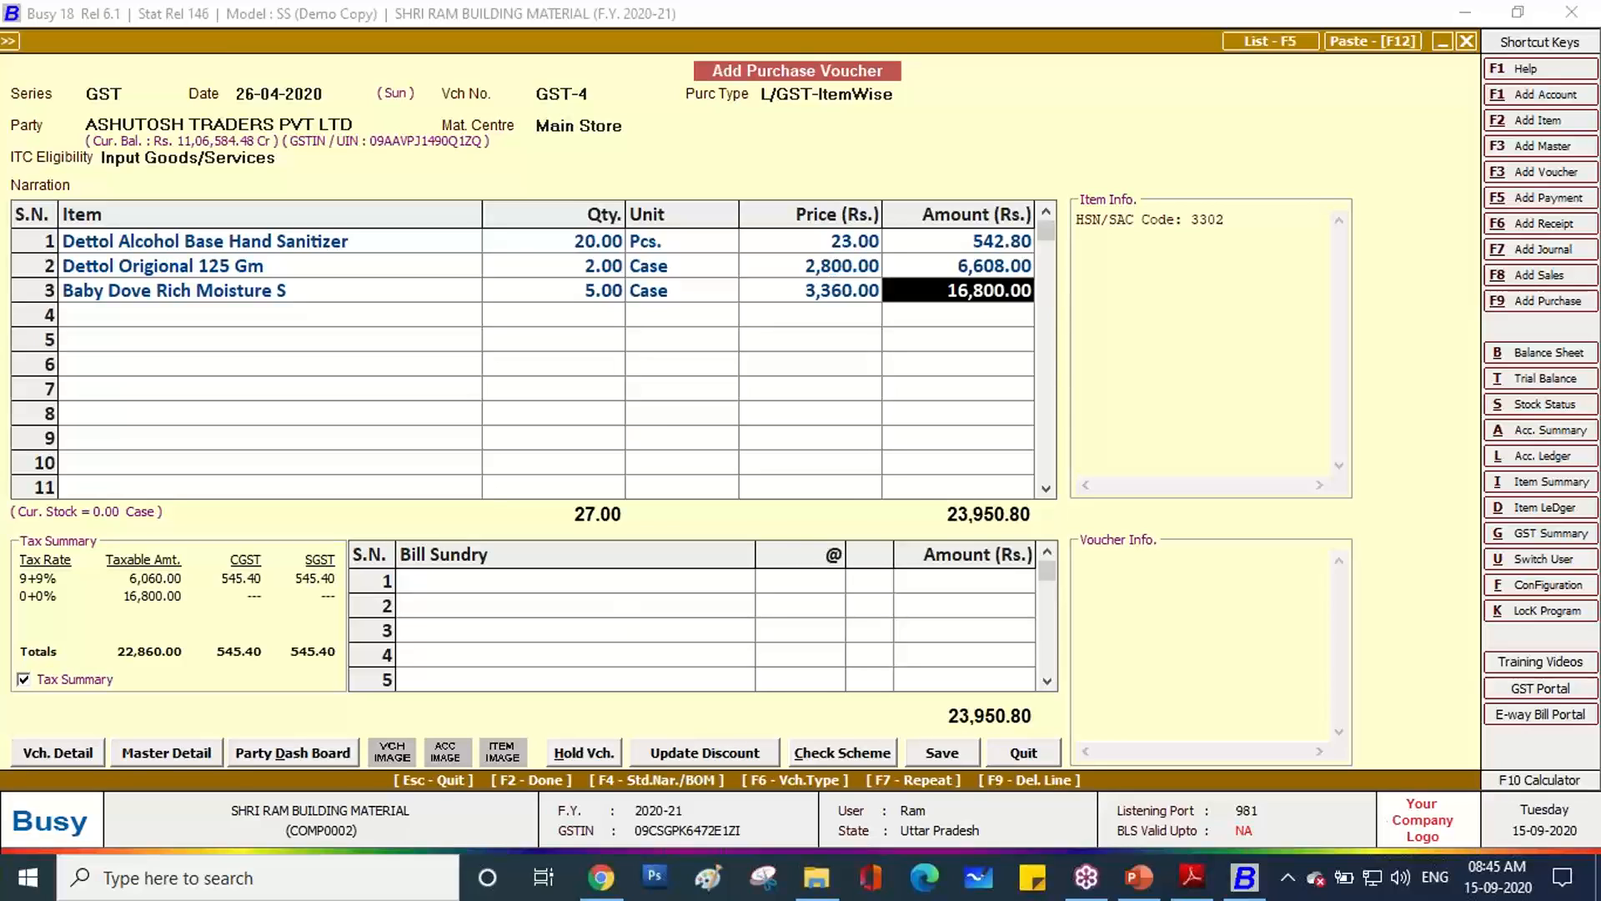
pyautogui.press('Return')
pyautogui.press('Return')
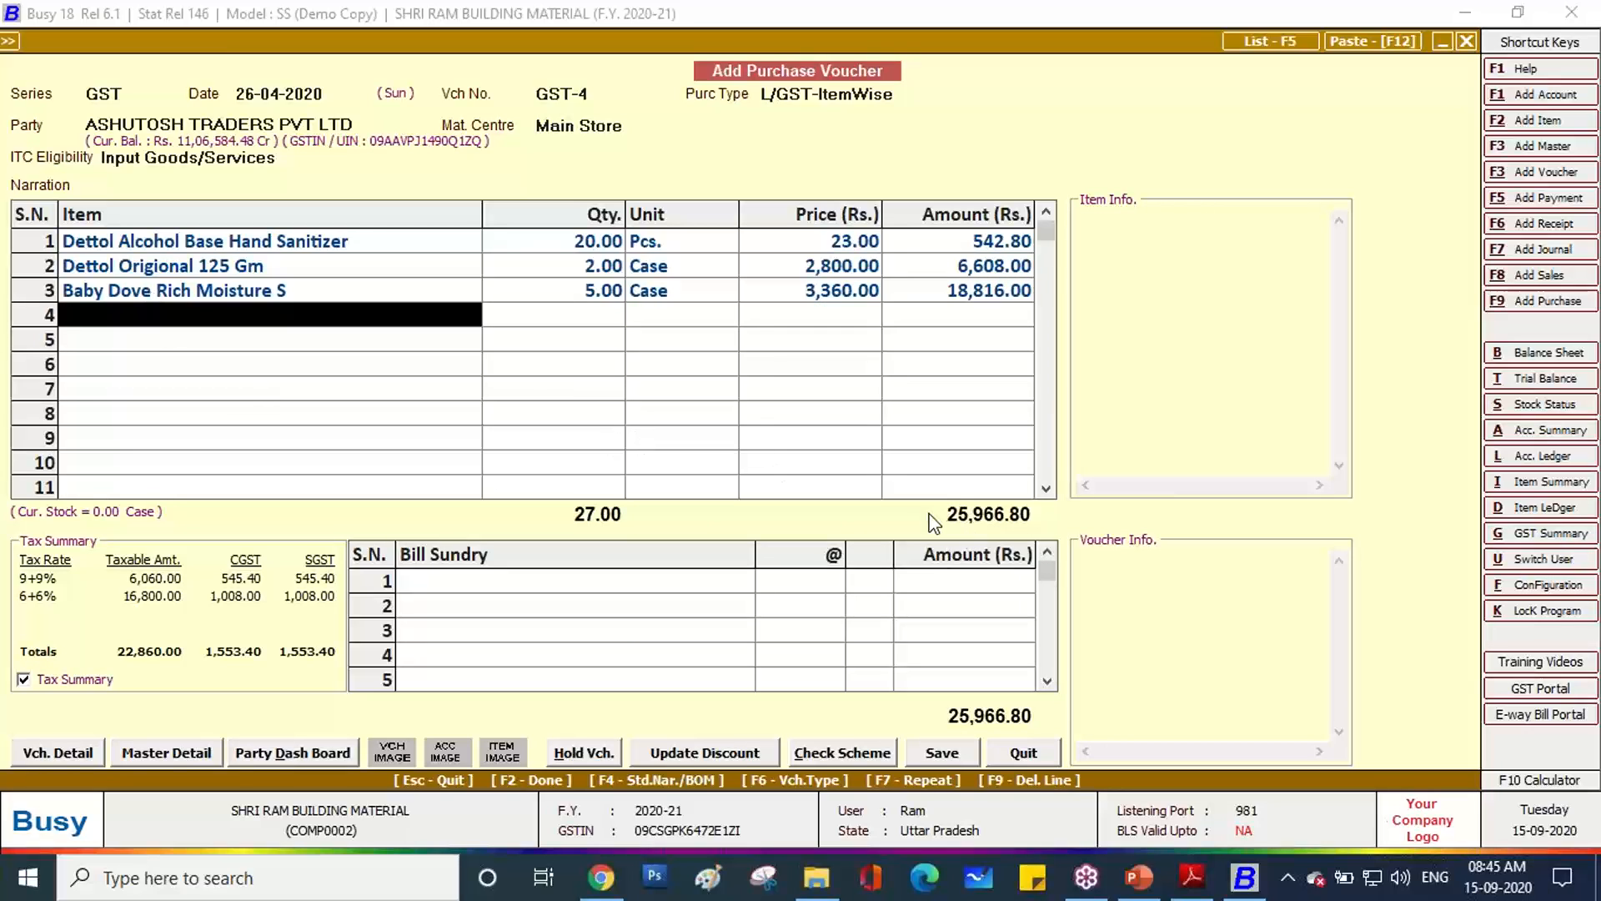
pyautogui.click(1206, 888)
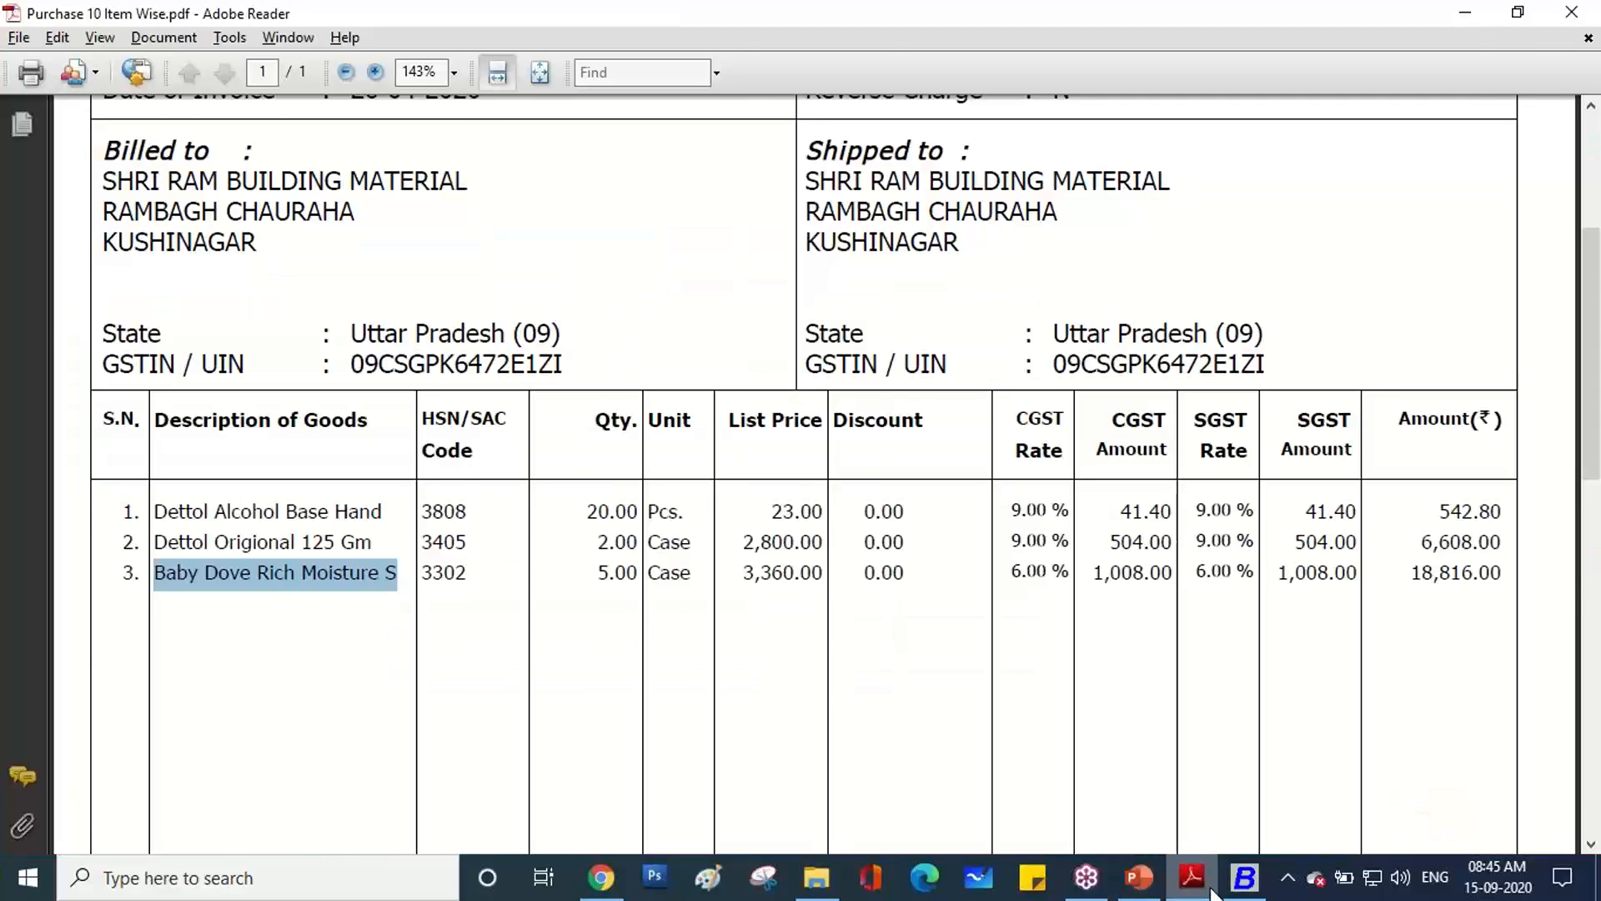
pyautogui.click(1243, 886)
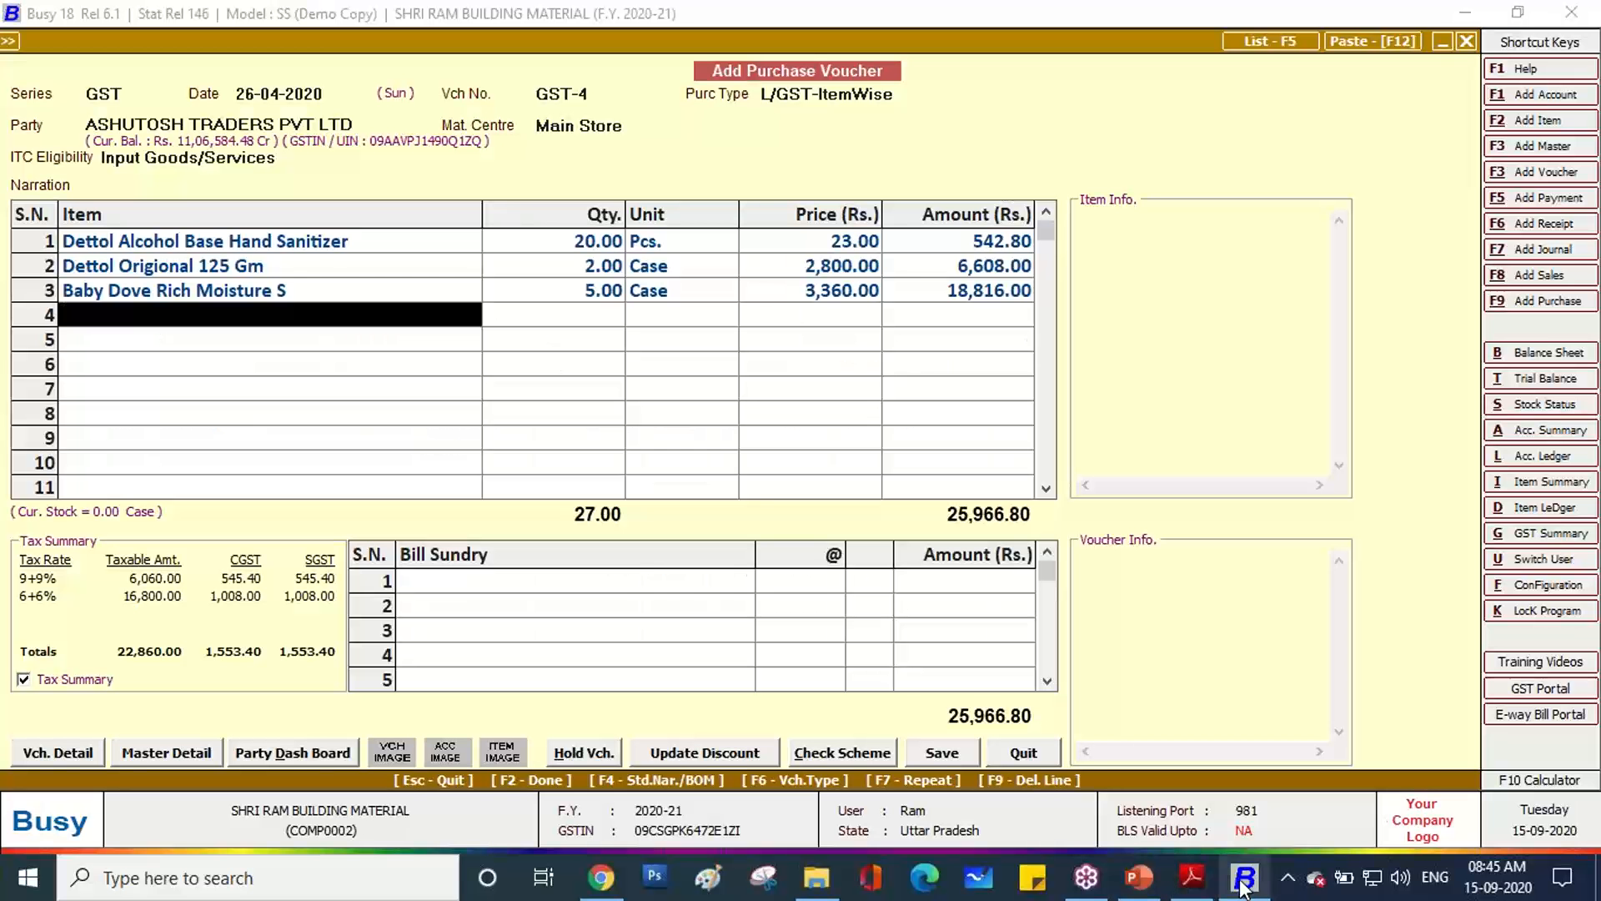
pyautogui.click(1194, 880)
pyautogui.scroll(-6, 1087, 653)
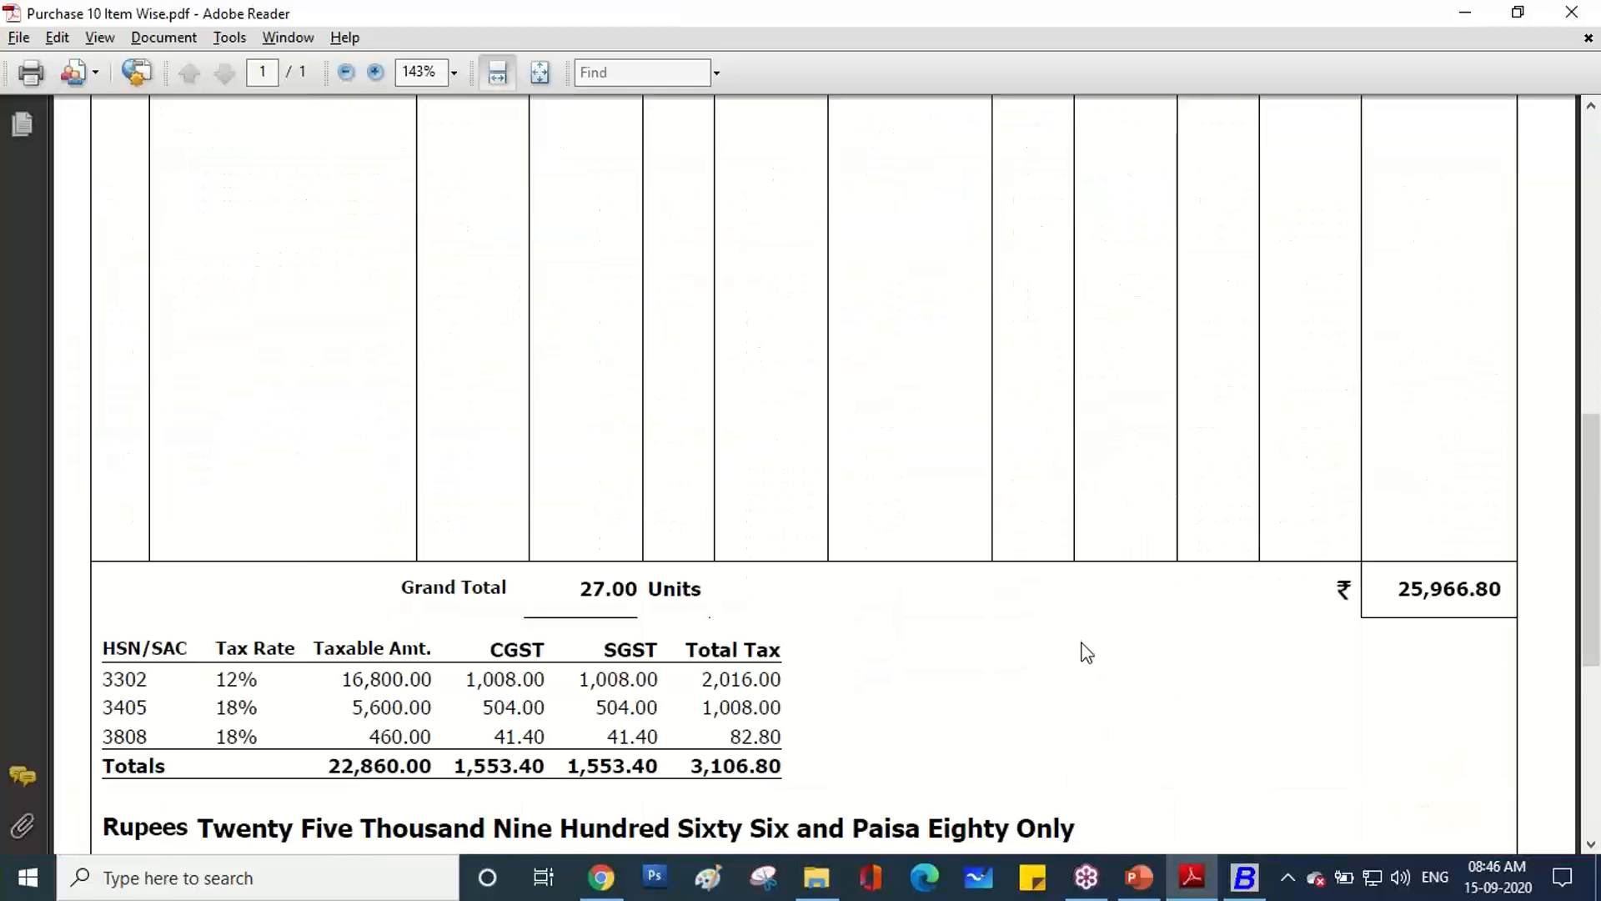
pyautogui.scroll(-1, 1087, 653)
pyautogui.scroll(-1, 1219, 497)
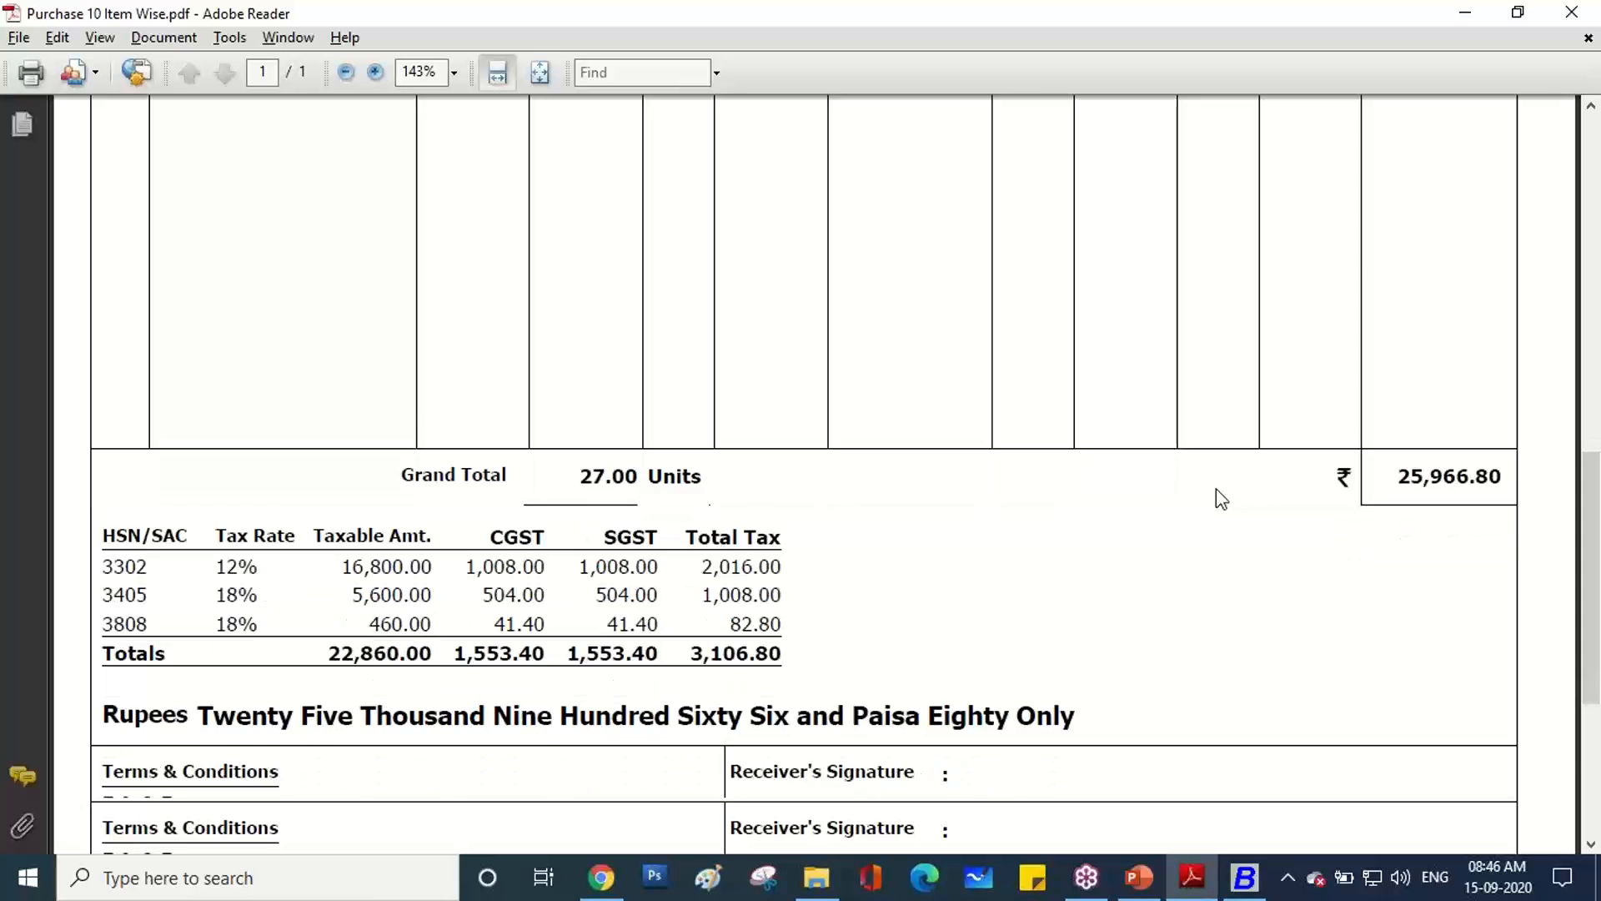
pyautogui.scroll(-4, 1217, 496)
pyautogui.scroll(5, 1218, 494)
pyautogui.click(1251, 881)
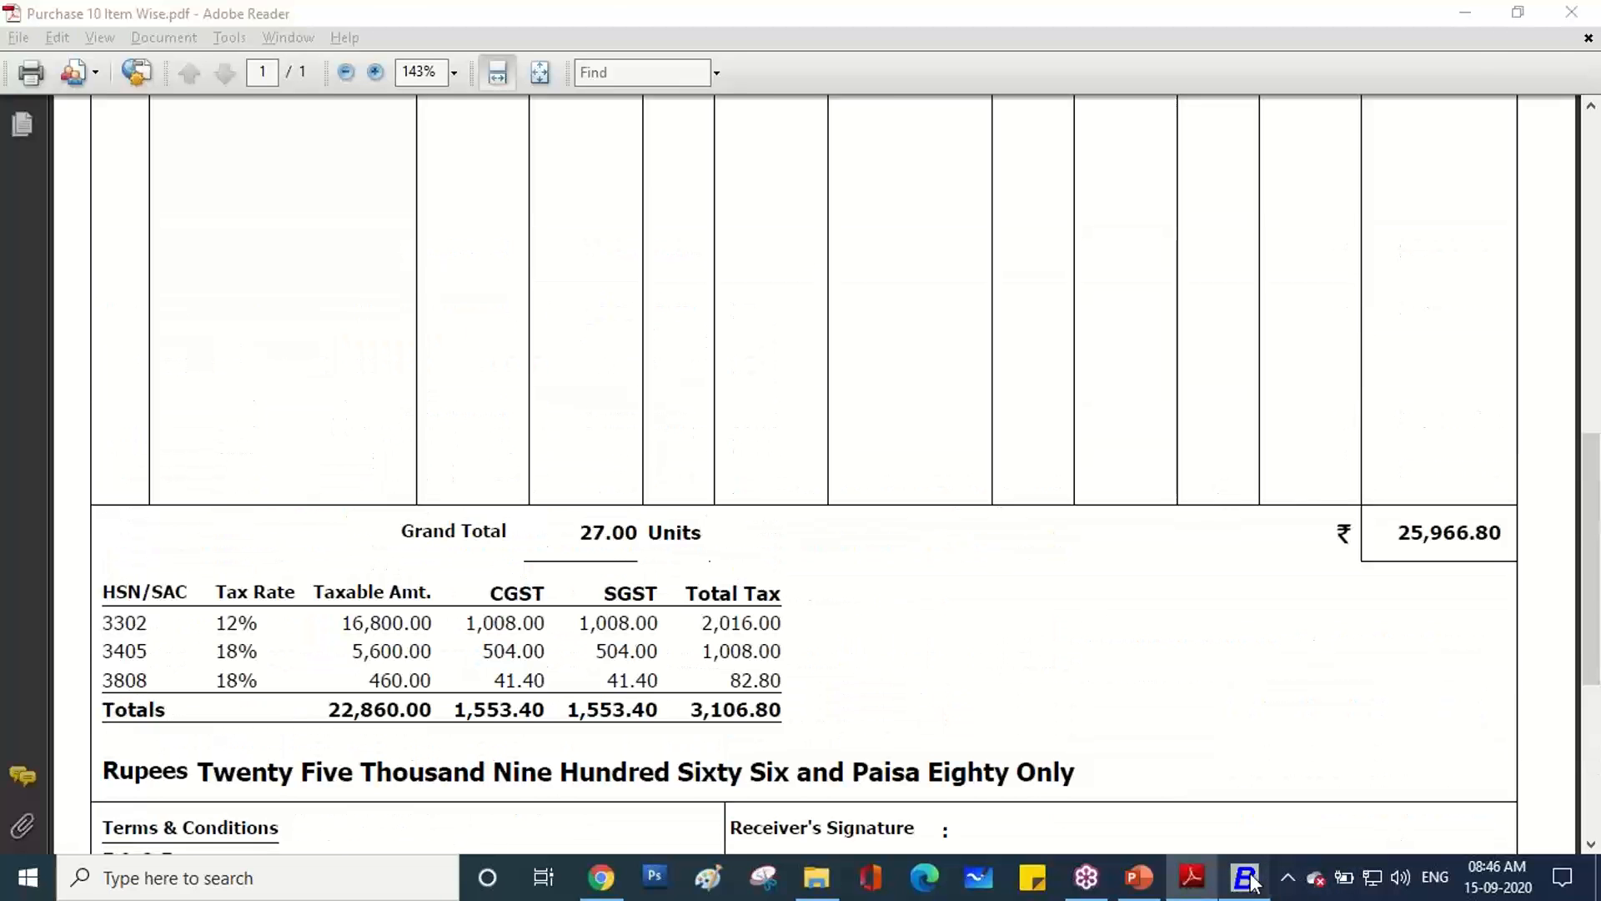
# Start saving the voucher and copy invoice number TAX-0008 from the PDF.
pyautogui.click(927, 753)
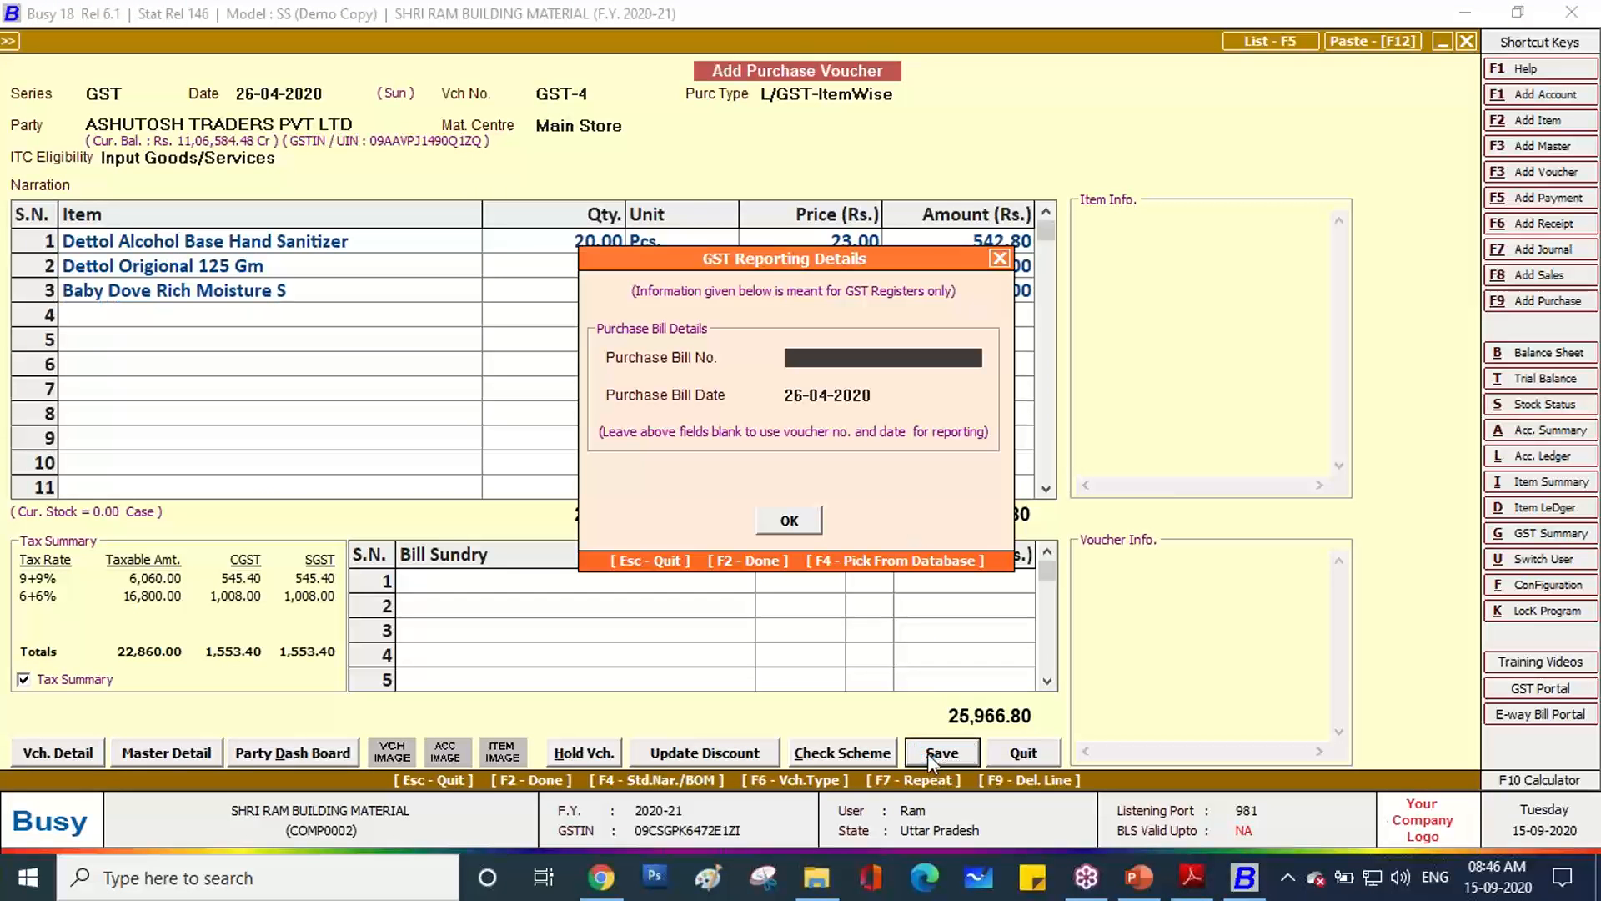
pyautogui.click(1192, 878)
pyautogui.scroll(10, 714, 422)
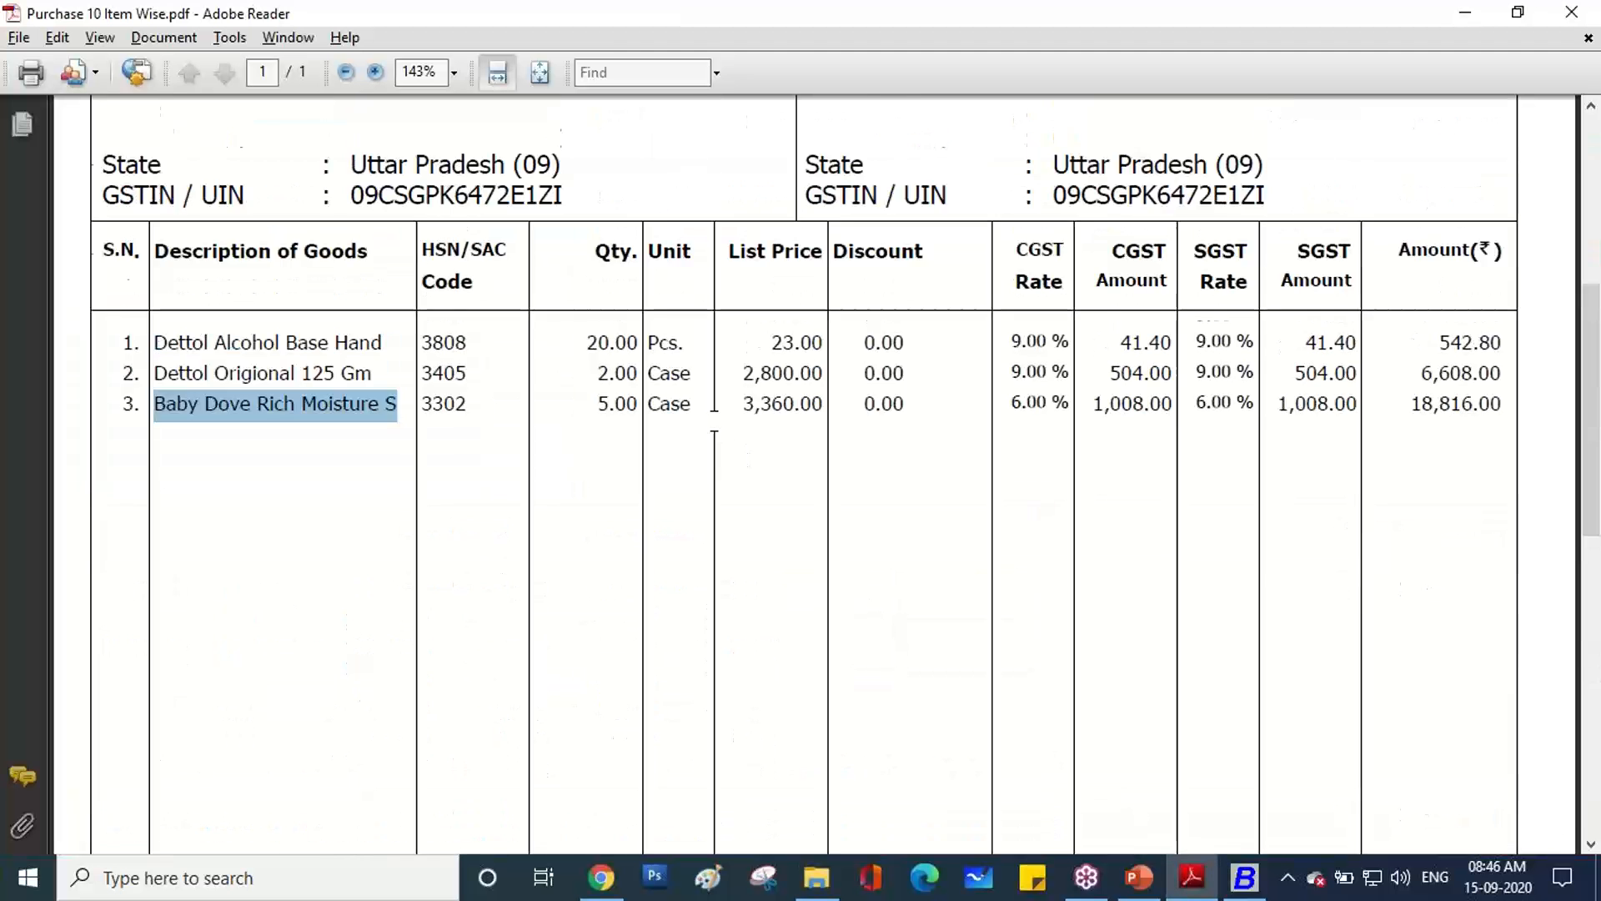
pyautogui.scroll(3, 714, 421)
pyautogui.moveTo(463, 172); pyautogui.dragTo(356, 174)
pyautogui.hotkey('ctrl', 'c')
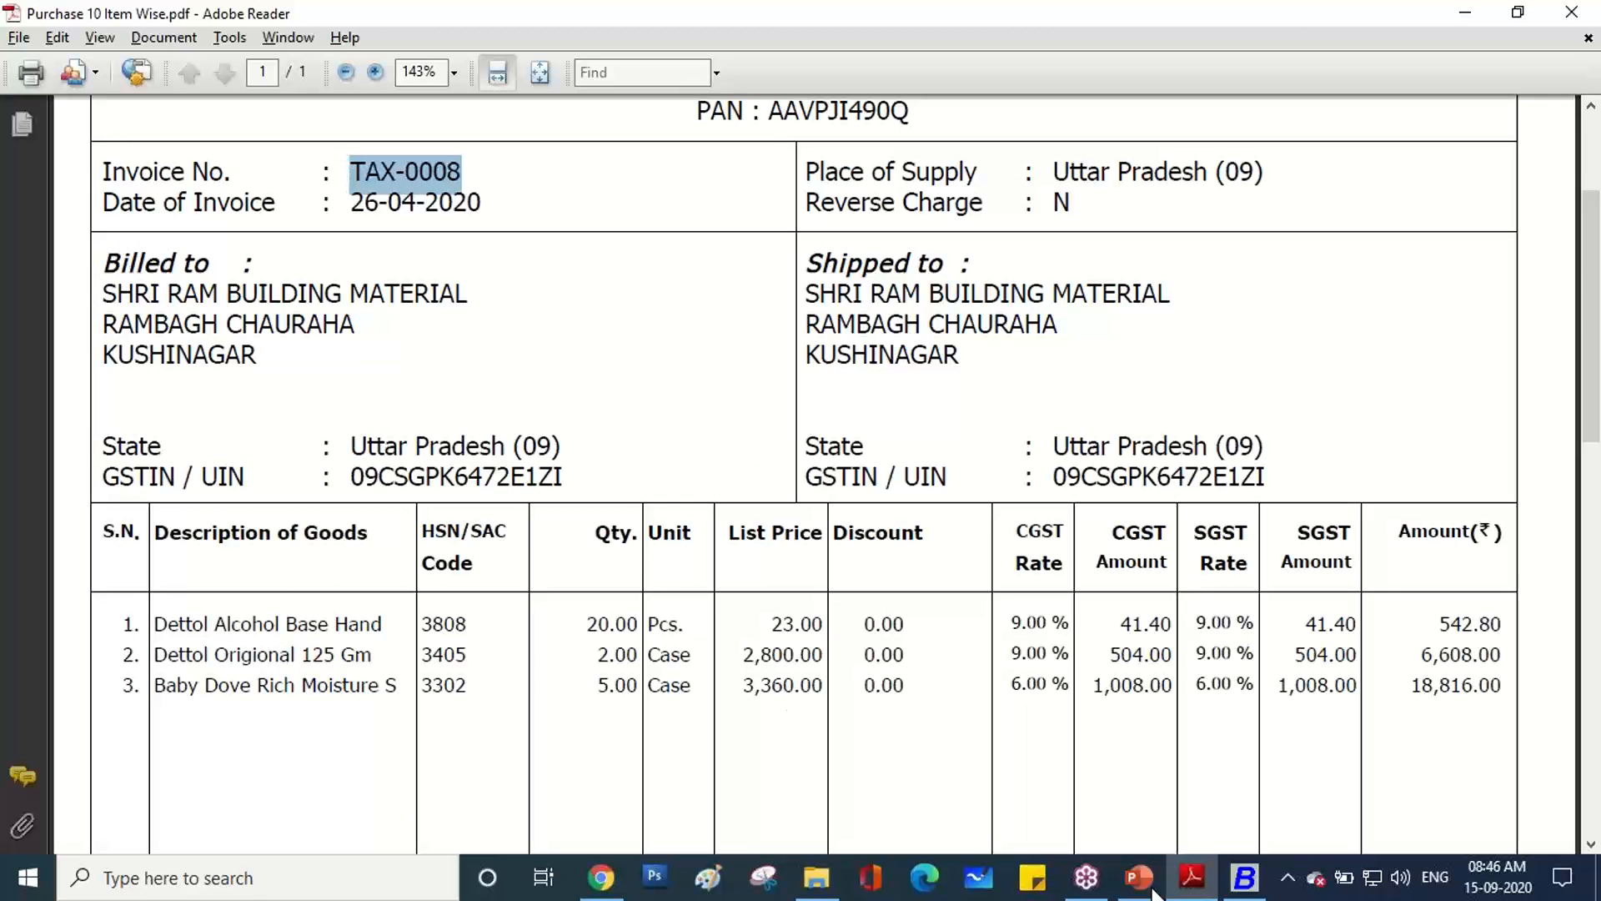
# Paste TAX-0008 as the Purchase Bill No. and confirm both dialogs.
pyautogui.click(1199, 875)
pyautogui.hotkey('ctrl', 'v')
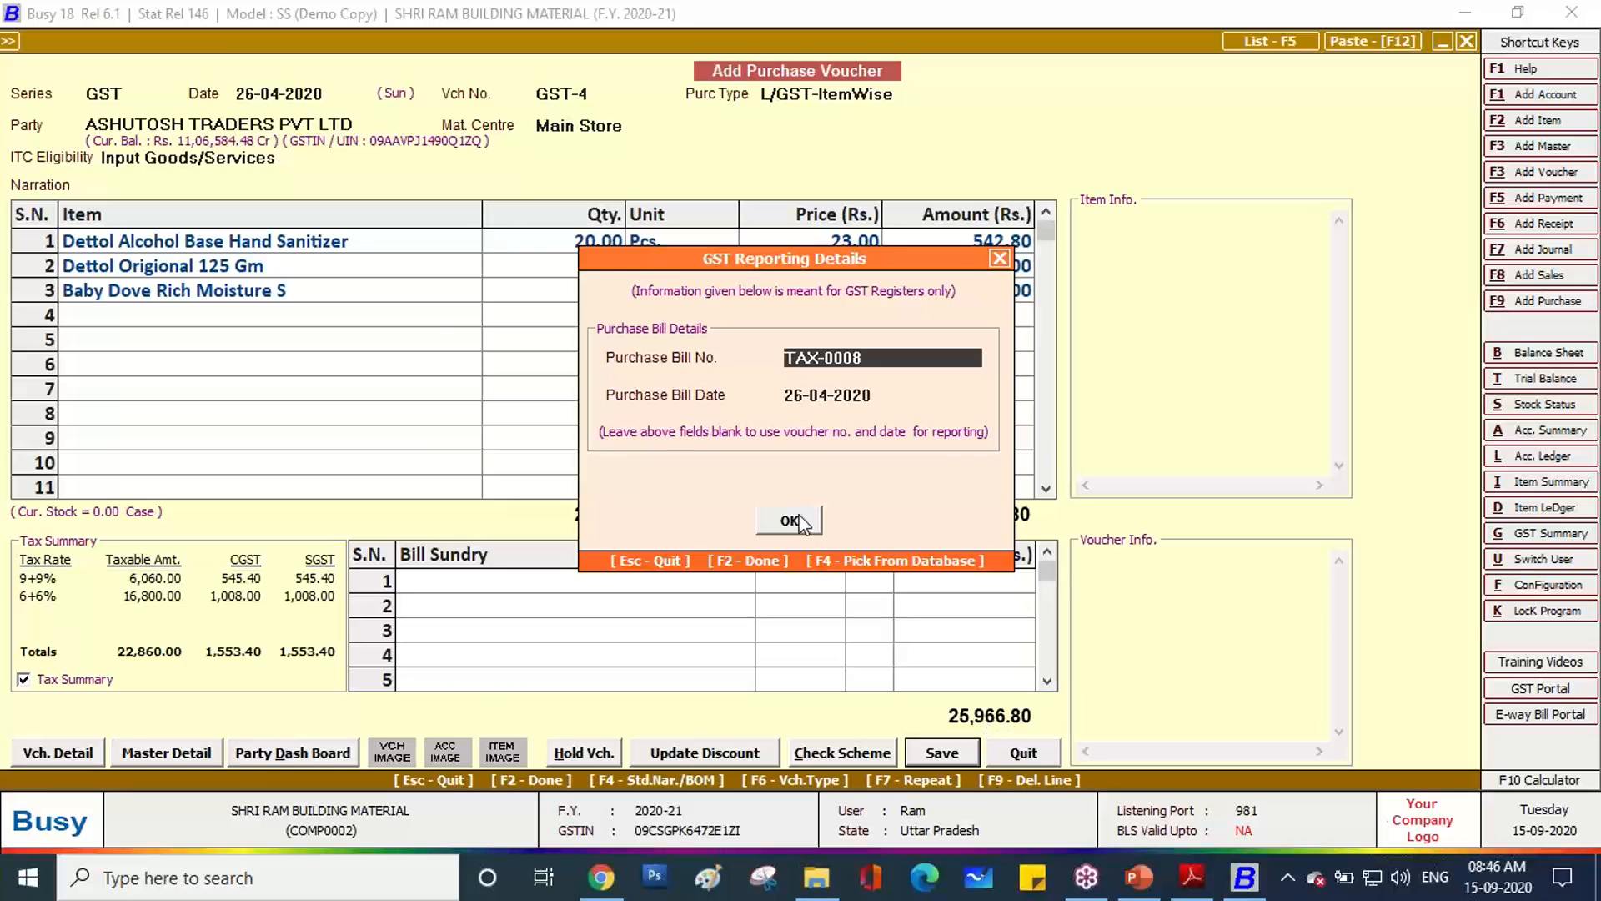
pyautogui.click(799, 521)
pyautogui.click(810, 592)
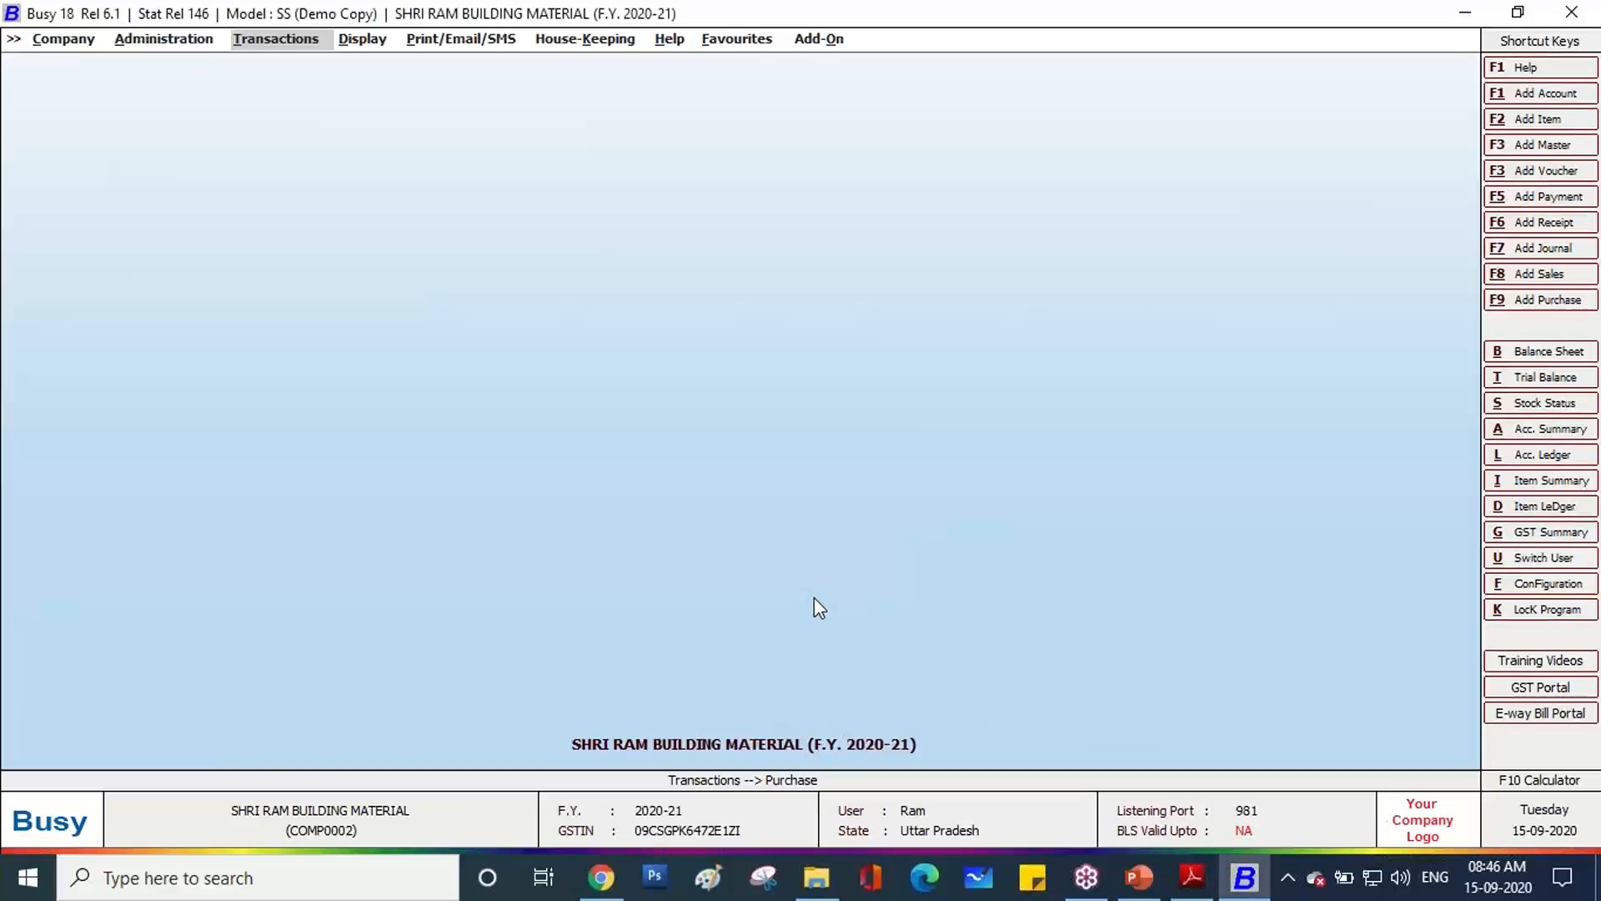
pyautogui.click(1155, 884)
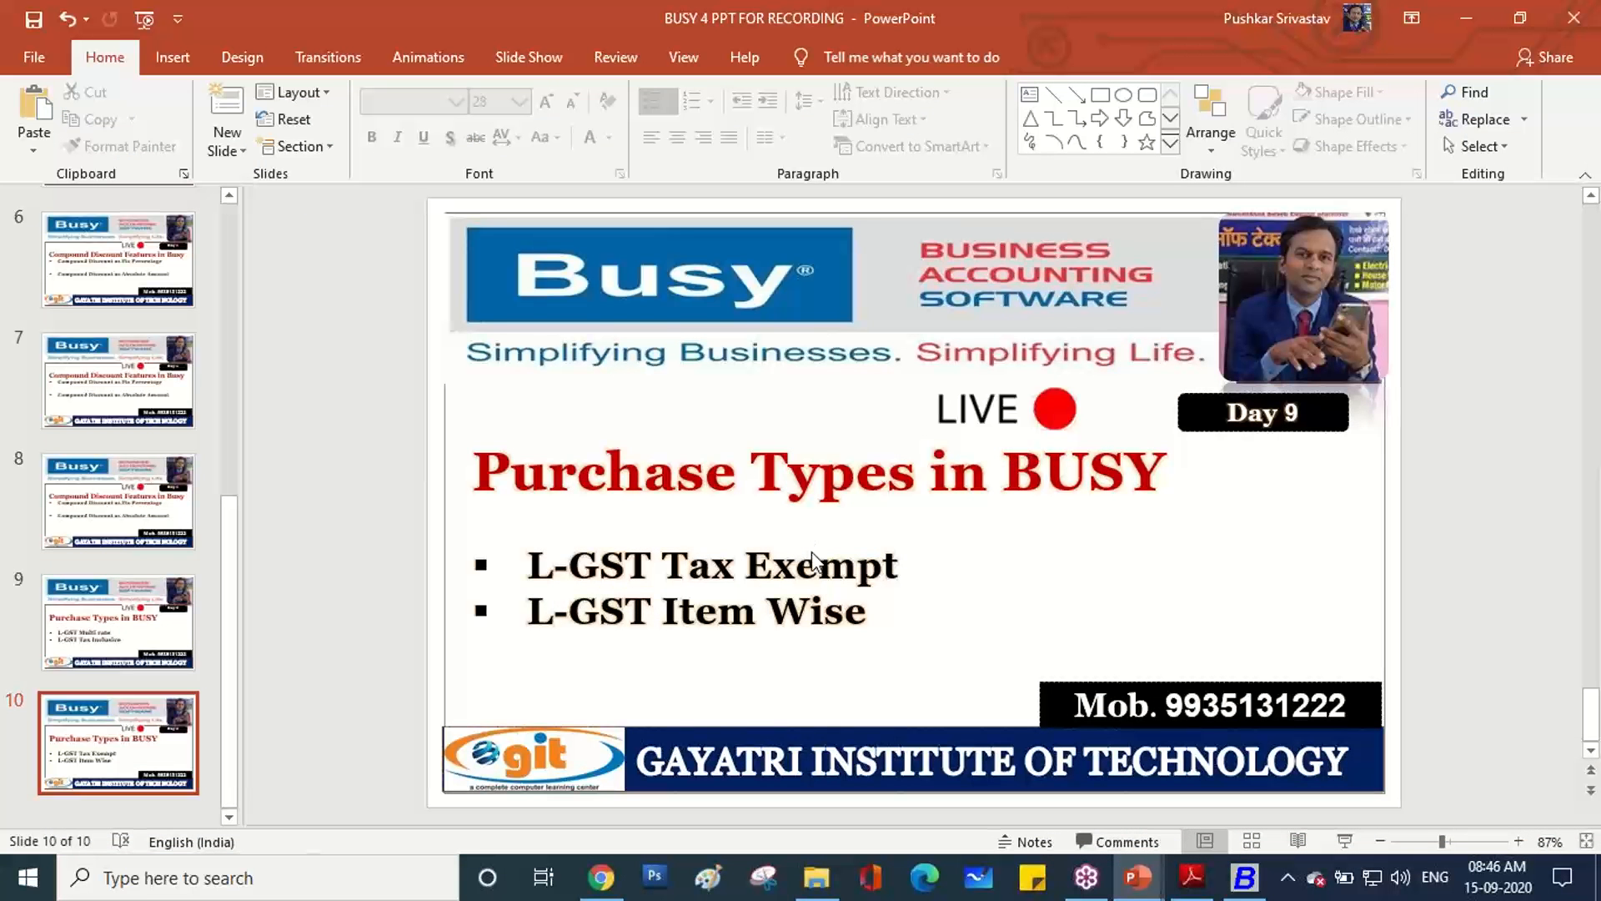
pyautogui.hotkey('shift', 'F5')
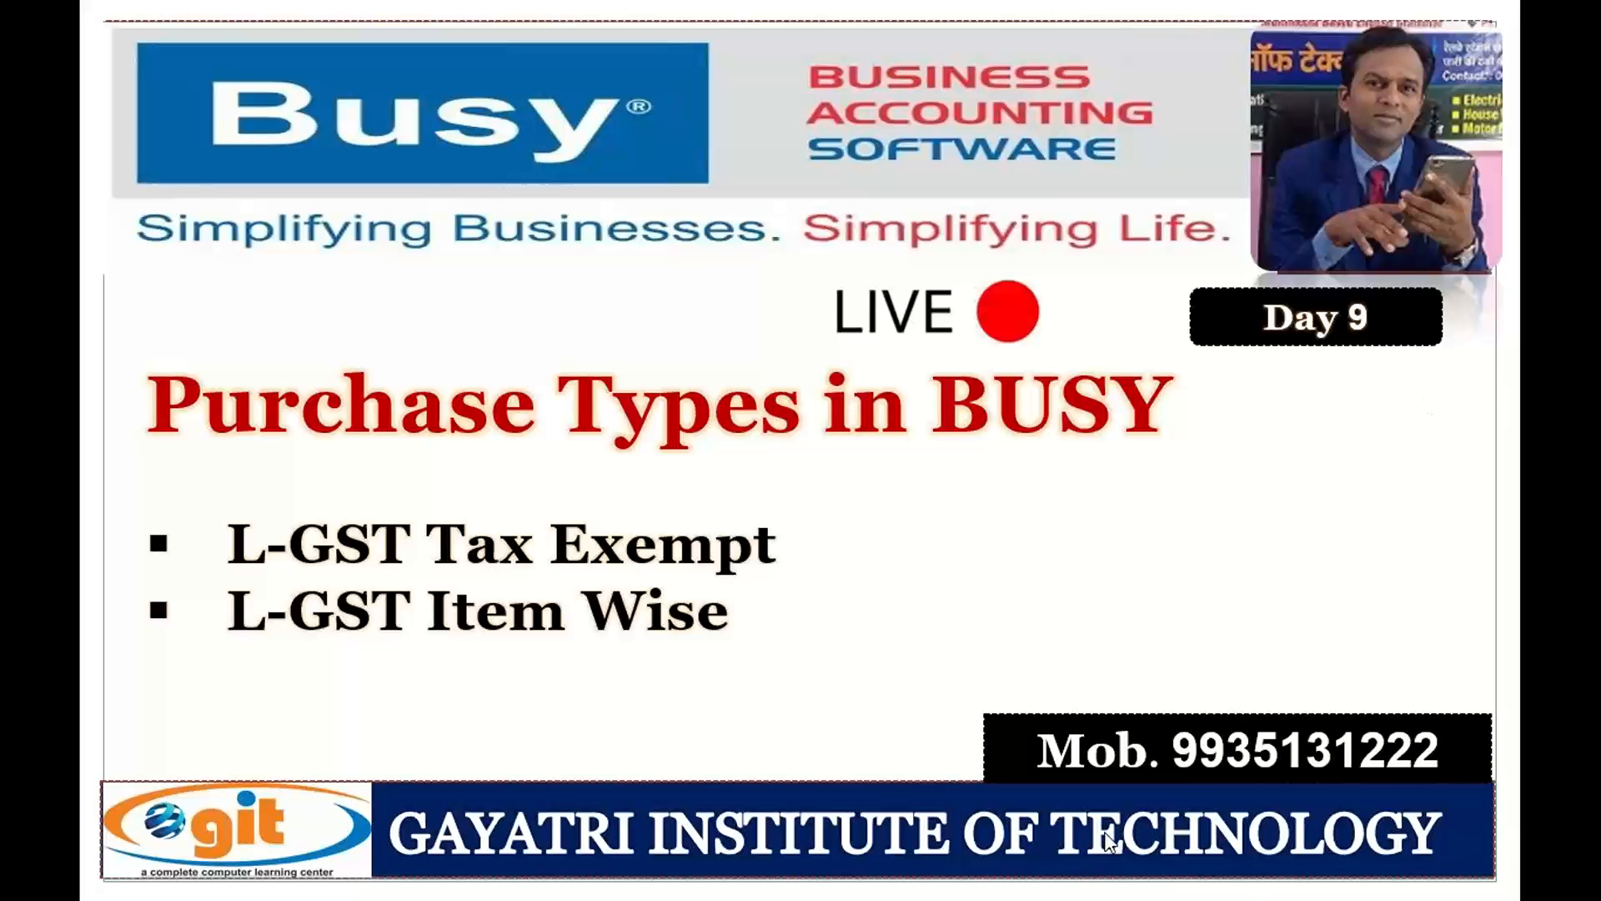
pyautogui.hotkey('alt', 'Tab')
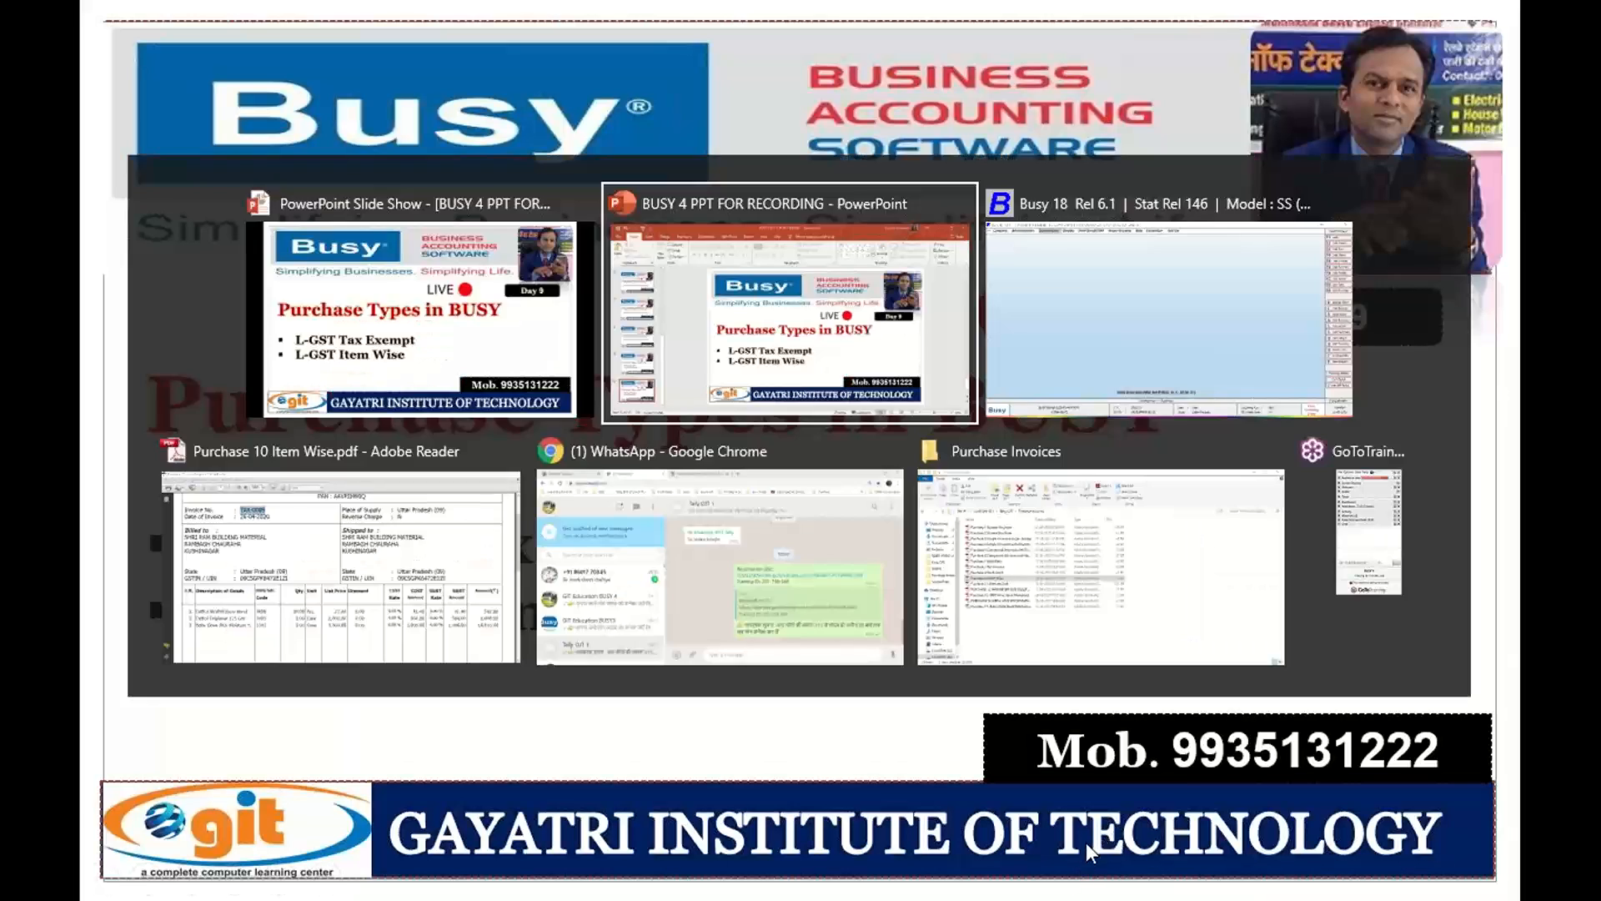
pyautogui.hotkey('alt', 'Tab')
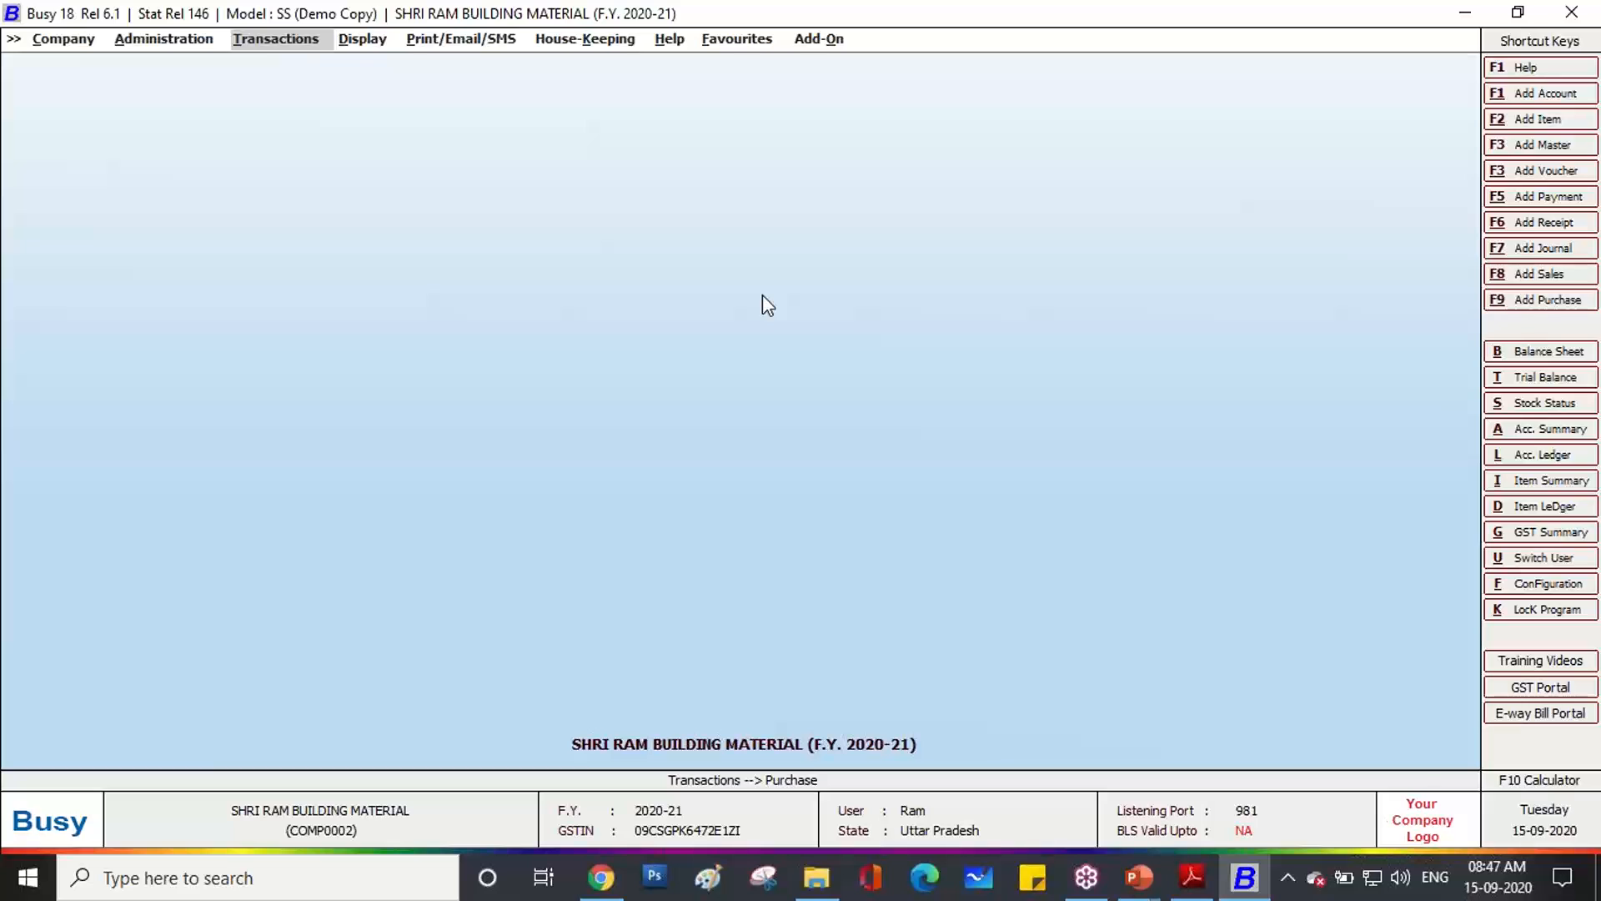
# Open Administration > Masters > Item > List on screen, keeping filters at N.
pyautogui.press('Escape')
pyautogui.press('Escape')
pyautogui.press('Left')
pyautogui.press('Return')
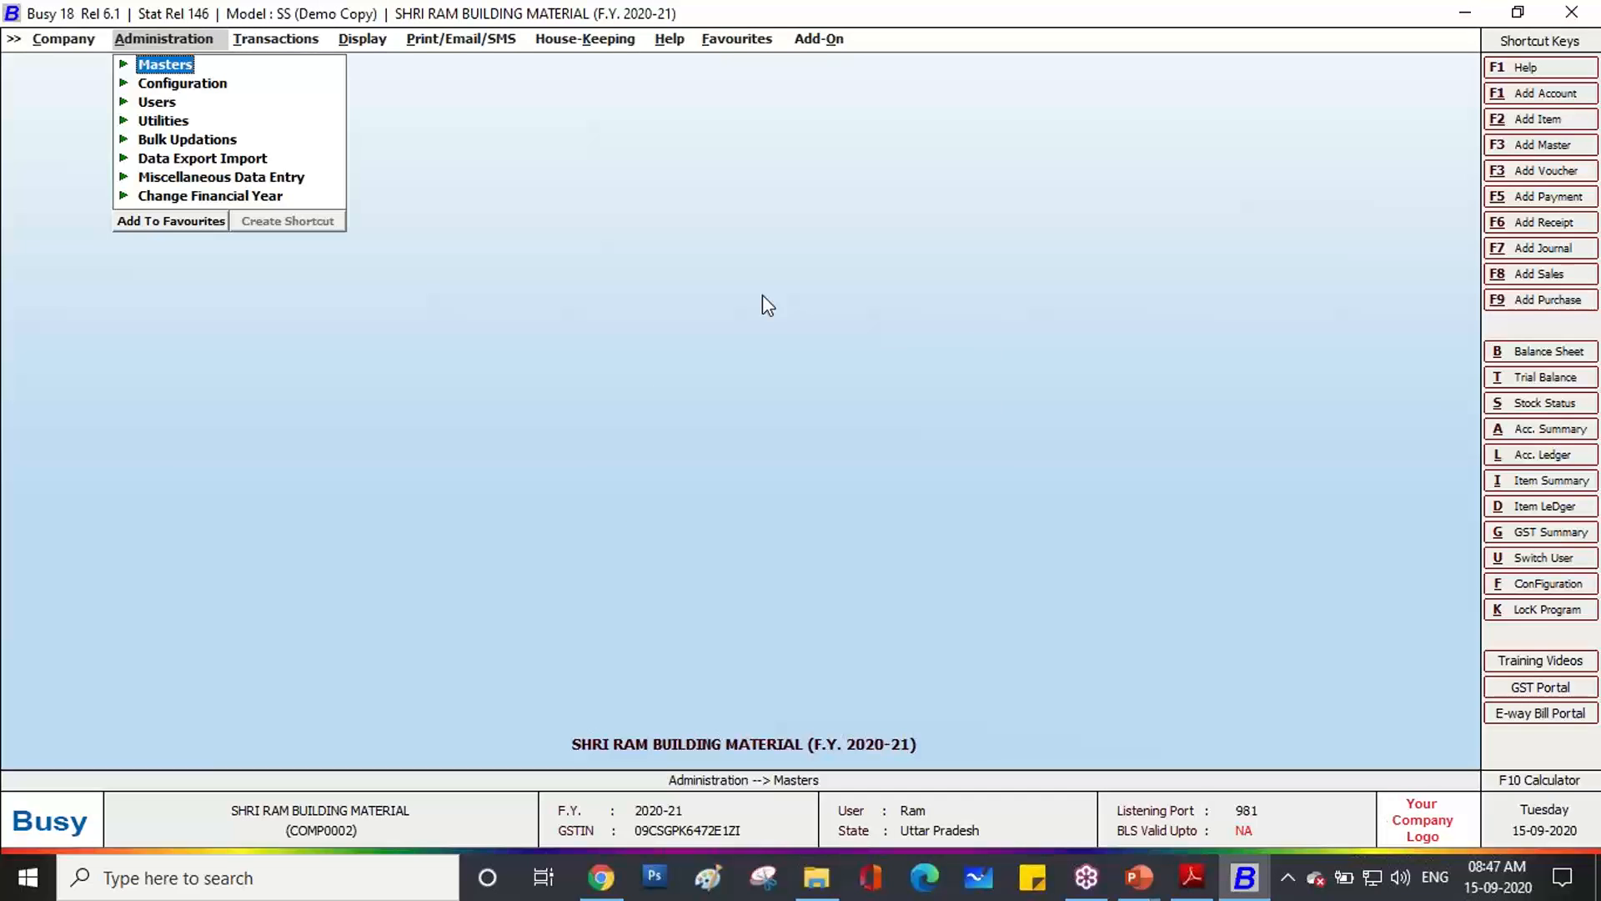
pyautogui.press('Return')
pyautogui.press('Down')
pyautogui.press('Down')
pyautogui.press('Down')
pyautogui.press('Return')
pyautogui.press('Down')
pyautogui.press('Down')
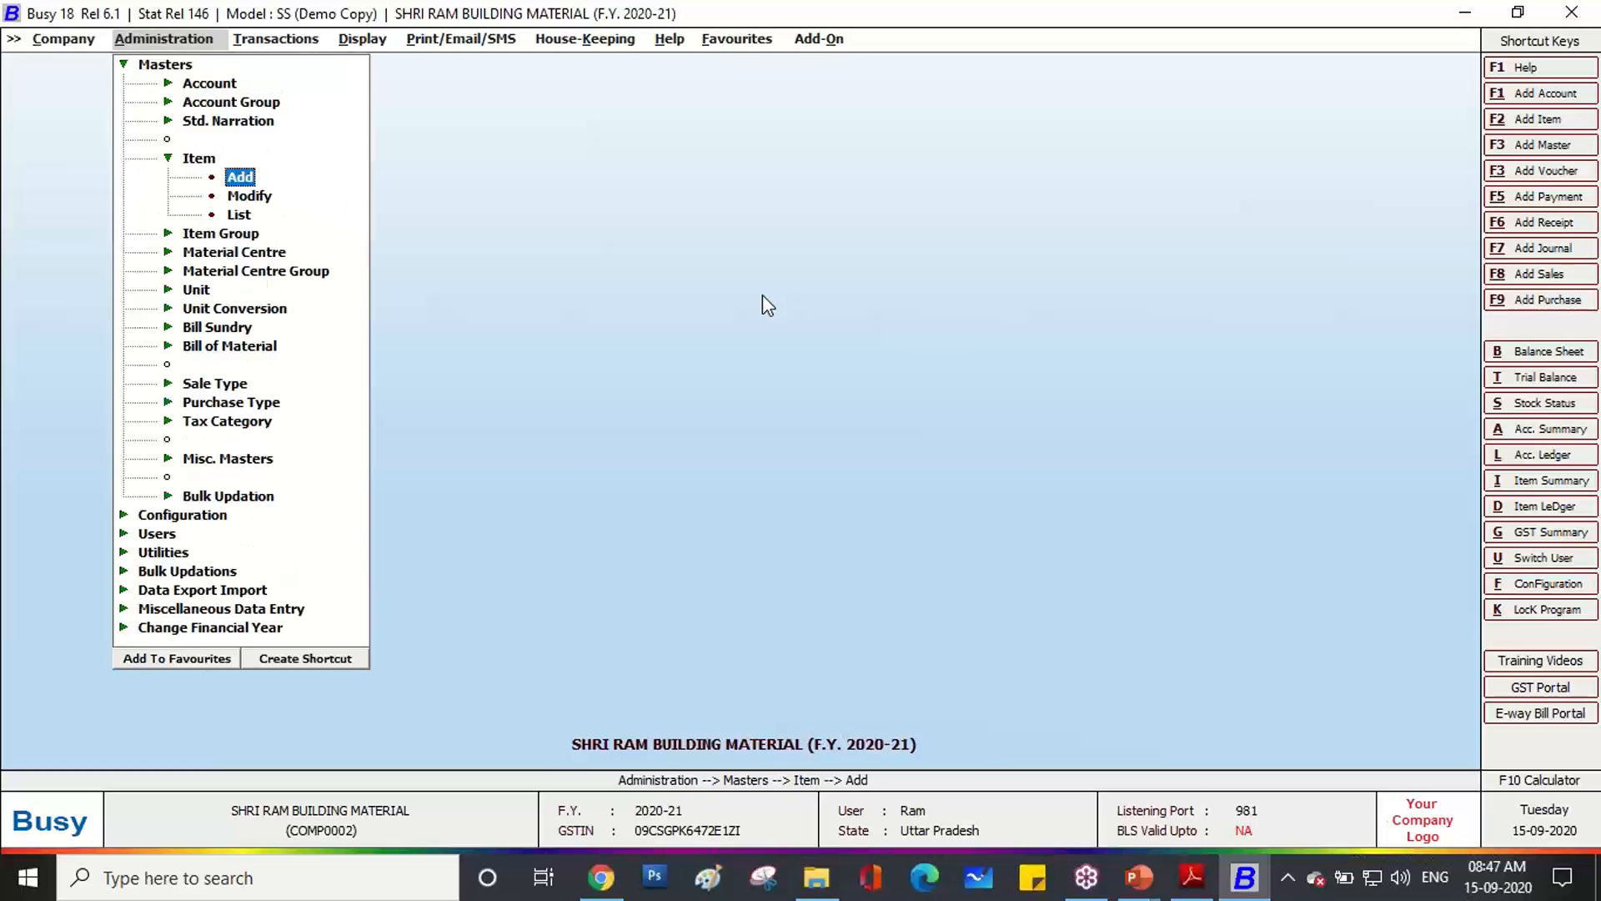
pyautogui.press('Down')
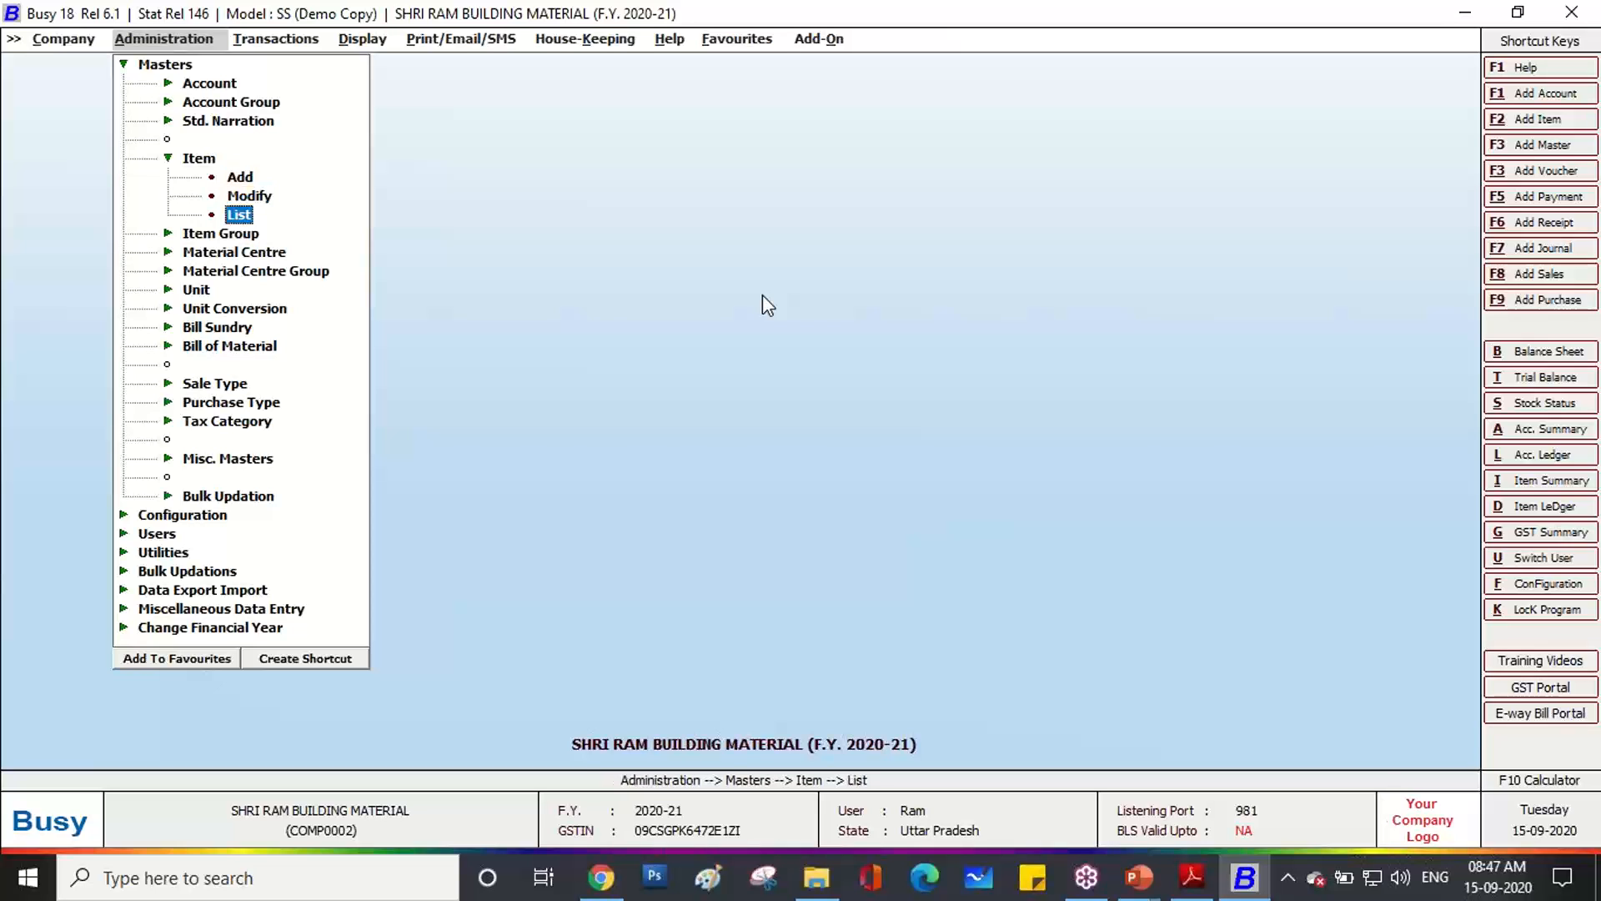
pyautogui.press('Return')
pyautogui.press('Return')
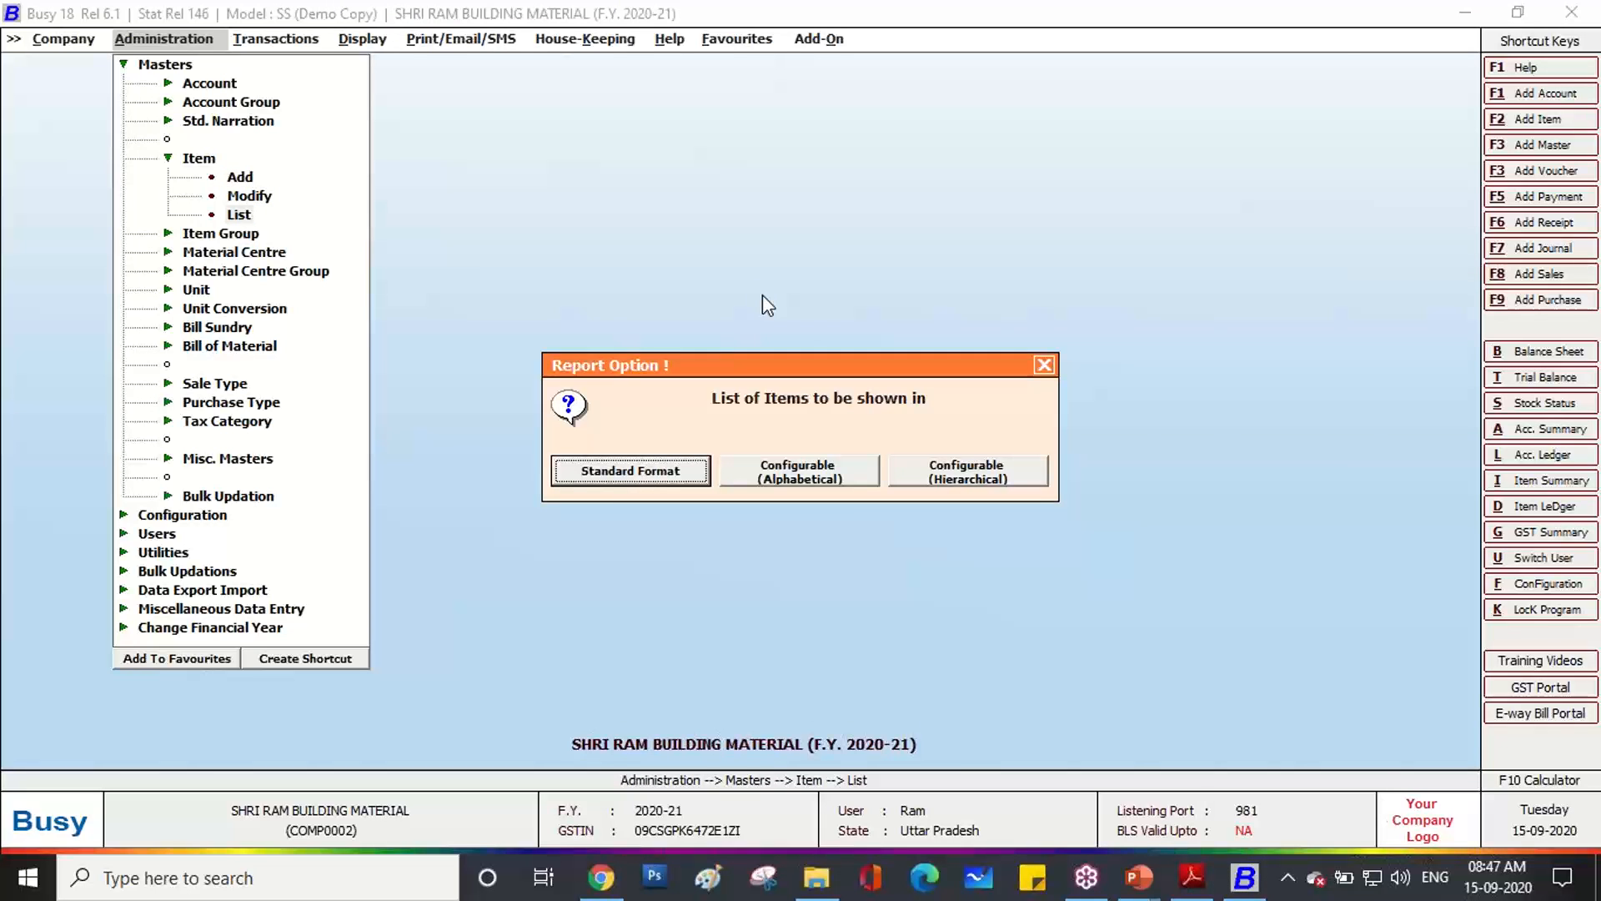
pyautogui.press('Return')
pyautogui.press('Return')
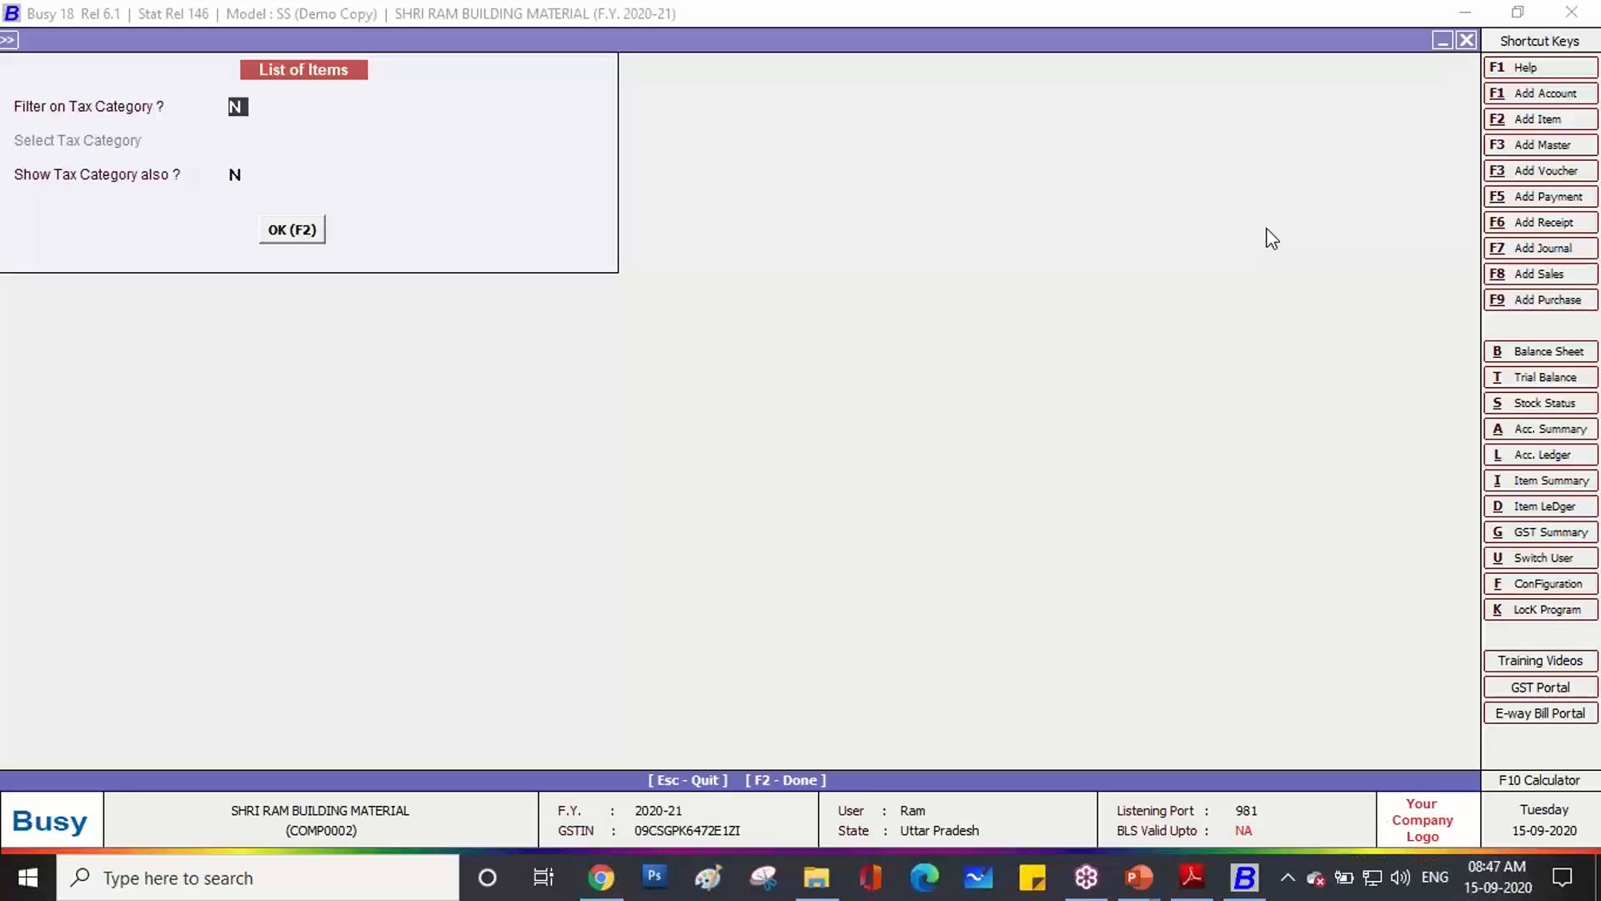
pyautogui.press('F2')
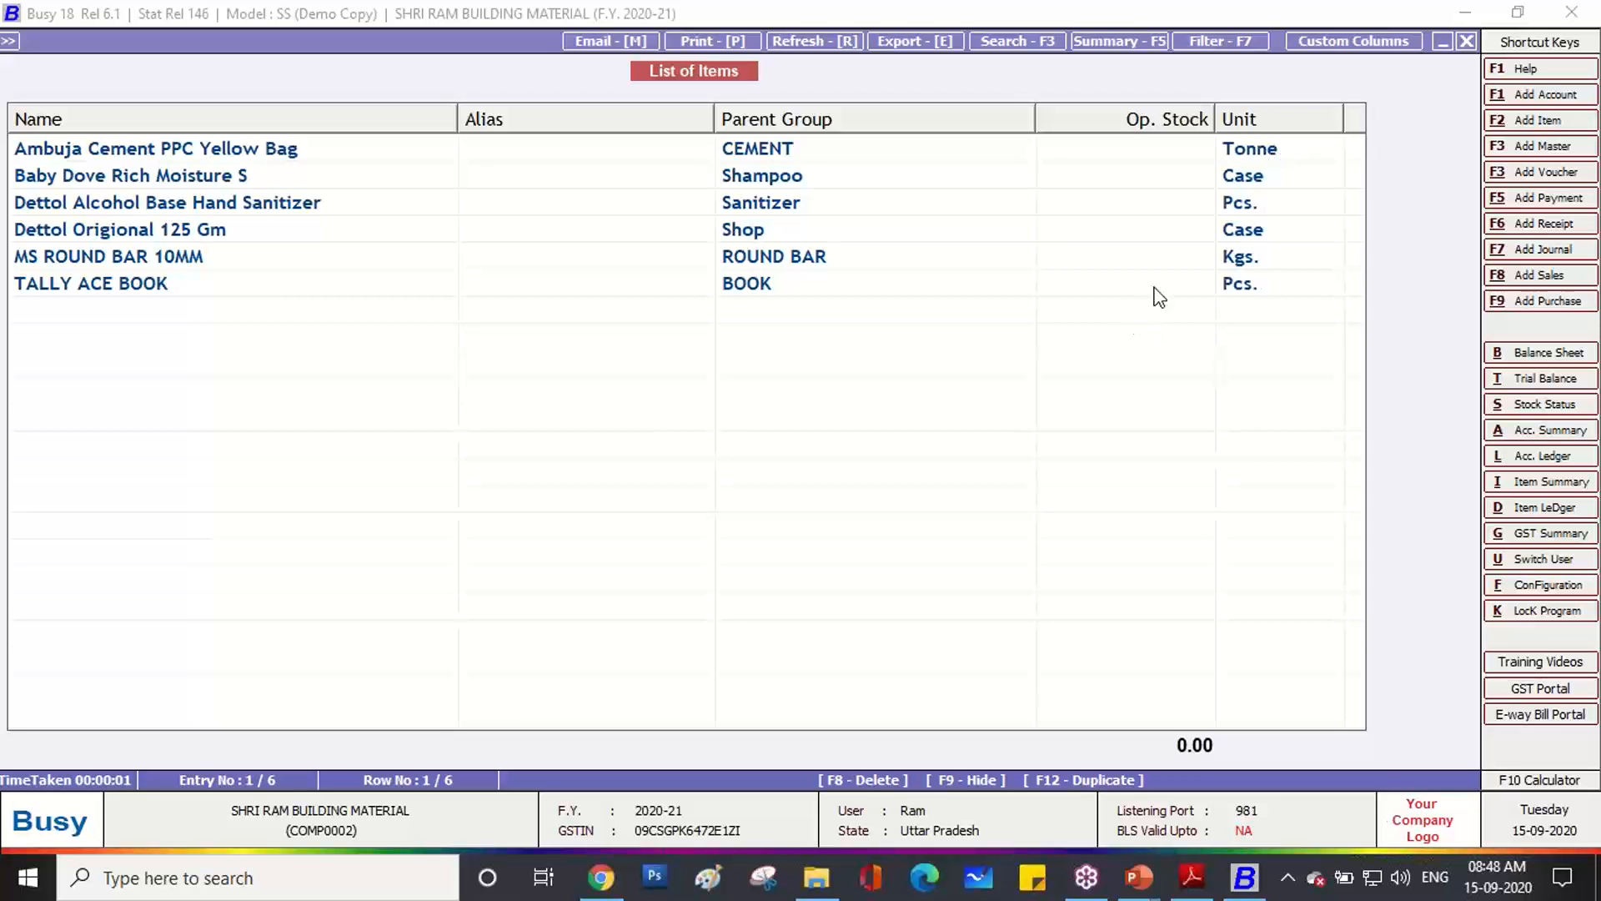
pyautogui.click(648, 451)
pyautogui.press('Escape')
pyautogui.press('Escape')
pyautogui.press('Escape')
pyautogui.press('Escape')
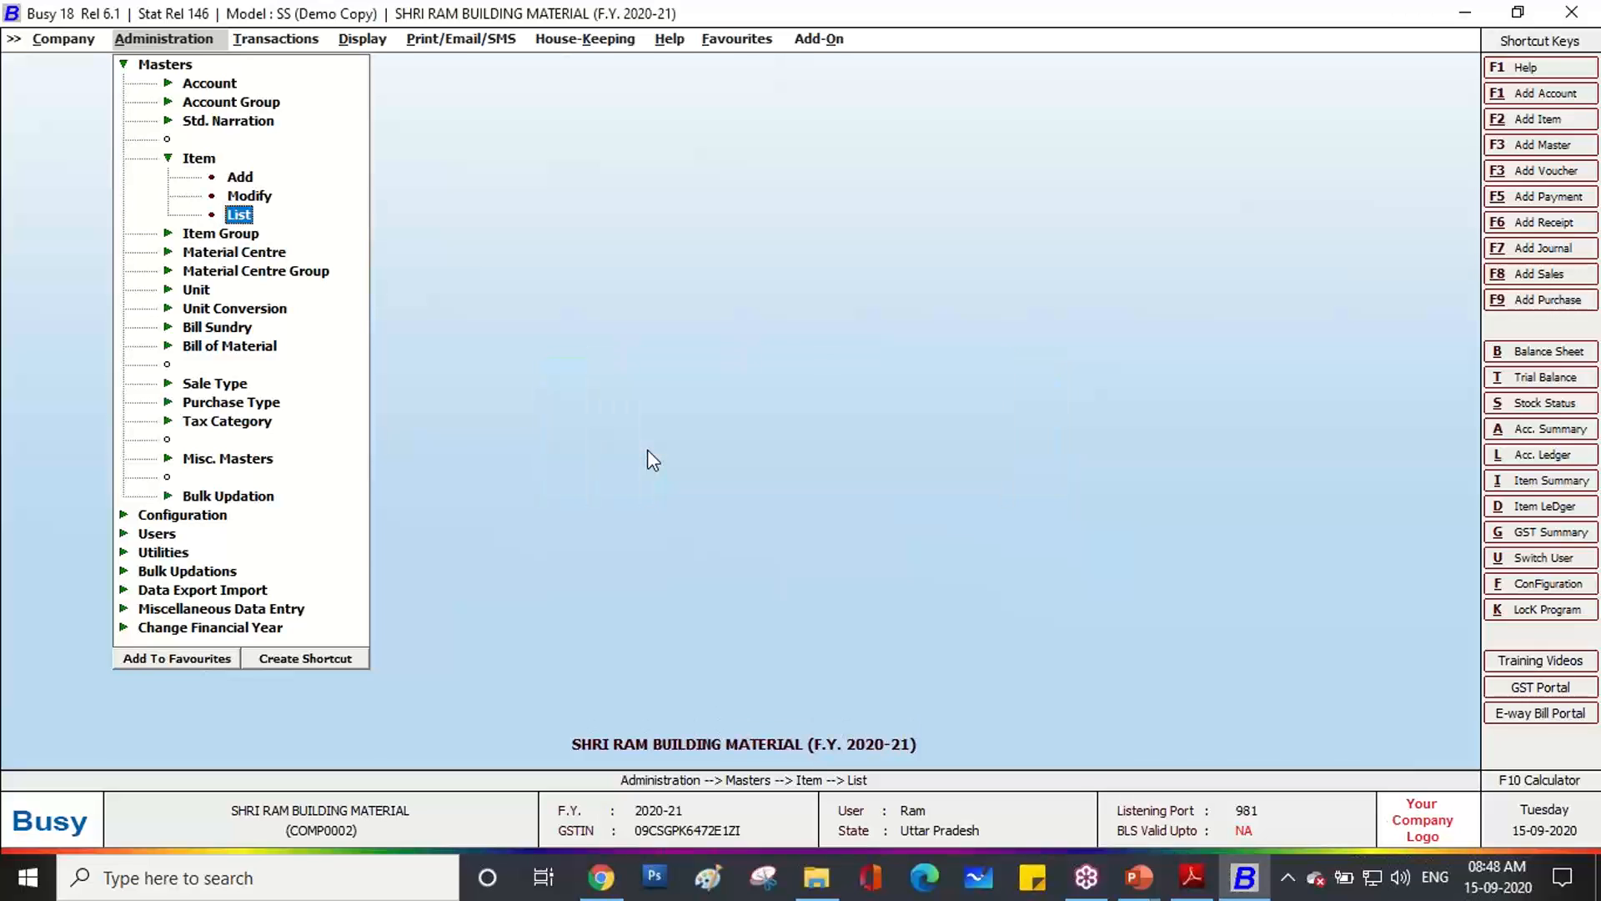
pyautogui.press('Return')
pyautogui.press('Return')
pyautogui.press('Return')
pyautogui.press('Return')
pyautogui.press('Return')
pyautogui.press('Return')
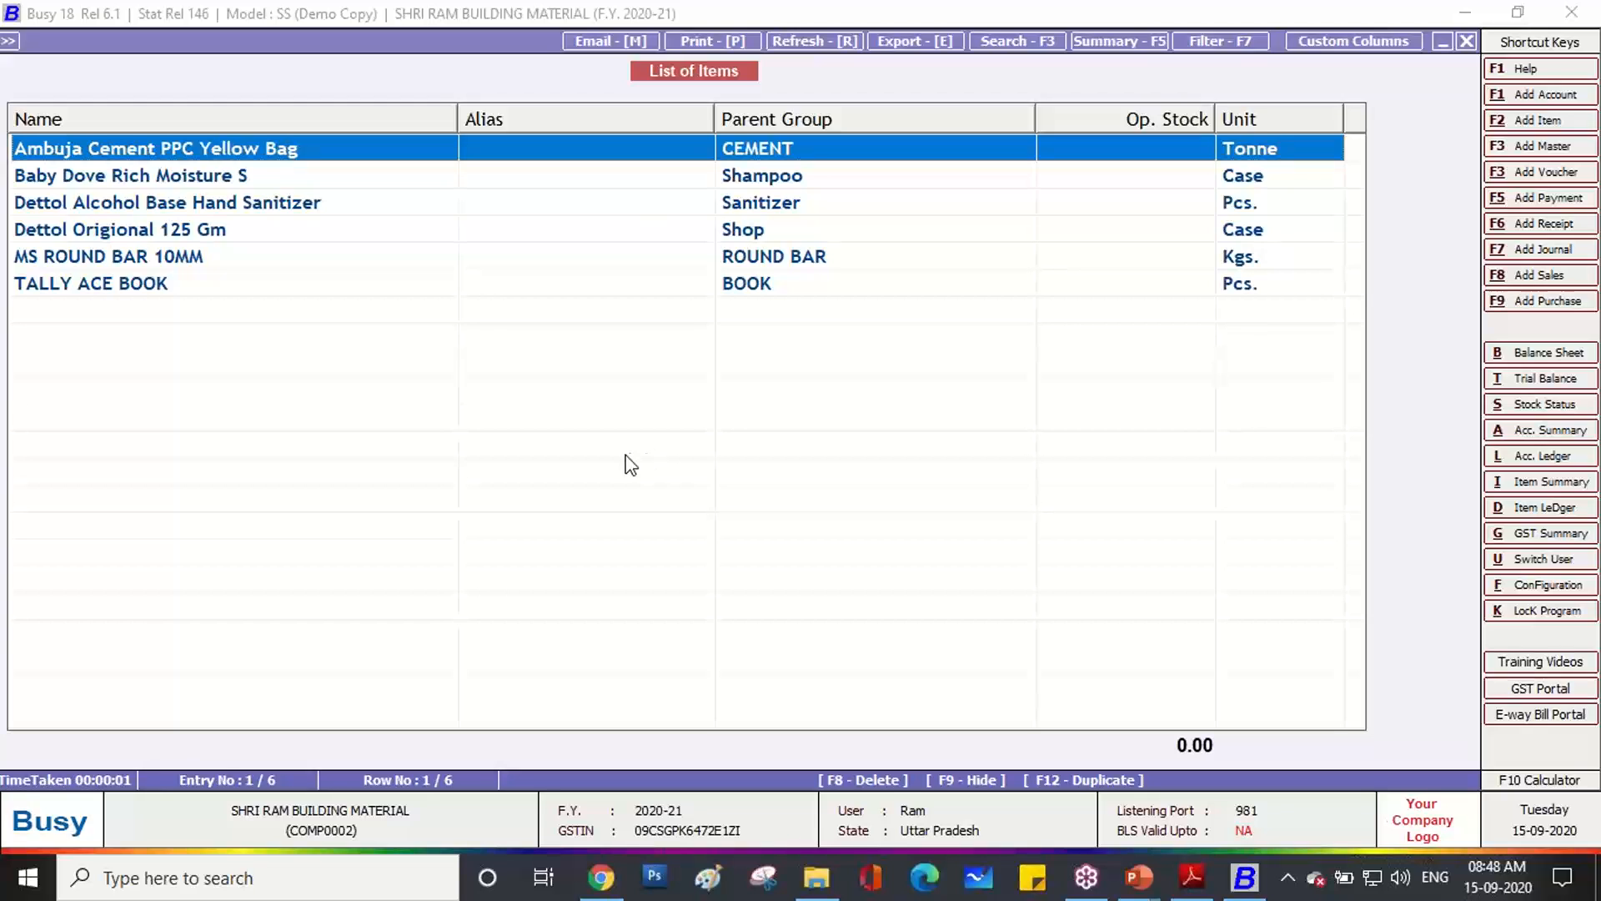
pyautogui.click(1270, 90)
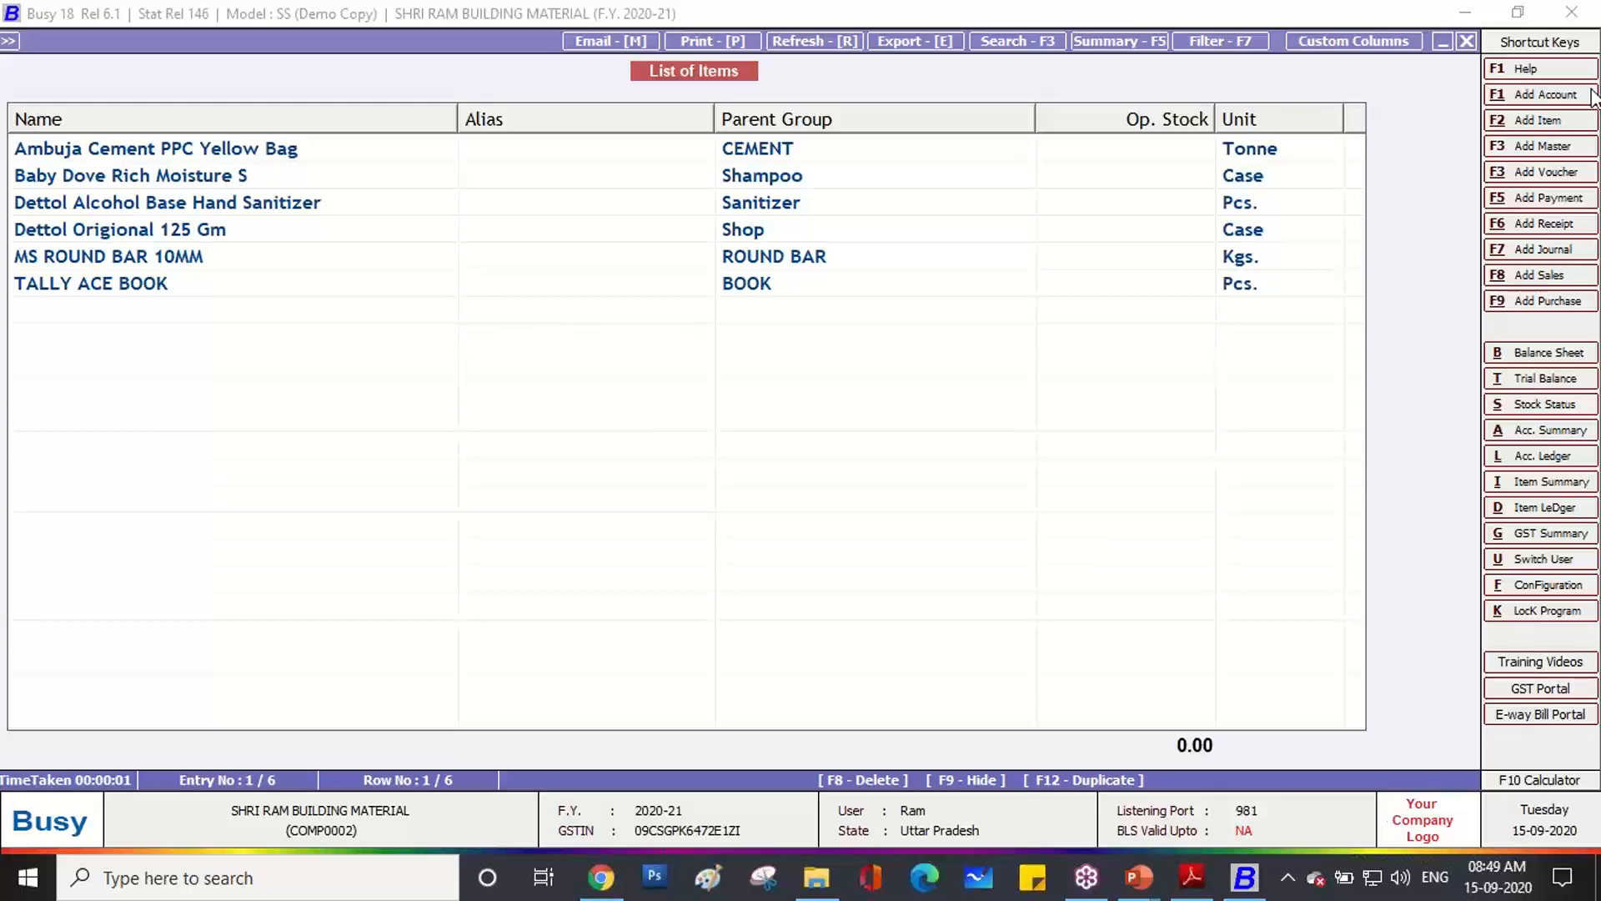